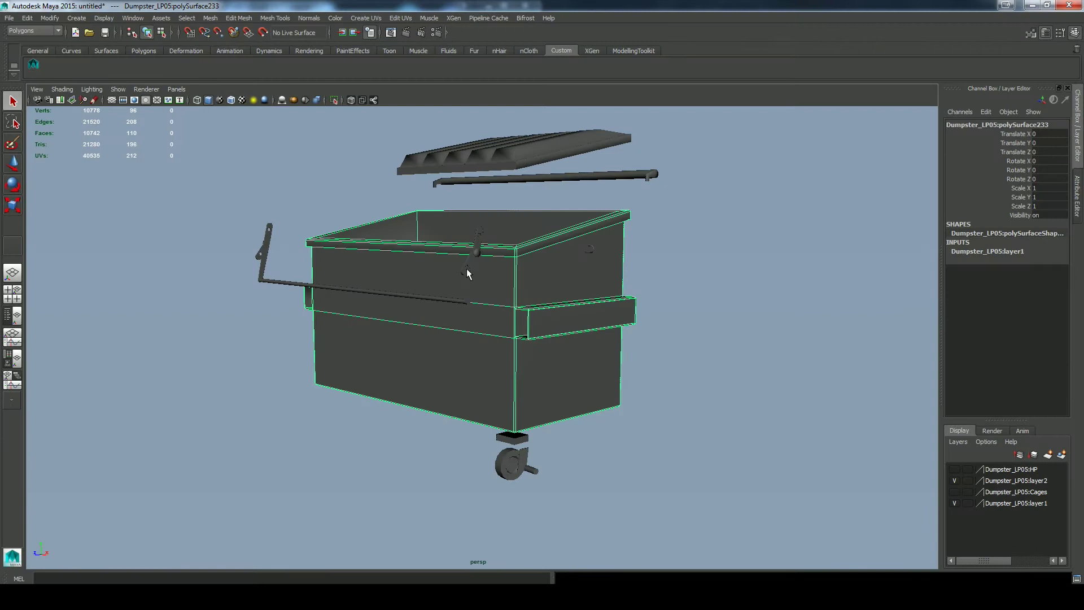
Examine the separated low-poly dumpster parts and compare the base's low-poly, cage and high-poly versions.
click(466, 270)
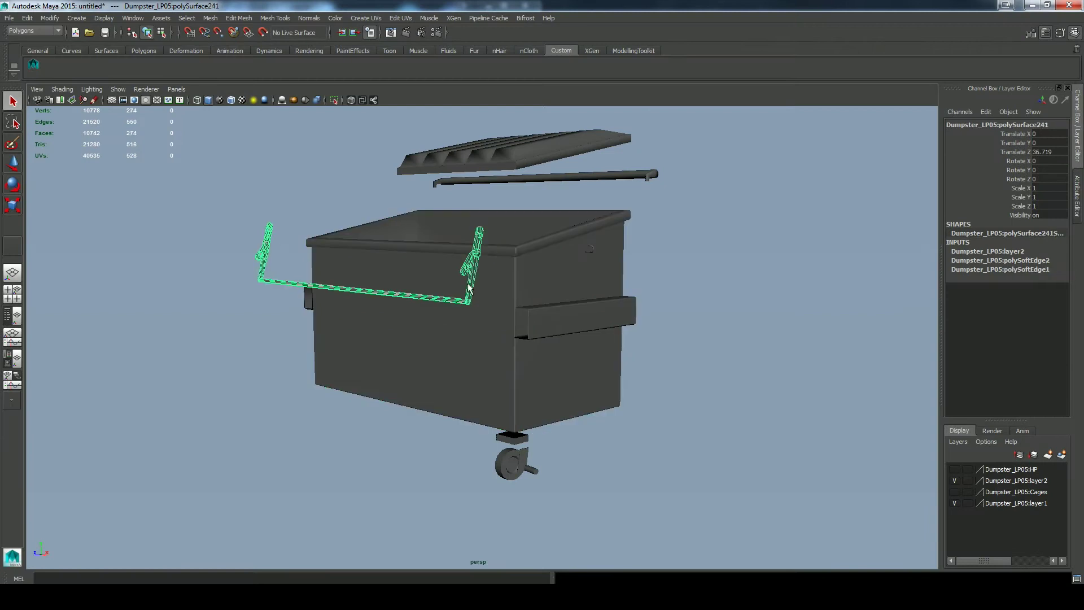
click(514, 439)
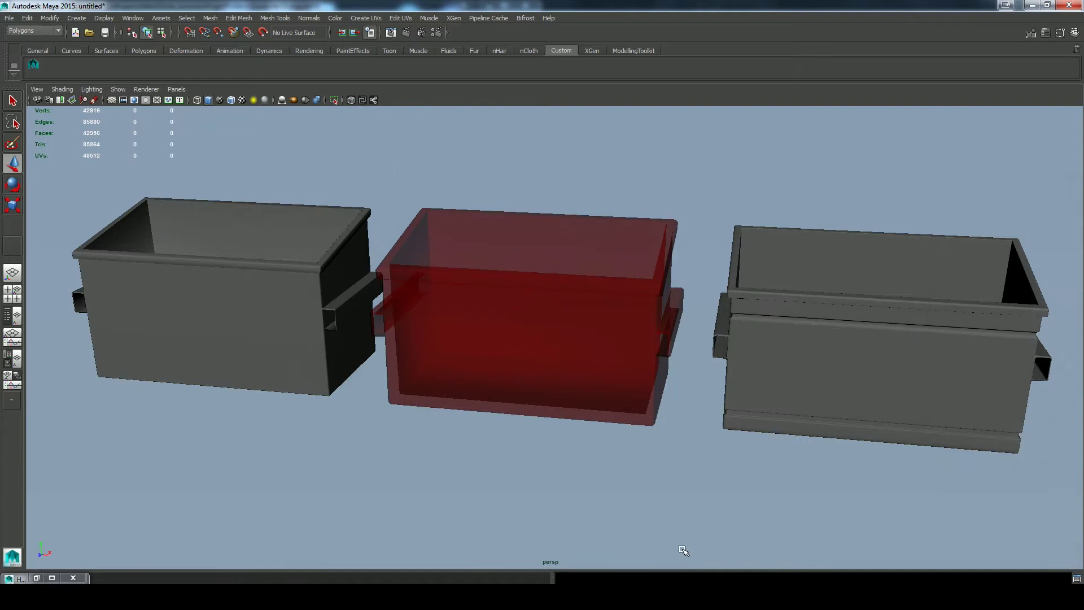
alt+drag(618, 538, 643, 535)
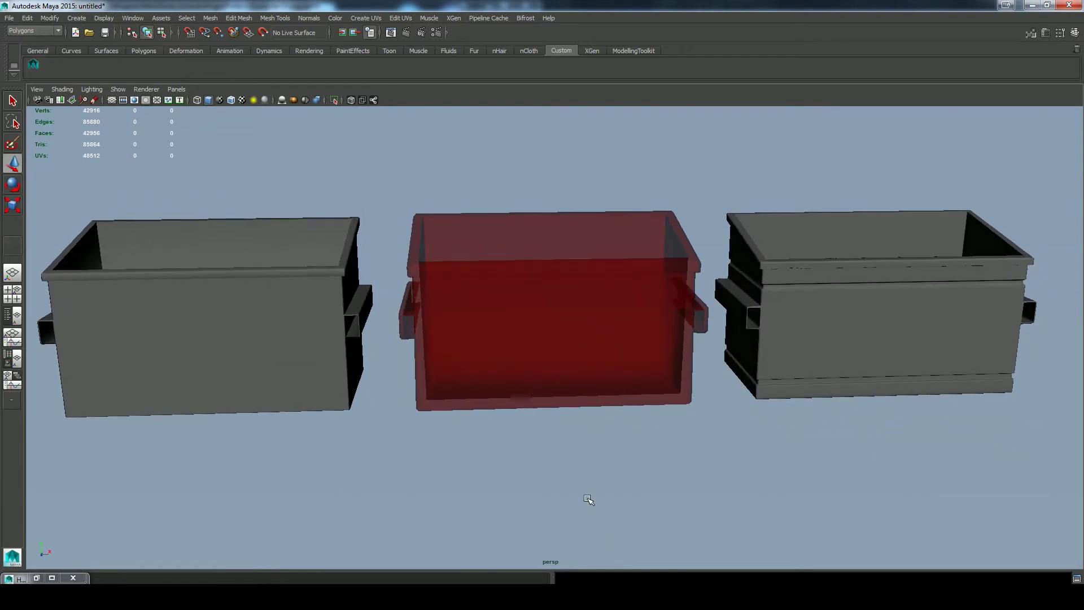
click(232, 100)
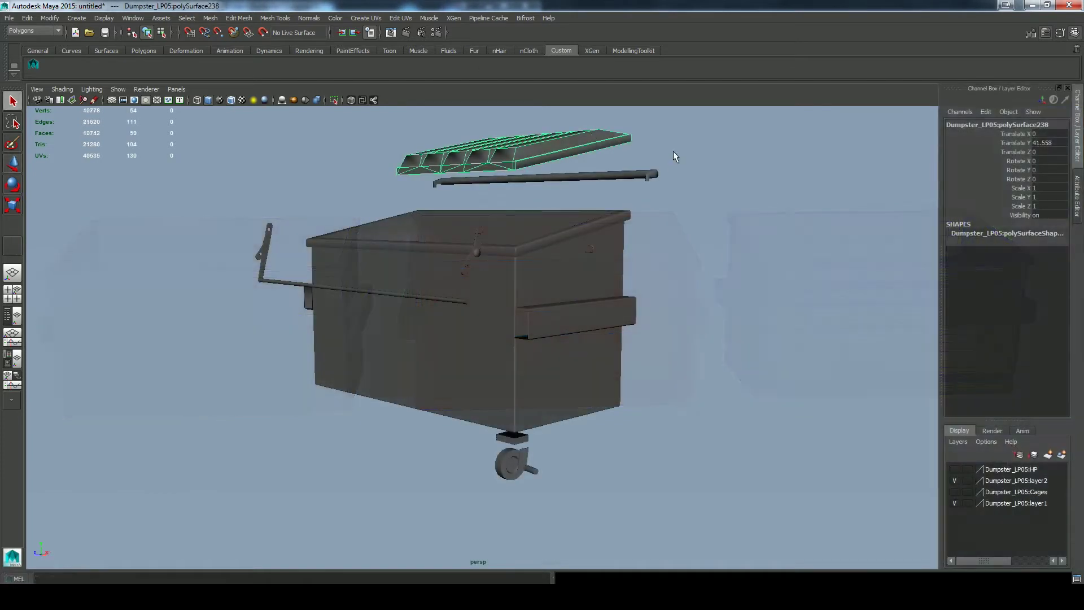
click(746, 164)
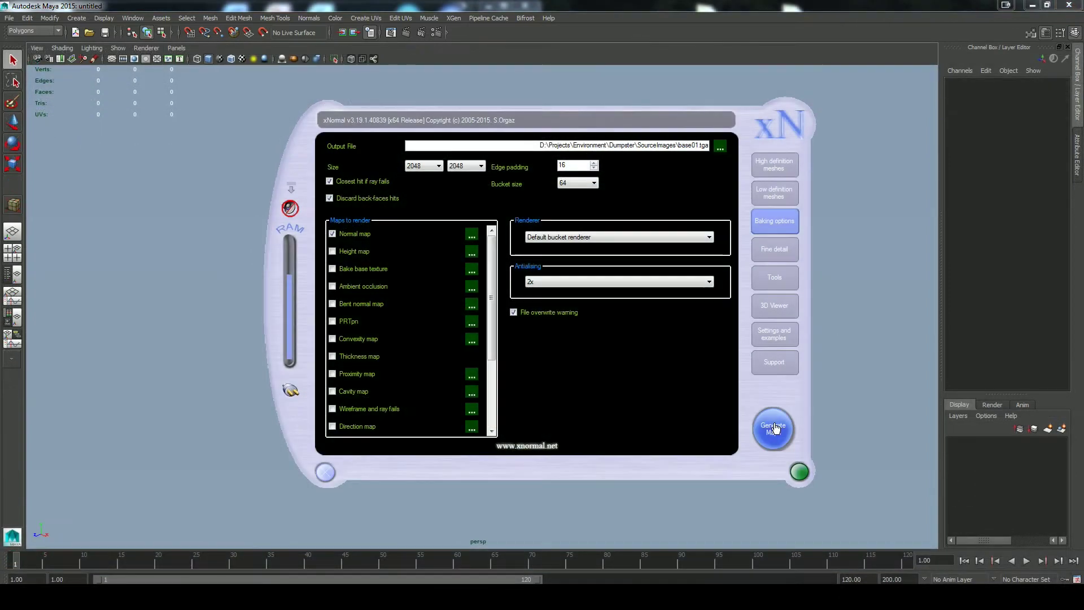
In xNormal, generate the dumpster base's normal map.
click(775, 429)
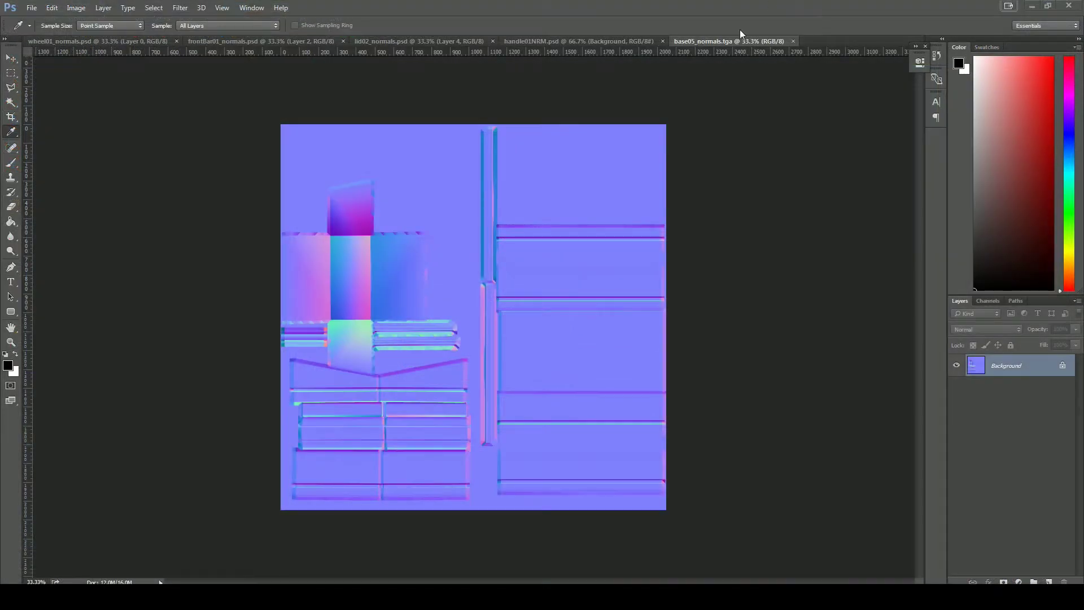
In Photoshop, review the separately baked normal maps for the handle, lid, front bar and wheel.
click(622, 40)
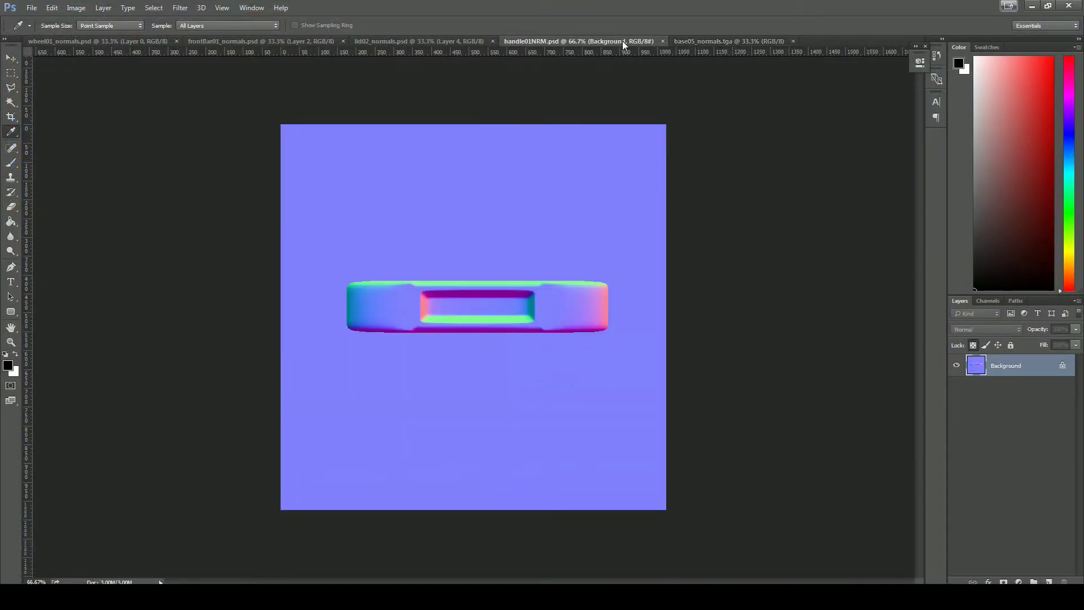
click(418, 41)
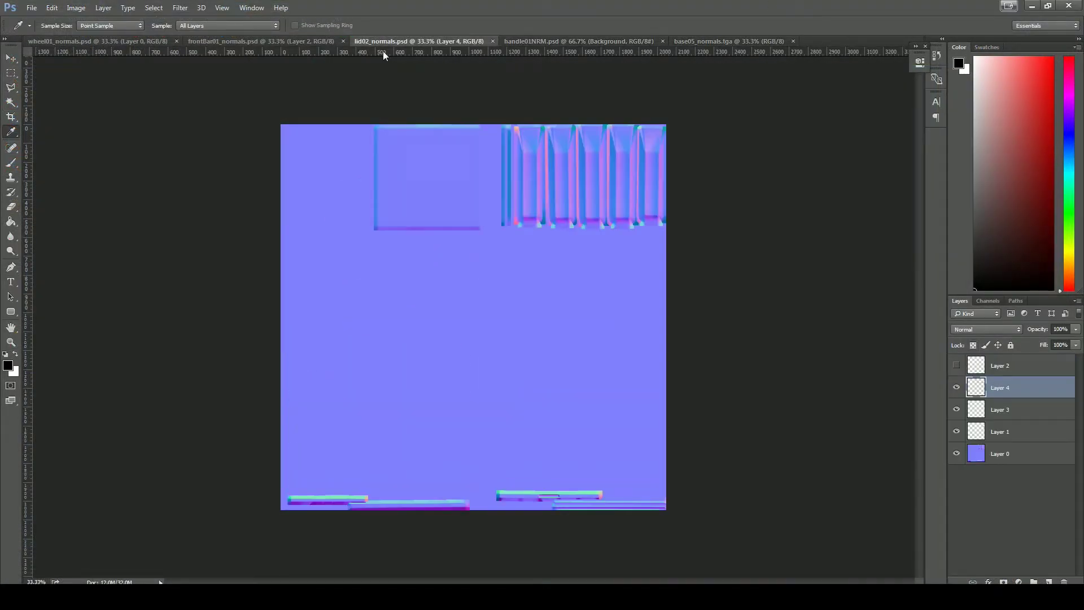
click(308, 41)
click(134, 42)
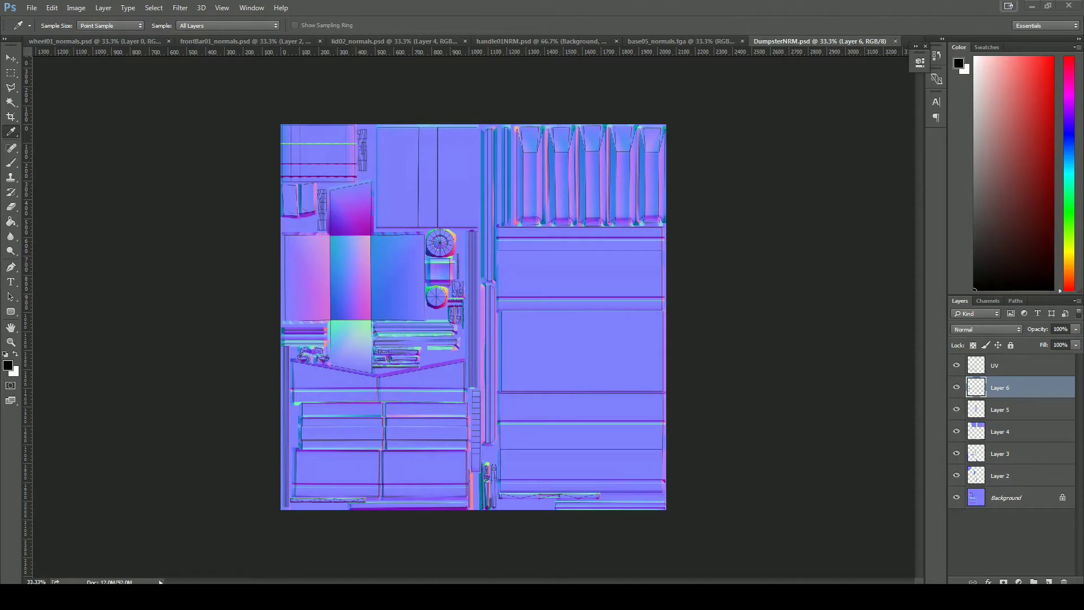
Toggle the UV layer's visibility in DumpsterNRM.psd to compare the combined normal map with the UV layout.
click(956, 366)
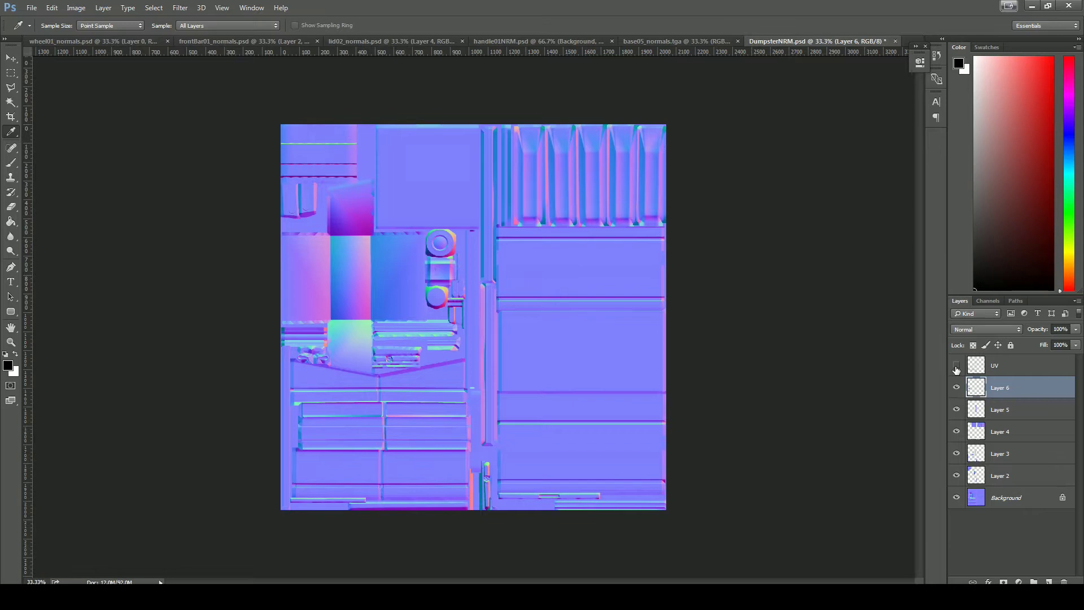
click(956, 367)
click(957, 368)
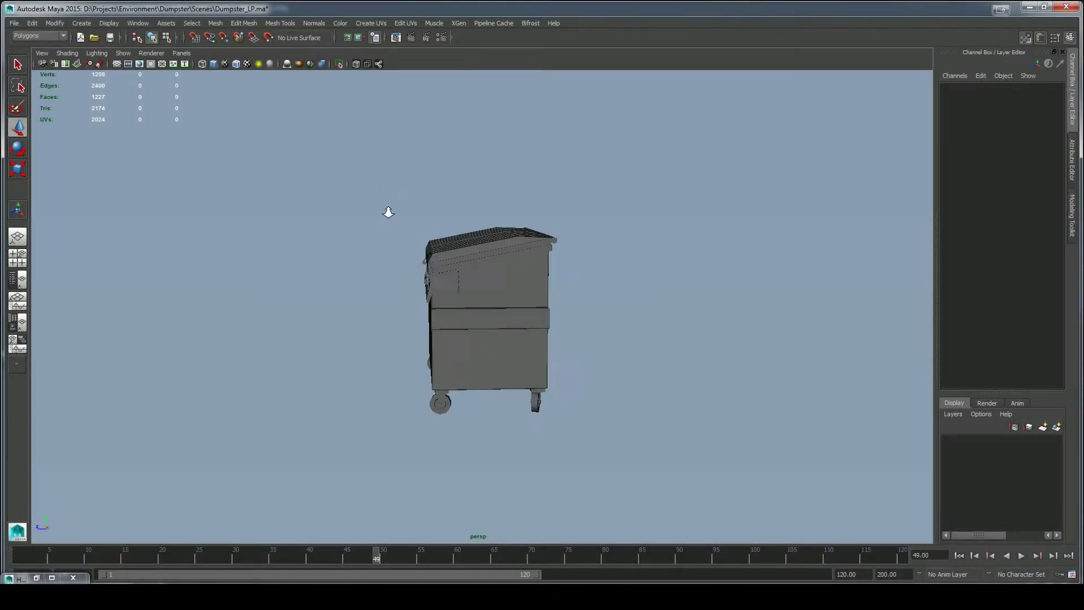
In Maya, preview the whole low-poly dumpster smoothed and examine its lid, walls, corners and side pocket.
alt+right_drag(388, 213, 432, 237)
alt+drag(432, 237, 570, 333)
click(472, 357)
key(3)
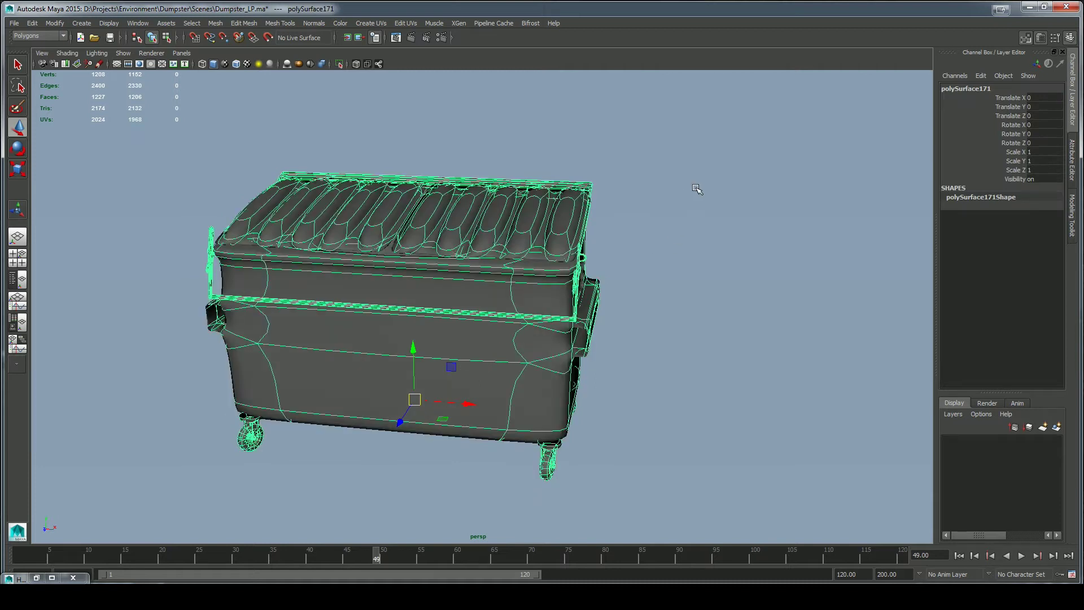
click(679, 165)
alt+drag(696, 252, 634, 218)
alt+right_drag(634, 218, 610, 332)
alt+drag(611, 332, 664, 267)
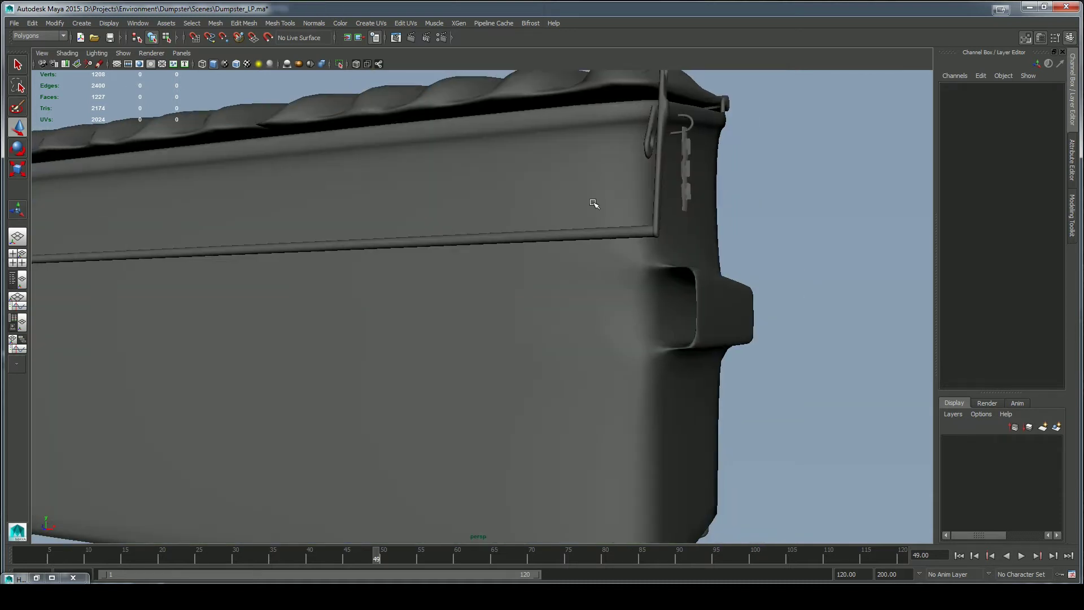
alt+drag(594, 203, 646, 246)
alt+right_drag(645, 246, 293, 312)
alt+drag(293, 313, 493, 363)
Select the dumpster base, activate Multi-Cut and check the base's lower corner in smooth preview.
click(448, 387)
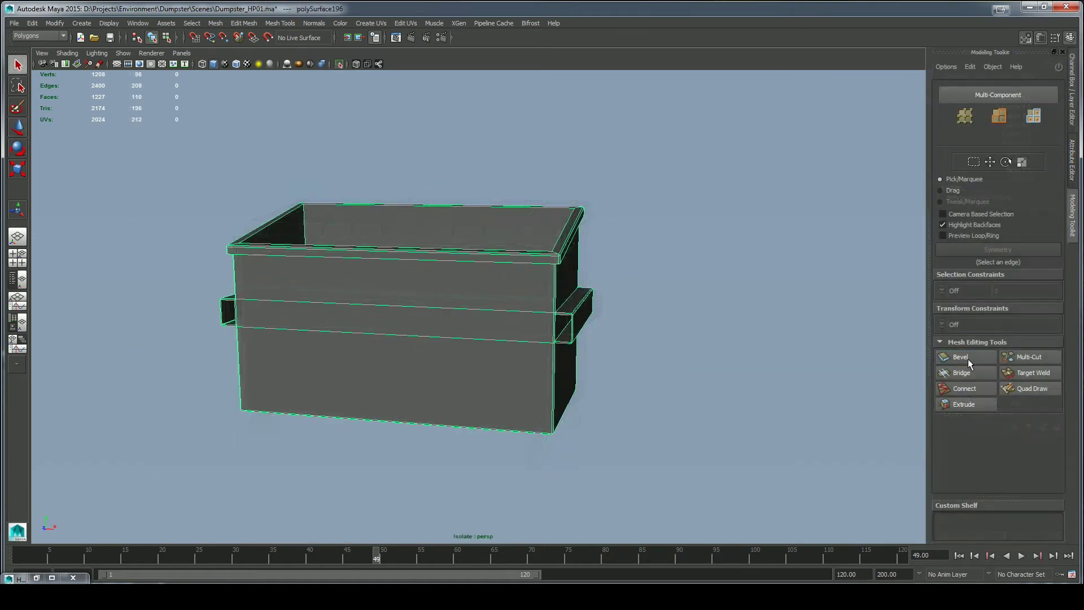
click(1024, 357)
alt+drag(641, 370, 675, 365)
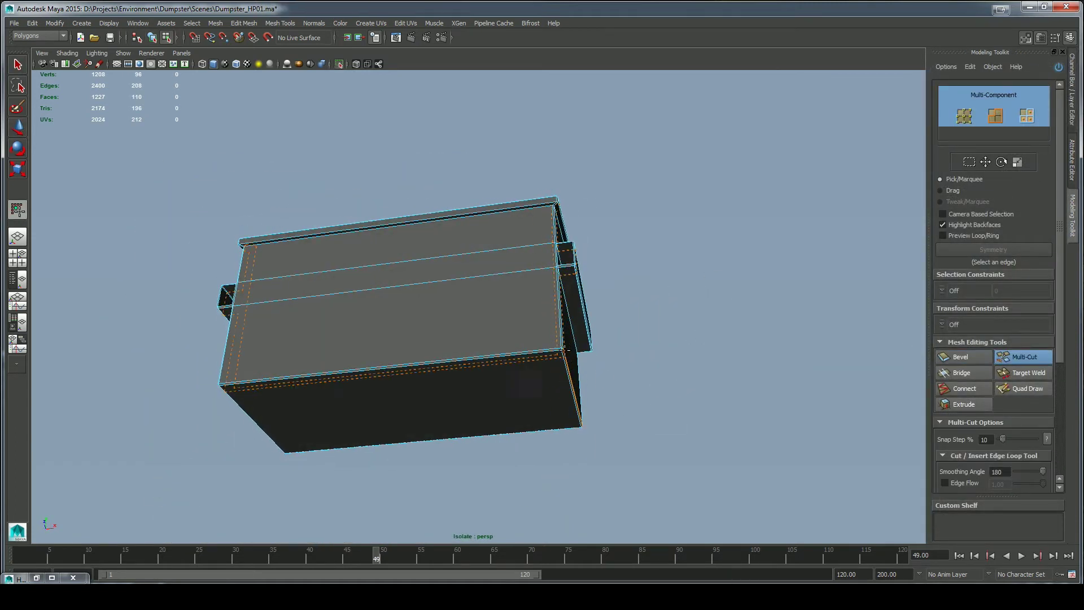
alt+right_drag(564, 350, 739, 454)
alt+middle_drag(739, 454, 660, 432)
key(3)
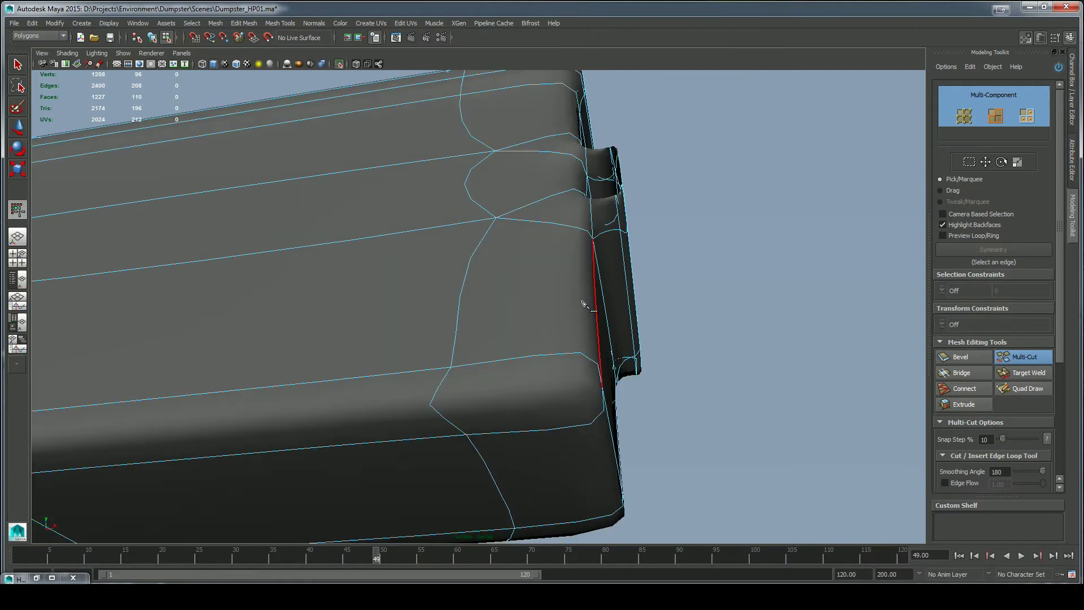
Insert horizontal support edge loops around the base just above and just below the side pockets.
alt+right_drag(749, 351, 738, 416)
key(1)
alt+drag(757, 395, 682, 343)
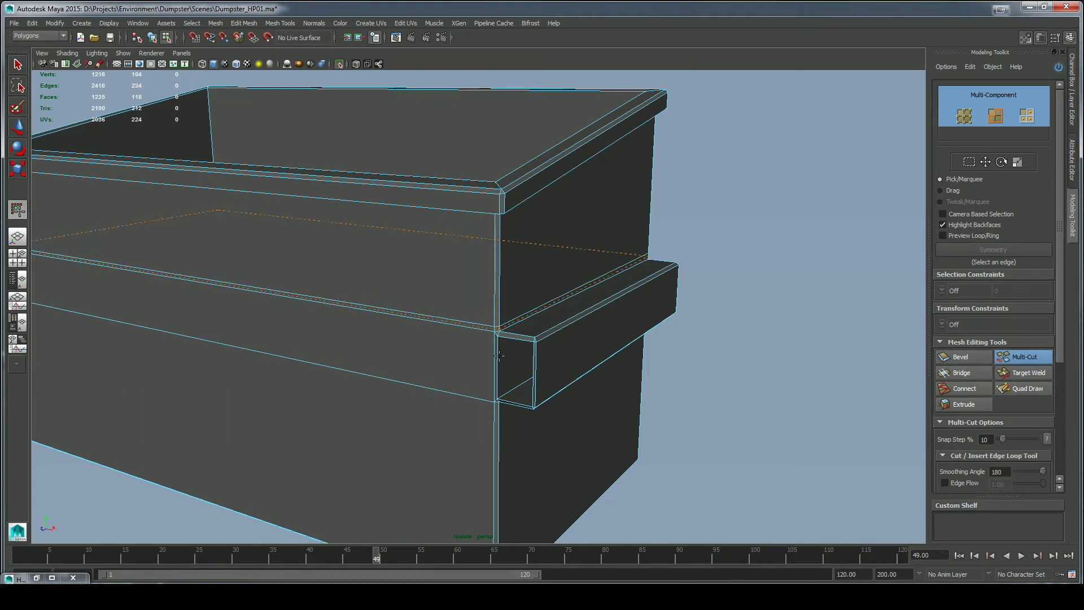
alt+drag(721, 416, 713, 373)
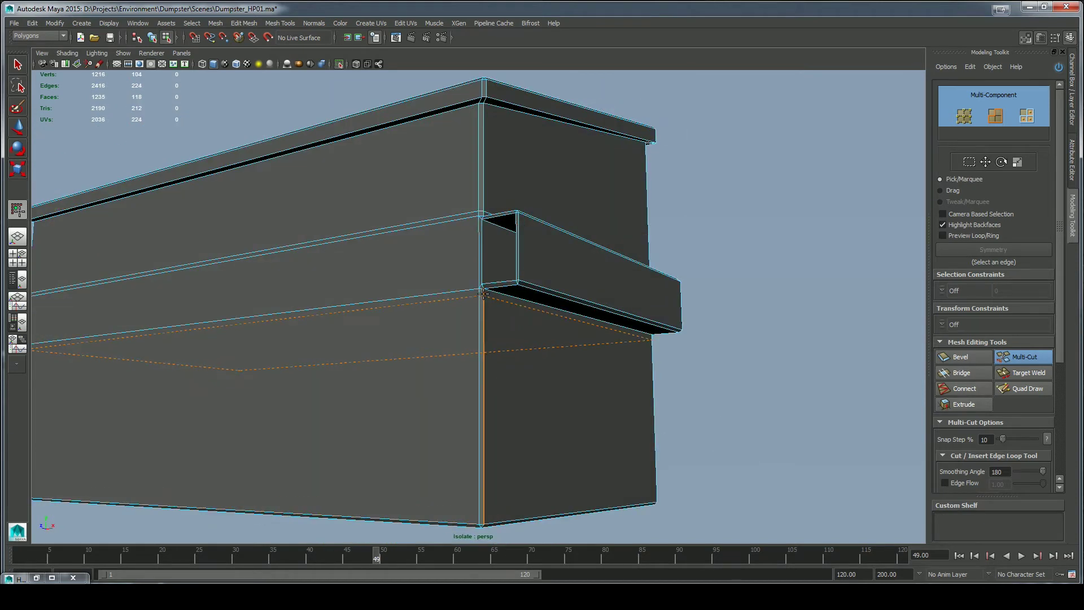
key(3)
key(1)
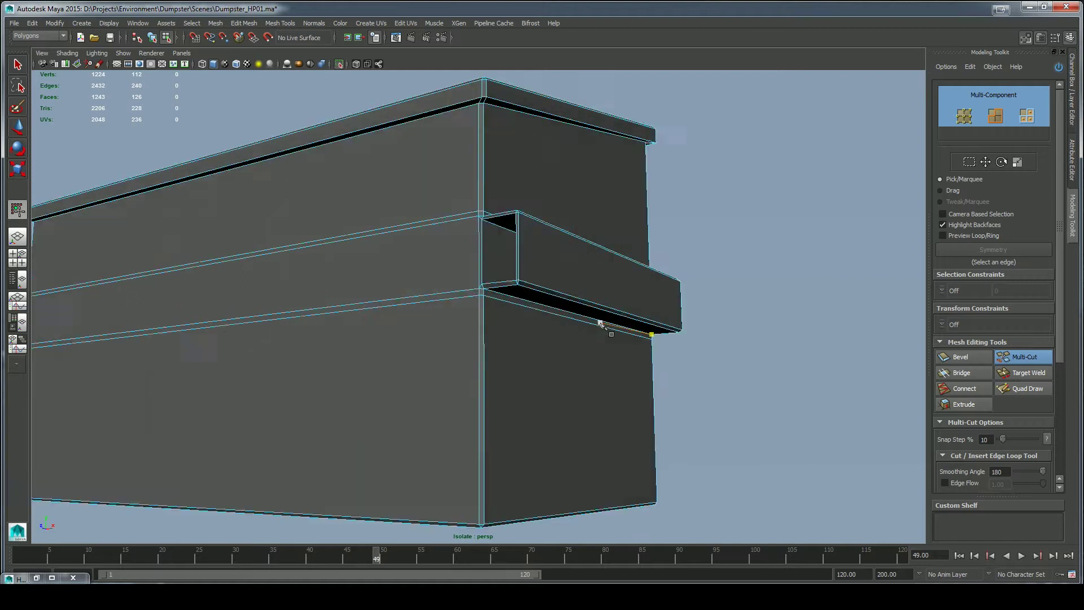
Insert two support edge loops along the side pocket's outer edge and opening, checking the shape in smooth preview.
alt+drag(716, 339, 742, 378)
alt+right_drag(742, 378, 790, 316)
alt+middle_drag(790, 316, 558, 351)
alt+drag(558, 351, 548, 358)
ctrl+click(389, 465)
key(3)
key(1)
alt+drag(486, 358, 621, 208)
ctrl+click(496, 434)
key(3)
key(1)
key(3)
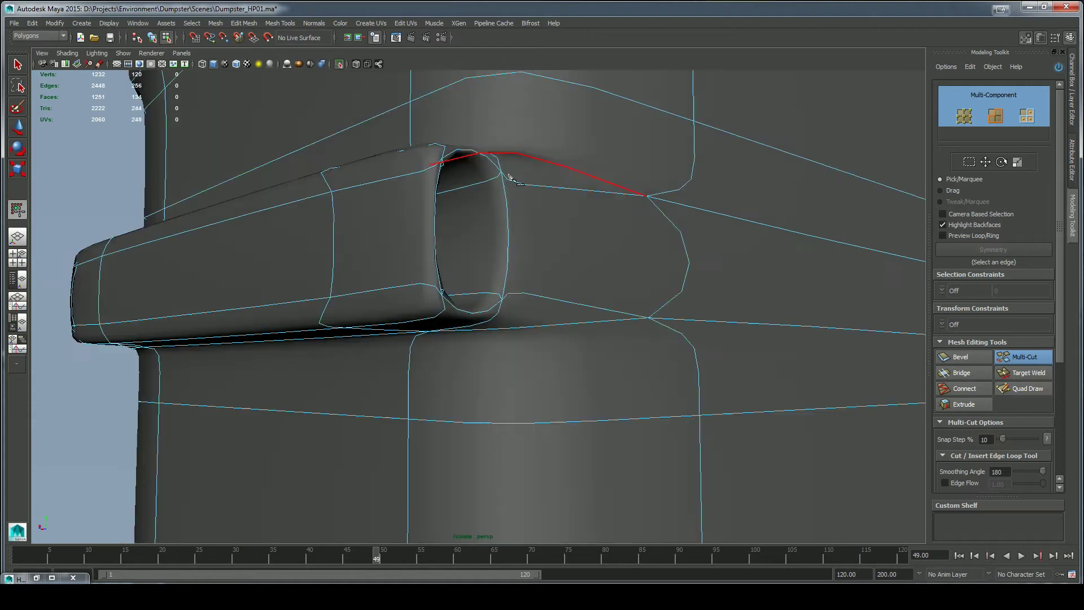
key(1)
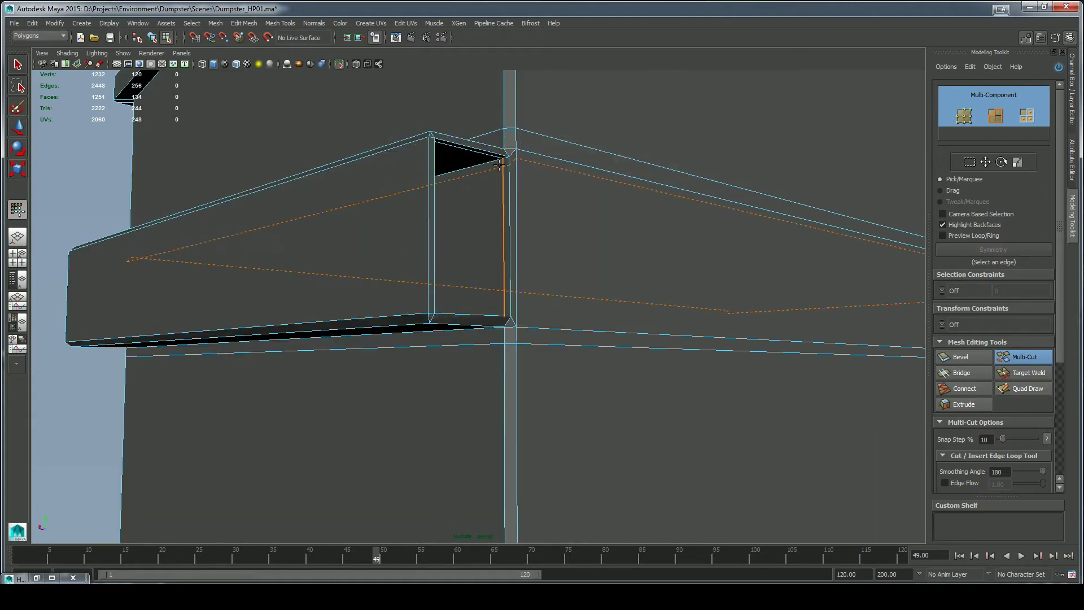
Insert support edge loops close to the pocket's upper and lower edges, and check them in smooth preview.
alt+drag(509, 293, 465, 460)
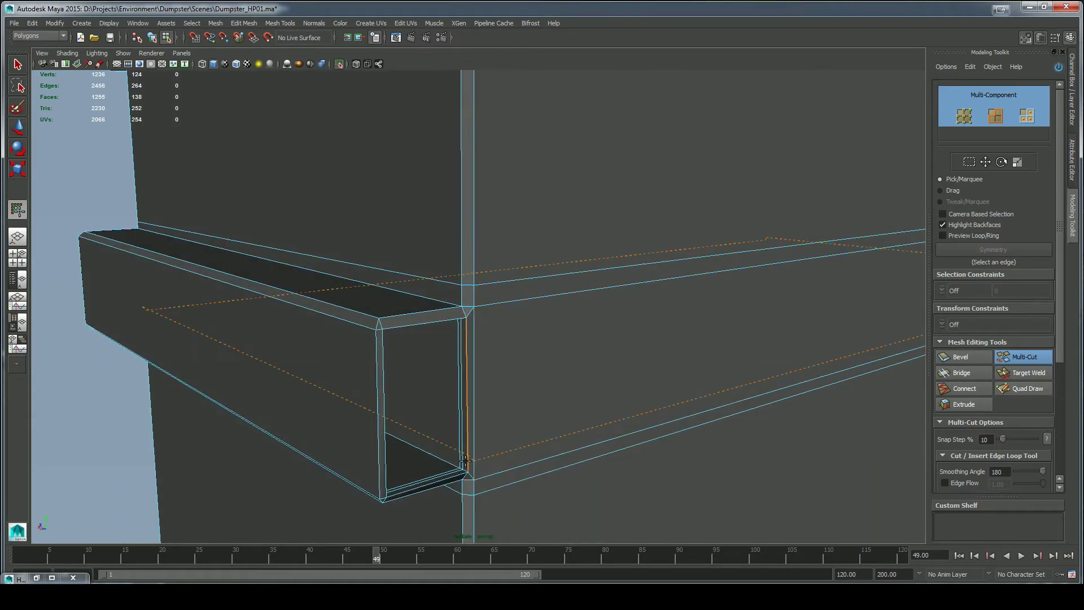
alt+drag(555, 404, 290, 407)
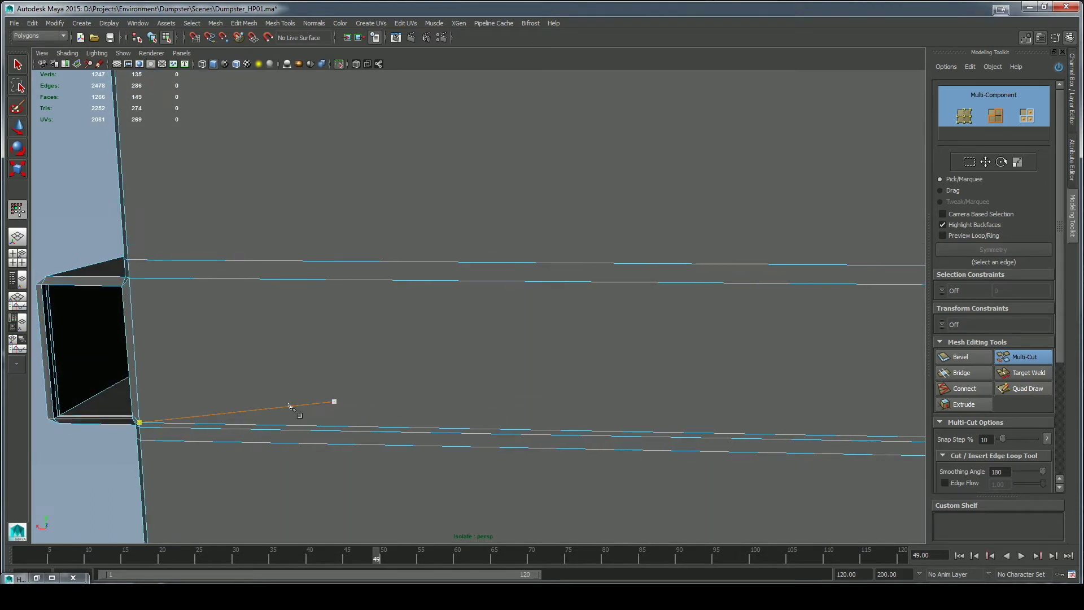
alt+drag(37, 305, 49, 193)
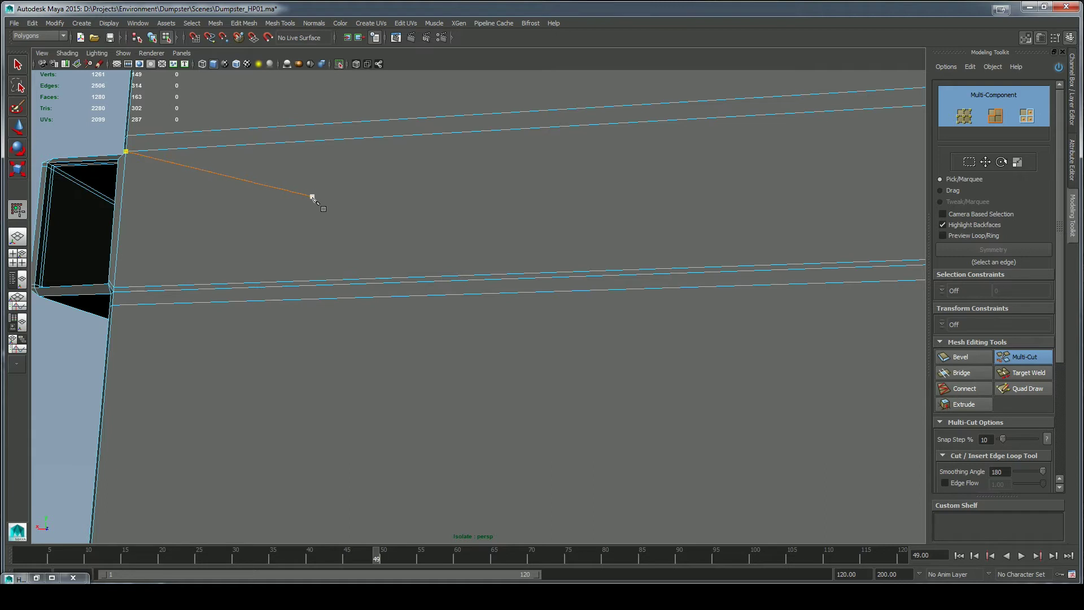
key(3)
alt+drag(271, 497, 312, 525)
key(1)
Insert a vertical support edge loop close to the base's corner beside the side pocket.
alt+drag(582, 418, 616, 398)
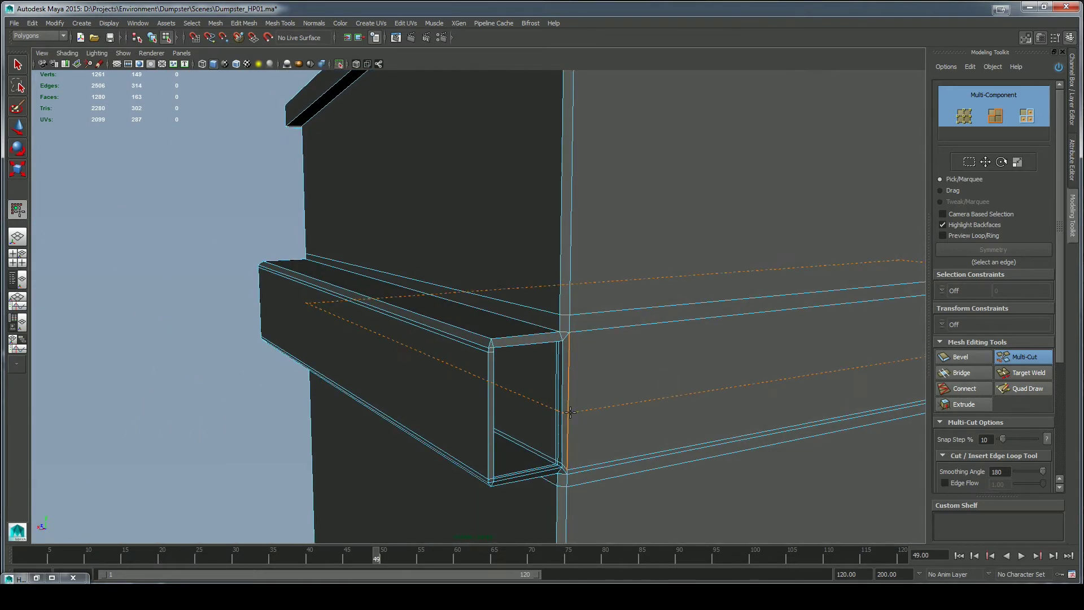
ctrl+click(573, 329)
key(3)
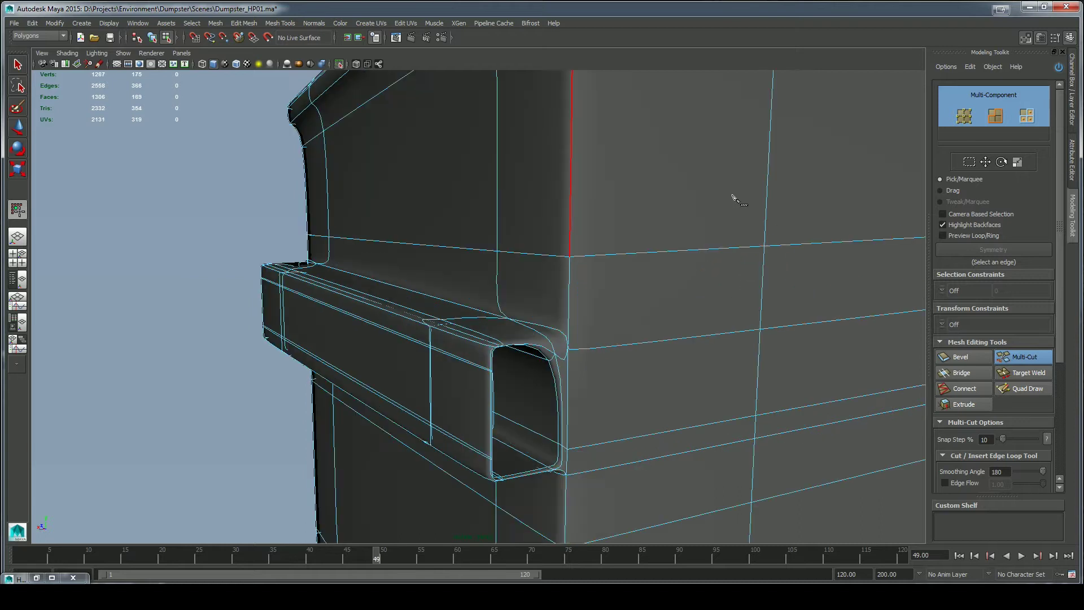
key(1)
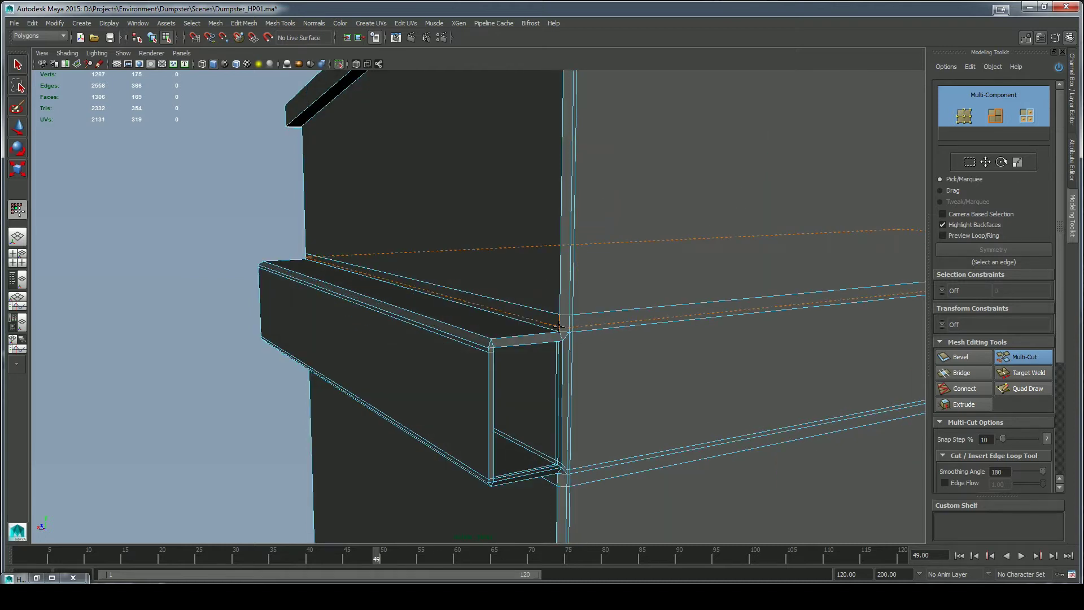
Insert a horizontal edge loop just above the pocket's join with the wall and preview the smoothed result.
ctrl+click(559, 327)
mouse_move(647, 340)
alt+mouse_down()
mouse_move(660, 364)
mouse_move(653, 394)
mouse_move(629, 374)
mouse_move(642, 341)
mouse_move(657, 346)
alt+mouse_up()
key(3)
key(q)
key(1)
Insert a Multi-Cut support edge loop inside the side pocket and inspect the smoothed base.
click(1007, 361)
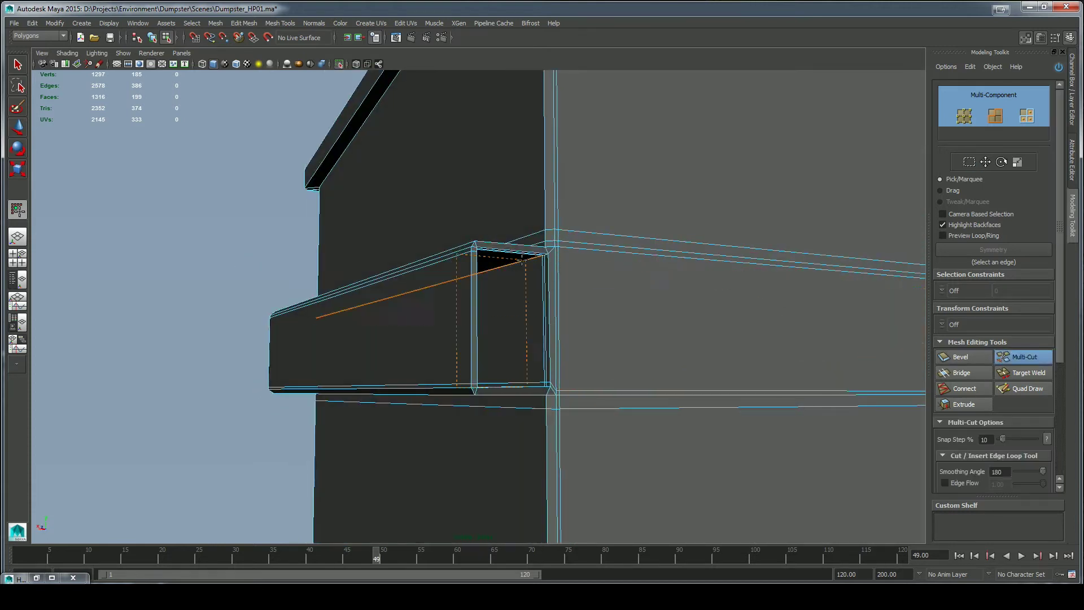
key(q)
key(3)
right_drag(638, 295, 688, 280)
alt+drag(672, 344, 647, 365)
alt+right_drag(648, 366, 639, 337)
alt+drag(638, 337, 525, 369)
click(731, 299)
Add further Multi-Cut edge loops along the pocket's inner edges and check the opening in smooth preview.
click(1010, 359)
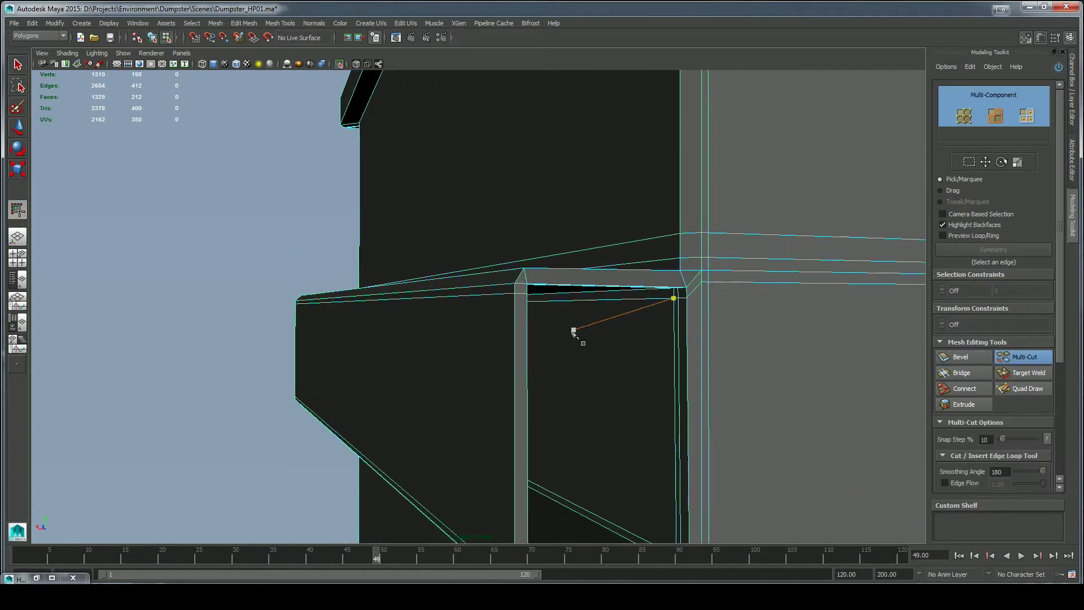
alt+drag(574, 331, 711, 344)
ctrl+click(830, 484)
alt+drag(830, 483, 880, 502)
key(3)
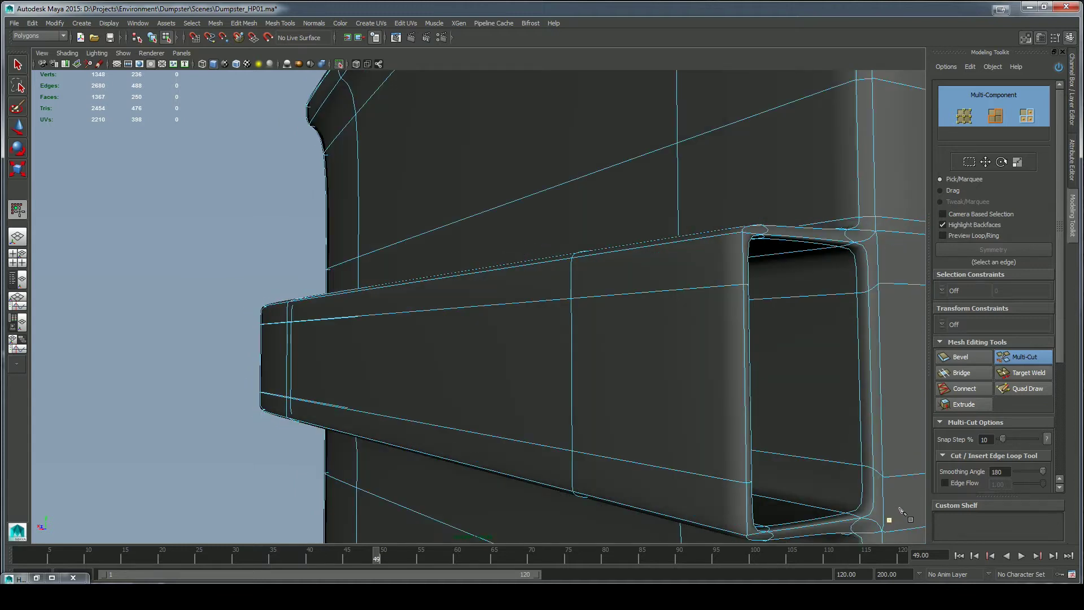
key(1)
Insert a support edge loop near the pocket's lower outer edge and inspect the pocket from other angles.
alt+drag(857, 462, 531, 378)
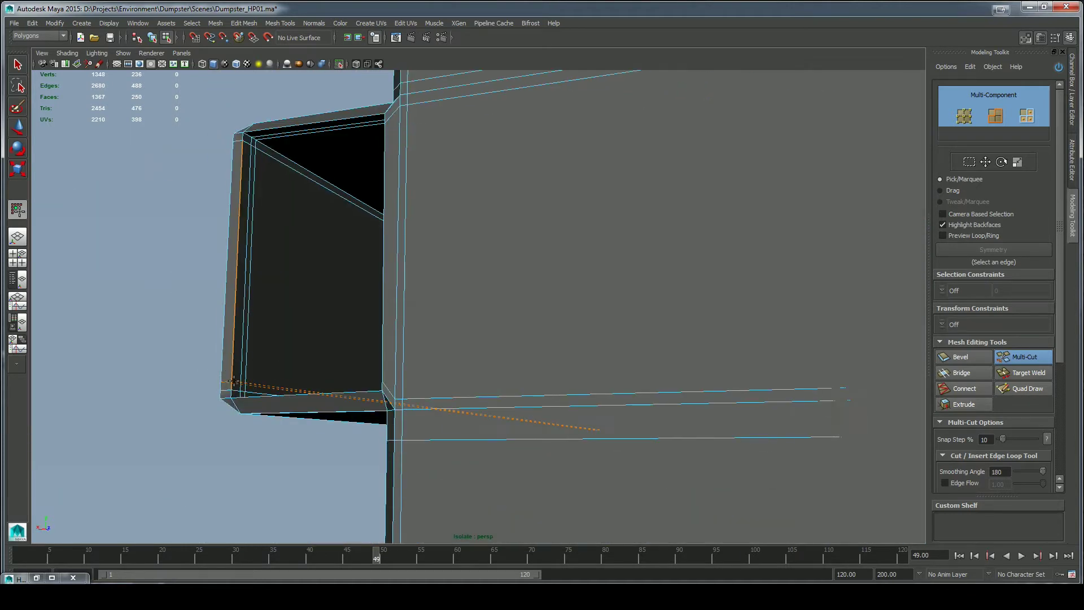
key(3)
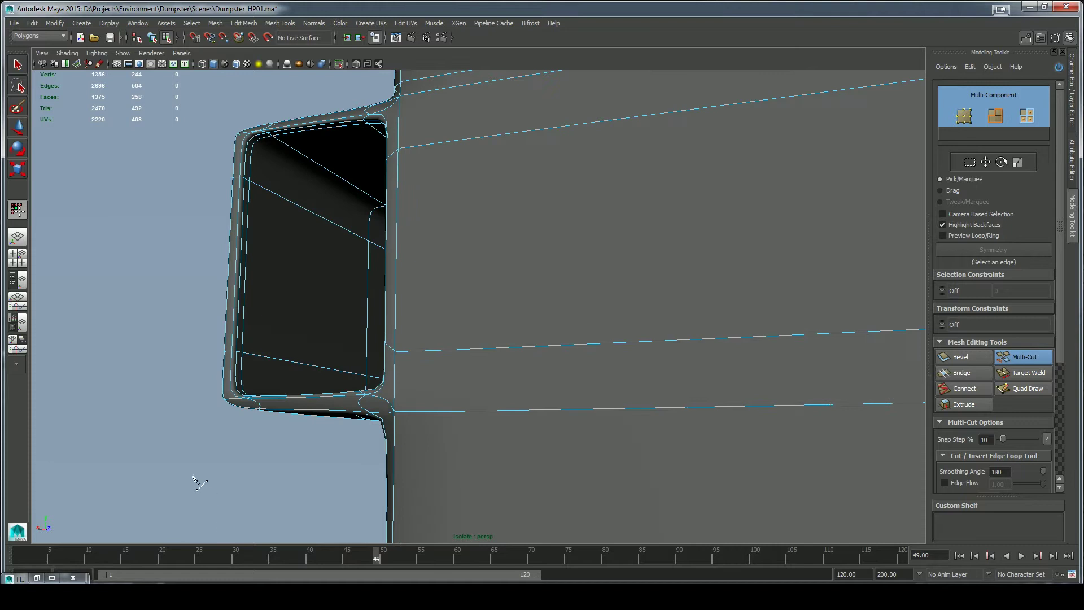
key(1)
alt+drag(300, 472, 370, 364)
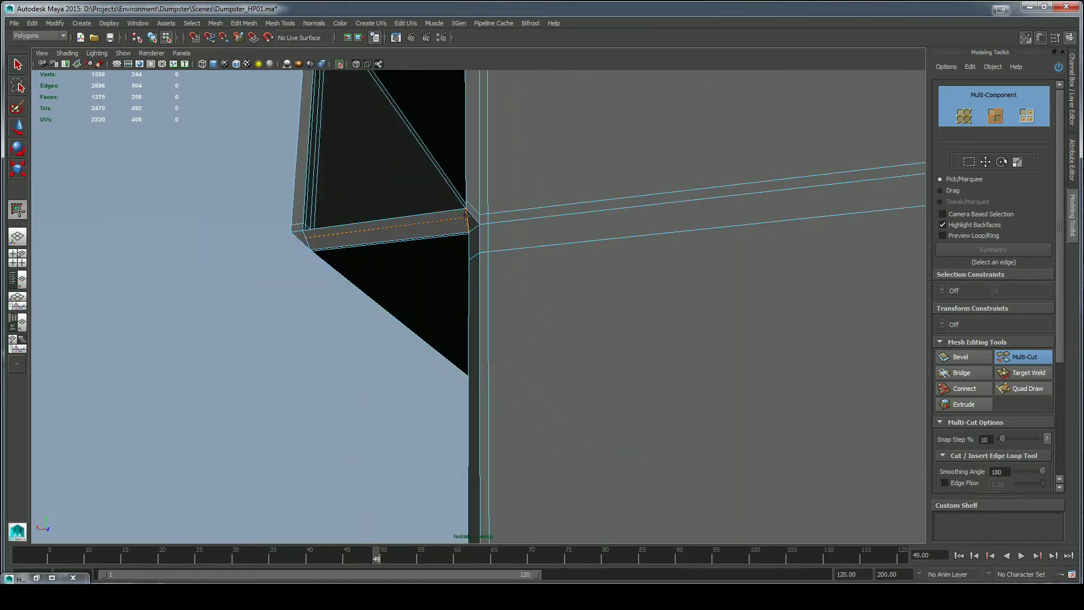
alt+drag(310, 413, 380, 315)
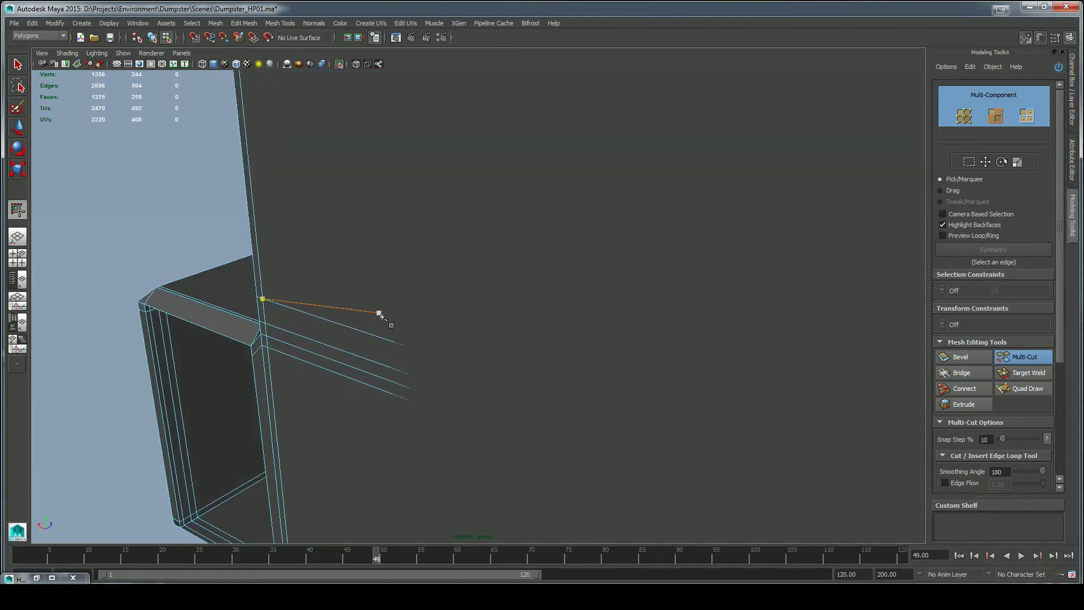
alt+right_drag(380, 314, 330, 384)
alt+drag(333, 385, 552, 298)
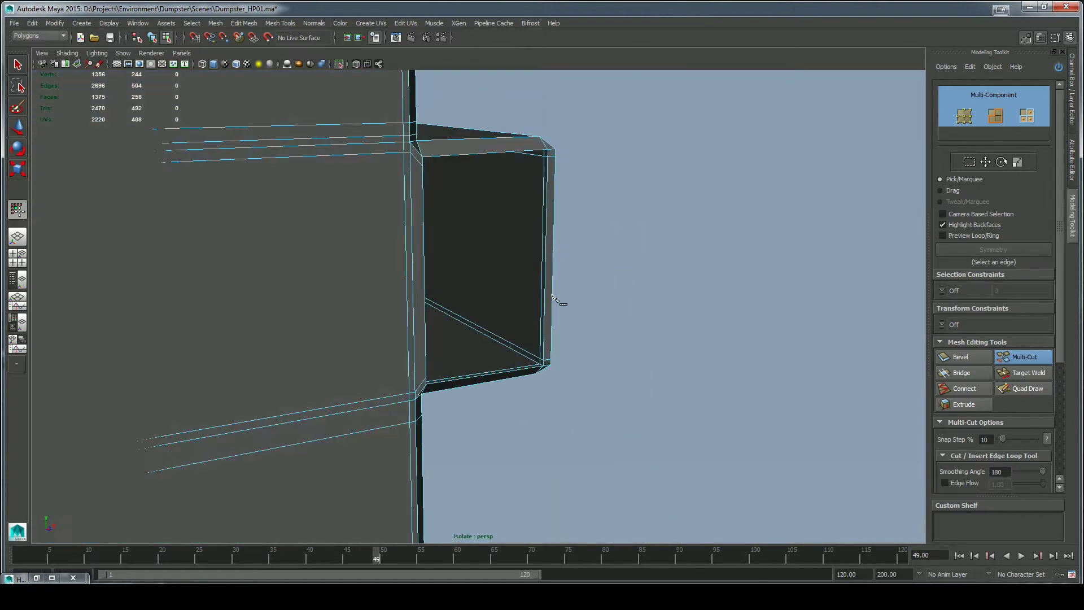
Insert support edge loops at the pocket's lower outer corner and along its outer edge, checking the opening in smooth preview.
ctrl+click(537, 356)
alt+drag(649, 292, 623, 370)
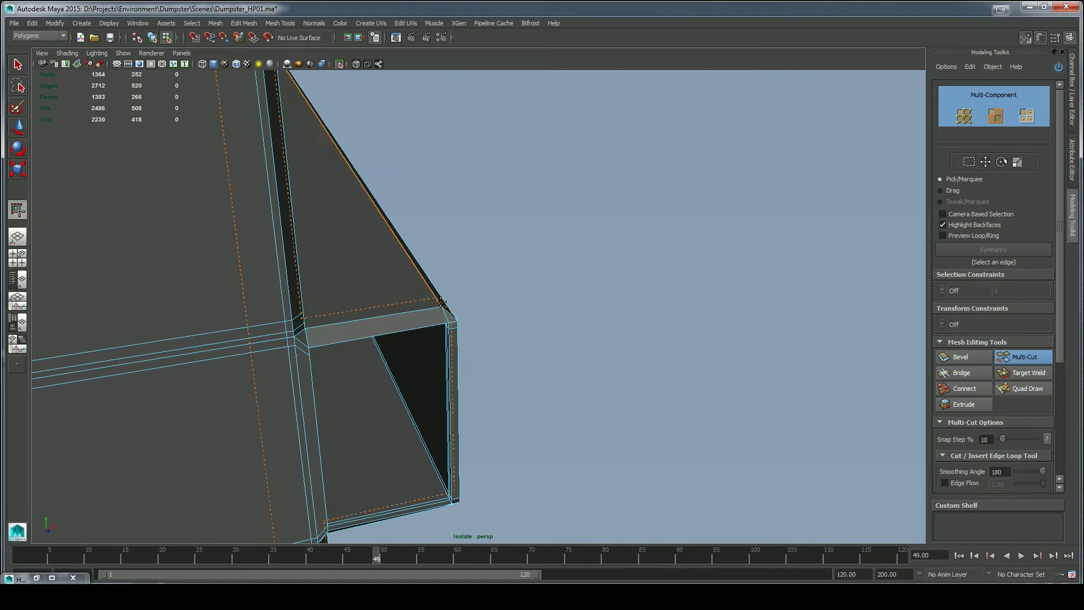
alt+drag(440, 305, 549, 312)
alt+middle_drag(550, 314, 597, 369)
key(q)
right_drag(525, 321, 570, 293)
click(670, 360)
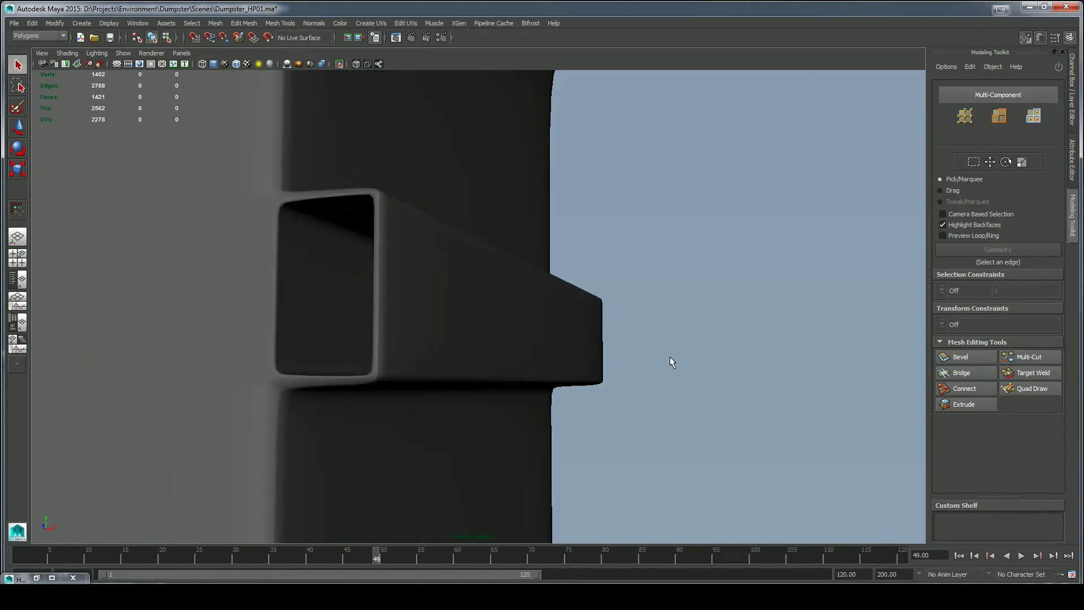
alt+drag(670, 361, 720, 386)
alt+drag(651, 327, 540, 355)
scroll(561, 397, down, 3)
Cut a vertical edge loop through the middle of the dumpster base in the front view.
click(538, 351)
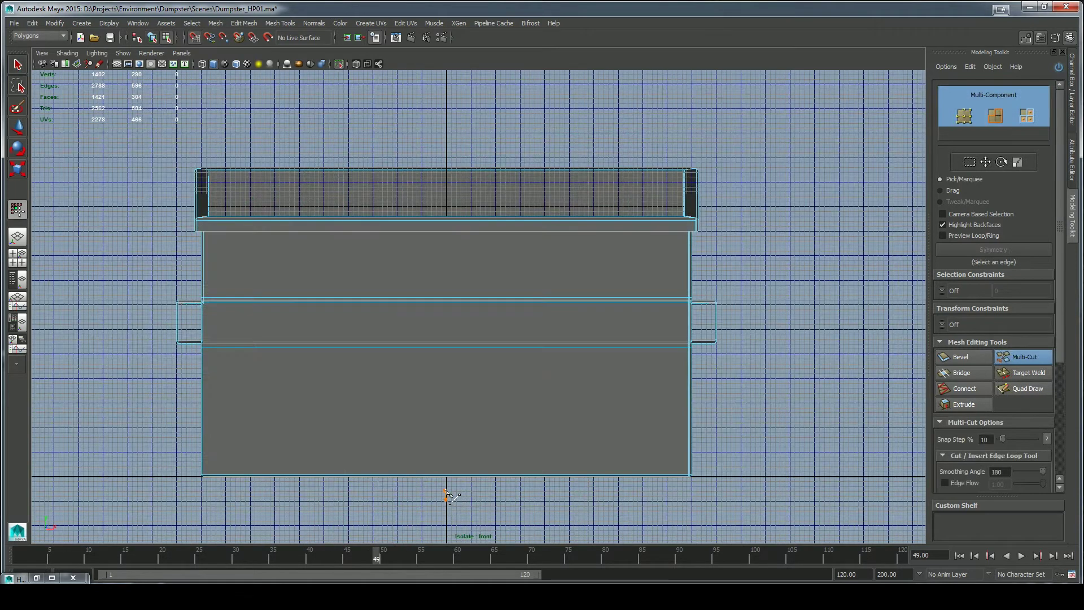
key(q)
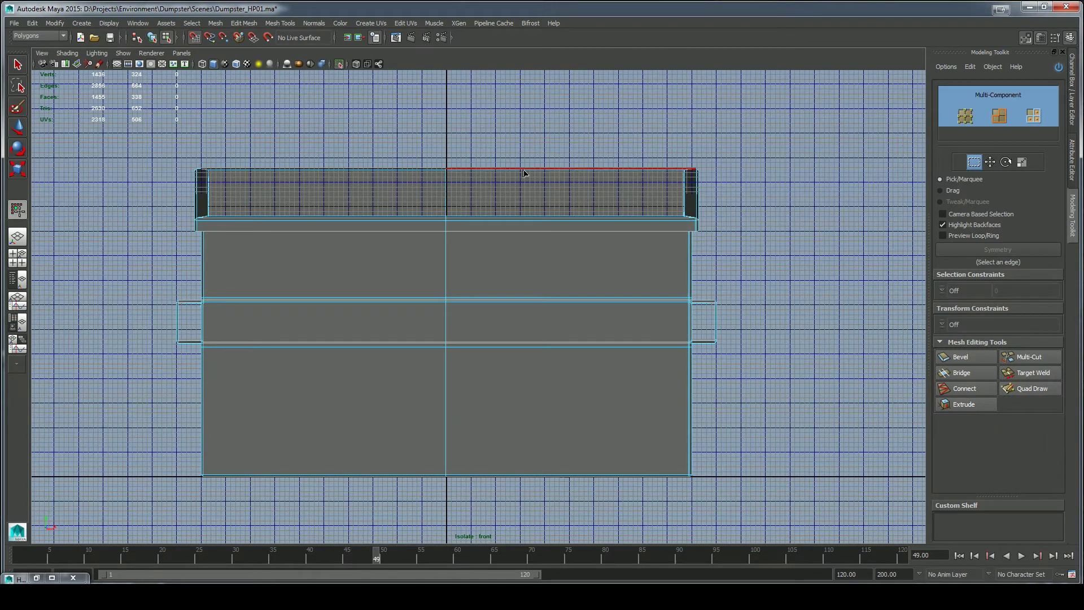
key(space)
key(space)
Delete all faces of the base on the negative X side of the centre cut.
alt+drag(429, 249, 485, 273)
right_drag(485, 272, 485, 299)
drag(313, 114, 542, 492)
key(Delete)
key(F8)
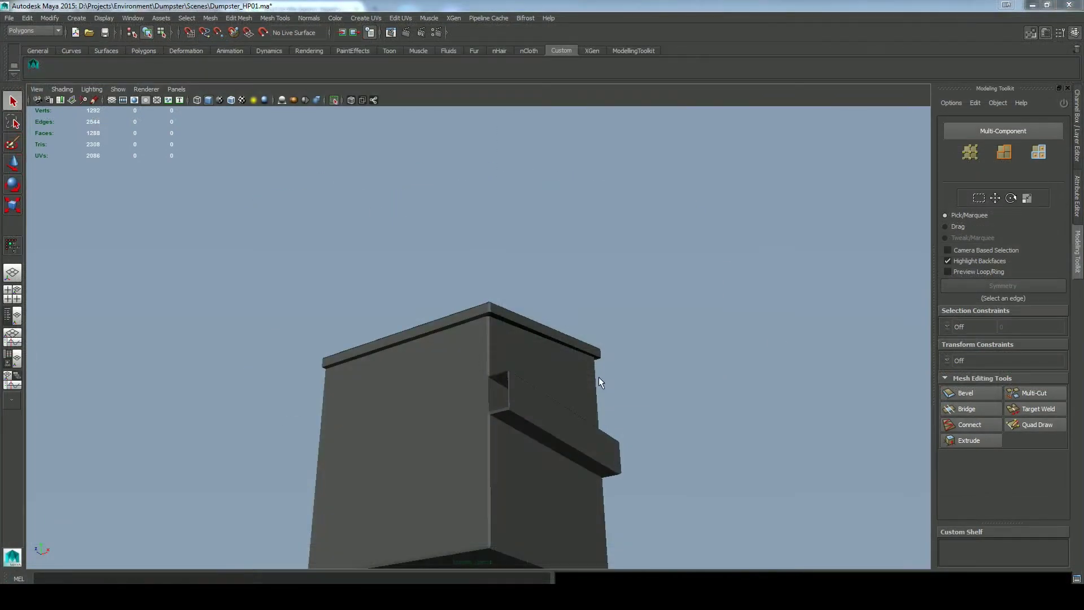
Check the rim corner in smooth preview and insert support edge loops along both borders of the rim's underside.
alt+middle_drag(599, 377, 599, 316)
alt+right_drag(599, 317, 725, 361)
alt+middle_drag(725, 361, 703, 428)
alt+right_drag(703, 428, 650, 433)
scroll(649, 438, down, 2)
click(607, 453)
key(3)
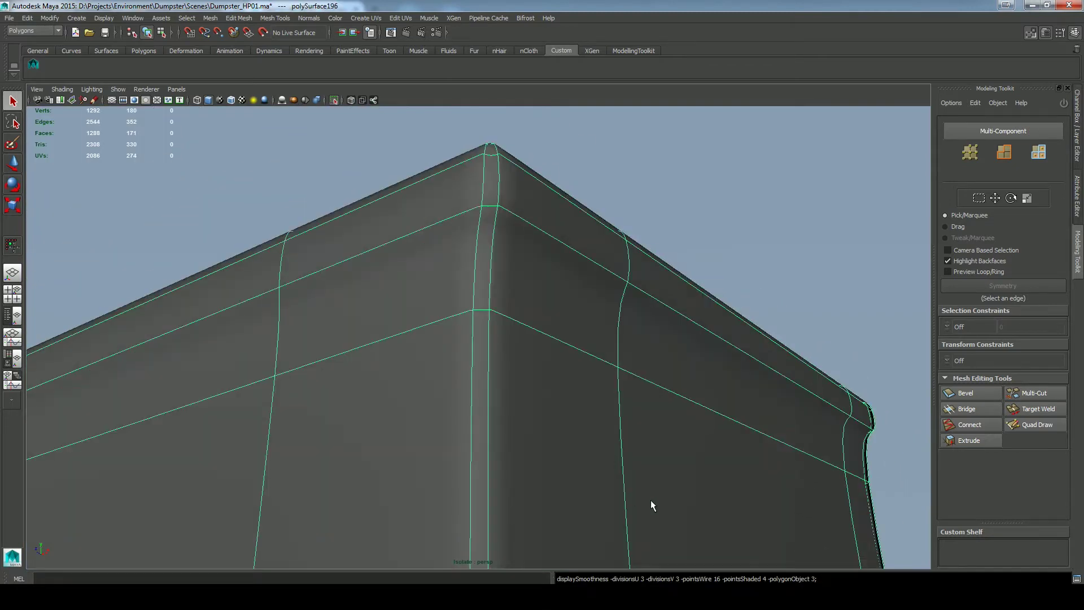
key(1)
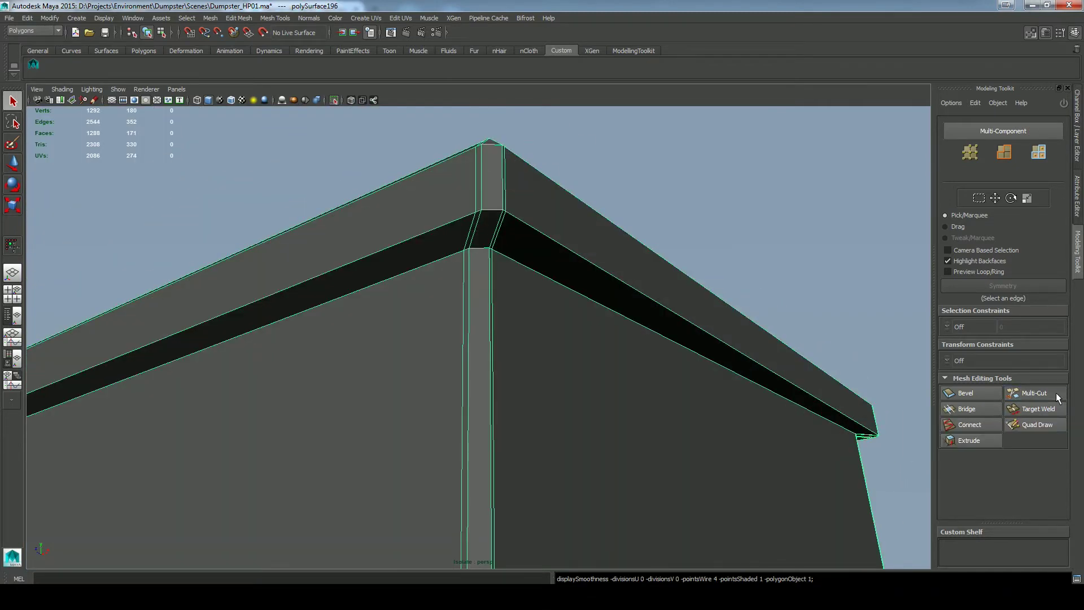
click(1056, 392)
ctrl+click(502, 214)
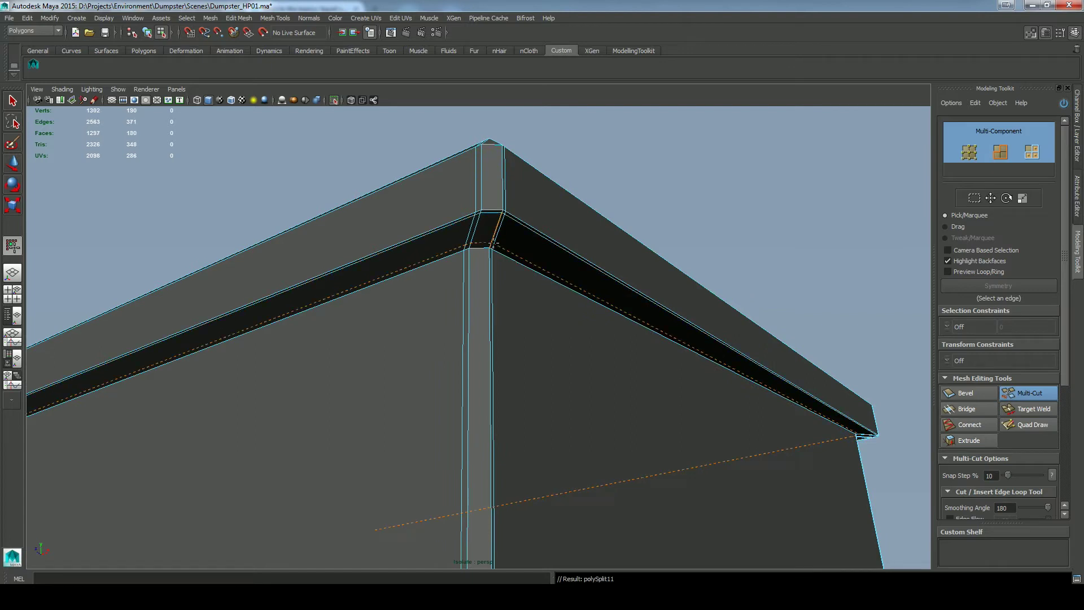
key(q)
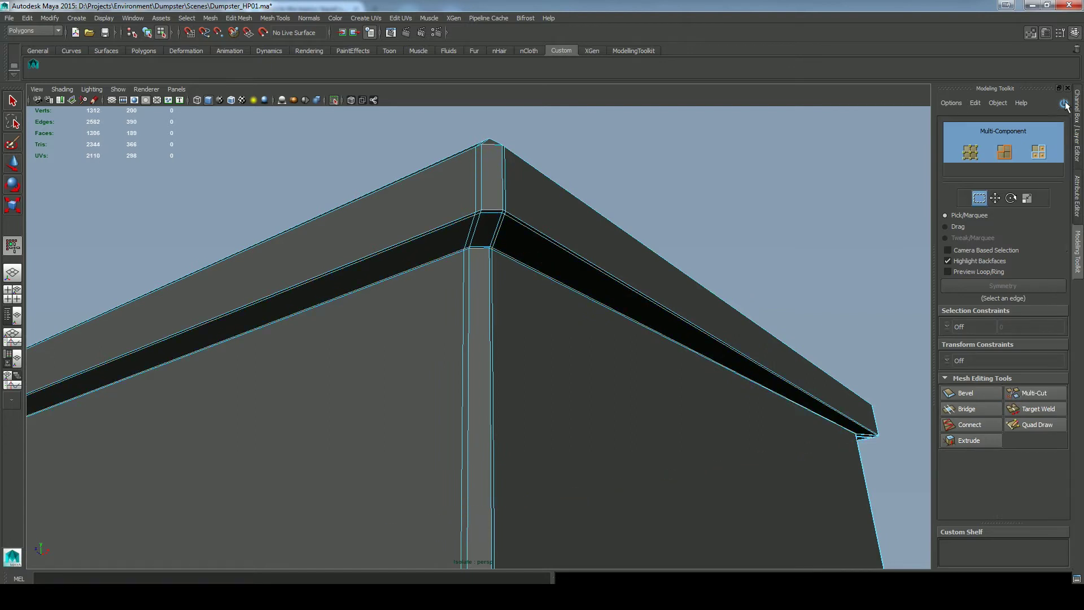
Insert two more edge loops along the rim's underside, leaving a separate band of faces between them.
right_click(537, 254)
mouse_move(538, 258)
right_down()
mouse_move(538, 277)
mouse_move(537, 258)
right_up()
click(1030, 394)
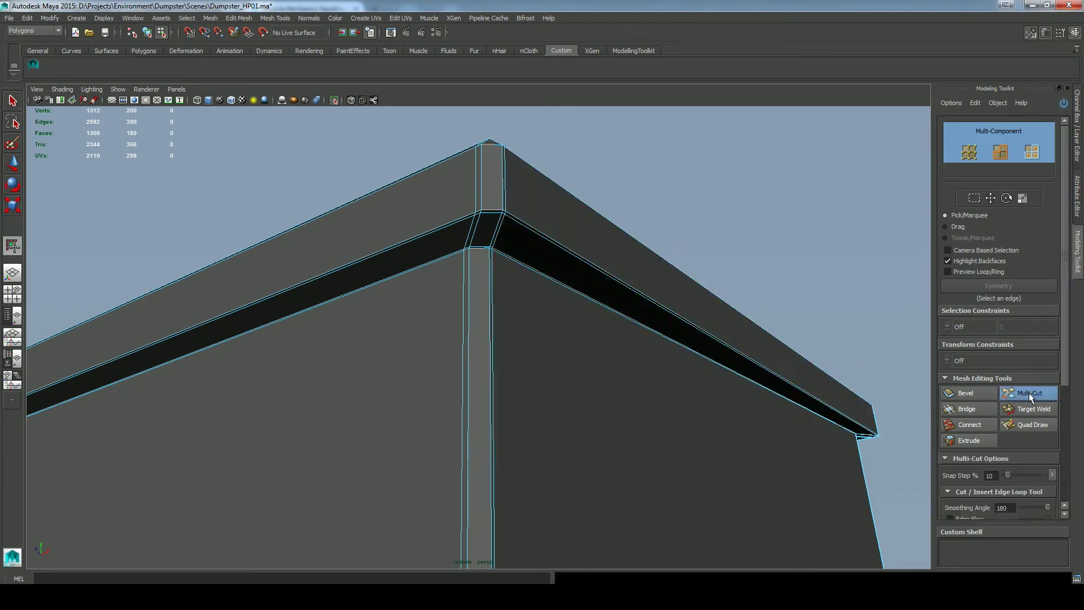
ctrl+click(498, 233)
ctrl+click(501, 219)
key(q)
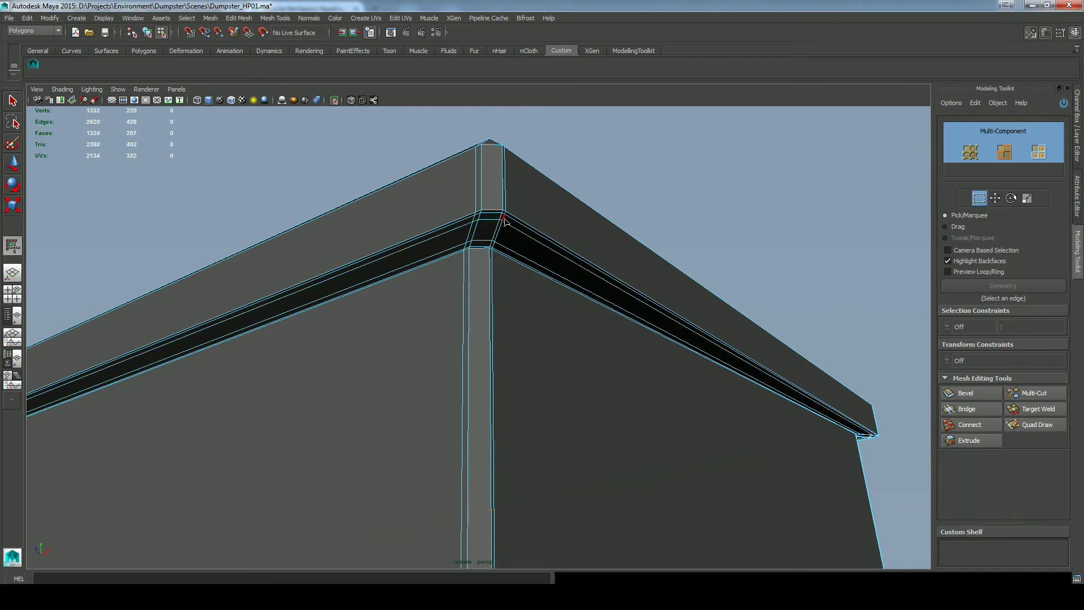
Extrude the middle band of faces along the rim's underside on all its sides.
right_drag(502, 220, 503, 244)
click(454, 240)
shift+click(531, 255)
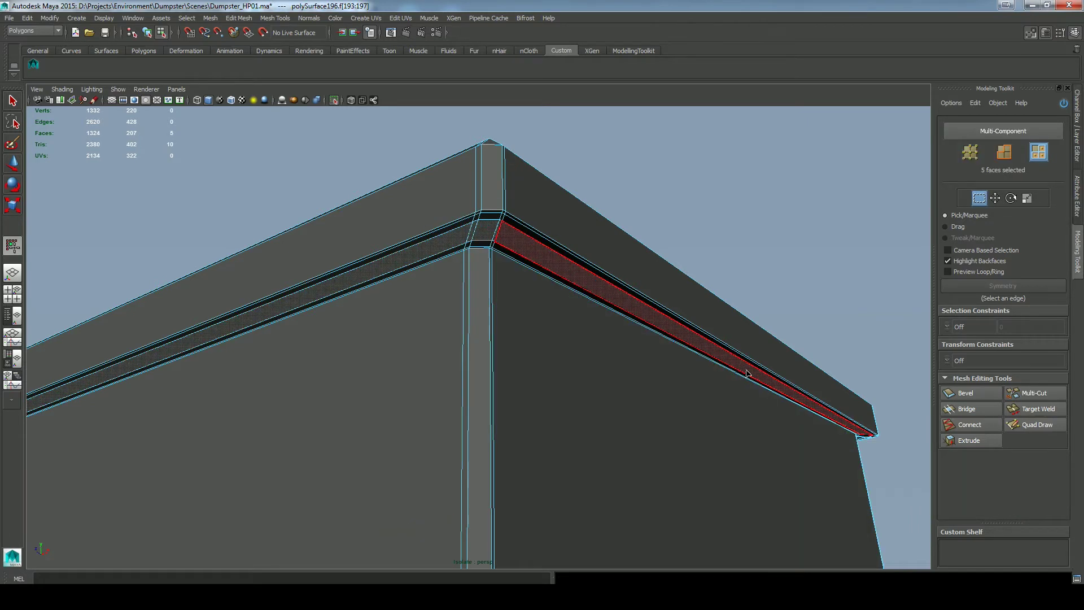
alt+drag(746, 373, 607, 377)
shift+double_click(653, 371)
alt+drag(497, 491, 579, 391)
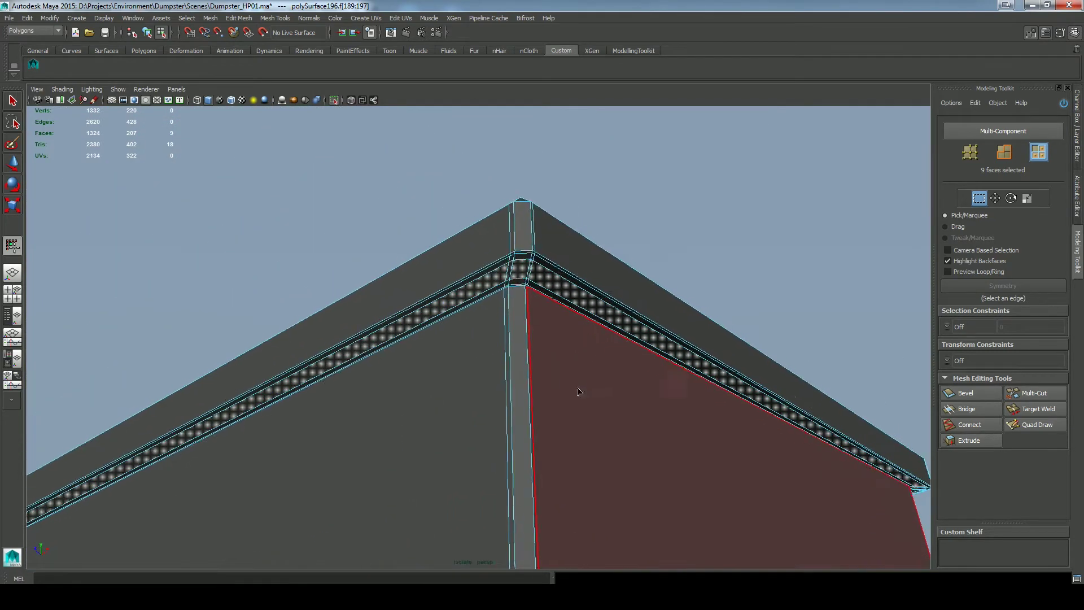
click(969, 440)
drag(658, 244, 641, 236)
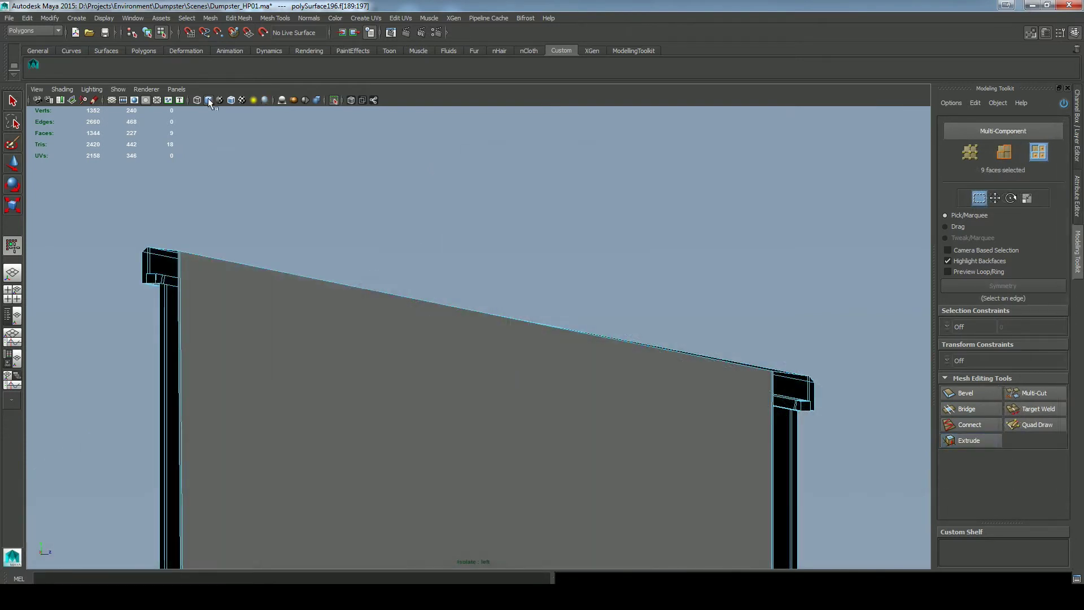
Move the extruded rim faces vertically in the side view and check the rim corner in smooth preview.
key(w)
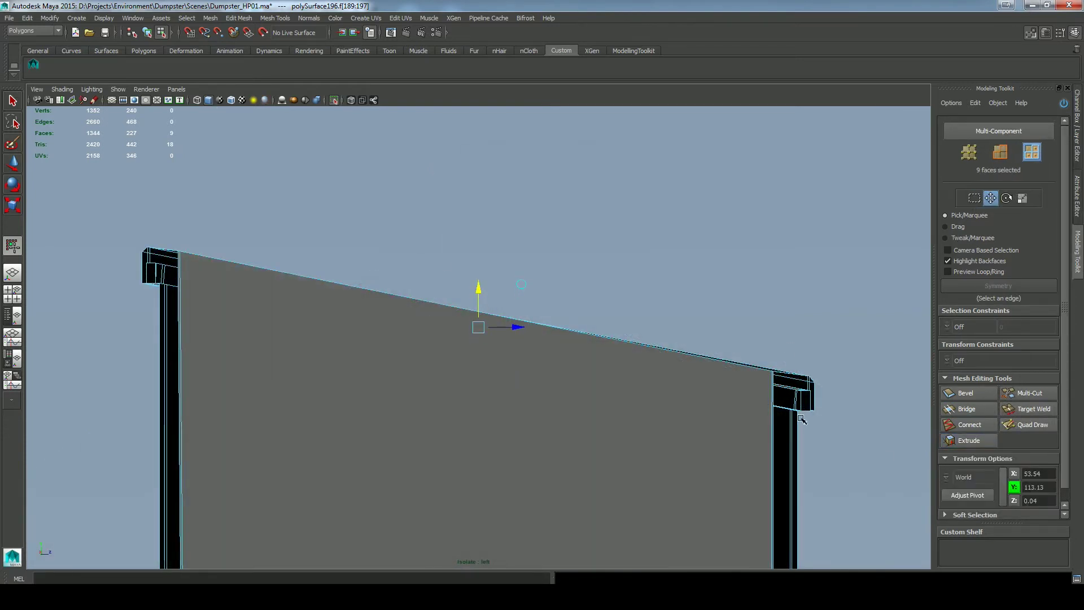
alt+click(840, 442)
key(space)
drag(836, 442, 834, 418)
alt+drag(834, 443, 726, 482)
alt+right_drag(726, 482, 830, 551)
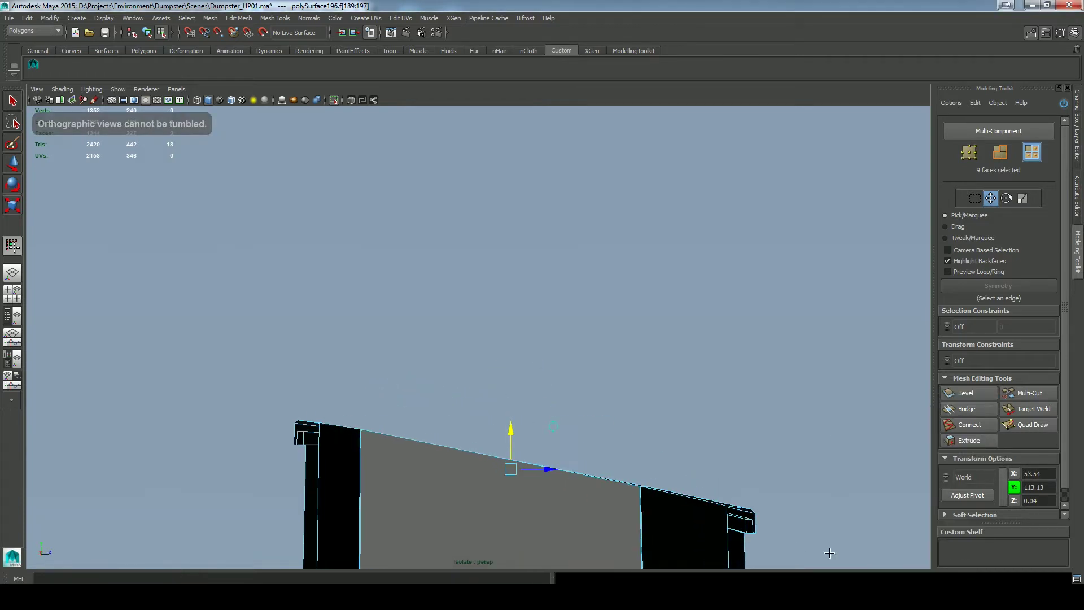
alt+drag(829, 552, 734, 508)
alt+drag(549, 432, 587, 489)
key(q)
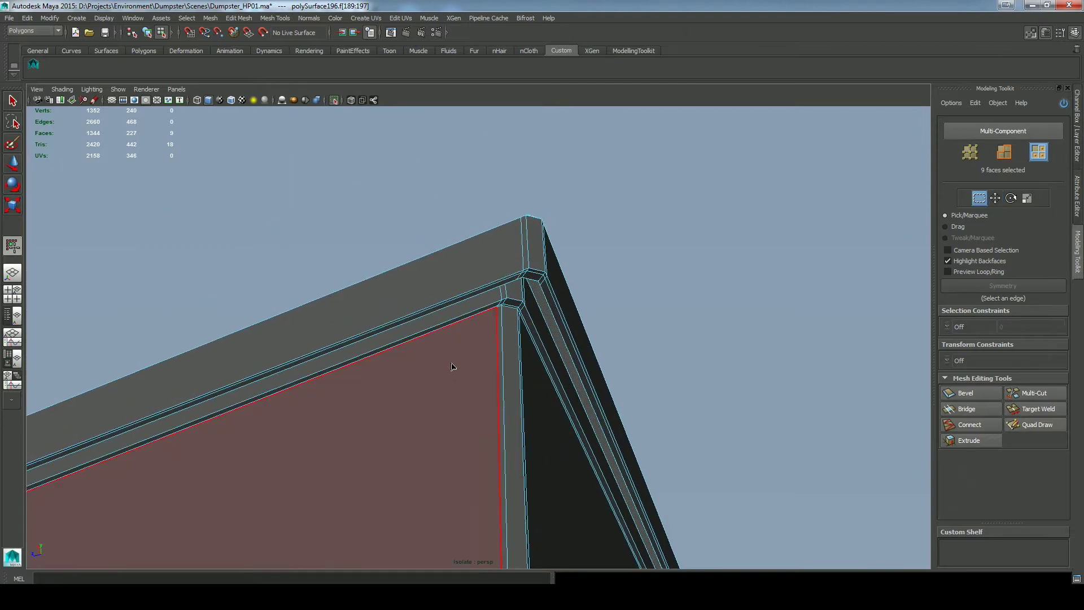
right_drag(451, 365, 556, 459)
key(3)
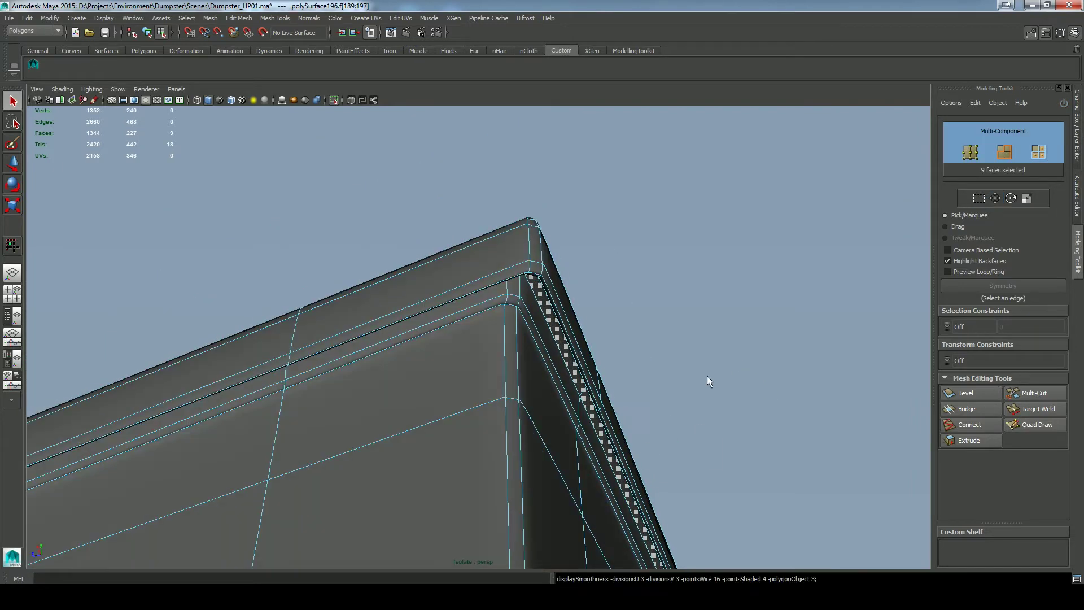
Insert a Multi-Cut support edge loop along the extruded band below the rim's corner.
key(1)
click(539, 402)
click(1037, 393)
alt+drag(629, 347, 672, 313)
alt+middle_drag(611, 158, 641, 230)
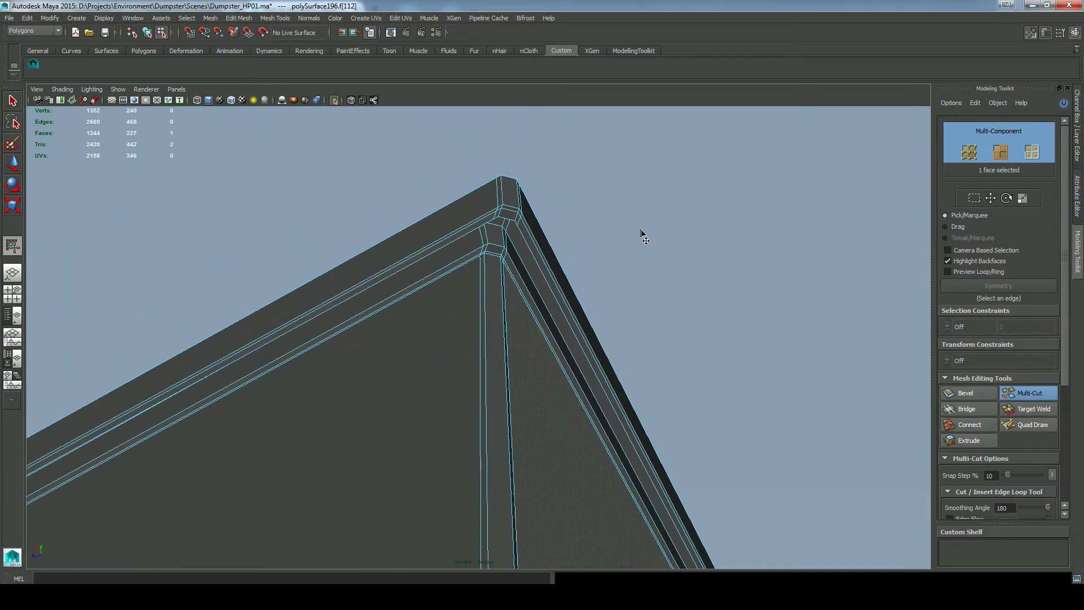
click(1023, 397)
click(489, 405)
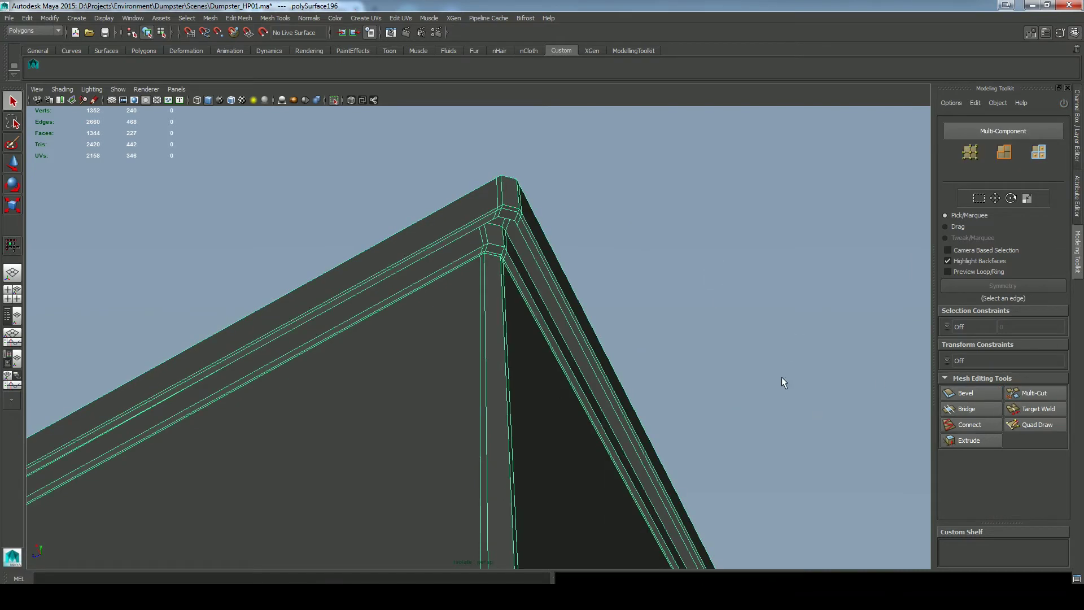
click(1011, 395)
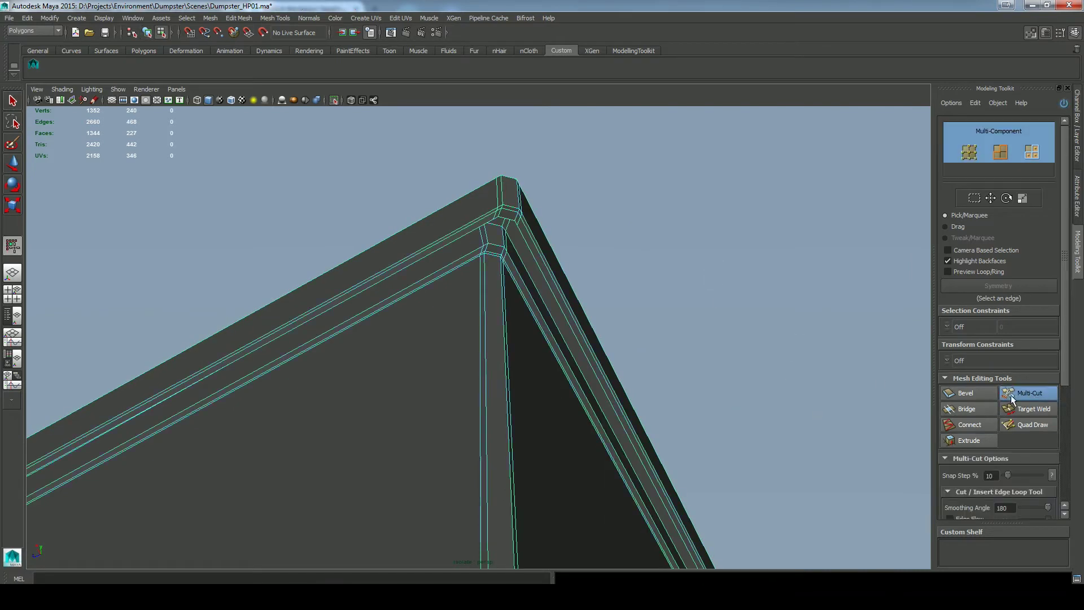
ctrl+click(482, 243)
Insert further support edge loops along the remaining edges of the extruded band under the rim.
alt+drag(482, 243, 161, 216)
ctrl+click(488, 213)
ctrl+click(352, 341)
alt+drag(234, 205, 254, 174)
alt+right_drag(254, 175, 204, 186)
alt+drag(203, 187, 201, 470)
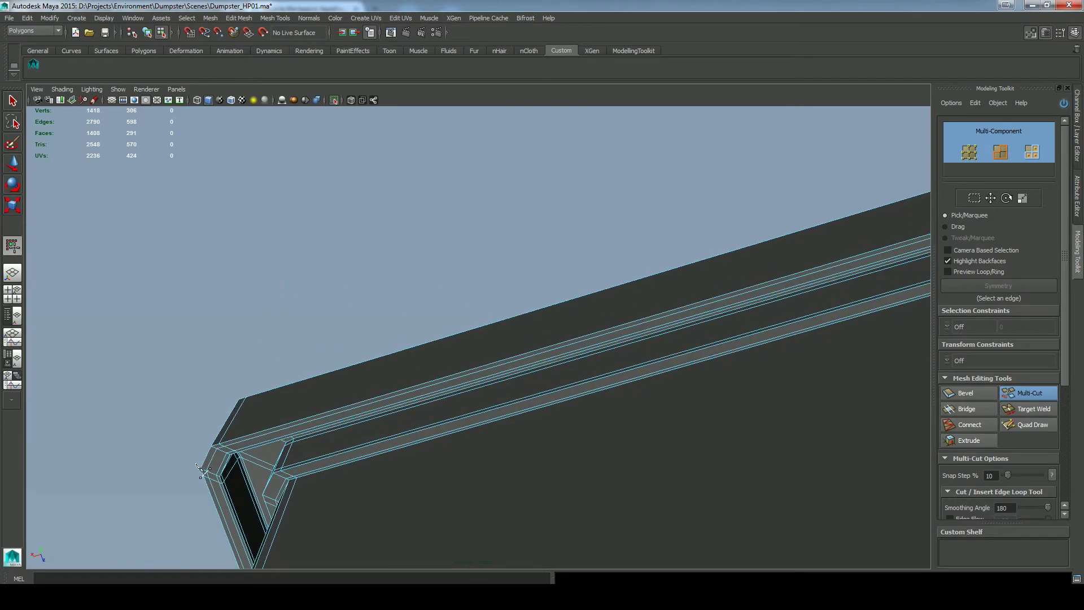
Examine the rim's outer corner and underside in smooth preview, framing the corner vertices for a closer view.
key(3)
alt+drag(501, 475, 585, 525)
key(q)
right_drag(514, 351, 469, 351)
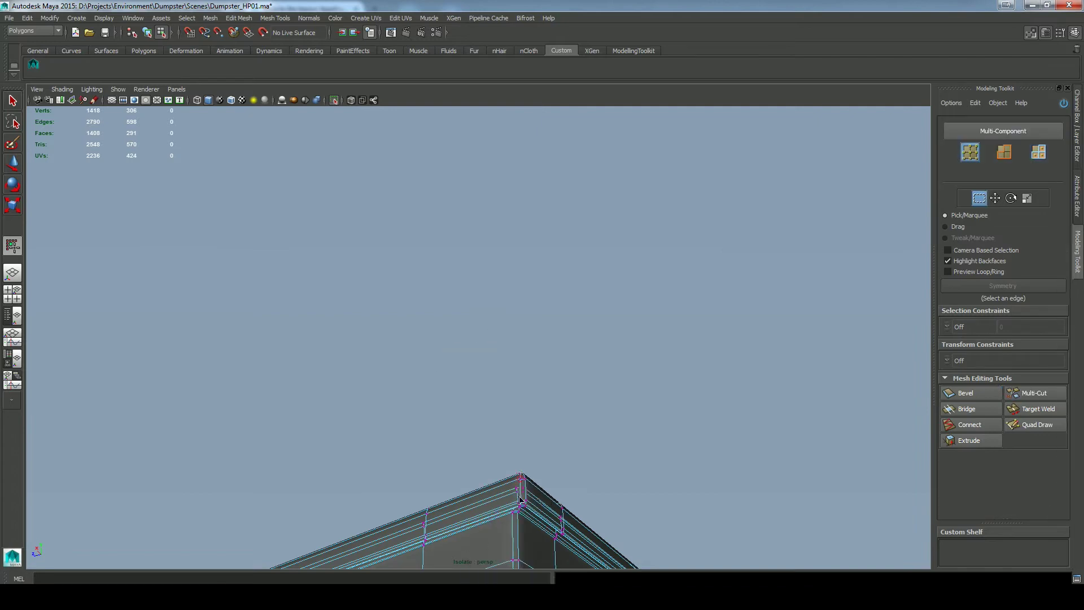
drag(512, 495, 534, 518)
key(f)
scroll(649, 406, down, 5)
click(649, 406)
alt+drag(649, 406, 631, 375)
alt+right_drag(631, 376, 585, 411)
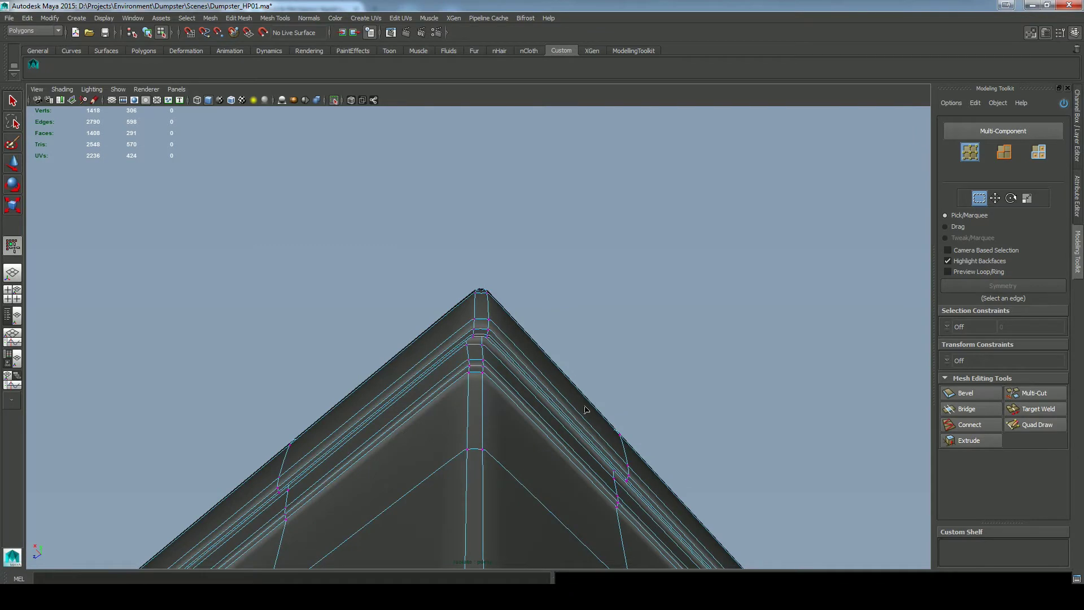
alt+drag(586, 411, 595, 429)
alt+right_drag(595, 429, 552, 418)
right_drag(548, 351, 599, 343)
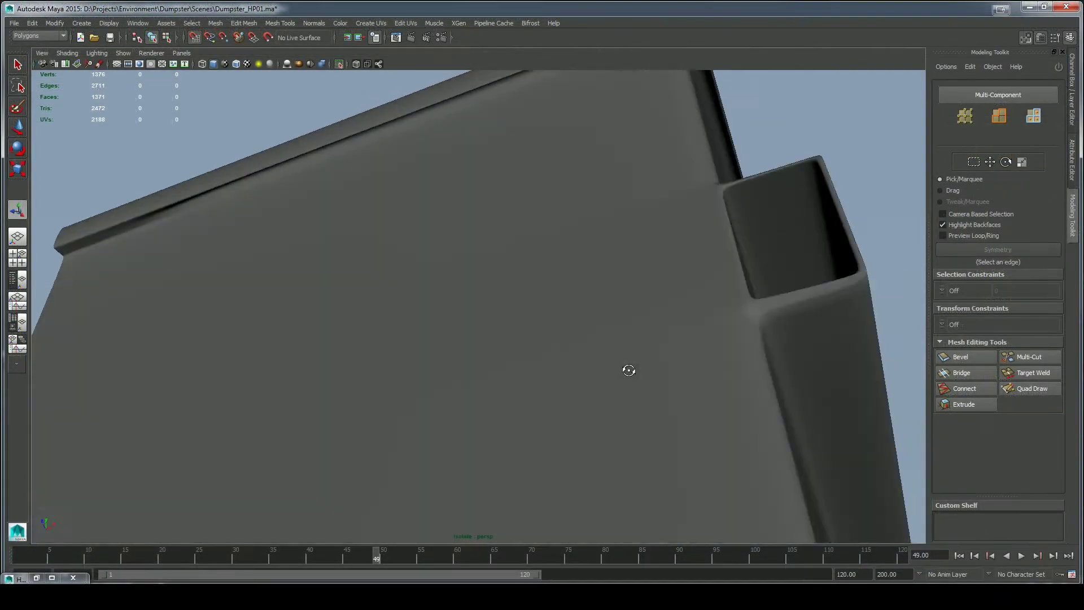
Insert a support edge loop near the upper edge of the rim's outer face and preview the smoothed result.
alt+drag(626, 371, 646, 331)
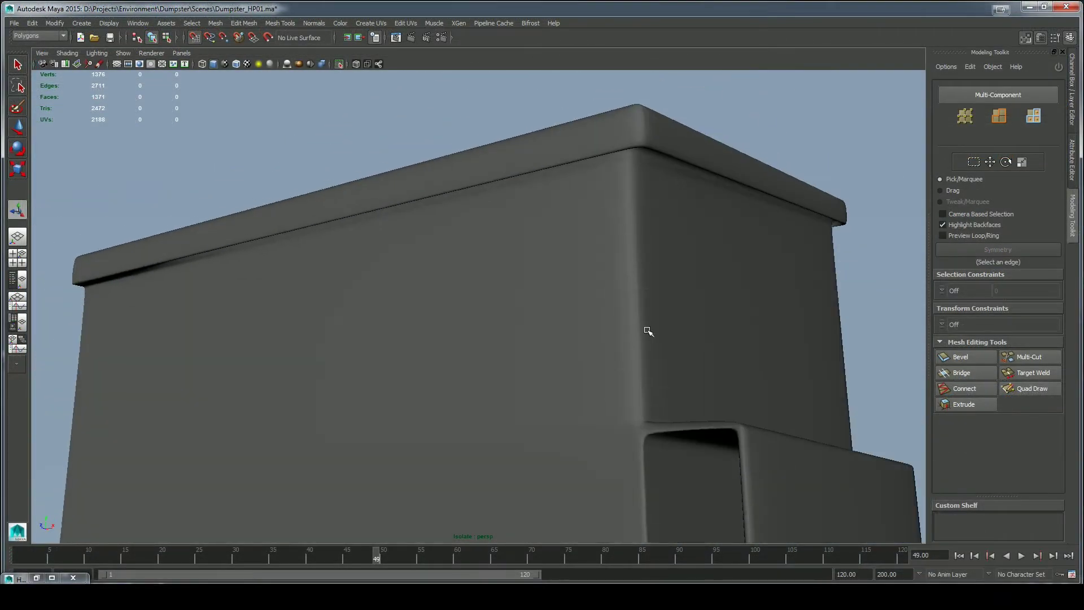
click(484, 264)
click(1004, 357)
alt+middle_drag(598, 158, 475, 311)
alt+right_drag(475, 311, 540, 342)
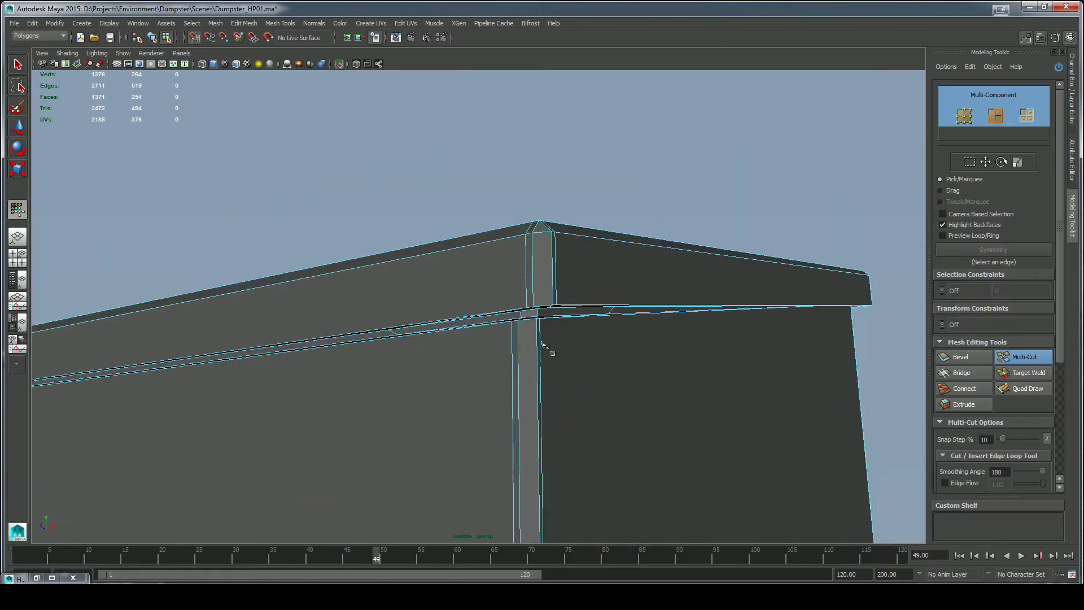
ctrl+click(533, 235)
alt+drag(729, 193, 722, 193)
key(3)
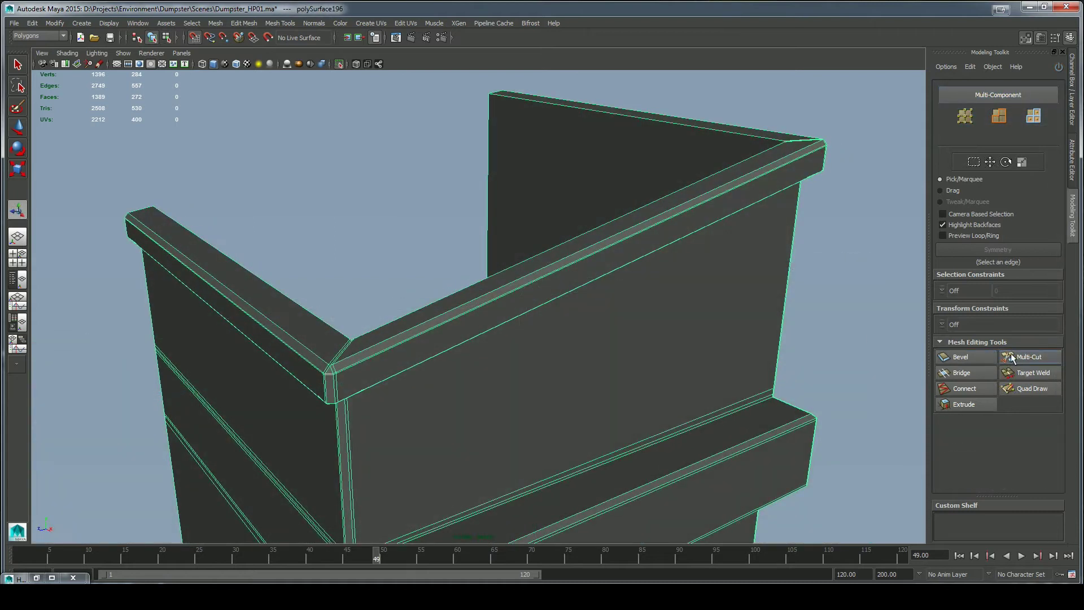
Insert support edge loops along the rim's top face and inner edge, and check the interior in smooth preview.
click(1009, 357)
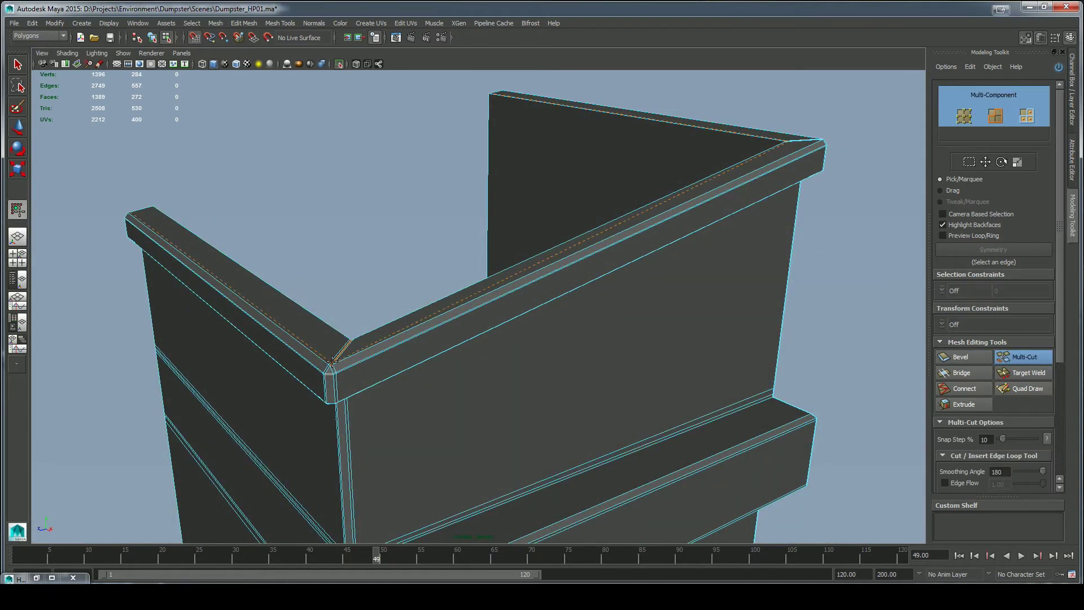
alt+drag(349, 345, 286, 105)
ctrl+click(282, 89)
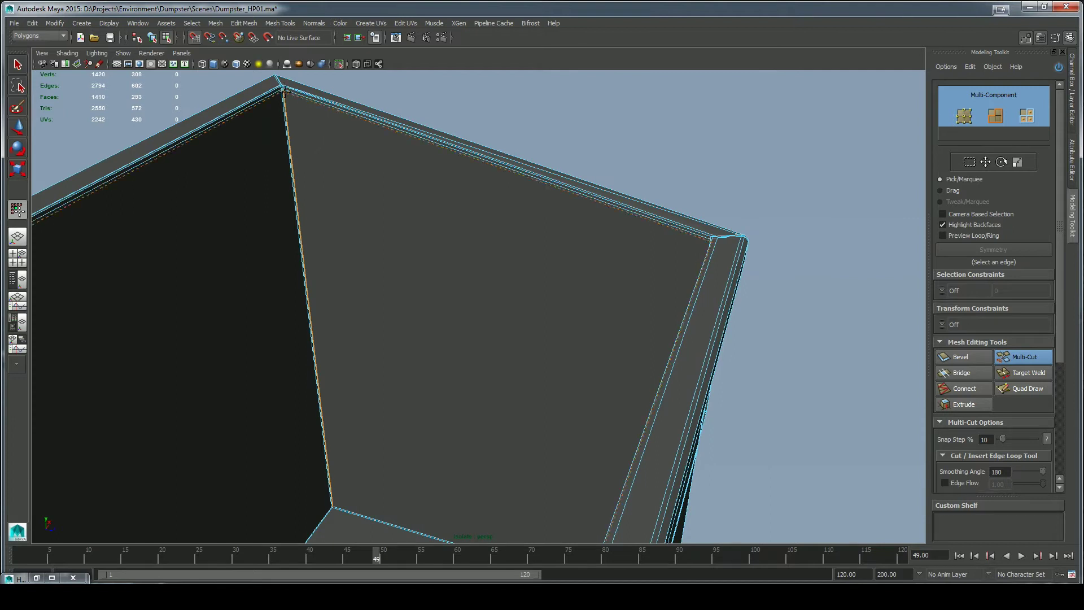
key(q)
key(3)
right_drag(528, 214, 581, 200)
click(655, 148)
alt+drag(731, 177, 680, 273)
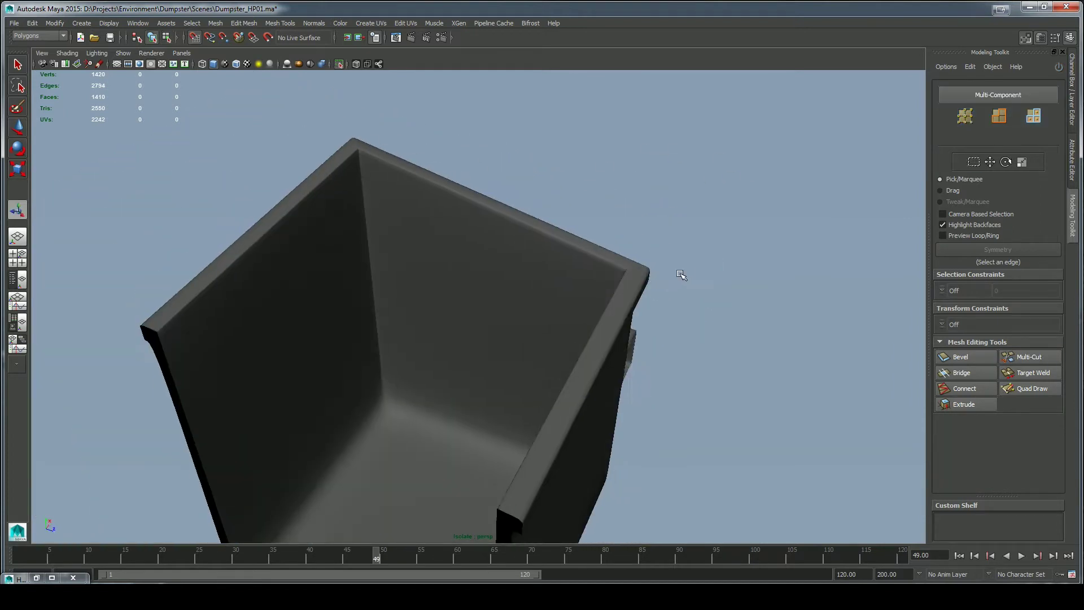
Insert Multi-Cut support edge loops along the interior corners where the floor meets the walls.
click(541, 346)
key(1)
click(1023, 362)
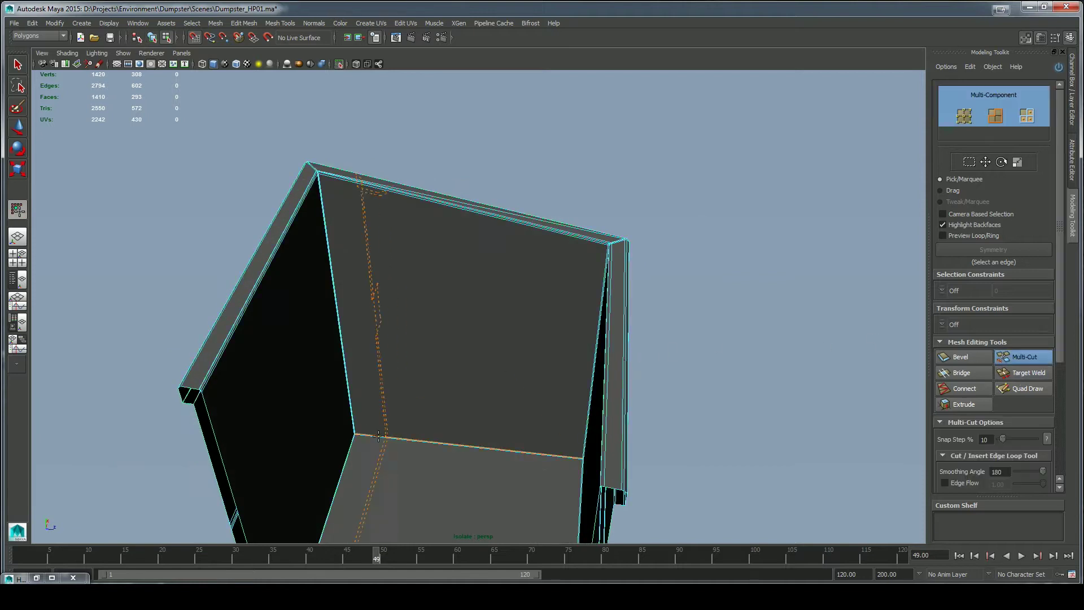
ctrl+click(357, 434)
alt+drag(358, 434, 514, 464)
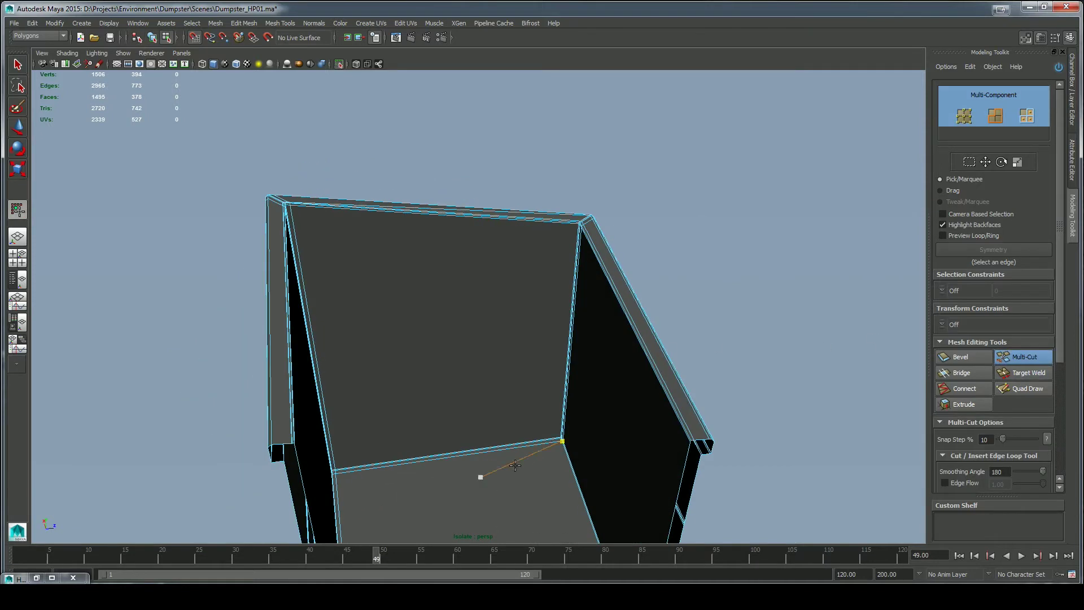
ctrl+click(557, 437)
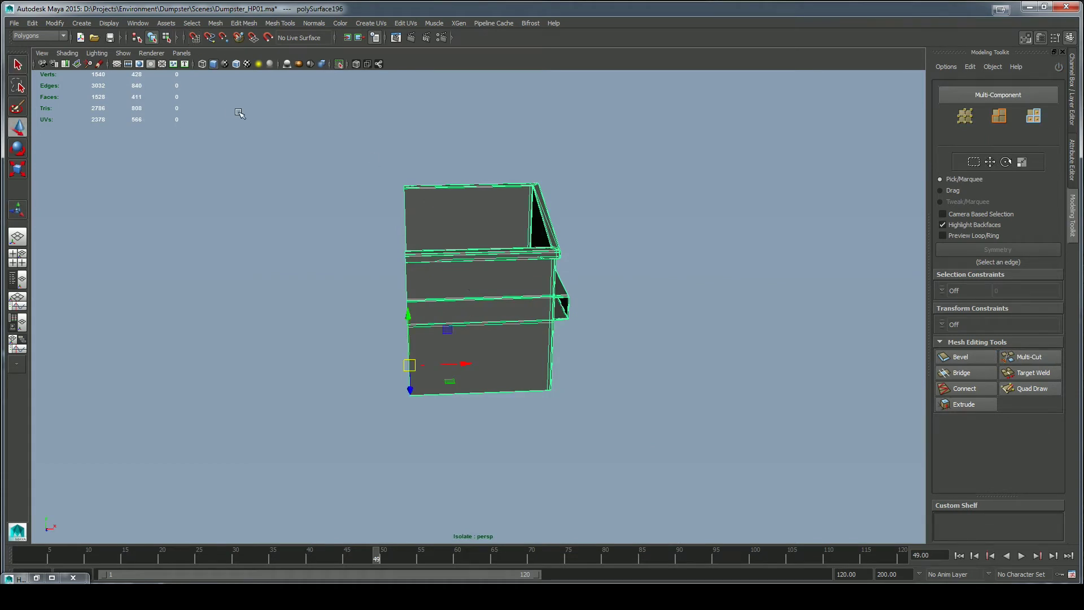
Duplicate the dumpster half and mirror the copy by setting its Scale X to -1.
click(1070, 89)
key(ctrl+d)
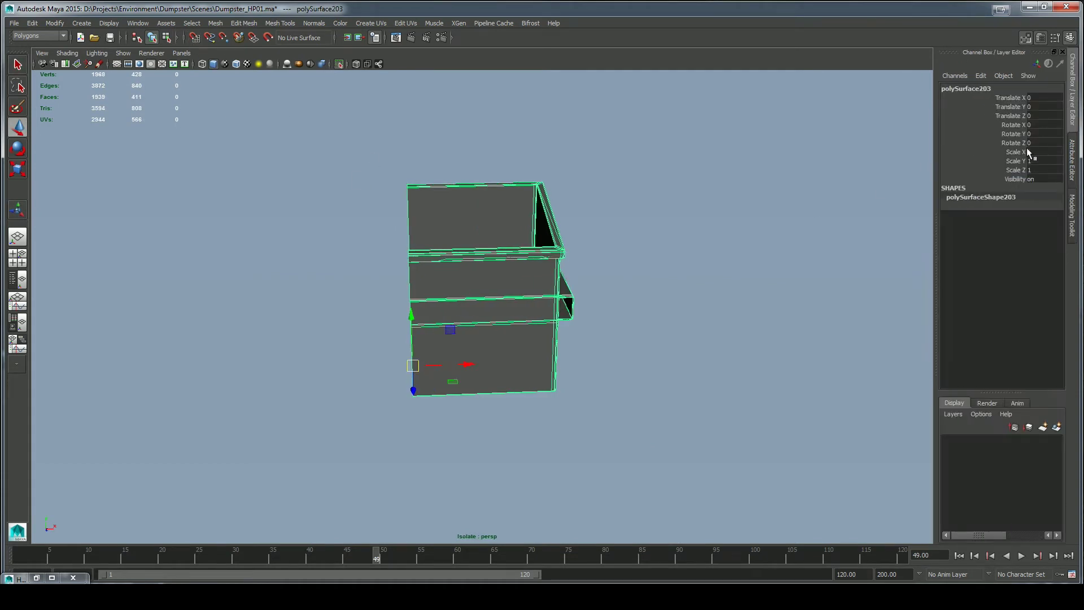
text(-1)
key(Return)
Combine the original and mirrored halves into one mesh and return to object selection.
shift+click(438, 253)
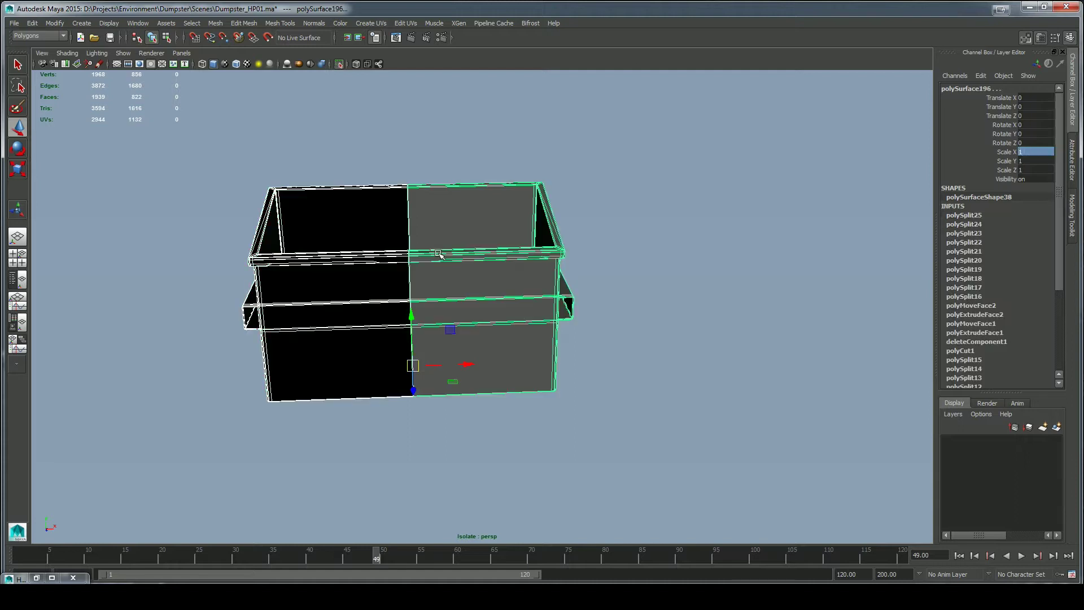
key(ctrl+1)
click(215, 23)
click(232, 45)
right_drag(314, 292, 353, 276)
click(355, 64)
click(354, 64)
click(338, 64)
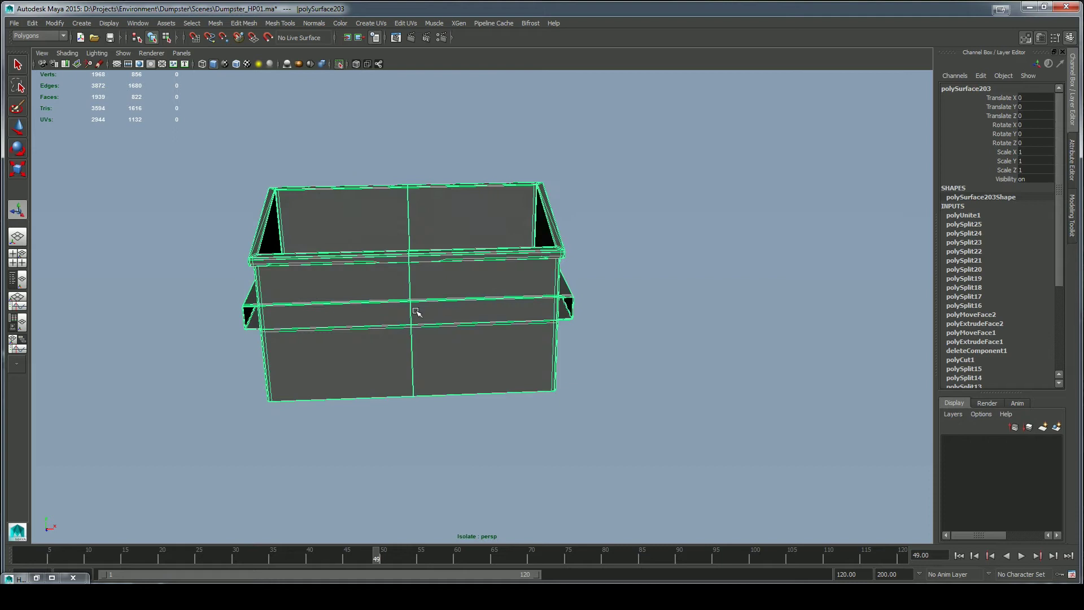
Select the vertices along the centre seam and merge them with a Threshold of 1.0690.
right_drag(415, 311, 370, 309)
drag(369, 156, 455, 431)
click(237, 24)
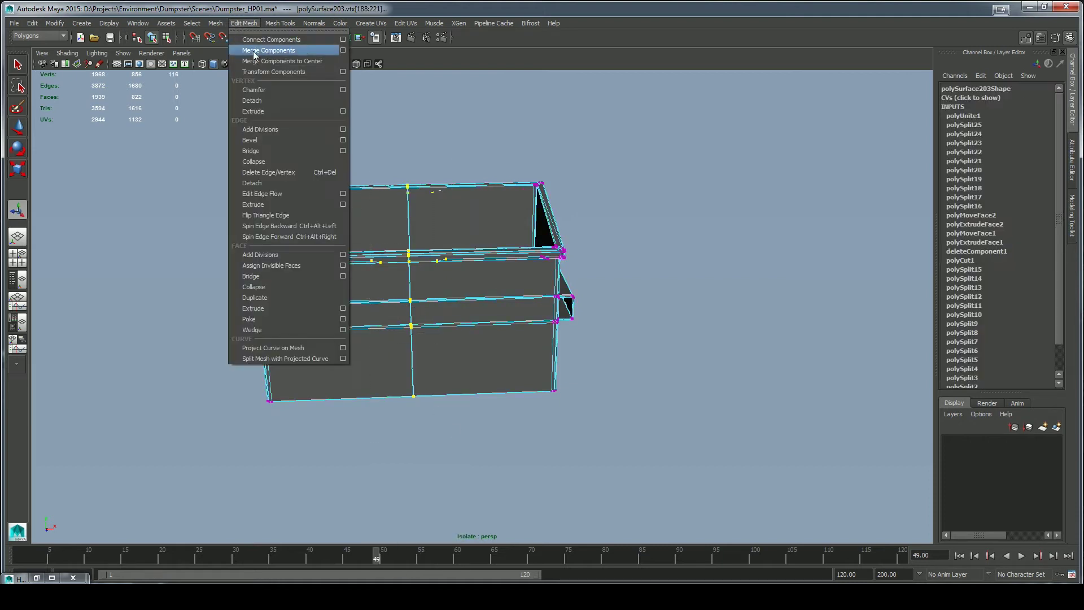
click(343, 50)
click(208, 411)
Reselect the vertices along the centre seam, refine the selection and merge them again at the same threshold.
scroll(550, 293, up, 5)
key(w)
scroll(545, 348, down, 6)
right_drag(474, 249, 434, 248)
drag(434, 119, 517, 503)
alt+drag(518, 503, 476, 468)
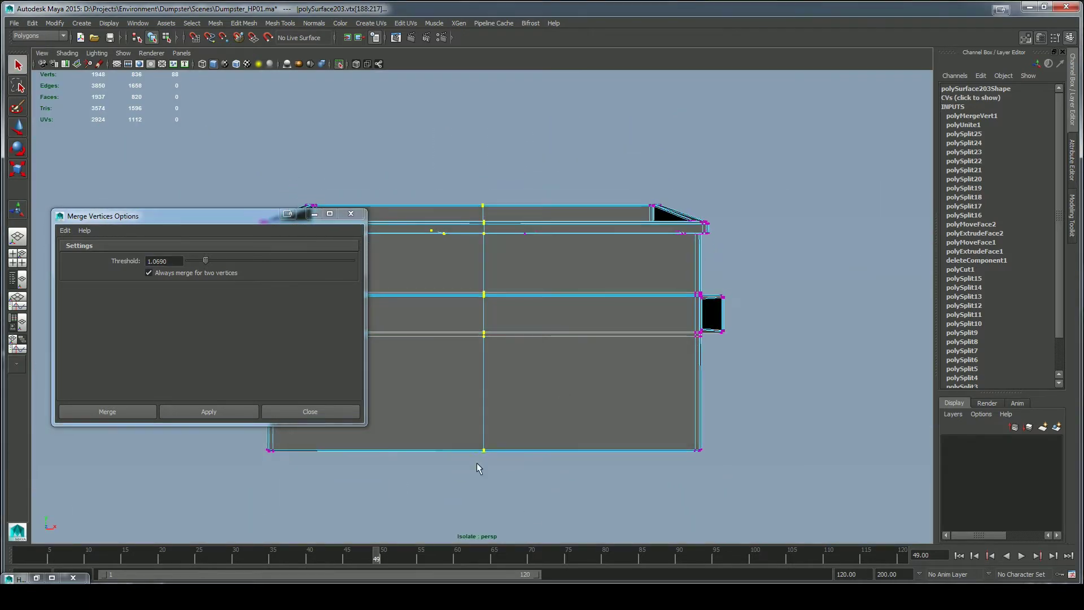
alt+drag(498, 199, 532, 242)
key(f)
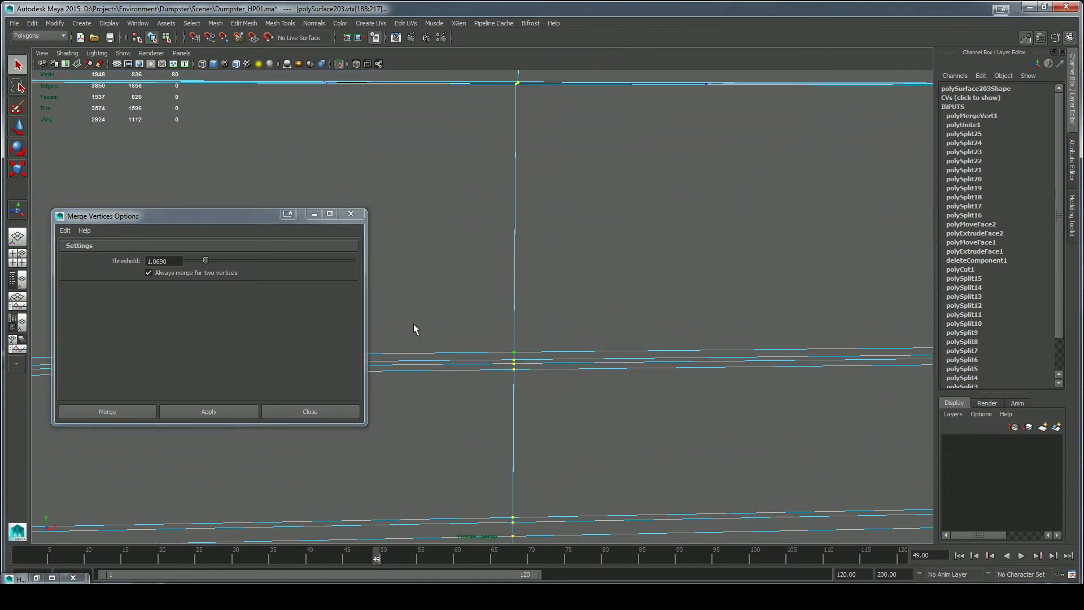
click(191, 411)
Delete the centre seam edge loop and check the dumpster from several sides in unsmoothed display.
click(240, 23)
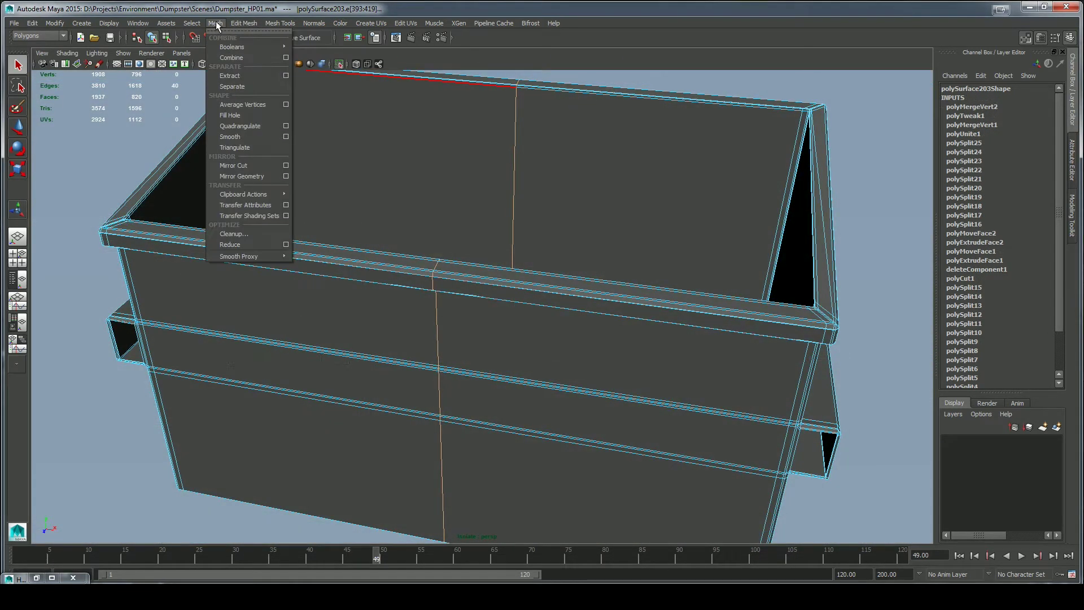
click(263, 173)
right_drag(438, 196, 483, 181)
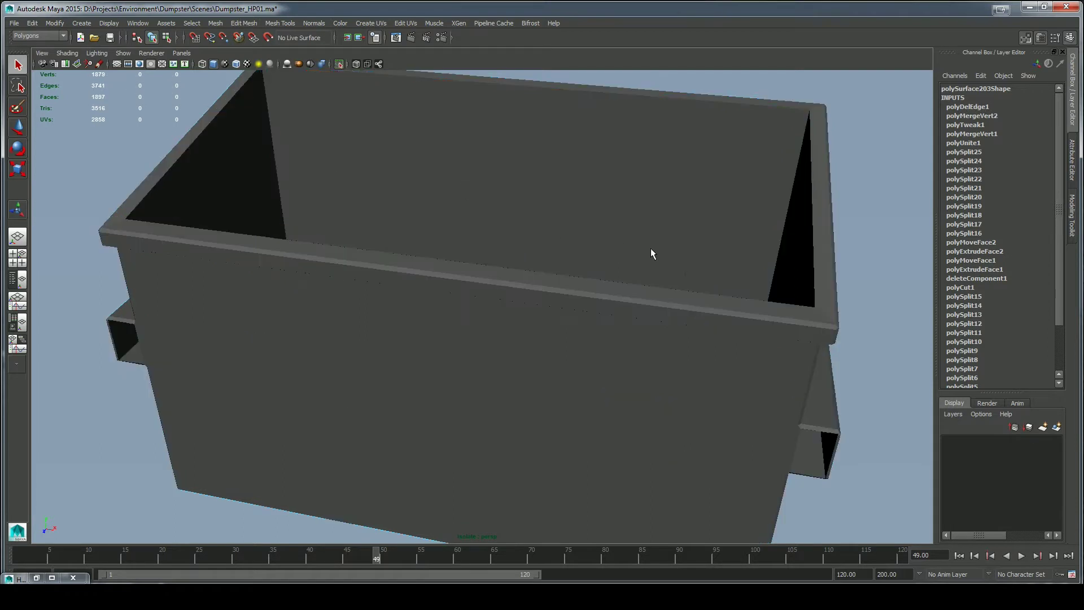
alt+drag(650, 248, 728, 197)
alt+right_drag(728, 197, 462, 140)
alt+drag(462, 140, 619, 300)
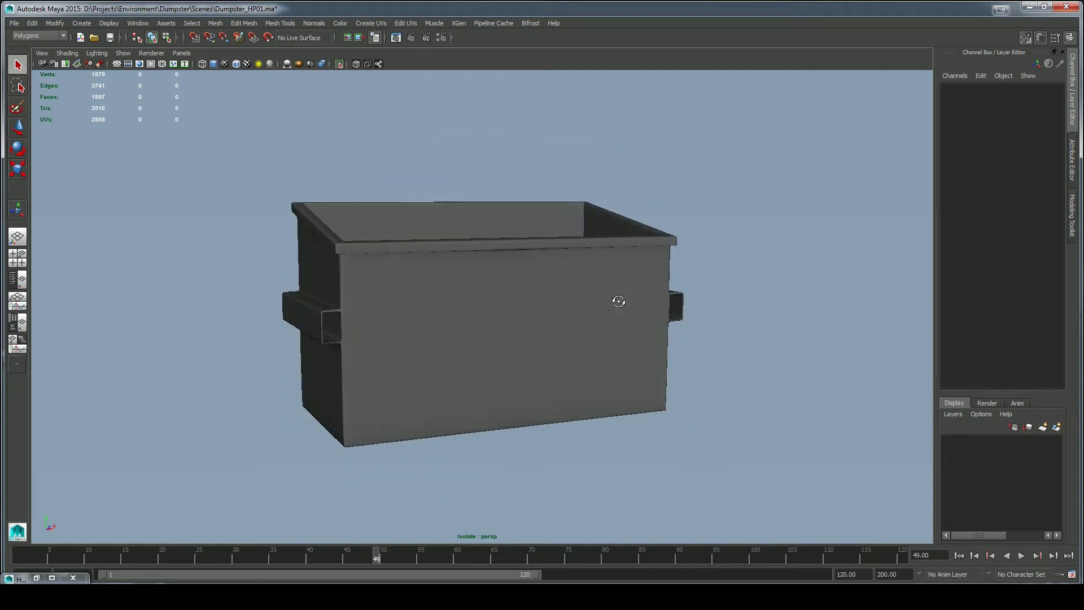
click(615, 313)
key(1)
click(727, 334)
alt+drag(748, 333, 678, 364)
click(664, 333)
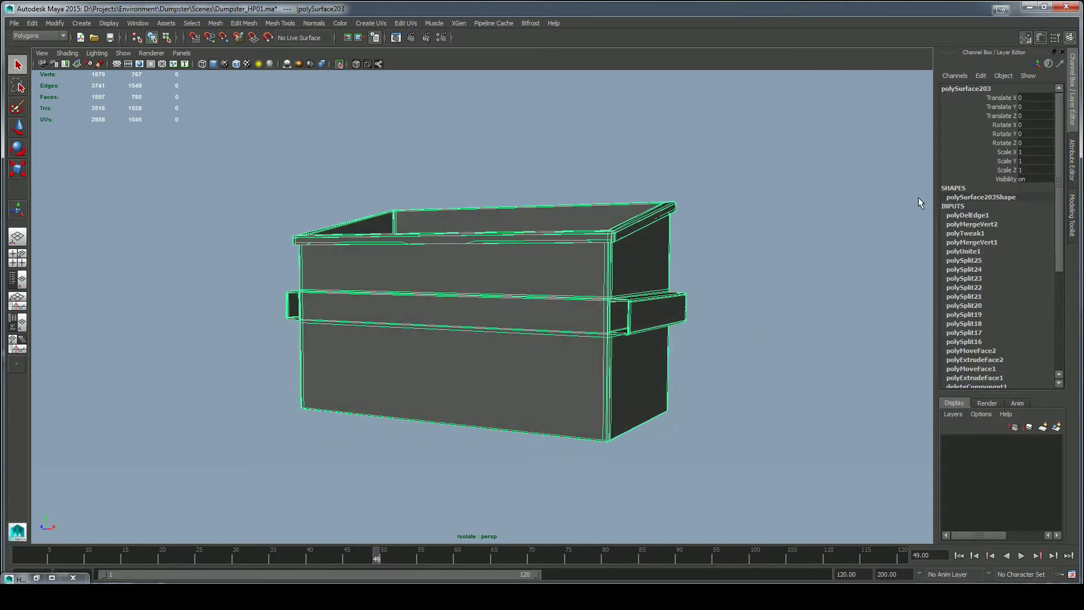
Cut an edge loop around the lower outer walls and another between the rim and the side pockets with Multi-Cut.
click(1071, 212)
click(1023, 357)
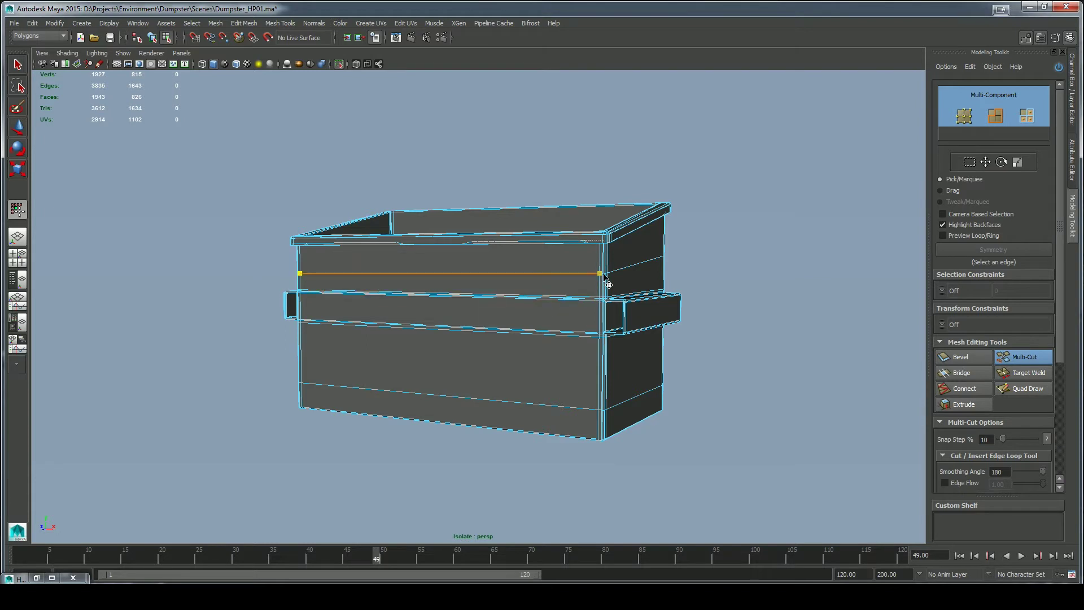
alt+drag(802, 334, 365, 260)
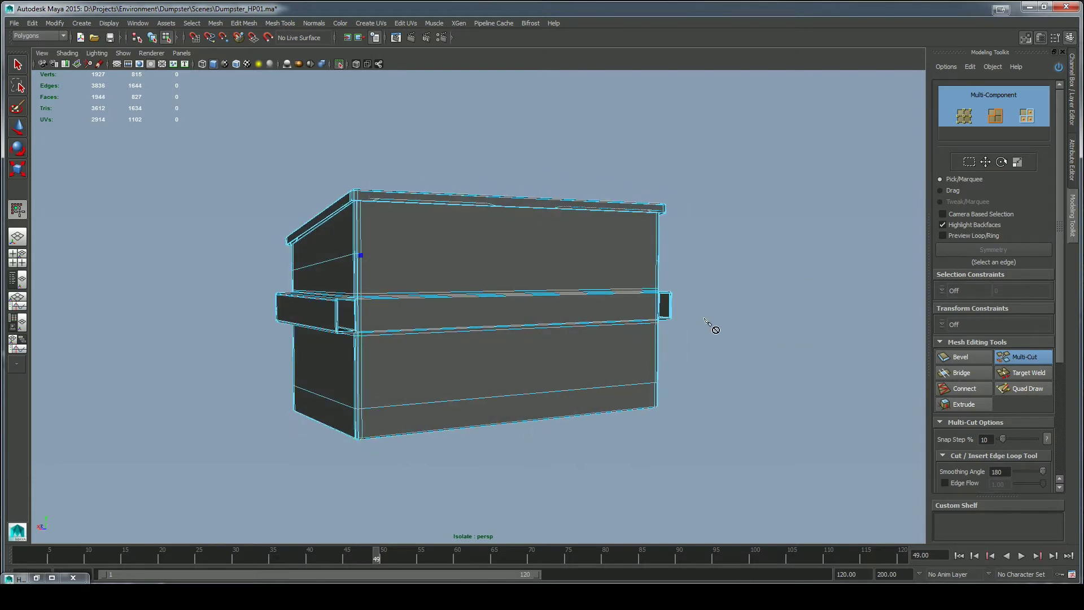
alt+drag(713, 328, 498, 263)
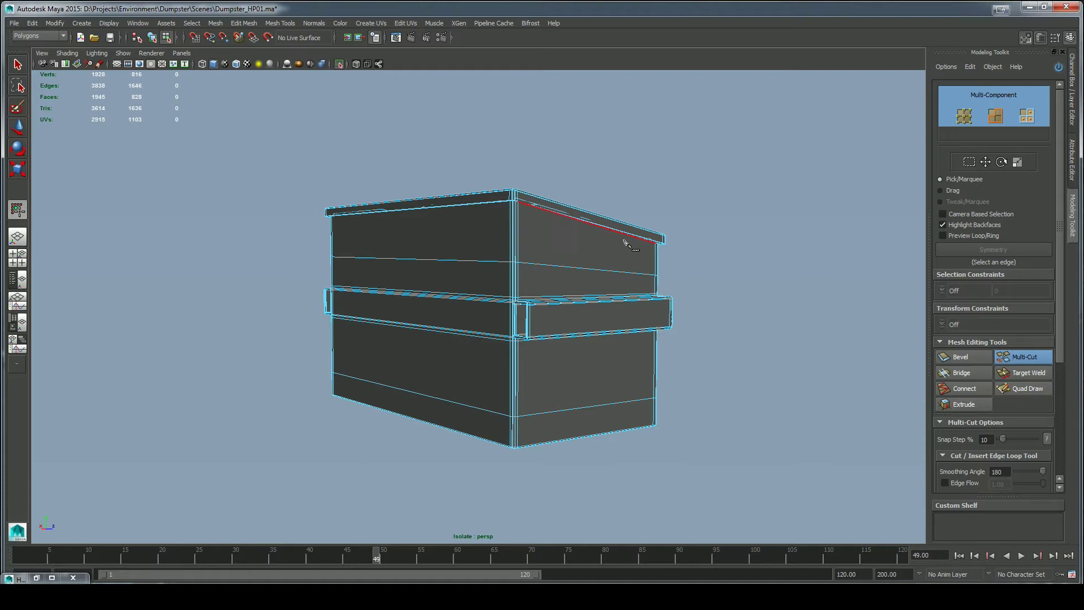
Select only the slanted upper loop's outer wall vertices and level them into a horizontal line in the front view.
key(q)
right_drag(488, 258, 455, 249)
alt+drag(410, 296, 504, 296)
drag(273, 242, 710, 284)
key(space)
drag(711, 277, 721, 285)
click(201, 64)
key(space)
drag(374, 159, 370, 133)
click(216, 64)
mouse_move(320, 182)
alt+mouse_down()
mouse_move(436, 205)
mouse_move(350, 201)
mouse_move(386, 221)
alt+mouse_up()
ctrl+drag(354, 221, 613, 316)
key(space)
click(203, 65)
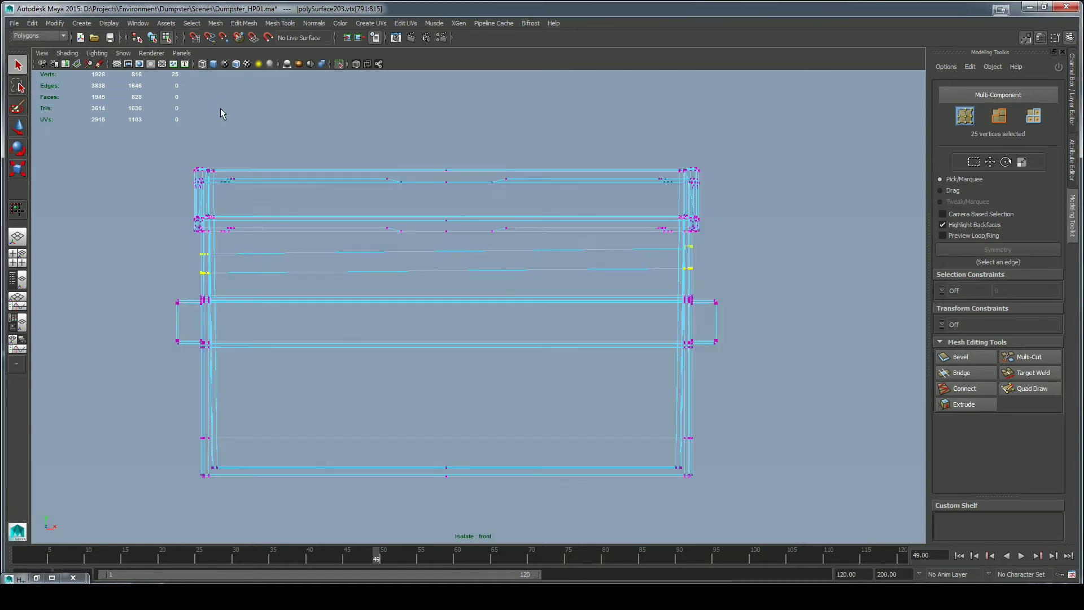
drag(446, 312, 449, 258)
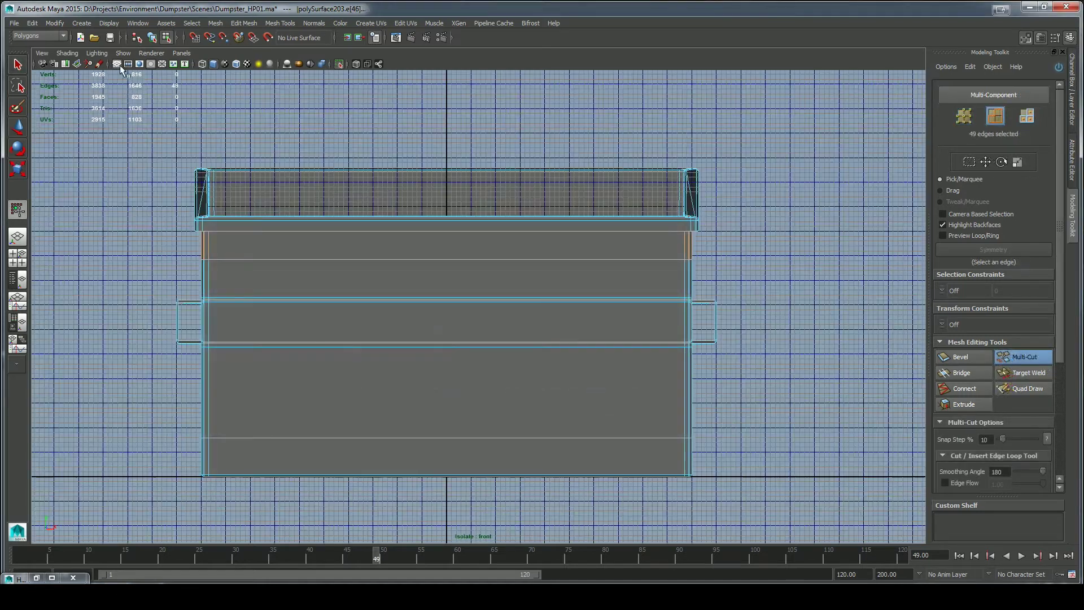
Insert a second edge loop just below each of the upper and lower wall loops, then hide the grid in perspective.
ctrl+click(203, 270)
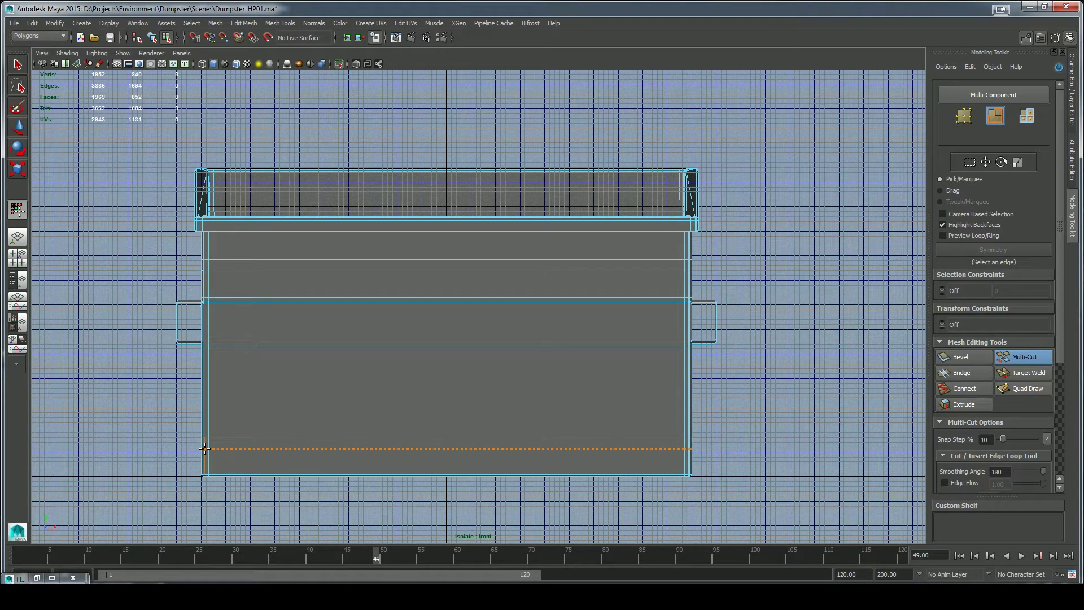
key(q)
key(space)
drag(301, 399, 287, 334)
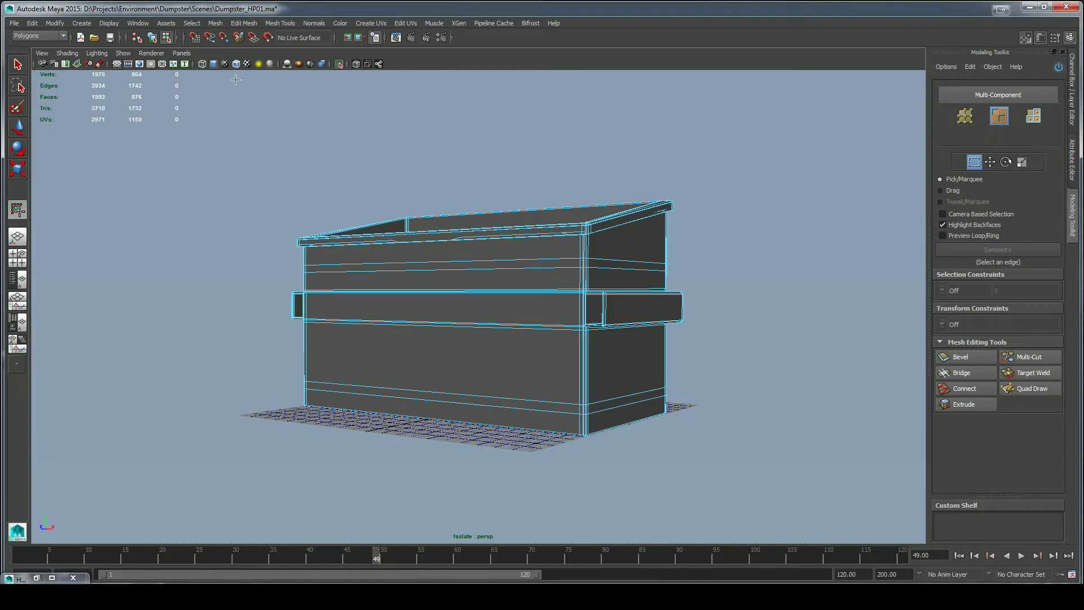
click(117, 64)
Extrude the two thin face bands around the outer walls inward with a Local Translate Z of -1.532.
right_drag(411, 268, 410, 297)
click(465, 402)
alt+drag(706, 474, 517, 474)
shift+double_click(470, 411)
alt+drag(362, 333, 473, 315)
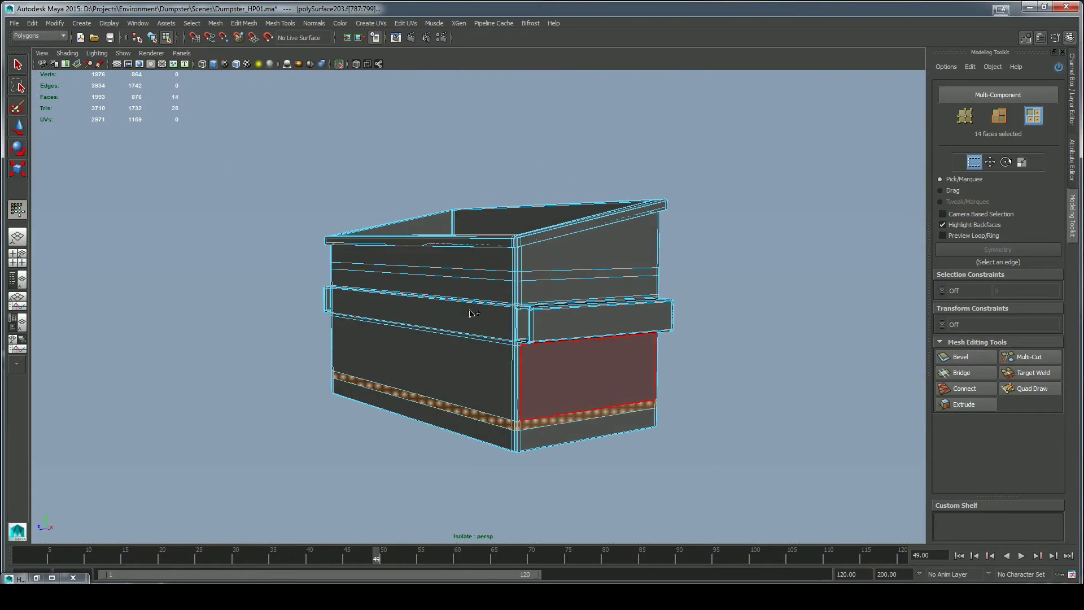
shift+double_click(495, 279)
alt+drag(718, 341, 574, 298)
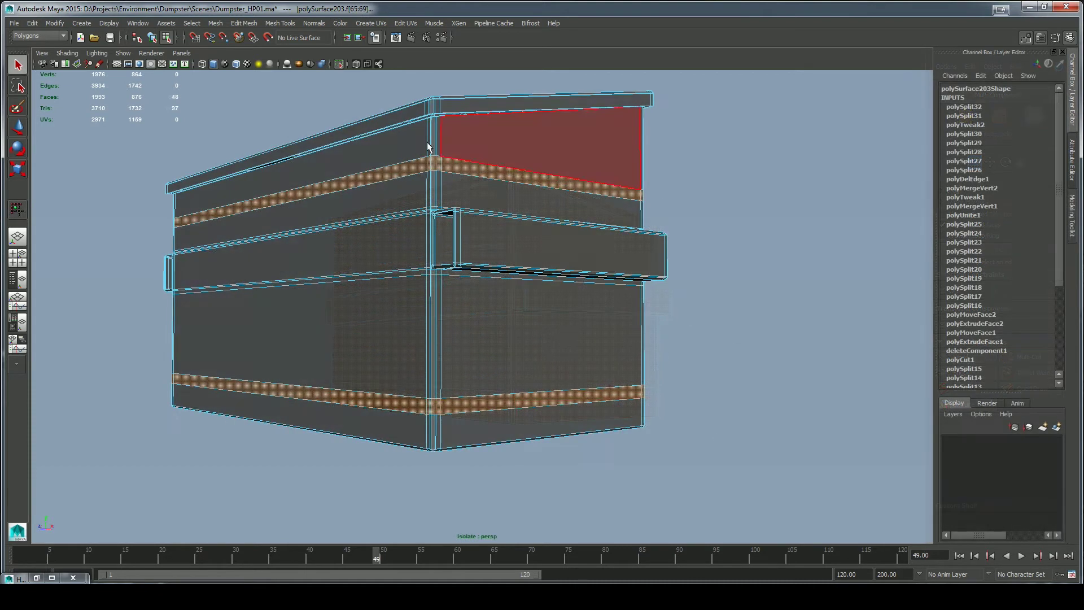
click(215, 24)
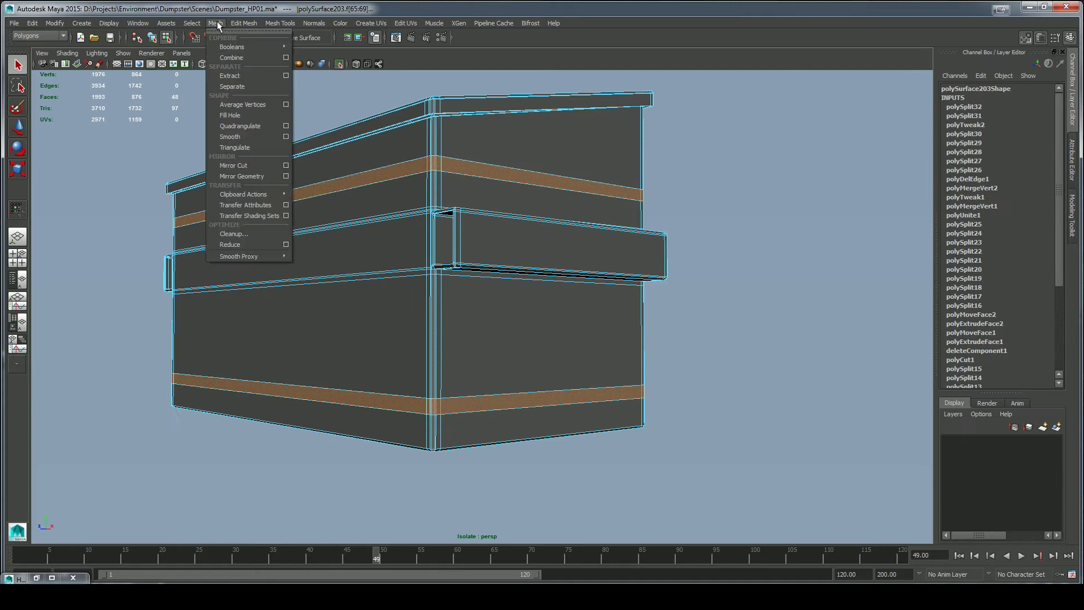
mouse_move(242, 24)
click(253, 308)
alt+drag(350, 346, 391, 124)
alt+drag(421, 239, 392, 302)
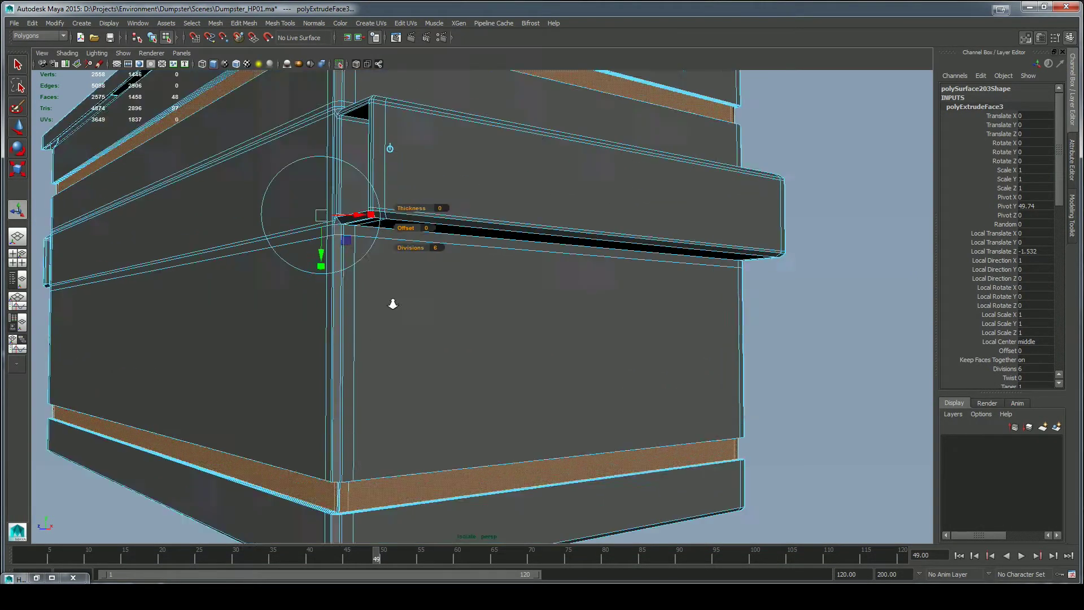
Set the band extrusion's Divisions to 1.
alt+right_drag(392, 302, 484, 399)
alt+middle_drag(483, 399, 474, 429)
click(443, 338)
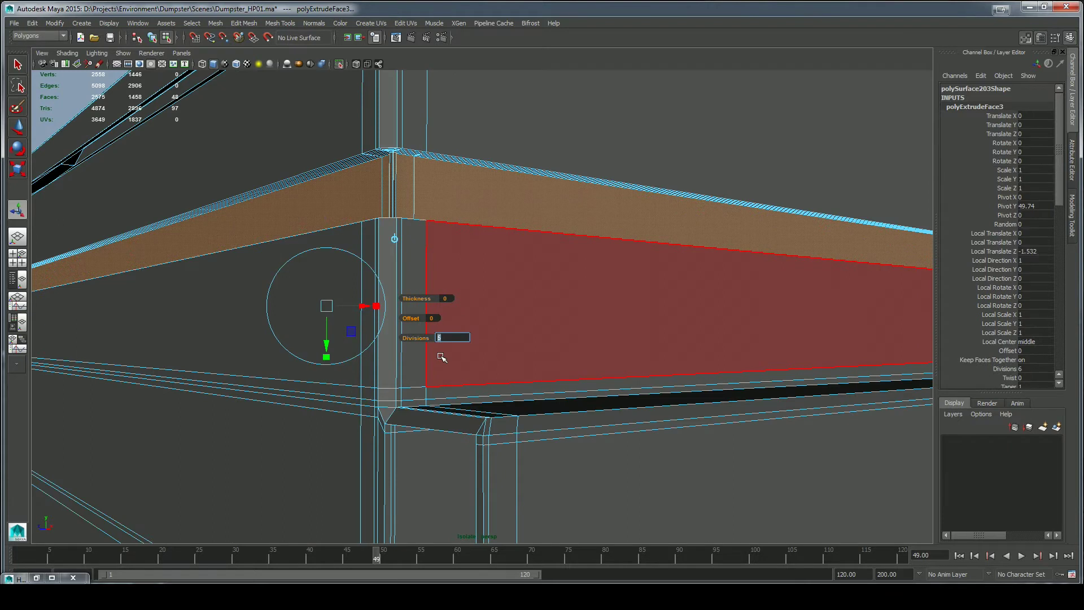
text(1)
key(Return)
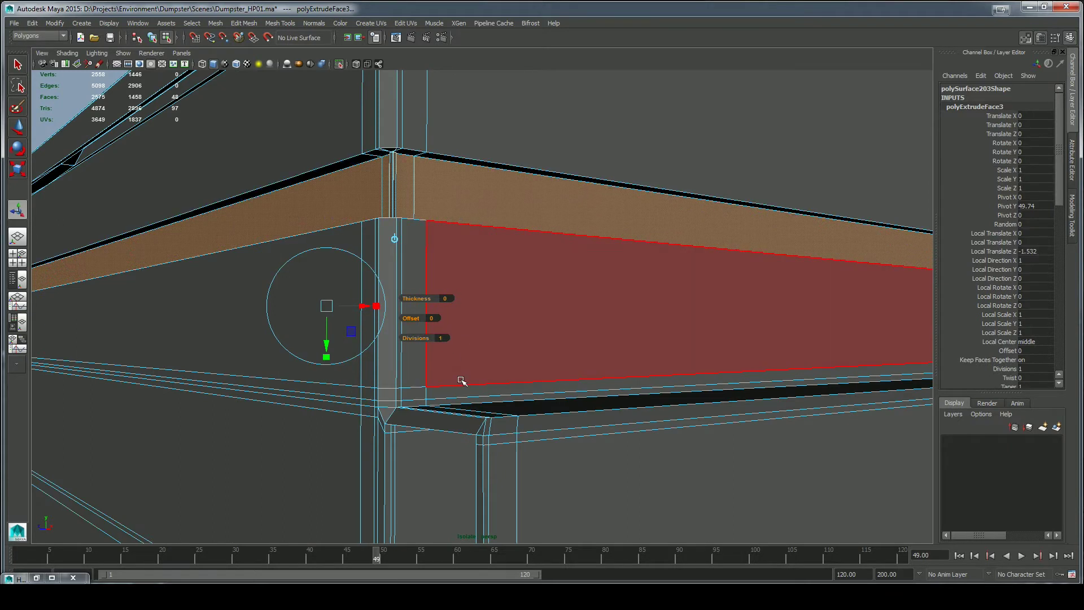
Examine the inset band's inner faces and vertices where it turns the dumpster's vertical corner.
alt+drag(504, 279, 451, 188)
key(q)
alt+right_drag(463, 252, 479, 292)
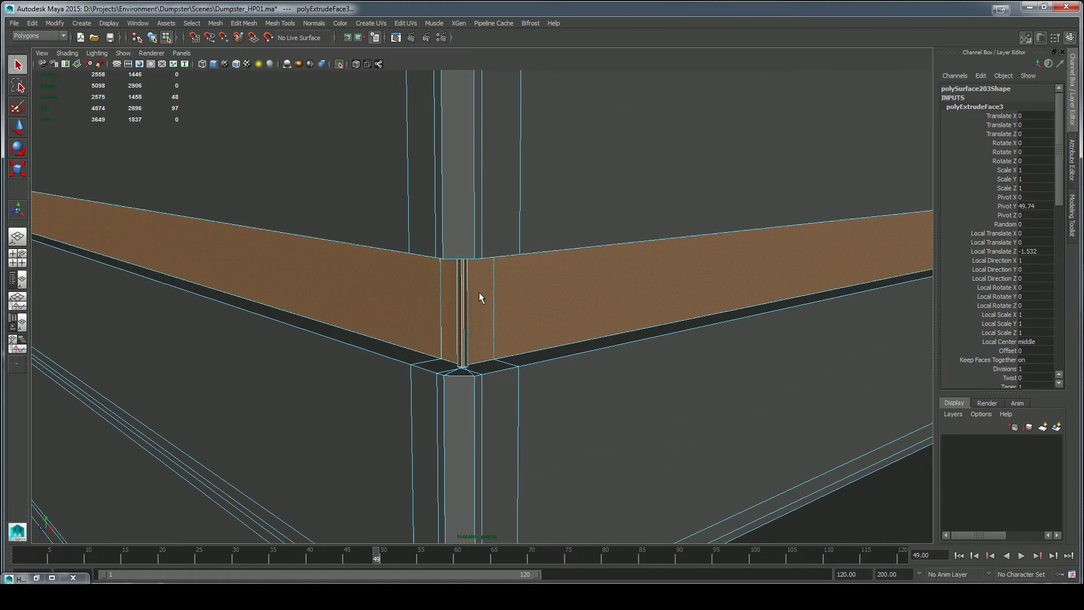
alt+drag(479, 293, 486, 286)
alt+right_drag(486, 286, 213, 164)
alt+drag(587, 293, 564, 316)
alt+right_drag(564, 316, 584, 438)
alt+middle_drag(583, 438, 677, 339)
alt+right_drag(508, 310, 552, 324)
scroll(552, 323, up, 5)
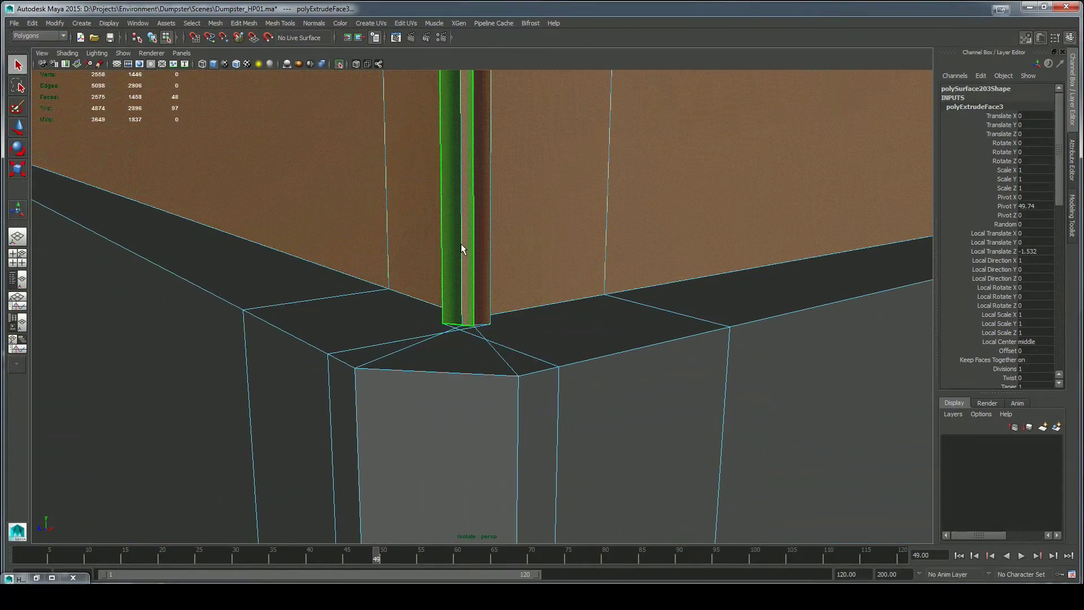
alt+drag(625, 171, 522, 226)
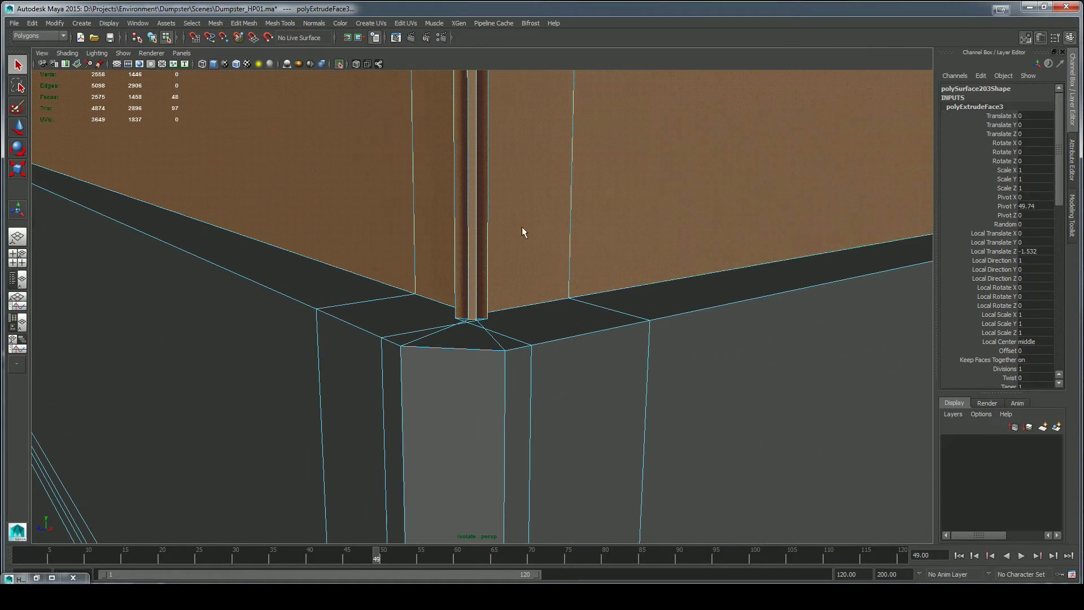
Select the overlapping vertices at the groove's lower inner corner and merge them to their center.
right_drag(517, 246, 438, 304)
key(alt+x)
drag(447, 305, 504, 331)
click(244, 22)
click(261, 62)
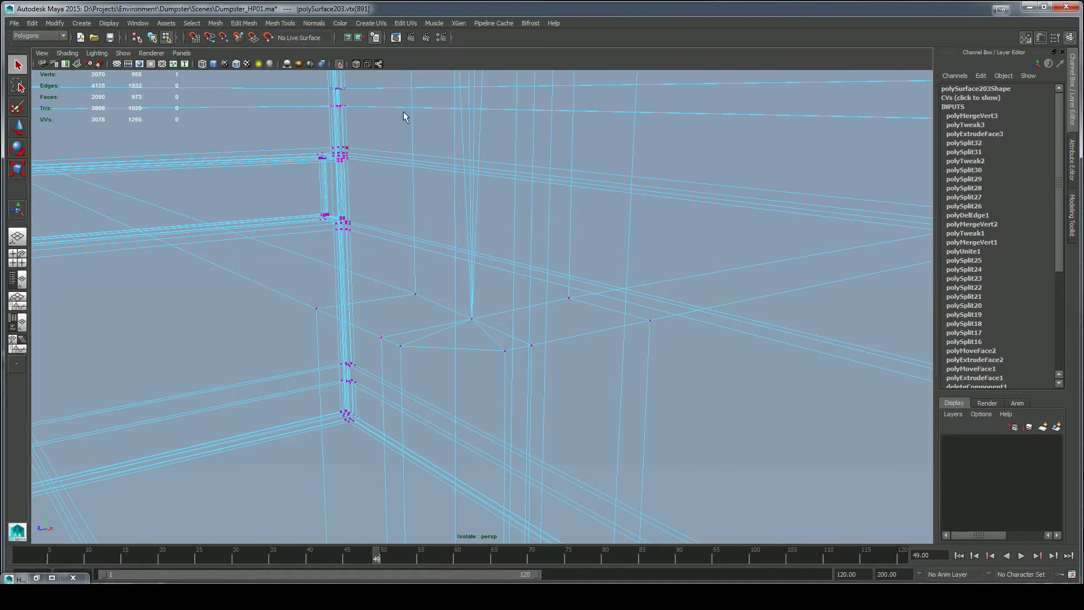
Merge the overlapping vertices at the groove's next inner corner to center and check the corner from below.
click(213, 64)
alt+middle_drag(497, 102, 520, 184)
mouse_move(520, 184)
alt+mouse_down()
mouse_move(531, 200)
mouse_move(515, 252)
alt+mouse_up()
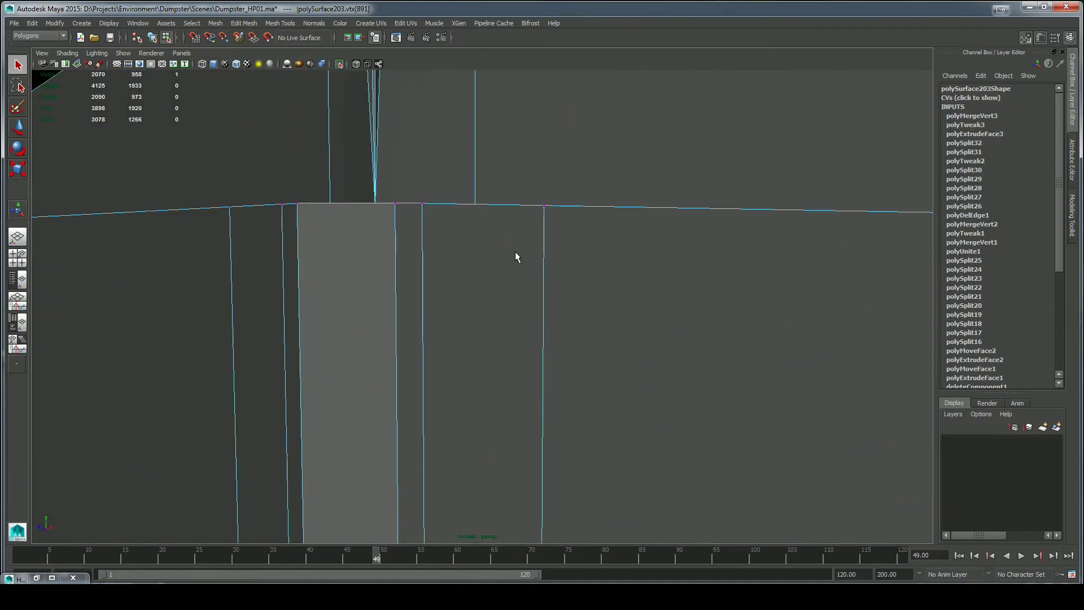
alt+right_drag(515, 252, 435, 137)
drag(447, 123, 449, 123)
key(f)
alt+right_drag(590, 243, 558, 221)
alt+drag(557, 221, 577, 195)
key(g)
alt+drag(594, 242, 398, 228)
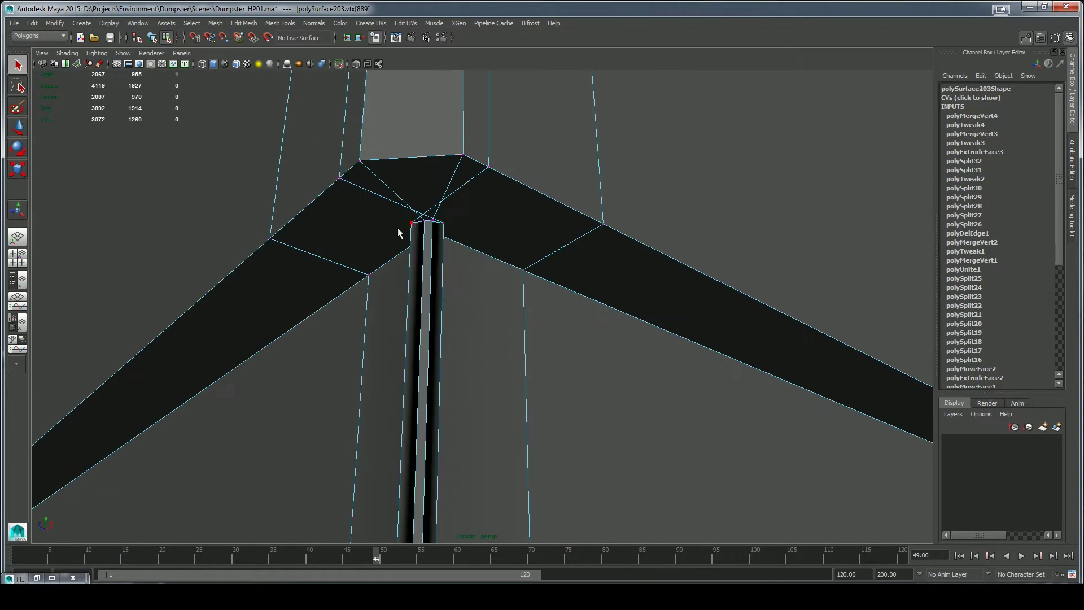
Repeat the merge to center on the clustered upper inner corner vertices and check the rest of the groove.
key(g)
alt+drag(497, 266, 522, 252)
key(f)
alt+right_drag(516, 331, 499, 340)
alt+drag(499, 339, 435, 366)
alt+drag(521, 423, 609, 269)
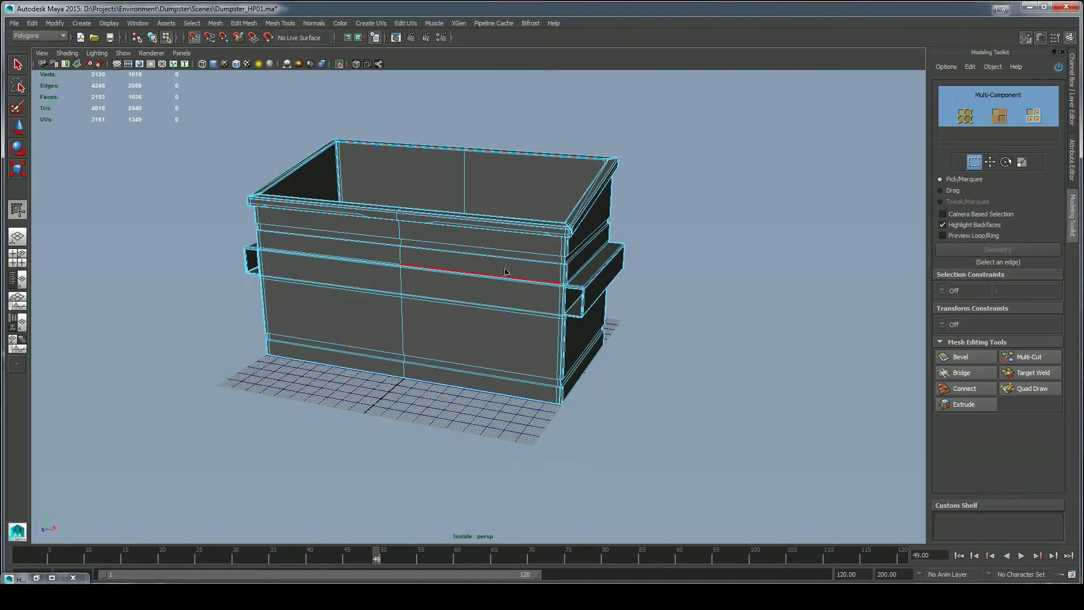
Select all faces on the left half, up to the centre edge loop, and delete them.
right_drag(508, 308, 508, 308)
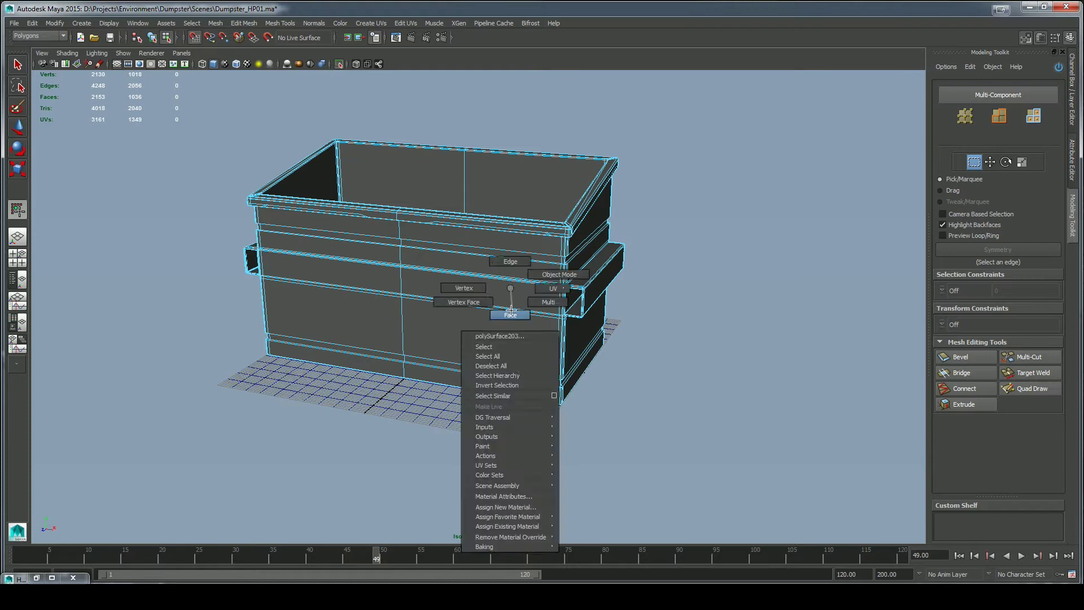
right_drag(508, 308, 523, 316)
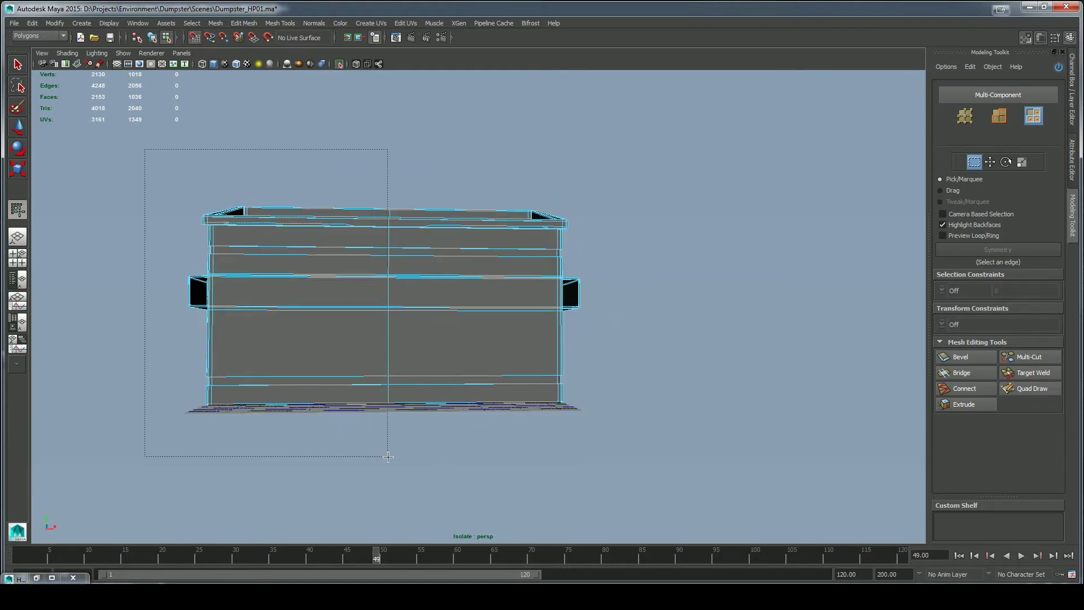
drag(388, 456, 387, 448)
key(Delete)
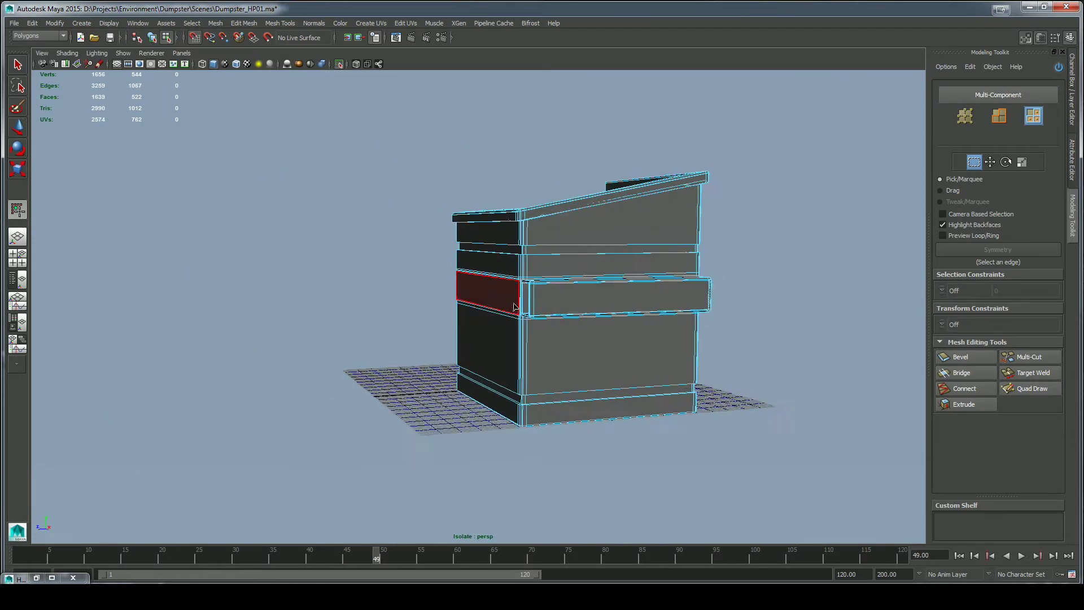
Cut a vertical support edge beside the lower groove's corner with Multi-Cut.
alt+right_drag(514, 307, 700, 362)
alt+middle_drag(700, 362, 525, 138)
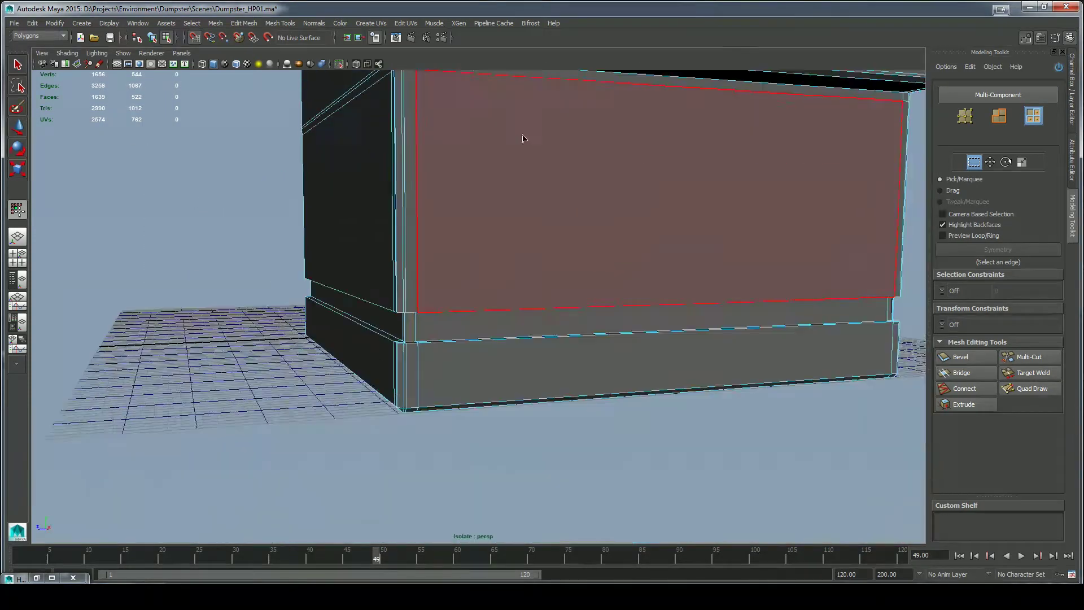
alt+drag(424, 305, 447, 336)
alt+right_drag(447, 337, 545, 508)
alt+middle_drag(544, 508, 492, 310)
click(460, 235)
key(f)
alt+drag(571, 299, 617, 295)
scroll(617, 295, down, 3)
click(1027, 354)
alt+drag(626, 254, 497, 192)
alt+drag(477, 154, 455, 129)
alt+drag(450, 174, 532, 408)
click(450, 487)
right_click(450, 488)
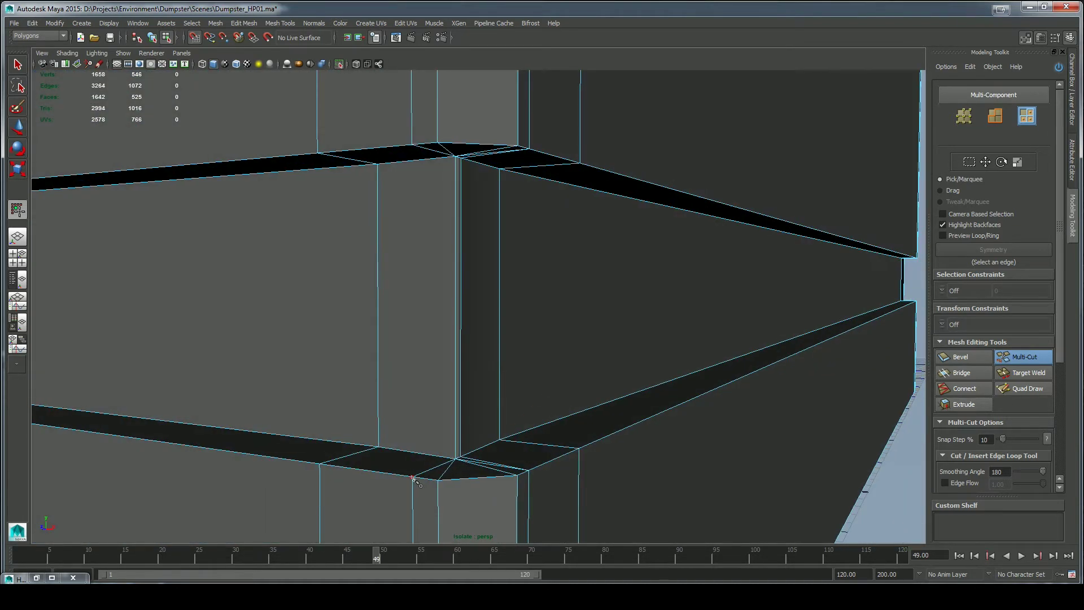
Cut the matching support edge on the corner's other side and delete the four redundant diagonal edges.
alt+drag(435, 456, 522, 333)
alt+drag(499, 451, 545, 412)
key(q)
right_drag(446, 200, 450, 181)
click(456, 163)
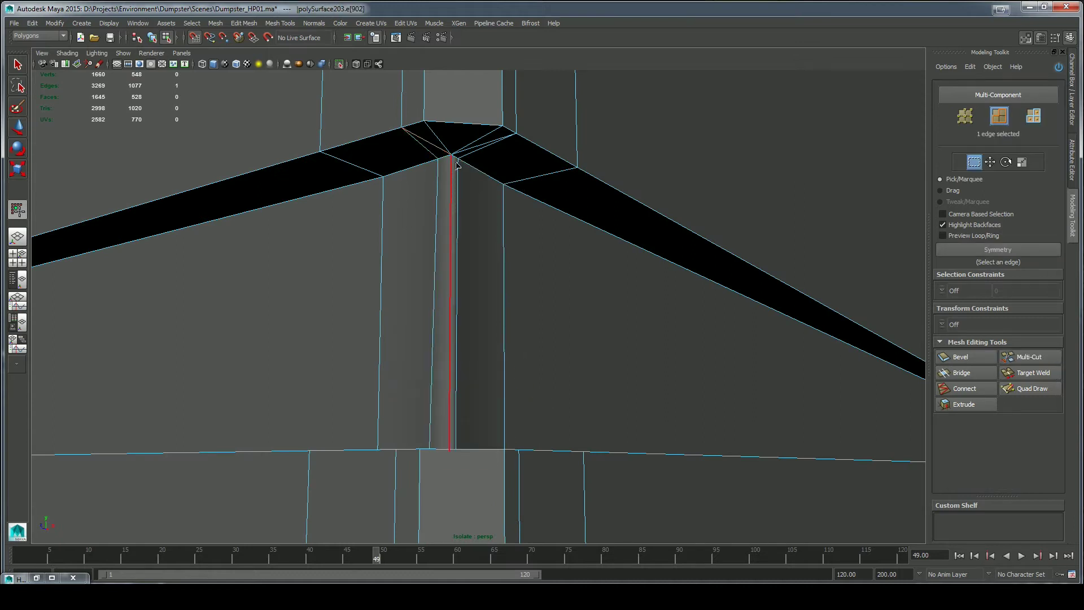
alt+drag(477, 321, 427, 473)
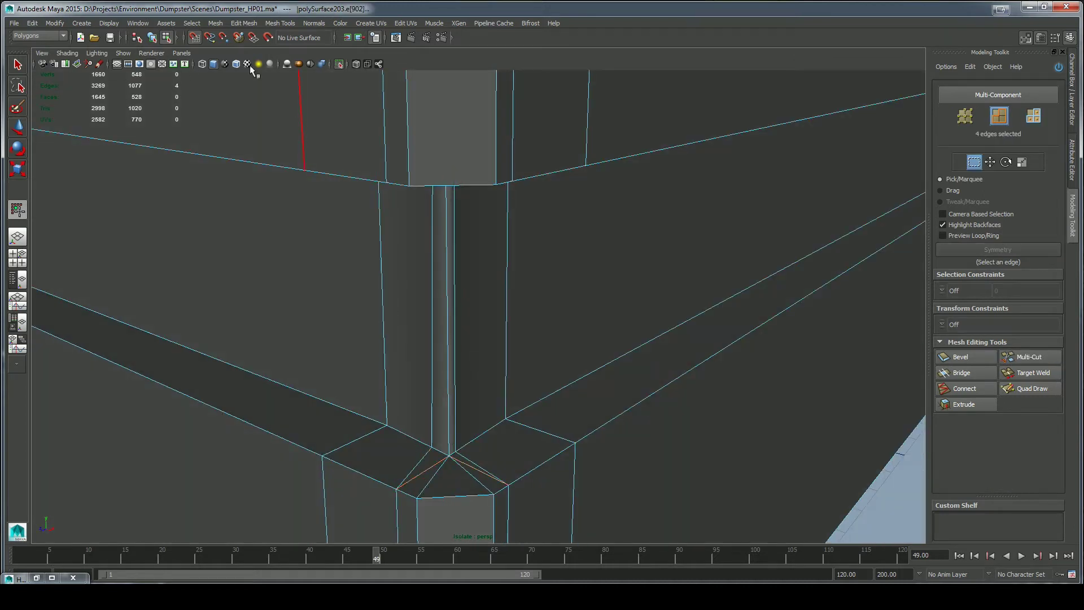
click(244, 23)
click(280, 171)
key(f)
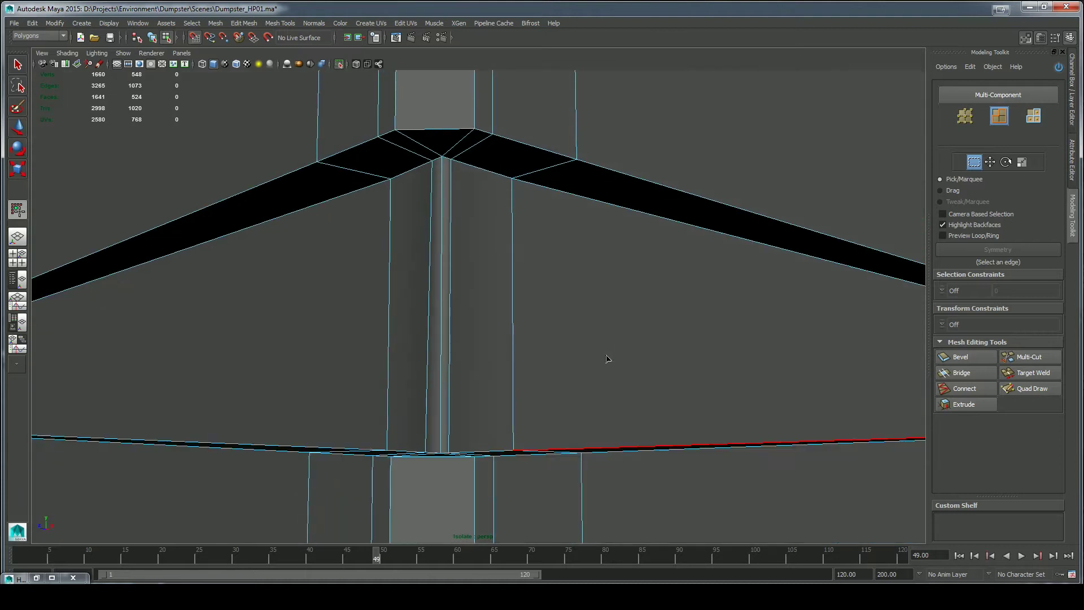
Cut a vertical support edge down one side of the upper groove's corner with Multi-Cut.
alt+drag(424, 246, 610, 294)
click(1013, 356)
key(q)
right_drag(416, 209, 422, 233)
click(421, 243)
key(f)
alt+right_drag(590, 364, 531, 266)
alt+drag(531, 265, 458, 165)
click(1016, 356)
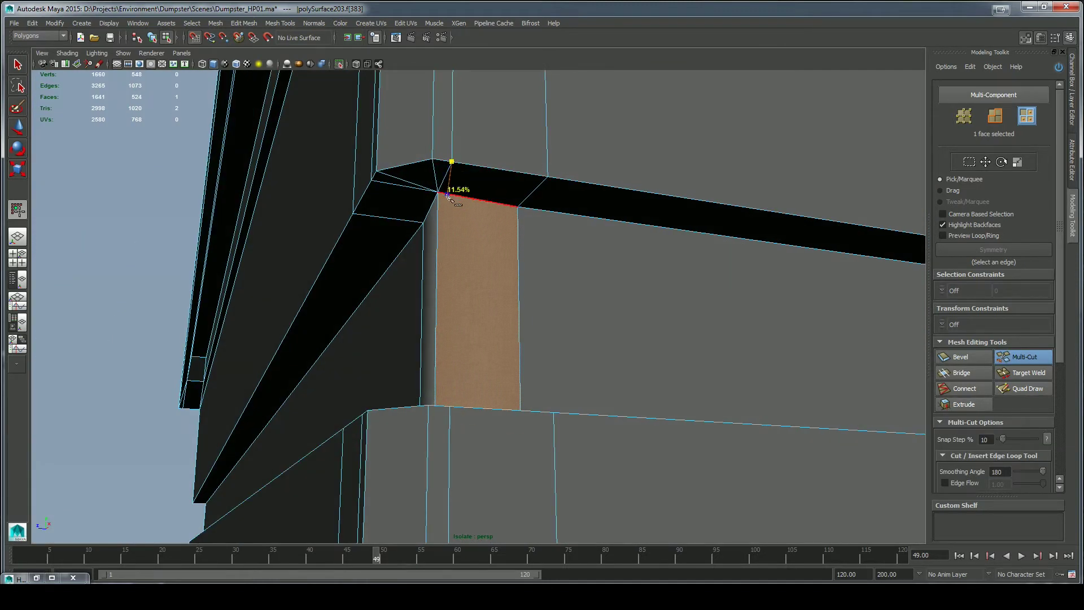
alt+drag(449, 197, 480, 329)
key(Return)
Cut the matching edge on the other side of the upper groove's corner and delete the leftover diagonal edges.
alt+drag(446, 453, 465, 215)
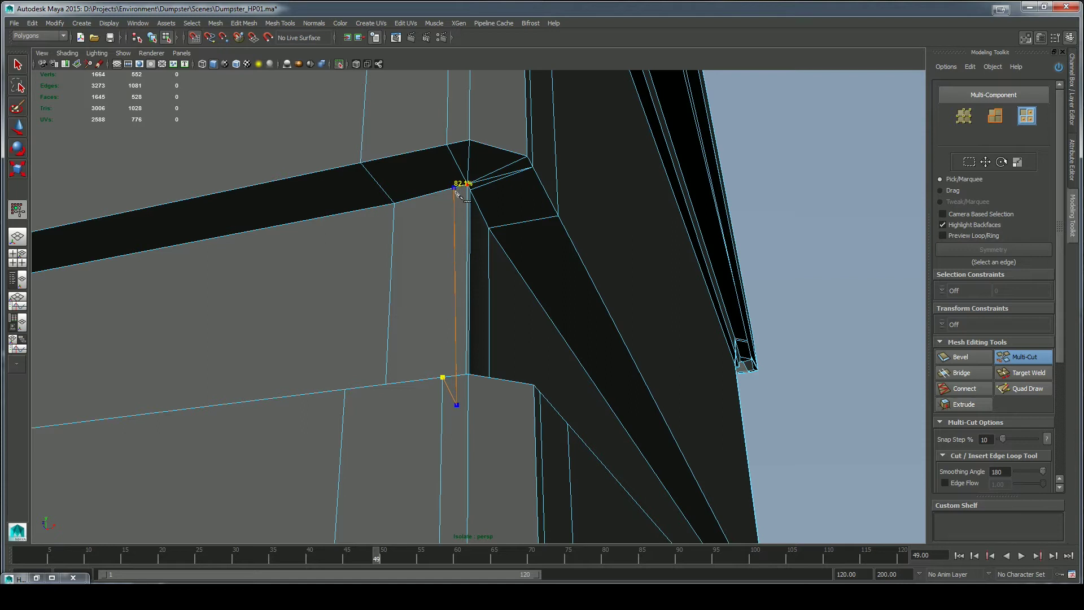
key(q)
right_drag(483, 227, 469, 189)
click(457, 168)
alt+drag(508, 249, 427, 436)
shift+click(468, 178)
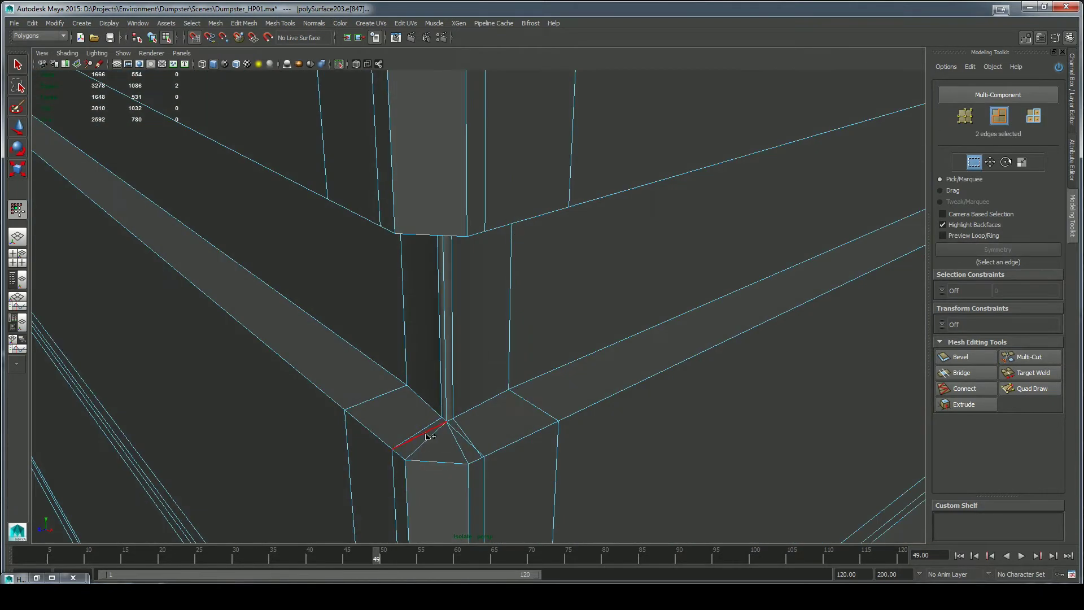
click(243, 24)
click(267, 173)
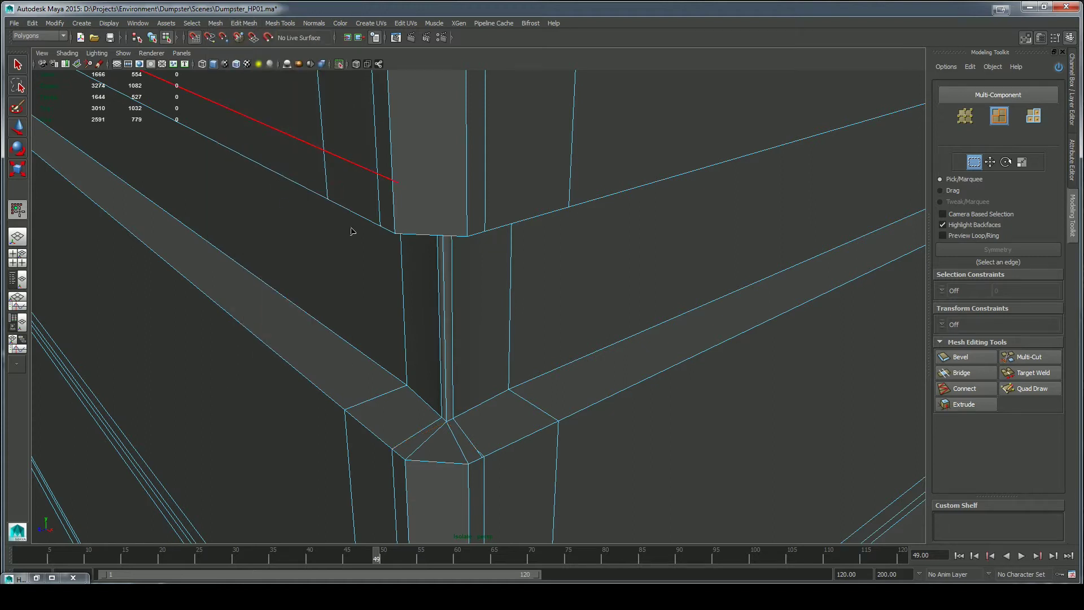
Target-weld the stray vertex on the groove's lower outer corner onto its neighbour and check the smoothed preview.
alt+drag(556, 420, 452, 408)
right_drag(451, 408, 466, 451)
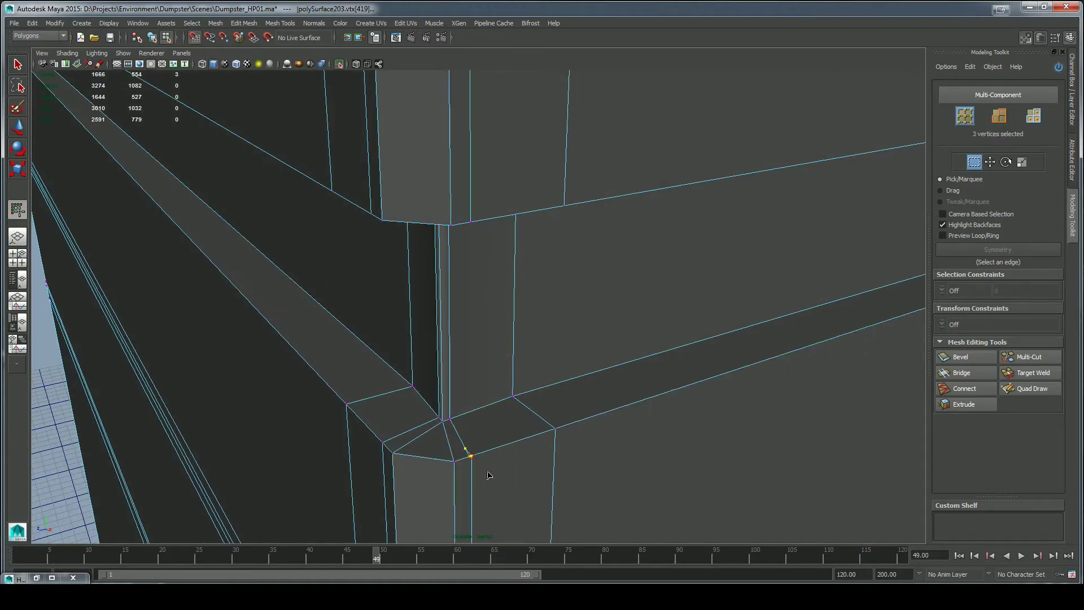
click(1032, 373)
mouse_move(468, 455)
mouse_down()
mouse_move(612, 469)
mouse_move(660, 460)
mouse_move(670, 444)
mouse_move(553, 271)
mouse_move(770, 400)
mouse_move(735, 346)
mouse_move(180, 430)
mouse_move(520, 344)
mouse_move(557, 282)
mouse_up()
key(q)
key(3)
key(1)
Merge the clustered vertices at the upper and lower inner corners of the next groove corner.
drag(499, 187, 564, 257)
click(204, 62)
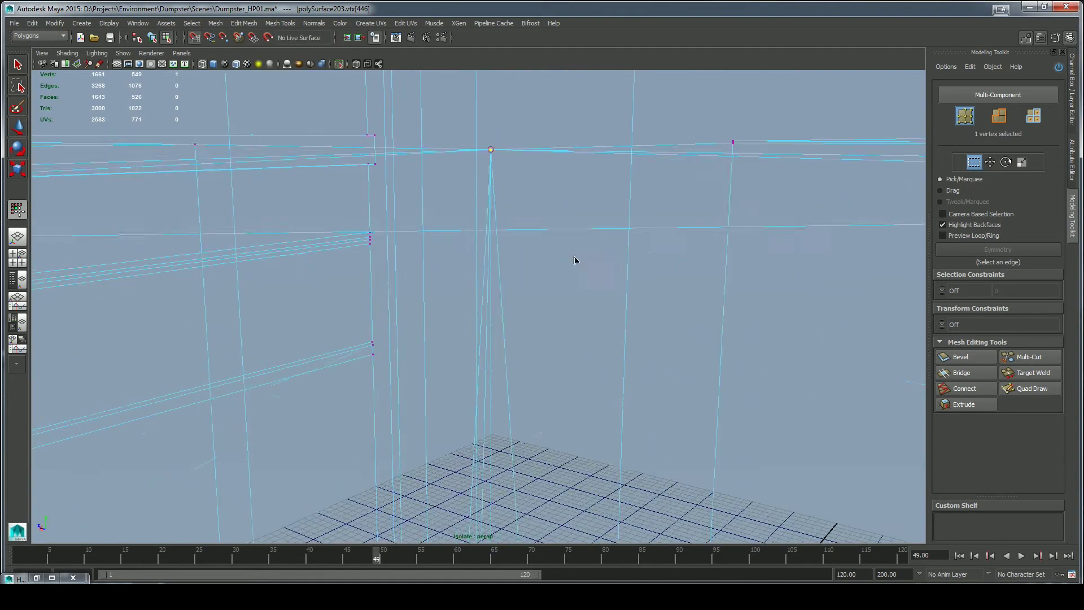
mouse_move(574, 257)
alt+mouse_down()
mouse_move(516, 462)
mouse_move(511, 361)
alt+mouse_up()
drag(459, 295, 500, 319)
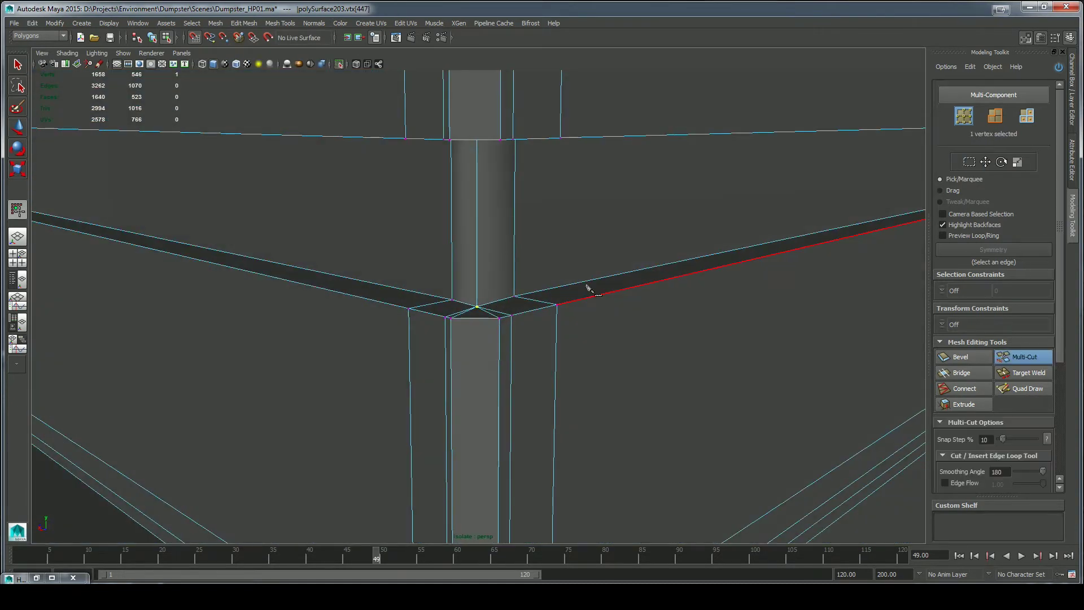
Cut support edges beside this groove corner with Multi-Cut and delete the redundant edges.
mouse_move(587, 286)
alt+mouse_down()
mouse_move(486, 157)
mouse_move(447, 322)
mouse_move(462, 148)
mouse_move(474, 294)
mouse_move(506, 158)
mouse_move(365, 181)
mouse_move(556, 234)
mouse_move(644, 324)
mouse_move(515, 230)
mouse_move(537, 264)
alt+mouse_up()
click(481, 152)
click(452, 328)
click(462, 148)
key(q)
click(466, 158)
key(Delete)
Select the upper groove's inner face loop and scale it down vertically to slope the groove's sides.
key(F9)
right_drag(537, 264, 537, 288)
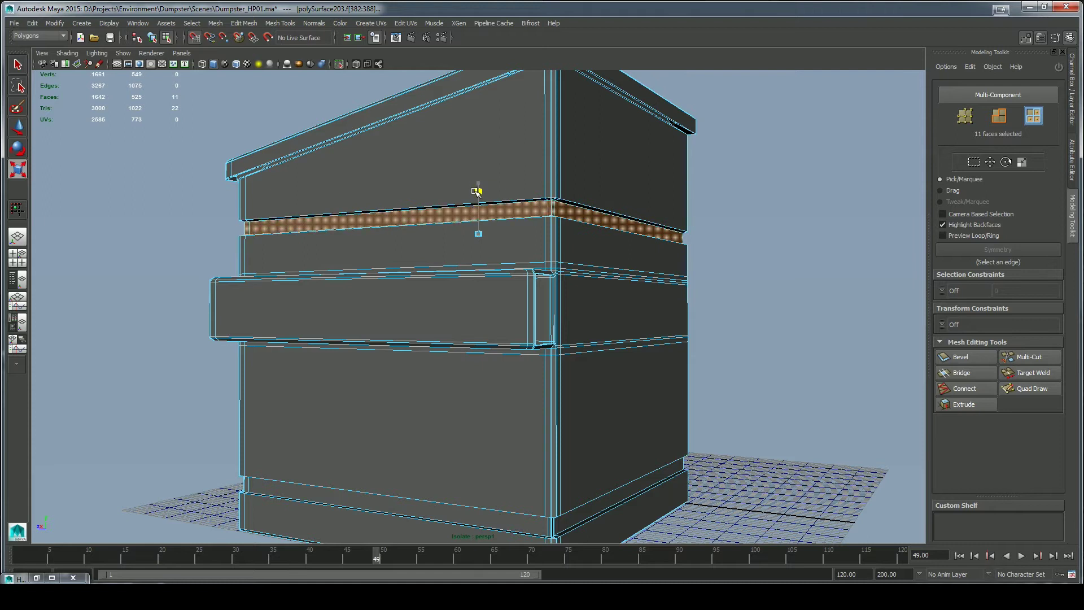
drag(476, 199, 472, 232)
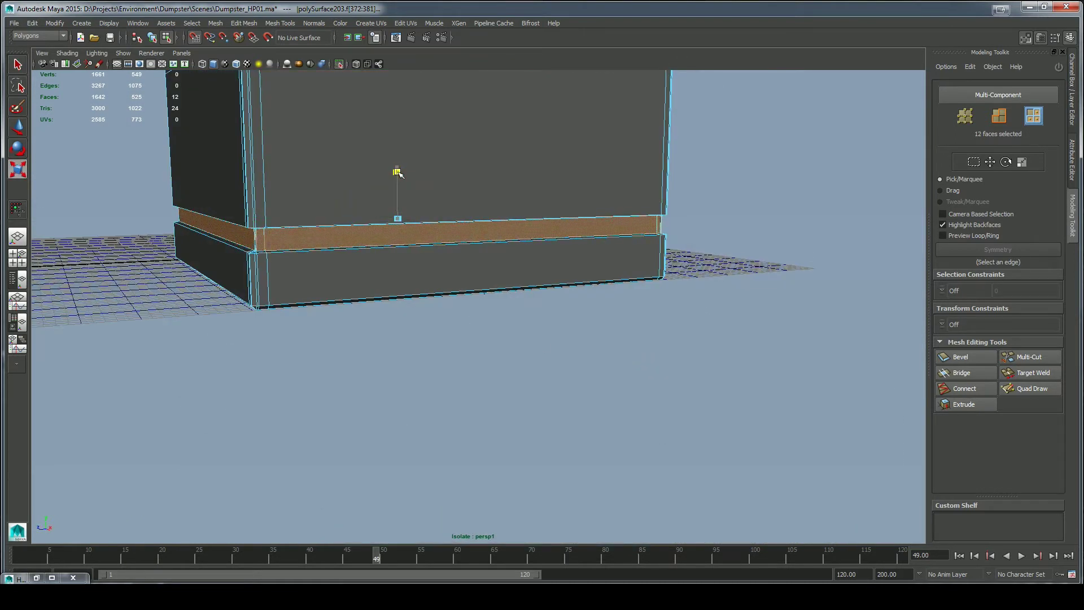
Select the lower groove's inner face loop and narrow it vertically with the Scale tool.
alt+drag(550, 316, 437, 305)
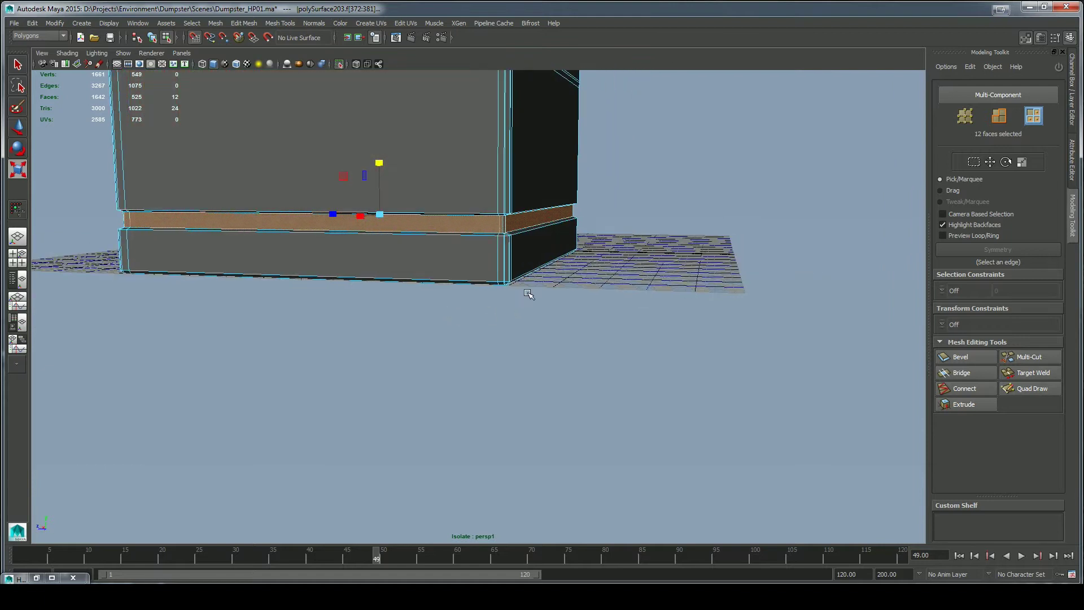
alt+right_drag(530, 295, 479, 169)
alt+middle_drag(479, 169, 519, 270)
alt+drag(519, 269, 527, 261)
scroll(542, 303, up, 5)
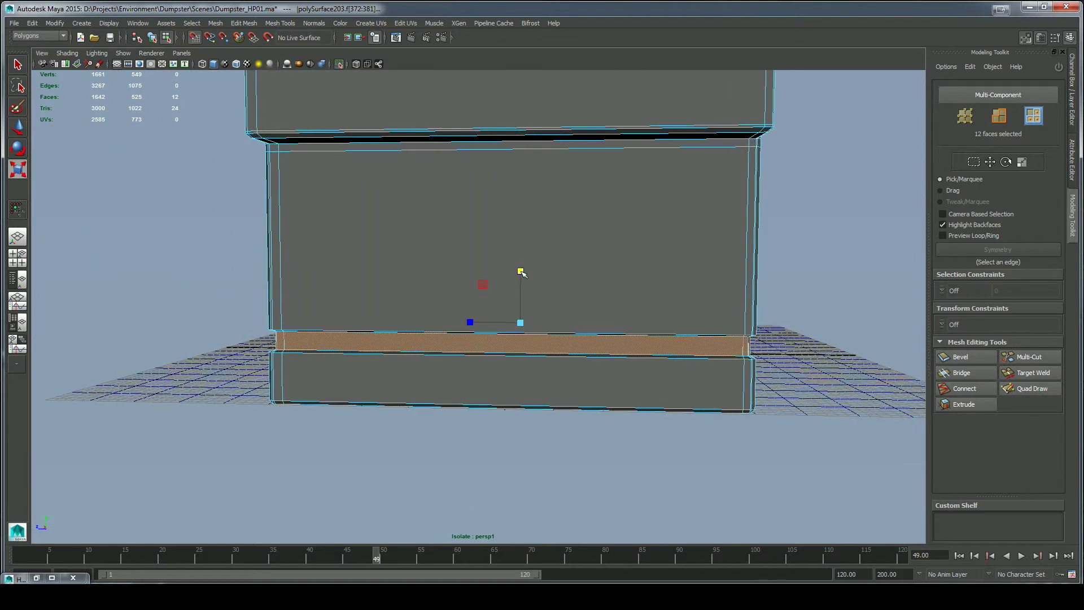
alt+middle_drag(516, 192, 525, 277)
alt+right_drag(525, 276, 480, 214)
key(q)
Insert support edge loops along the lower groove's edges and beside the body's corners with Multi-Cut, checking the smoothed preview.
right_drag(444, 355, 492, 324)
click(750, 330)
alt+drag(762, 330, 491, 338)
click(491, 338)
alt+right_drag(619, 293, 836, 328)
alt+middle_drag(678, 508, 578, 280)
key(1)
alt+drag(596, 385, 603, 343)
click(1032, 357)
scroll(614, 331, up, 2)
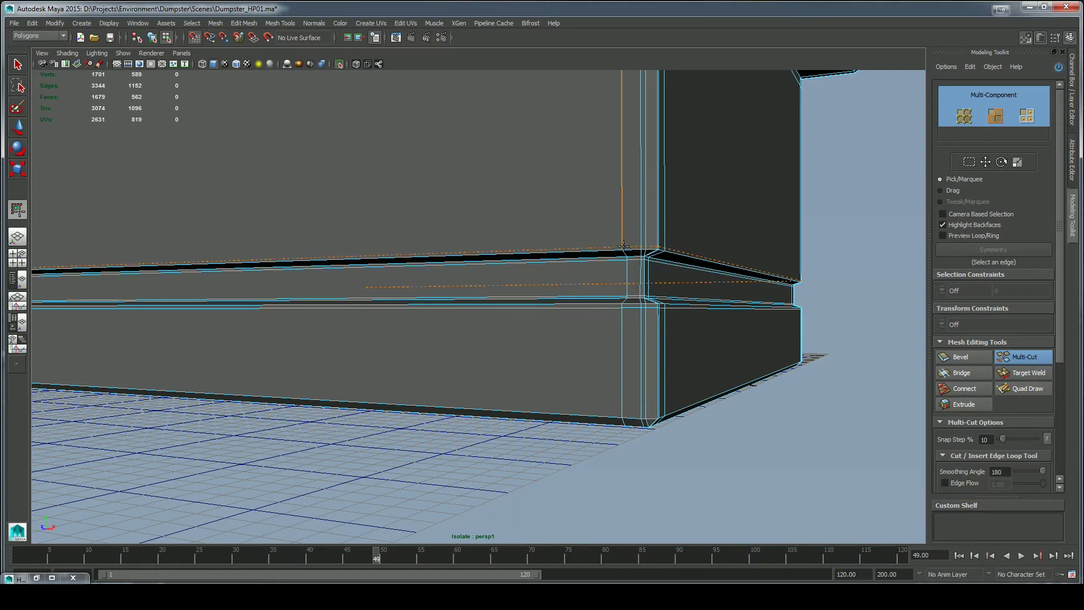
alt+drag(809, 384, 789, 404)
alt+right_drag(678, 187, 595, 157)
alt+middle_drag(595, 157, 511, 361)
alt+right_drag(511, 361, 617, 367)
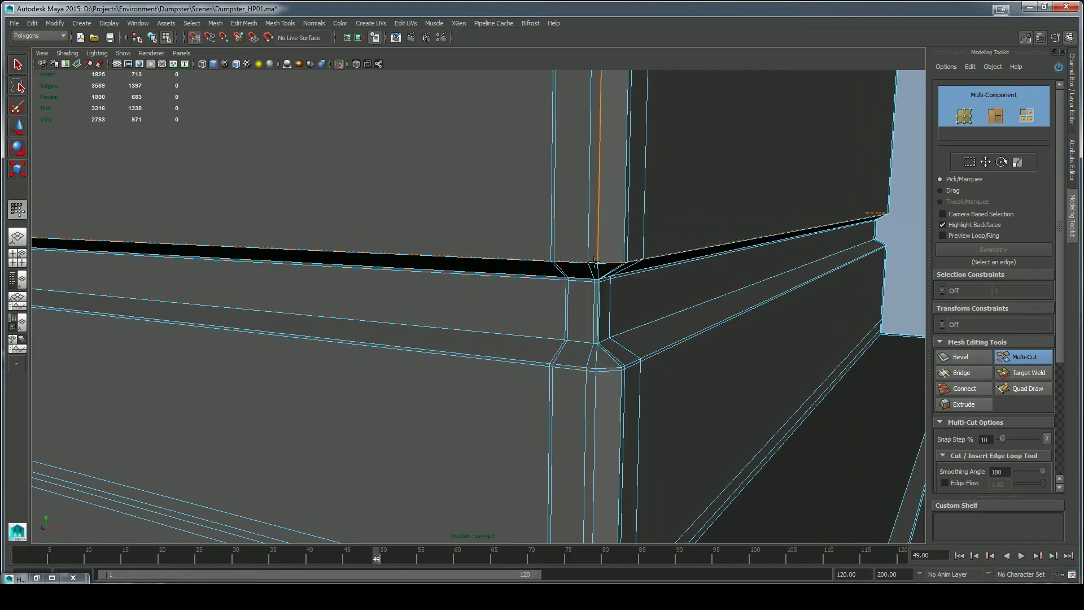
key(q)
key(3)
Select the clustered vertices at the lower groove's upper inner corner and merge them to center.
right_drag(704, 330, 686, 378)
alt+drag(686, 378, 671, 390)
alt+middle_drag(670, 390, 662, 94)
right_drag(435, 331, 367, 333)
alt+drag(366, 333, 436, 336)
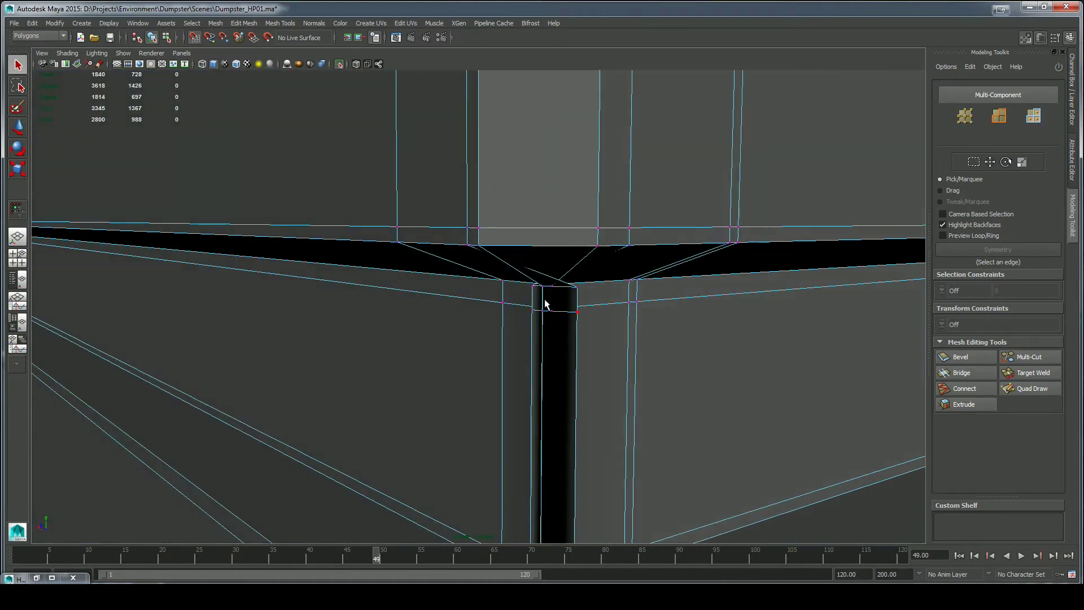
click(245, 25)
click(264, 50)
click(252, 24)
click(259, 61)
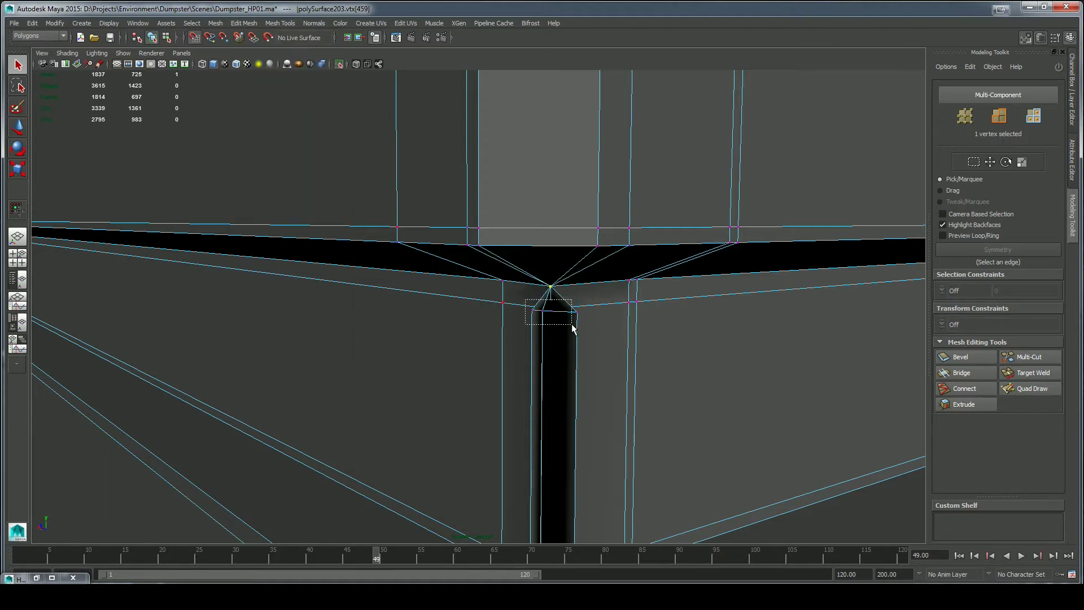
Repeat the merge to center on the groove's remaining inner corner vertices and check the result in wireframe.
alt+drag(621, 399, 597, 252)
key(g)
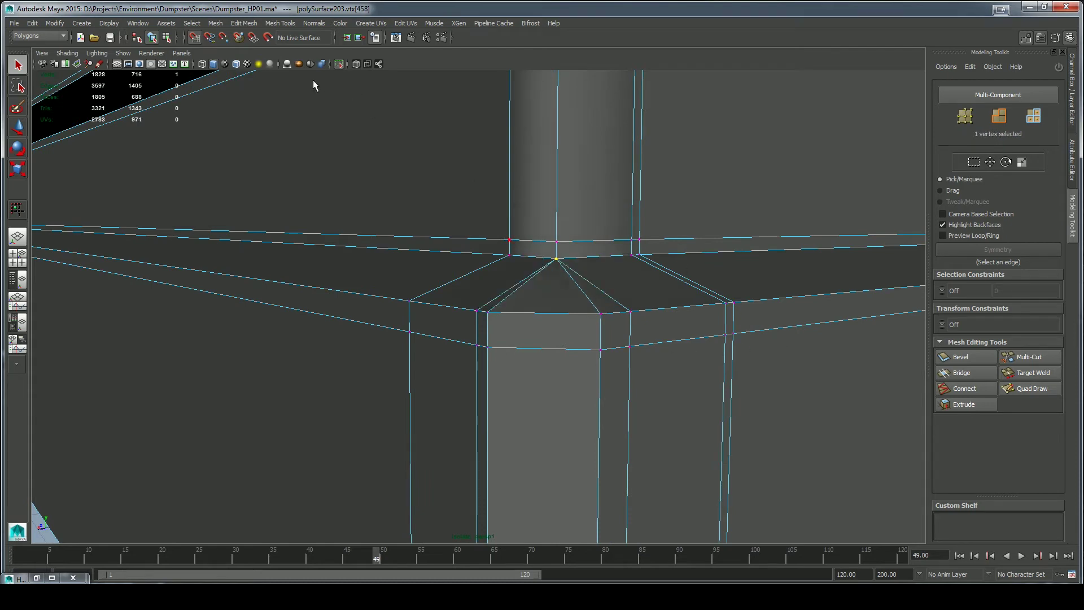
click(203, 63)
key(f)
mouse_move(672, 322)
alt+mouse_down()
mouse_move(637, 337)
mouse_move(621, 388)
mouse_move(419, 307)
mouse_move(590, 397)
mouse_move(612, 310)
mouse_move(566, 354)
mouse_move(536, 363)
mouse_move(508, 283)
alt+mouse_up()
click(213, 63)
Cut vertical support edges through the lower groove beside its merged corners with Multi-Cut.
click(1024, 356)
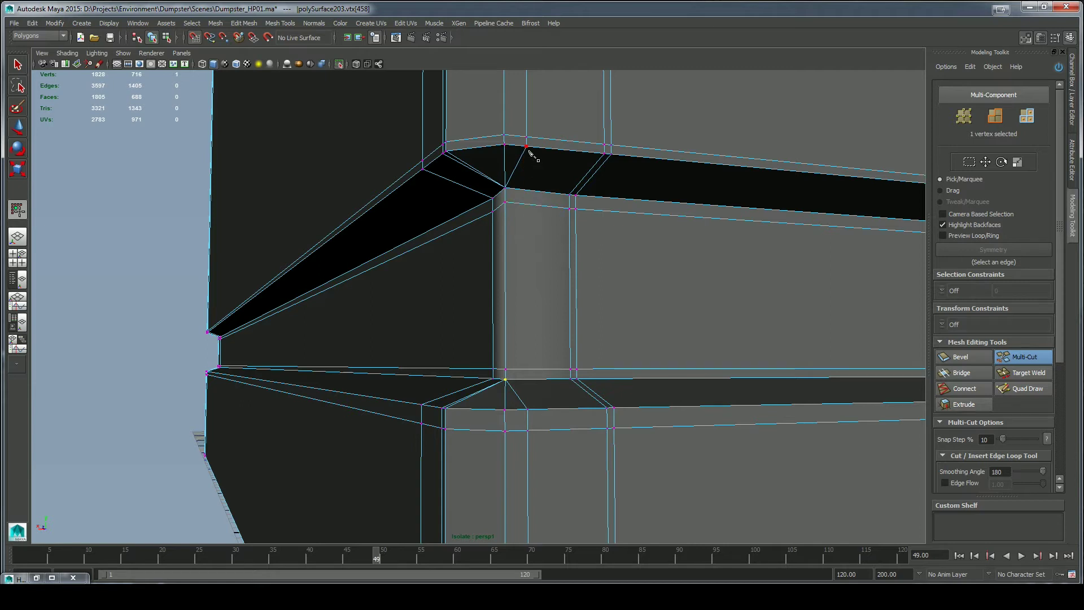
alt+drag(519, 205, 520, 346)
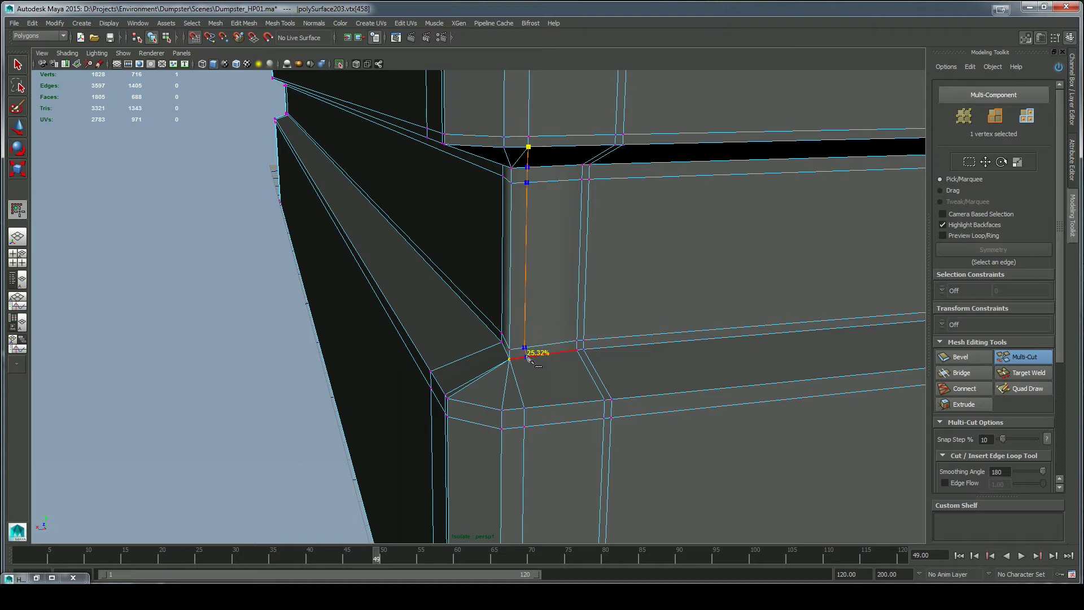
right_click(522, 424)
alt+drag(523, 425, 636, 395)
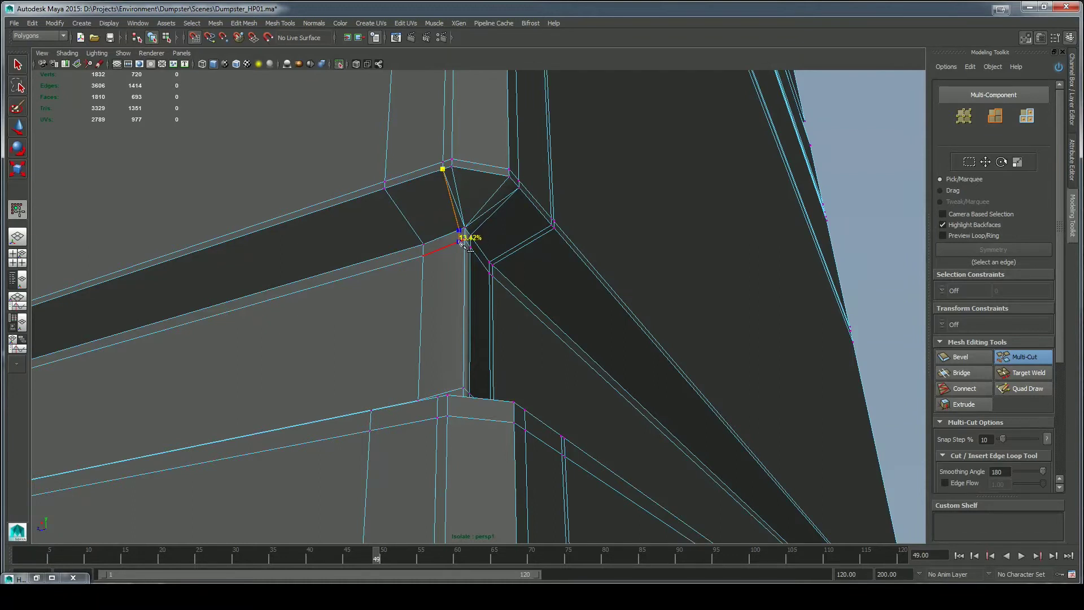
alt+drag(462, 242, 449, 343)
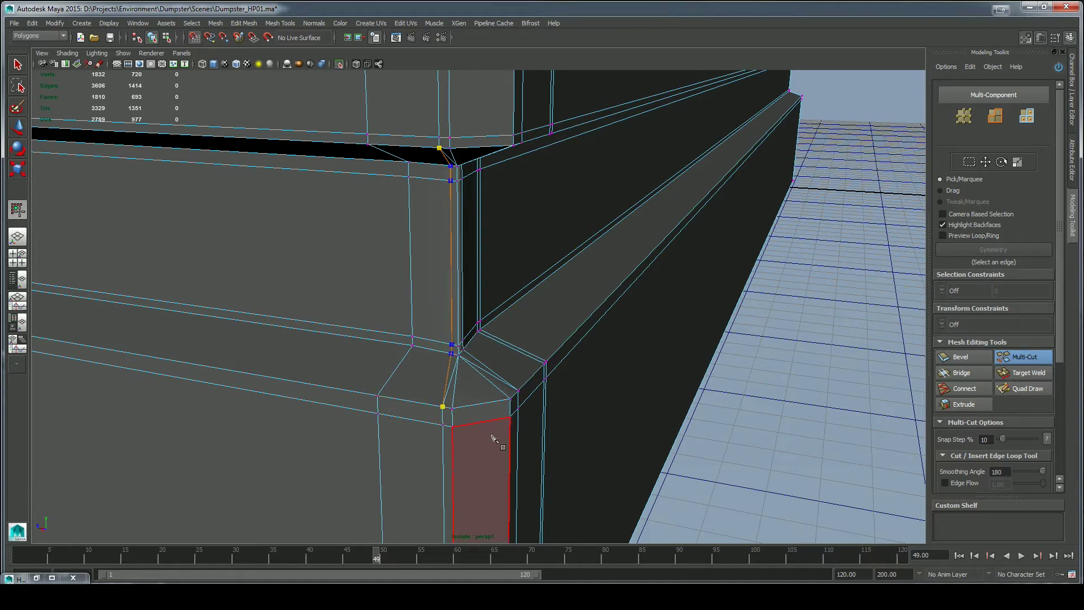
key(q)
Select the four redundant diagonal edges at the lower groove's upper and lower corner and delete them.
right_drag(469, 341, 469, 314)
click(452, 381)
shift+click(484, 376)
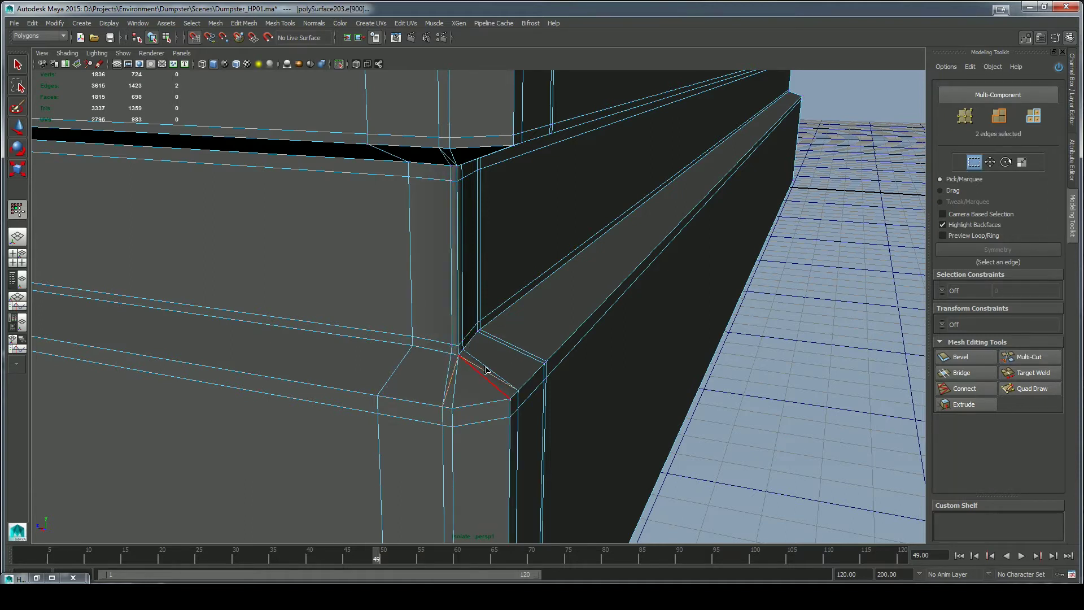
alt+drag(484, 375, 474, 205)
click(243, 23)
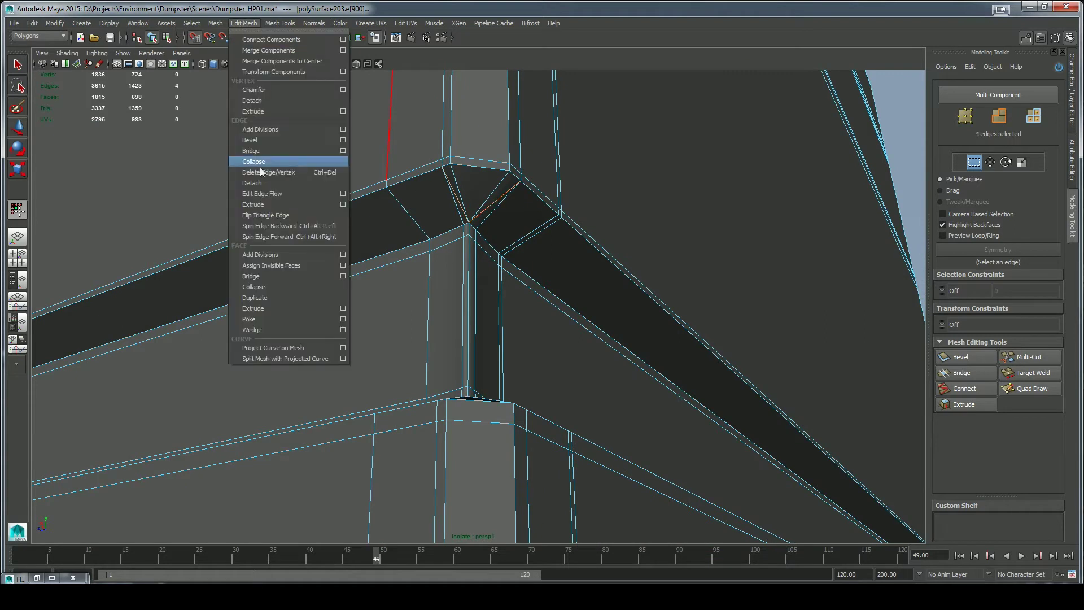
click(262, 171)
Examine the smoothed lower groove and the rest of the dumpster base from several sides.
alt+drag(604, 344, 618, 406)
key(3)
right_drag(570, 295, 621, 280)
alt+drag(770, 346, 819, 362)
alt+right_drag(772, 355, 338, 319)
alt+drag(316, 316, 451, 305)
alt+right_drag(452, 305, 290, 129)
alt+middle_drag(290, 129, 310, 259)
alt+drag(593, 339, 467, 383)
alt+right_drag(466, 382, 632, 379)
click(574, 330)
alt+right_drag(574, 330, 694, 350)
alt+drag(695, 350, 592, 367)
alt+middle_drag(660, 351, 602, 382)
alt+drag(602, 382, 713, 414)
alt+right_drag(713, 414, 619, 389)
Cut an extra support edge down across the upper groove beside its corner with Multi-Cut.
click(1003, 357)
scroll(485, 318, up, 5)
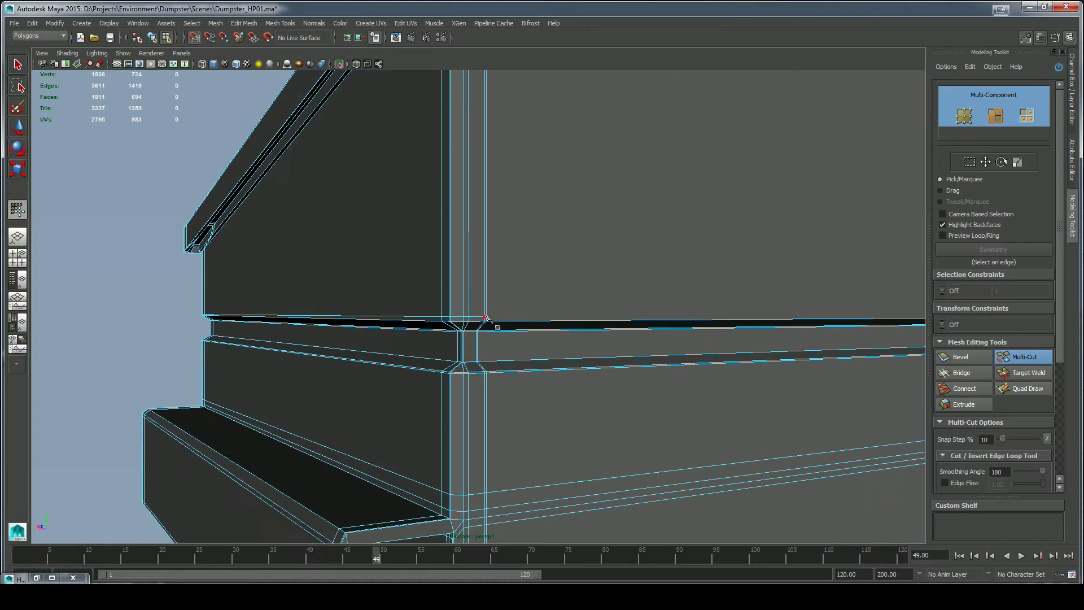
scroll(513, 324, up, 2)
click(476, 360)
alt+right_drag(762, 307, 593, 288)
alt+middle_drag(592, 288, 226, 285)
alt+right_drag(609, 373, 702, 395)
alt+middle_drag(701, 395, 847, 361)
alt+drag(847, 361, 568, 277)
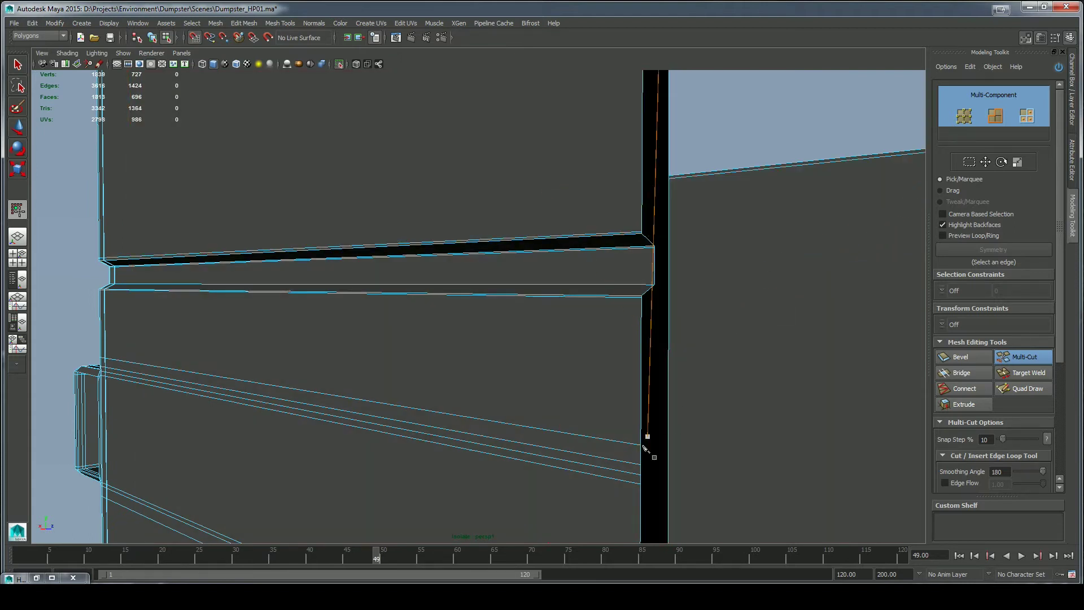
Examine the upper groove and its surrounding edges in wireframe and shaded display.
key(q)
key(4)
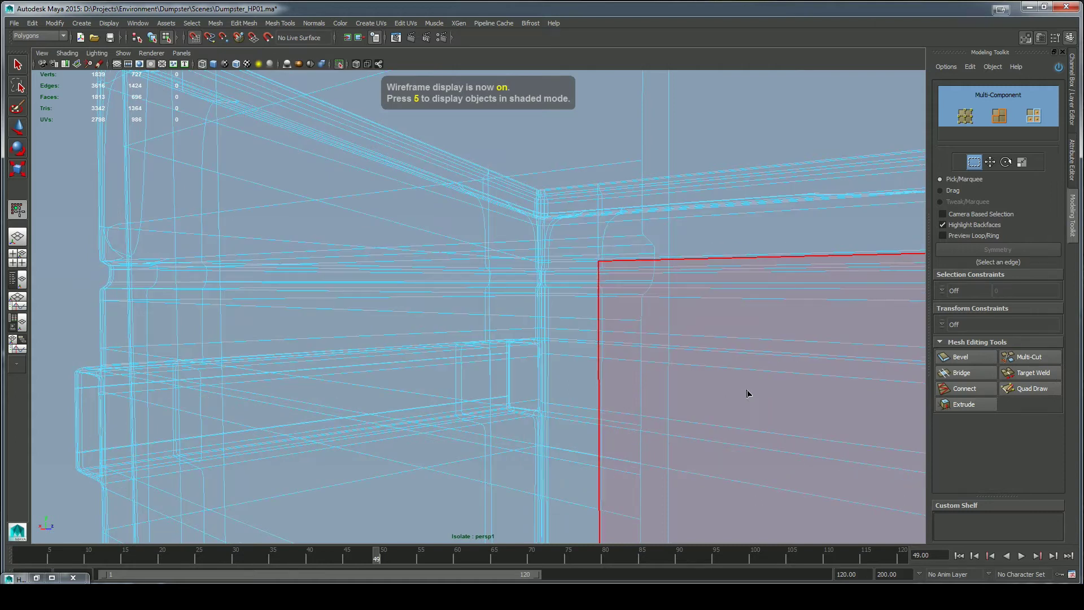
key(5)
alt+middle_drag(296, 331, 435, 350)
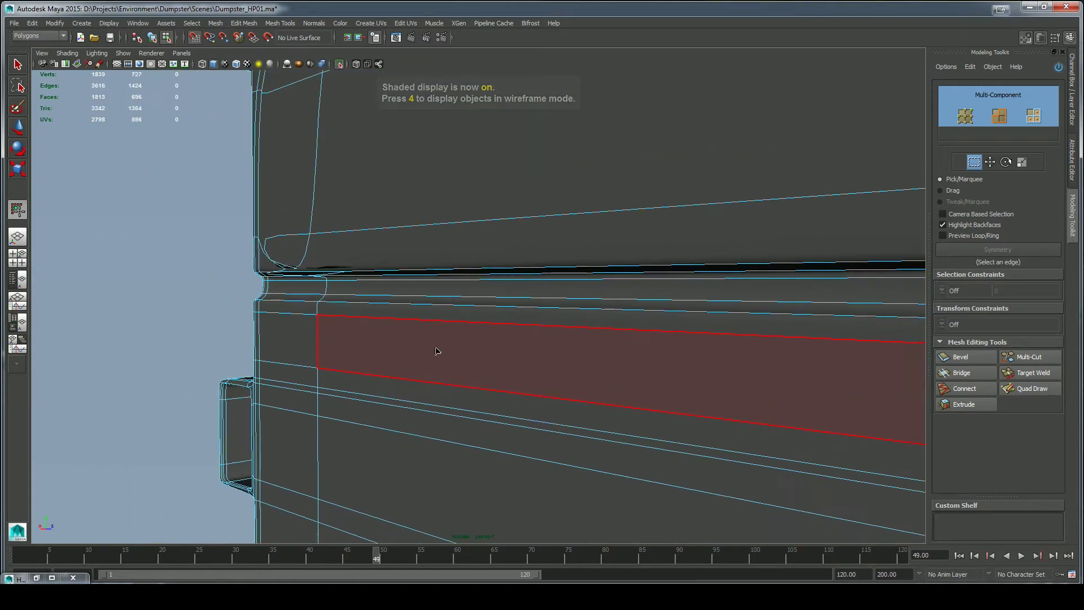
alt+drag(435, 351, 893, 295)
alt+middle_drag(350, 254, 524, 314)
alt+drag(524, 315, 553, 314)
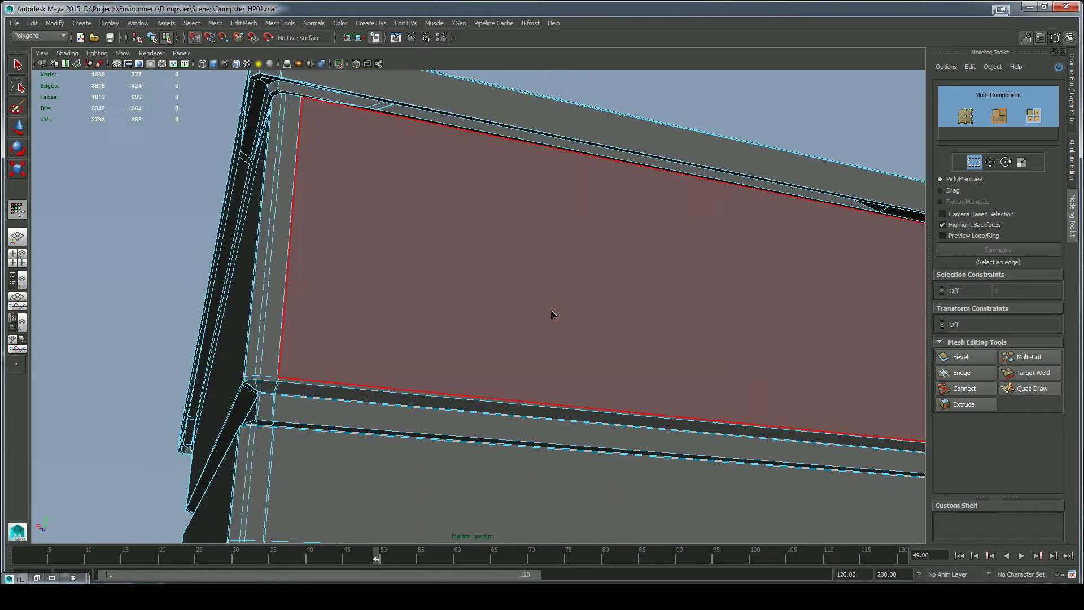
alt+drag(487, 337, 526, 328)
Weld the stray vertices beside the groove's vertical support edge together and check the smoothed preview.
right_drag(525, 327, 483, 332)
key(f)
scroll(549, 342, down, 3)
scroll(582, 243, up, 2)
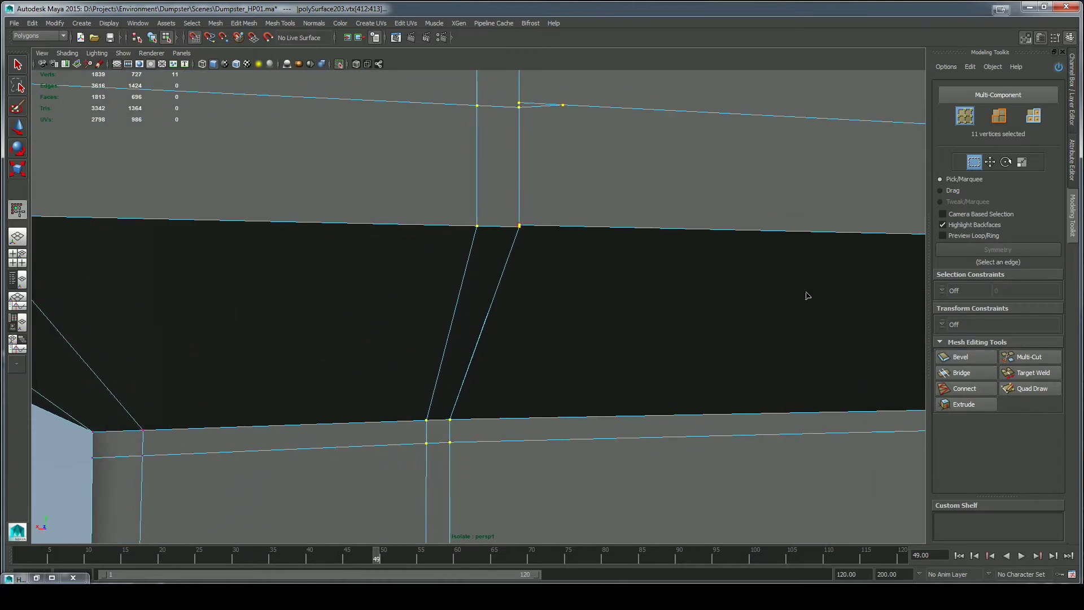
key(y)
drag(523, 112, 519, 103)
key(q)
alt+right_drag(605, 262, 411, 317)
key(3)
alt+drag(411, 317, 453, 308)
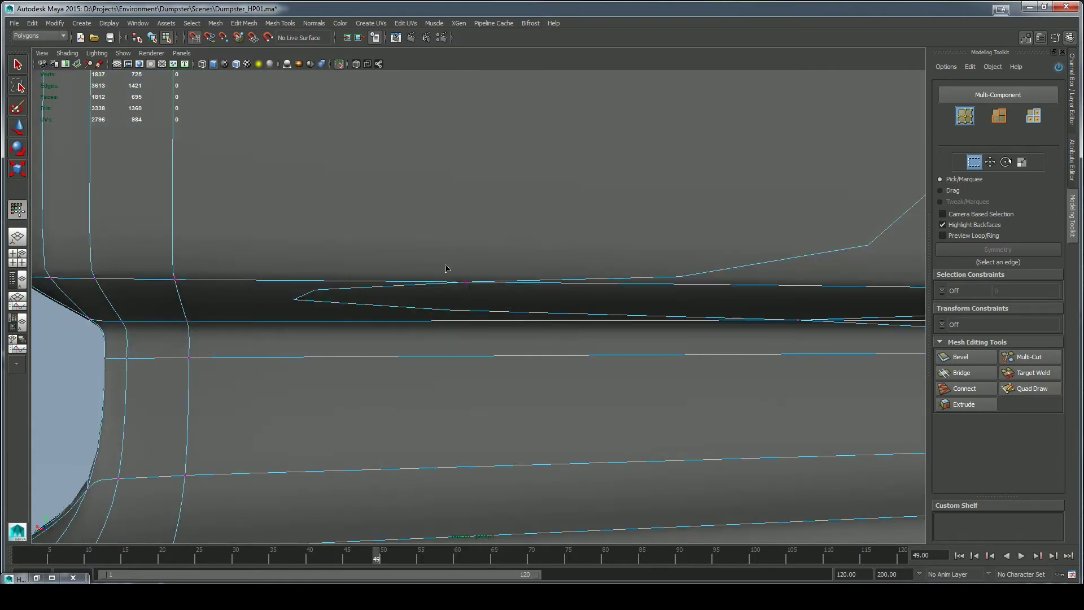
Merge the two stray vertices on the upper groove into one and look over the whole dumpster base in object mode.
alt+drag(515, 338, 561, 375)
shift+click(478, 305)
click(244, 23)
click(257, 135)
mouse_move(639, 399)
alt+right_down()
mouse_move(353, 322)
mouse_move(452, 296)
mouse_move(90, 58)
alt+right_up()
alt+right_drag(733, 416, 303, 174)
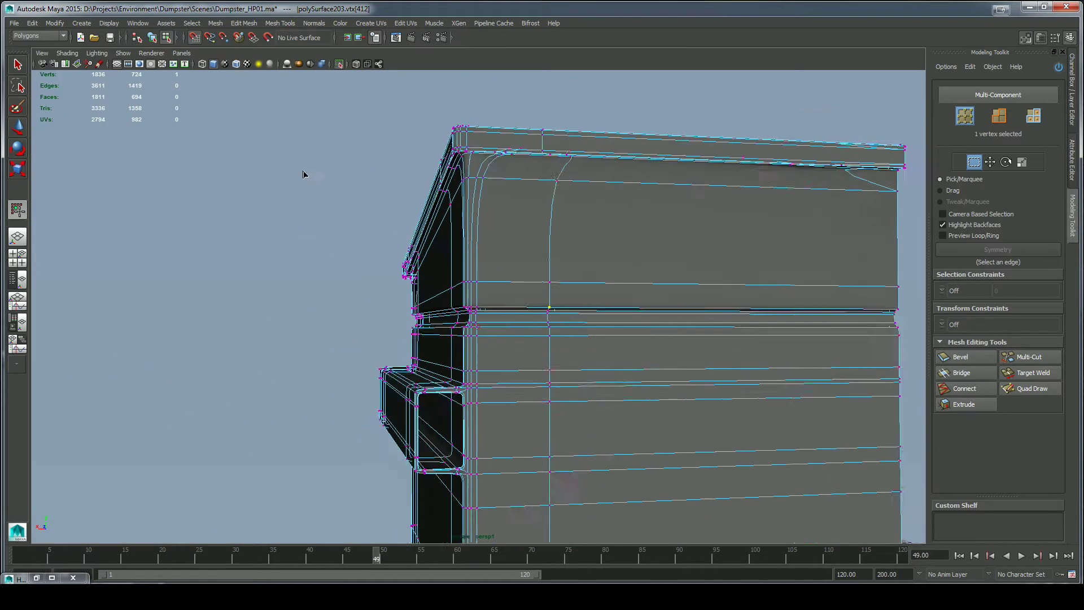
scroll(677, 349, down, 5)
right_drag(663, 363, 700, 332)
scroll(787, 413, up, 2)
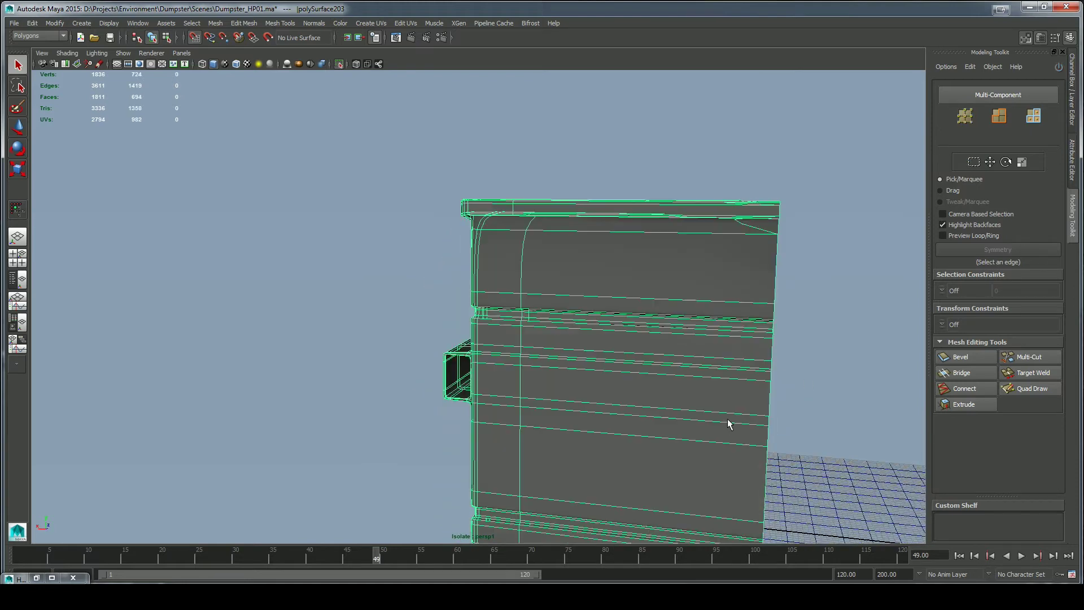
scroll(728, 424, down, 3)
click(782, 390)
alt+drag(783, 390, 769, 430)
alt+middle_drag(770, 431, 703, 307)
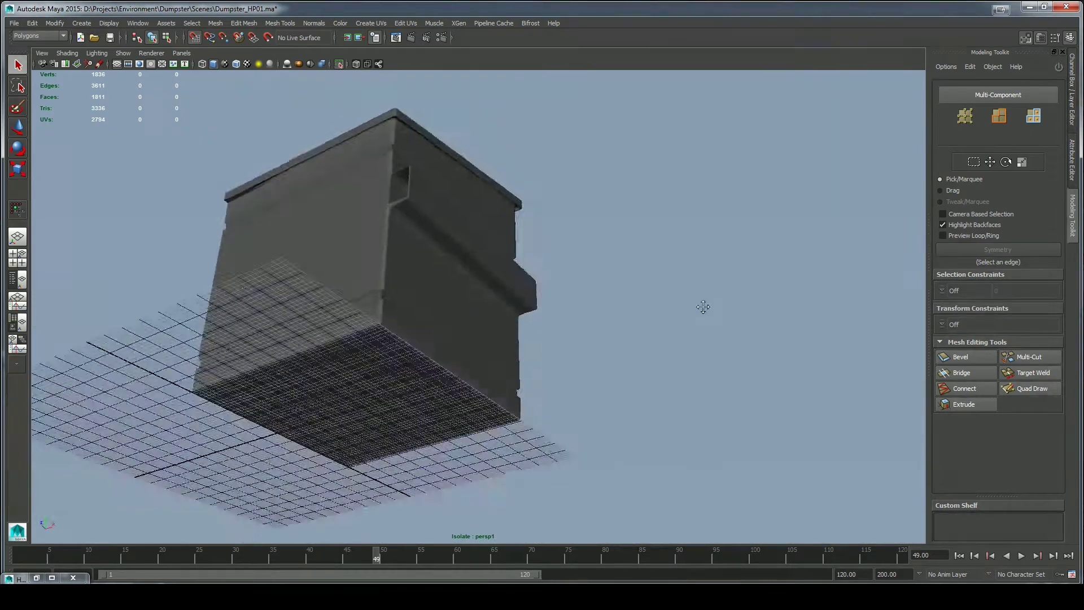
Insert a horizontal support edge just below the dumpster's rim with Multi-Cut.
scroll(703, 306, up, 5)
click(595, 293)
alt+drag(595, 293, 644, 324)
click(1023, 357)
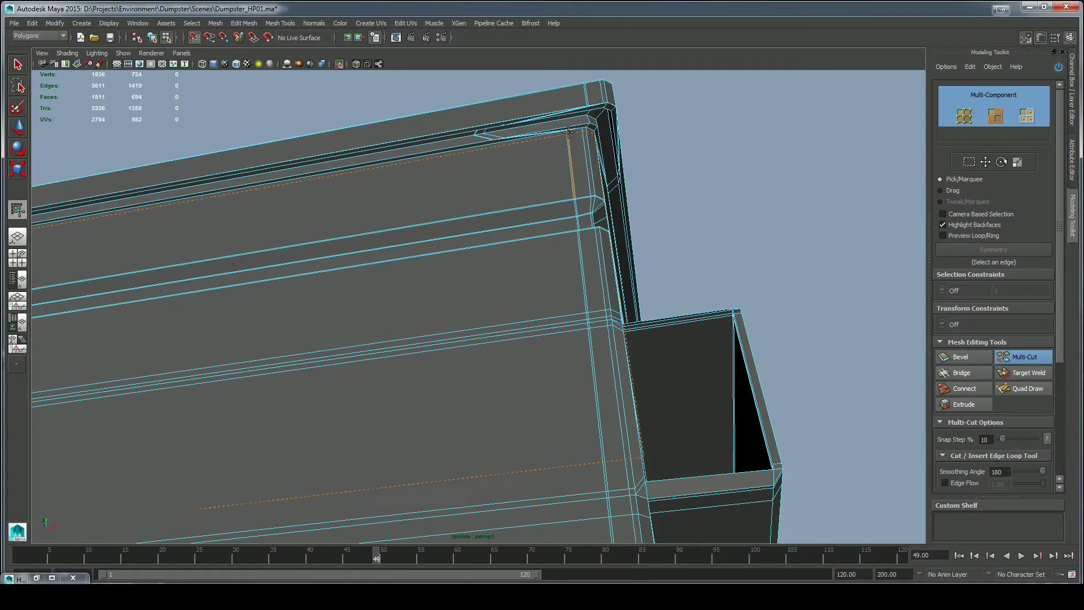
alt+drag(779, 203, 649, 315)
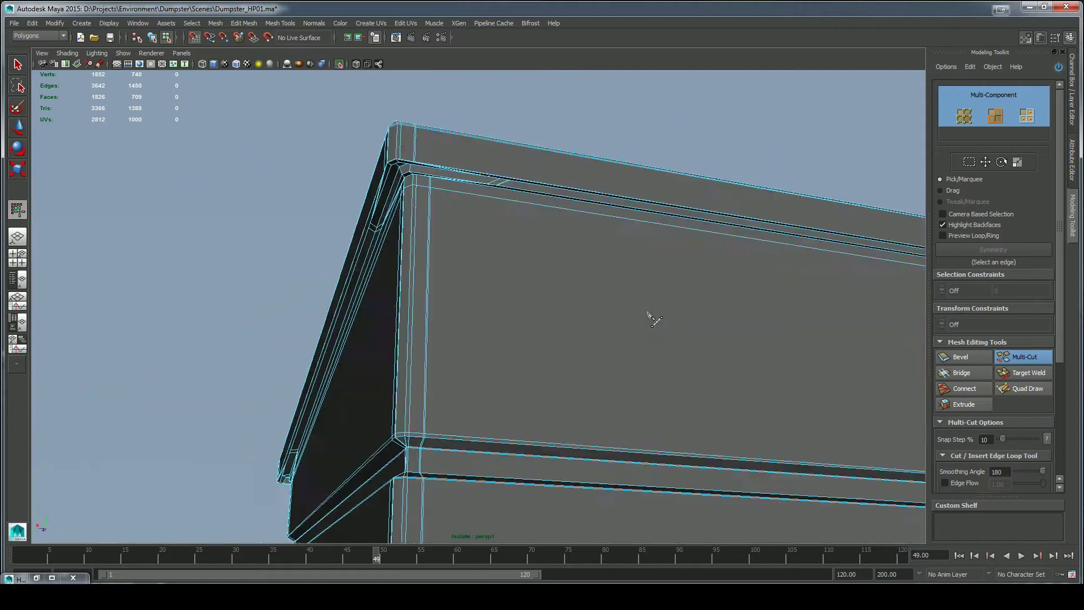
key(q)
right_drag(628, 311, 649, 299)
alt+drag(649, 299, 706, 351)
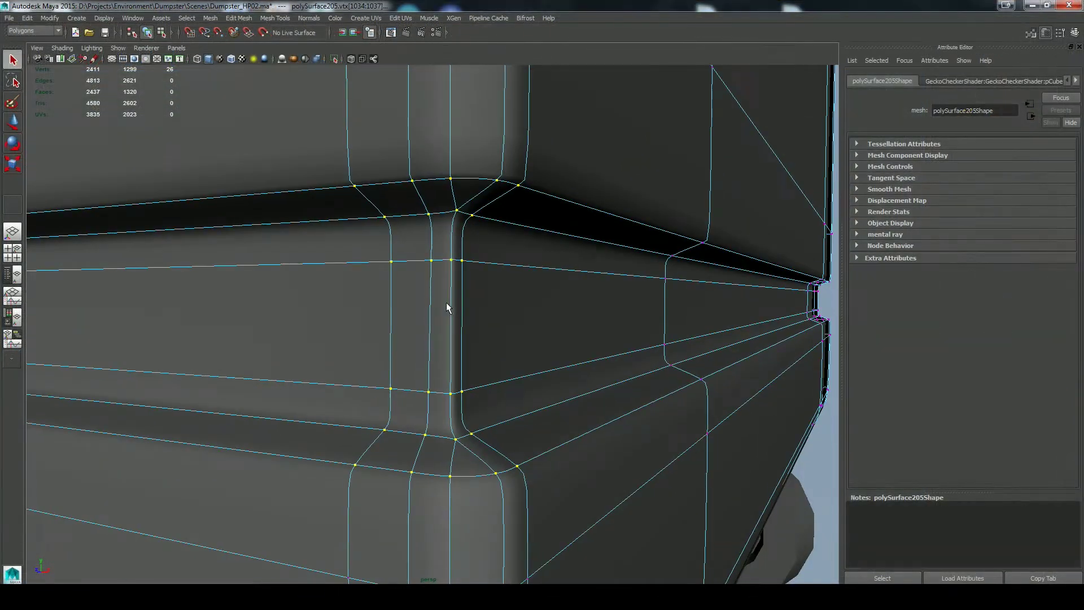
Slide the support edges on both sides of the groove's recessed vertical corner edge farther away from it with Slide Edge.
alt+drag(446, 306, 459, 239)
right_drag(459, 240, 469, 280)
double_click(466, 251)
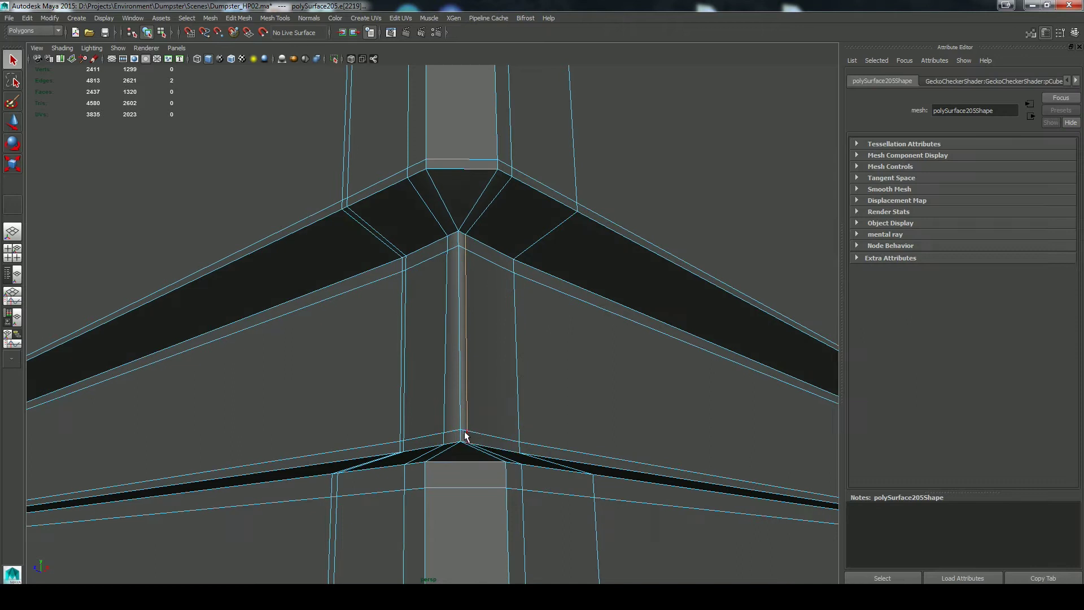
key(w)
alt+drag(533, 395, 480, 333)
click(237, 18)
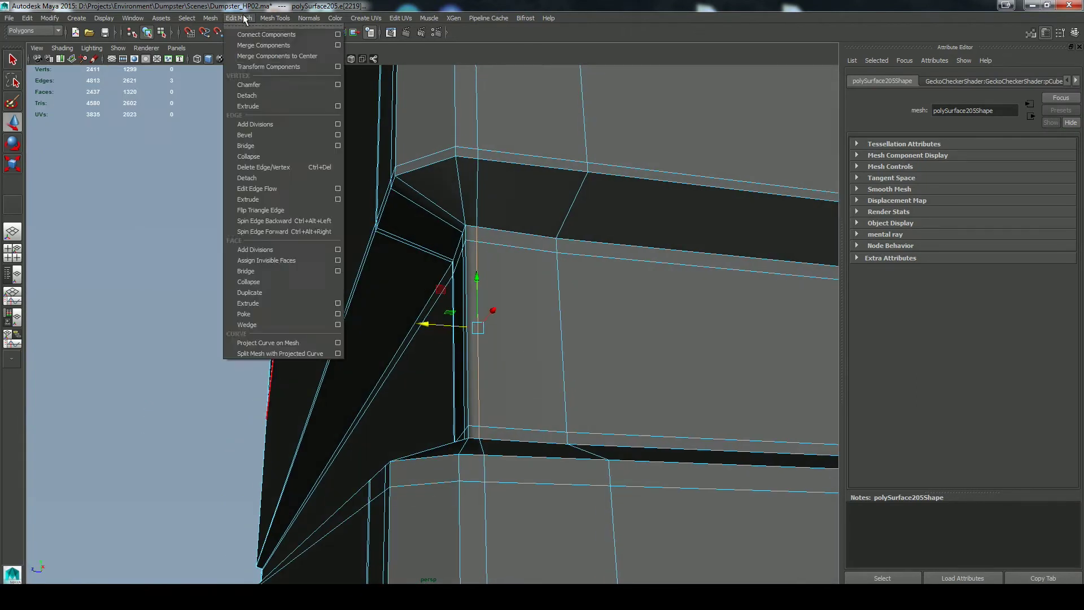
mouse_move(264, 21)
click(291, 231)
middle_drag(503, 314, 526, 327)
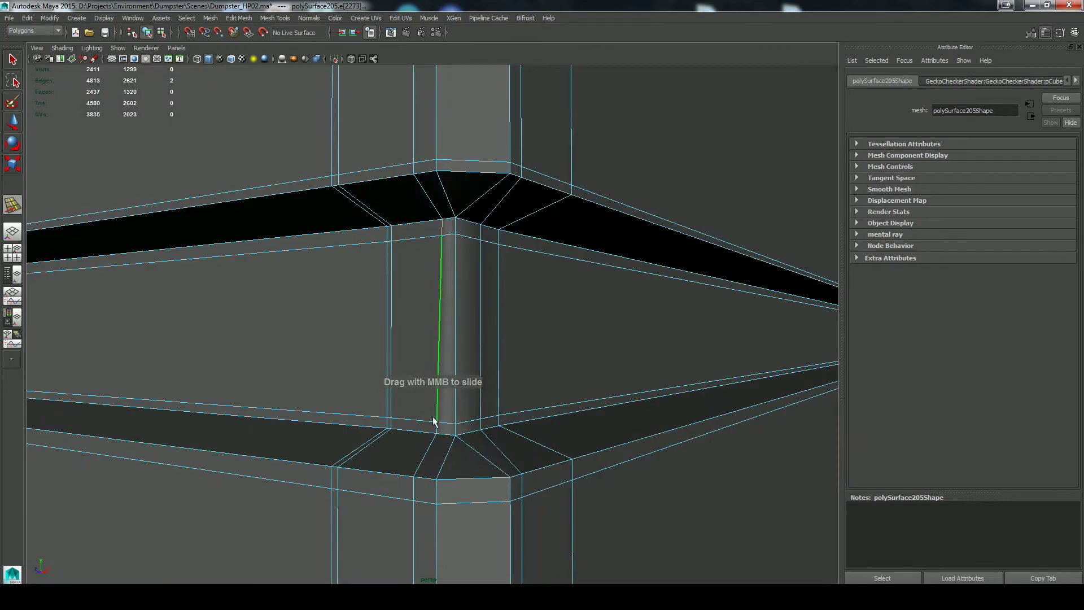
shift+click(435, 425)
middle_drag(442, 319, 416, 324)
key(q)
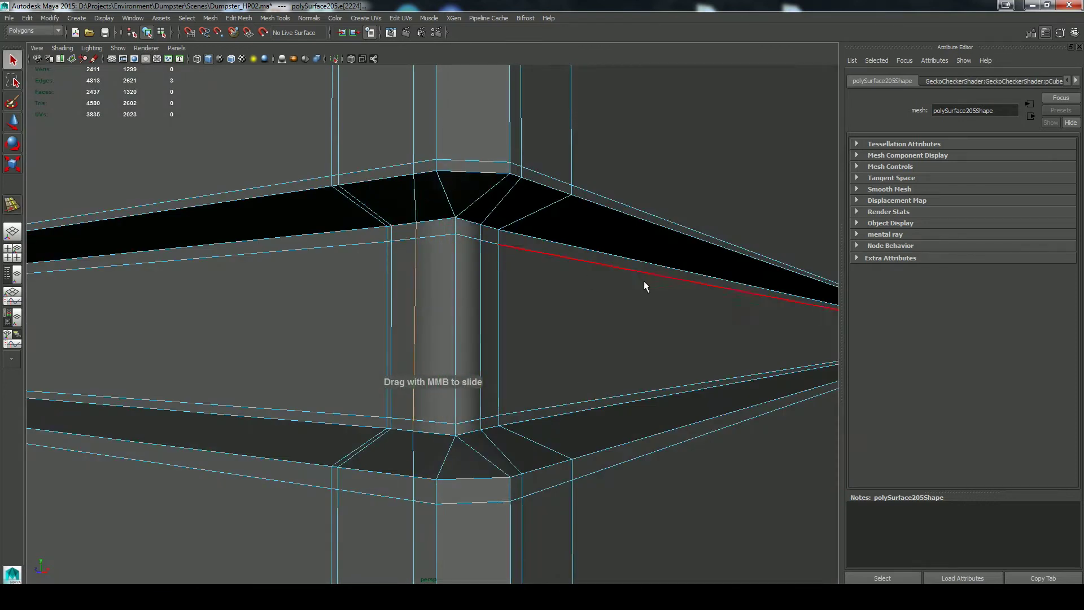
Bevel the groove's recessed vertical corner edges with an offset of 0.32.
shift+click(457, 290)
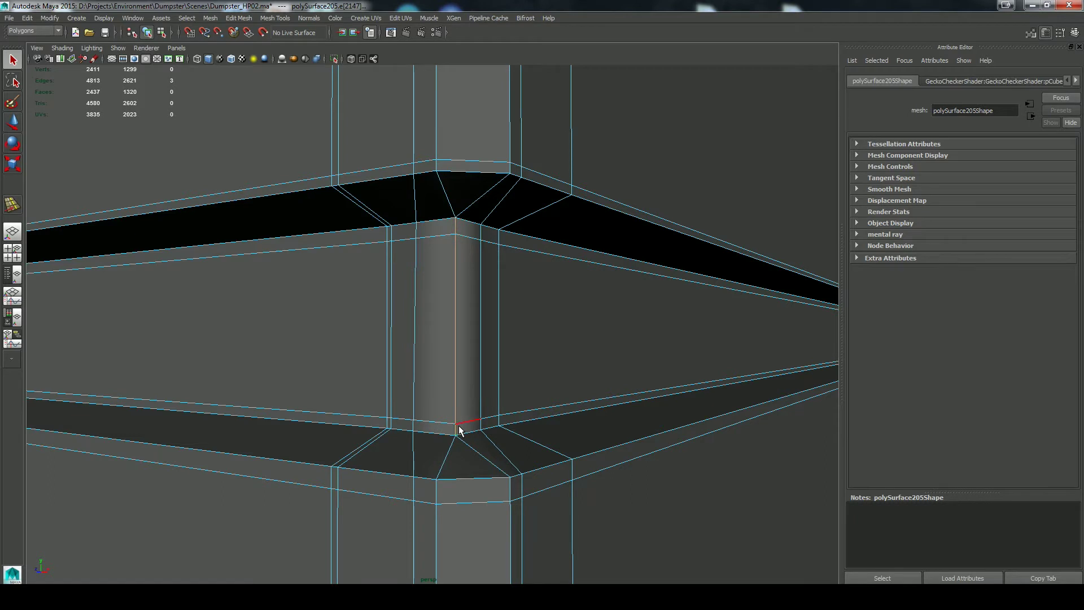
click(1031, 33)
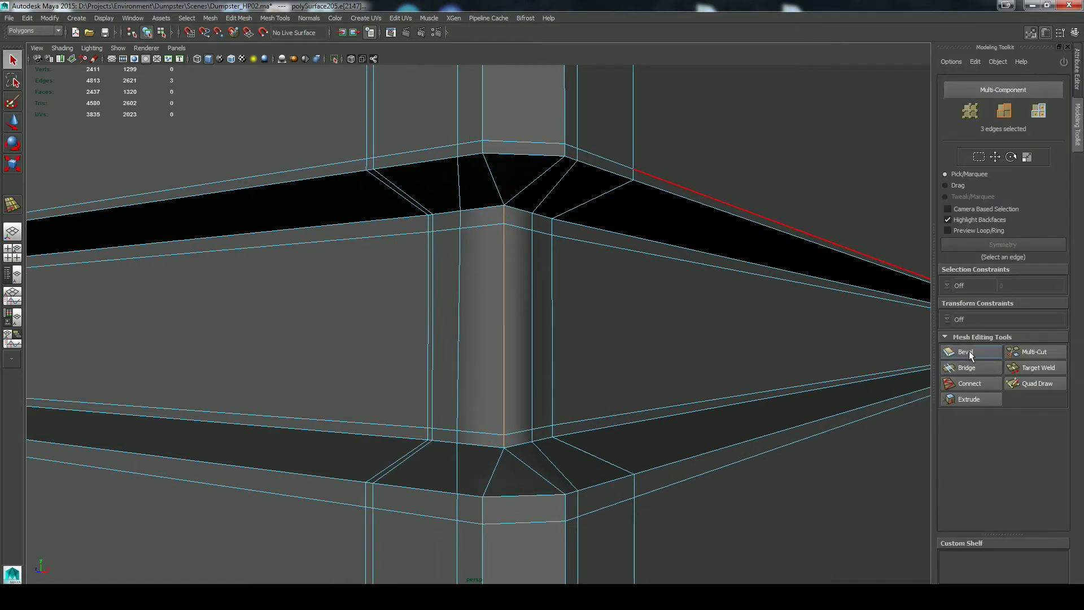
click(970, 354)
mouse_move(571, 324)
mouse_down()
mouse_move(604, 336)
mouse_move(574, 335)
mouse_up()
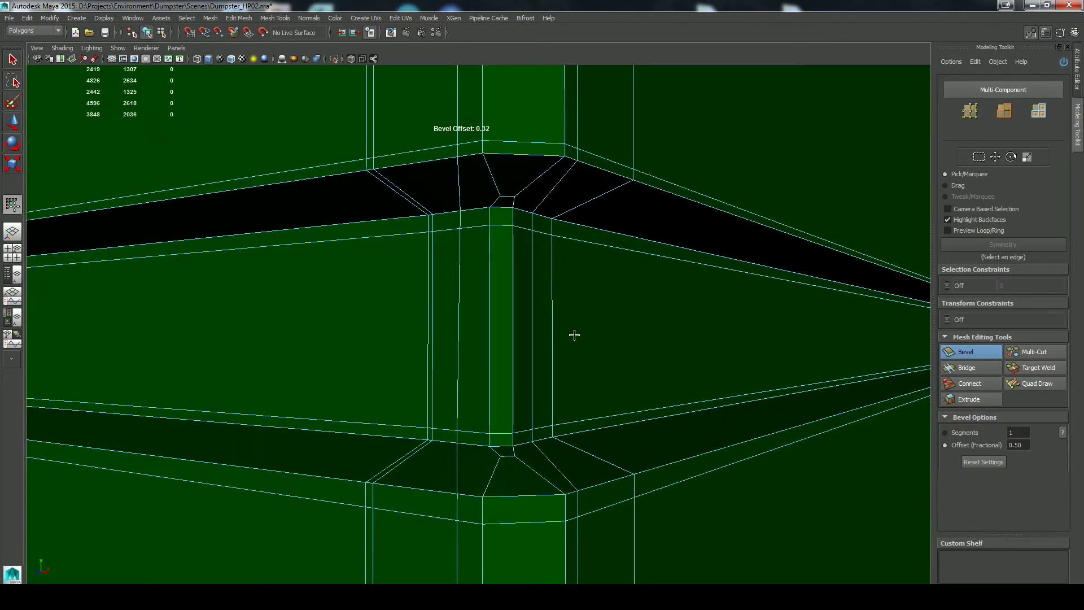
key(q)
Assign the lambert1 material to the dumpster base again from the Hypershade.
key(space)
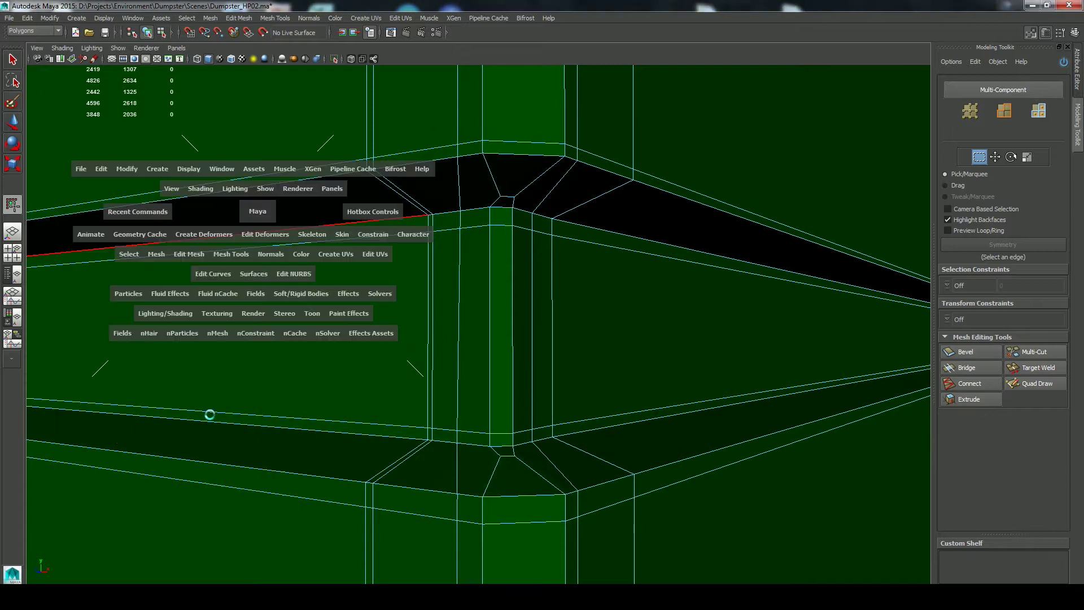
right_drag(484, 267, 531, 254)
drag(130, 163, 226, 173)
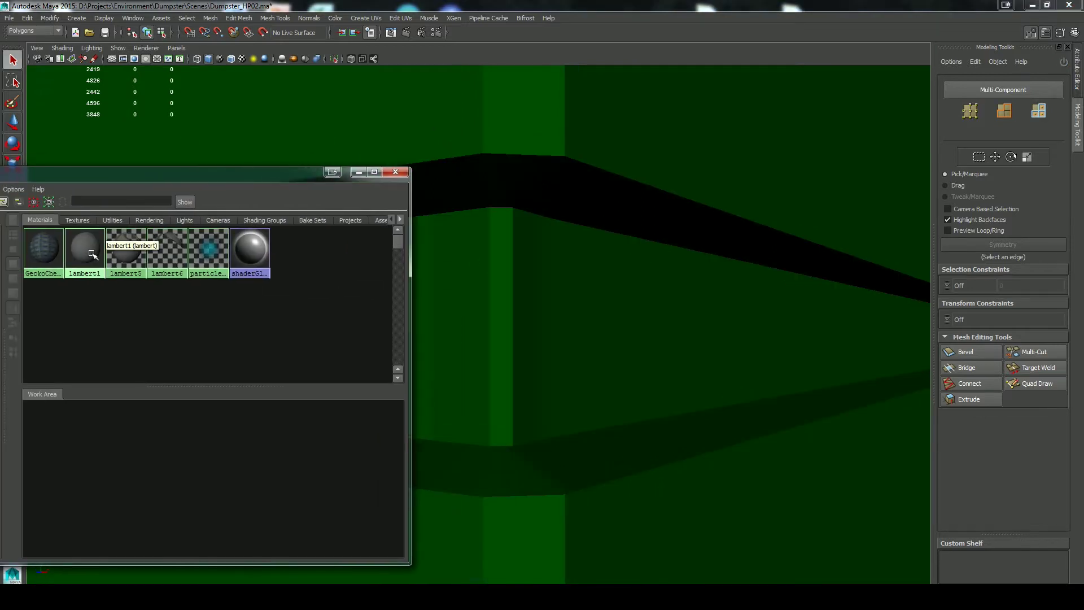
middle_drag(89, 250, 194, 146)
click(358, 174)
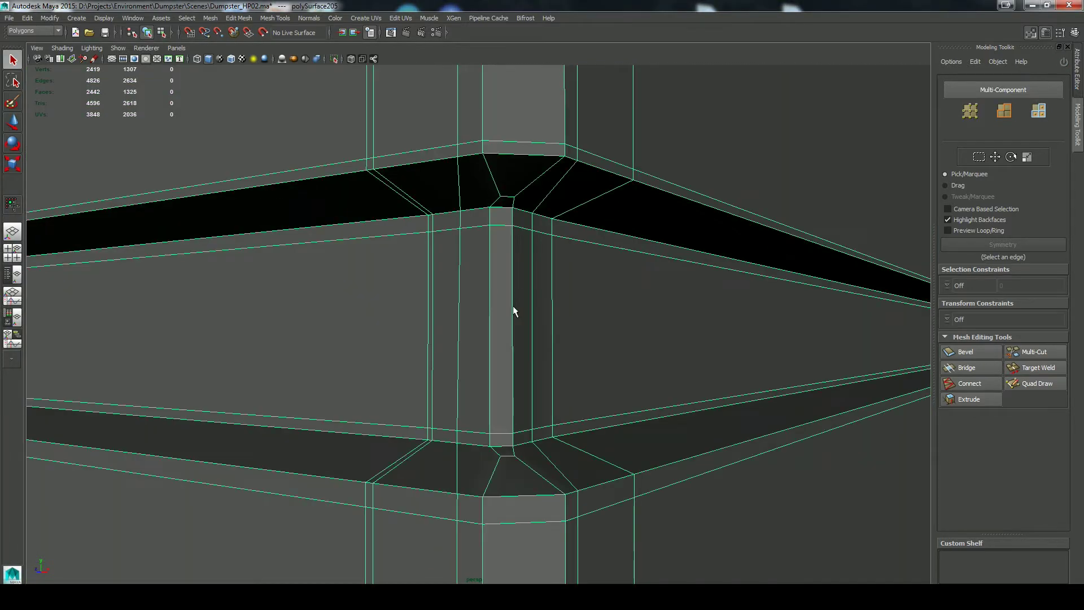
Target-weld the extra bevel vertices at the end of the corner edge onto their neighbouring vertices.
click(1040, 365)
drag(500, 197, 514, 197)
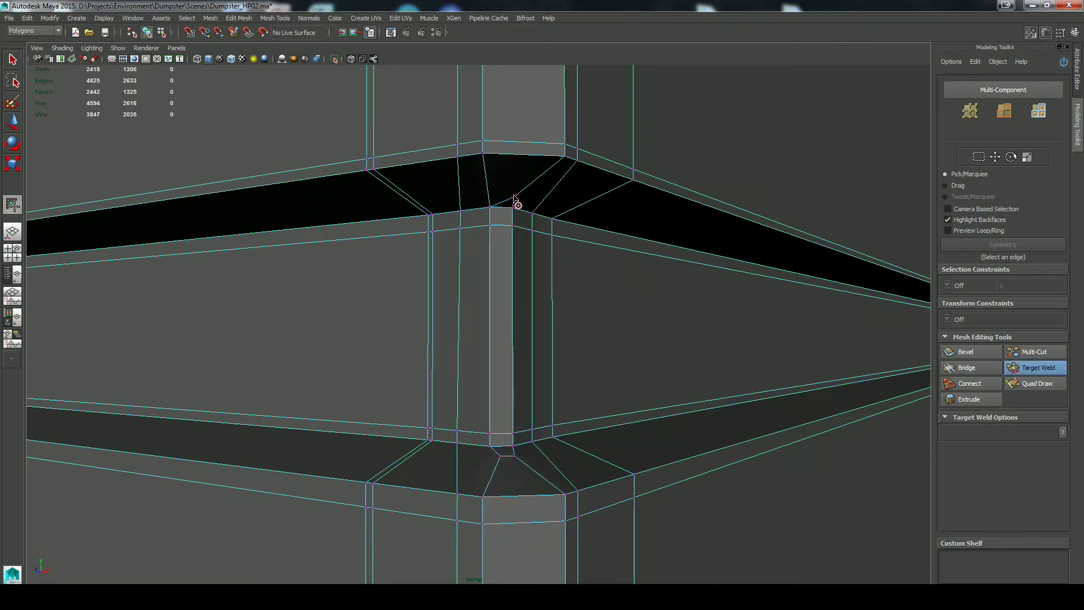
key(q)
Slide one of the two bevelled groove corner edges outward with Slide Edge to widen the bevel.
alt+drag(649, 438, 662, 407)
right_drag(568, 337, 563, 302)
click(531, 217)
click(275, 17)
click(282, 18)
click(239, 18)
mouse_move(276, 16)
click(291, 231)
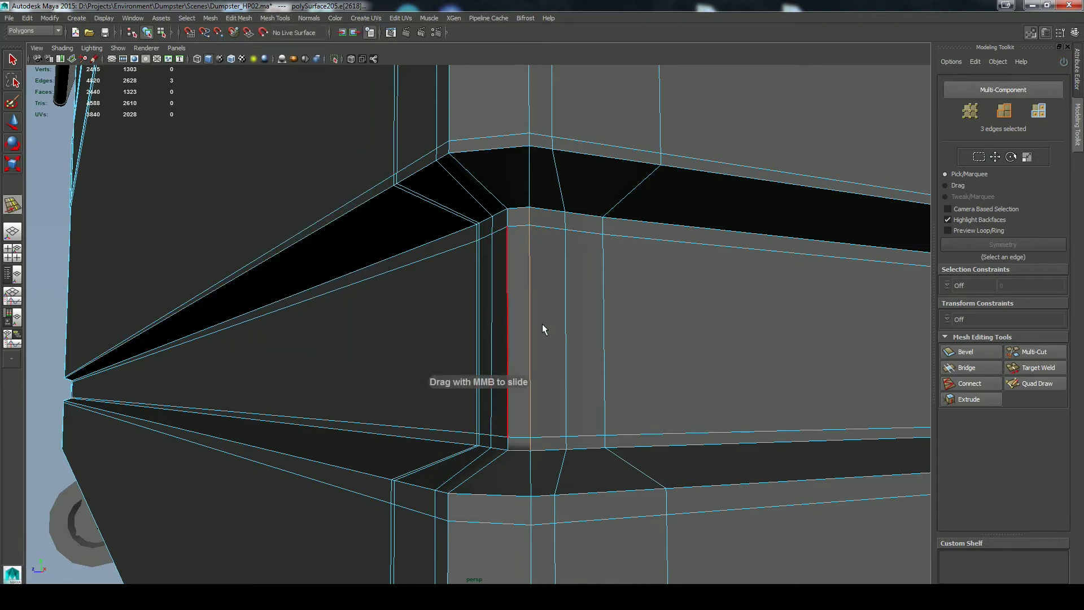
middle_drag(561, 320, 568, 327)
Slide the opposite bevelled corner edge outward as well and check the corner in the smoothed preview.
click(507, 309)
shift+click(506, 440)
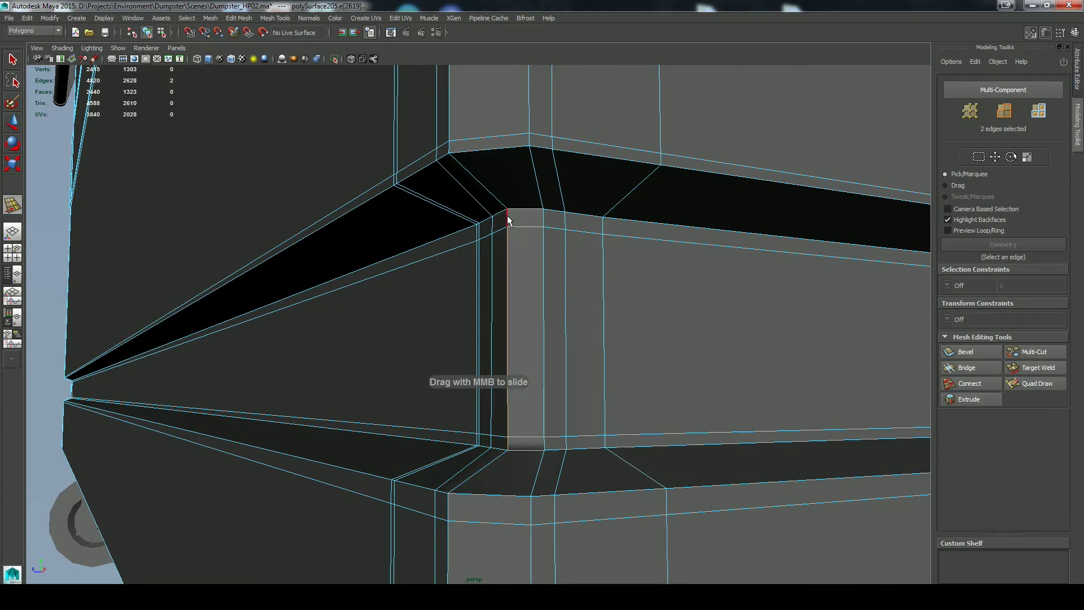
shift+click(508, 220)
alt+drag(528, 285, 541, 286)
middle_drag(528, 325, 514, 320)
key(q)
scroll(598, 286, down, 4)
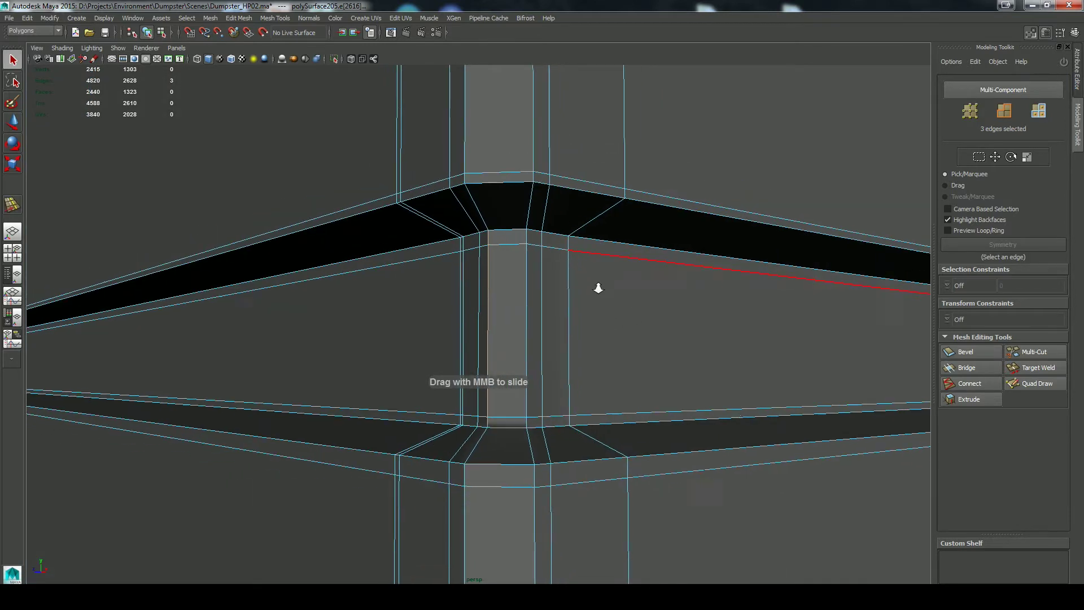
key(3)
alt+drag(671, 369, 655, 317)
Slide the support edges beside the next groove corner away from its sharp vertical edge.
key(F8)
key(F8)
click(553, 252)
shift+click(541, 282)
key(g)
middle_drag(516, 343, 546, 389)
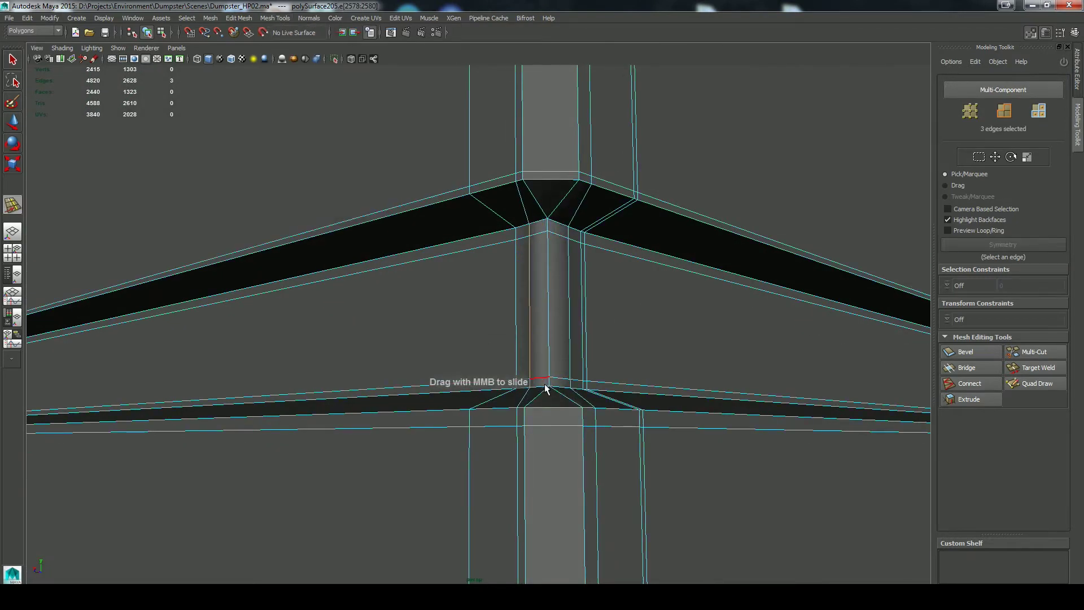
Bevel the sharp vertical corner edge of this groove.
click(545, 379)
key(ctrl+b)
drag(554, 218, 561, 394)
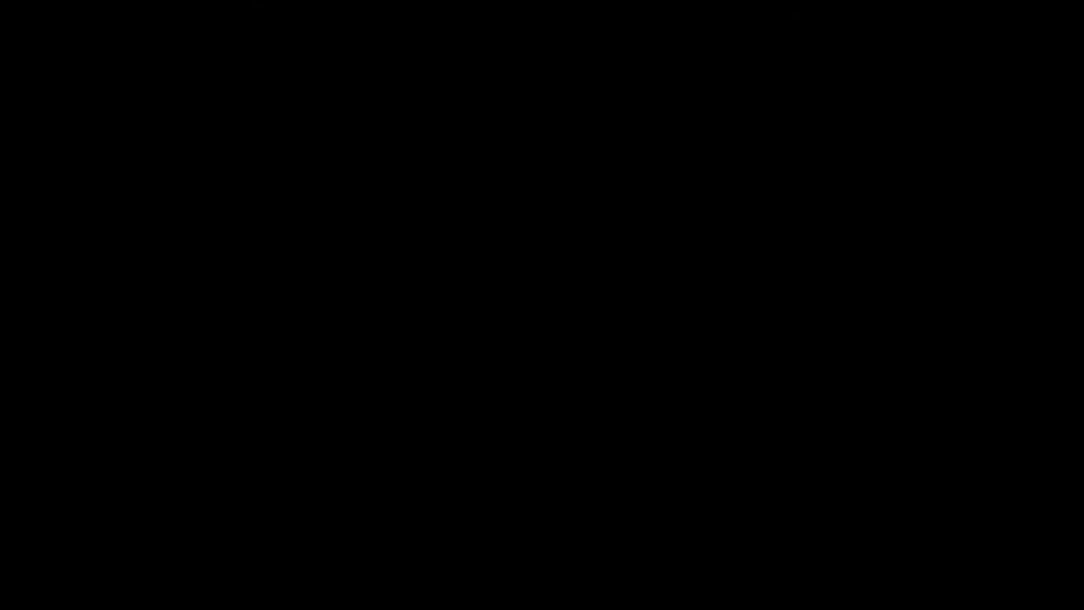
Save the scene as a new version named Dumpster_HP02.ma.
alt+drag(691, 350, 719, 370)
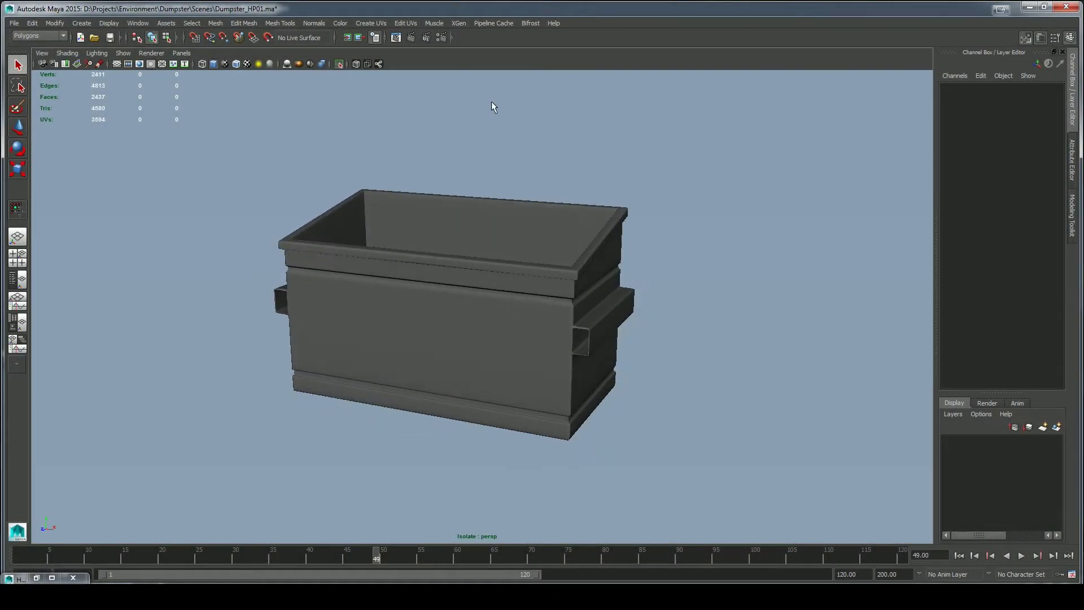
click(14, 22)
click(66, 62)
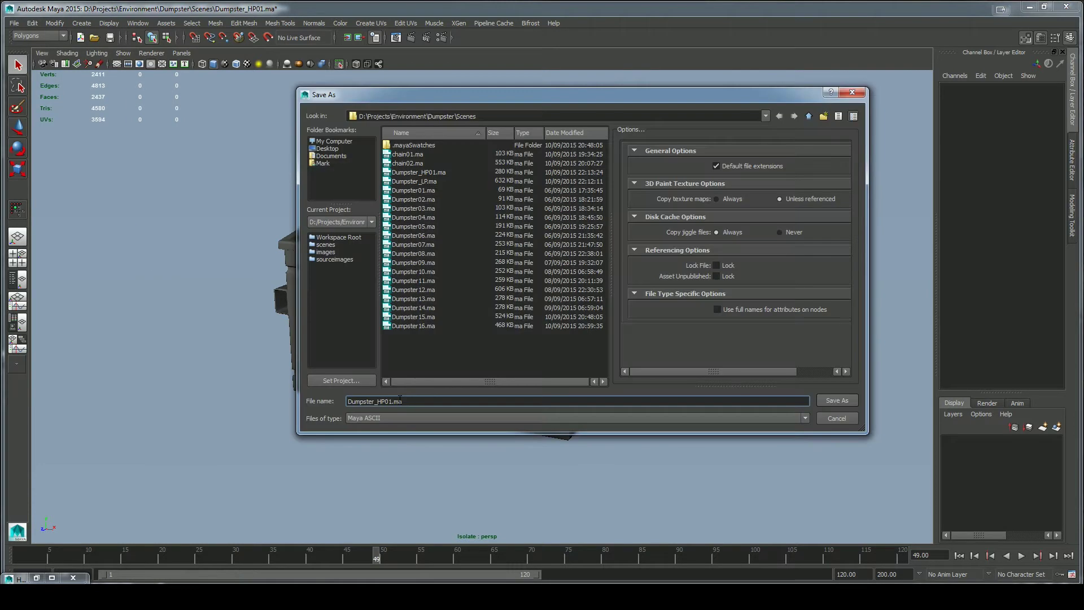
click(828, 403)
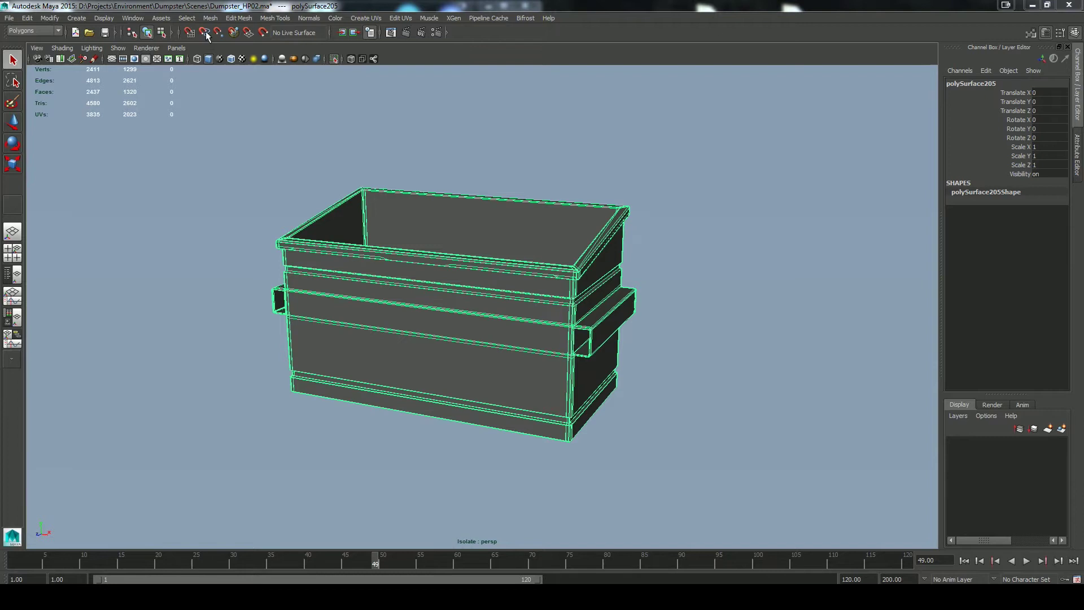
Apply Smooth to the dumpster base mesh and inspect the subdivided result.
click(210, 17)
click(226, 131)
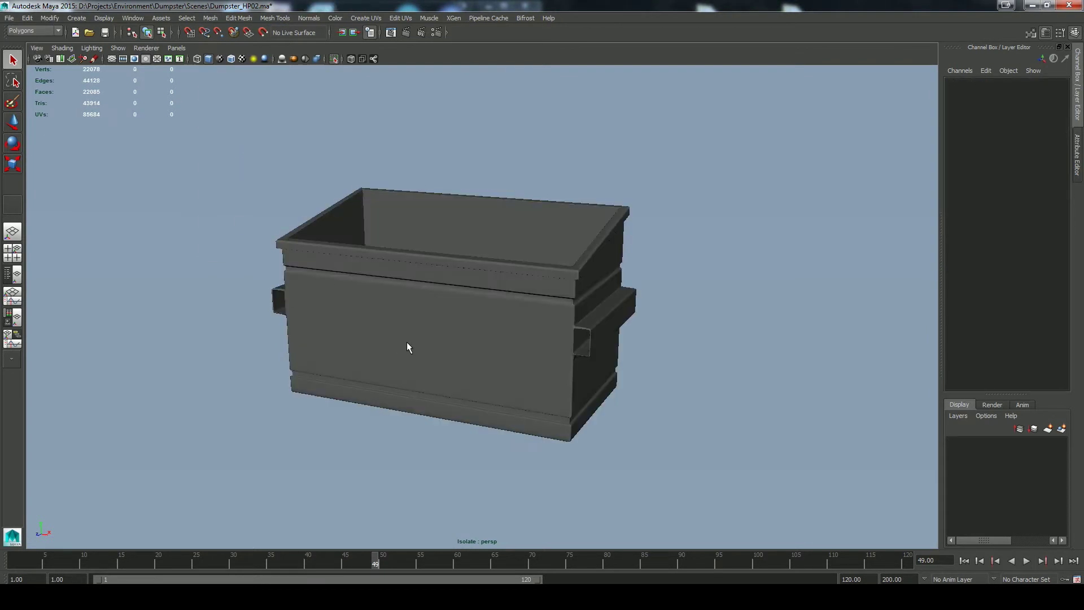
scroll(413, 312, up, 3)
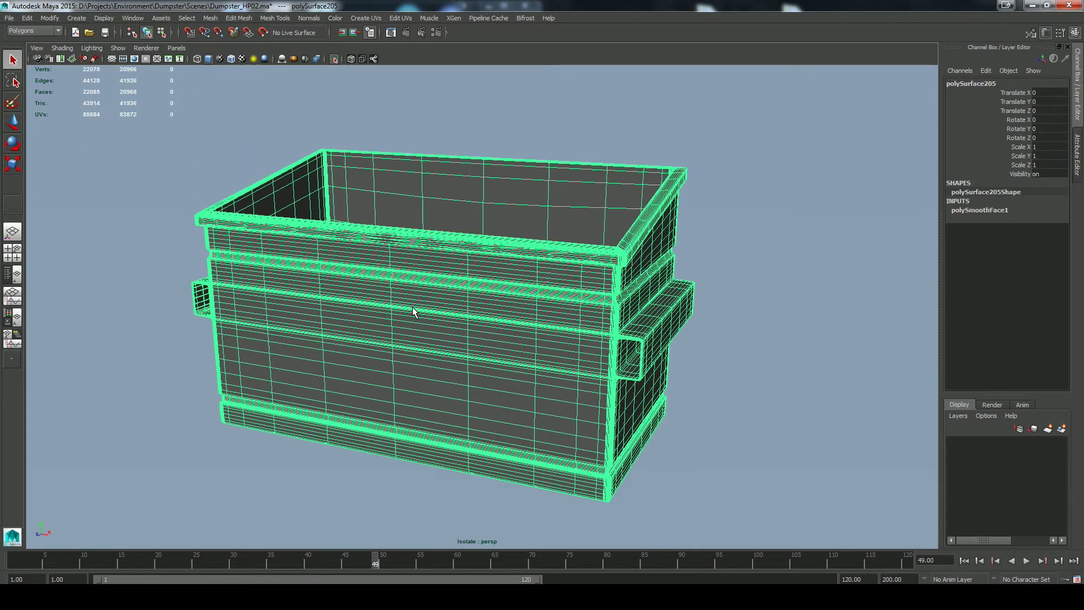
click(155, 382)
alt+middle_drag(714, 402, 682, 382)
alt+drag(683, 382, 512, 373)
Center the pivot of the smoothed dumpster base.
click(527, 421)
key(w)
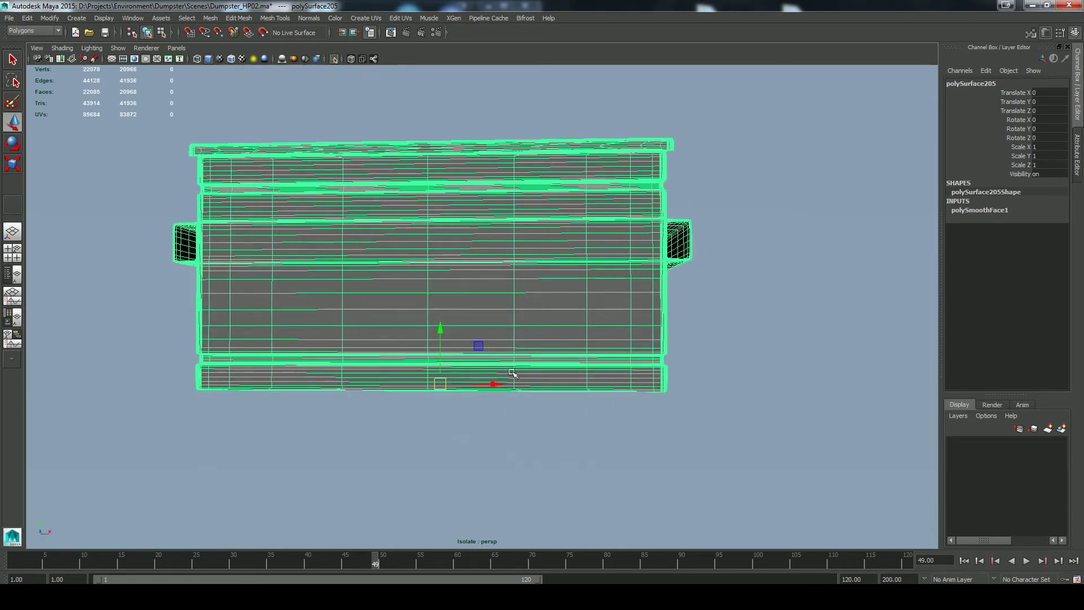
click(210, 18)
mouse_move(56, 18)
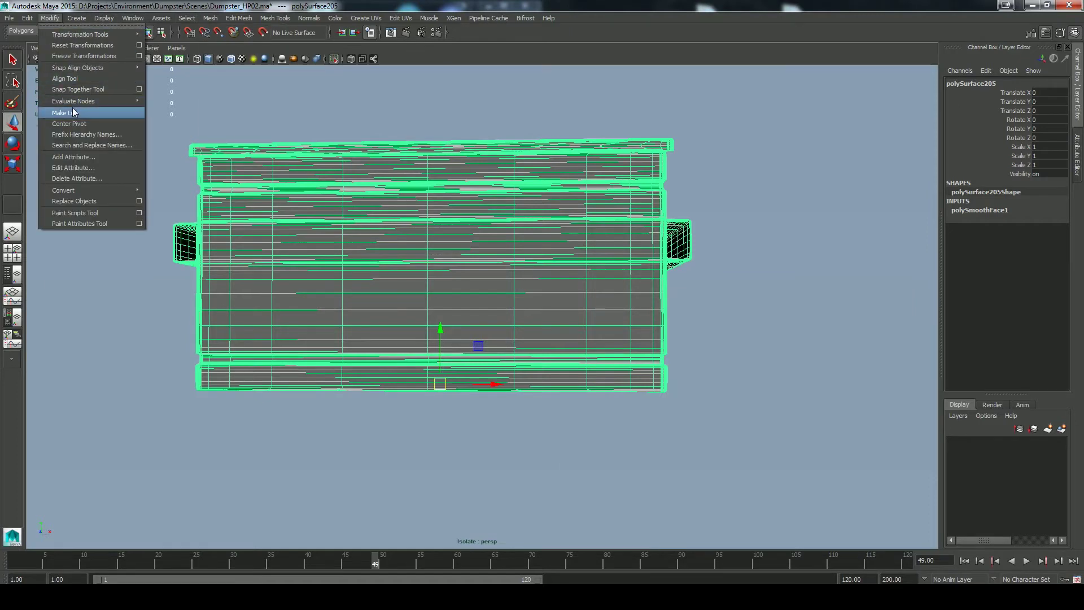
click(71, 124)
Freeze the dumpster base's transformations and delete all construction history.
alt+drag(617, 244, 700, 338)
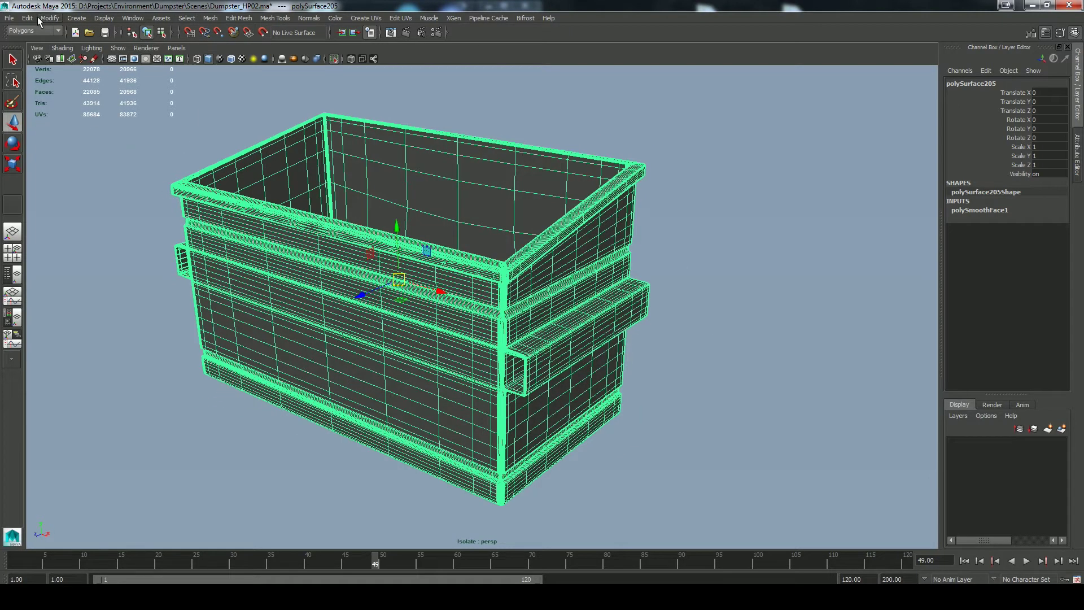
click(111, 59)
alt+drag(395, 316, 316, 293)
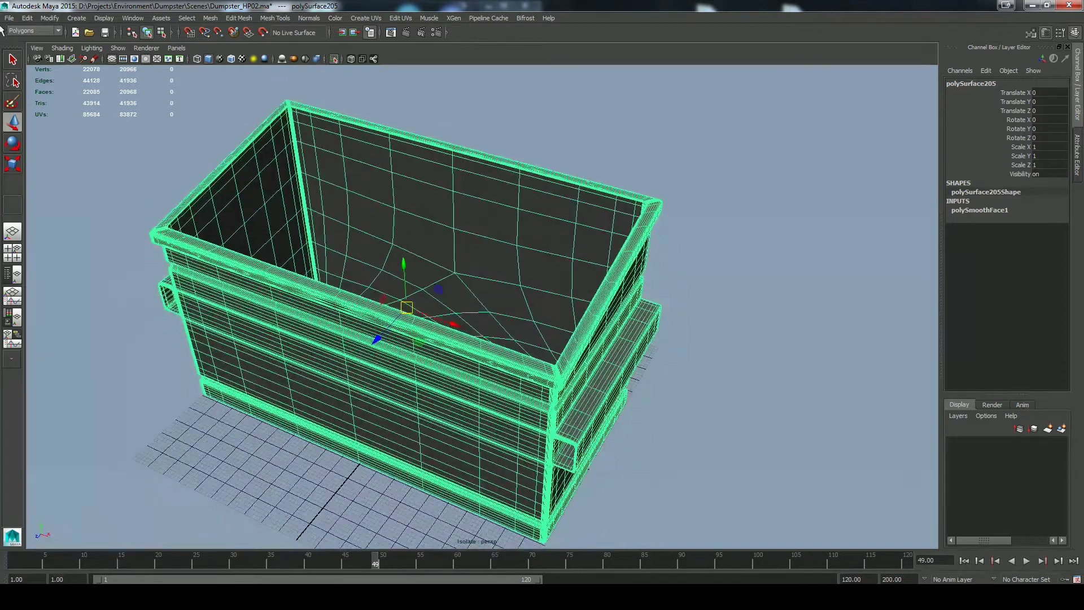
click(56, 17)
mouse_move(27, 18)
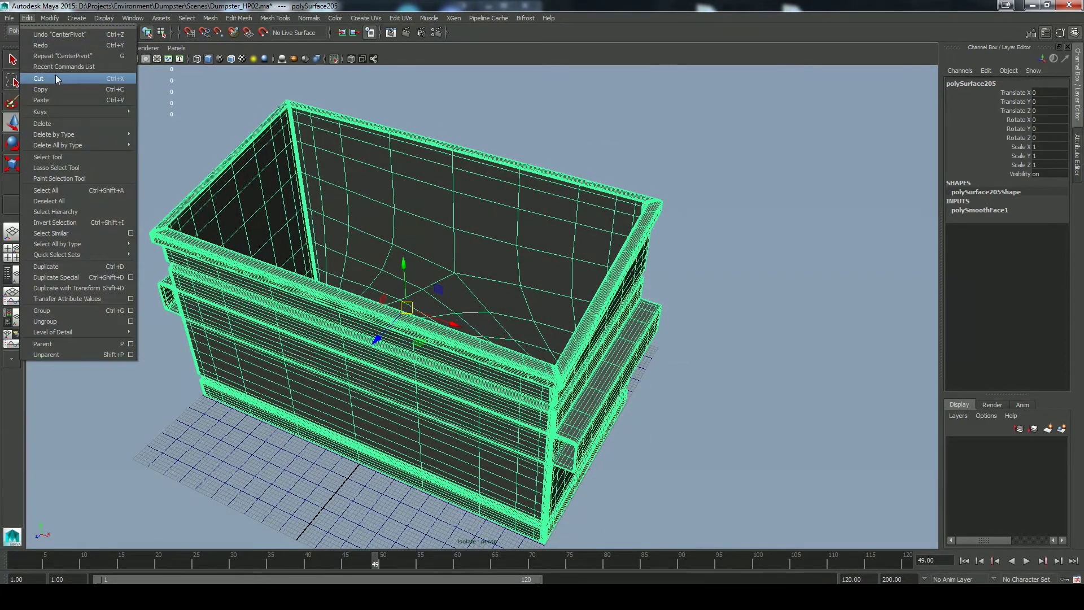
click(69, 54)
click(27, 18)
mouse_move(84, 145)
click(169, 152)
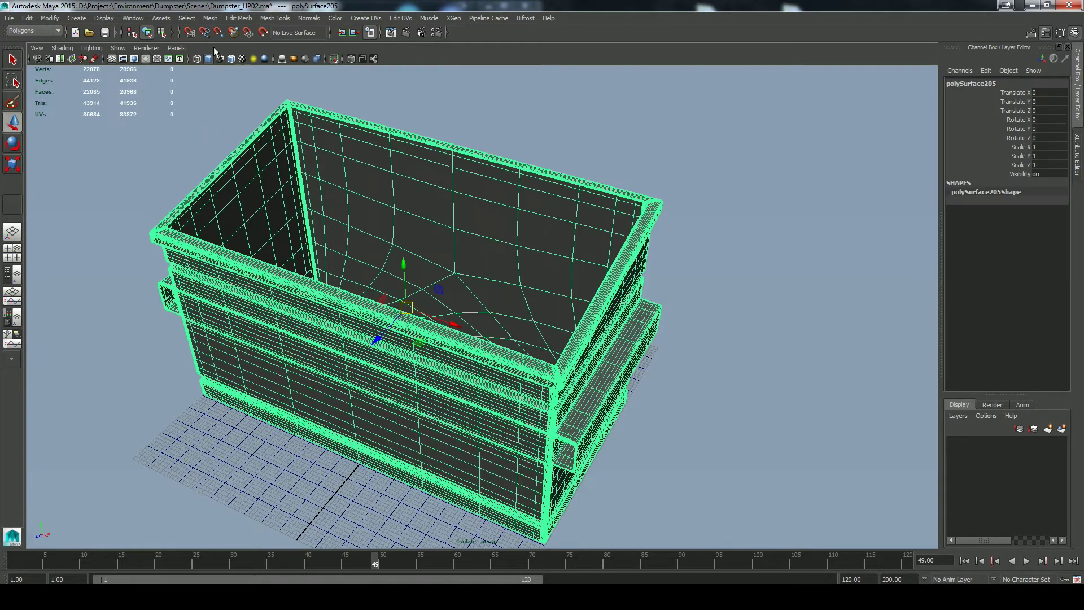
Triangulate the smoothed dumpster base mesh.
click(210, 18)
click(231, 144)
click(171, 168)
alt+drag(169, 179, 356, 294)
Export the triangulated dumpster base as an OBJ file in the Scenes folder, with a file name ending in HP01.
click(387, 305)
click(9, 18)
click(44, 145)
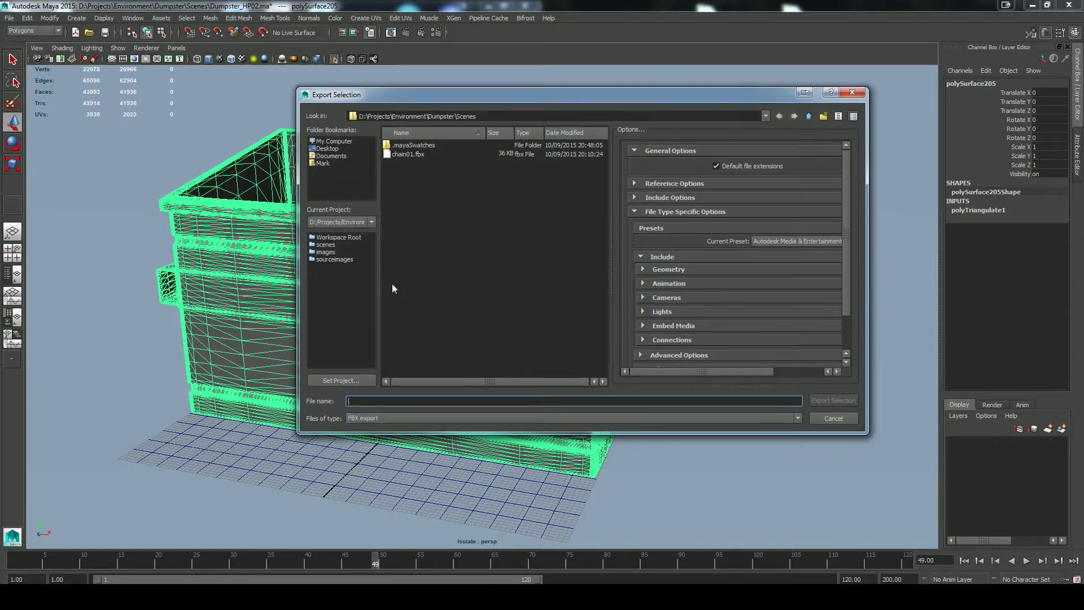
click(392, 417)
click(376, 488)
click(361, 401)
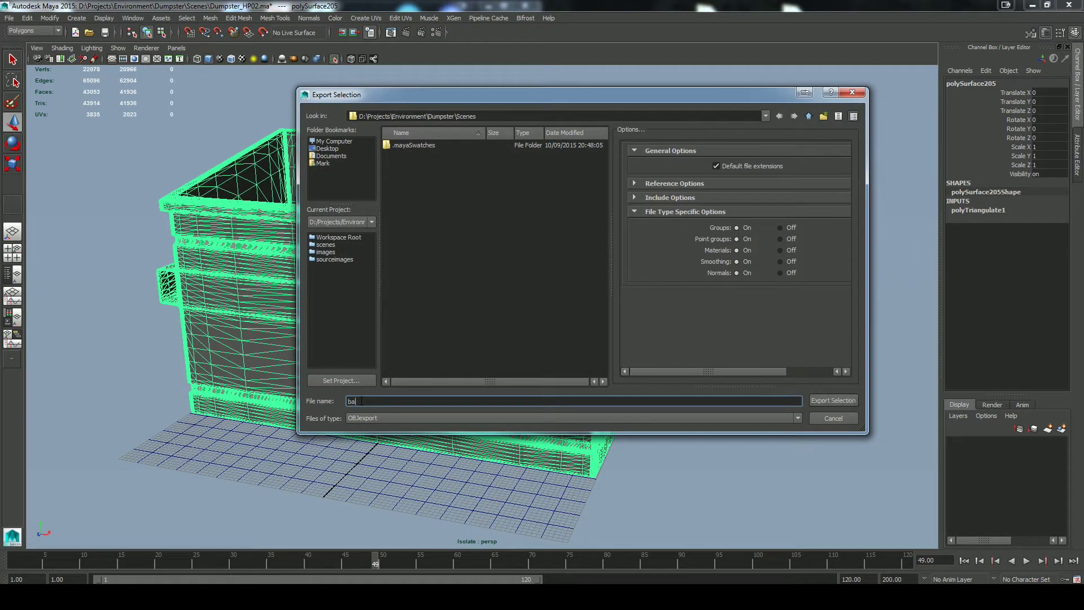
text(HP01)
click(829, 400)
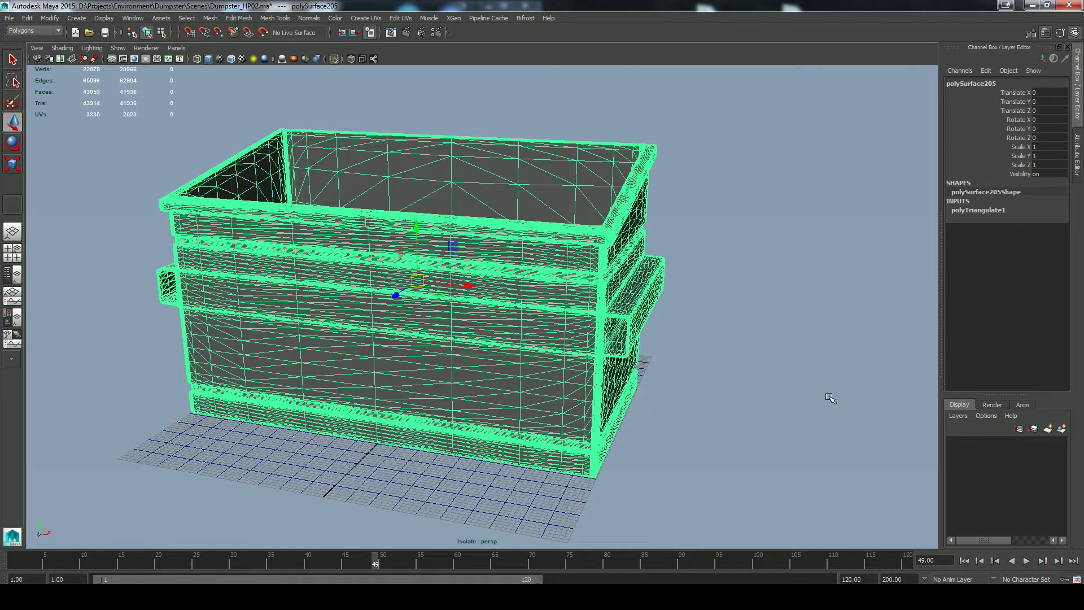
Open the low-poly dumpster scene from the project's Scenes folder.
click(17, 17)
click(24, 44)
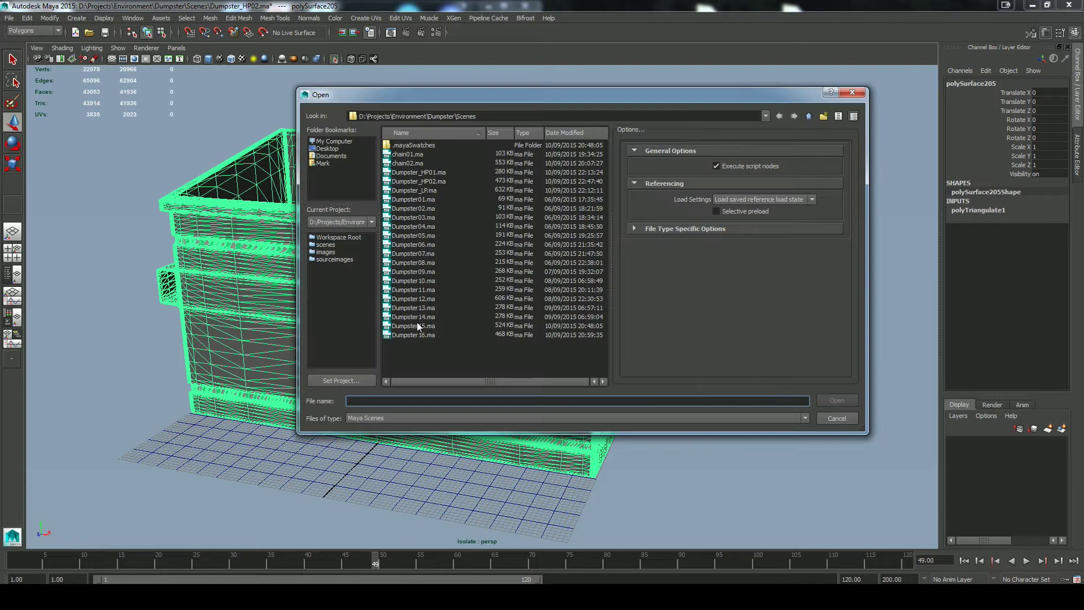
double_click(443, 208)
click(542, 299)
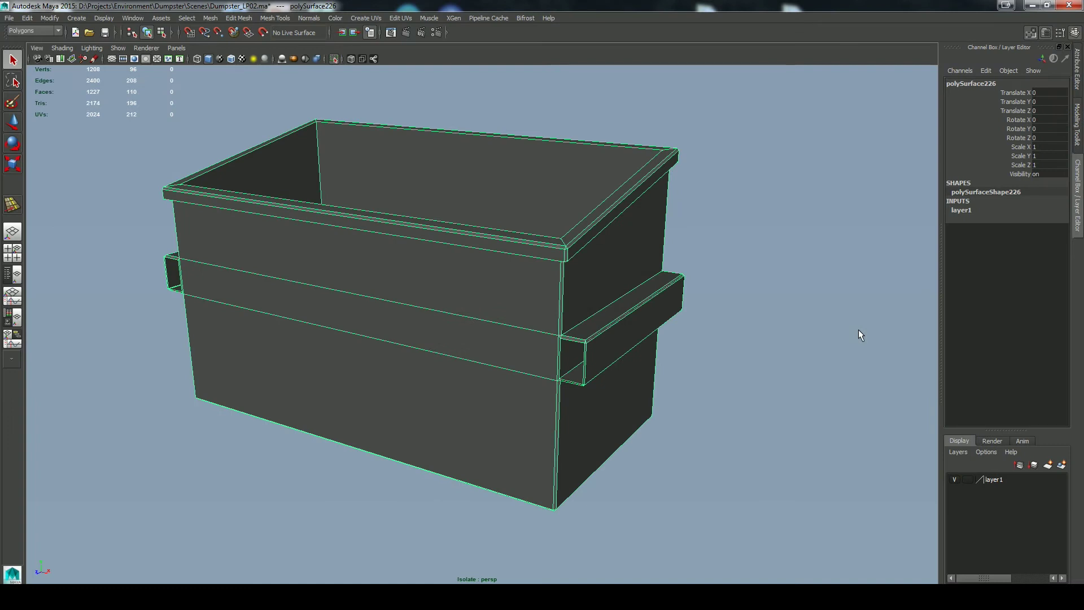
Examine the low-poly dumpster's bevelled corners and its checker texture on all sides, with textured display on only for the check.
alt+drag(685, 403, 616, 423)
alt+right_drag(615, 424, 681, 358)
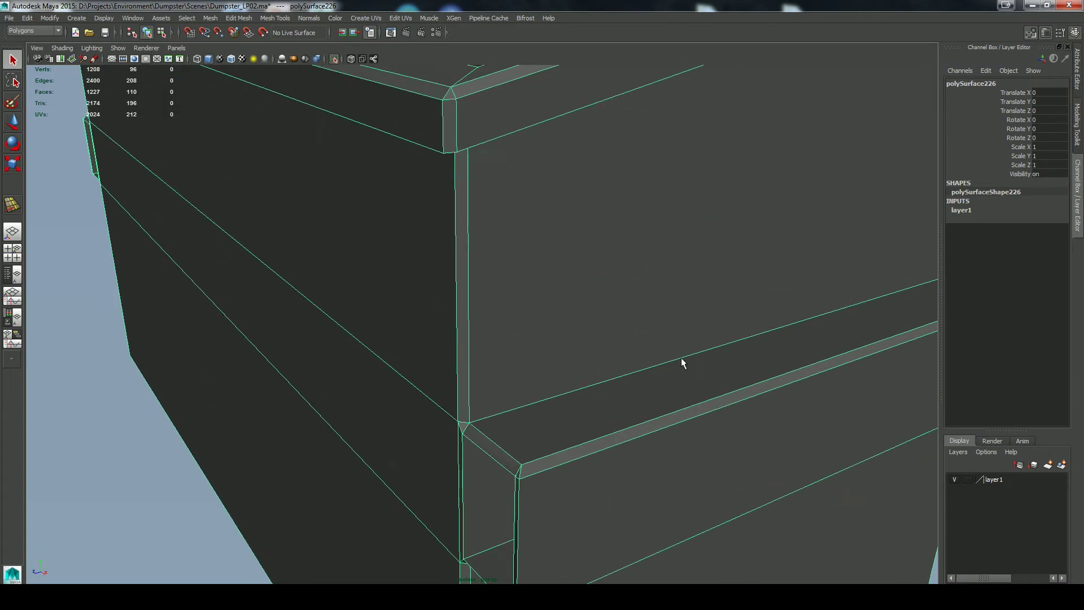
alt+drag(680, 357, 707, 373)
alt+right_drag(706, 373, 538, 350)
alt+drag(580, 340, 604, 334)
click(242, 59)
alt+right_drag(472, 197, 395, 231)
alt+drag(395, 231, 271, 204)
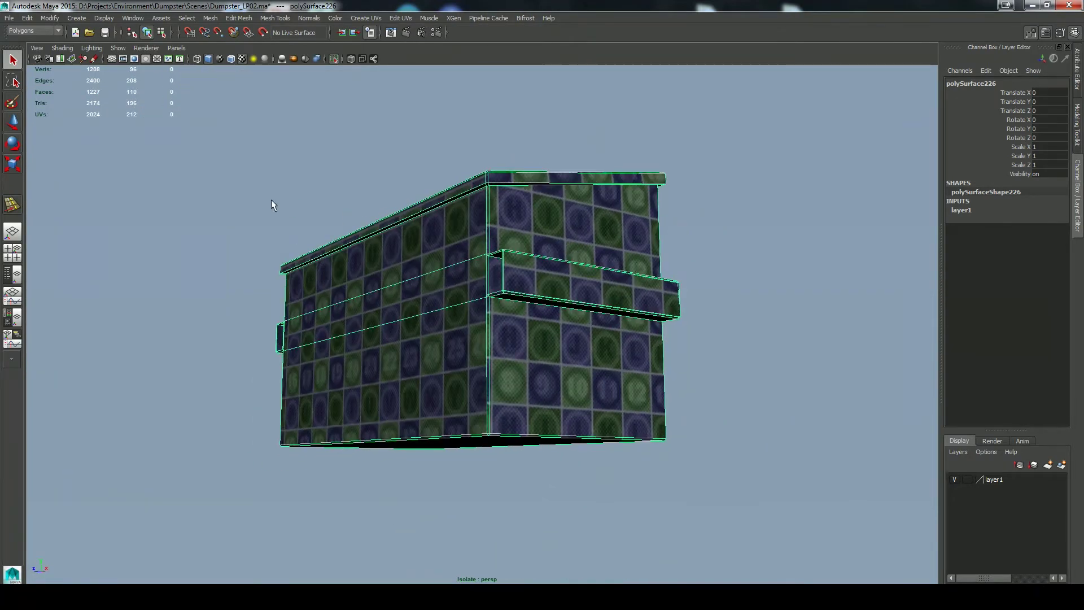
alt+right_drag(271, 204, 365, 338)
alt+drag(260, 175, 335, 255)
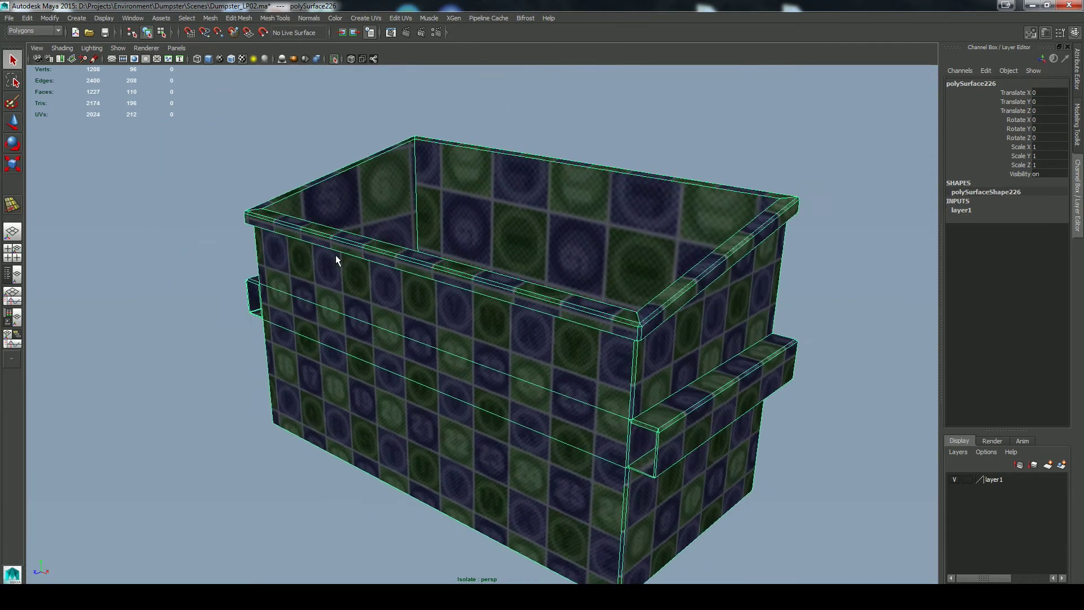
click(240, 59)
Detach the polygon display options as a floating window beside the low-poly dumpster.
click(104, 18)
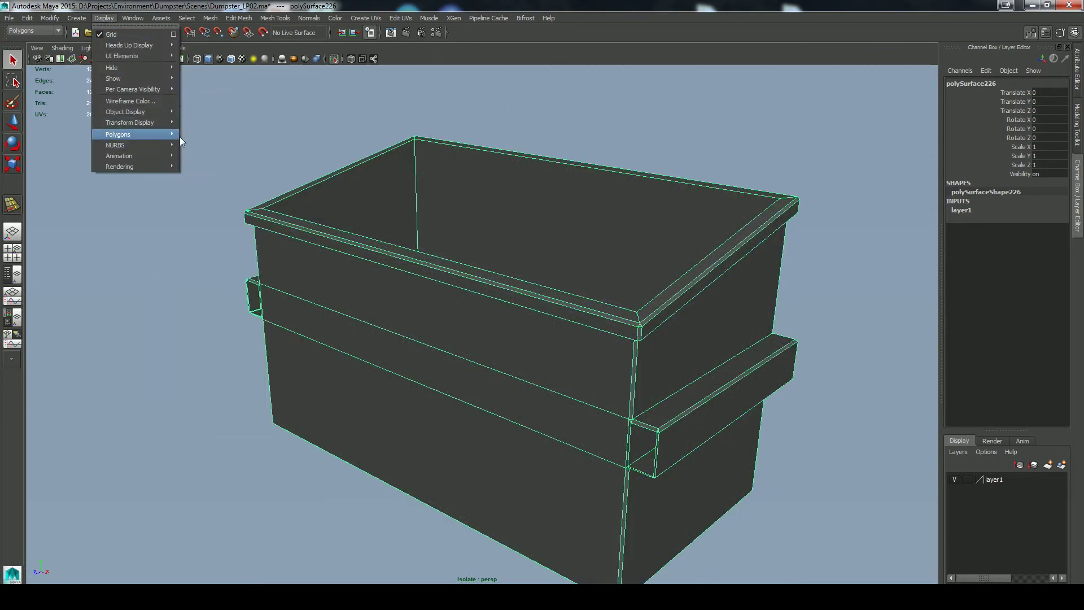
click(205, 137)
drag(233, 120, 99, 181)
alt+middle_drag(370, 310, 410, 203)
alt+drag(409, 199, 343, 254)
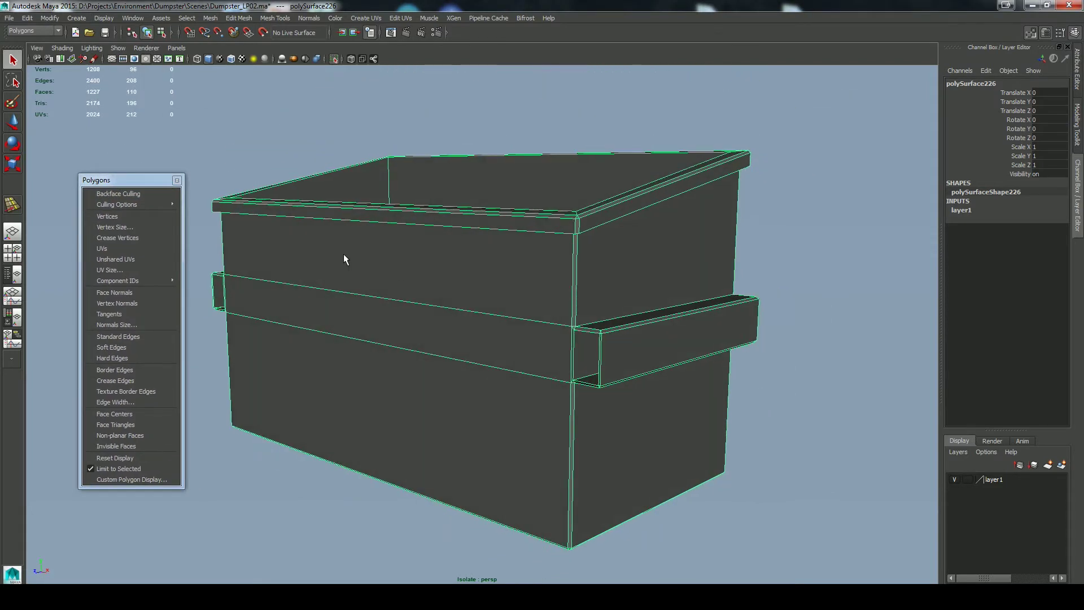
Compare the hard-edge, standard-edge and soft-edge displays on the low-poly dumpster.
click(127, 360)
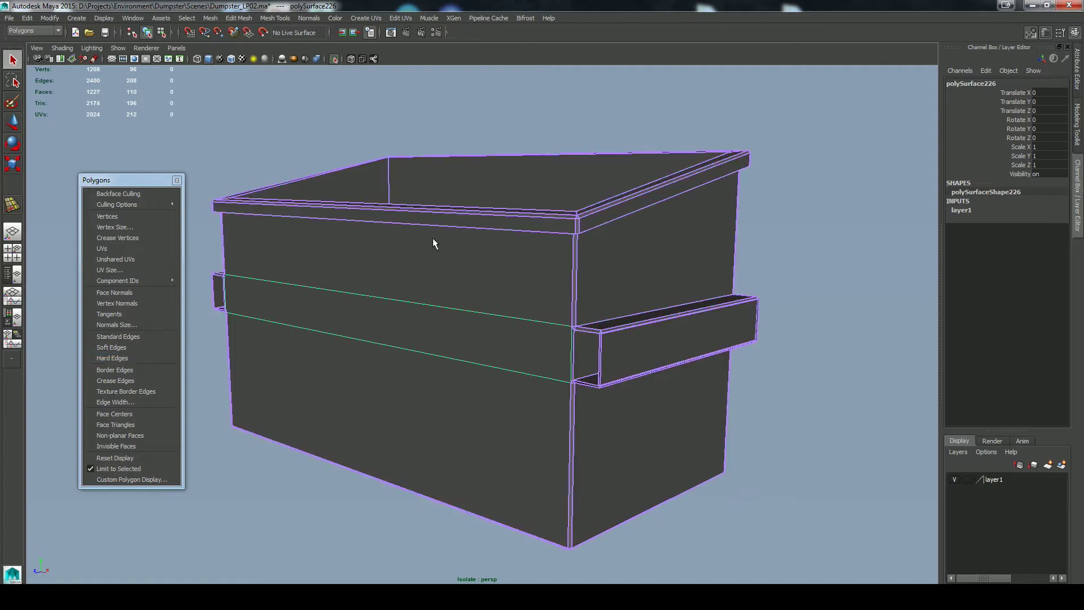
click(122, 337)
click(107, 347)
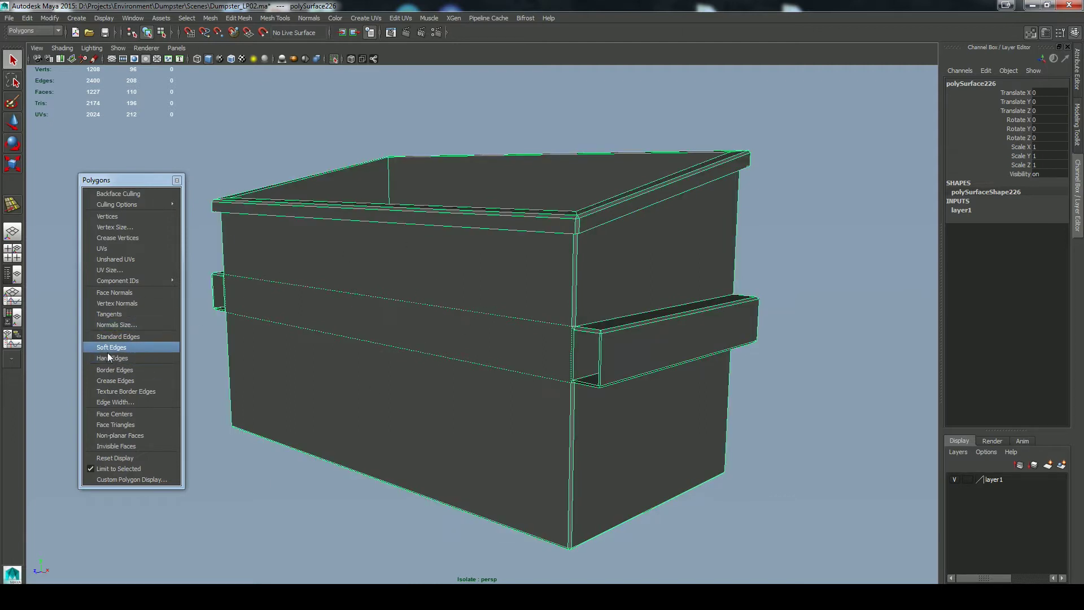
alt+drag(371, 263, 421, 320)
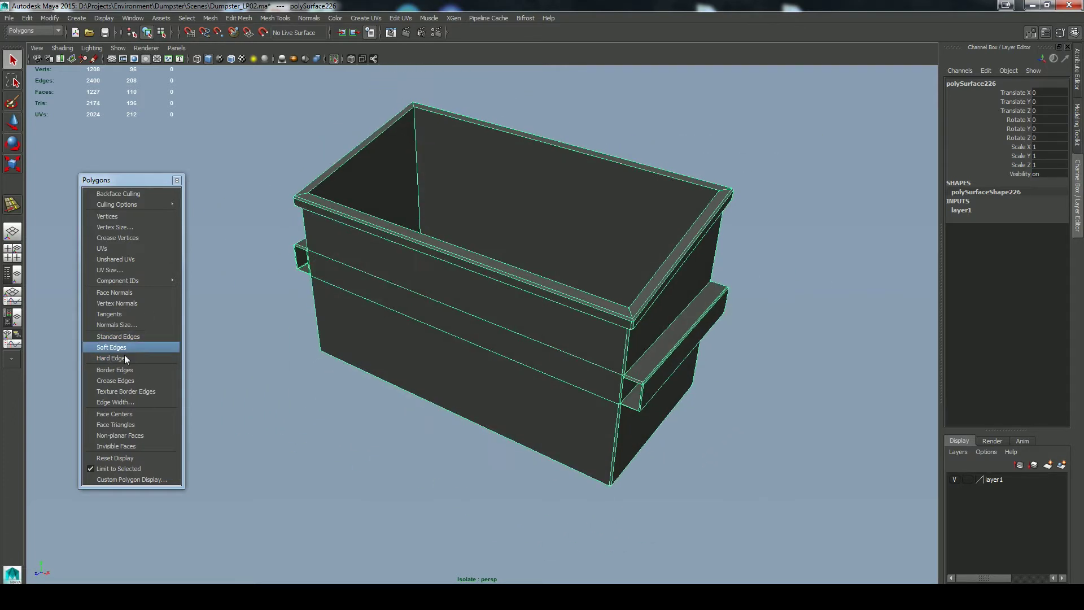
Display the dumpster's texture border edges and increase their edge width above 2.00.
click(118, 390)
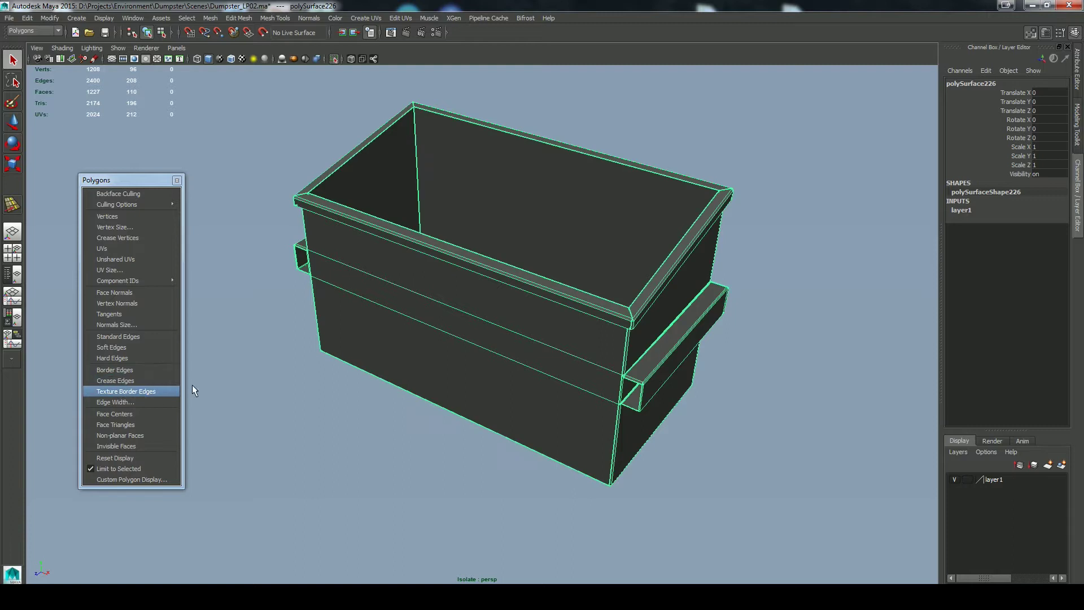
alt+right_drag(345, 395, 432, 404)
scroll(433, 405, up, 2)
click(130, 401)
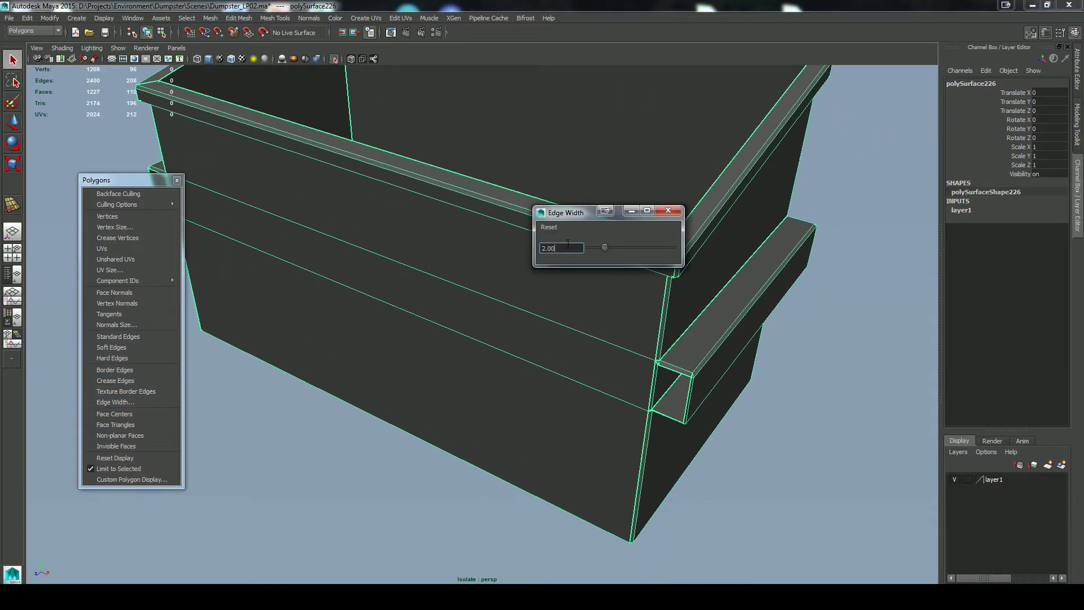
drag(611, 248, 631, 248)
click(668, 210)
Examine the thickened texture borders around the dumpster's rim, corners and side arms, and turn their display off.
alt+drag(849, 266, 813, 258)
alt+middle_drag(598, 225, 526, 324)
alt+drag(556, 277, 621, 334)
alt+right_drag(496, 237, 434, 217)
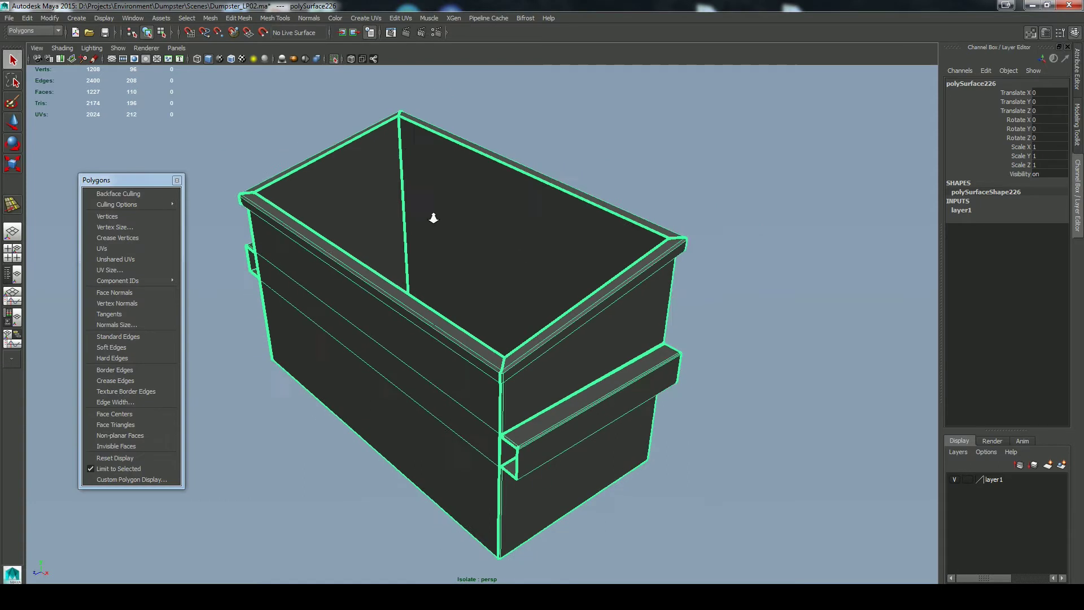
alt+drag(433, 218, 395, 187)
click(119, 391)
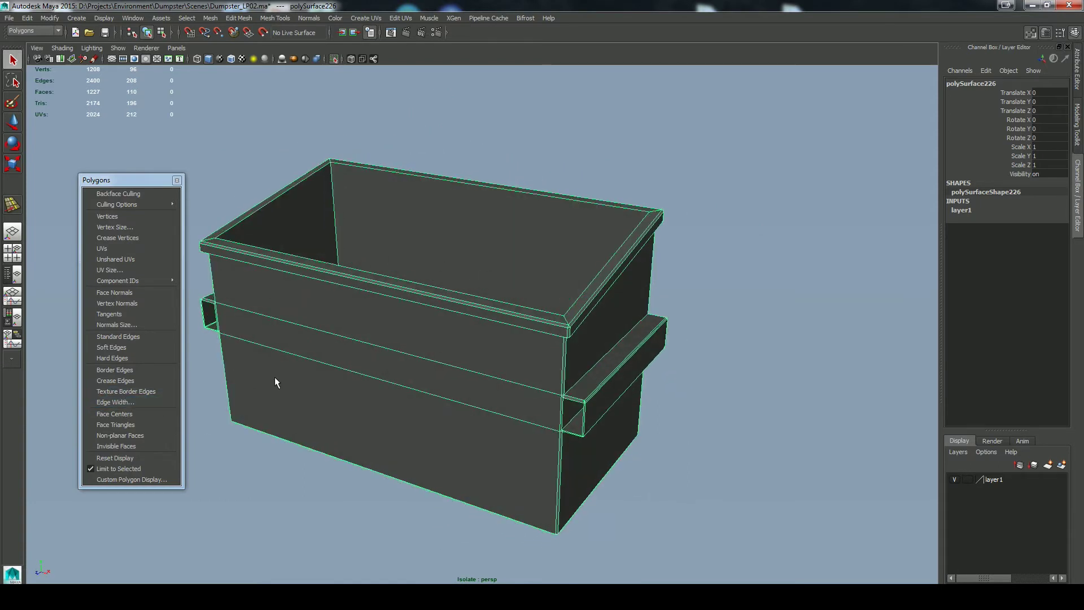
Soften all edges of the low-poly dumpster and return to object mode.
alt+middle_drag(292, 281, 339, 255)
right_click(359, 253)
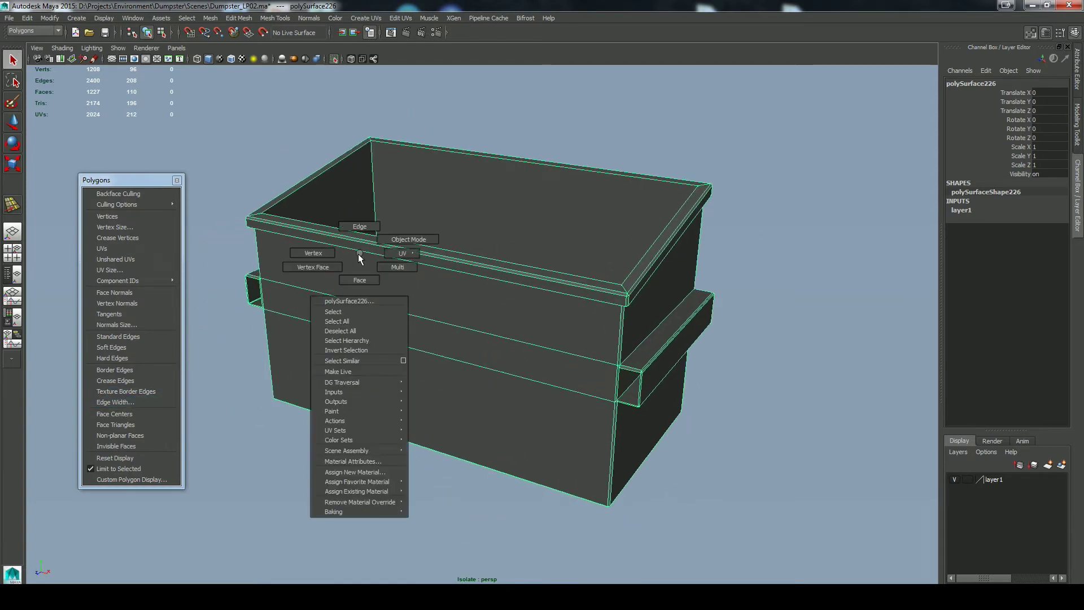
right_drag(358, 255, 359, 226)
drag(296, 189, 733, 515)
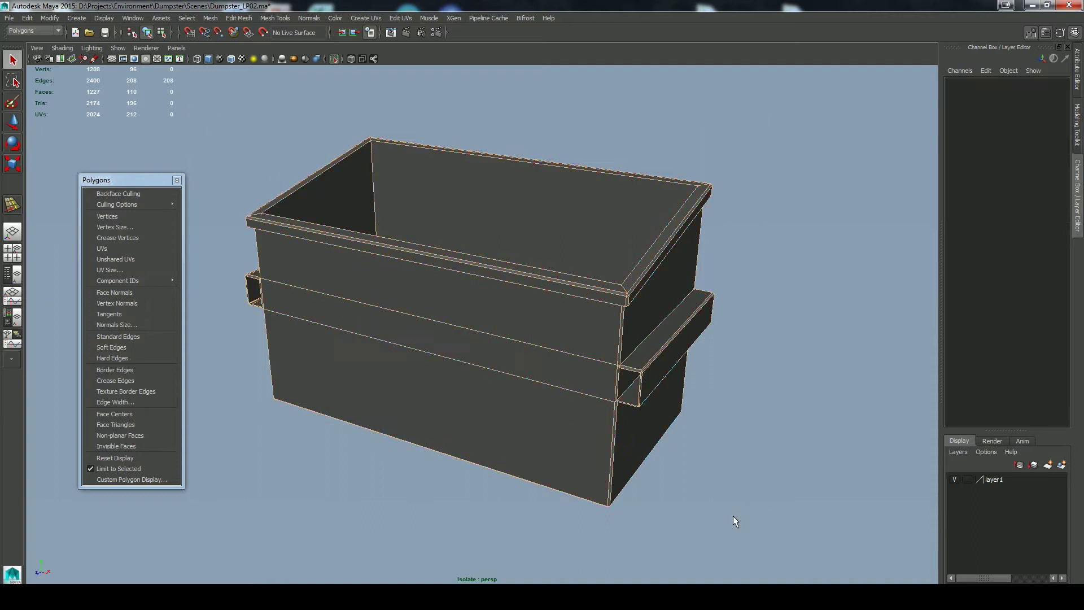
click(308, 20)
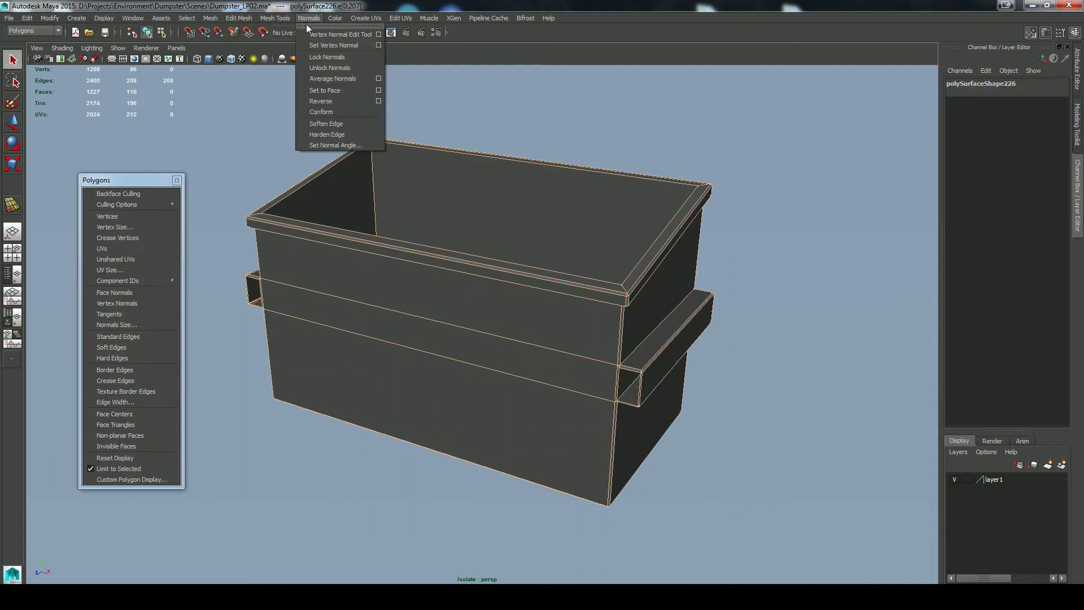
click(325, 130)
right_drag(345, 286, 367, 274)
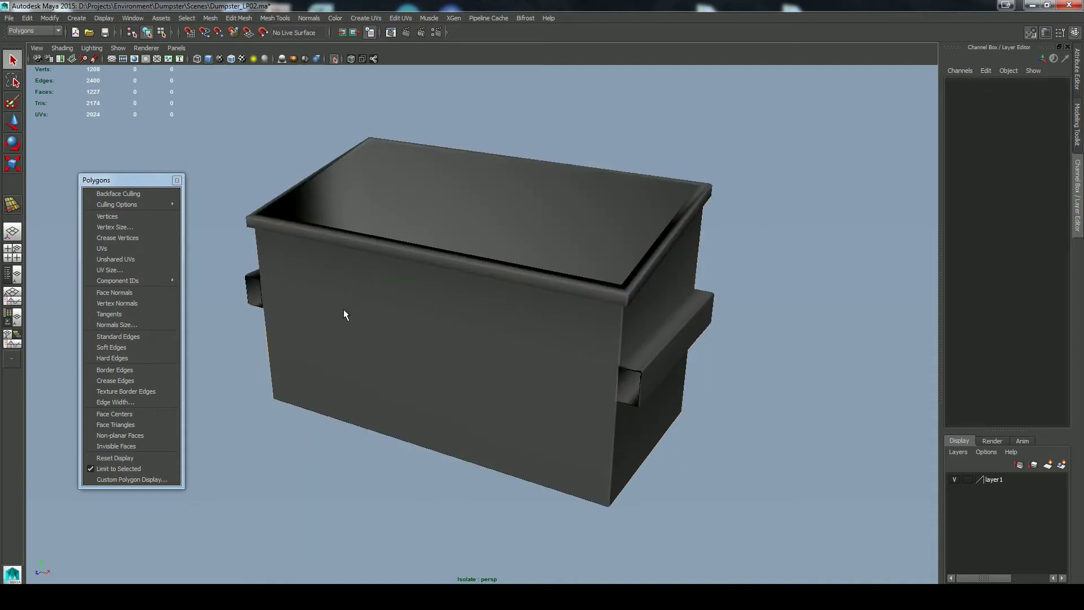
Show the texture border edges again and select sample border edges at the dumpster's corner and side arm.
click(115, 392)
right_drag(545, 300, 516, 294)
click(620, 334)
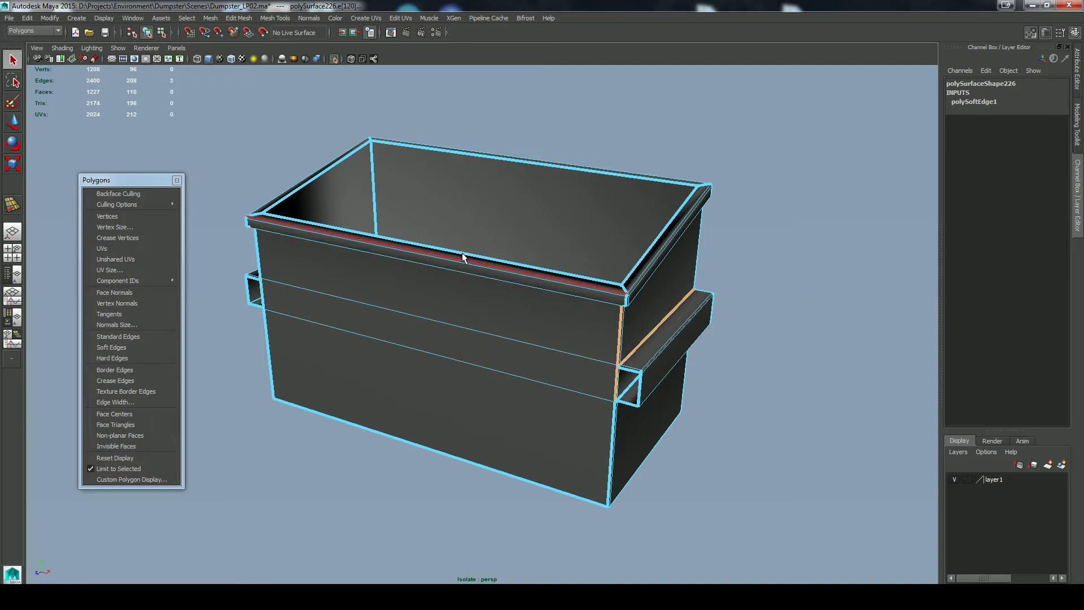
Leave edge selection and select the whole low-poly dumpster in object mode.
alt+drag(690, 313, 573, 350)
right_drag(639, 329, 649, 332)
right_drag(635, 320, 683, 305)
click(767, 309)
alt+drag(767, 309, 605, 266)
click(583, 277)
click(584, 282)
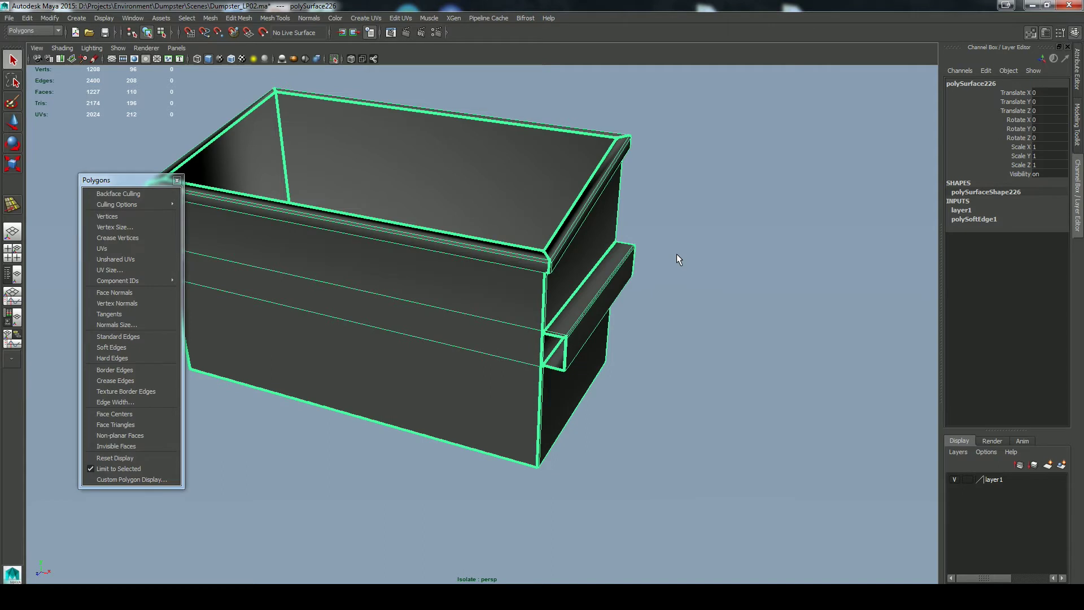
Show the command line, open the Script Editor and enlarge its window.
key(space)
drag(874, 268, 829, 255)
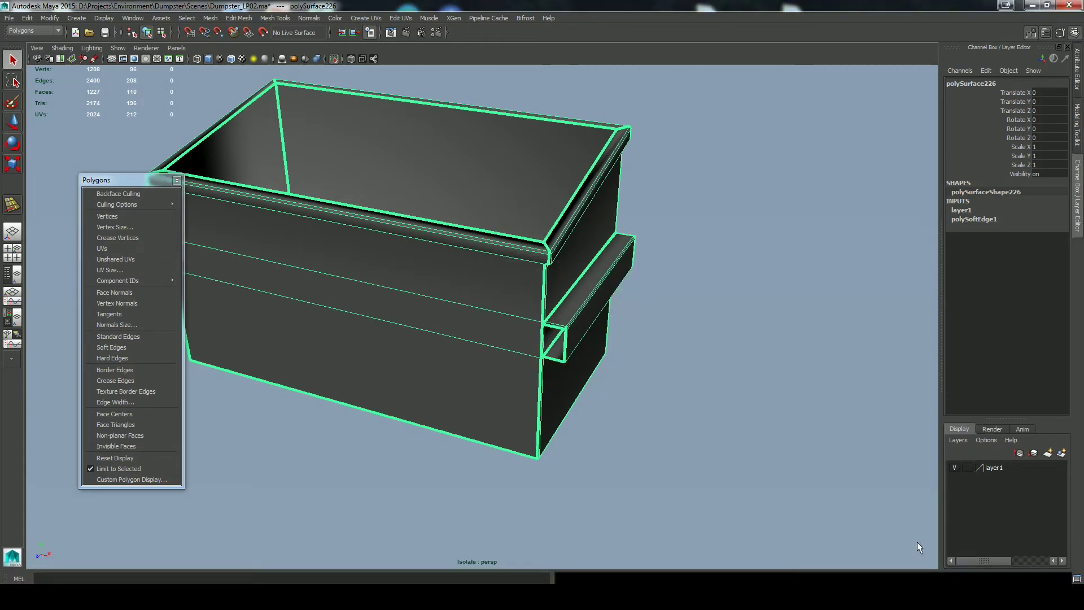
click(1076, 579)
drag(568, 216, 448, 110)
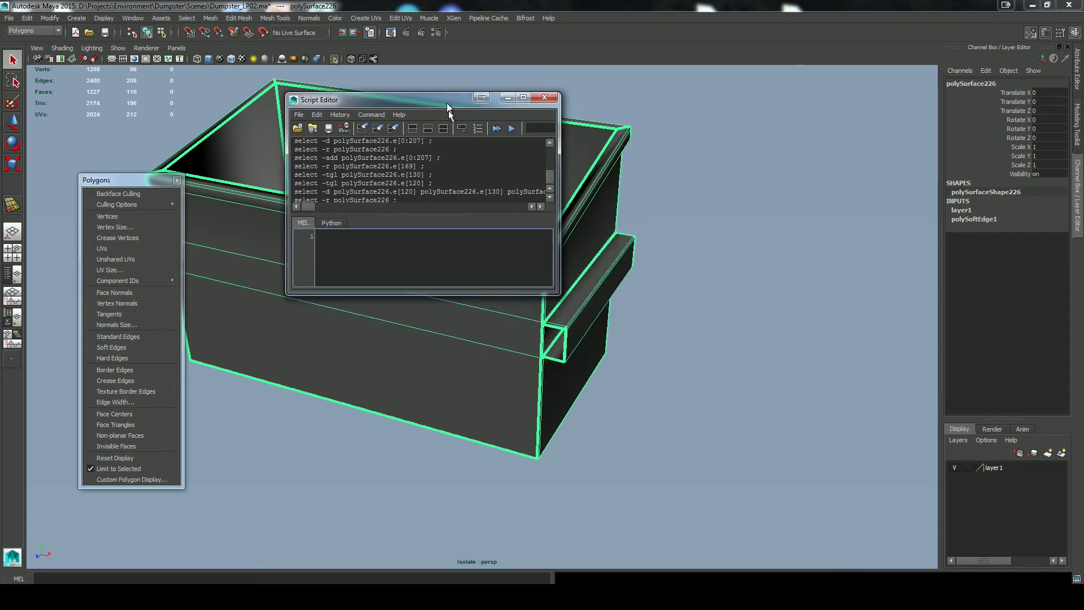
drag(561, 294, 708, 499)
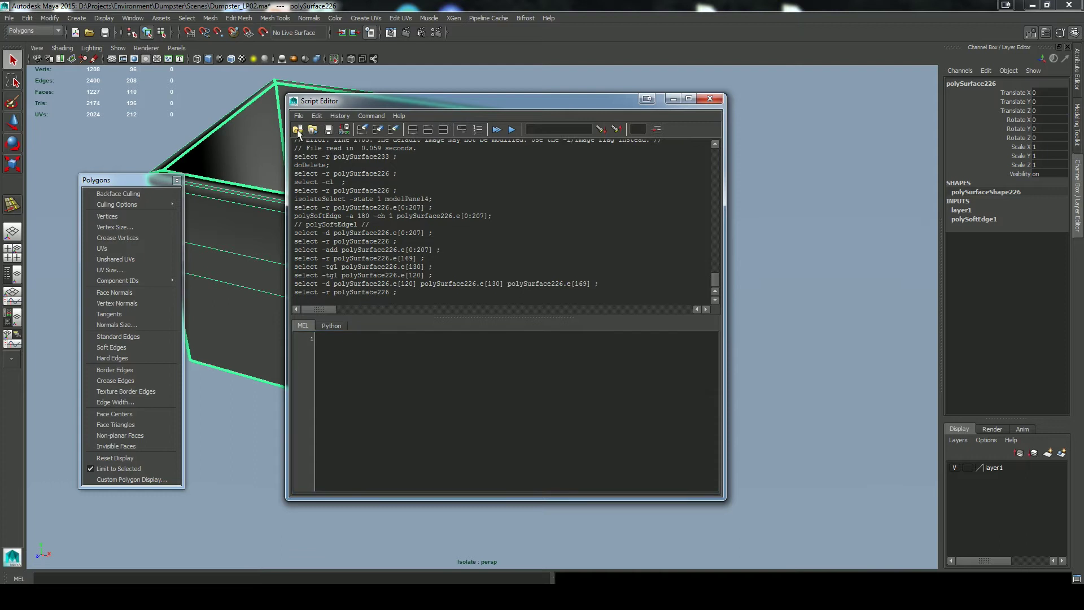
Load the script UVShellHardEdge.mel from D:\Projects and enlarge the code area to show the full script.
click(298, 130)
click(327, 252)
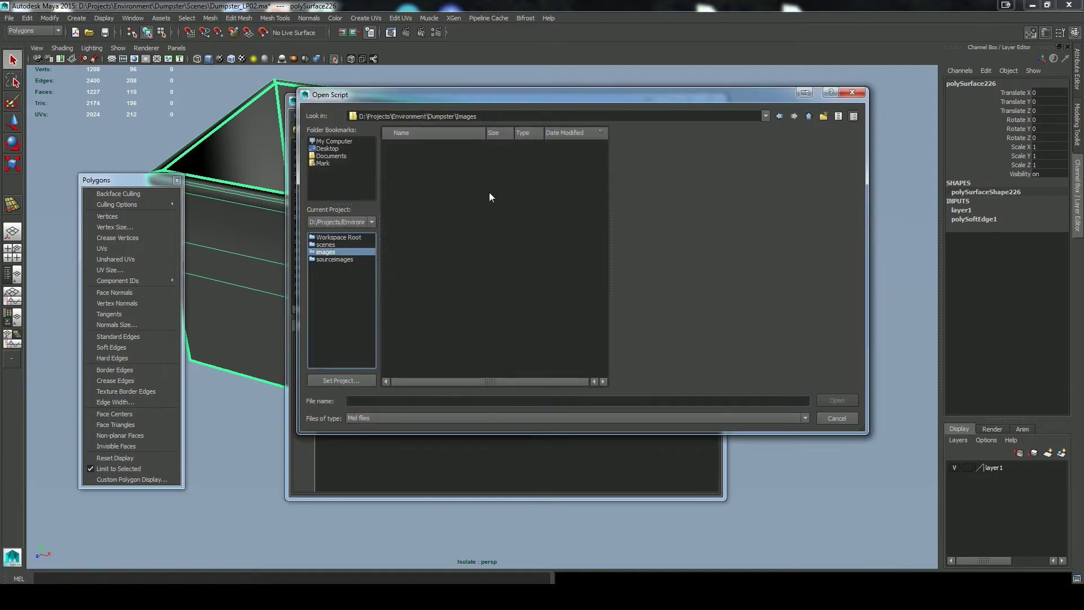
click(807, 116)
click(807, 116)
click(807, 116)
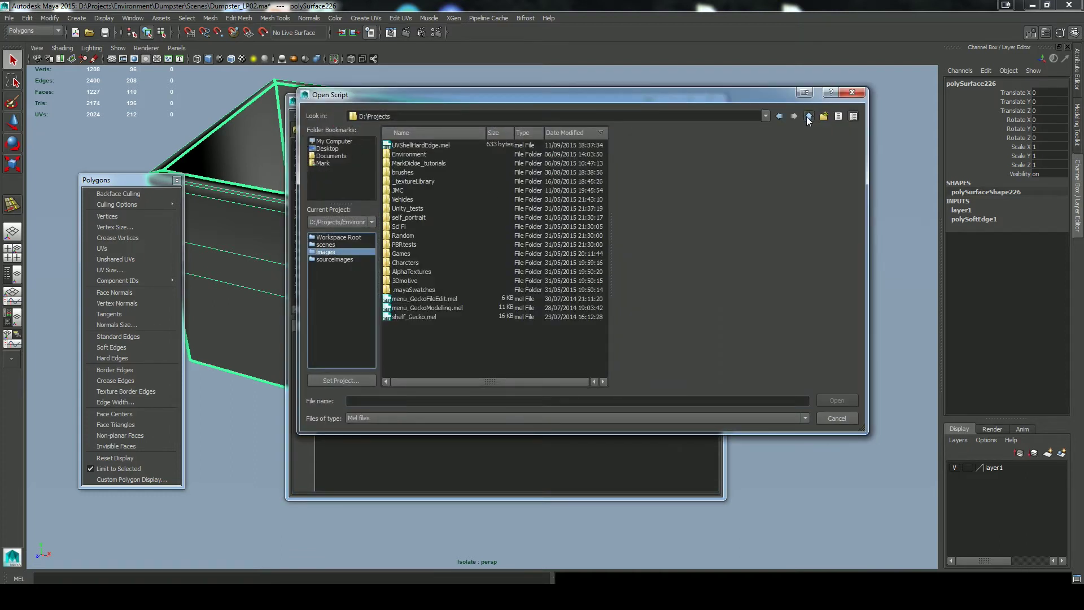
click(405, 145)
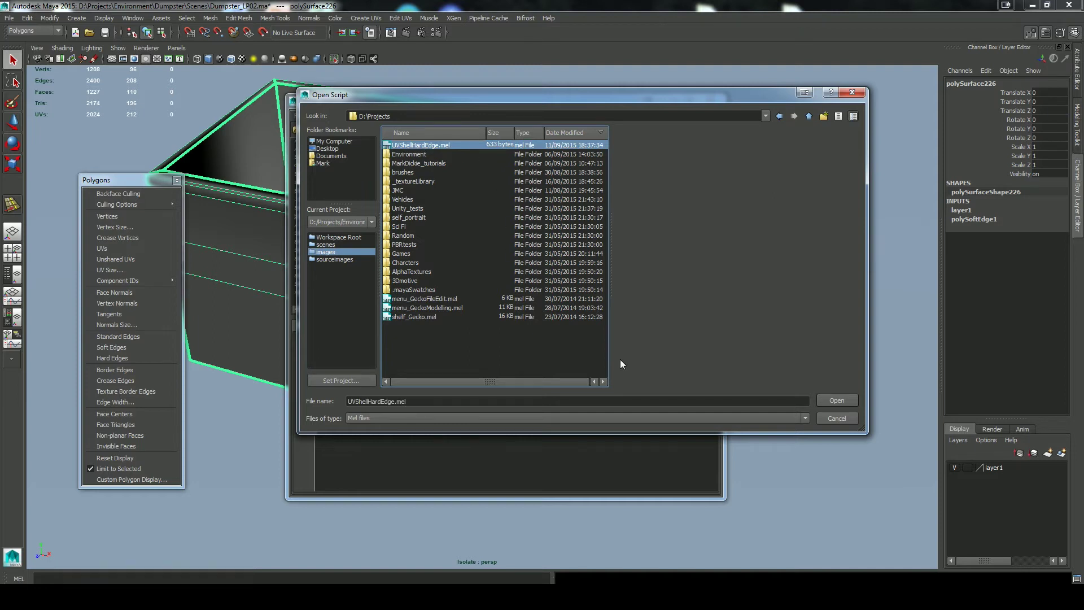
click(837, 400)
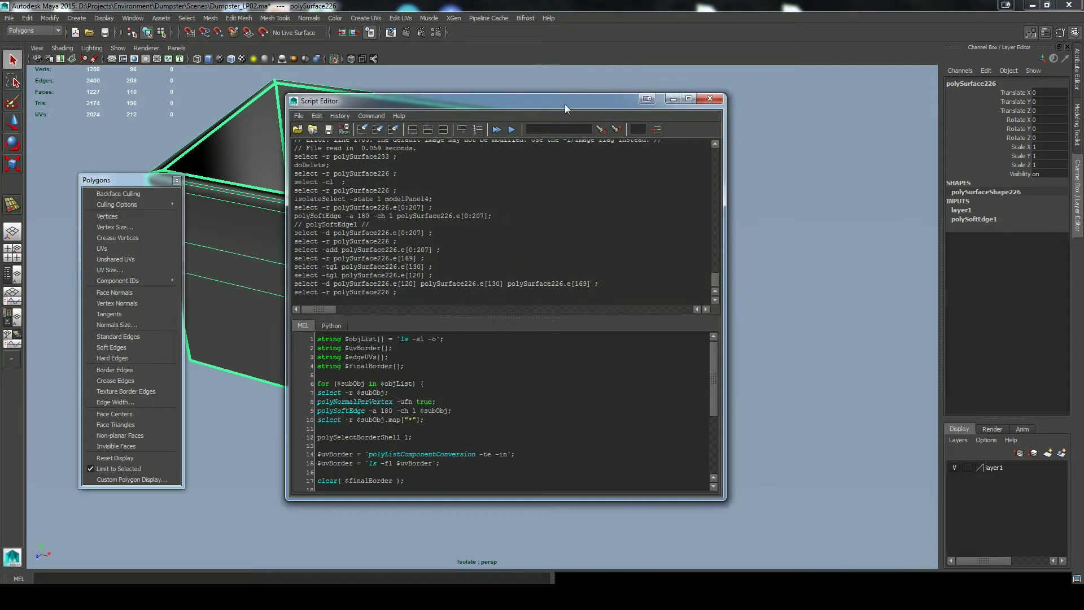
drag(478, 317, 484, 153)
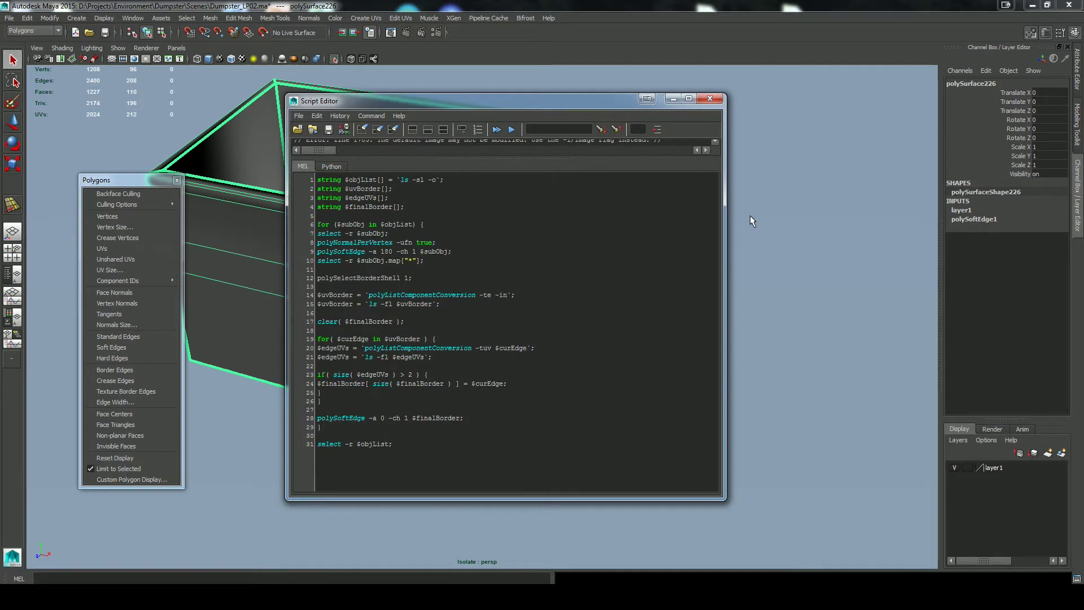
Show the shelves and add the full UV shell hard edge script to the Custom shelf.
click(672, 100)
key(space)
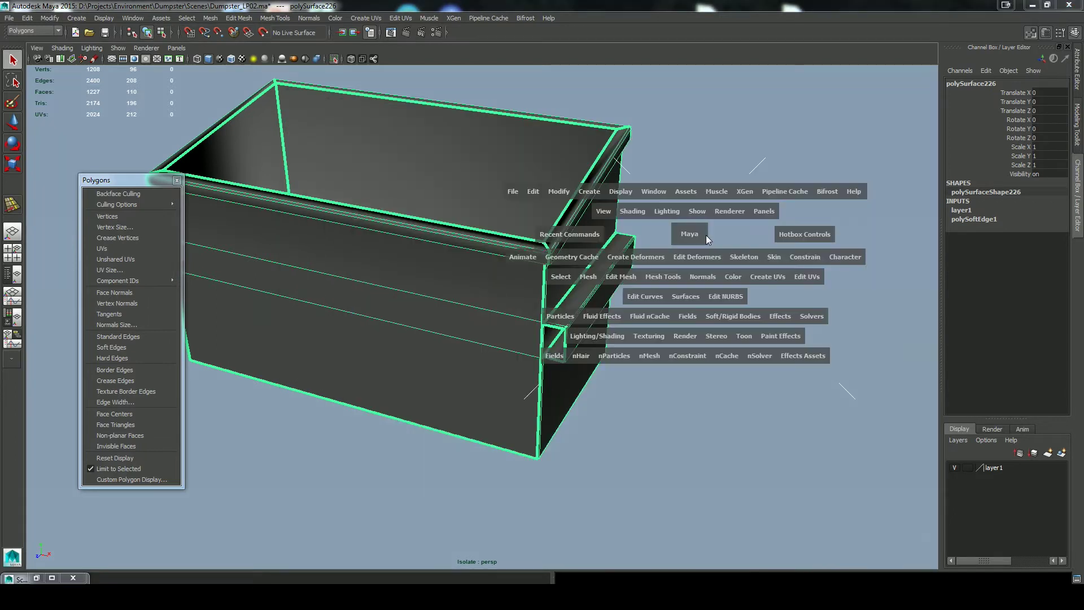
click(864, 240)
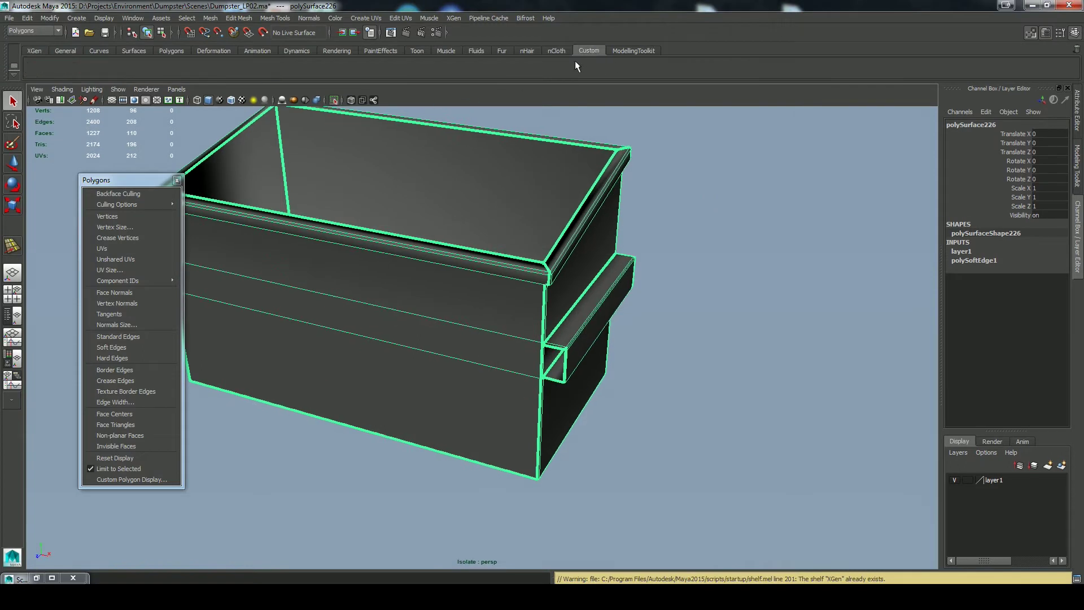
click(36, 577)
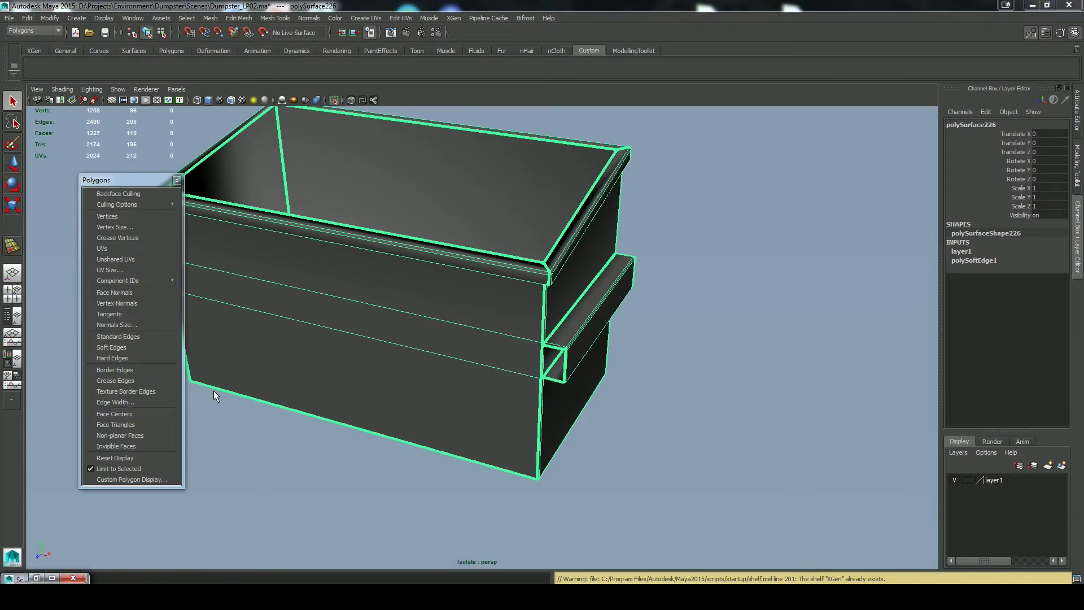
click(36, 578)
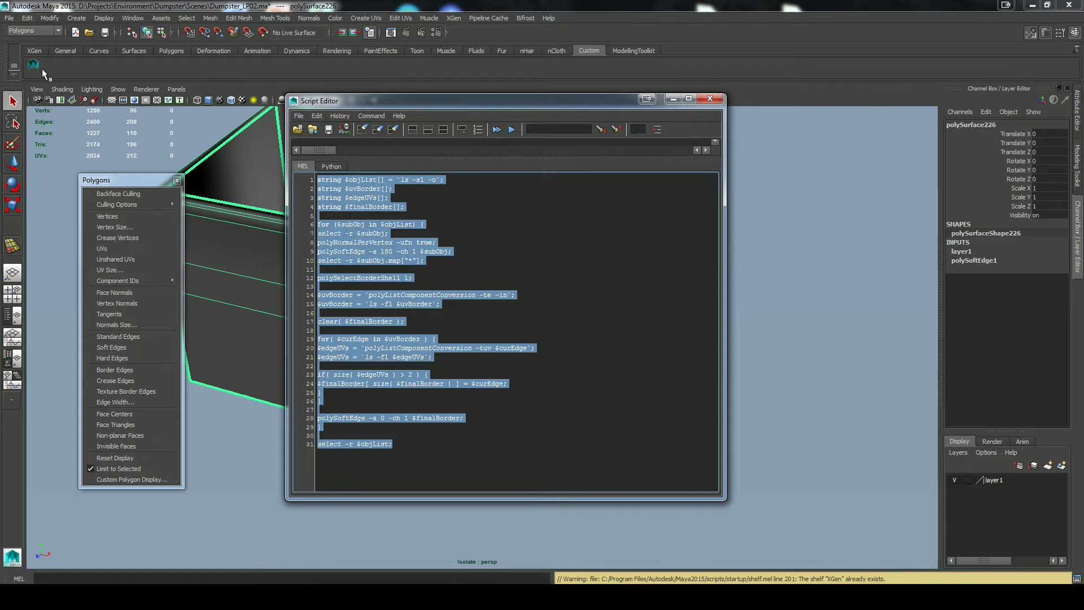
Put the Script Editor away and reselect the low-poly dumpster in the viewport.
click(569, 270)
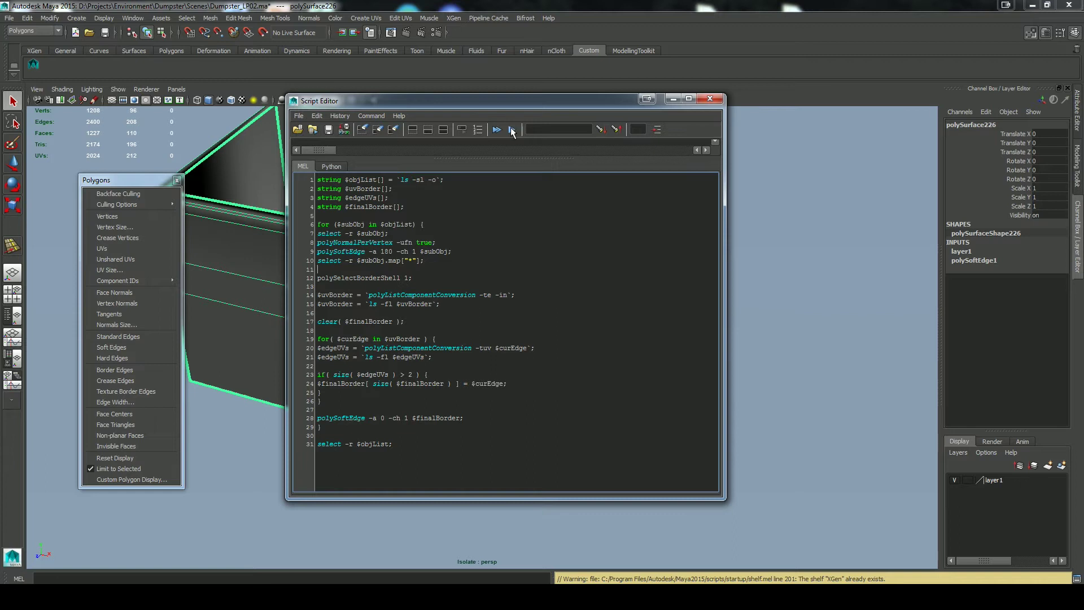
click(671, 98)
click(626, 339)
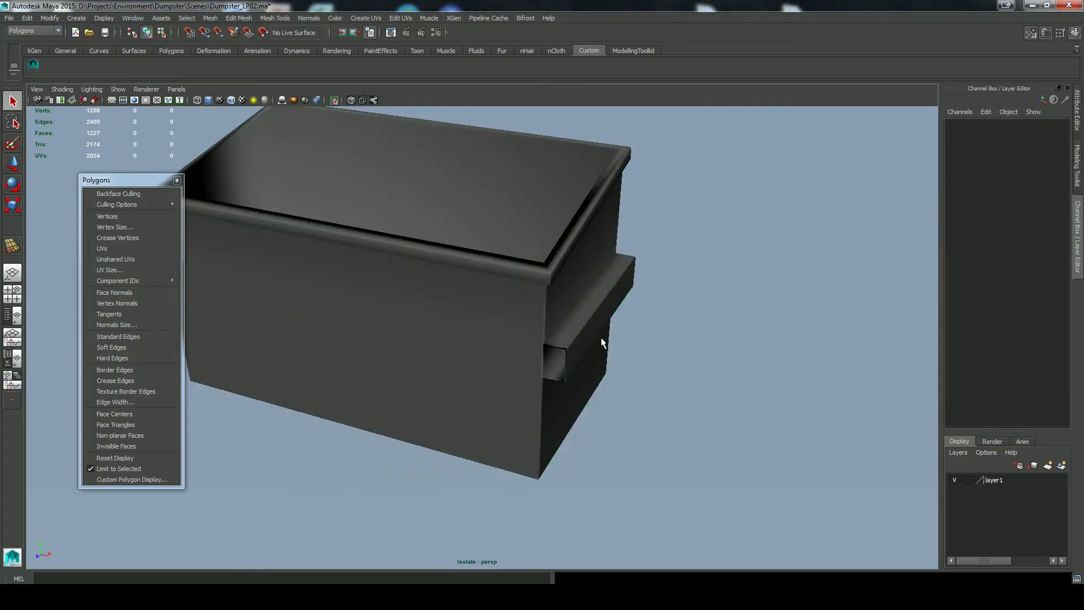
alt+drag(480, 310, 434, 304)
alt+middle_drag(435, 304, 484, 325)
click(484, 324)
alt+drag(484, 324, 499, 314)
alt+middle_drag(499, 314, 492, 359)
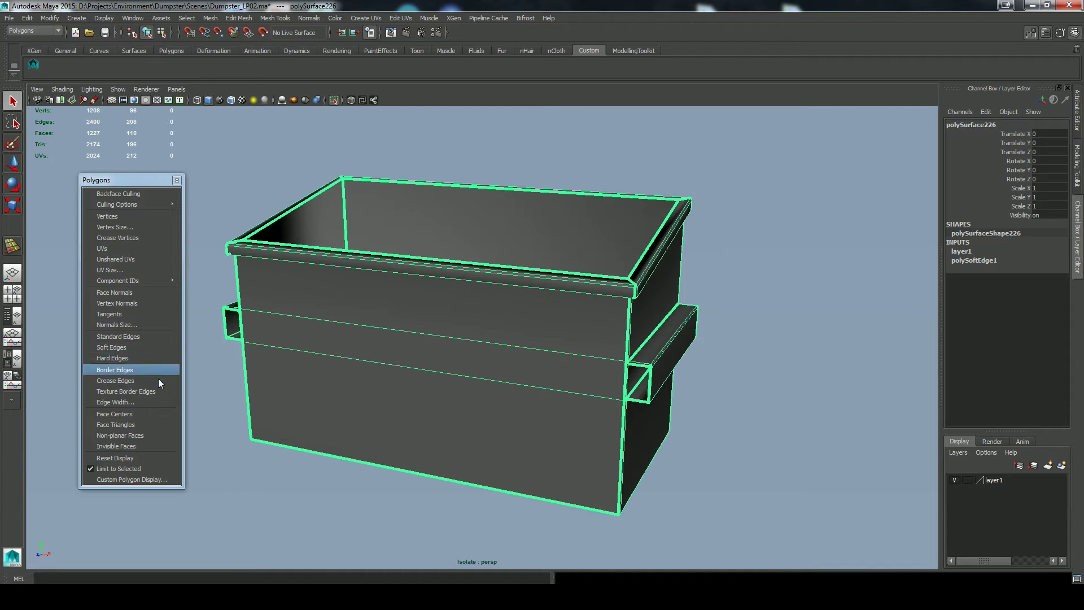
Turn off the texture border edge highlight and display soft edges to examine the dumpster's current edge normals.
alt+drag(333, 367, 291, 366)
click(118, 391)
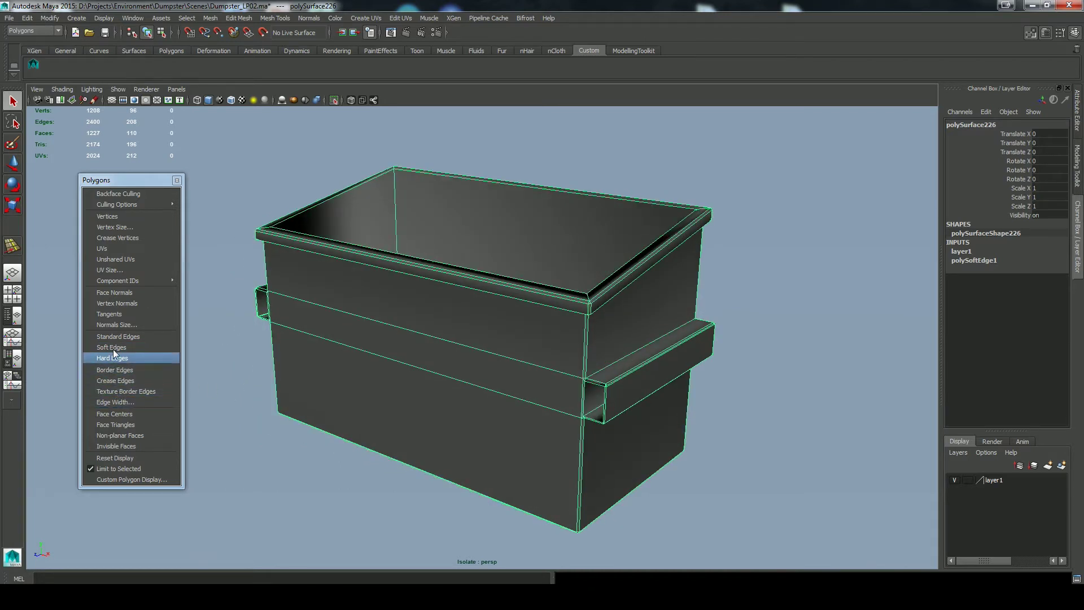
click(111, 347)
alt+drag(249, 477, 246, 431)
alt+right_drag(246, 431, 378, 453)
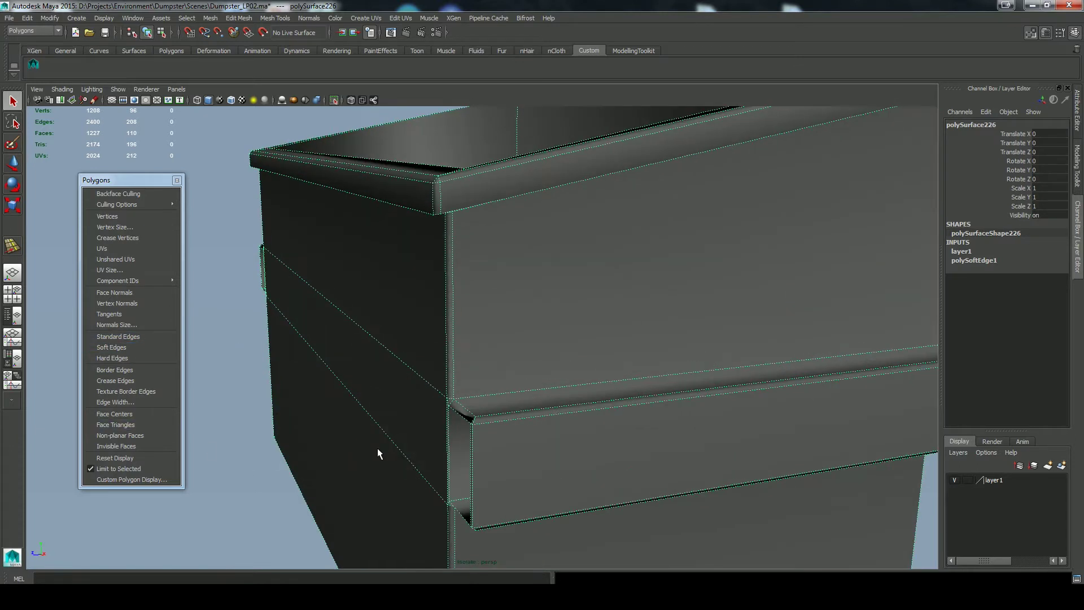
alt+drag(322, 266, 370, 327)
alt+right_drag(370, 327, 228, 204)
alt+drag(339, 316, 412, 304)
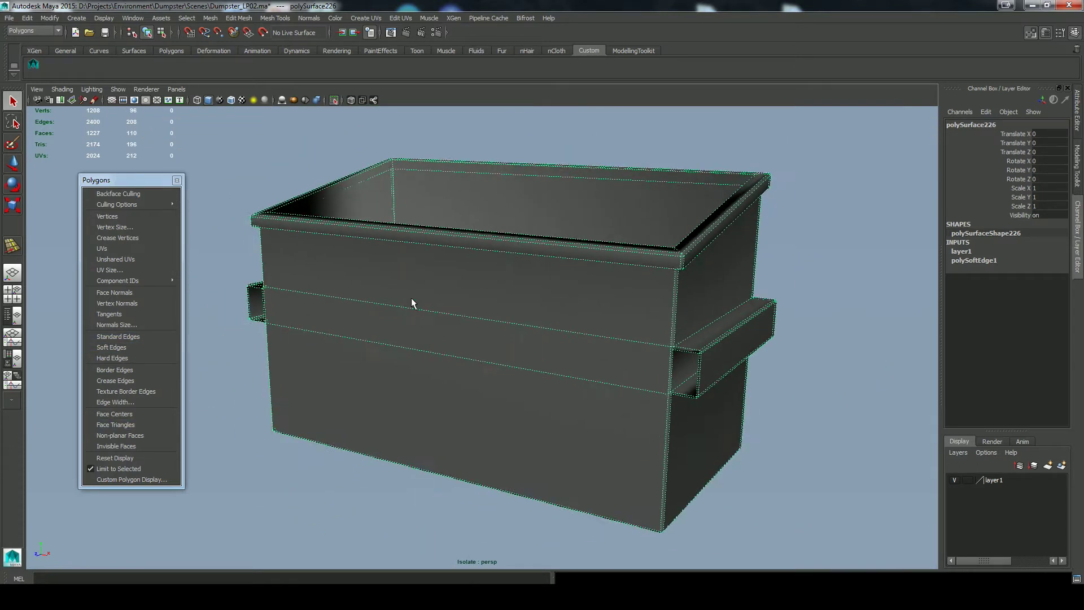
Run the UV shell hard edge script on the dumpster and display its hard edges for inspection.
click(126, 337)
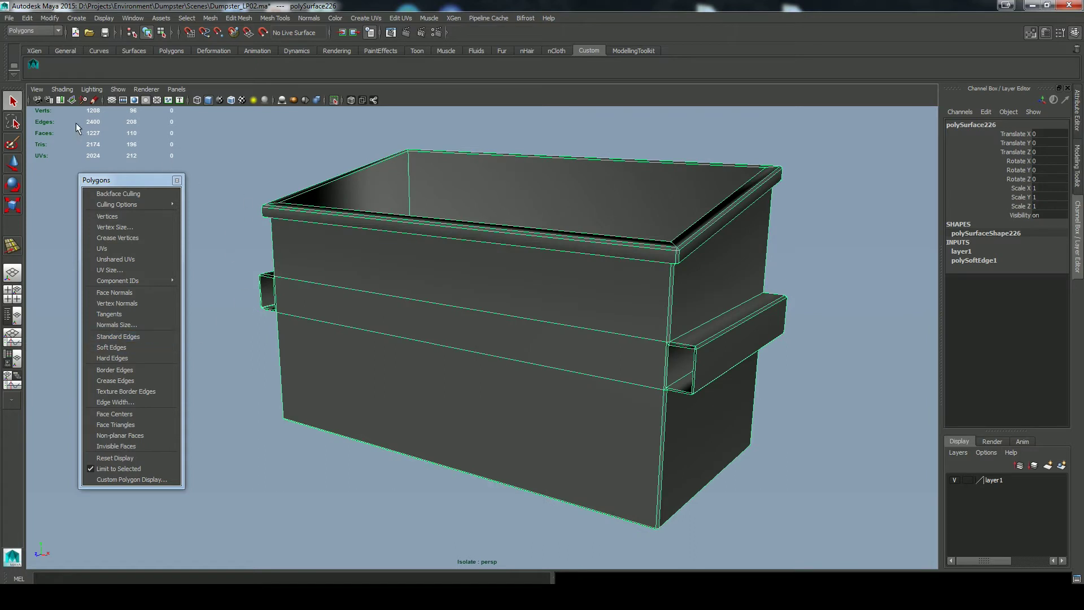
click(32, 67)
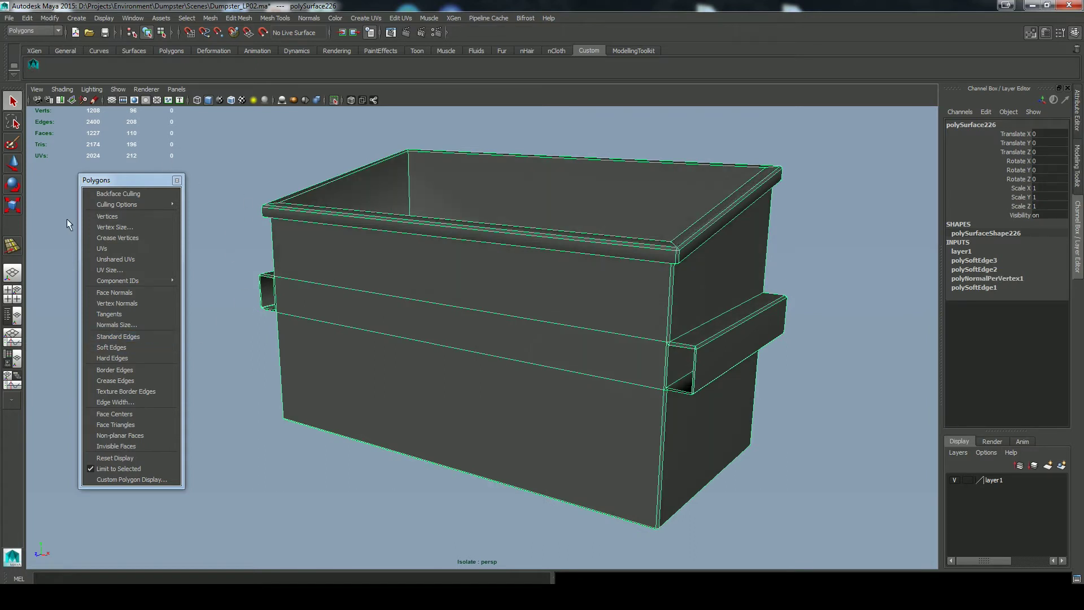
click(123, 358)
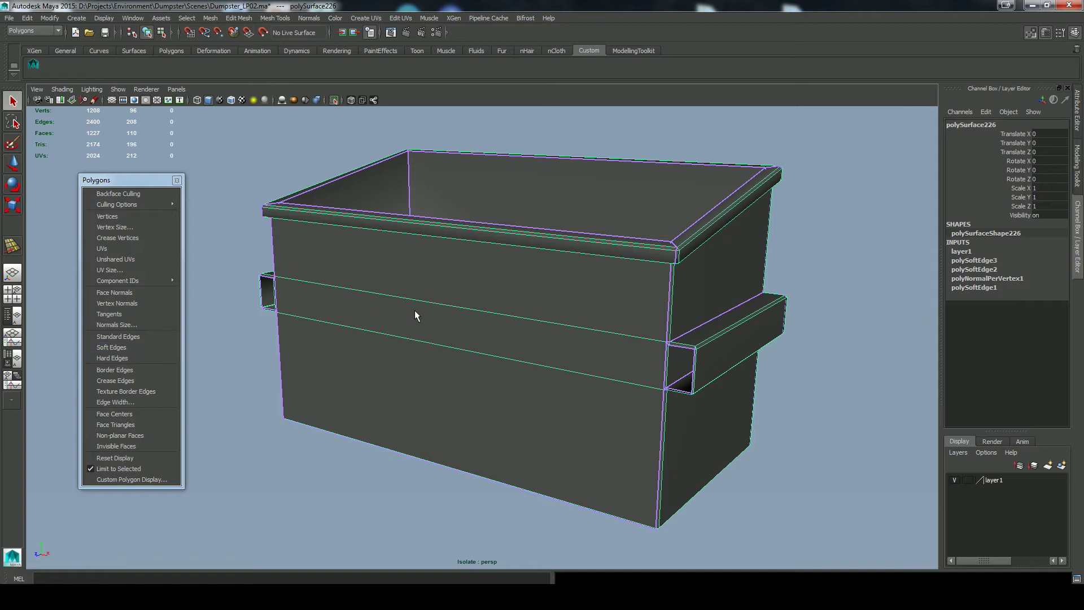
alt+drag(414, 311, 421, 333)
alt+right_drag(413, 307, 522, 307)
alt+middle_drag(523, 307, 384, 282)
alt+drag(384, 282, 392, 270)
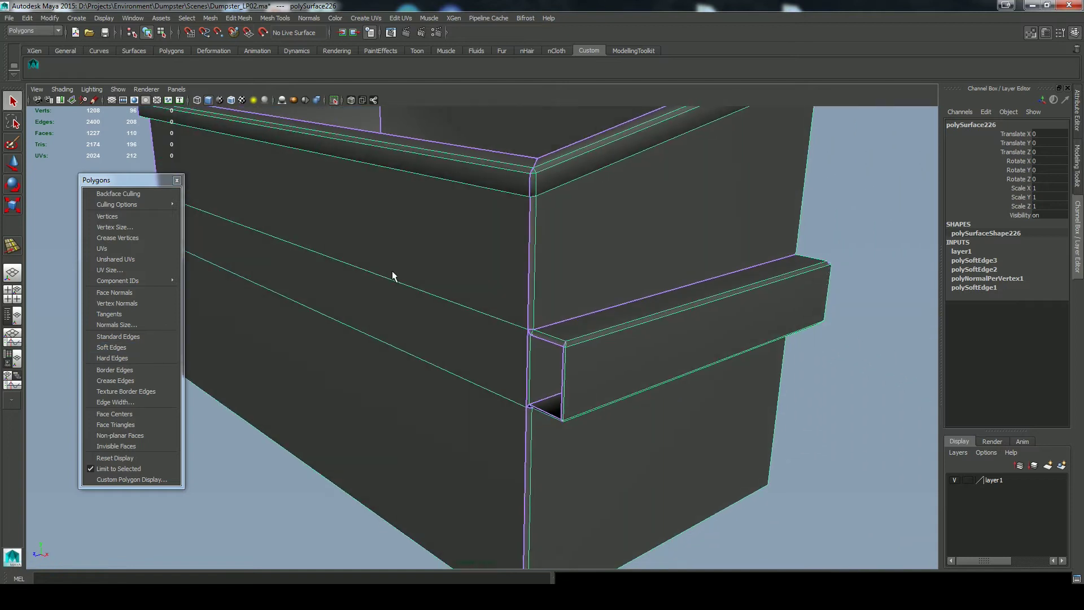
Compare the dumpster's hard edges with its texture borders and soft edges, and restore the standard edge display.
click(126, 392)
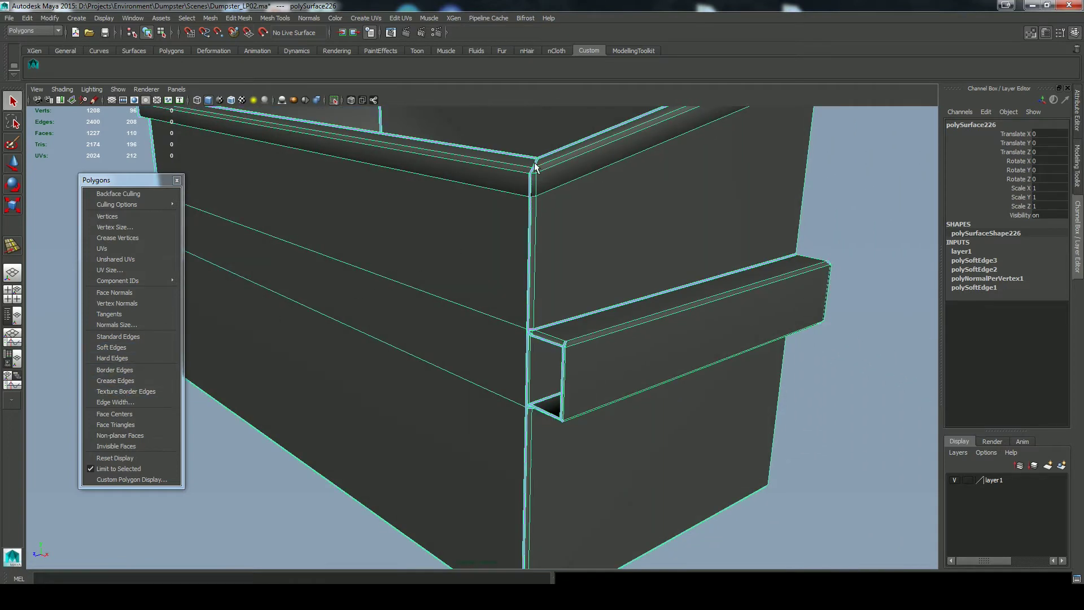
click(119, 389)
click(106, 347)
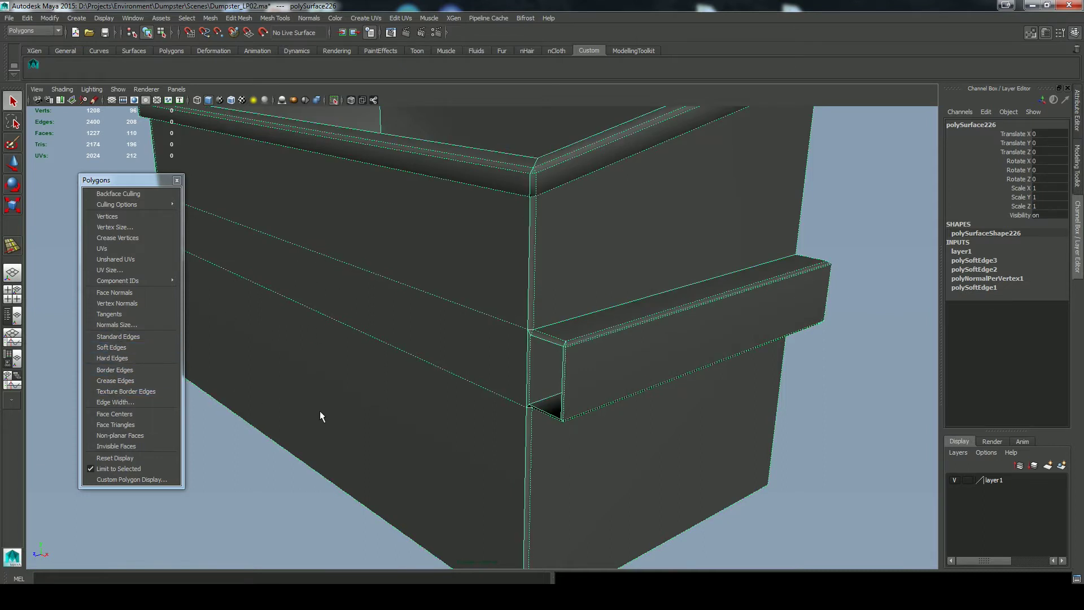
alt+right_drag(425, 220, 339, 287)
alt+drag(339, 287, 335, 319)
alt+drag(265, 336, 389, 308)
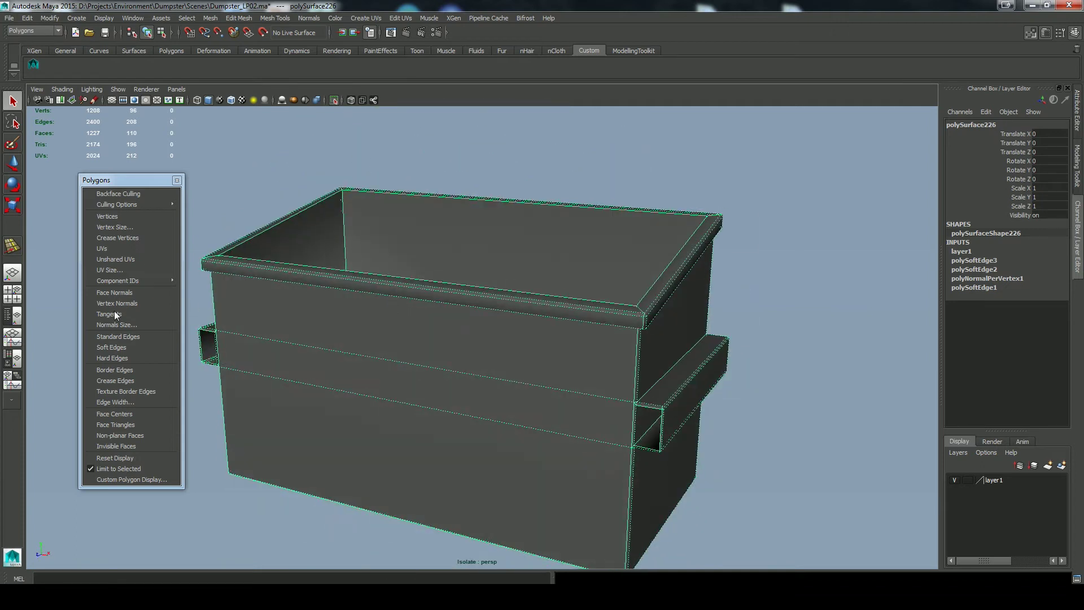
click(123, 337)
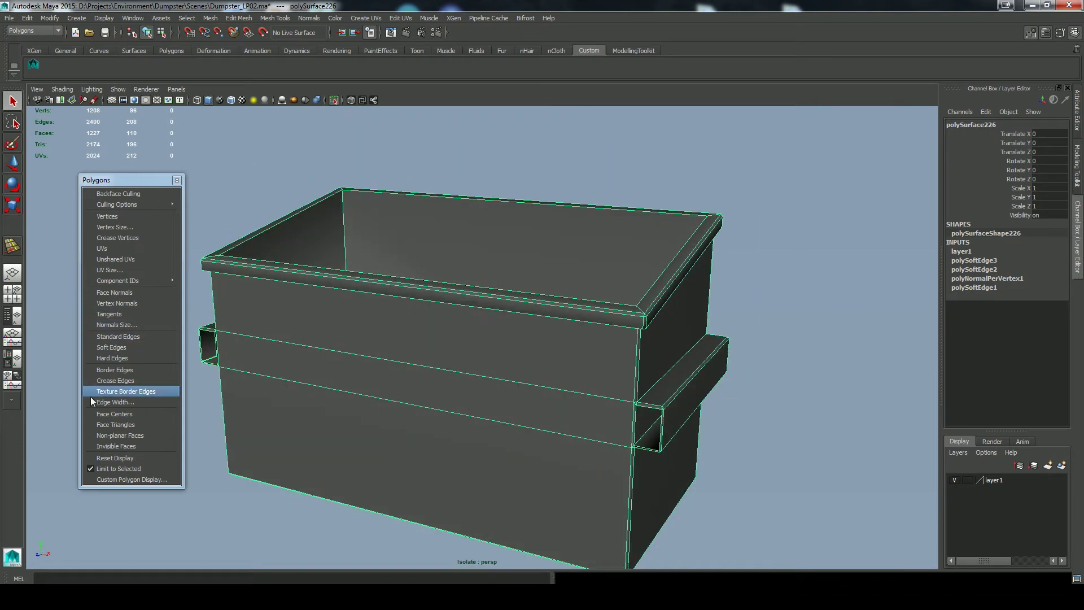
click(177, 180)
Center the low-poly dumpster's pivot and delete all construction history in the scene.
alt+drag(489, 313, 539, 379)
key(w)
click(27, 18)
mouse_move(43, 18)
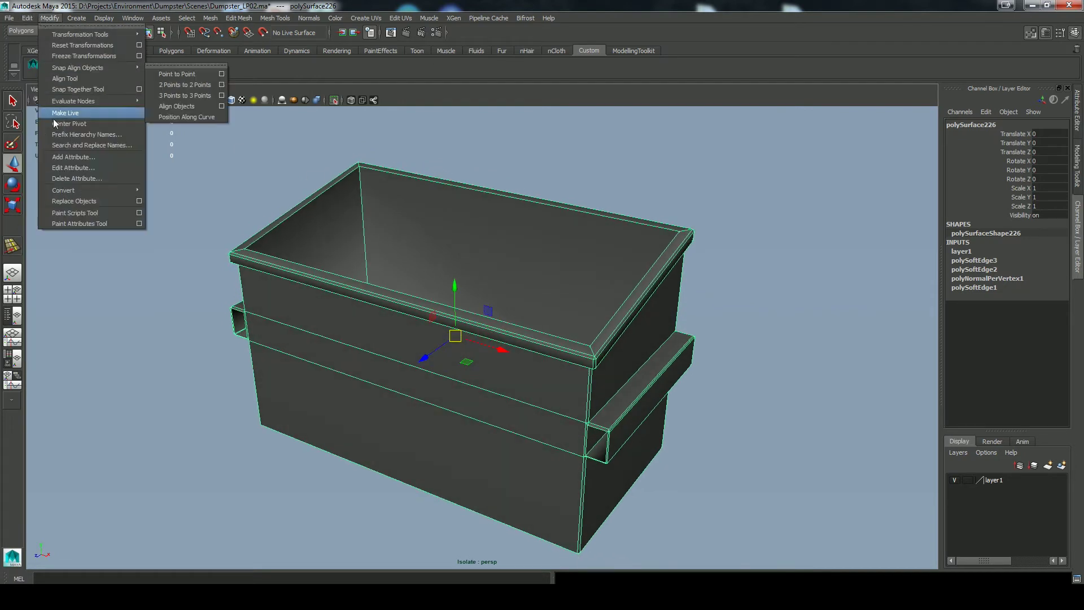
click(63, 123)
click(28, 19)
mouse_move(84, 150)
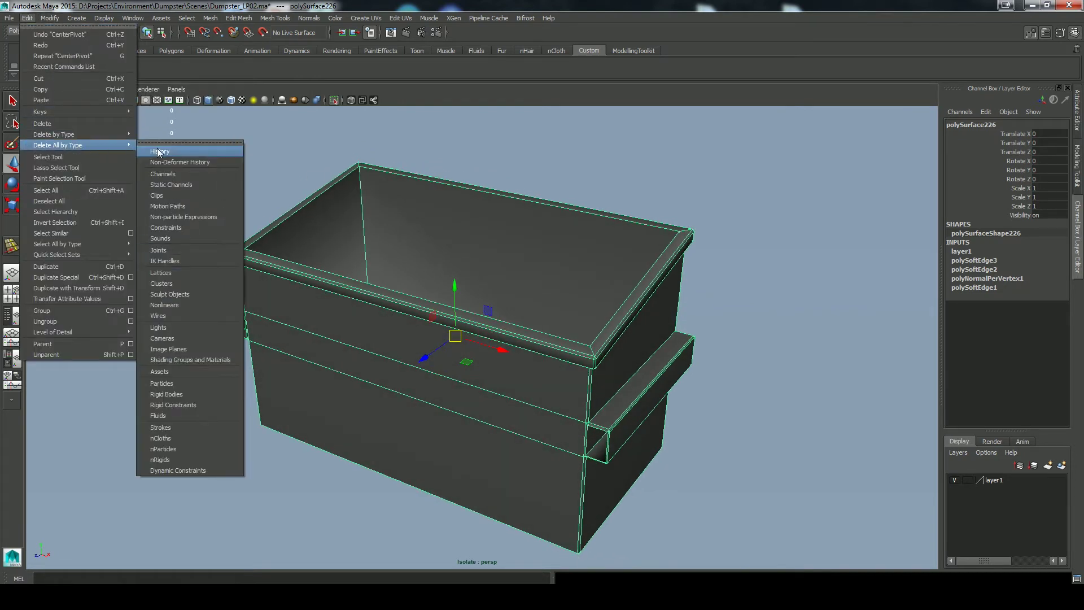
click(160, 156)
alt+drag(449, 374, 577, 391)
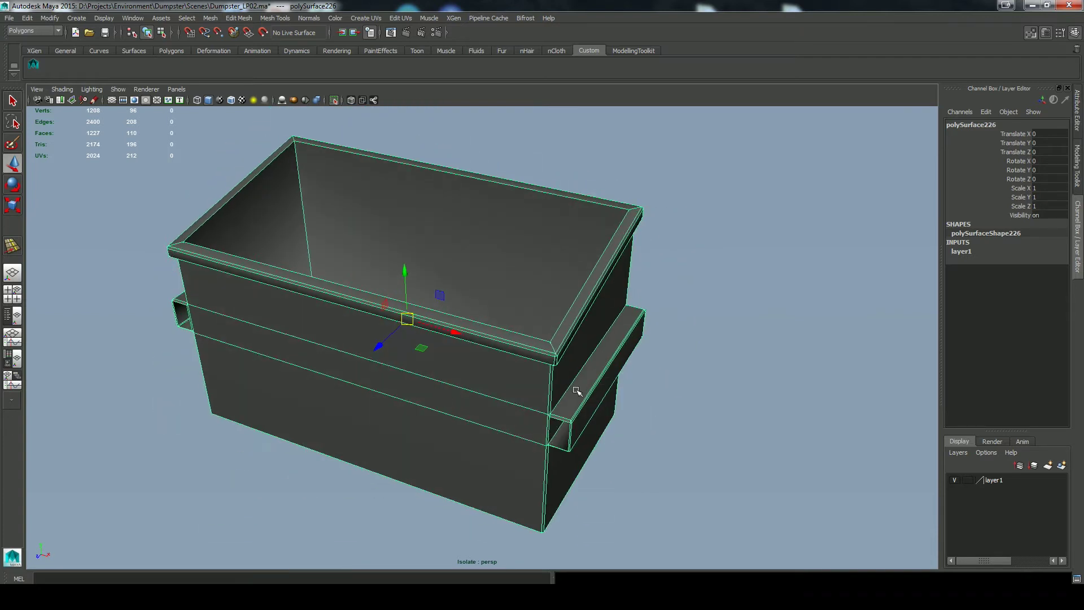
click(954, 481)
click(954, 481)
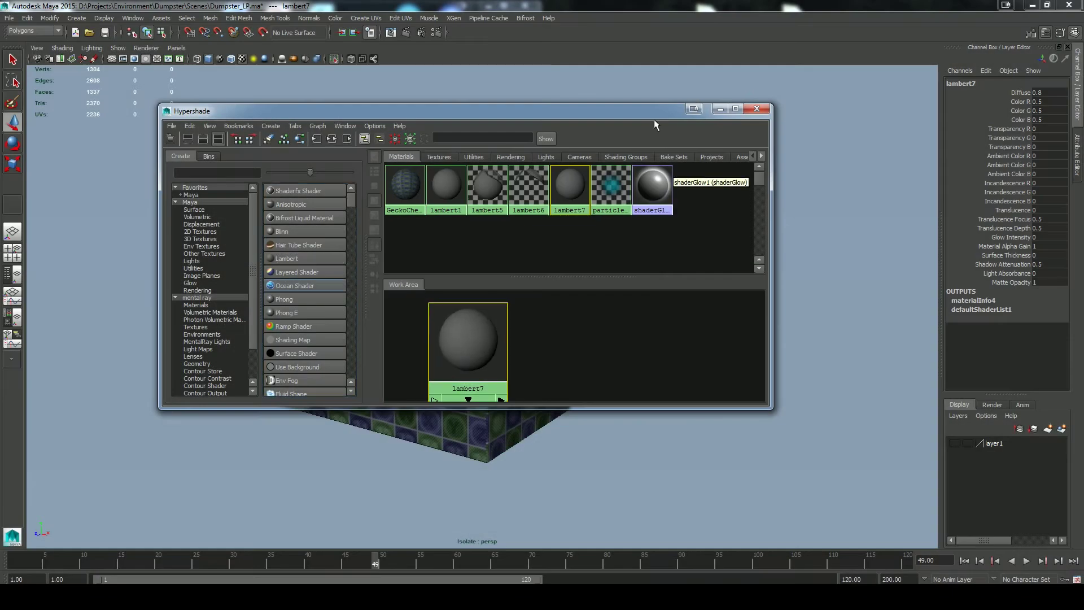
Make the lambert7 material red and partly transparent.
drag(654, 113, 302, 99)
double_click(148, 316)
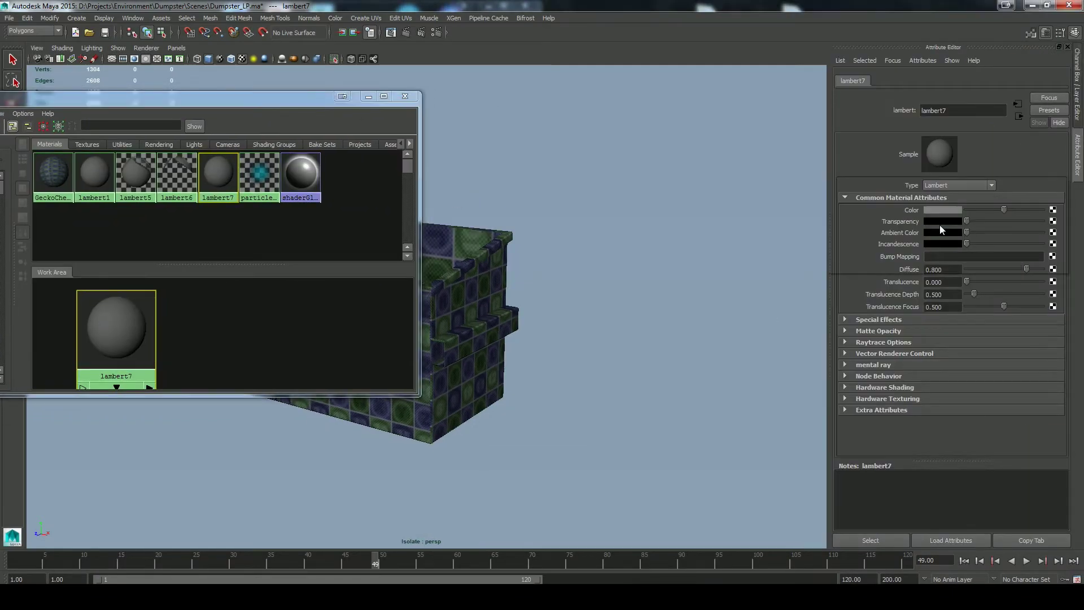
click(939, 224)
click(1036, 226)
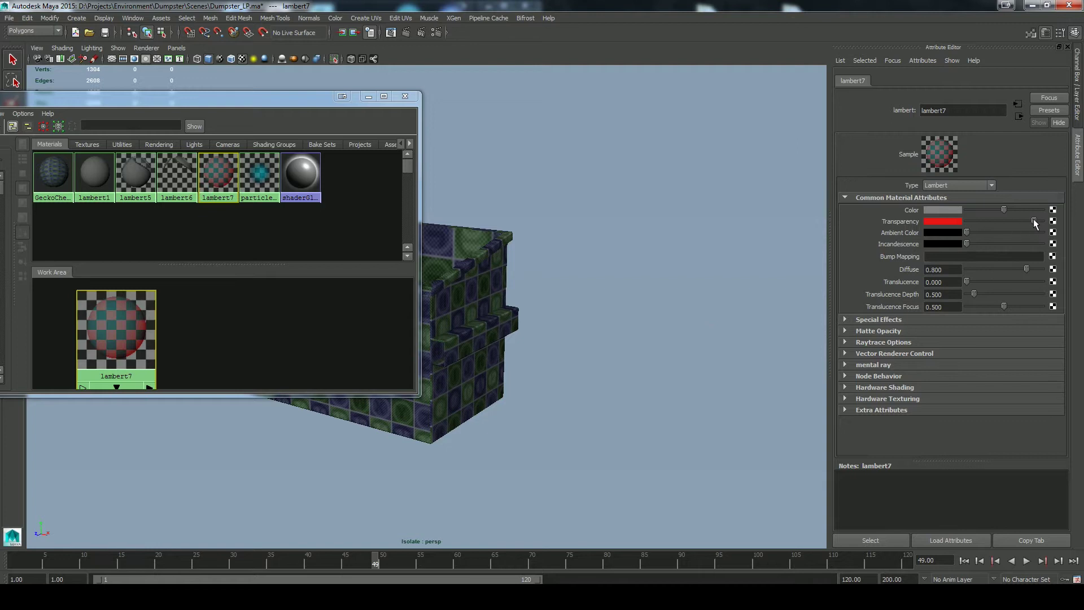
click(1037, 221)
middle_drag(125, 327, 435, 393)
click(942, 209)
drag(951, 244, 999, 222)
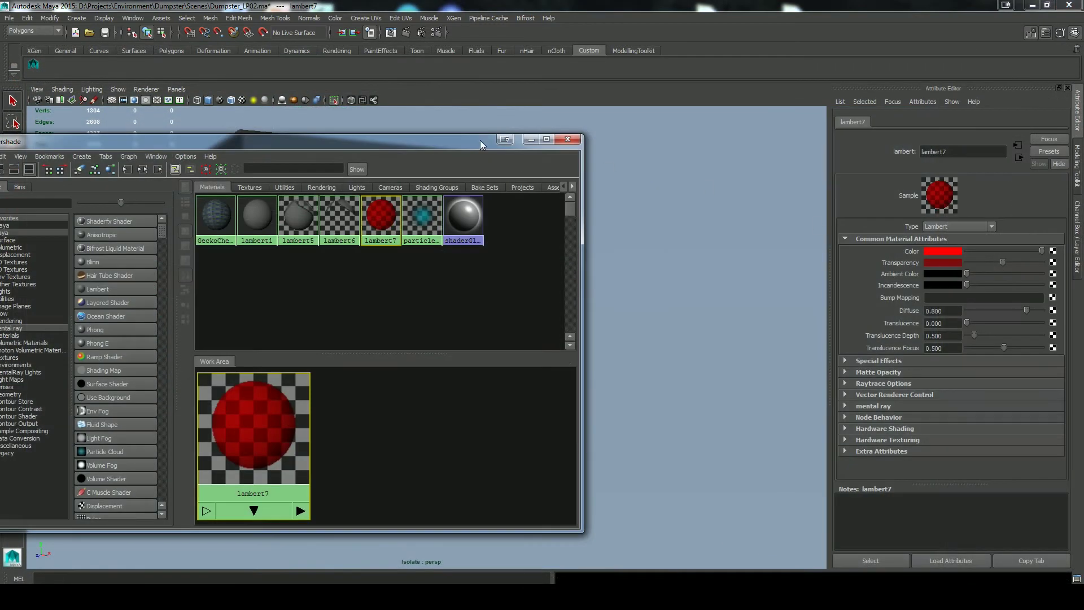
Assign the transparent red lambert7 material to the overlapping dumpster copy and turn on textured display.
drag(480, 140, 189, 117)
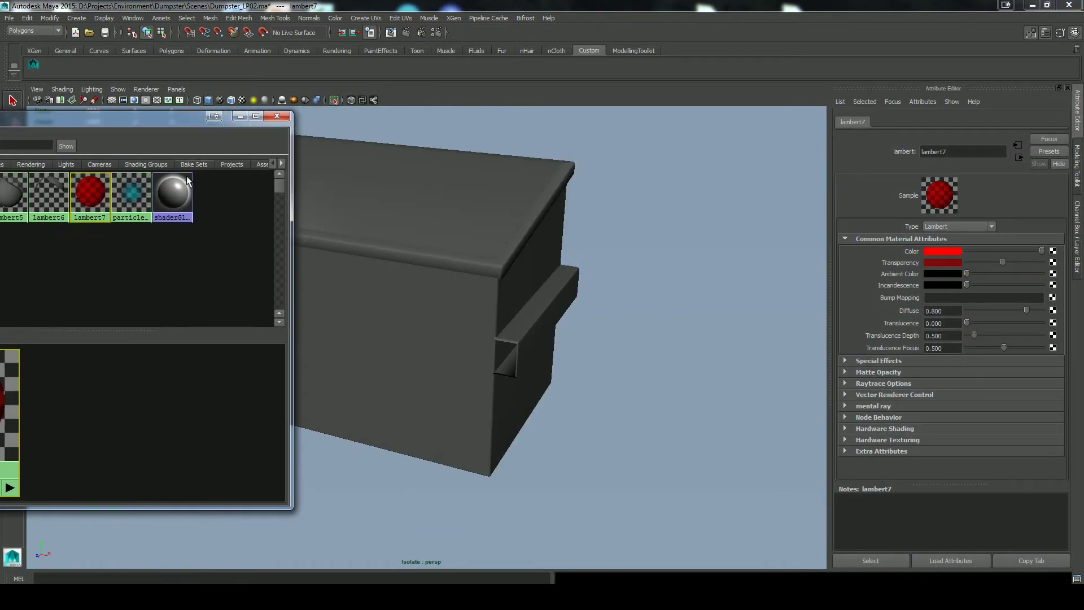
click(307, 334)
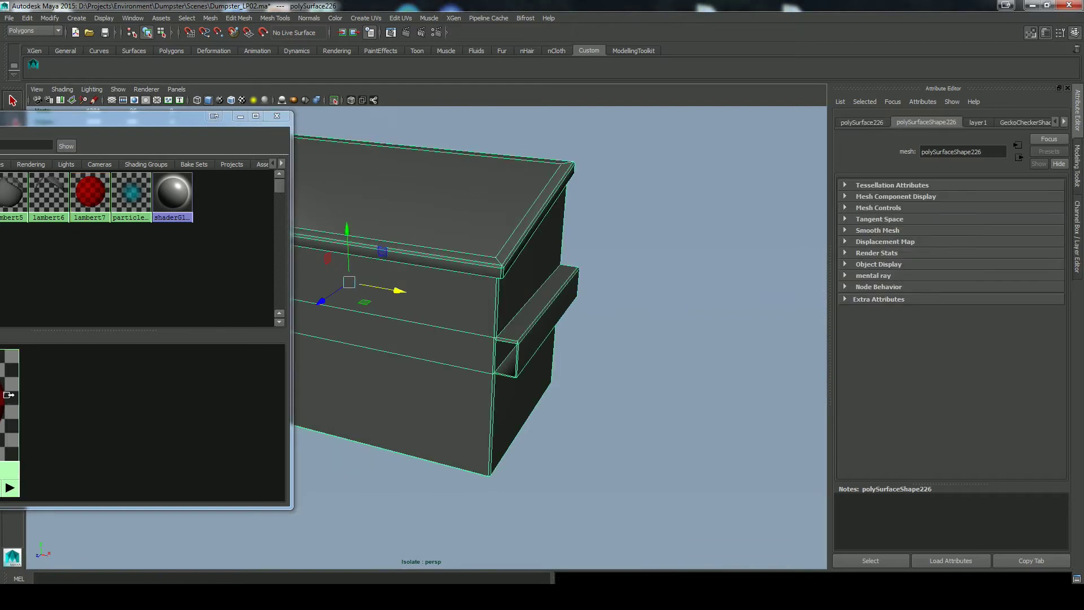
key(6)
middle_drag(6, 404, 429, 297)
drag(187, 120, 283, 94)
scroll(459, 327, down, 2)
right_drag(92, 374, 74, 350)
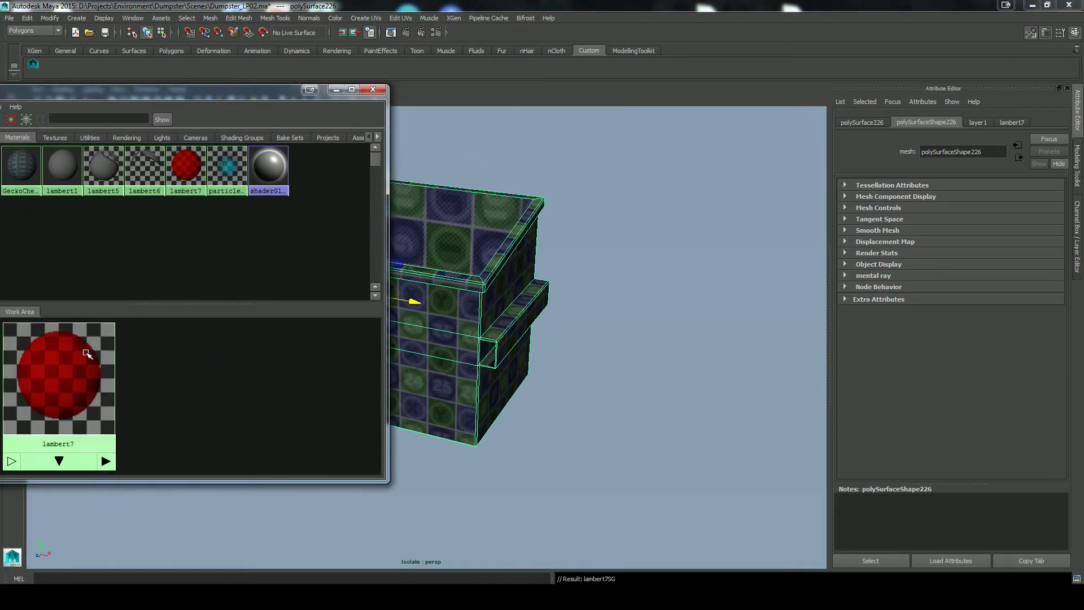
click(336, 90)
Move the red dumpster copy aside along X to check the textured dumpster beneath it, and undo the move.
drag(532, 318, 534, 326)
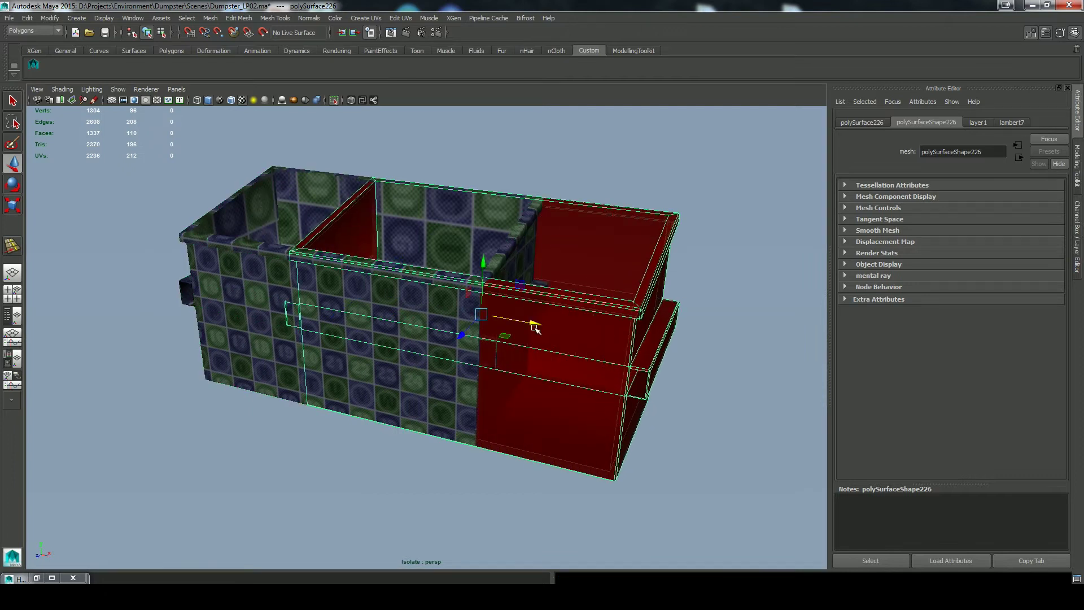
key(ctrl+z)
mouse_move(430, 382)
alt+mouse_down()
mouse_move(457, 390)
mouse_move(428, 385)
alt+mouse_up()
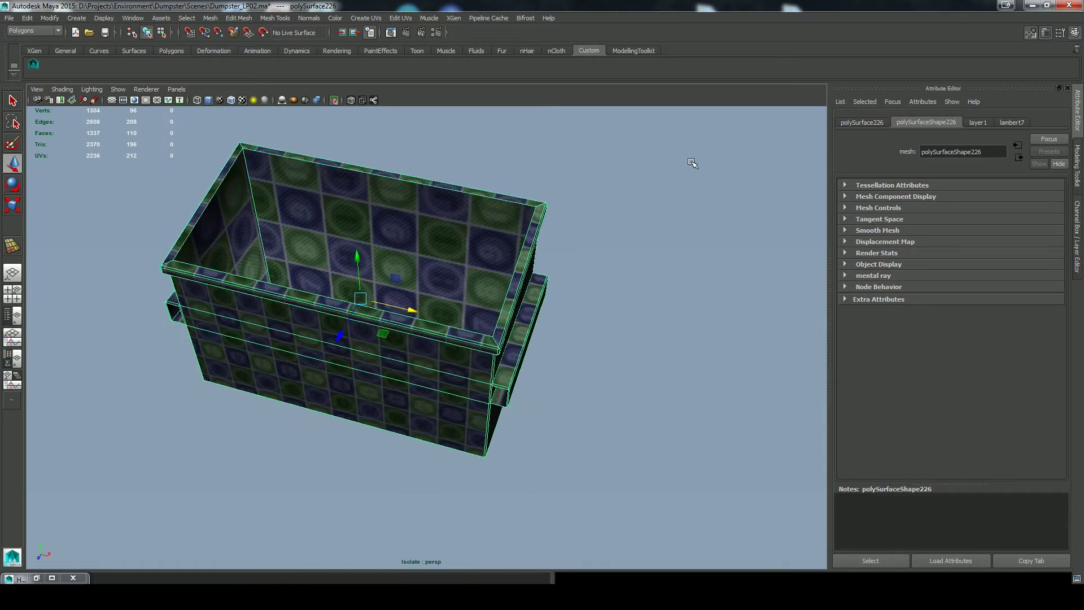
Push all vertices of the red dumpster copy outward along their normals so that it encloses the textured dumpster.
click(1060, 33)
scroll(435, 380, up, 5)
right_drag(483, 322, 460, 318)
scroll(527, 310, down, 5)
drag(341, 170, 675, 478)
click(181, 145)
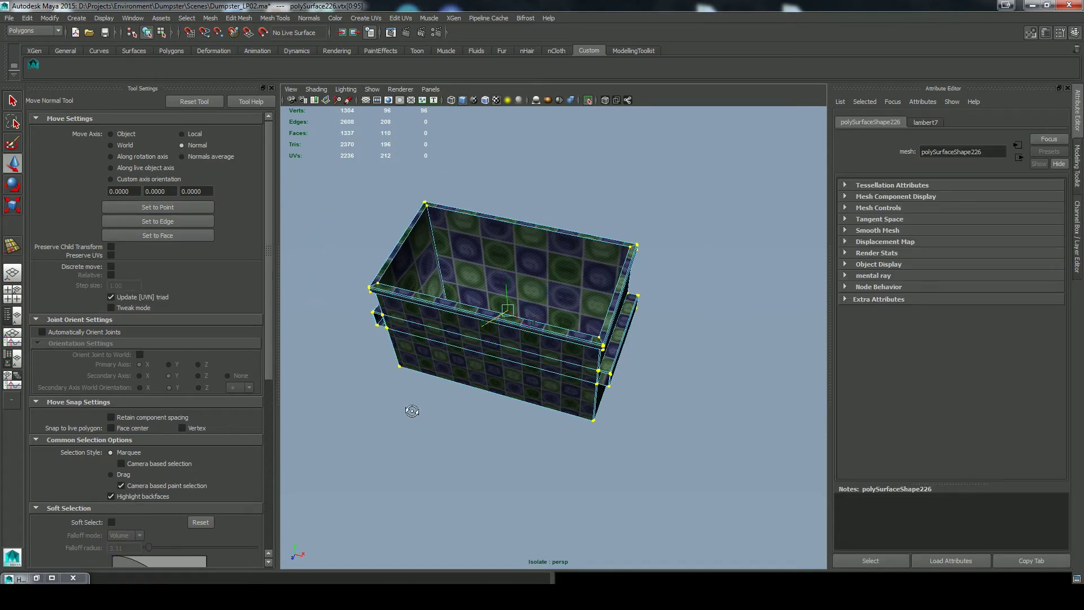
scroll(525, 394, up, 6)
alt+drag(525, 394, 523, 355)
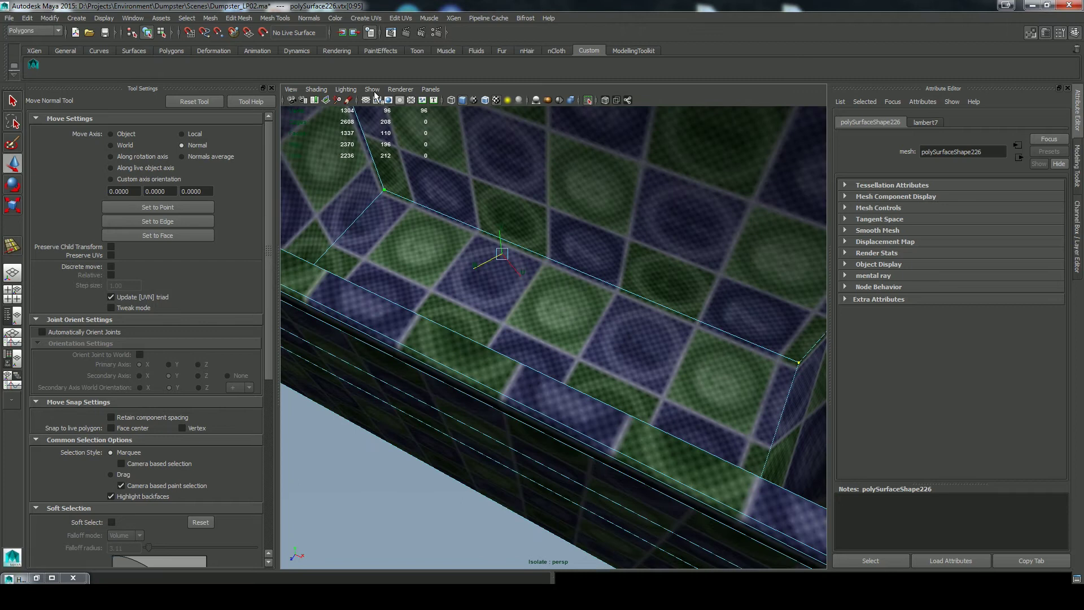
click(495, 99)
alt+drag(573, 250, 483, 254)
click(496, 101)
alt+right_drag(589, 301, 508, 332)
alt+drag(508, 332, 600, 290)
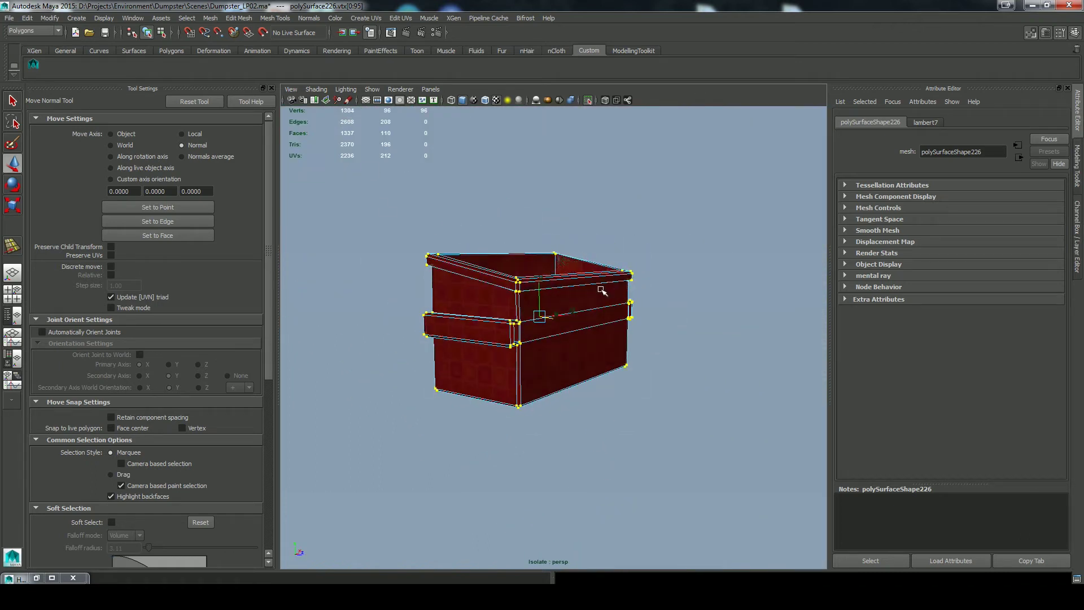
Set the Move tool's axis to Object and shift the inner bottom and side faces of the cage's fork sleeve.
alt+right_drag(600, 290, 557, 363)
alt+middle_drag(557, 363, 620, 303)
alt+drag(620, 303, 506, 237)
alt+middle_drag(506, 237, 568, 307)
alt+drag(569, 307, 574, 250)
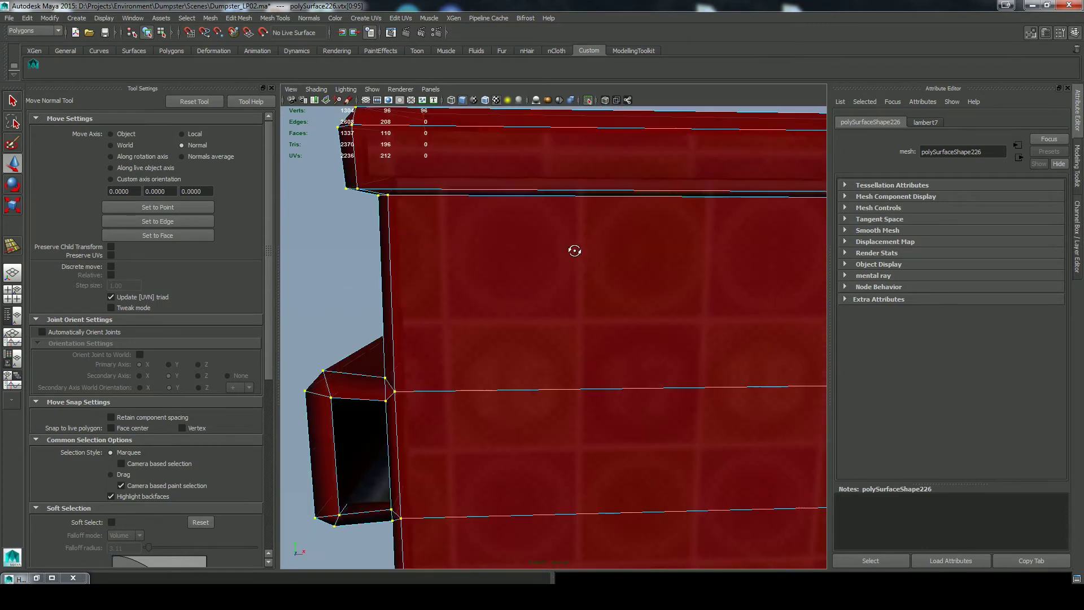
alt+middle_drag(574, 251, 584, 235)
alt+right_drag(585, 235, 577, 247)
alt+drag(578, 248, 472, 399)
right_drag(449, 341, 452, 409)
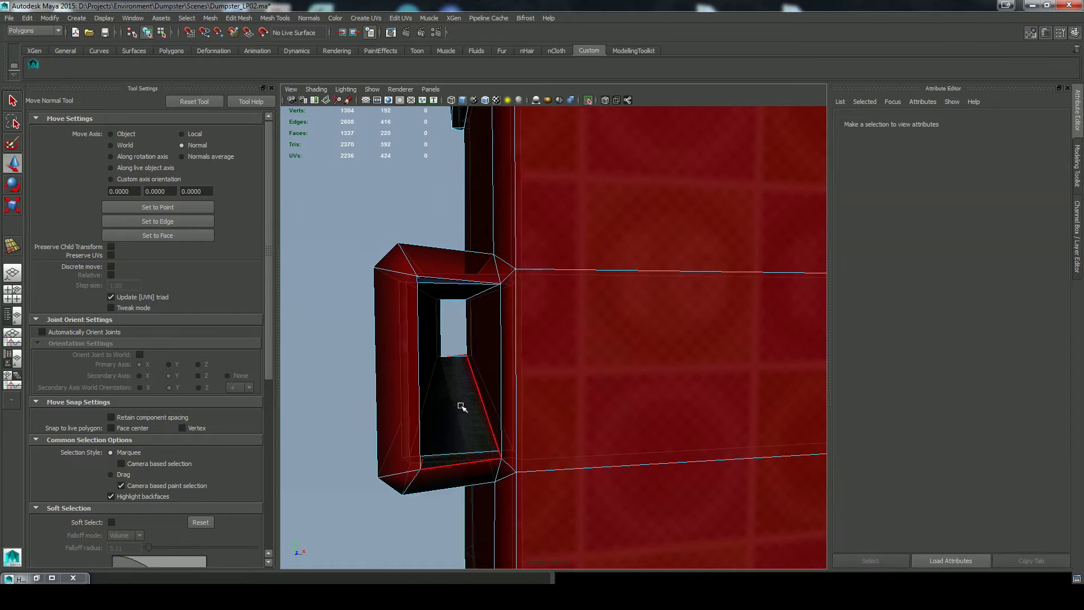
click(461, 402)
click(111, 134)
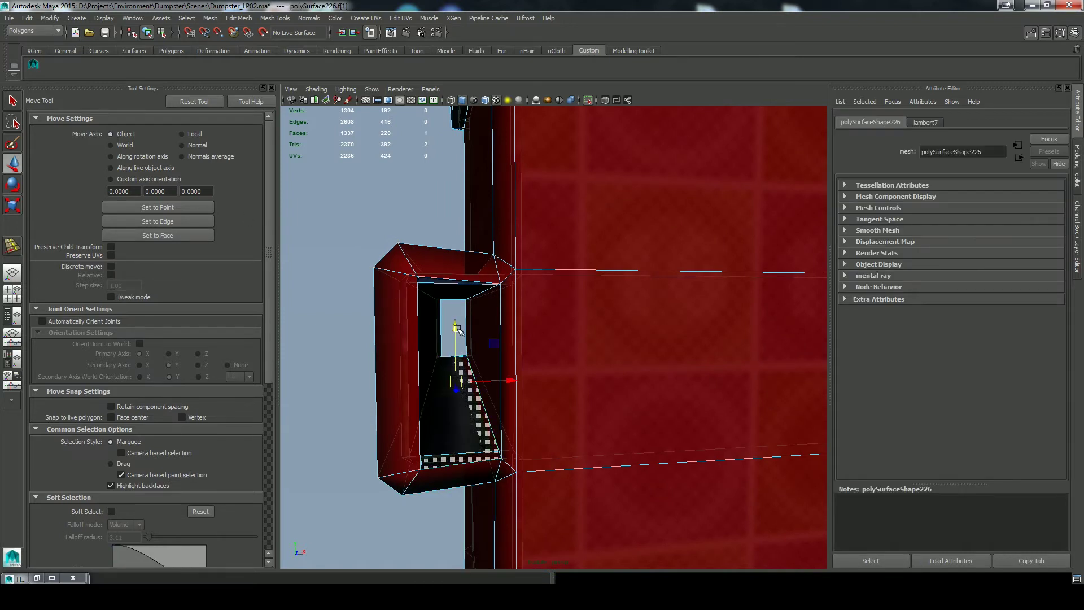
alt+drag(458, 323, 508, 311)
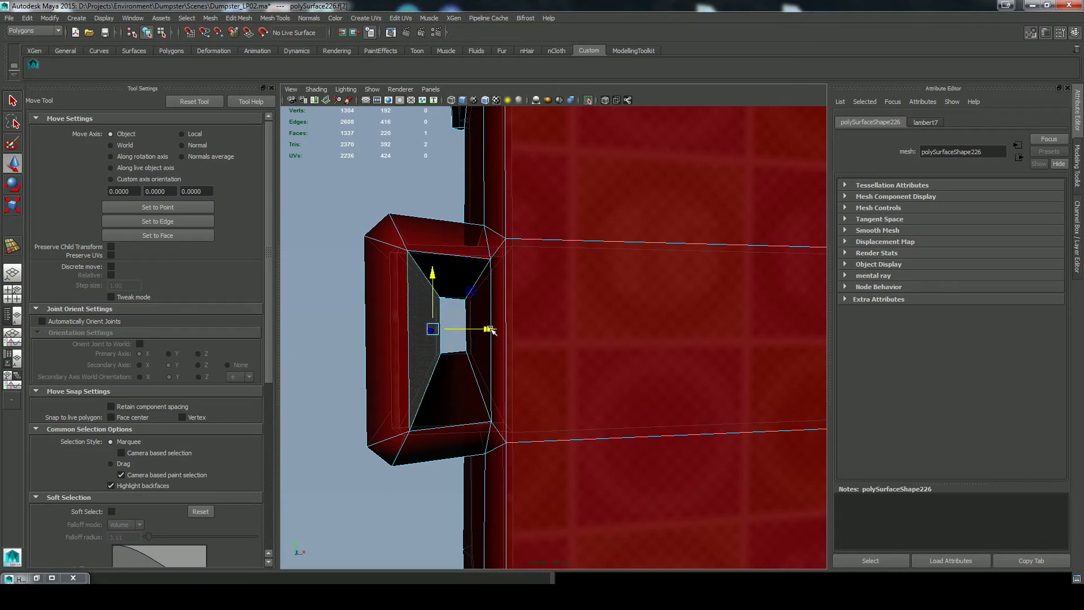
Move the fork sleeve's inner top face slightly down along Y.
alt+drag(540, 303, 536, 300)
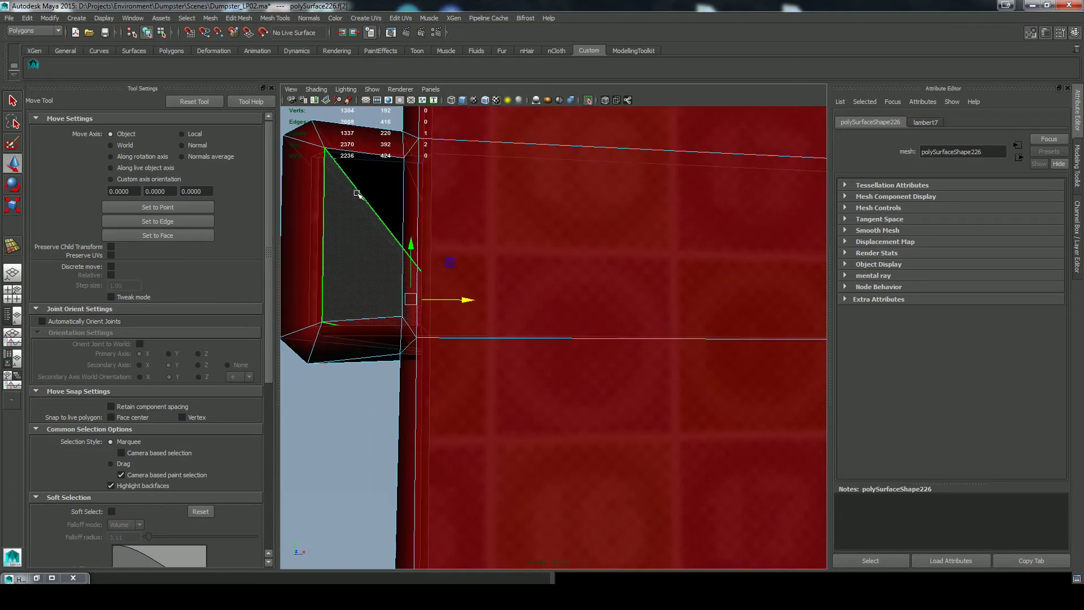
right_drag(355, 195, 354, 170)
click(353, 186)
drag(414, 204, 413, 212)
alt+drag(414, 212, 426, 346)
click(400, 442)
Adjust the inner faces of the cage's fork sleeve at the opposite end with the Move tool.
alt+right_drag(615, 368, 391, 231)
alt+middle_drag(677, 395, 523, 341)
alt+right_drag(523, 341, 685, 441)
alt+middle_drag(709, 301, 609, 377)
right_drag(550, 296, 551, 316)
click(544, 308)
drag(517, 269, 507, 200)
click(516, 222)
alt+drag(603, 237, 634, 283)
click(545, 280)
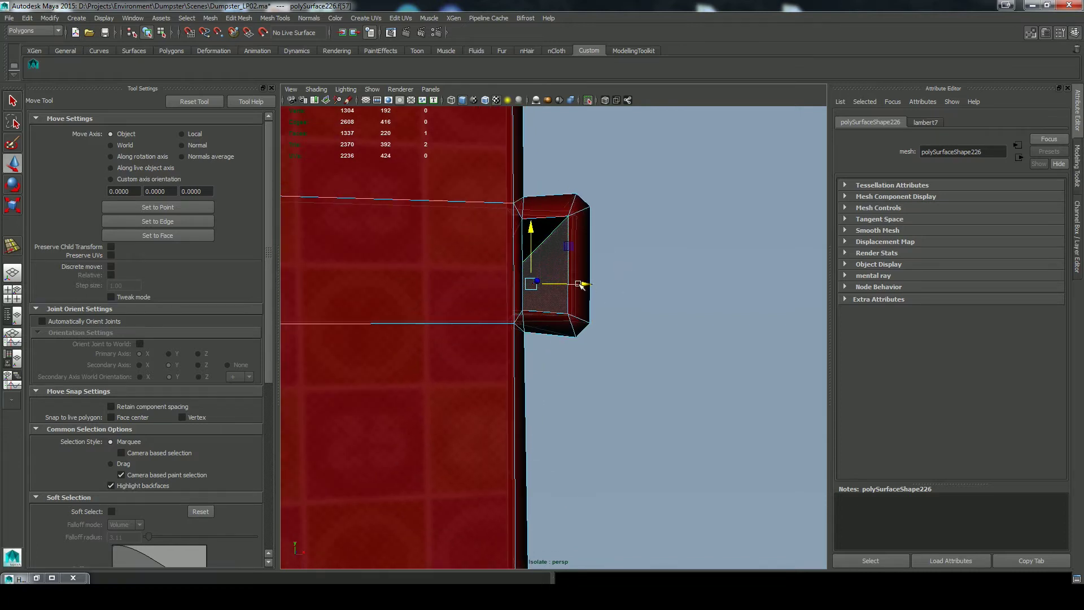
key(q)
alt+right_drag(638, 358, 503, 271)
alt+middle_drag(503, 271, 654, 252)
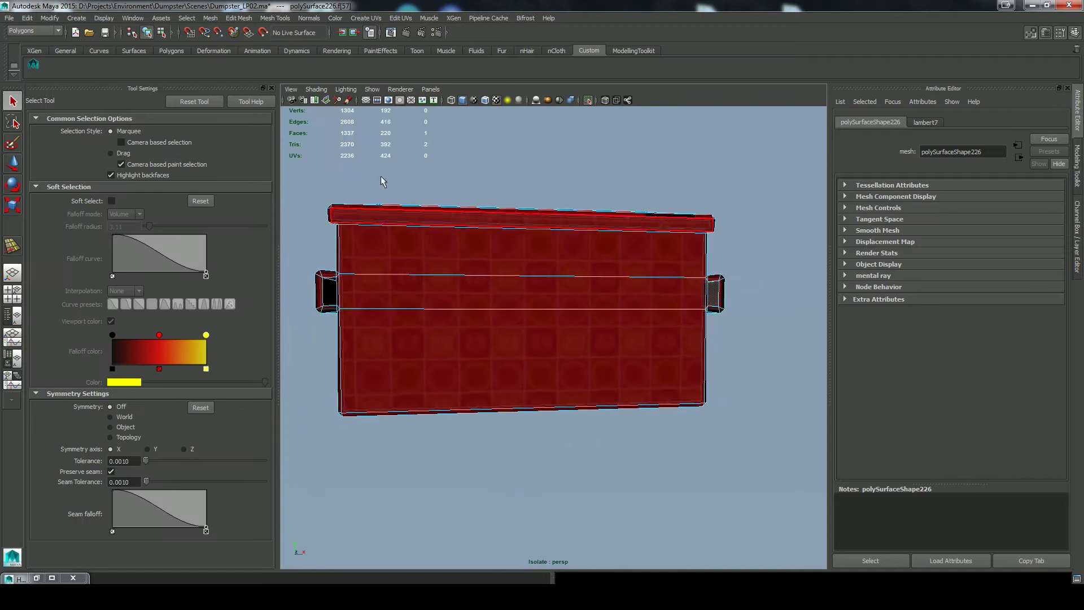
Switch the cage to vertex selection, close the Tool Settings and inspect its corners and underside.
alt+drag(559, 343, 484, 385)
right_drag(452, 338, 405, 338)
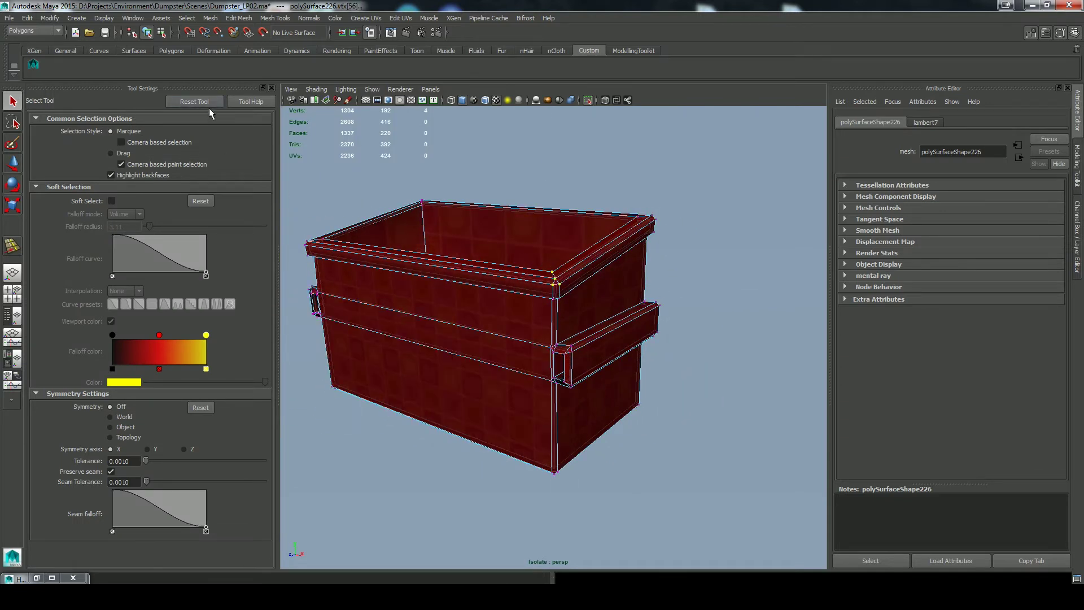
key(w)
click(271, 88)
alt+drag(539, 305, 591, 288)
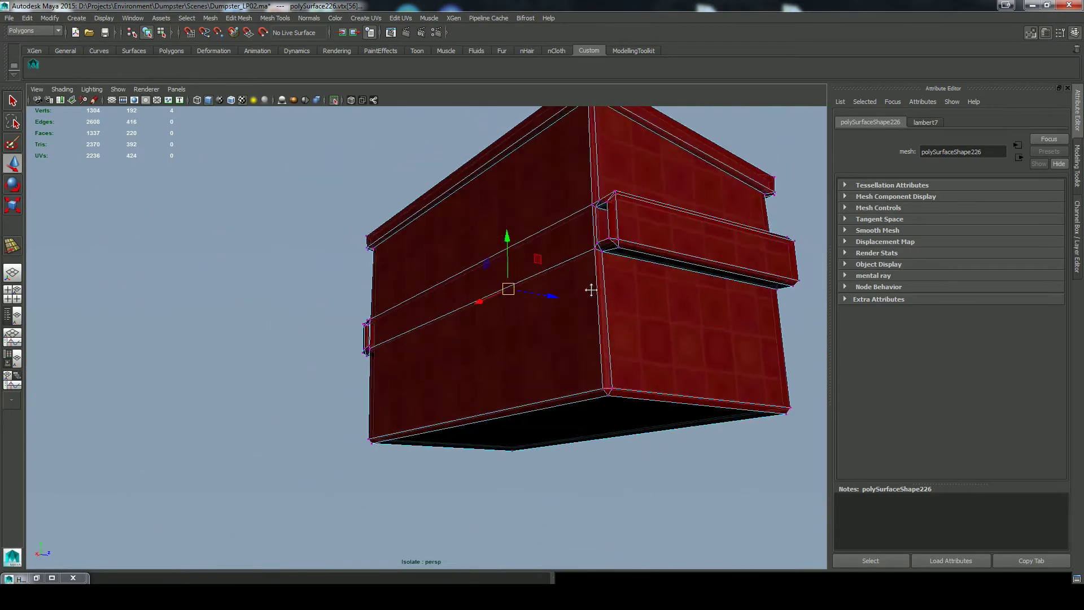
alt+middle_drag(590, 288, 558, 429)
alt+right_drag(552, 293, 648, 287)
alt+drag(658, 322, 555, 309)
scroll(555, 310, down, 5)
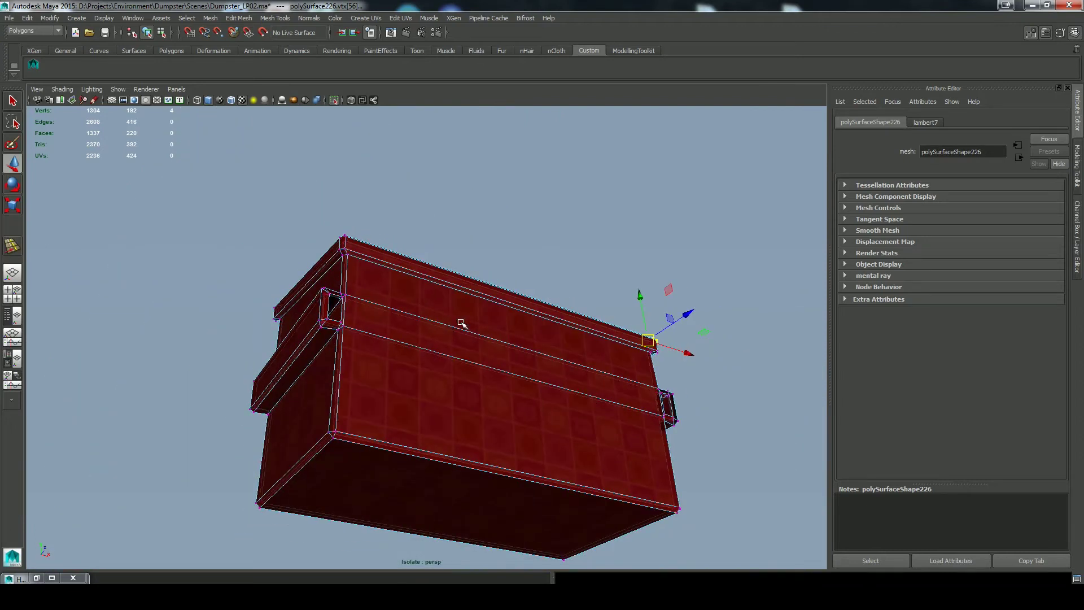
Return to object selection, move the whole cage along X and undo the move.
alt+drag(459, 321, 532, 401)
mouse_move(647, 388)
right_down()
mouse_move(649, 367)
mouse_move(632, 390)
right_up()
drag(512, 430, 634, 440)
key(ctrl+z)
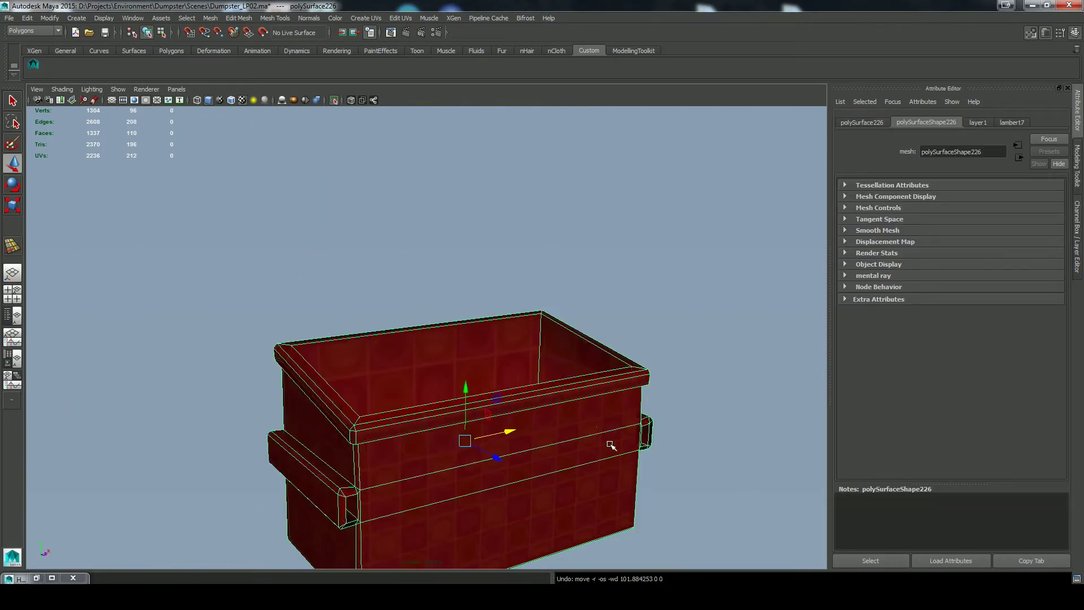
Export the selected cage as baseCage01 in OBJ format to the Dumpster project's Export folder and dismiss the Output Window.
alt+middle_drag(429, 291, 435, 243)
alt+drag(435, 242, 398, 316)
click(9, 17)
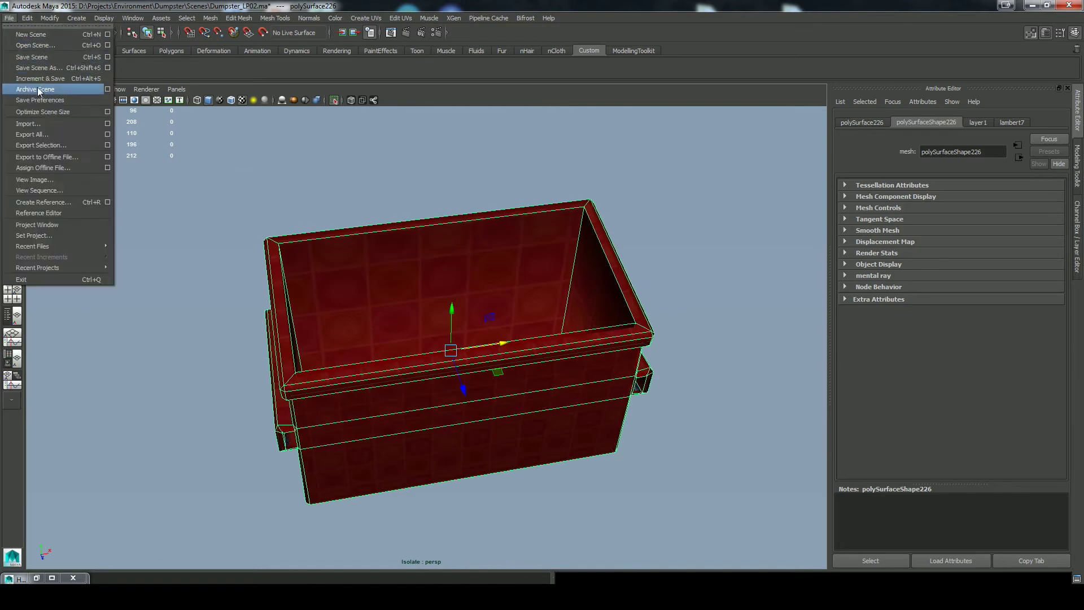
click(34, 148)
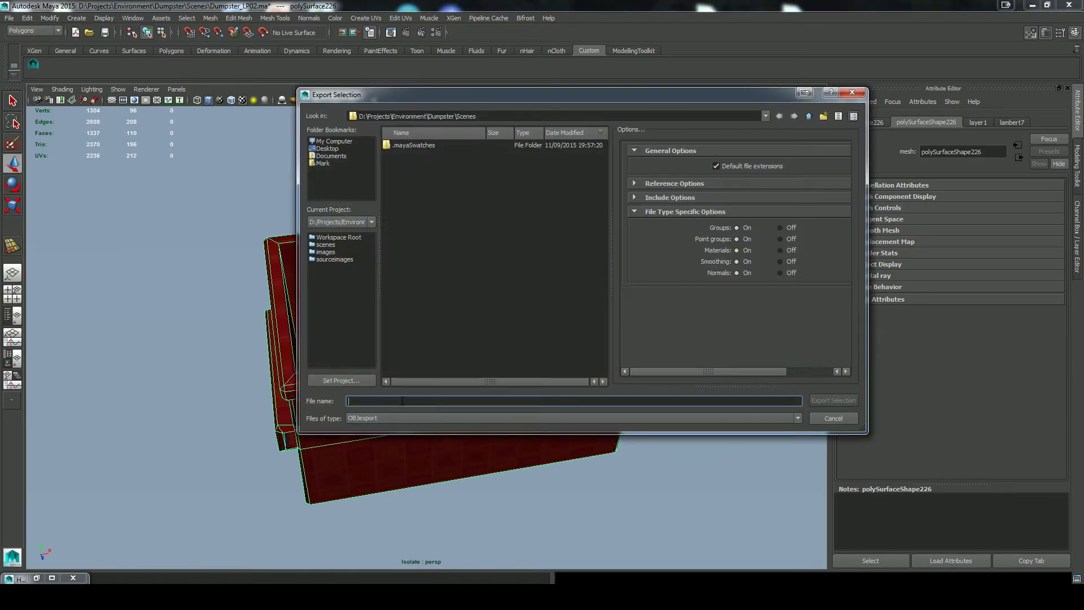
click(809, 114)
double_click(405, 145)
text(1)
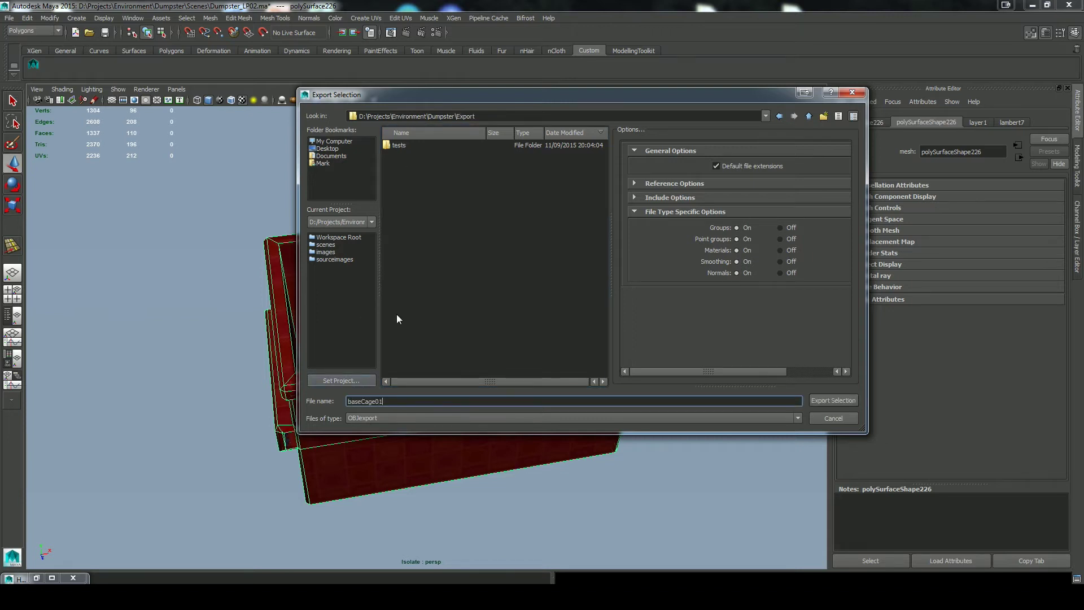
click(819, 402)
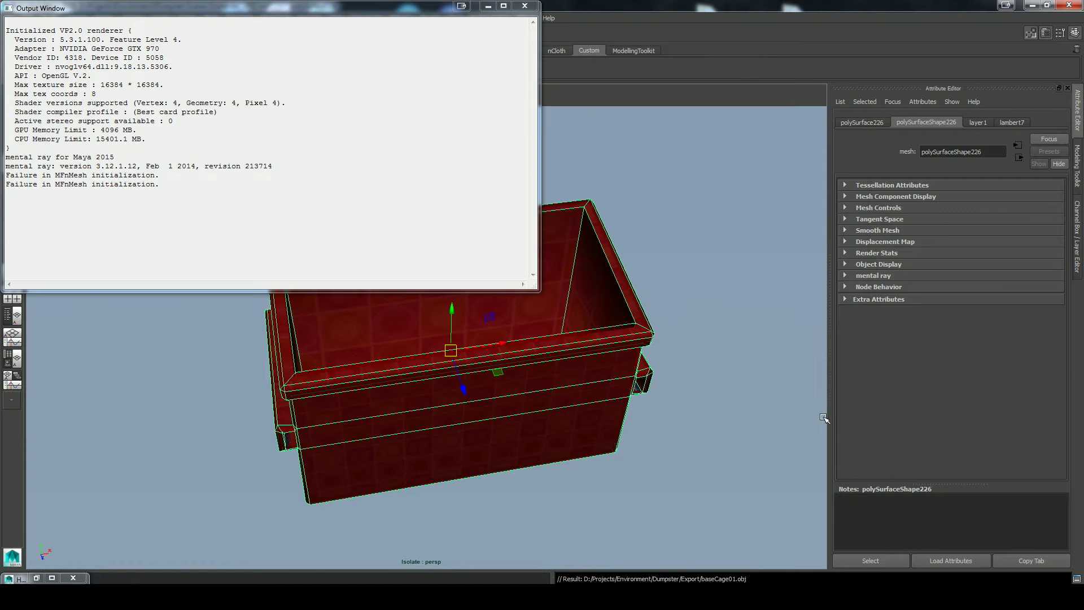
click(567, 11)
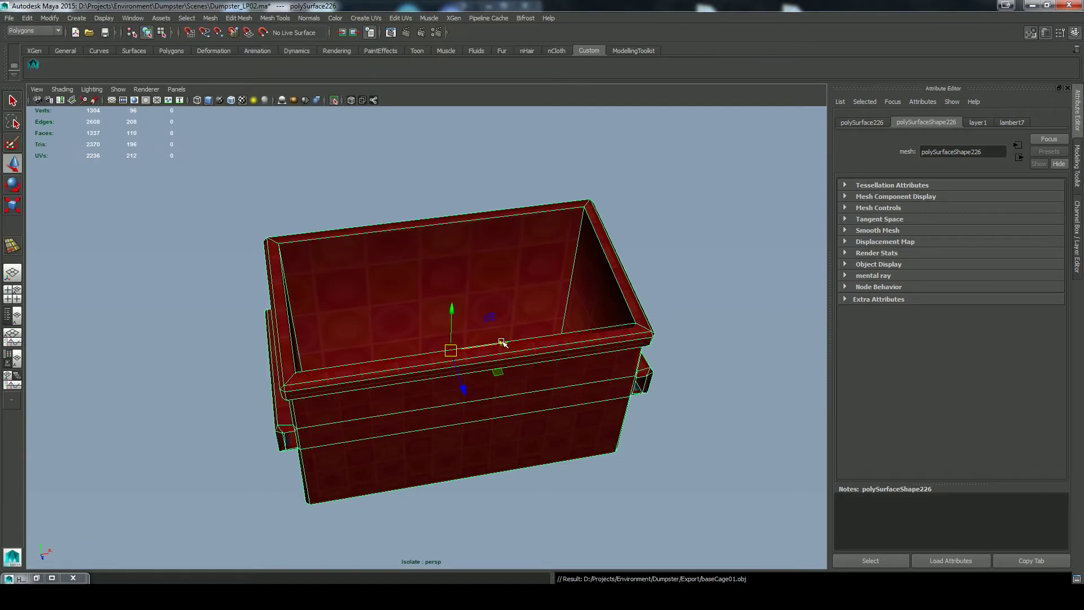
Move the red cage aside along X, select the textured low-poly dumpster and show its channel values.
drag(501, 342, 287, 373)
click(485, 396)
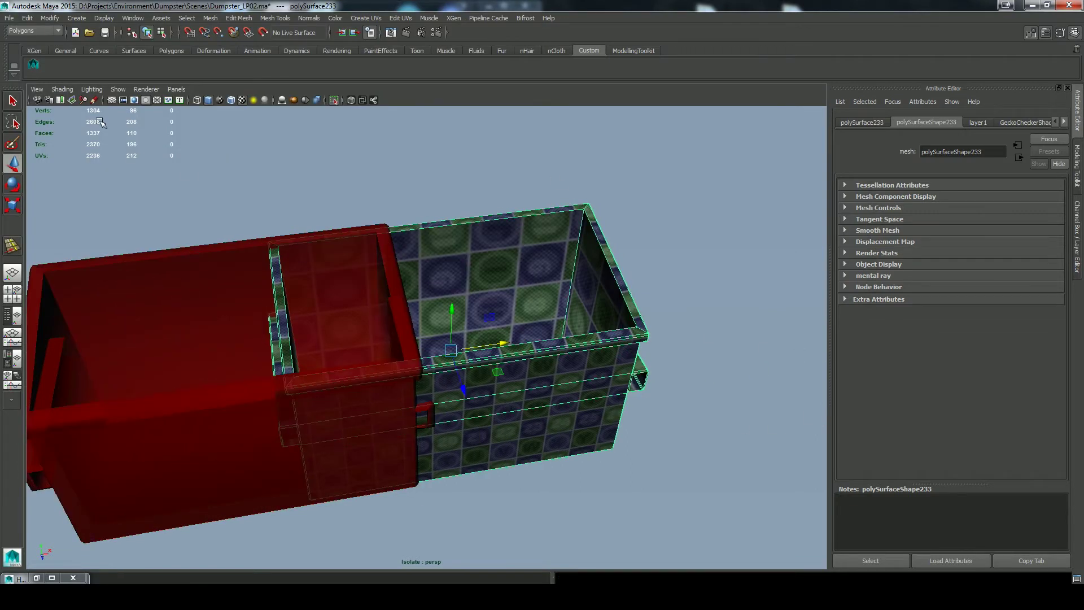
click(10, 18)
click(9, 19)
click(1073, 214)
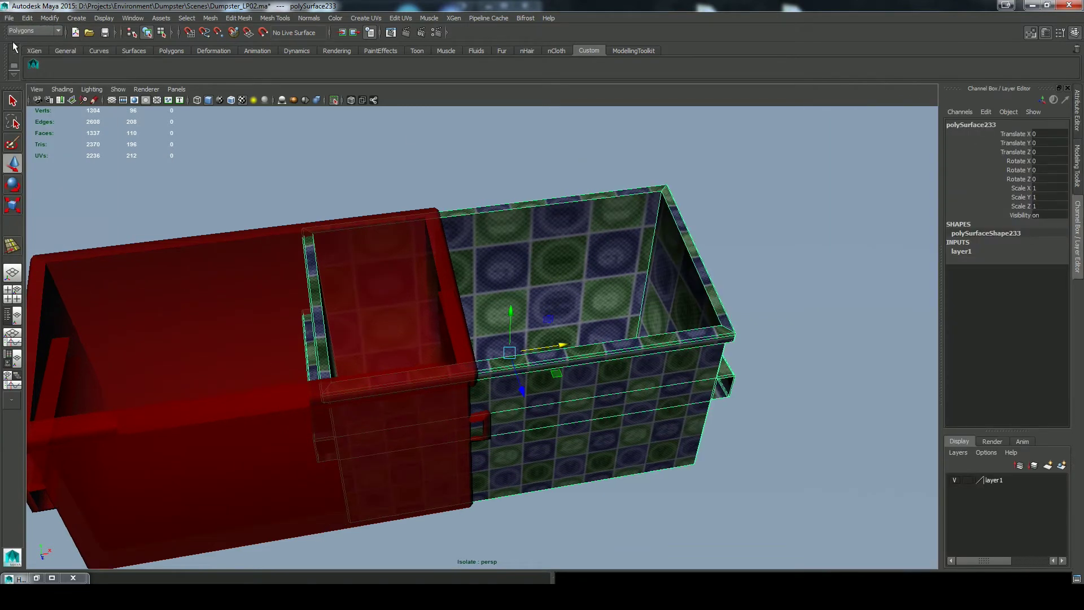
Export the selected low-poly dumpster as baseLP01.obj to the Export folder.
click(9, 18)
click(42, 142)
click(413, 146)
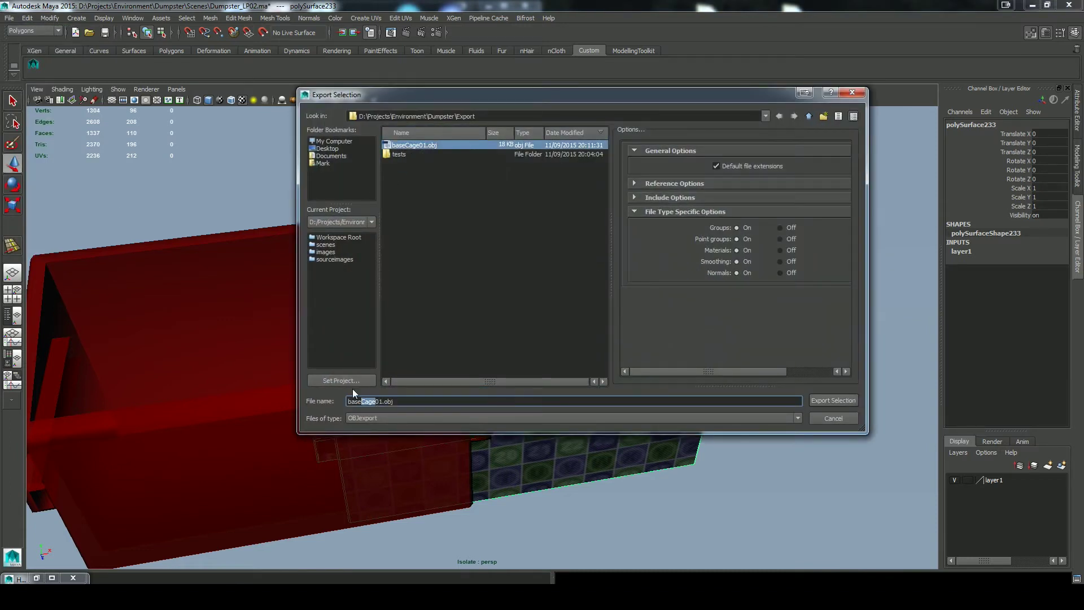
text(LP)
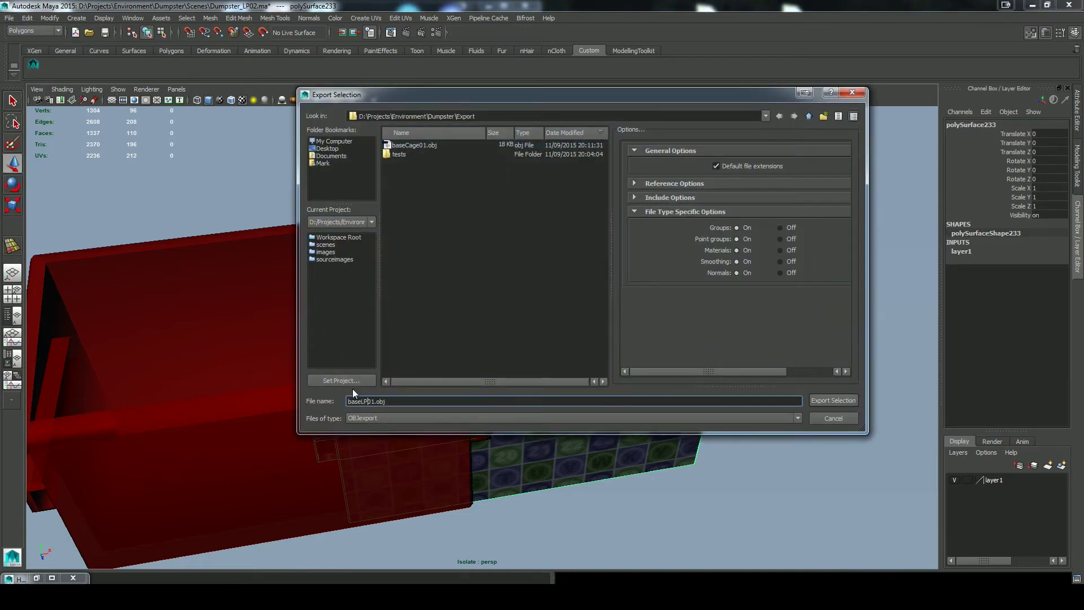
click(823, 401)
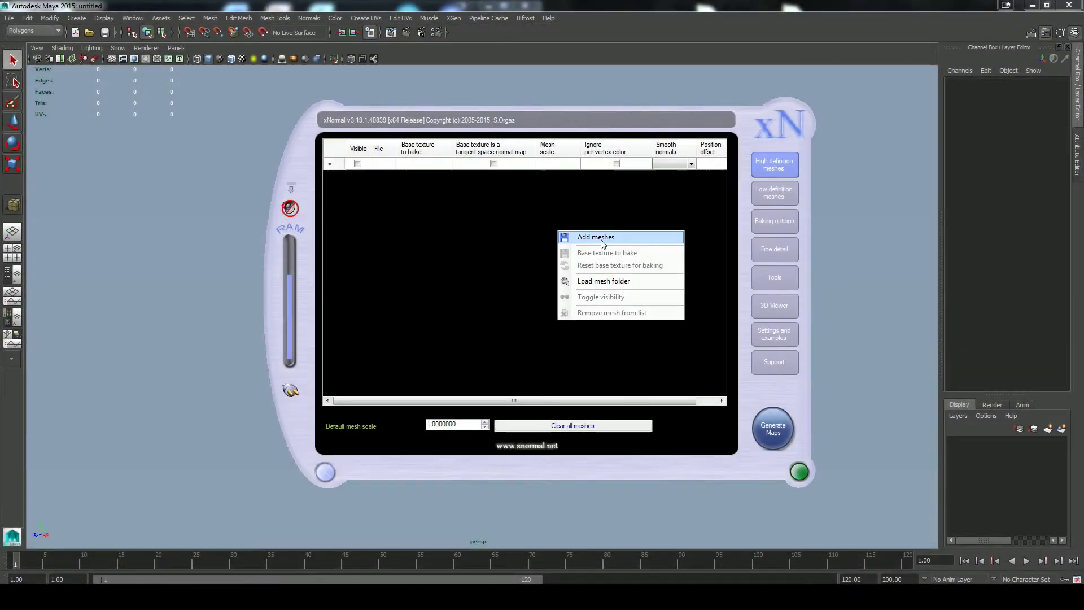
Add baseHP01 from the Dumpster Scenes folder as the high definition mesh in xNormal.
click(602, 238)
click(640, 181)
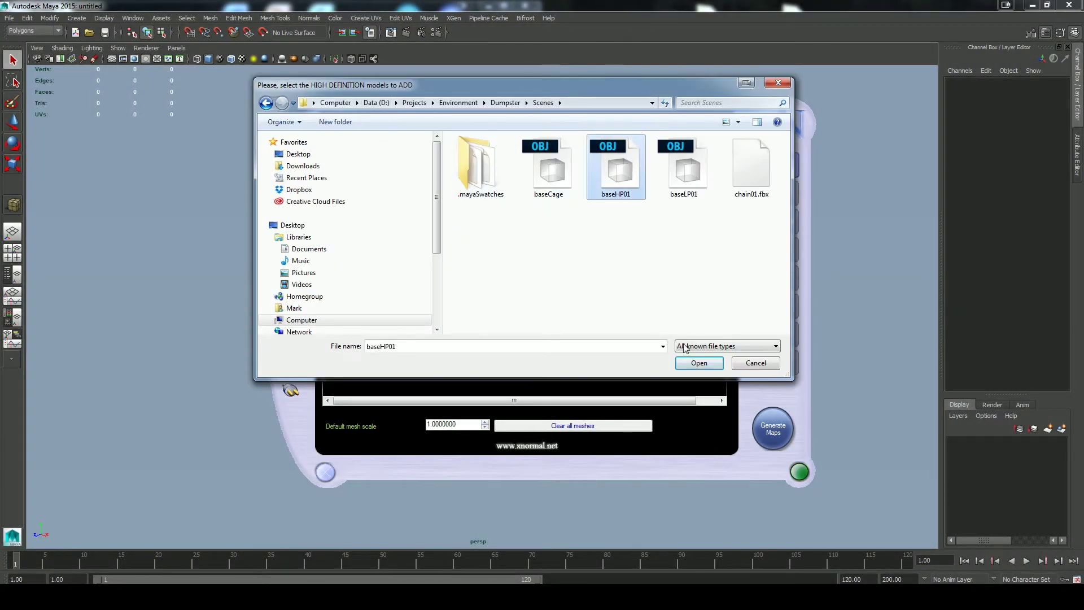
click(678, 366)
Add baseLP01 from the Scenes folder as the low definition mesh.
click(773, 192)
right_click(586, 223)
click(630, 233)
click(685, 169)
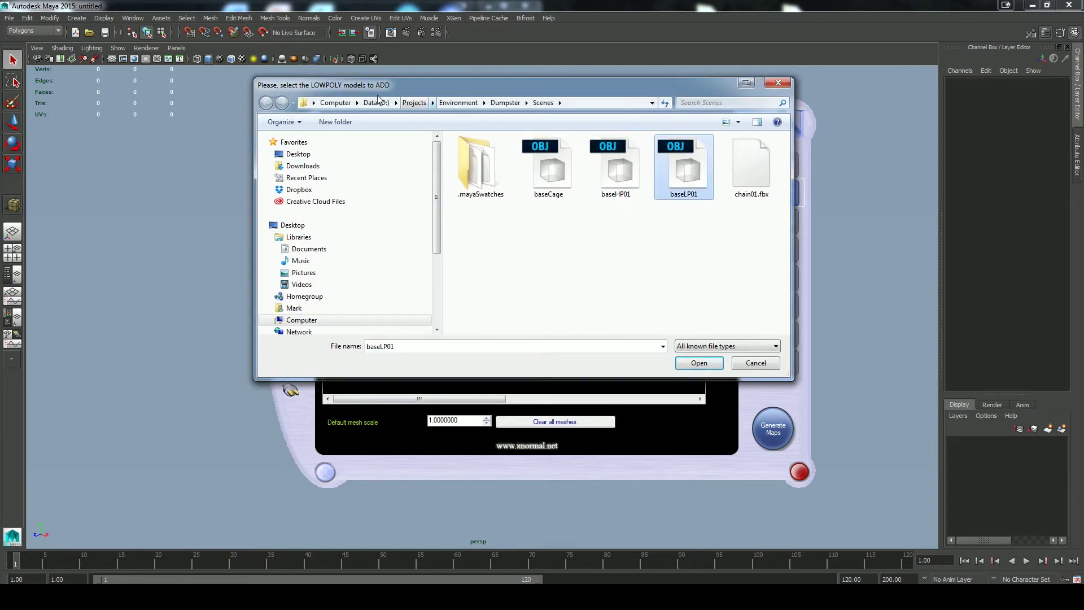
click(691, 366)
Assign baseCage as the external cage file of the low definition mesh and check its cage entry.
mouse_move(446, 401)
mouse_down()
mouse_move(669, 402)
mouse_move(446, 402)
mouse_up()
right_click(490, 263)
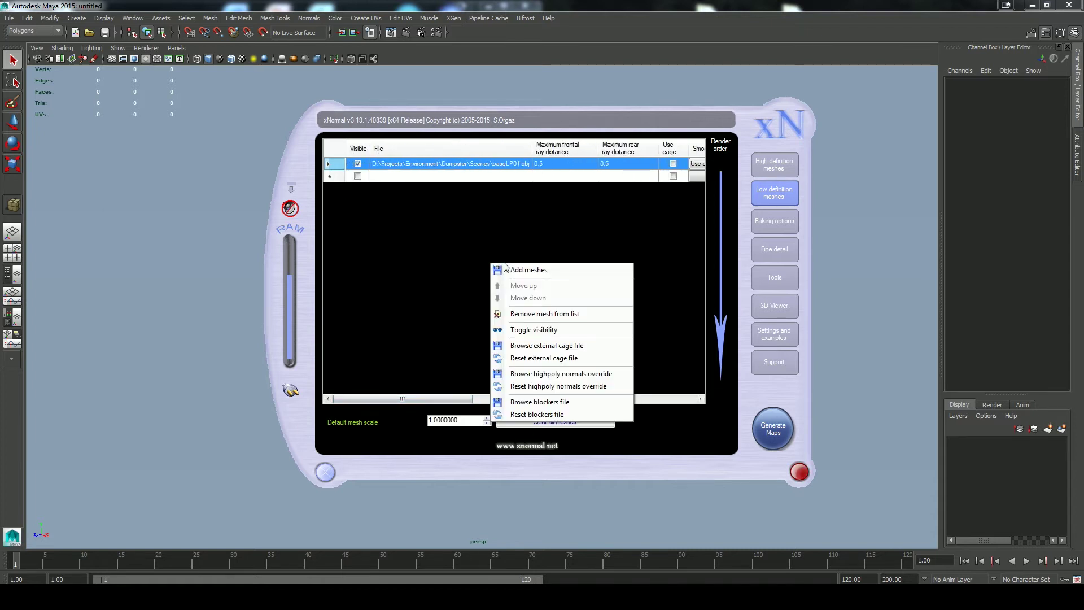
click(540, 346)
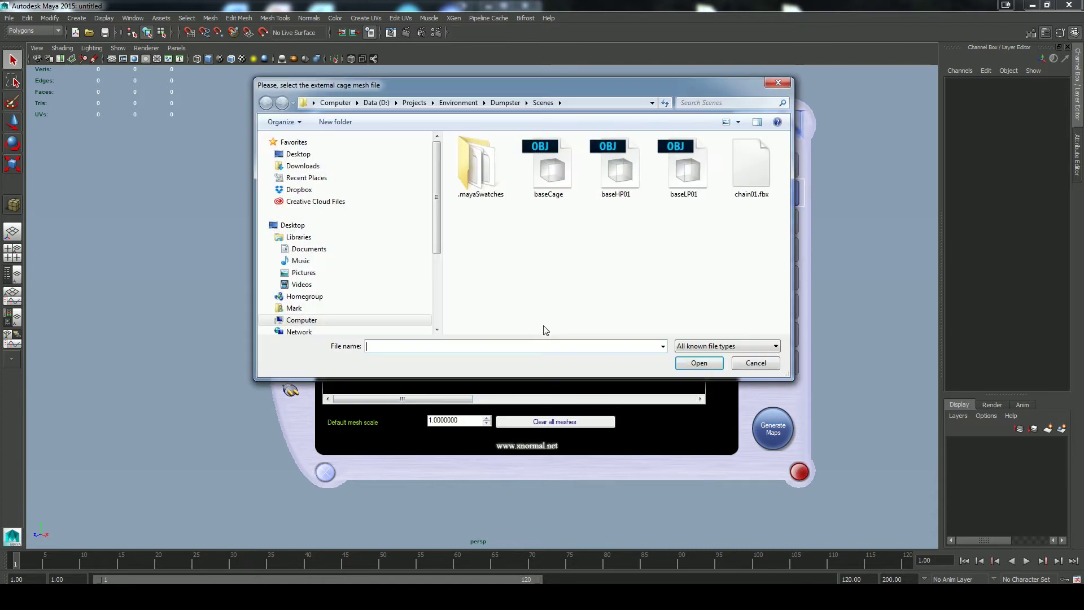
click(540, 198)
click(683, 364)
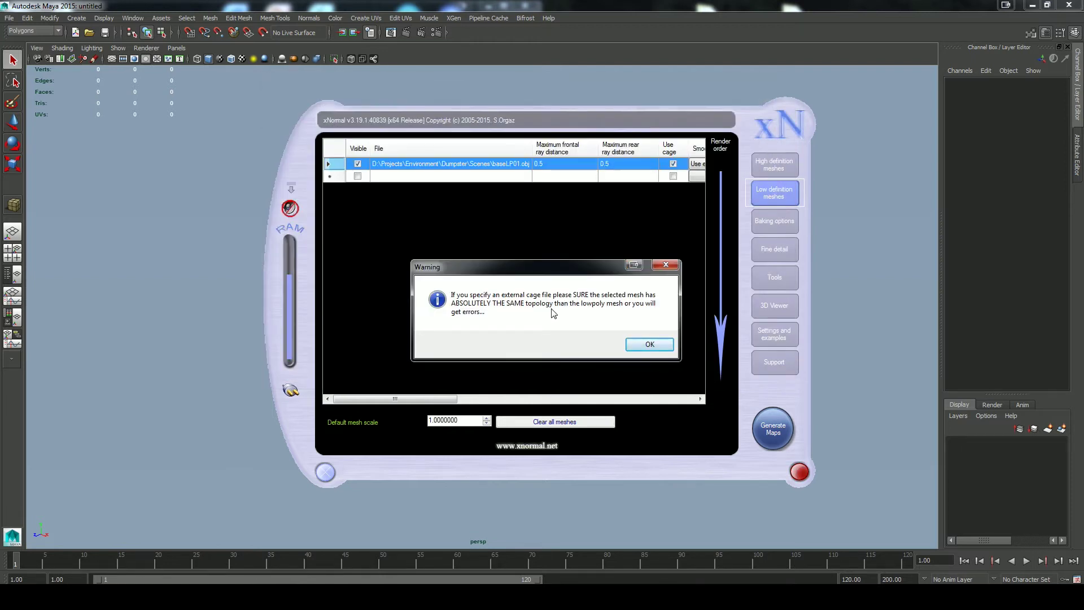
click(649, 345)
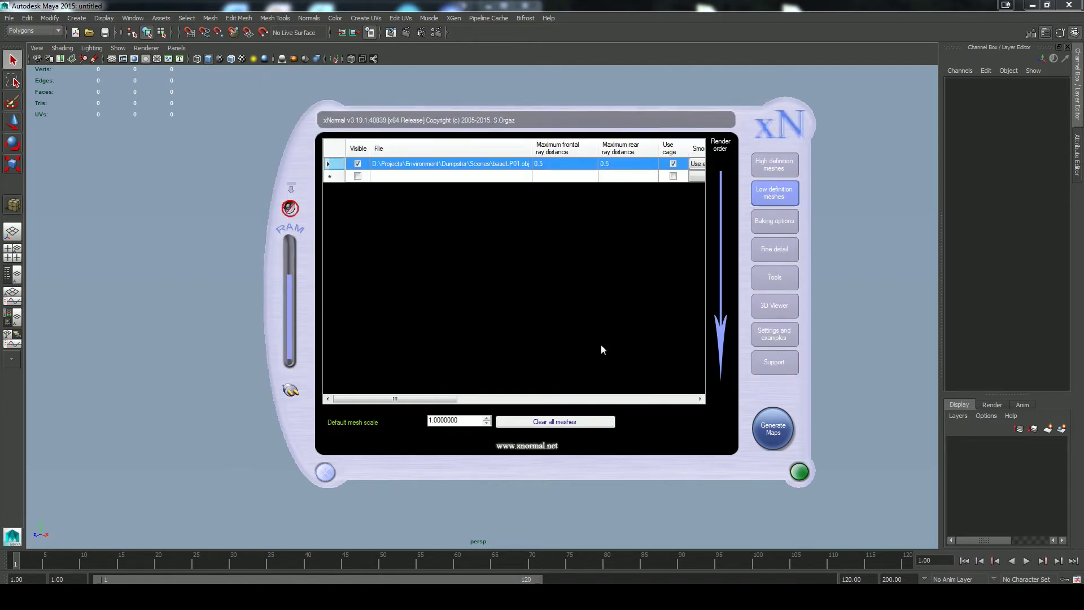
drag(439, 399, 543, 399)
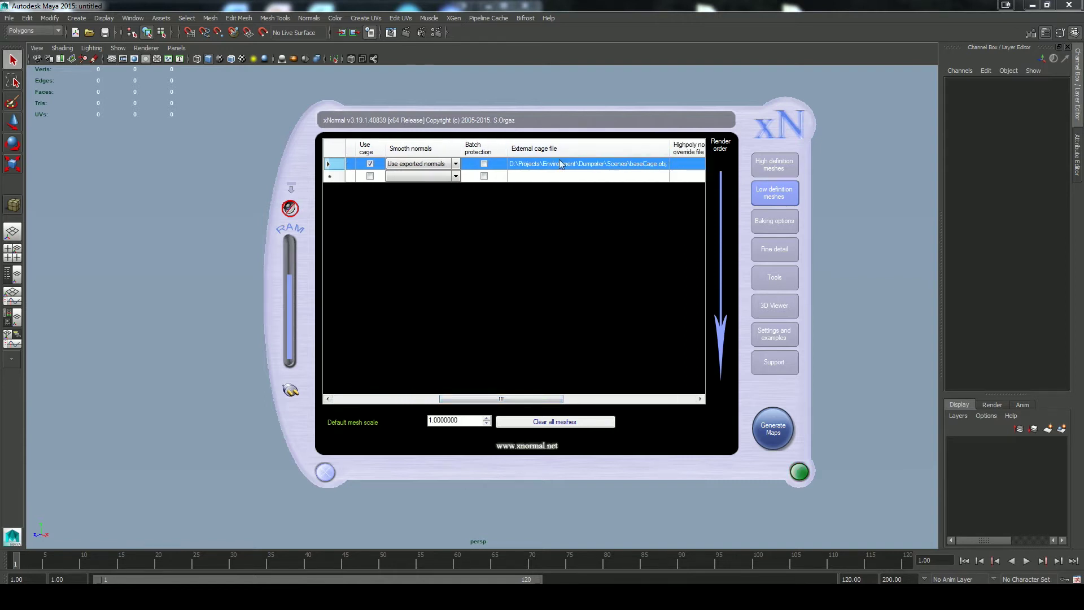
drag(463, 404, 356, 398)
Set the baking output file to base01 in TGA format in the Dumpster project's SourceImages folder.
click(759, 224)
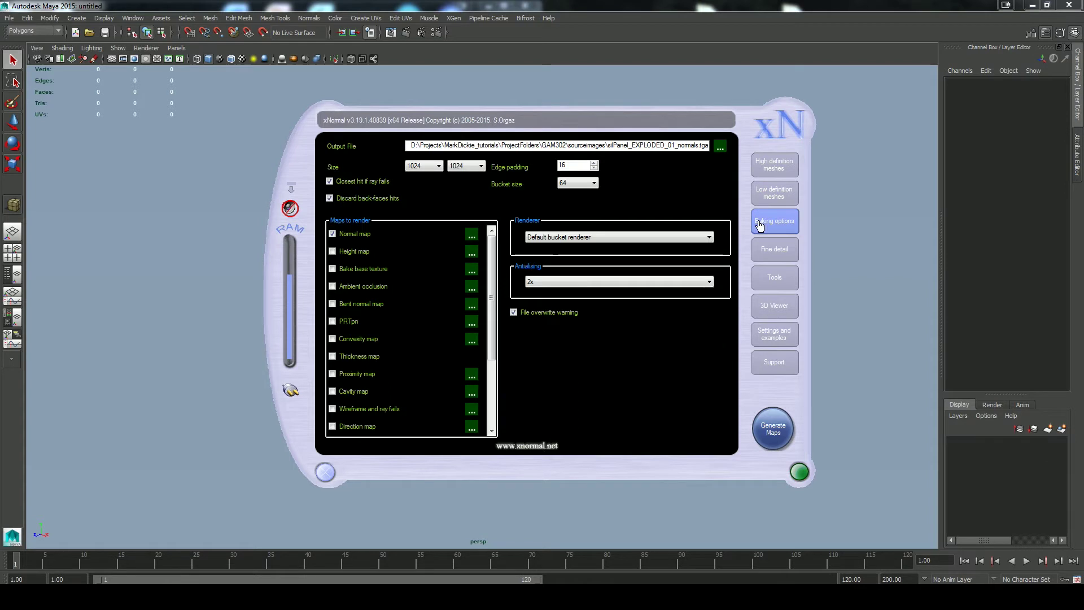
click(720, 147)
click(505, 103)
double_click(390, 179)
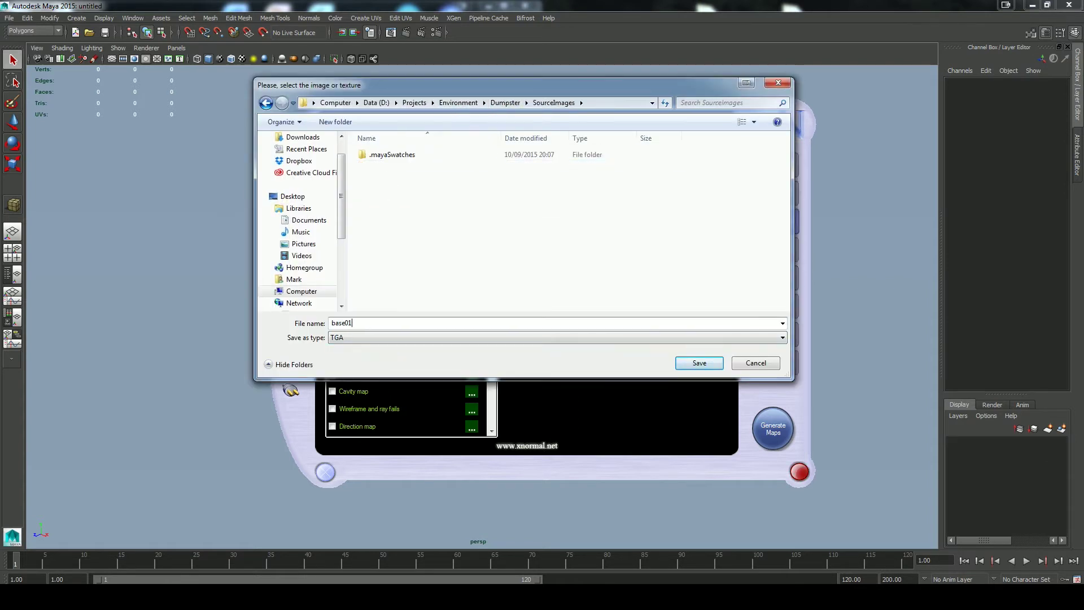
click(702, 337)
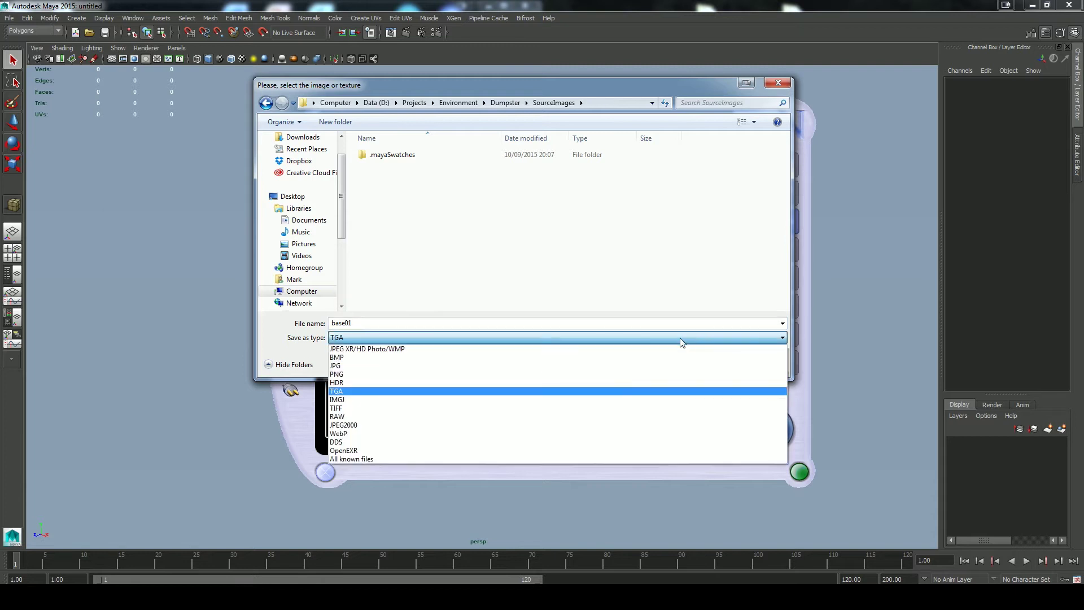
click(395, 391)
click(694, 363)
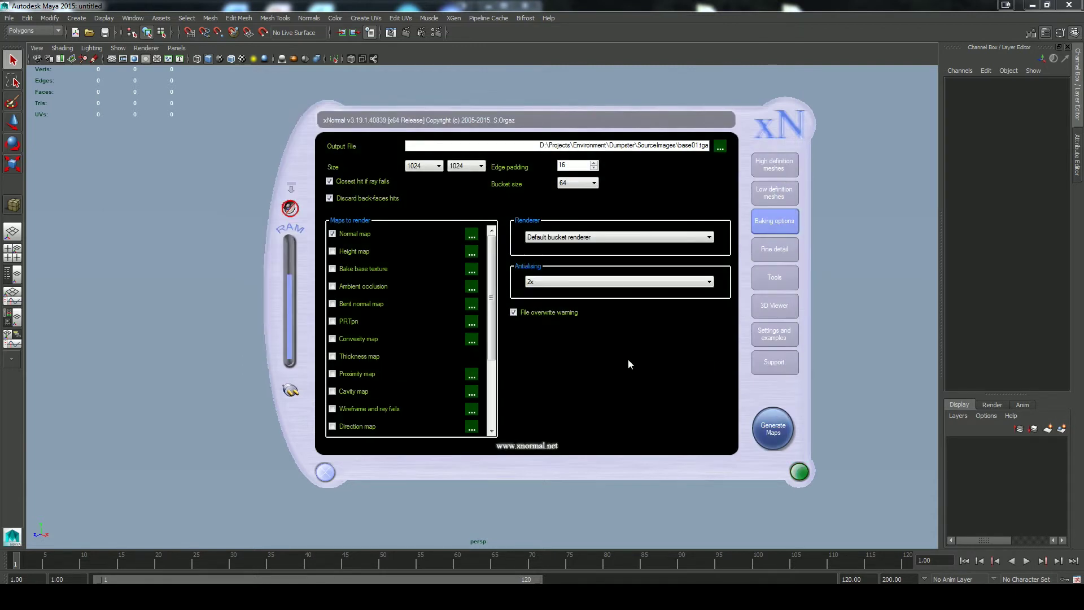
Set the map size to 2048 by 2048, generate the normal map and close the preview.
click(439, 166)
click(420, 228)
click(481, 166)
click(457, 227)
click(773, 428)
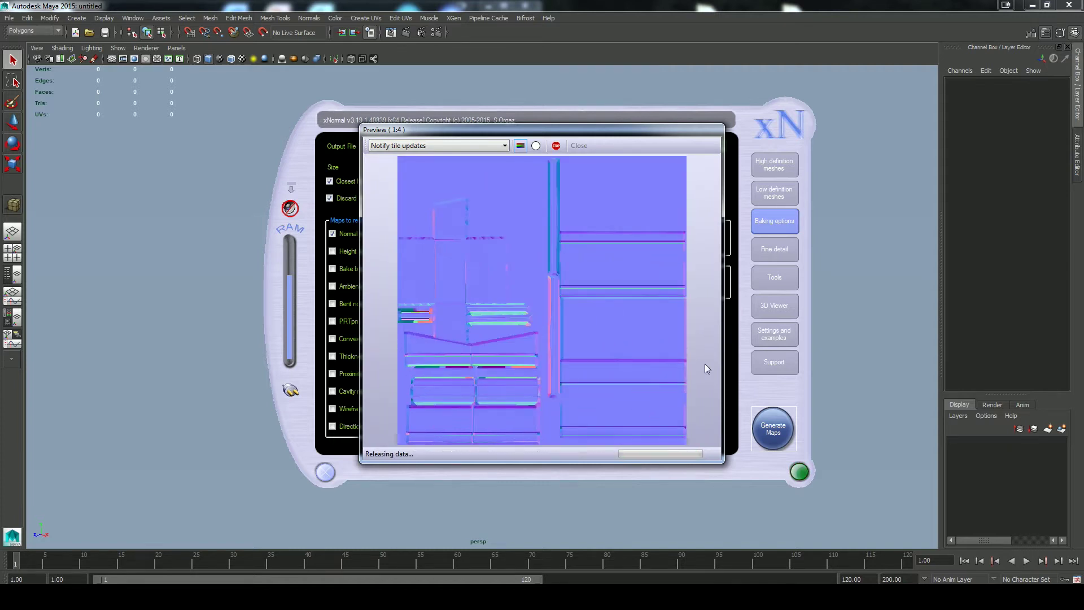
click(577, 147)
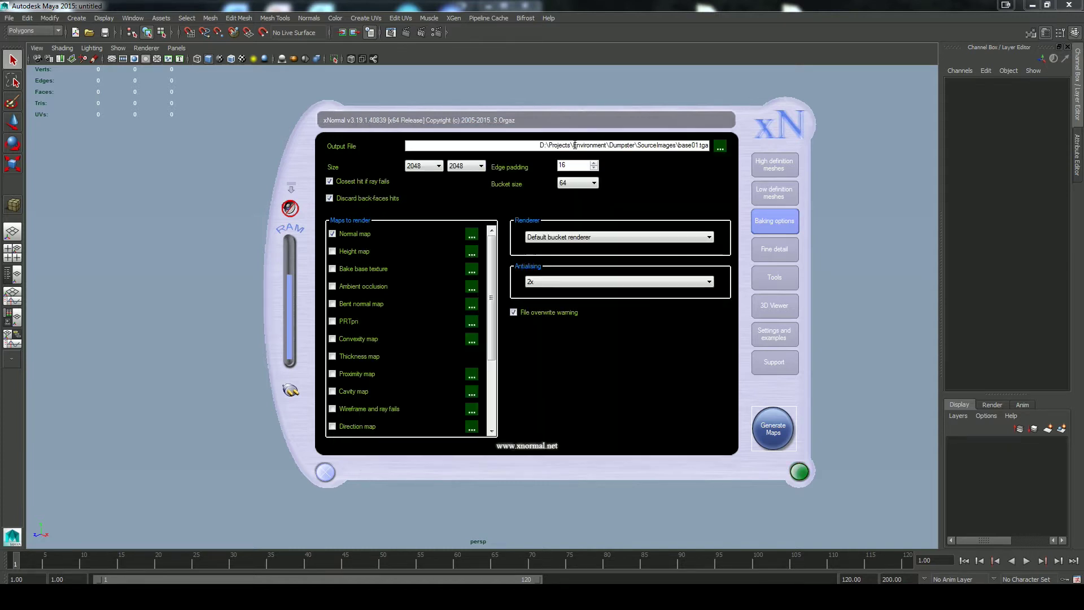
Generate an ambient occlusion map with the normal map disabled.
click(770, 428)
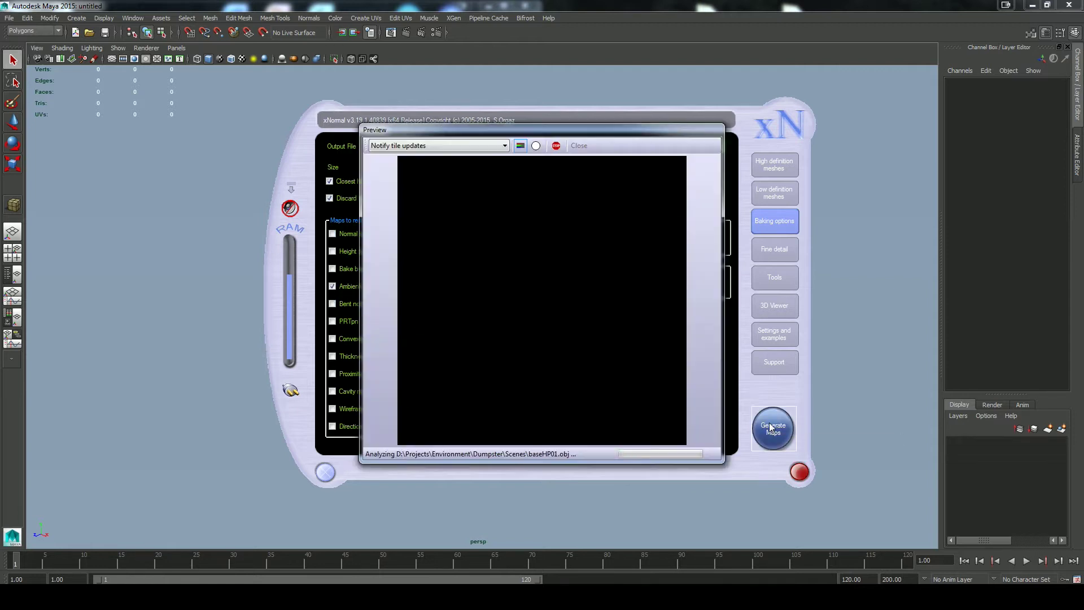
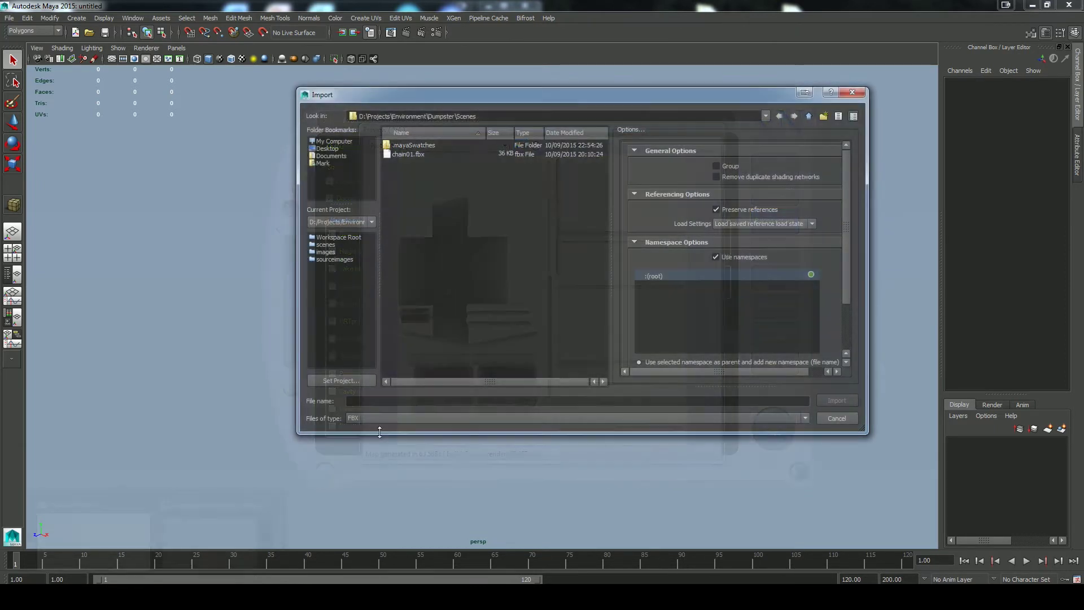
Switch to Maya and import baseLP01.obj from the Scenes folder with the OBJ file type.
click(379, 432)
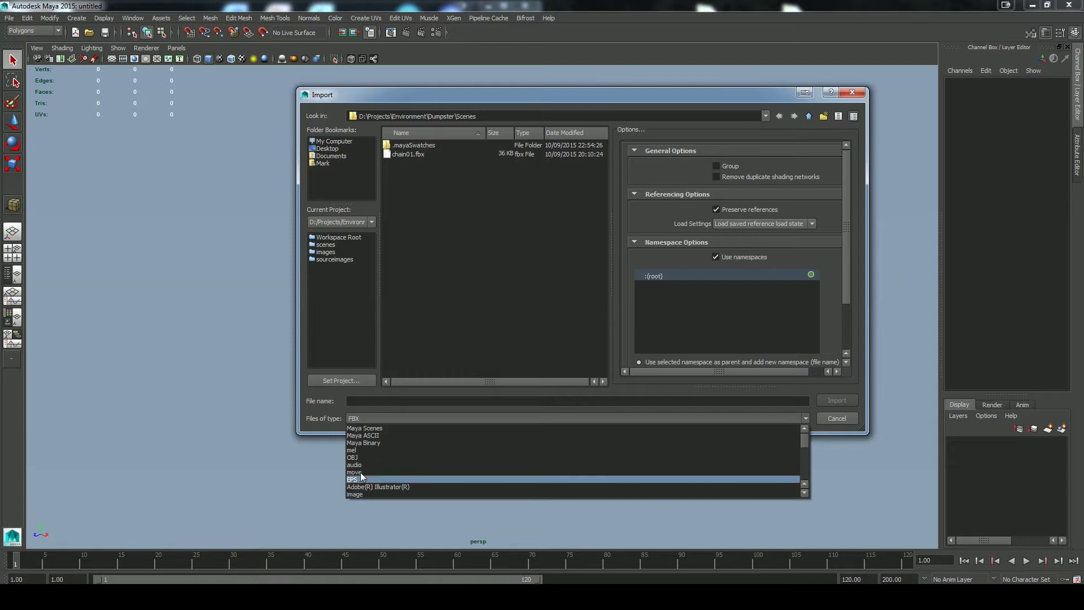
click(354, 457)
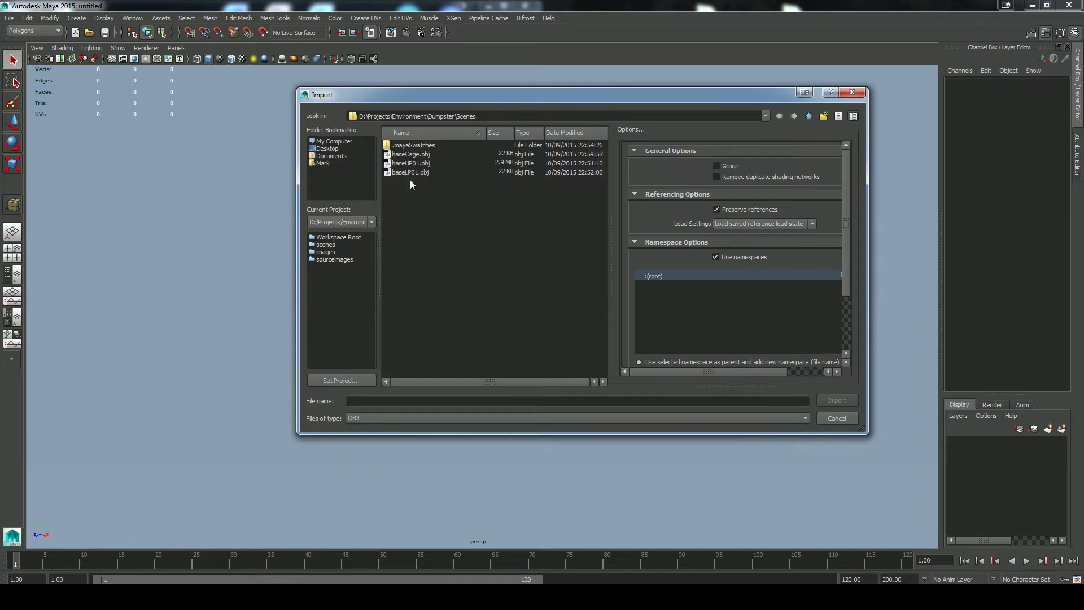
click(410, 172)
click(829, 400)
scroll(565, 367, down, 3)
alt+drag(564, 368, 521, 351)
Open the Hypershade and create a new Lambert material.
key(space)
drag(395, 384, 363, 372)
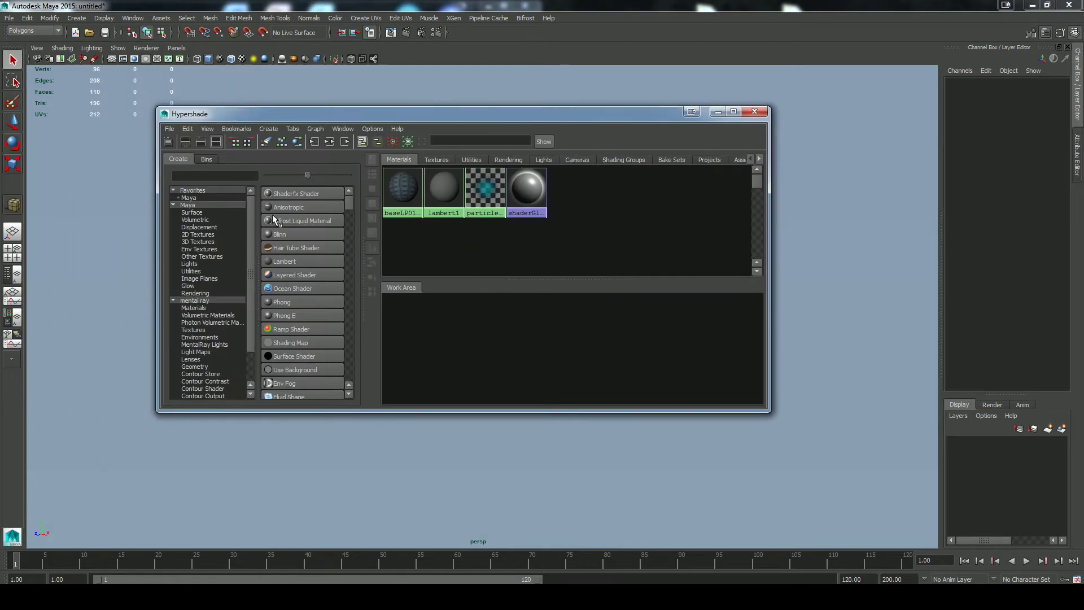
click(277, 260)
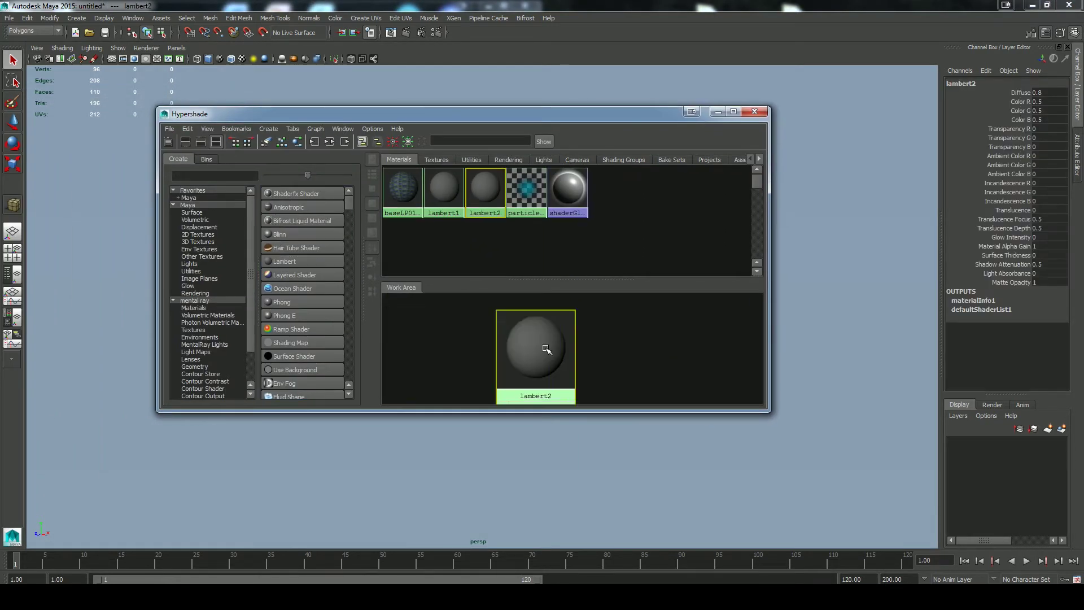
Add two File texture nodes beside the new Lambert material and space them out in the work area.
scroll(283, 300, down, 5)
scroll(285, 293, up, 5)
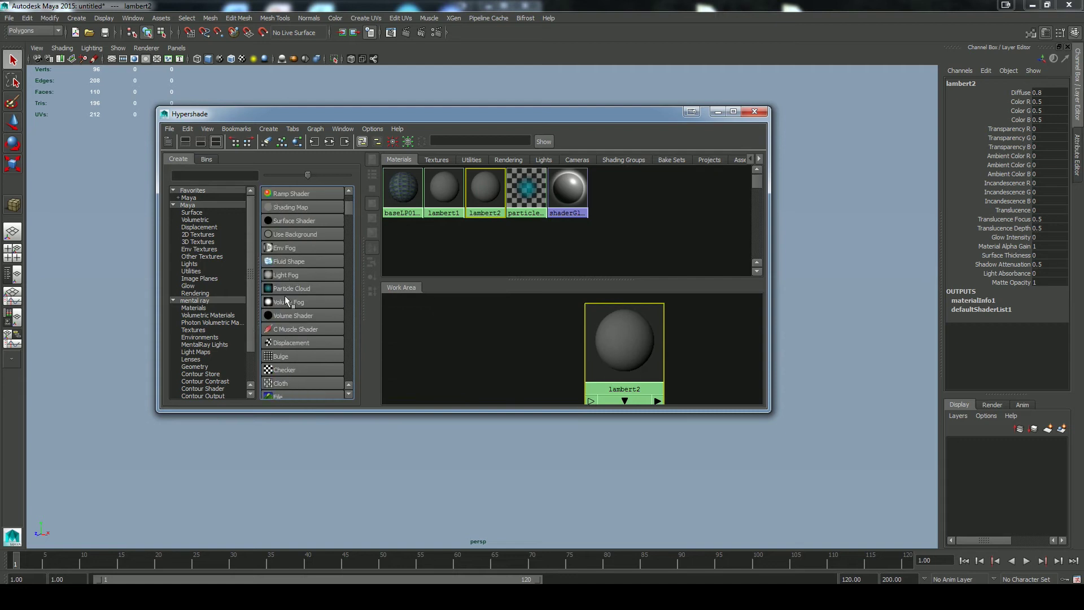
click(278, 261)
click(294, 261)
drag(569, 338, 532, 332)
scroll(587, 336, down, 4)
drag(597, 299, 556, 338)
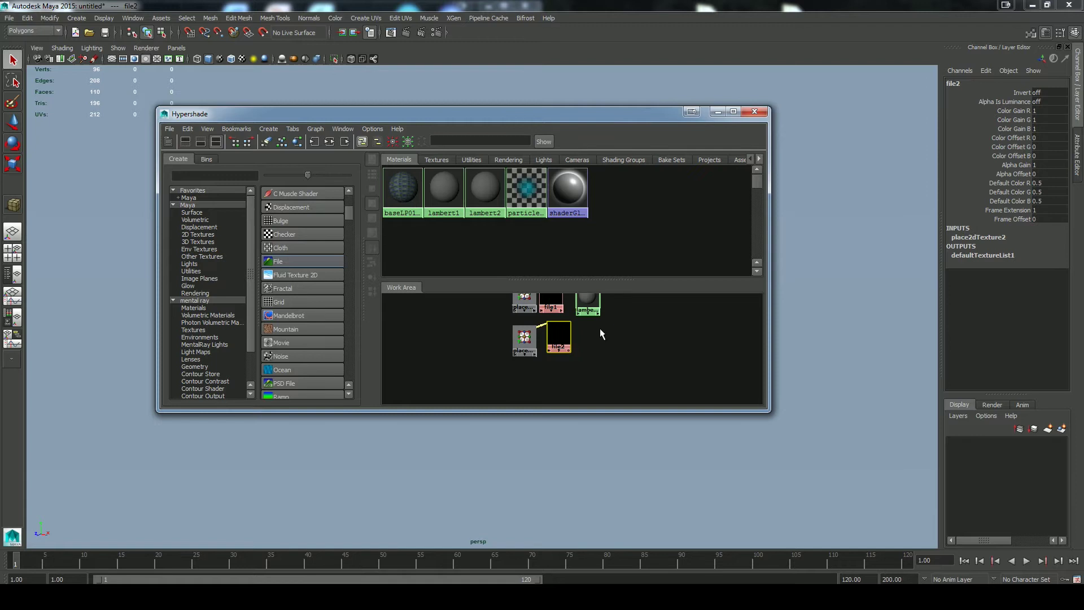
alt+middle_drag(599, 328, 561, 356)
alt+right_drag(561, 357, 681, 368)
alt+middle_drag(587, 364, 655, 357)
Load base01_normals.tga from the sourceimages folder as the image of the first file texture.
double_click(512, 320)
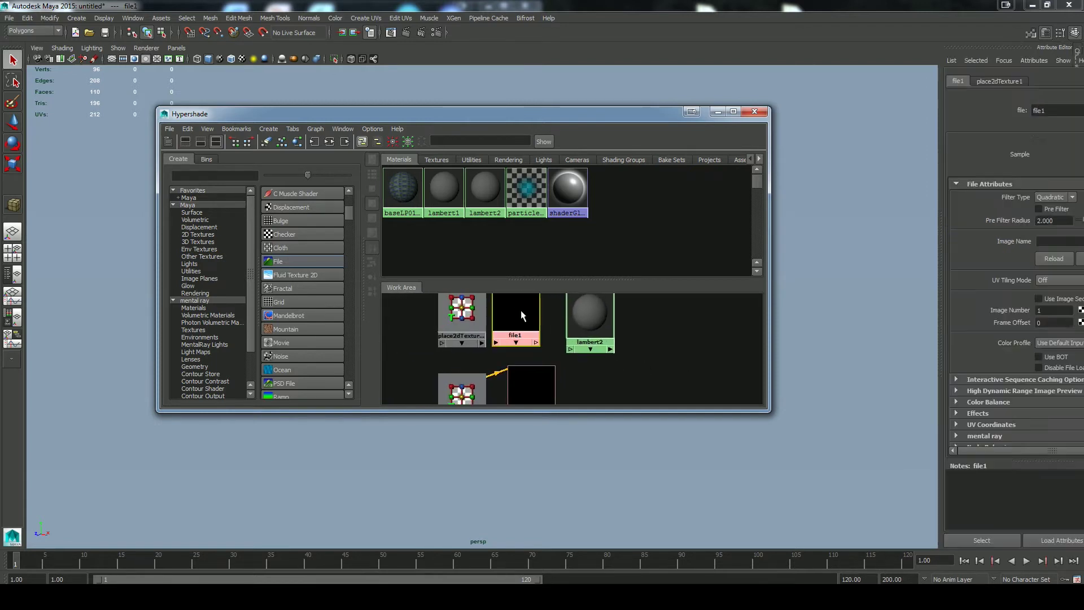
click(1050, 243)
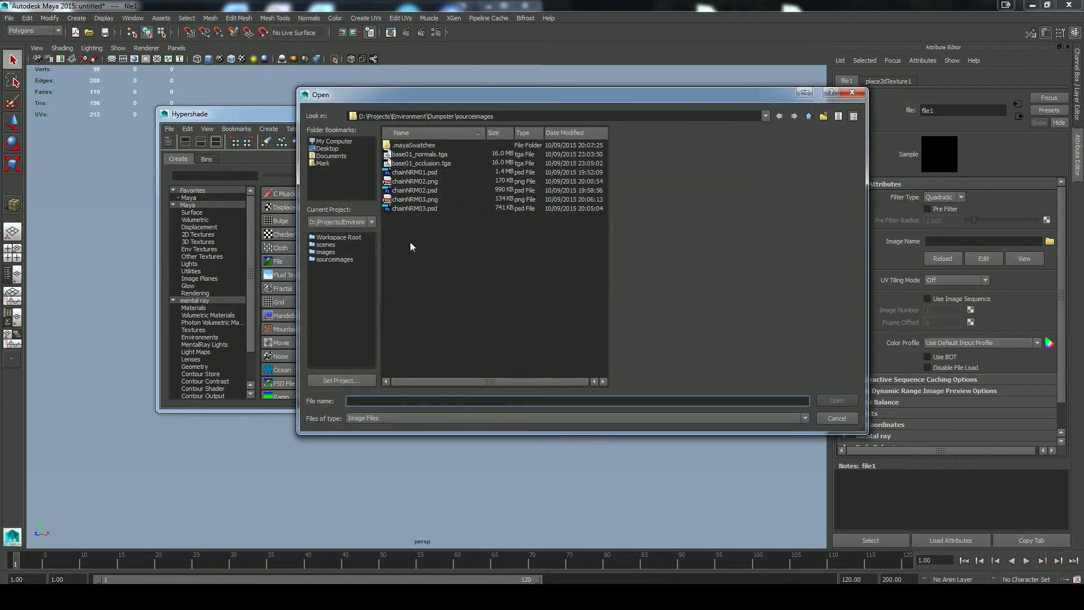
click(425, 157)
click(837, 400)
Connect the normal texture to the Lambert's bump map, set to Tangent Space Normals, and uncover the dumpster in the viewport.
middle_drag(515, 316, 596, 321)
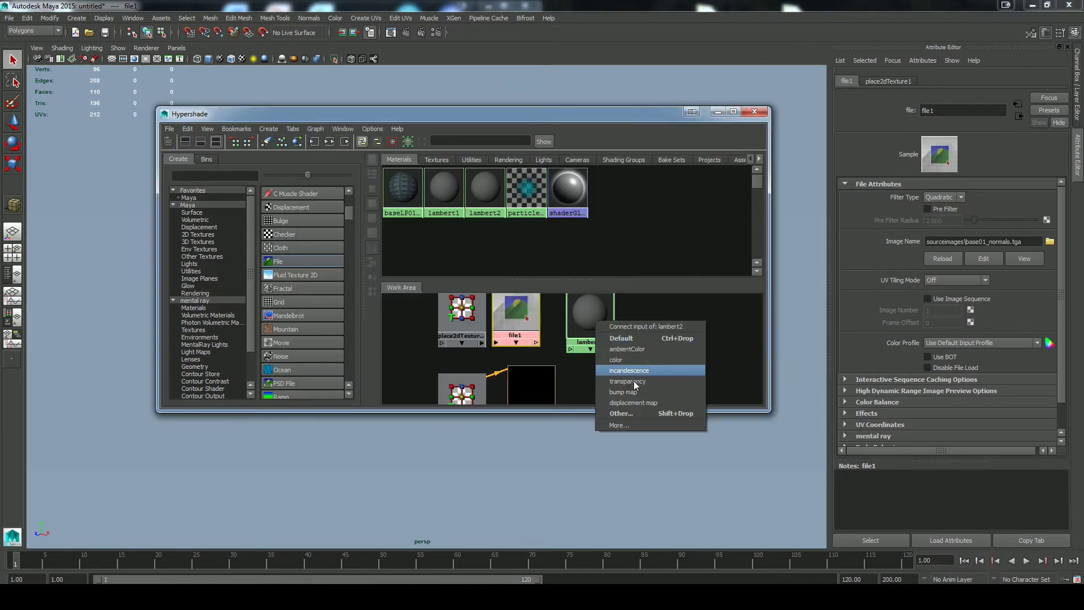
click(623, 391)
click(959, 222)
drag(666, 115, 212, 85)
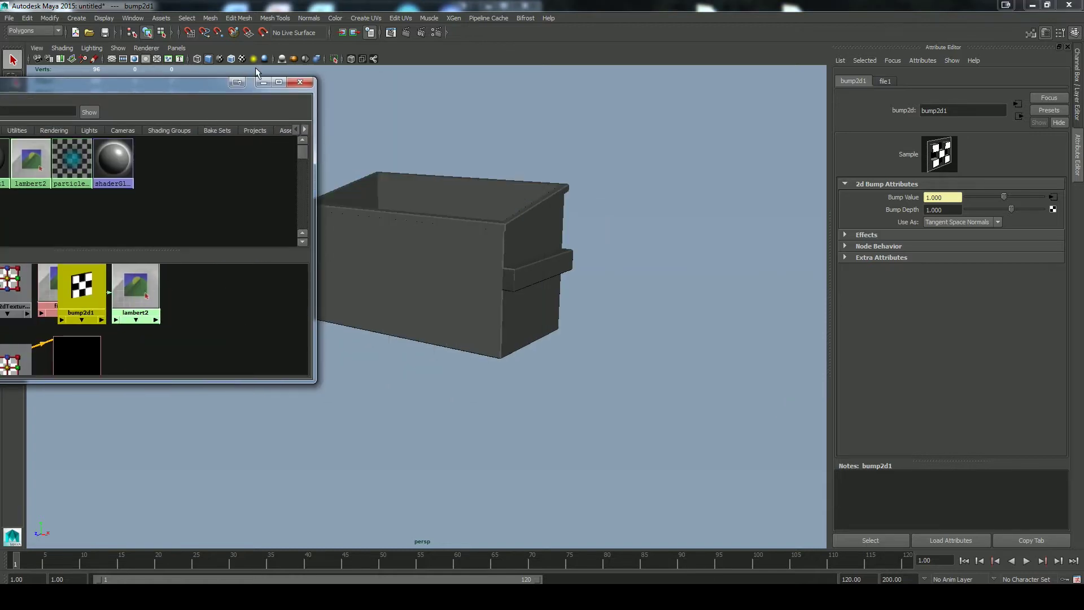
Compare the normal map shading of the two dumpsters around the side fork pockets and their inner faces.
alt+drag(486, 346, 387, 371)
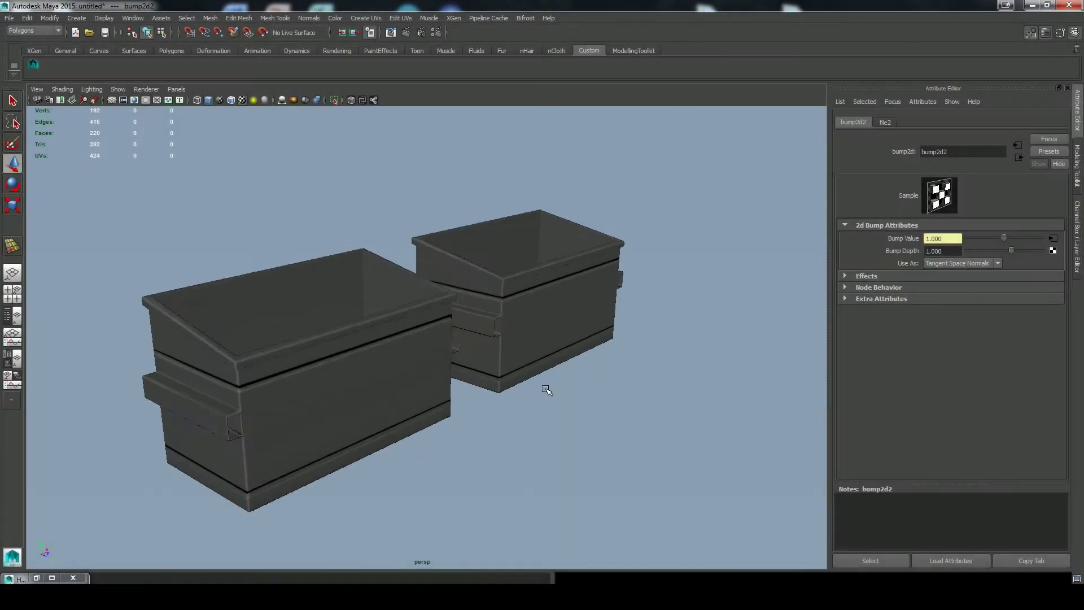
scroll(523, 384, up, 6)
alt+middle_drag(387, 370, 300, 357)
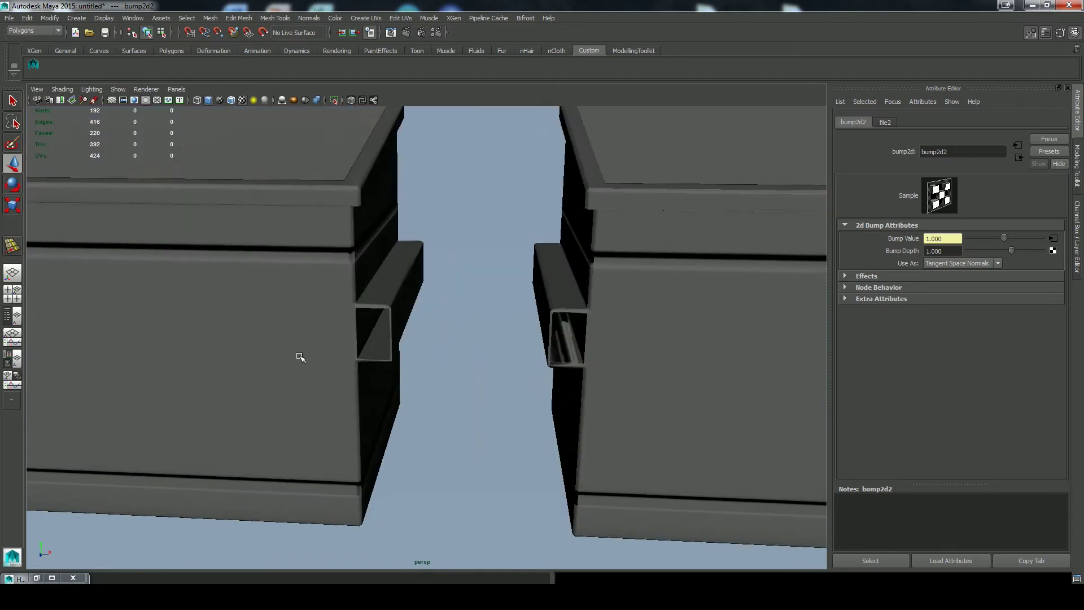
alt+drag(299, 357, 266, 359)
scroll(597, 394, up, 5)
click(597, 394)
alt+drag(650, 392, 622, 399)
scroll(603, 350, up, 3)
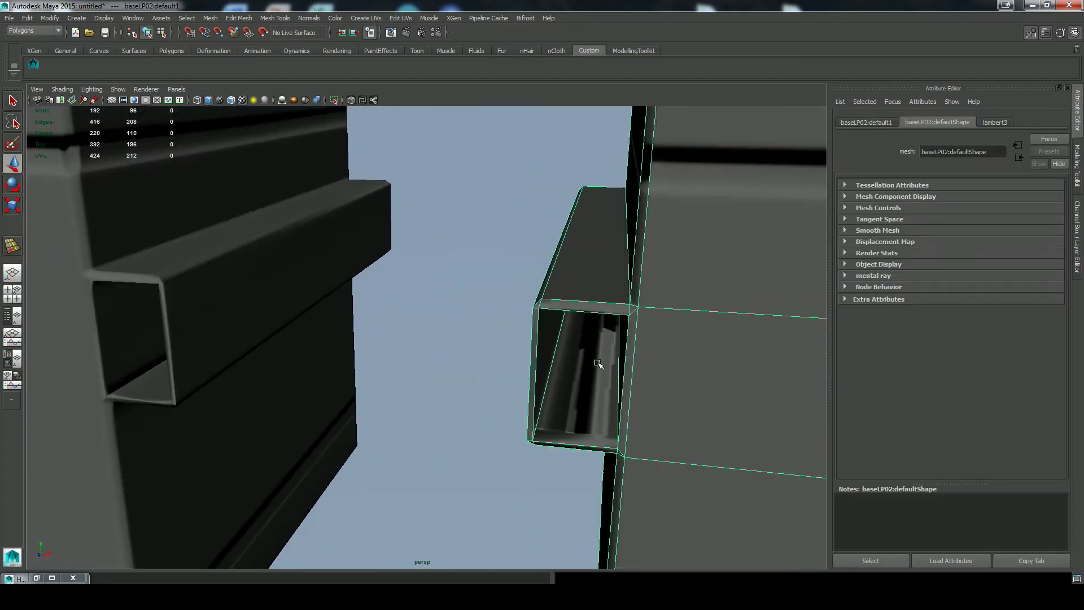
right_drag(597, 363, 598, 397)
click(600, 368)
alt+drag(600, 368, 626, 342)
click(552, 419)
right_drag(645, 341, 697, 330)
Examine the edge and corner shading on the fork pockets of both dumpsters from several sides.
alt+drag(697, 330, 333, 370)
click(194, 361)
scroll(193, 361, down, 5)
drag(240, 403, 299, 425)
click(372, 483)
scroll(483, 448, up, 5)
alt+drag(483, 449, 581, 426)
click(687, 423)
right_drag(685, 341, 684, 371)
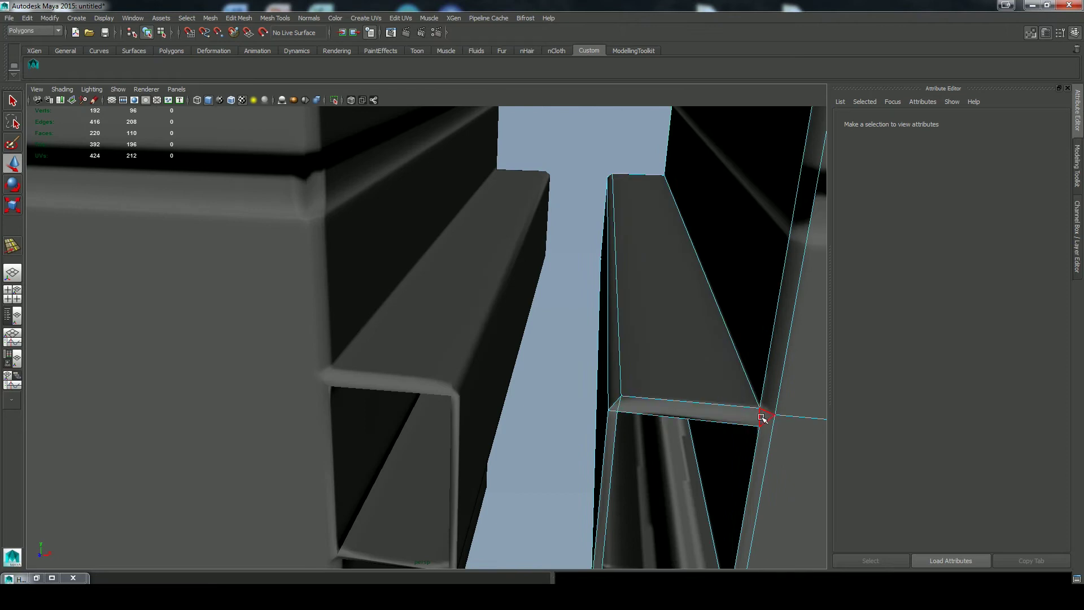
click(764, 416)
key(f)
click(387, 323)
alt+drag(452, 441, 606, 216)
alt+drag(749, 235, 429, 282)
alt+drag(294, 244, 336, 438)
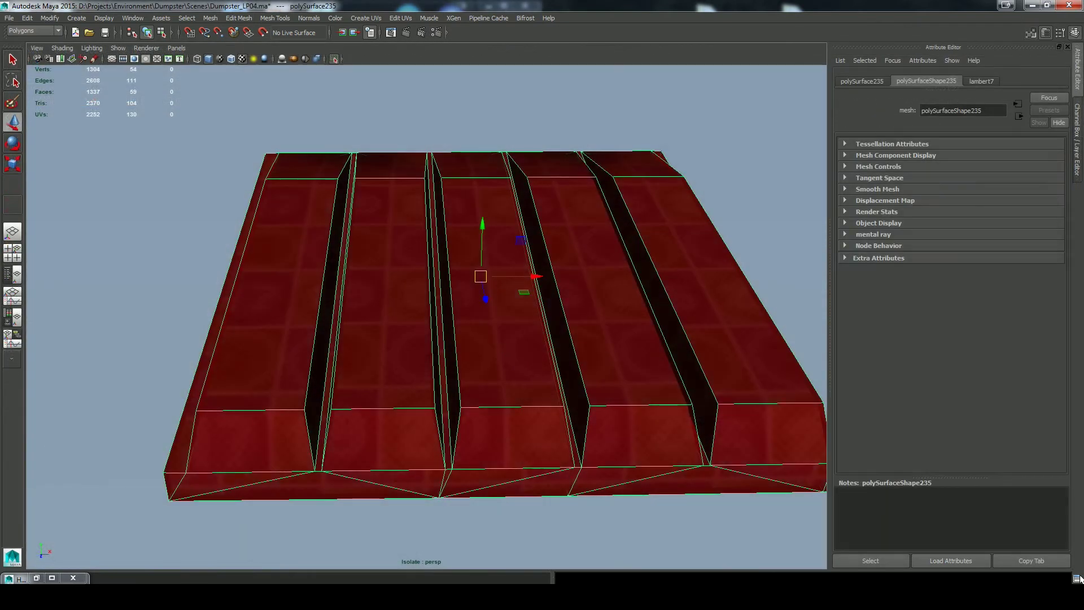
Load the UVShellHardEdge.mel script from D:\Projects into the Script Editor.
click(1076, 578)
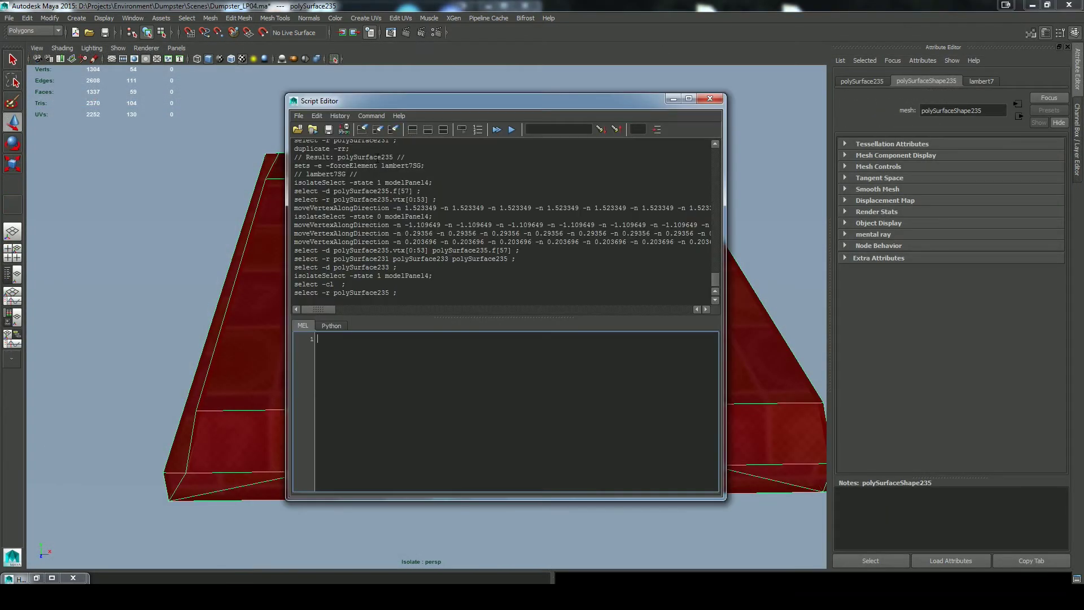
click(297, 130)
click(809, 116)
click(808, 116)
click(420, 145)
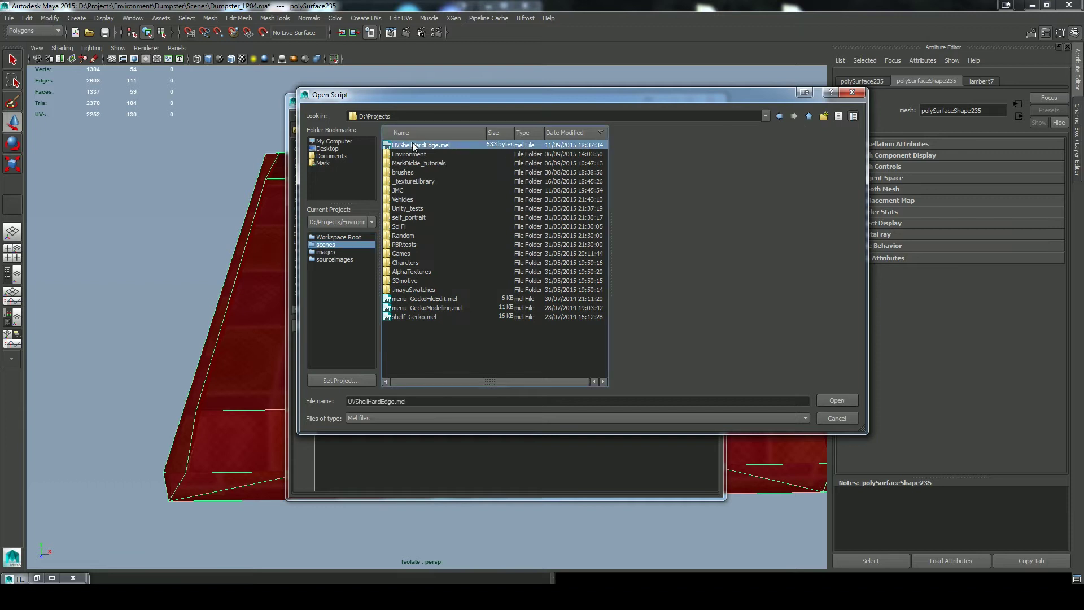
click(837, 400)
key(ctrl+a)
Select the long ridge edges running along the low-poly lid in edge mode.
alt+drag(101, 228, 114, 200)
key(space)
drag(198, 255, 240, 264)
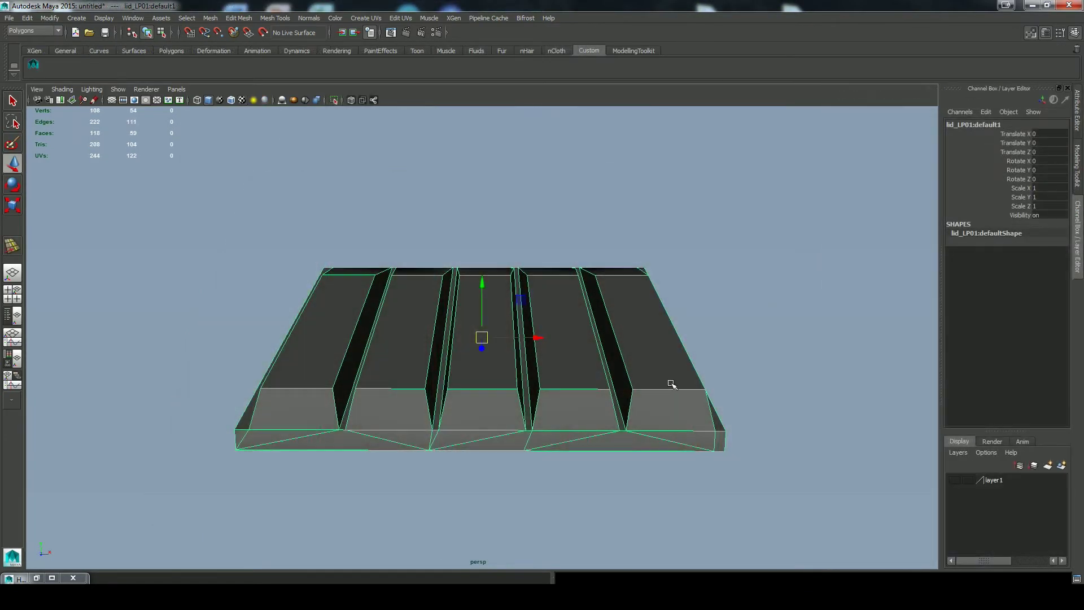
key(1)
key(q)
alt+drag(638, 308, 491, 401)
right_drag(496, 341, 471, 300)
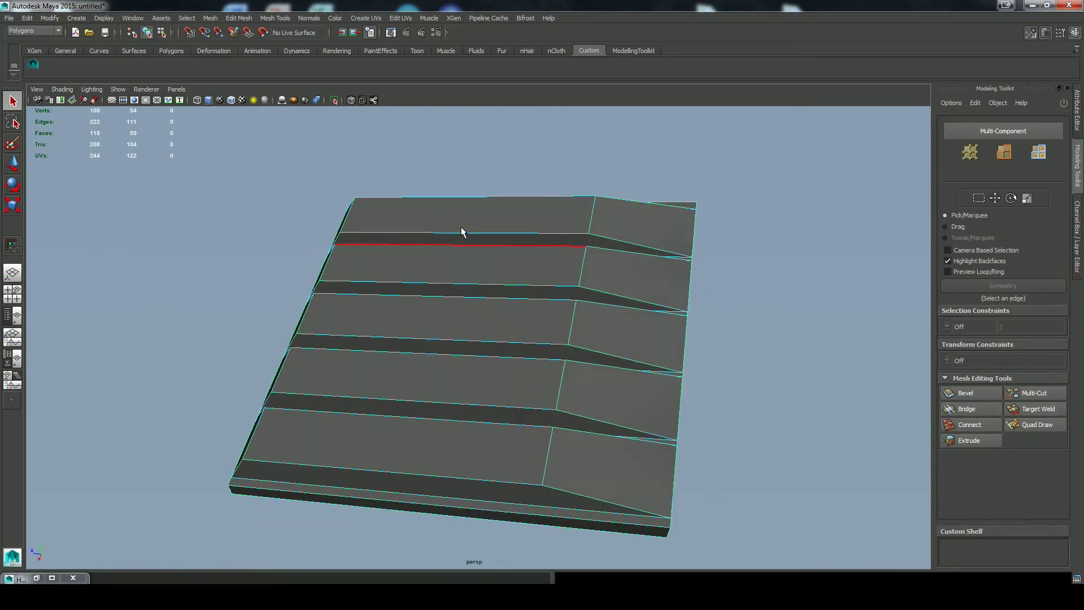
drag(441, 547, 440, 545)
alt+drag(440, 546, 515, 305)
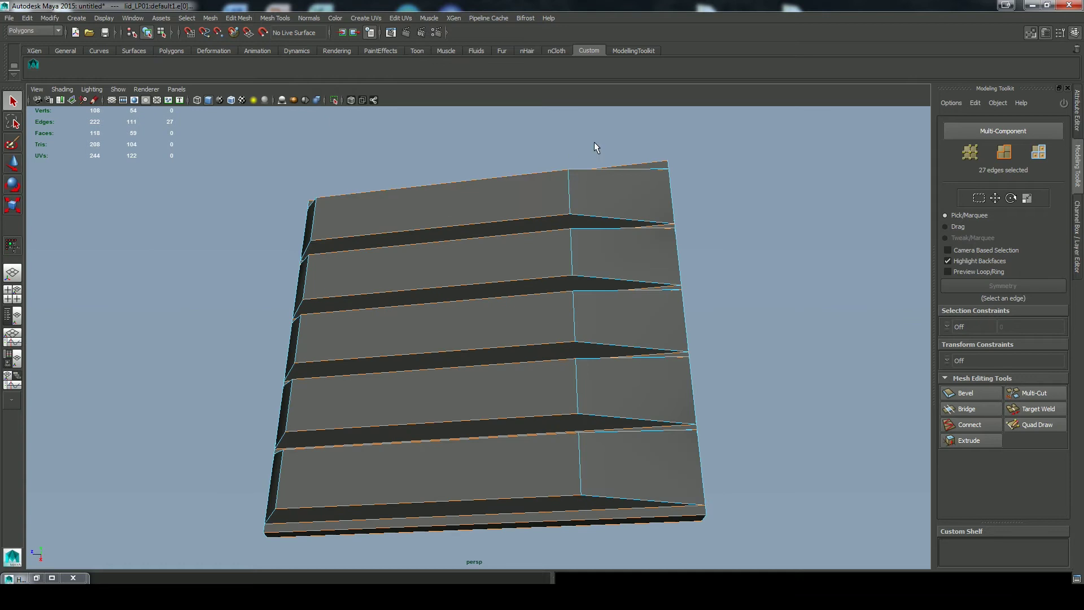
shift+drag(554, 577, 554, 577)
Complete the lid's hard-edge selection with the sloped front, rim and border edges, leaving out the unwanted underside edges.
alt+drag(621, 508, 571, 213)
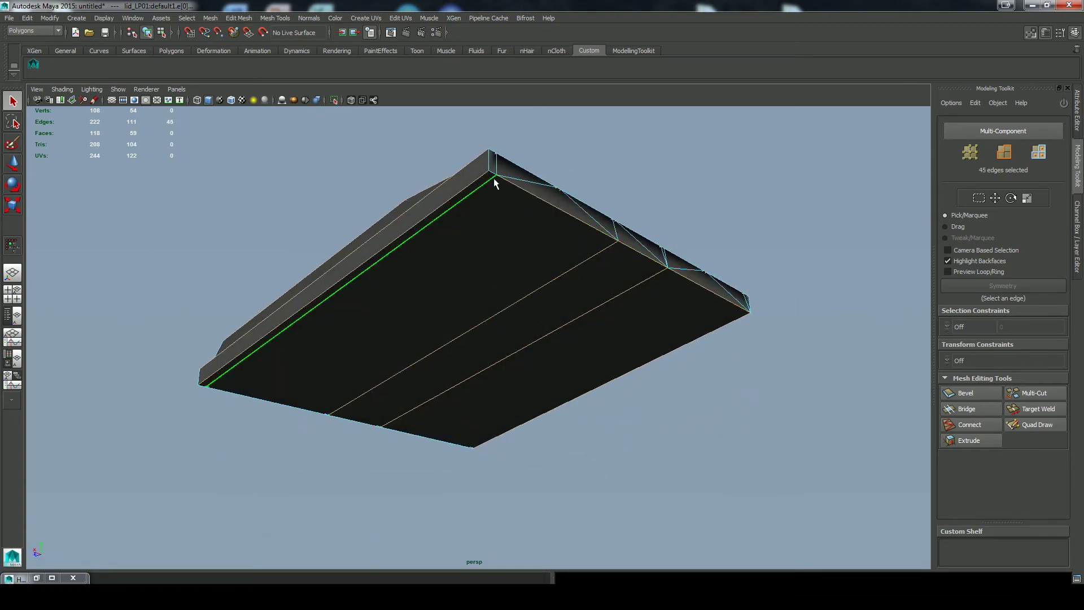
ctrl+click(588, 316)
alt+drag(589, 316, 745, 511)
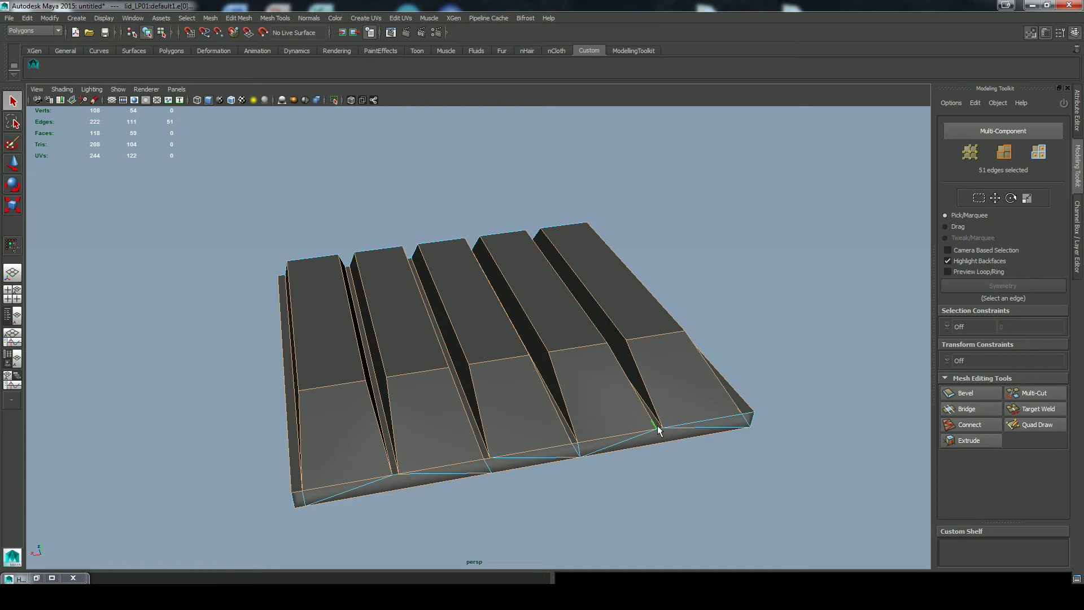
alt+drag(785, 473, 636, 427)
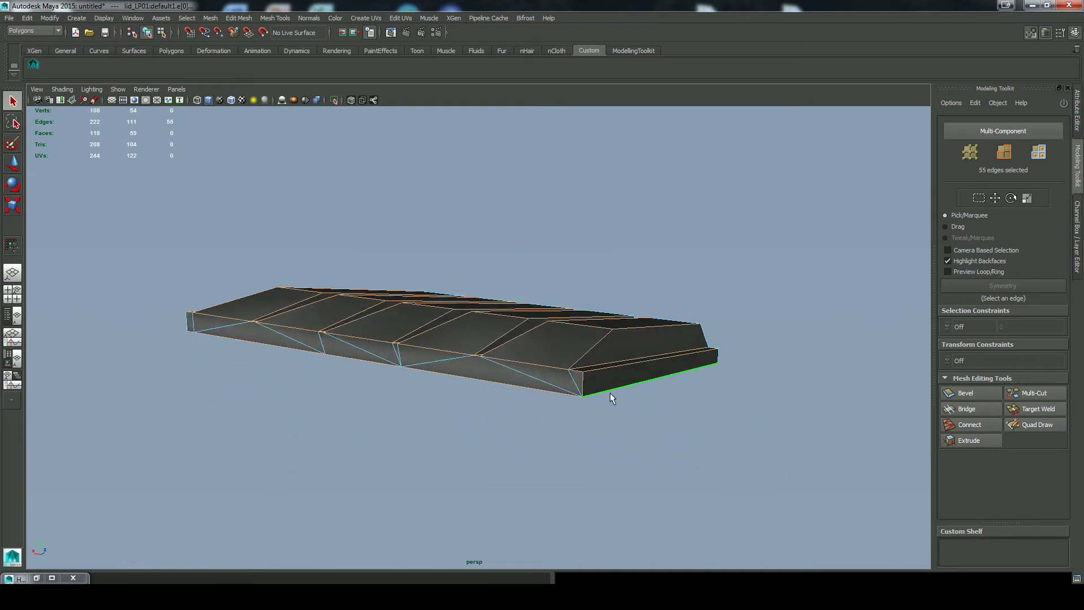
alt+drag(776, 405, 457, 197)
alt+drag(780, 363, 327, 381)
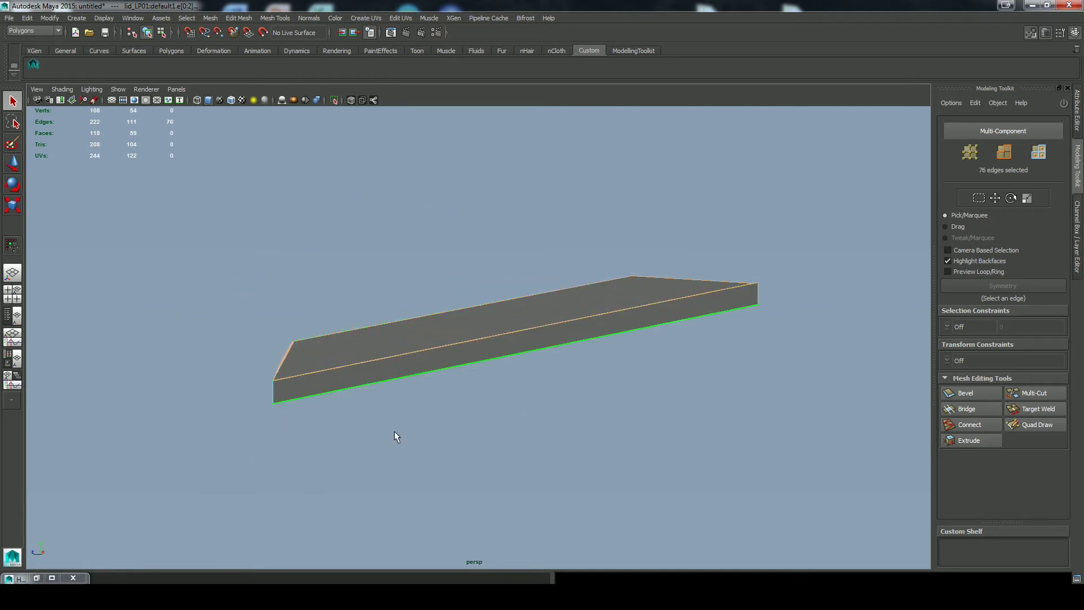
alt+drag(394, 431, 555, 387)
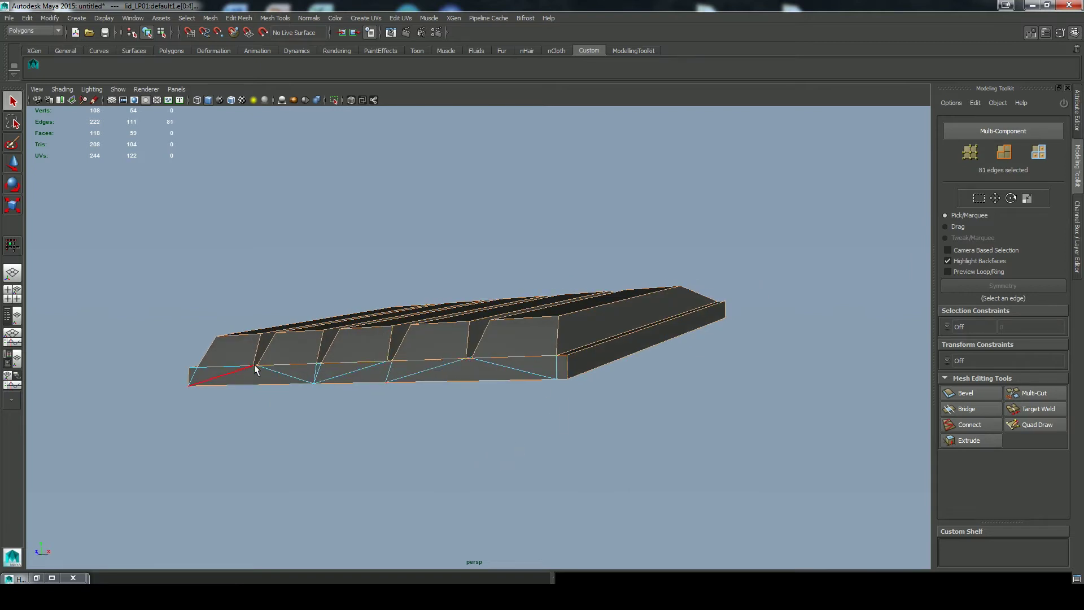
shift+click(210, 369)
alt+drag(210, 369, 419, 423)
shift+click(641, 470)
alt+drag(406, 511, 711, 491)
alt+drag(736, 424, 818, 424)
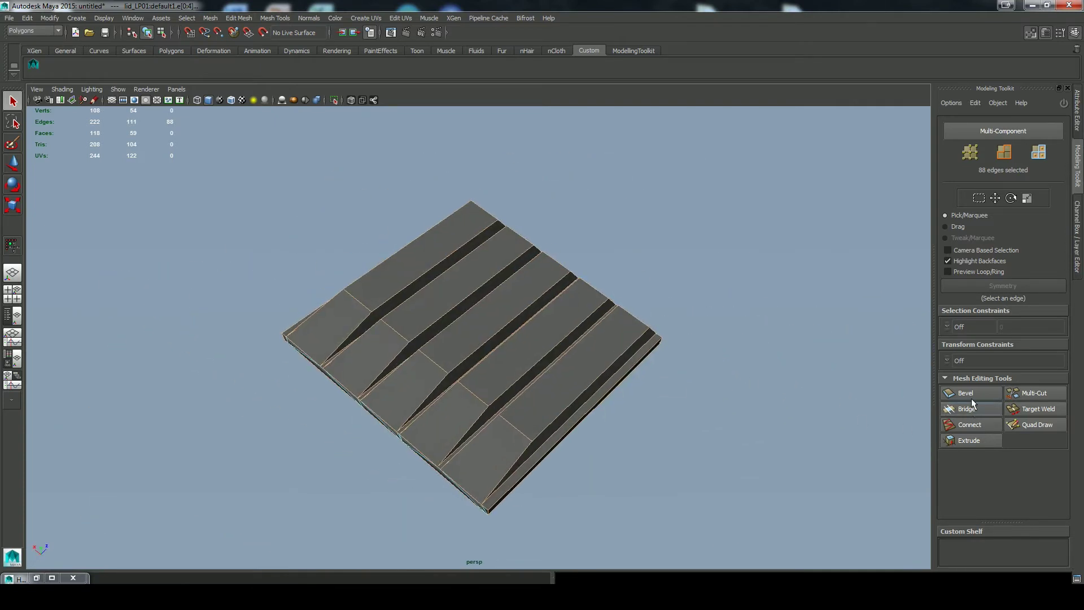
Bevel the selected lid edges with a fractional offset of 0.46 and check the lid in smooth preview.
click(970, 394)
alt+right_drag(664, 431, 757, 525)
alt+middle_drag(758, 525, 688, 450)
scroll(687, 449, up, 3)
drag(687, 450, 642, 438)
key(3)
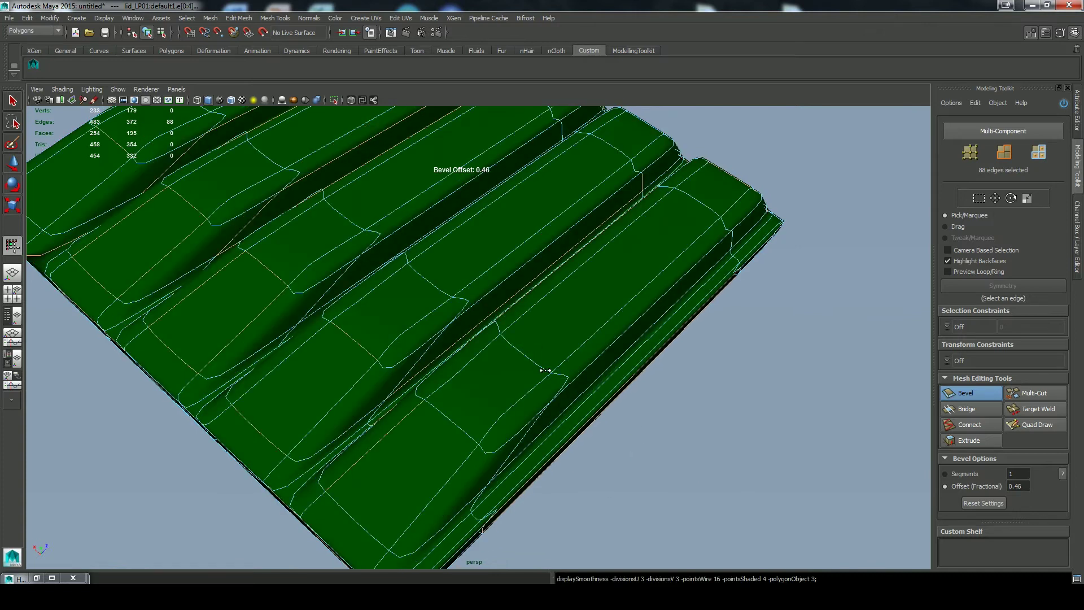
scroll(665, 428, down, 5)
key(q)
alt+drag(642, 322, 704, 407)
key(1)
Slice a horizontal supporting edge line across the lid's front lip with Multi-Cut in the front view.
click(1031, 392)
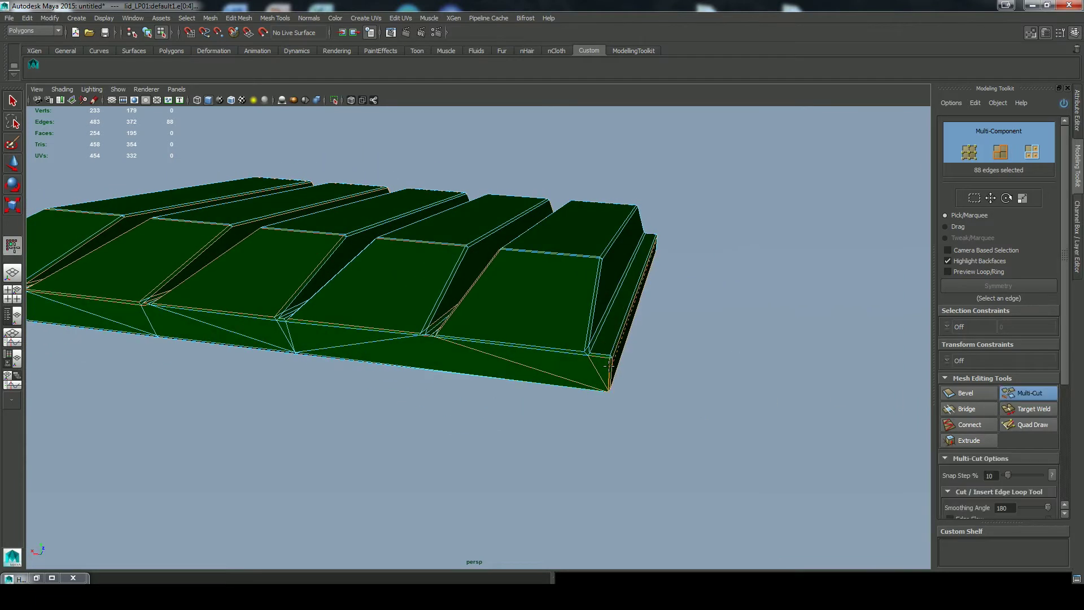
key(space)
key(f)
click(705, 346)
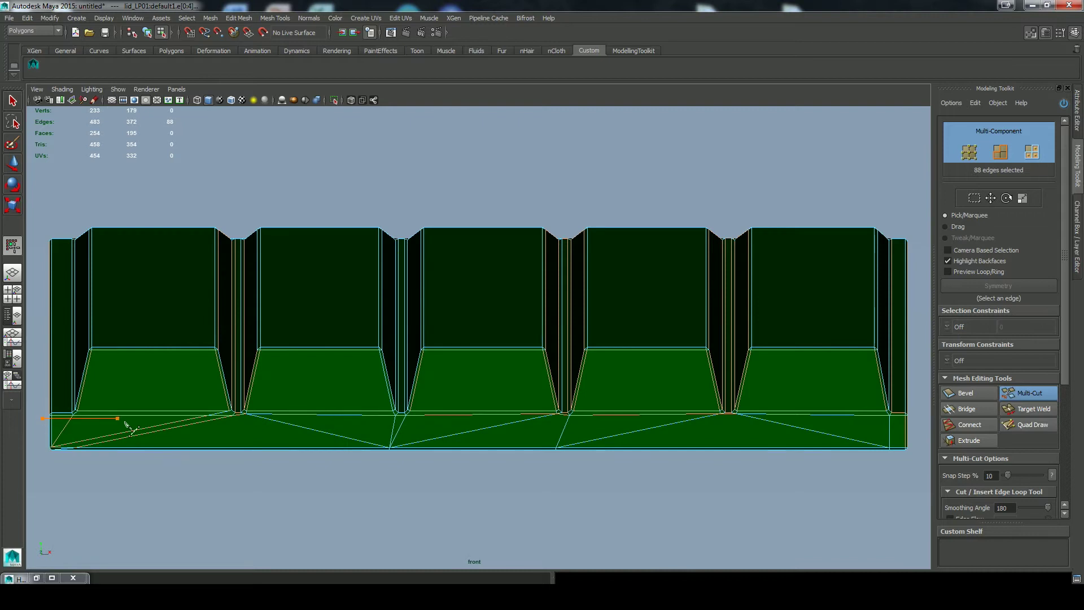
key(space)
drag(697, 357, 658, 376)
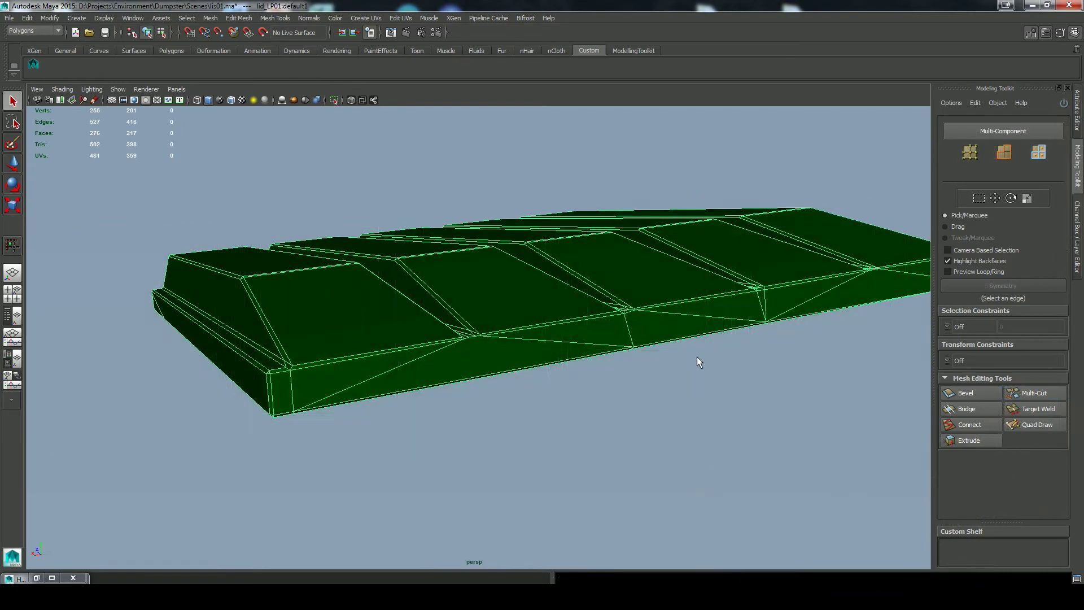
Slice a horizontal supporting edge line through the lid's rim in the back view and check the smoothed lid.
click(1030, 392)
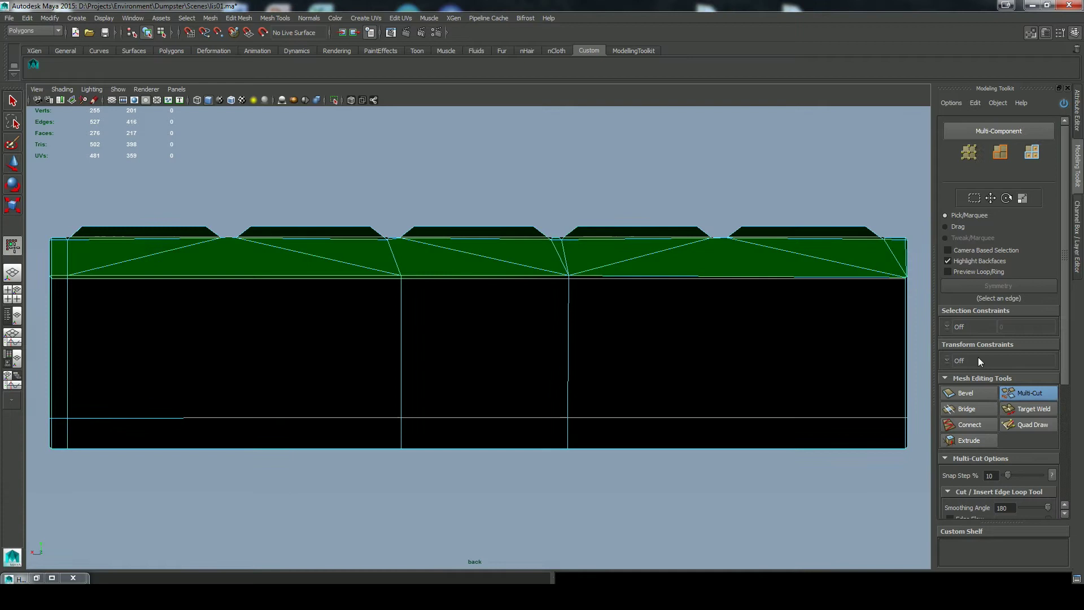
key(q)
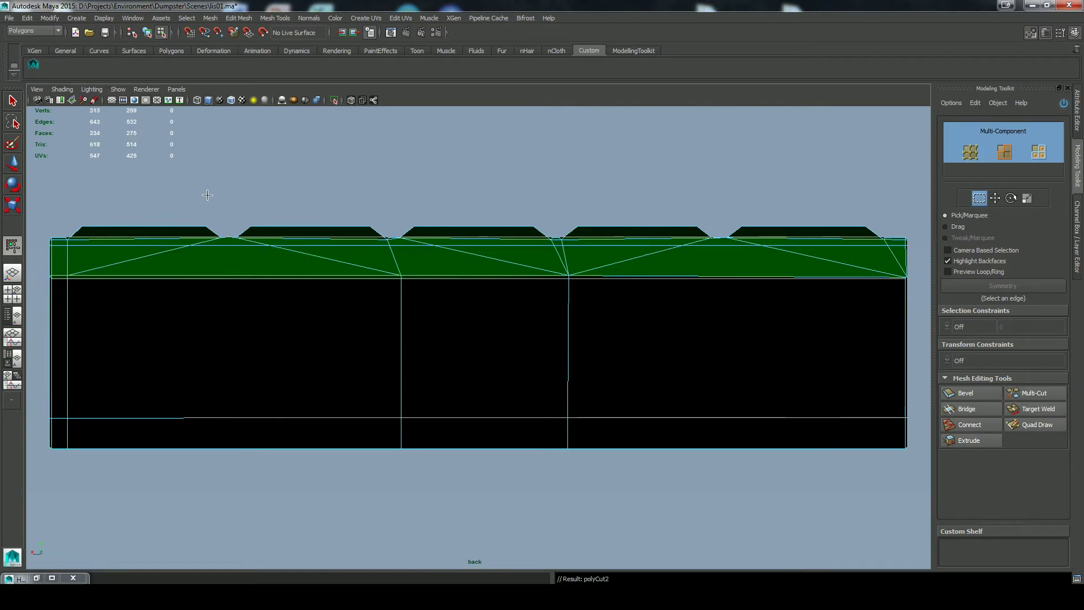
key(space)
drag(208, 197, 207, 169)
alt+drag(274, 248, 543, 341)
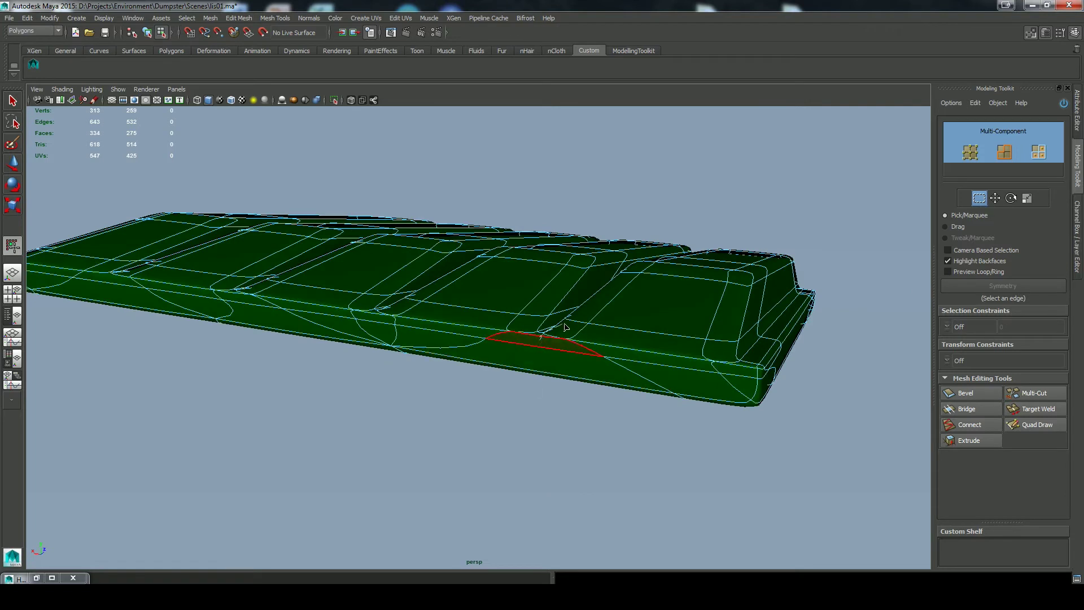
right_drag(564, 327, 590, 316)
click(594, 463)
alt+drag(595, 462, 699, 464)
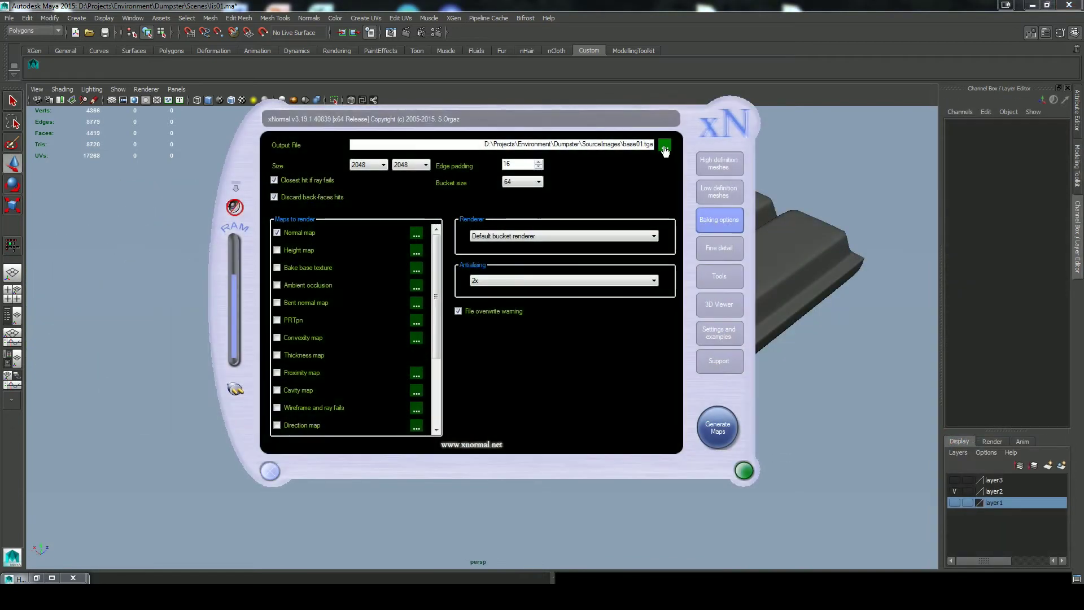
Clear the high definition meshes in xNormal and browse for the lid's high-poly mesh.
click(718, 163)
right_click(497, 333)
click(517, 429)
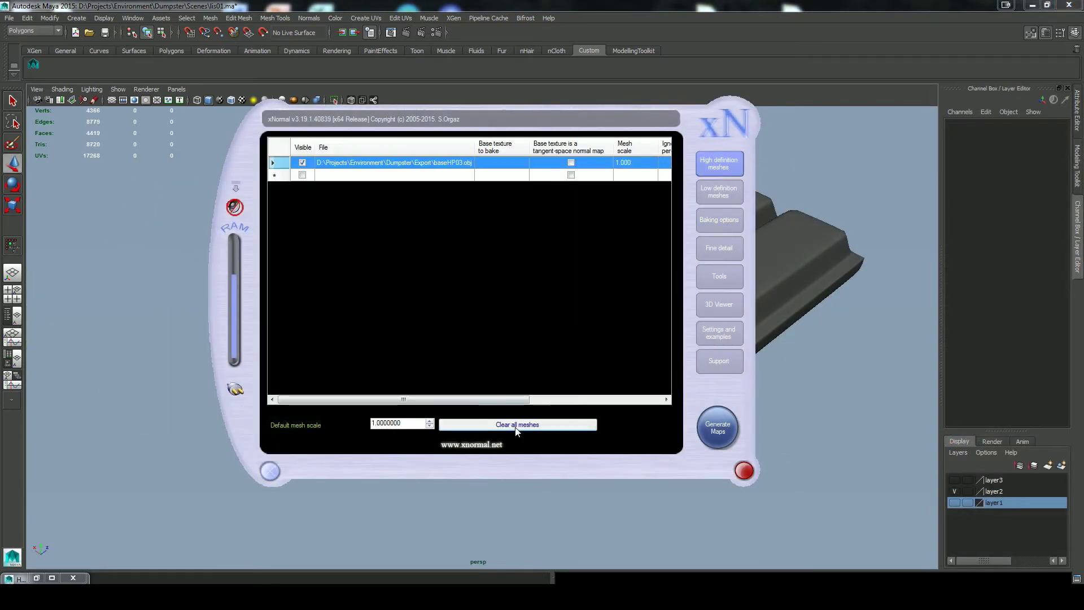
double_click(484, 225)
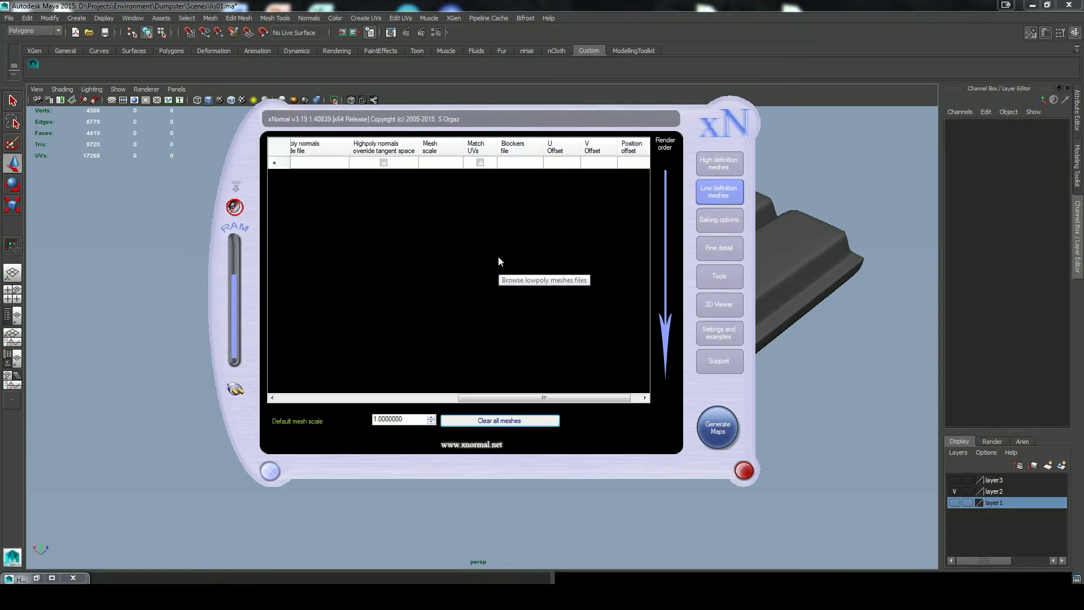
Load the lid's low-poly mesh with its external cage file in xNormal and open the baking options.
double_click(498, 261)
click(562, 235)
click(631, 235)
click(650, 362)
right_click(506, 229)
click(551, 310)
click(426, 235)
click(625, 362)
click(718, 220)
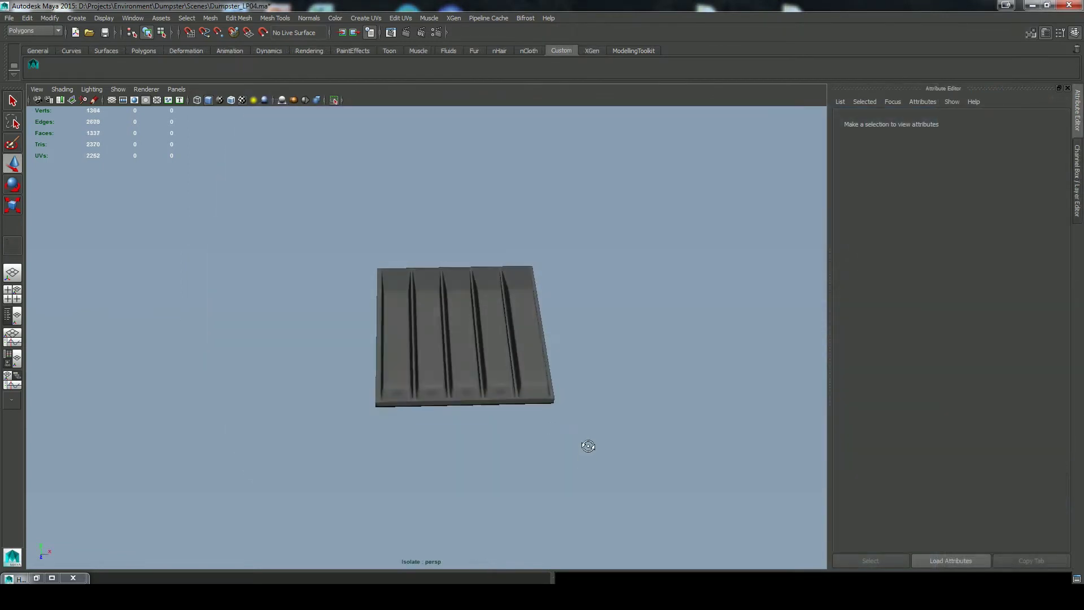
Inspect the baked shading on the lid in Maya and select two of its sloped front faces.
alt+drag(588, 446, 536, 393)
alt+right_drag(536, 393, 614, 392)
alt+drag(614, 391, 666, 454)
alt+drag(478, 462, 554, 476)
scroll(564, 422, up, 3)
click(455, 448)
right_drag(450, 452, 446, 474)
click(425, 449)
shift+click(525, 467)
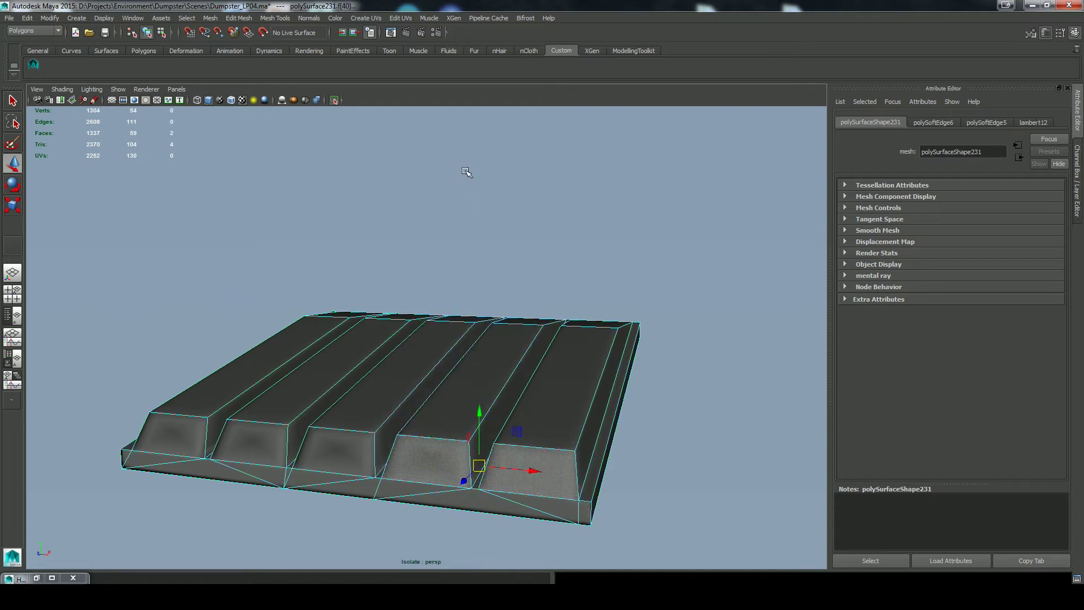
key(space)
drag(450, 345, 442, 341)
key(a)
alt+middle_drag(726, 281, 605, 359)
alt+right_drag(604, 359, 634, 399)
alt+middle_drag(633, 399, 595, 367)
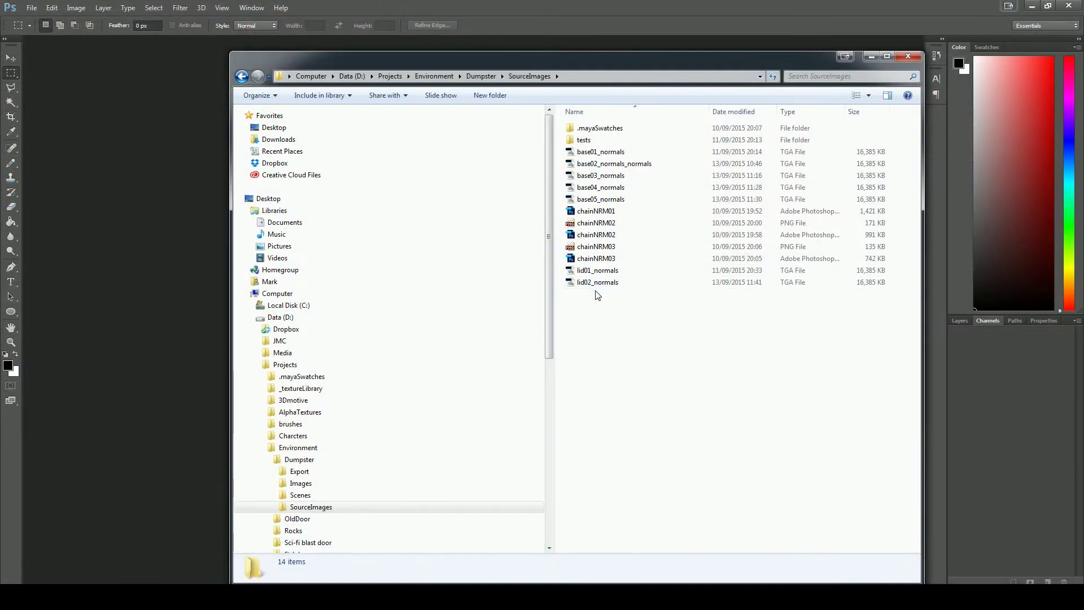
Open the lid02_normals TGA in Photoshop and examine the baked front ends of the lid's ribs up close.
double_click(597, 282)
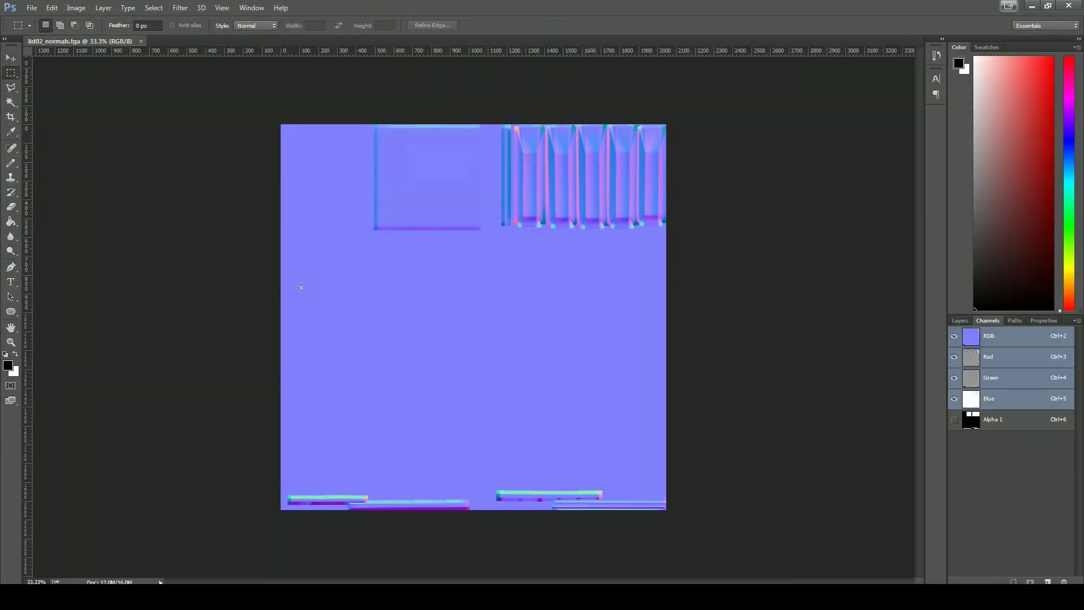
key(ctrl+1)
drag(880, 132, 397, 461)
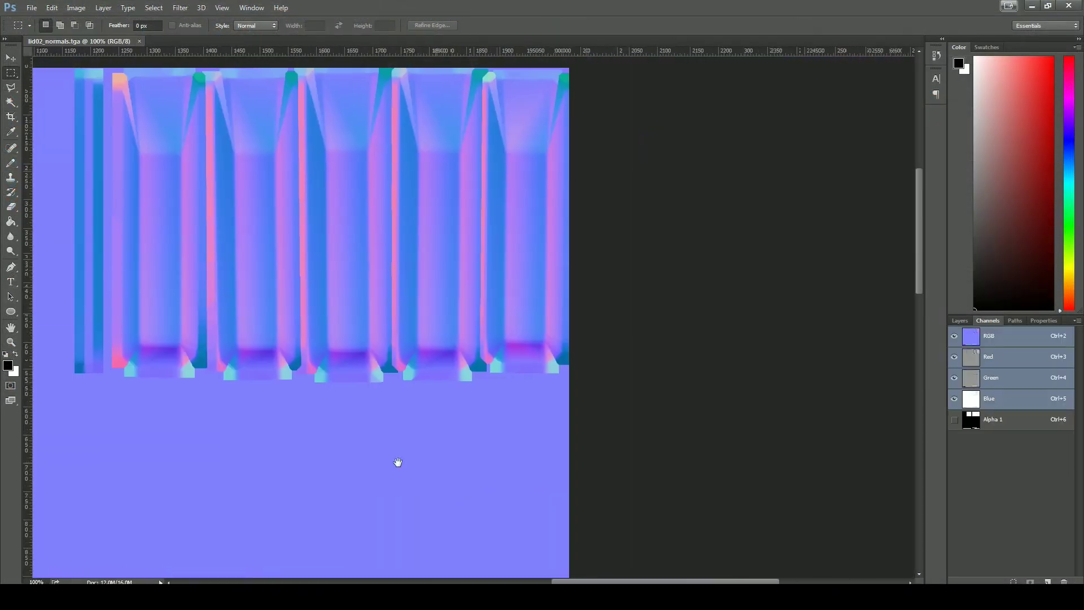
click(959, 320)
key(ctrl+plus)
drag(590, 462, 782, 400)
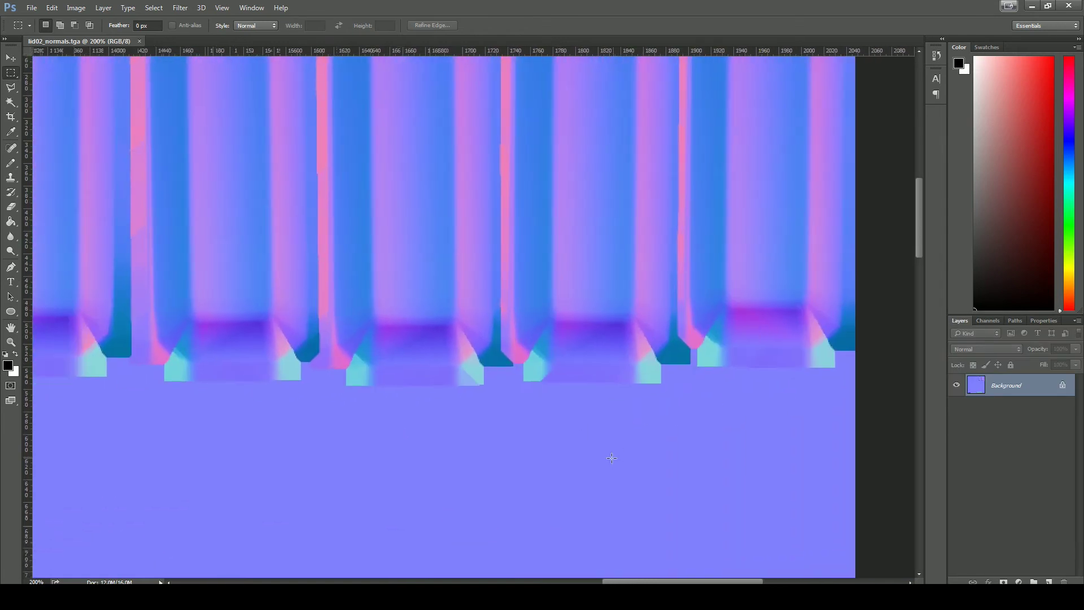
alt+scroll(611, 458, down, 1)
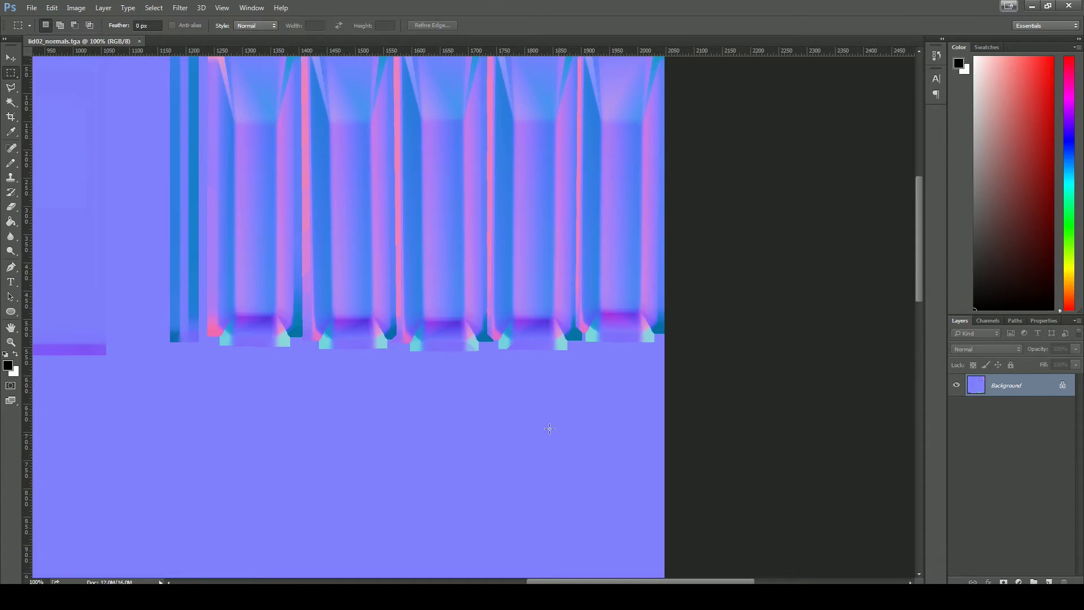
alt+scroll(610, 416, up, 2)
Unlock the background layer and copy a polygonal selection of the second-to-last rib's front face to a new layer.
click(1061, 388)
key(l)
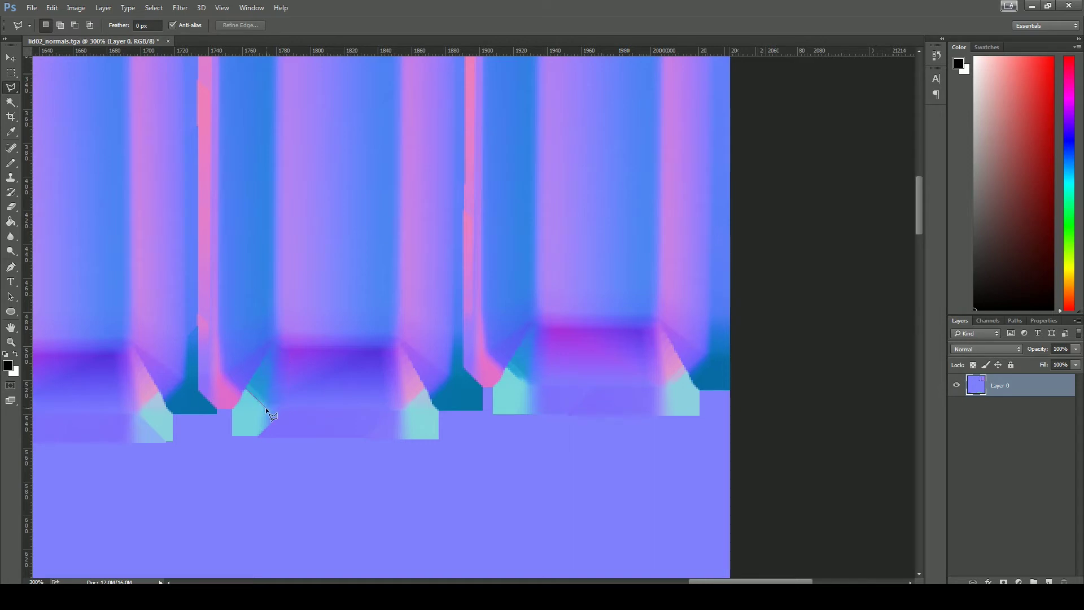
click(249, 431)
click(424, 433)
click(398, 347)
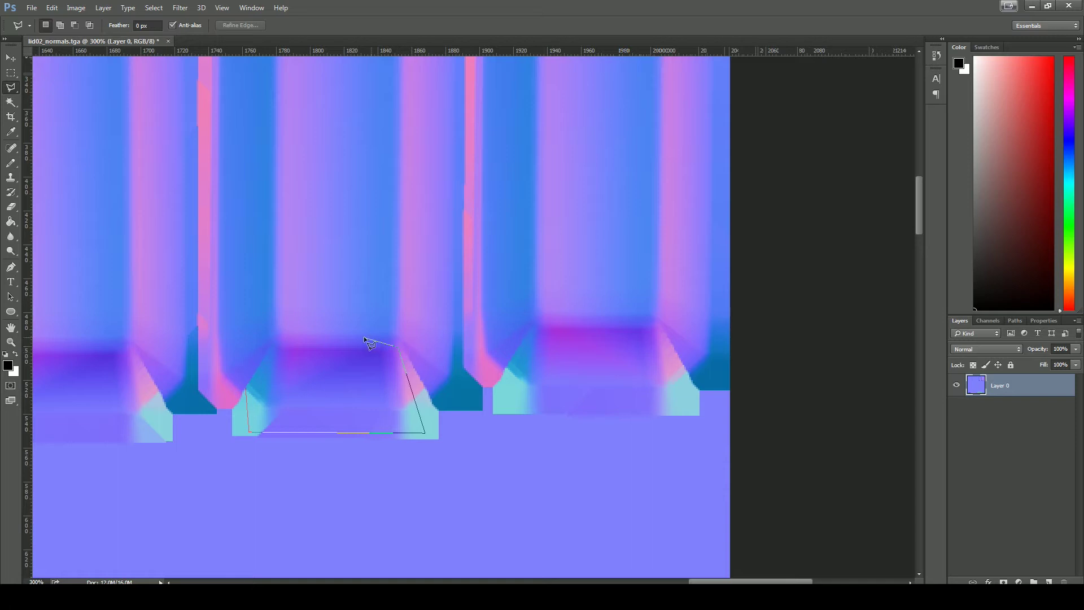
click(245, 391)
key(ctrl+j)
Move the copied patch over the last rib's front face and blend its edges with a small soft eraser.
key(v)
mouse_move(310, 403)
mouse_down()
mouse_move(578, 375)
mouse_move(656, 378)
mouse_move(586, 376)
mouse_move(571, 510)
mouse_move(577, 374)
mouse_up()
key(e)
key(bracketleft)
key(bracketleft)
key(bracketleft)
key(bracketleft)
key(bracketleft)
key(bracketleft)
key(bracketleft)
key(bracketleft)
key(bracketleft)
mouse_move(548, 429)
mouse_down()
mouse_move(513, 392)
mouse_move(526, 419)
mouse_up()
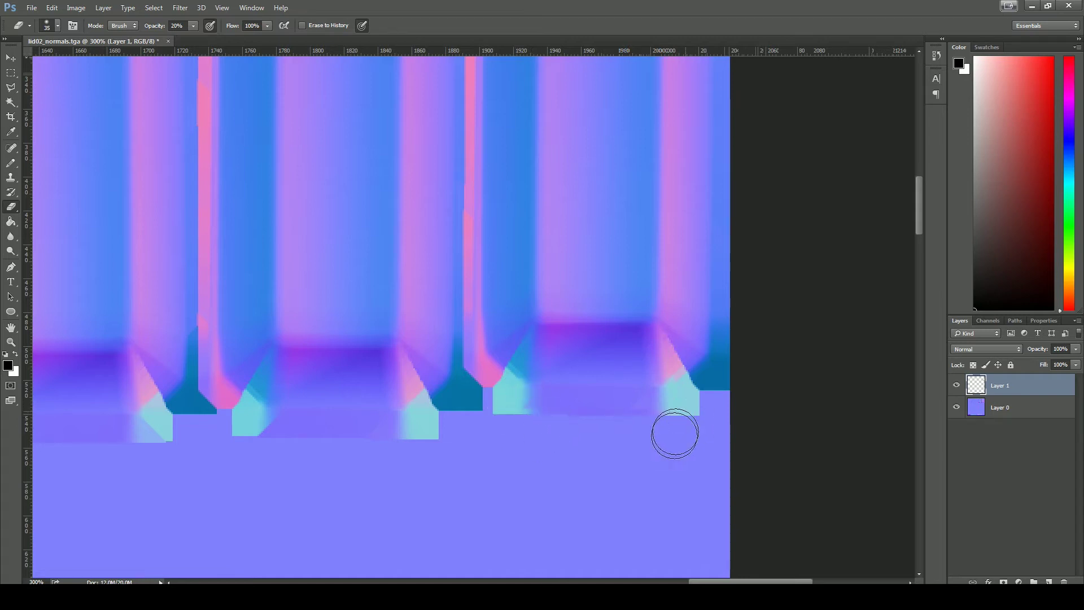
key(5)
key(2)
Save the retouched normal map as lid02_normals in Photoshop PSD format.
click(31, 7)
click(56, 134)
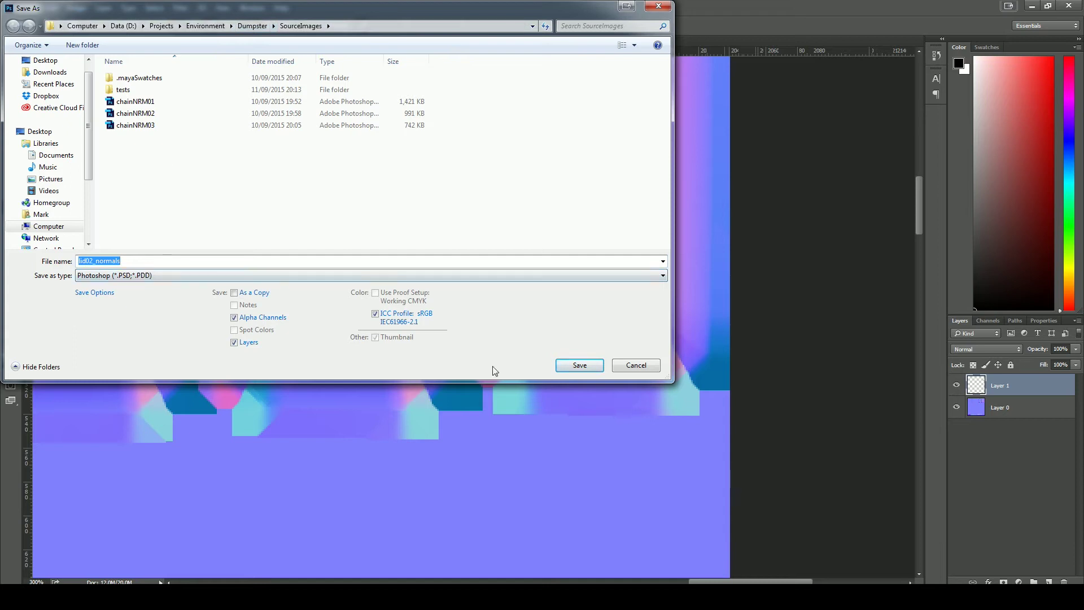
click(594, 365)
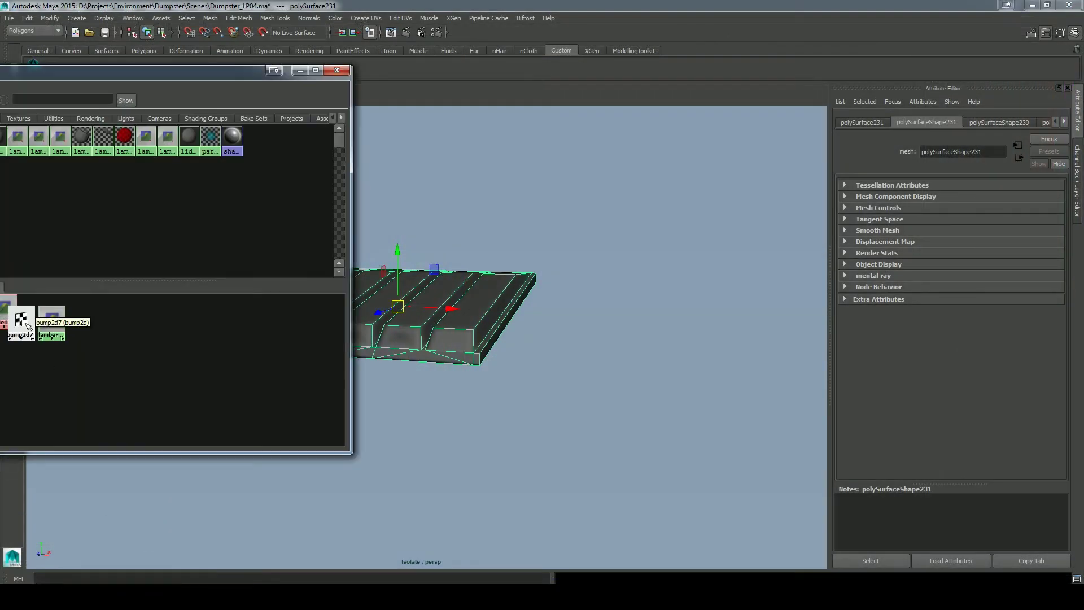
Switch to Maya and load lid02_normals.psd as the image of the lid's bump file texture.
click(3, 319)
click(1050, 283)
double_click(444, 177)
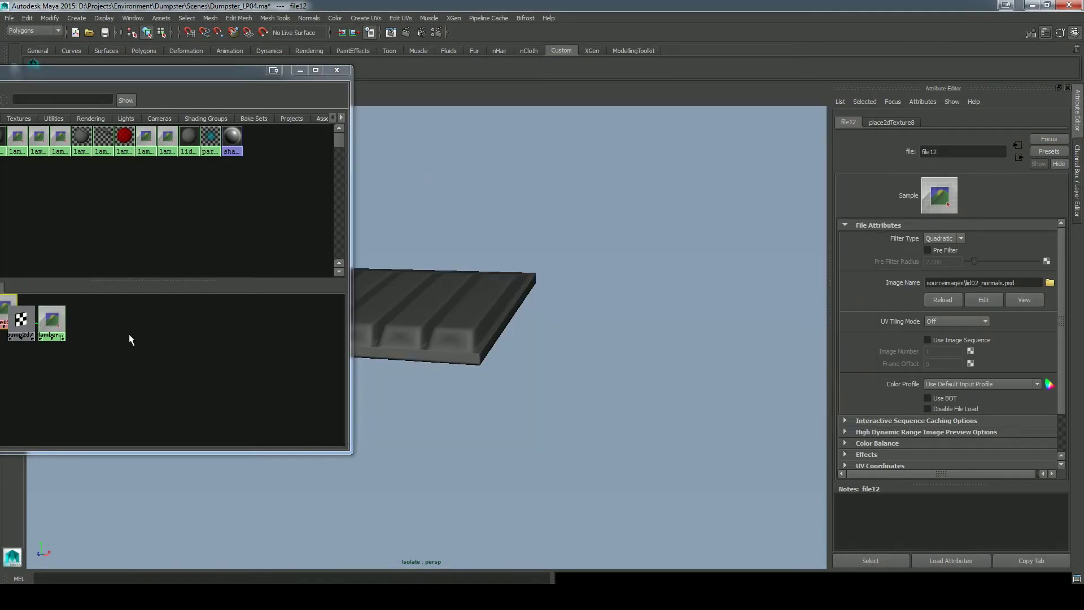
Minimize the Hypershade and inspect the lid's front and top shading with the retouched normal map.
click(300, 70)
click(507, 413)
alt+drag(514, 418, 525, 426)
alt+right_drag(525, 426, 641, 463)
alt+drag(641, 462, 587, 469)
alt+right_drag(588, 469, 583, 448)
alt+drag(583, 448, 375, 371)
click(374, 367)
alt+drag(414, 411, 484, 395)
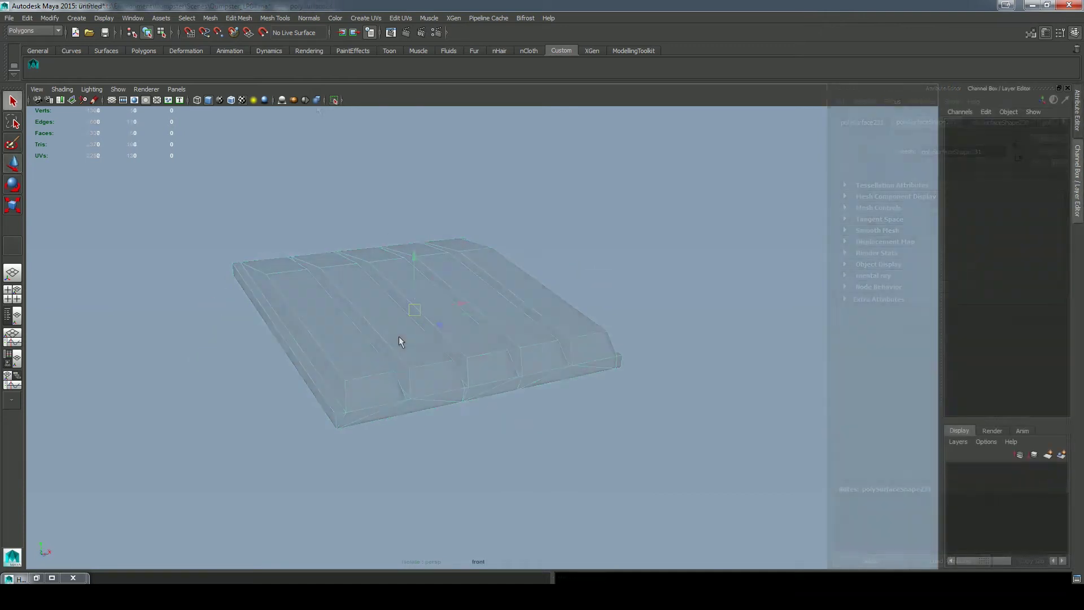
Create a square polygon plane in the front view of a new scene.
ctrl+shift+drag(635, 466, 544, 260)
scroll(600, 230, down, 3)
alt+middle_drag(600, 230, 666, 319)
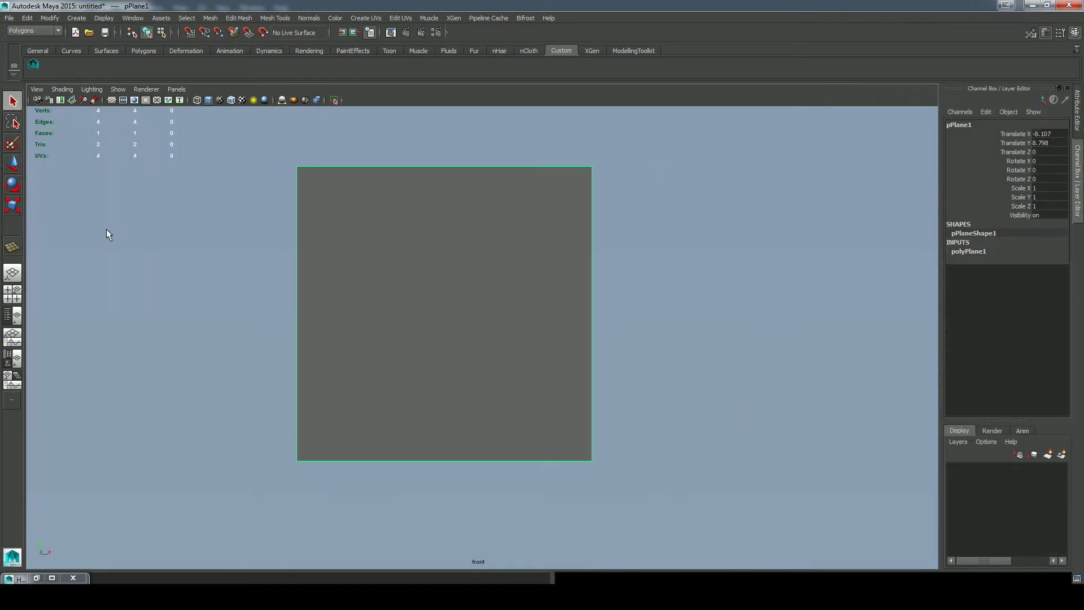
Create a wide, flat polygon cube and move it in front of the plane, above its middle.
click(109, 232)
shift+right_click(137, 232)
shift+right_drag(137, 232, 136, 259)
mouse_move(70, 261)
mouse_down()
mouse_move(271, 299)
mouse_move(272, 287)
mouse_up()
key(w)
drag(176, 281, 453, 307)
alt+middle_drag(766, 248, 740, 251)
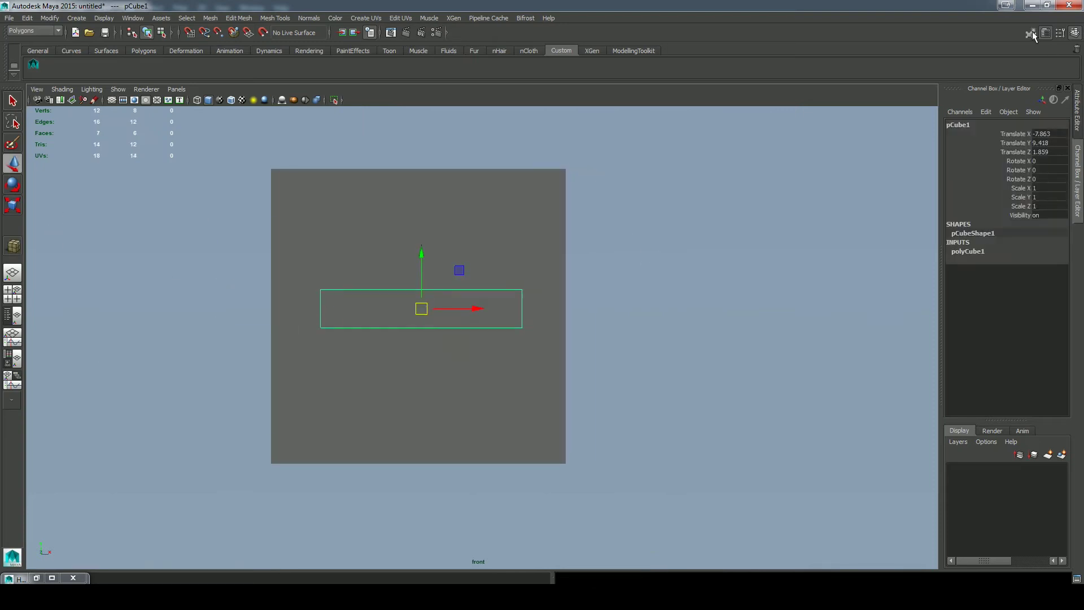
Insert a centred vertical edge loop in the block with Multi-Cut and bevel it into two spaced loops.
click(1030, 32)
click(1027, 393)
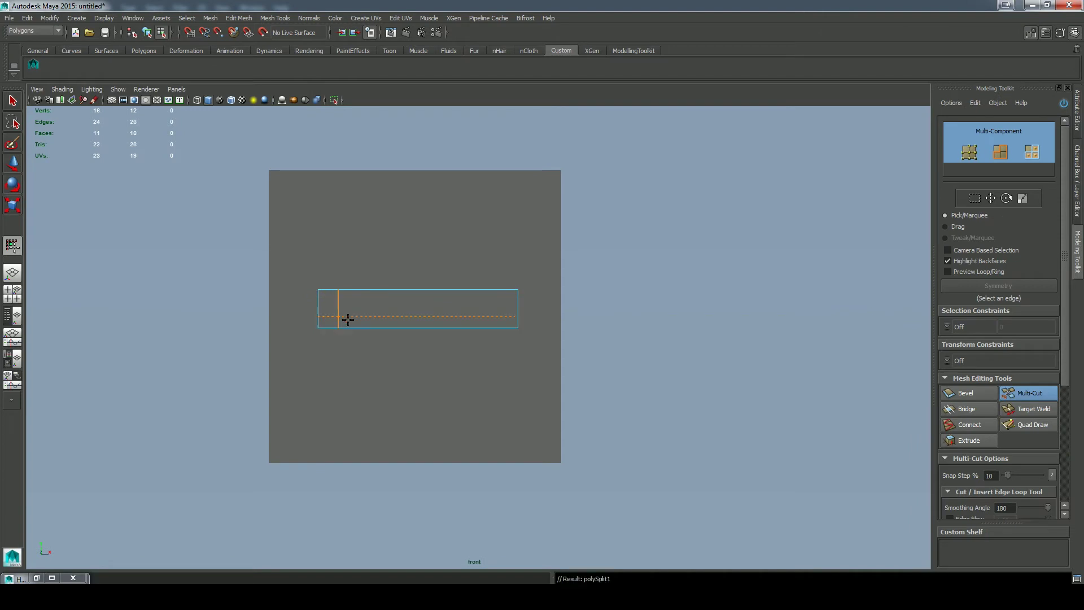
key(ctrl+z)
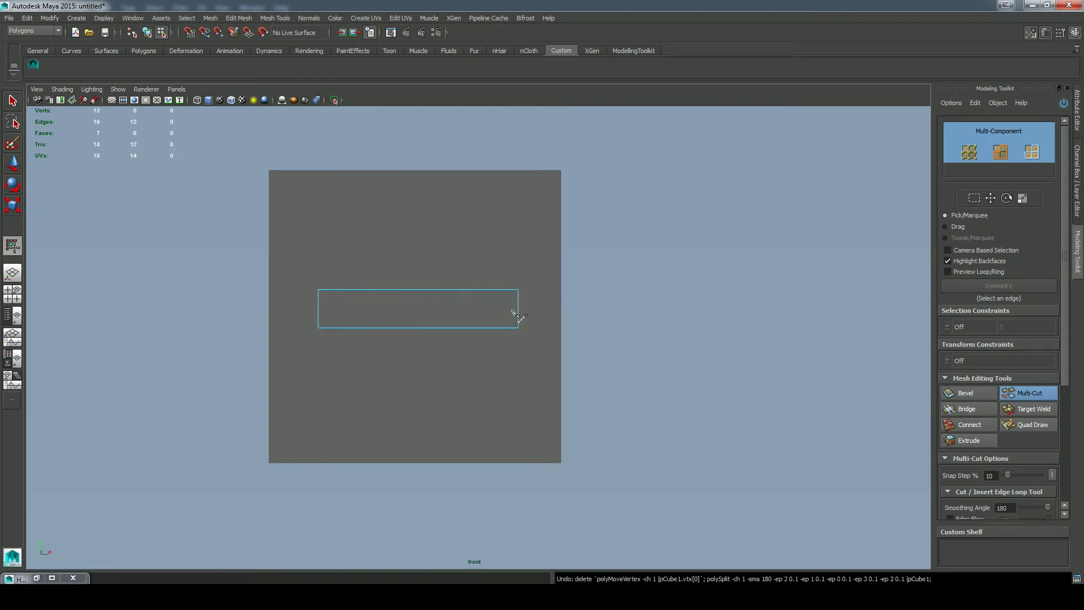
click(1000, 152)
double_click(418, 310)
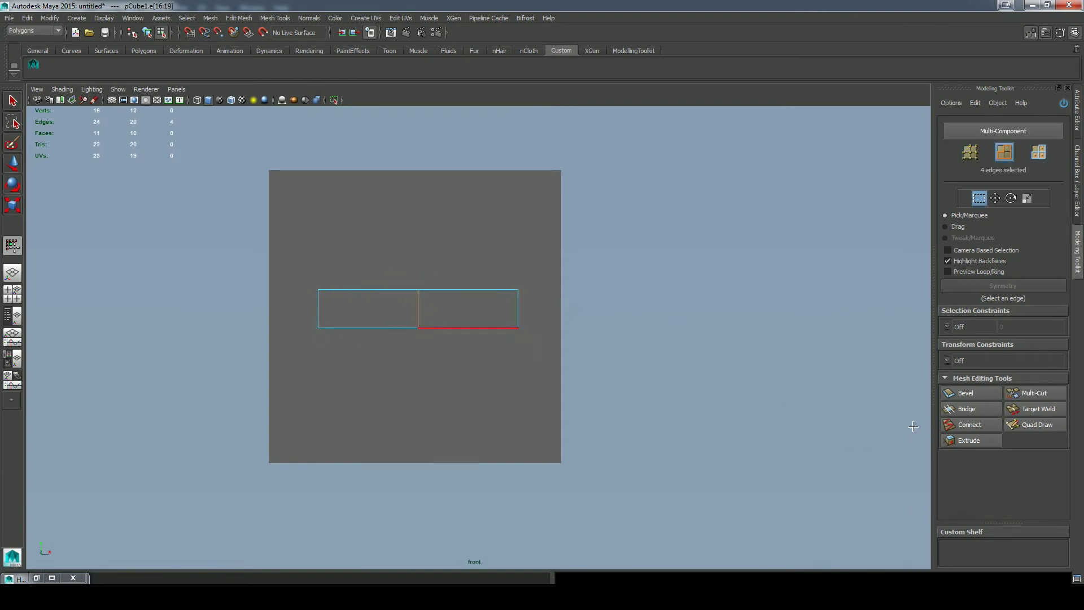
click(949, 391)
middle_drag(637, 337, 662, 337)
key(q)
Extrude the block's middle front face outward by about 0.51.
right_drag(395, 303, 397, 328)
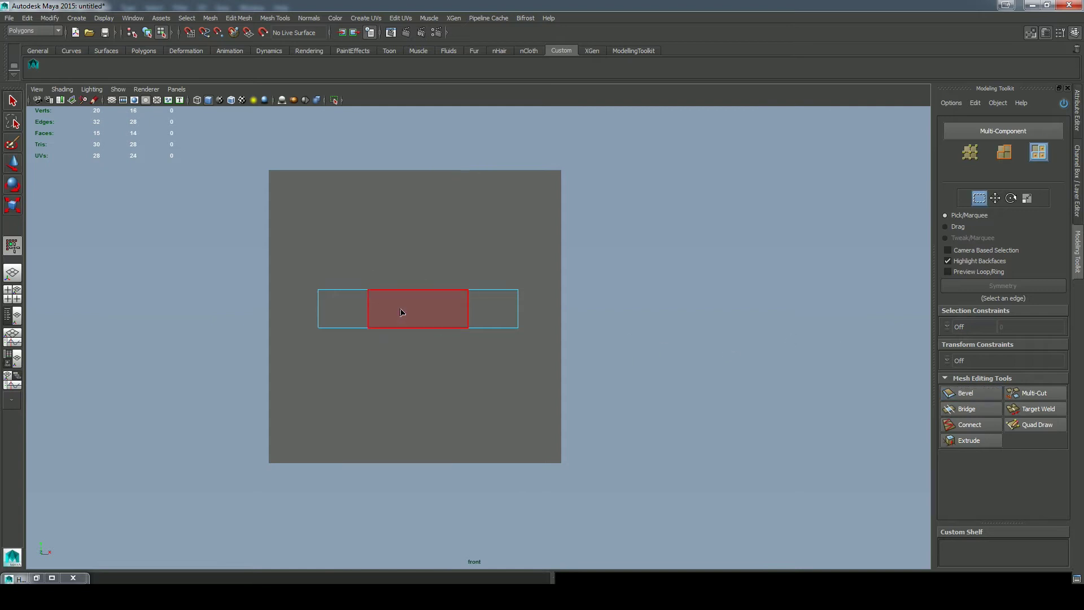
click(401, 312)
key(space)
key(space)
key(f)
alt+right_drag(639, 336, 316, 154)
alt+drag(316, 154, 319, 116)
click(968, 440)
middle_drag(807, 429, 835, 428)
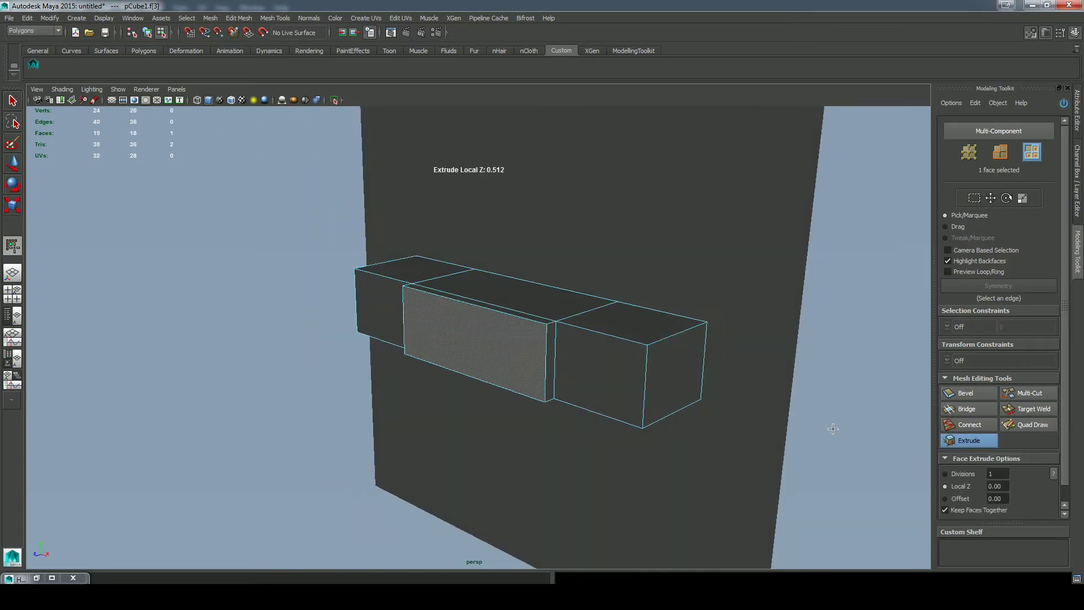
Scale the extruded face down in width and height to give its border sloped sides.
key(r)
drag(472, 340, 452, 340)
drag(472, 304, 472, 309)
key(space)
key(space)
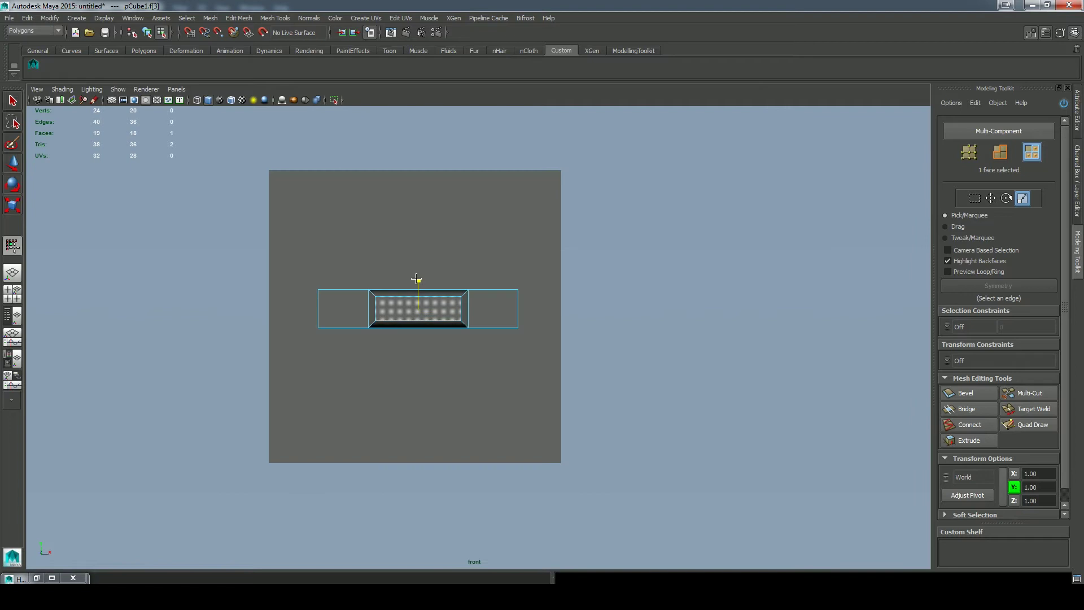
Adjust the depth of the extruded front face, using the side view in wireframe.
key(space)
key(w)
drag(442, 342, 465, 339)
key(space)
click(539, 308)
key(space)
drag(523, 266, 425, 242)
click(197, 101)
drag(440, 336, 355, 309)
key(space)
click(209, 100)
Extrude the reduced front face back into the block to form a deep recess.
click(967, 440)
middle_drag(763, 405, 796, 404)
key(space)
key(r)
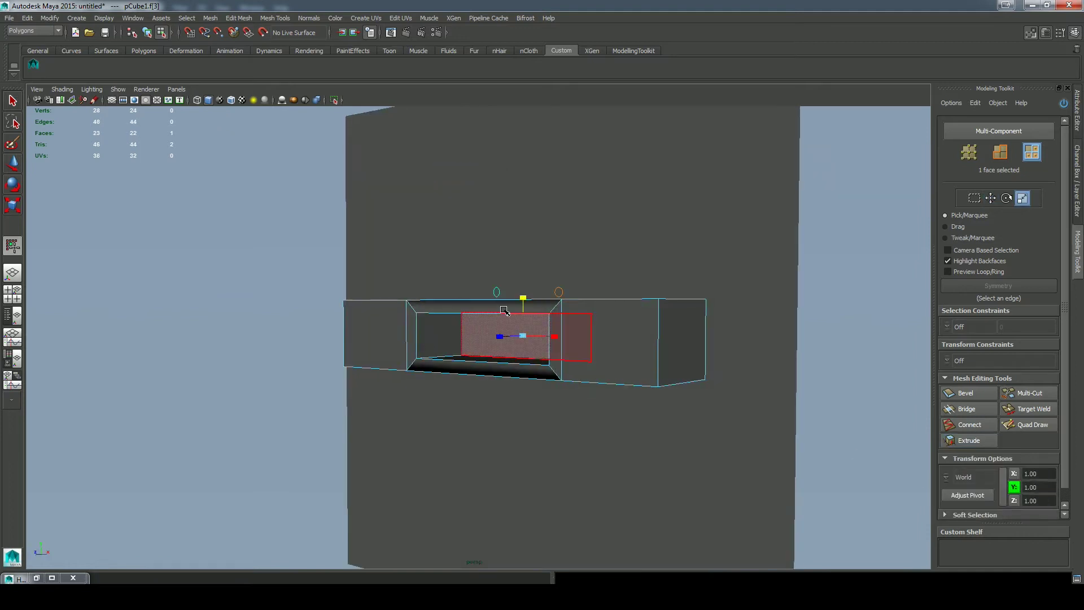
Return to object mode and move the recessed block forward, away from the plane.
key(space)
right_drag(511, 271, 535, 258)
key(w)
key(space)
alt+drag(609, 416, 613, 416)
alt+right_drag(613, 416, 547, 282)
click(547, 283)
drag(464, 344, 586, 333)
click(445, 324)
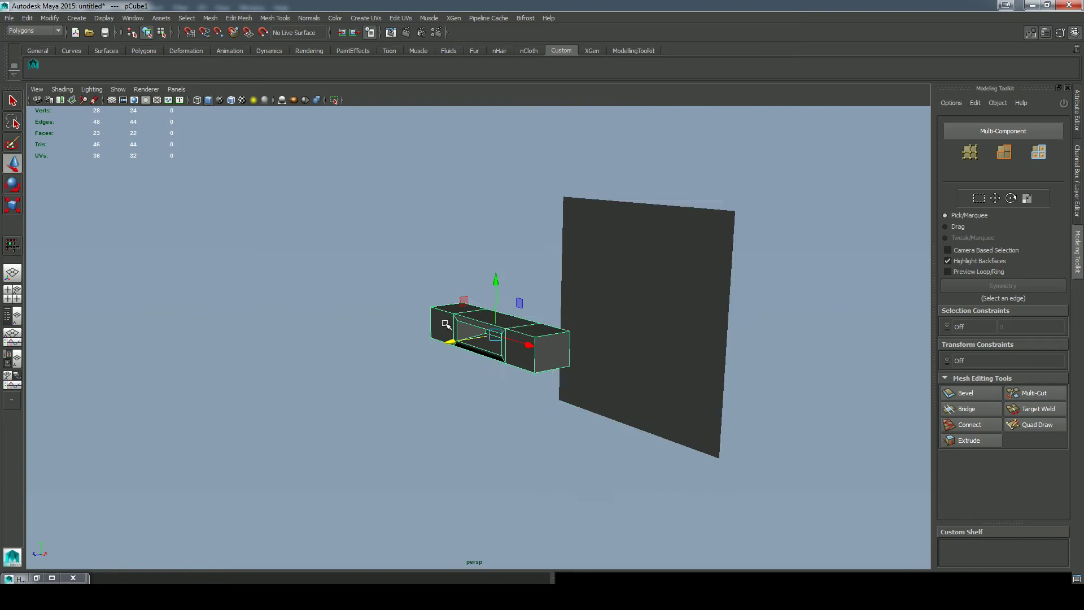
Preview the recessed block in smooth mode from the front and return it to the unsmoothed display.
click(415, 389)
alt+drag(415, 389, 489, 389)
alt+right_drag(489, 389, 514, 442)
click(520, 366)
key(3)
mouse_move(395, 451)
alt+mouse_down()
mouse_move(443, 457)
mouse_move(384, 440)
alt+mouse_up()
key(1)
click(818, 362)
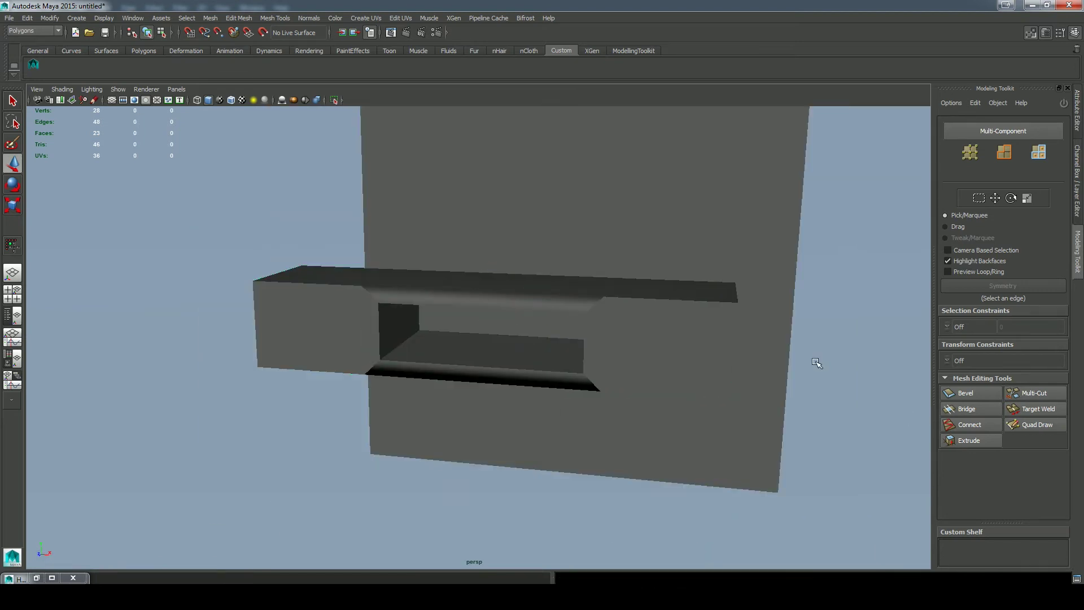
Insert supporting edge loops around the recess opening and its back face with Multi-Cut.
click(666, 350)
alt+drag(575, 353, 636, 350)
shift+right_drag(636, 350, 616, 333)
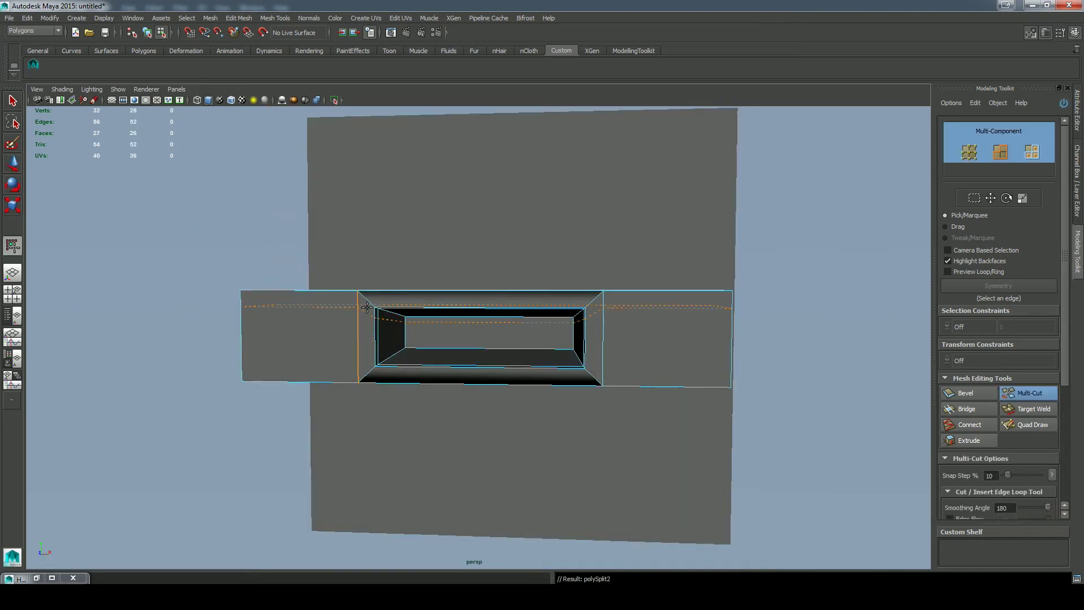
key(space)
drag(391, 382, 390, 421)
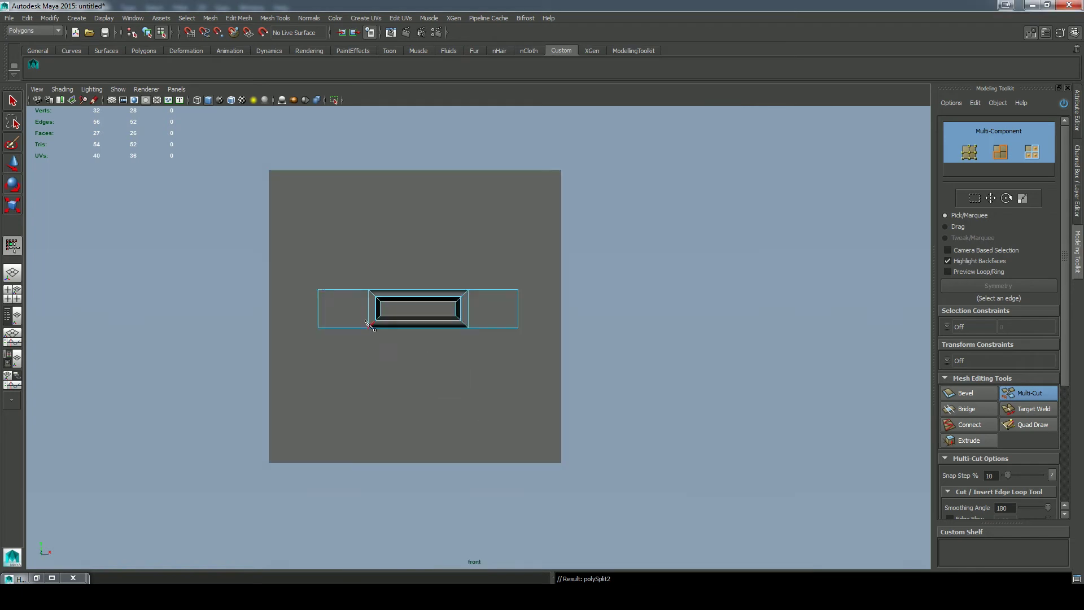
scroll(367, 322, up, 3)
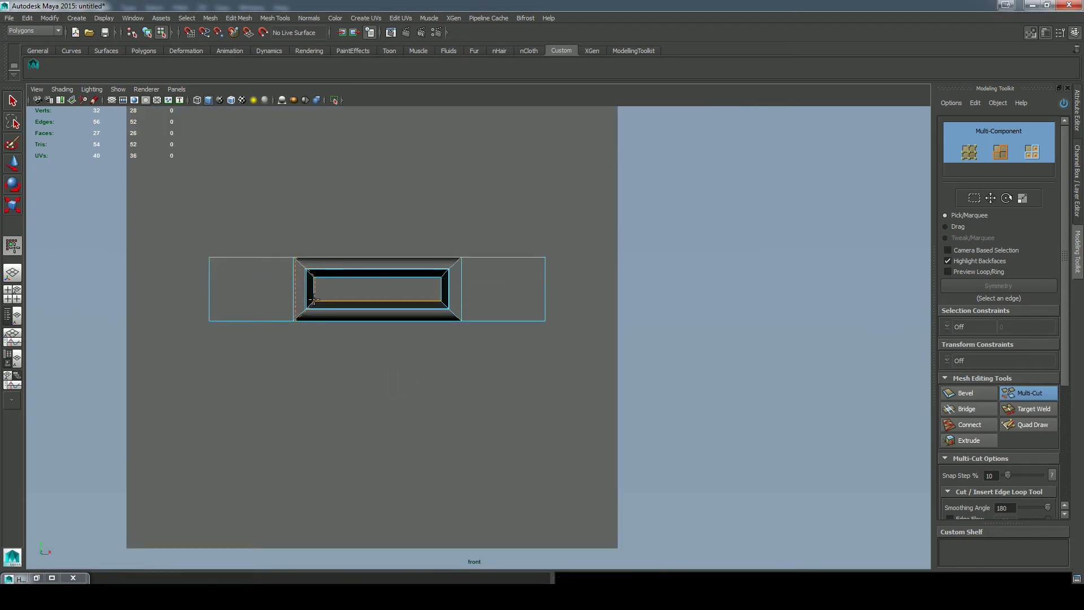
key(3)
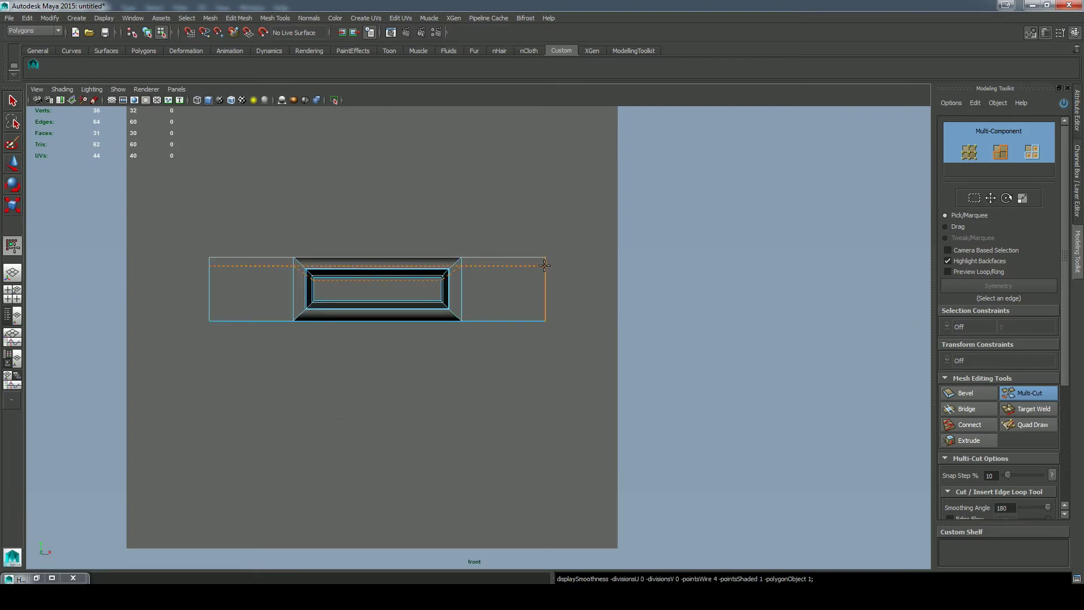
Slice horizontal supporting edge lines through the block near its upper and lower edges in the front view.
ctrl+click(546, 265)
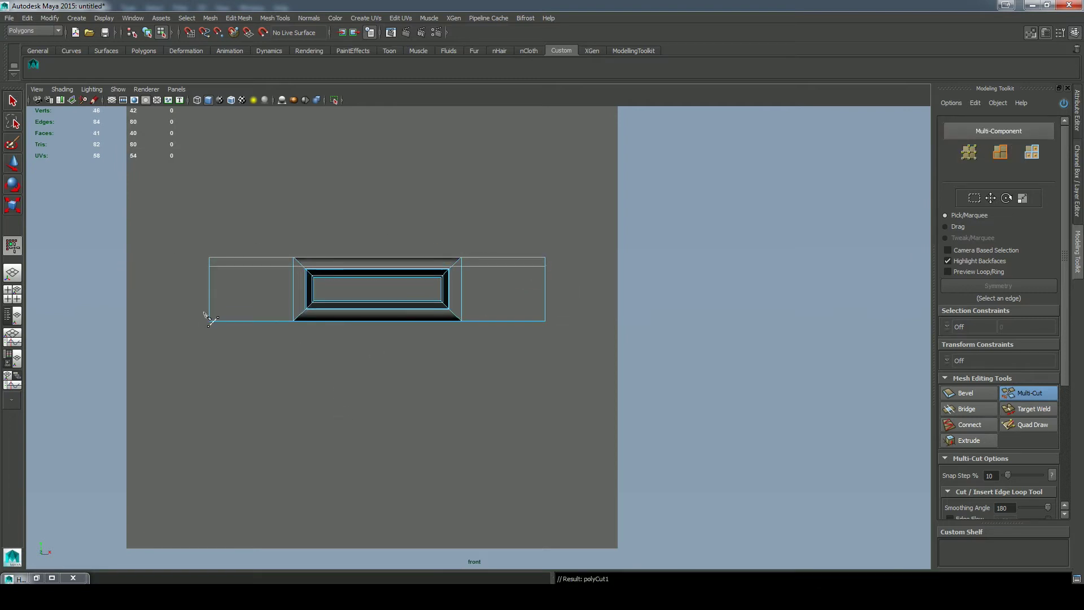
ctrl+click(621, 337)
key(q)
key(1)
click(451, 326)
key(y)
key(q)
Slice two vertical supporting edge lines through the block beside the recess's ends and preview the smoothed result.
right_drag(589, 166, 627, 164)
click(628, 165)
click(443, 292)
key(g)
drag(451, 237, 452, 236)
drag(303, 326, 303, 251)
key(3)
key(1)
Insert further supporting edge loops along the recess's inner walls.
click(314, 277)
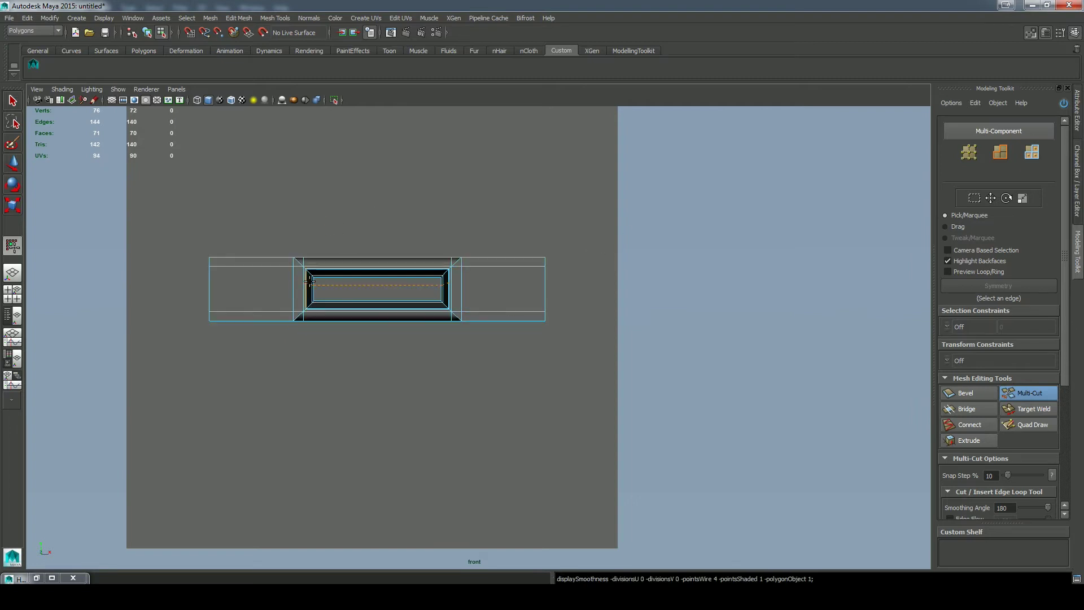
key(space)
alt+drag(351, 300, 431, 331)
ctrl+click(421, 331)
Try to cut extra edges from the outer corners of the raised border to the recess's inner corners.
alt+right_drag(431, 330, 294, 283)
click(398, 349)
click(281, 272)
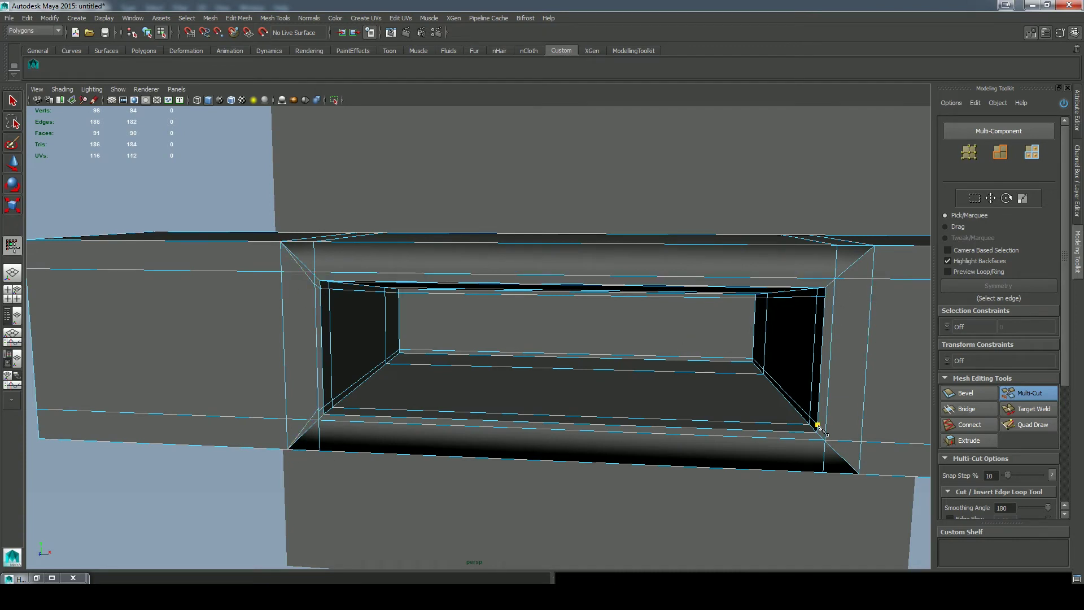
alt+drag(897, 446, 823, 295)
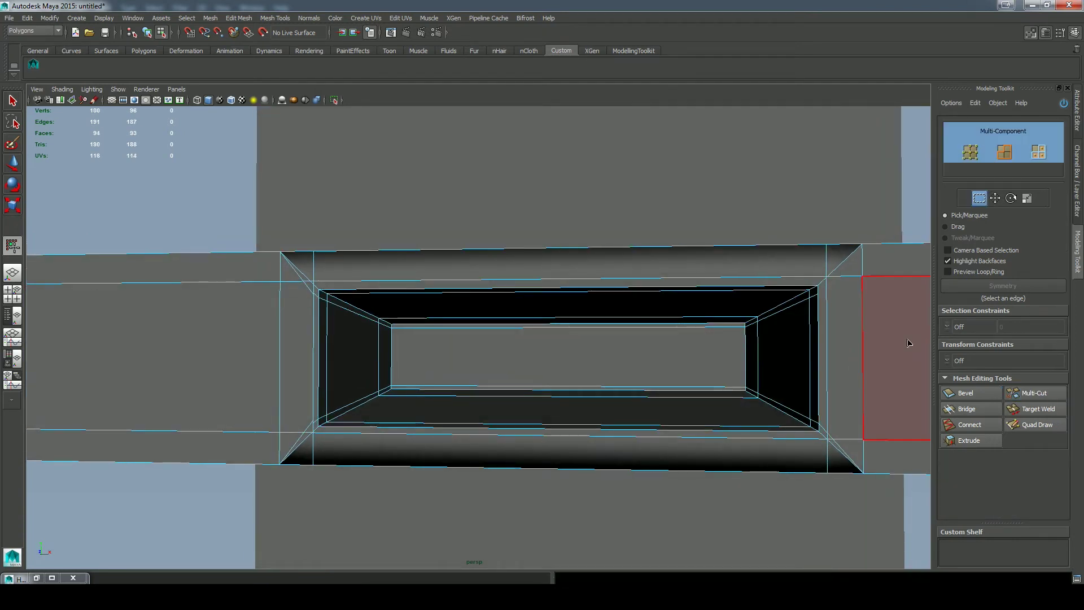
Inspect the smoothed block and its recess from the front and the side in object mode.
key(q)
alt+middle_drag(728, 290, 684, 256)
key(3)
scroll(649, 408, down, 3)
right_drag(764, 339, 815, 324)
click(903, 367)
alt+drag(904, 367, 733, 344)
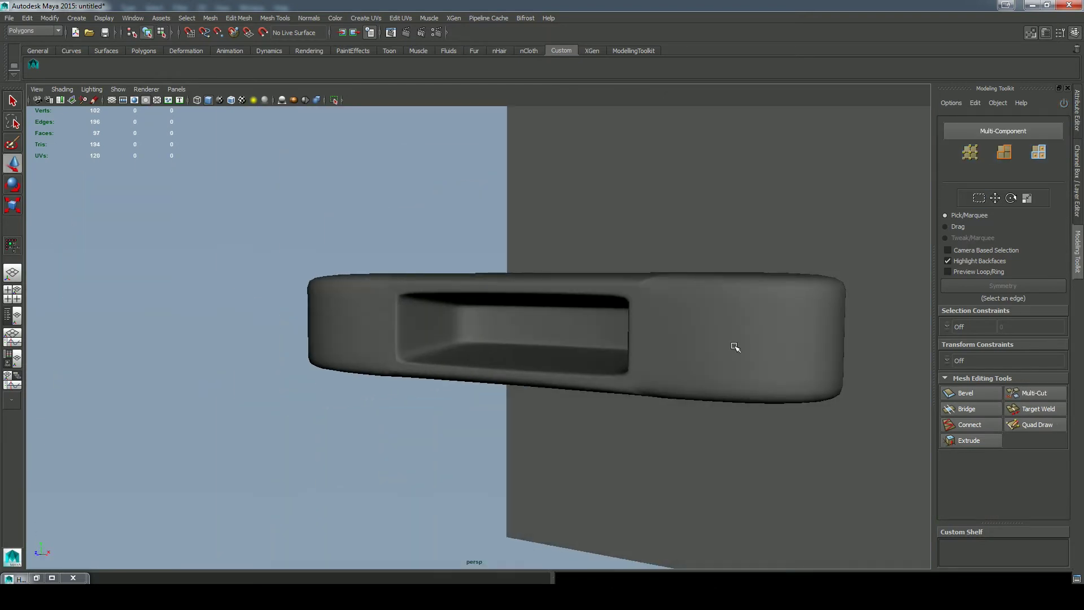
click(732, 346)
key(f)
key(q)
Turn off the smooth preview and undo the corner cuts around the recess, keeping the supporting edge loops.
key(1)
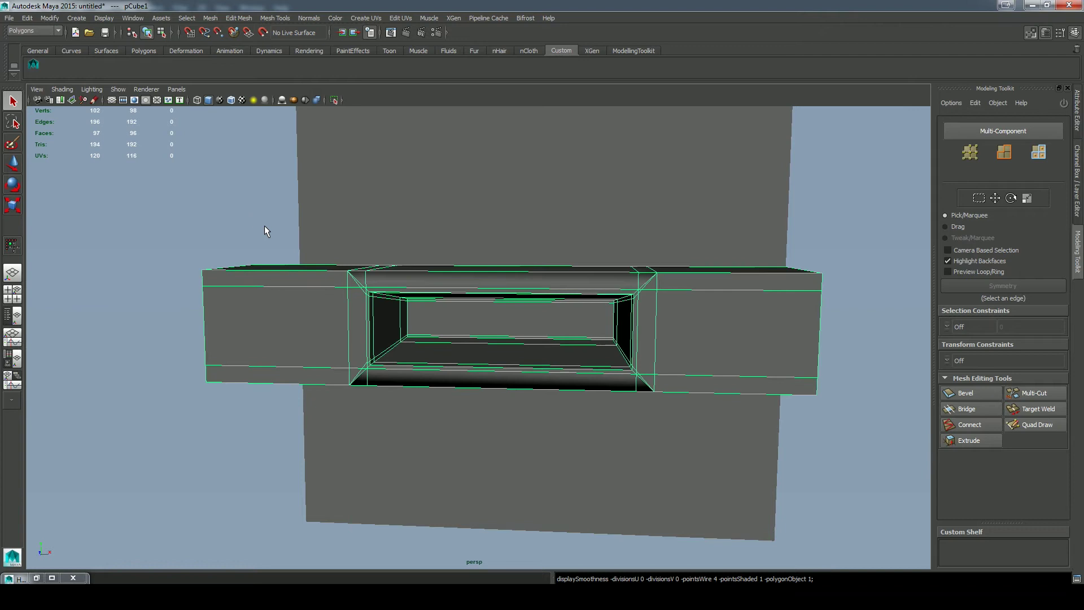
key(ctrl+z)
key(ctrl+z)
key(ctrl+z)
key(ctrl+z)
key(ctrl+z)
alt+drag(598, 305, 617, 273)
key(ctrl+y)
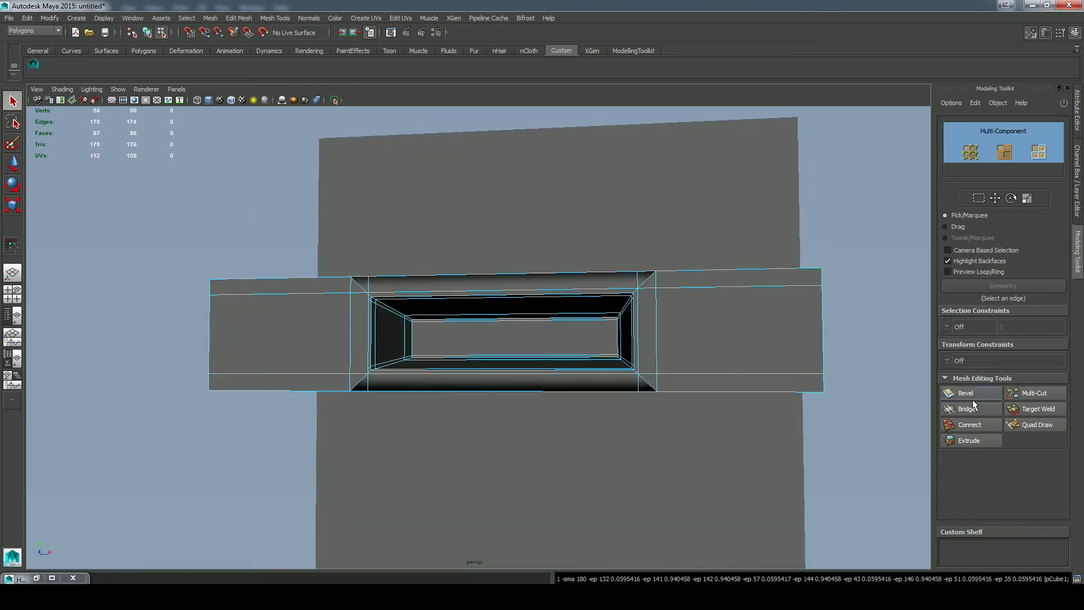
Cut diagonal edges with Multi-Cut from the raised border's outer corners to the recess's inner corners on the front face.
click(1024, 393)
scroll(418, 273, up, 3)
click(327, 264)
right_click(310, 400)
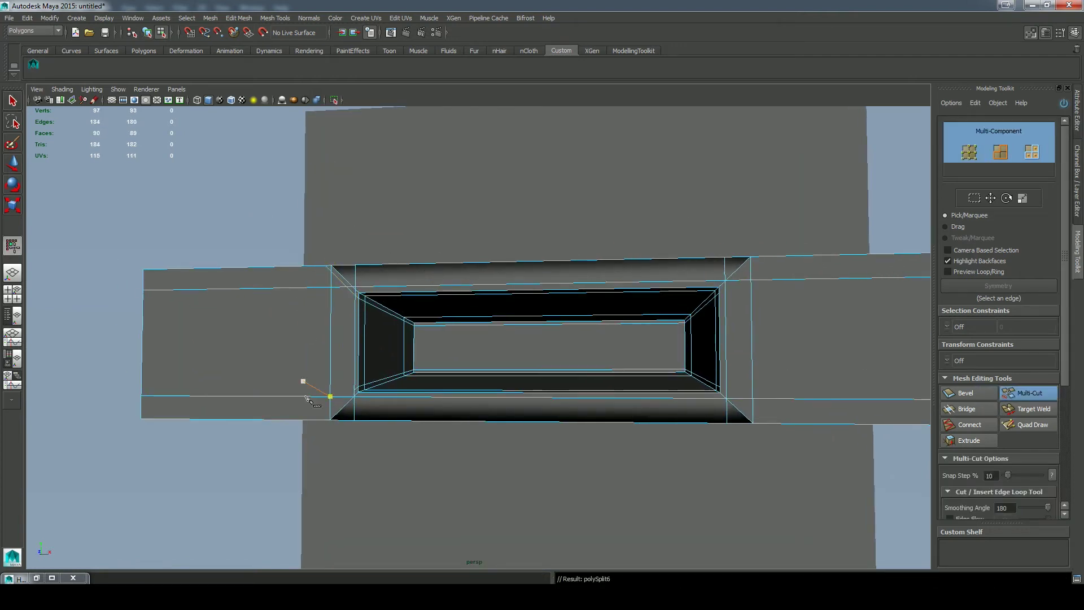
click(328, 420)
right_click(329, 421)
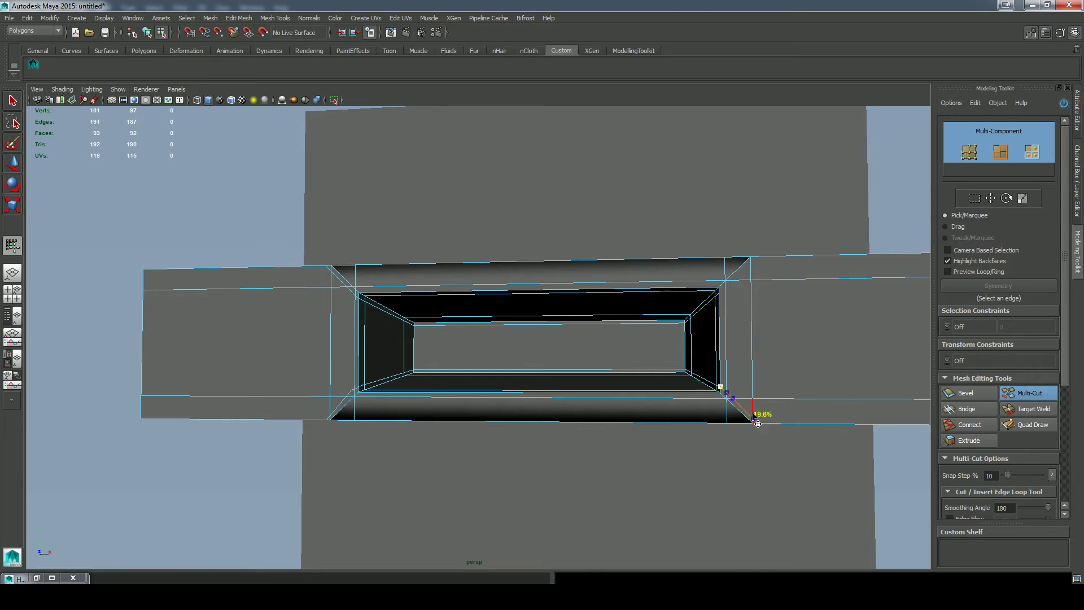
click(754, 261)
right_click(763, 257)
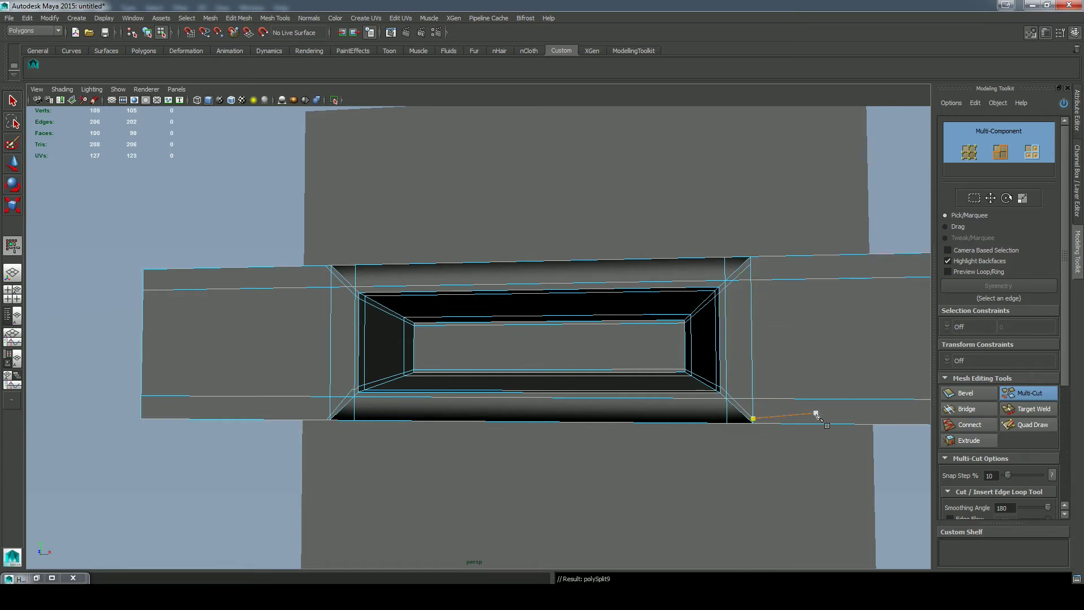
alt+drag(817, 416, 775, 387)
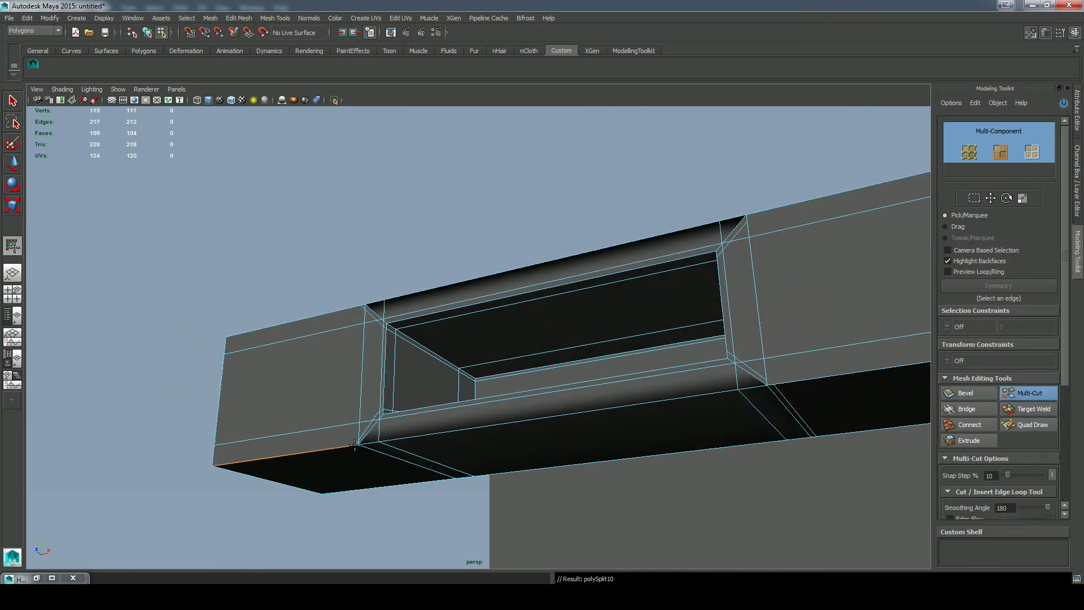
alt+drag(355, 444, 268, 337)
click(1032, 409)
scroll(230, 382, up, 3)
key(F9)
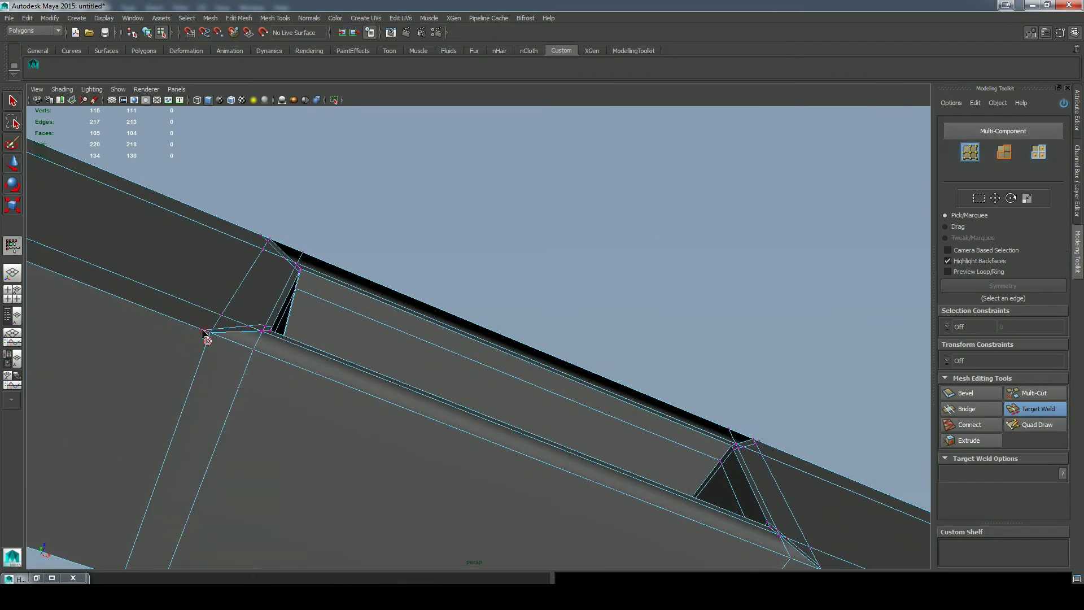
key(a)
key(f)
scroll(539, 298, up, 2)
Cut connecting edges from the raised border's corners across the adjoining long side of the block.
alt+drag(540, 298, 429, 404)
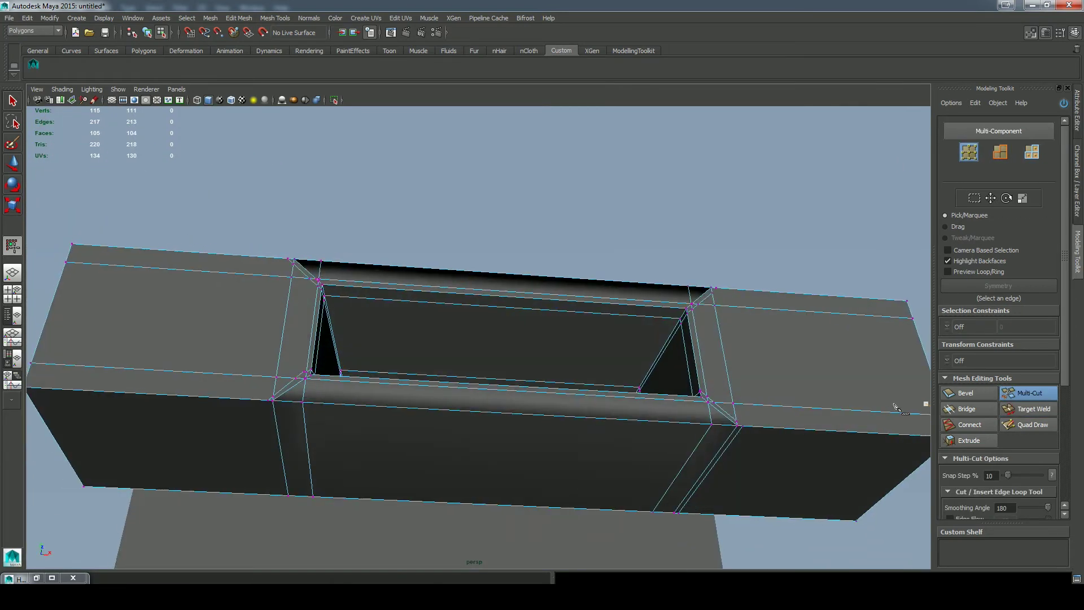
alt+middle_drag(920, 404, 692, 379)
scroll(549, 394, up, 1)
right_click(644, 371)
alt+drag(644, 371, 599, 321)
click(544, 230)
click(540, 245)
right_click(646, 281)
alt+drag(452, 271, 508, 395)
click(379, 321)
Extend the corner cuts with Multi-Cut across the block's remaining sides.
alt+drag(560, 308, 550, 332)
alt+drag(441, 232, 346, 289)
click(581, 366)
alt+drag(492, 294, 466, 251)
click(465, 252)
alt+drag(729, 474, 705, 271)
click(508, 479)
Select all of the block's vertices and merge the overlapping ones through the Merge Vertices options.
key(q)
alt+drag(632, 384, 751, 468)
drag(669, 492, 397, 216)
click(238, 18)
click(249, 46)
alt+drag(637, 316, 587, 316)
key(ctrl+z)
click(238, 18)
click(340, 241)
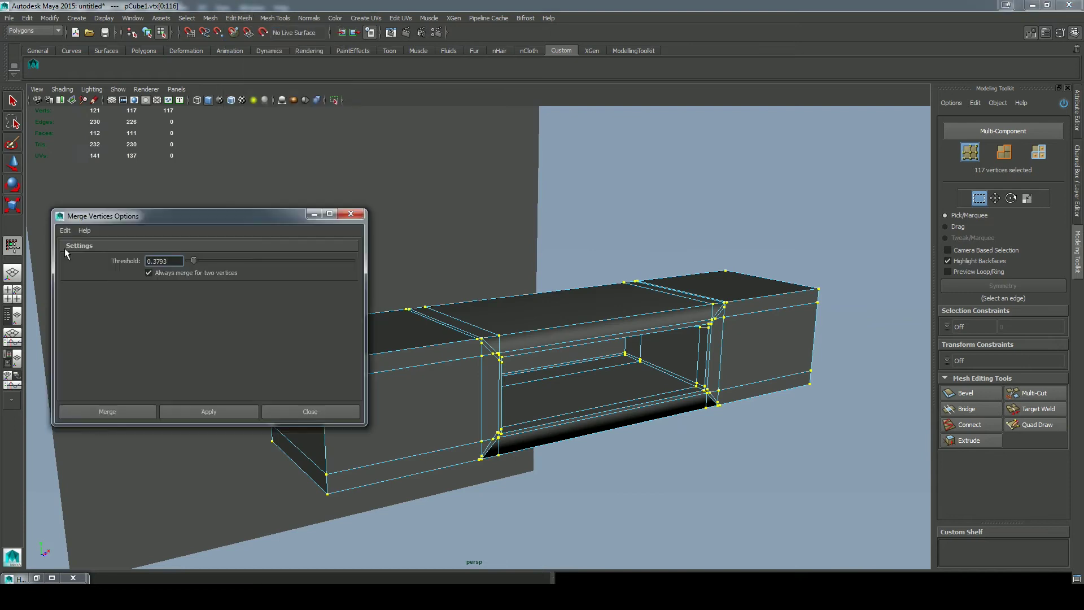
click(353, 215)
Preview the block smoothed, return to object mode and inspect the recess and its corners.
alt+drag(819, 406, 765, 377)
key(3)
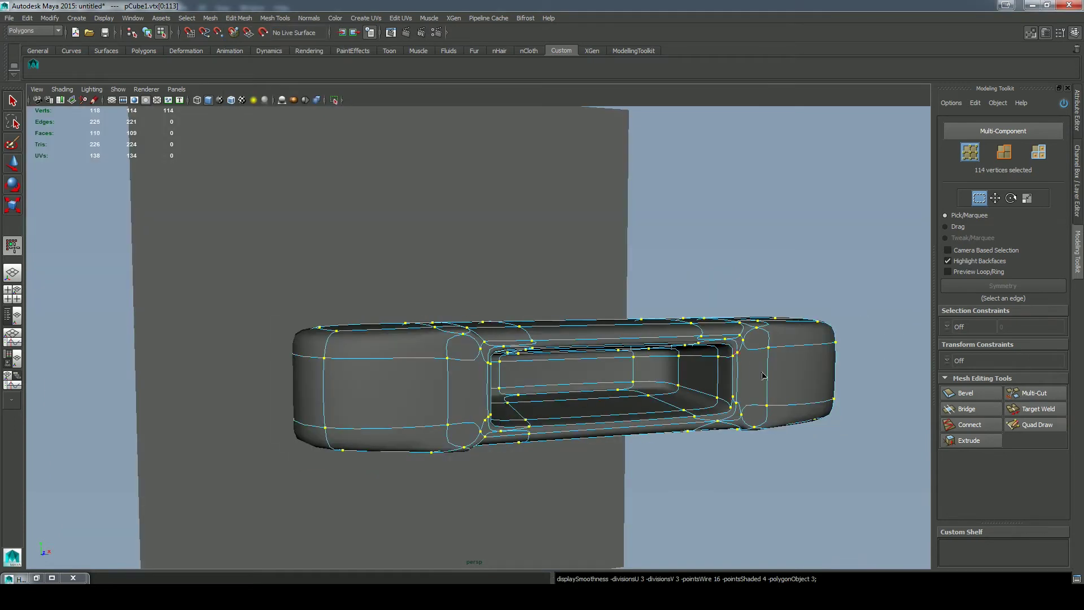
key(q)
click(846, 459)
alt+drag(847, 460, 711, 474)
click(621, 395)
Turn off the smooth preview and apply Smooth to the block's mesh.
key(1)
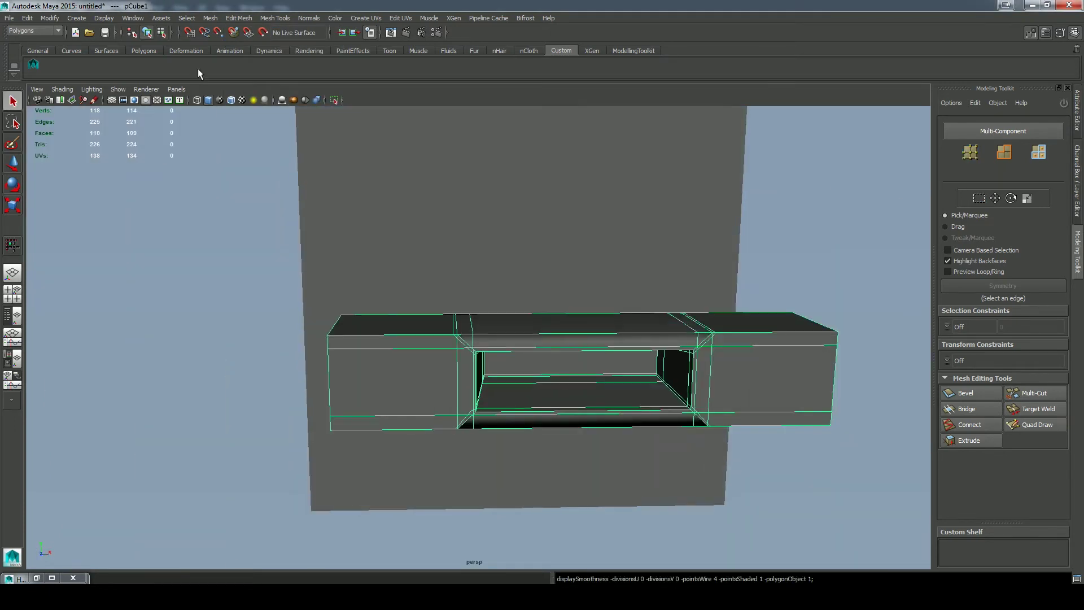
click(209, 17)
click(217, 75)
alt+drag(730, 348, 697, 428)
click(696, 428)
Return the smoothed block to object mode and move it back against the front of the plane.
right_drag(603, 341, 556, 342)
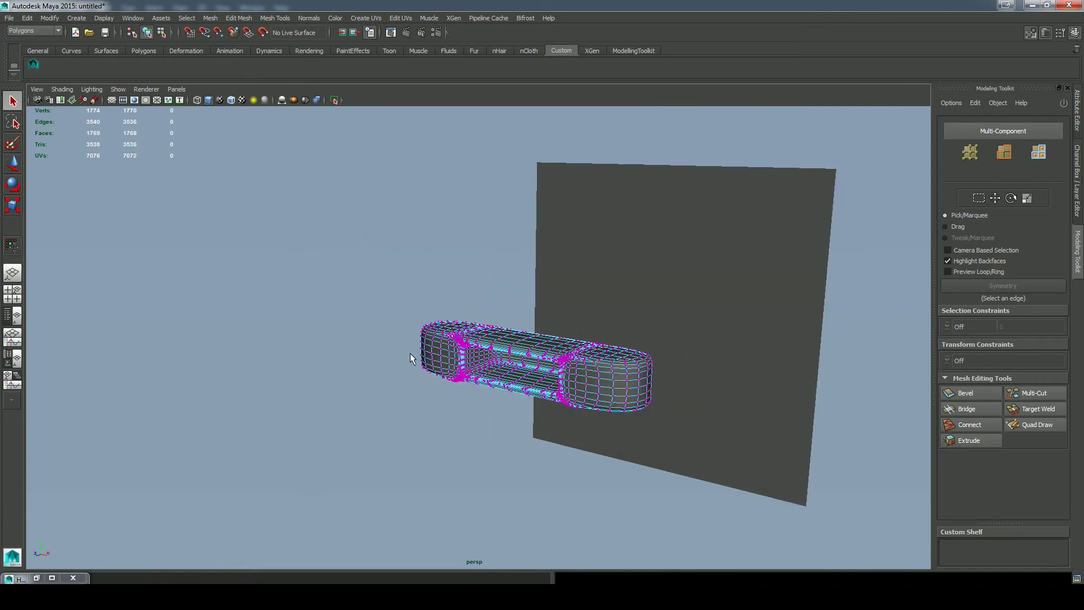
right_drag(430, 341, 474, 328)
key(w)
alt+drag(666, 429, 598, 429)
drag(471, 371, 678, 372)
Select the plane, open Transfer Maps from the Rendering menu set, and make the plane the target mesh.
click(694, 243)
mouse_move(694, 243)
alt+mouse_down()
mouse_move(733, 285)
mouse_move(706, 248)
alt+mouse_up()
alt+right_drag(706, 248, 624, 281)
key(q)
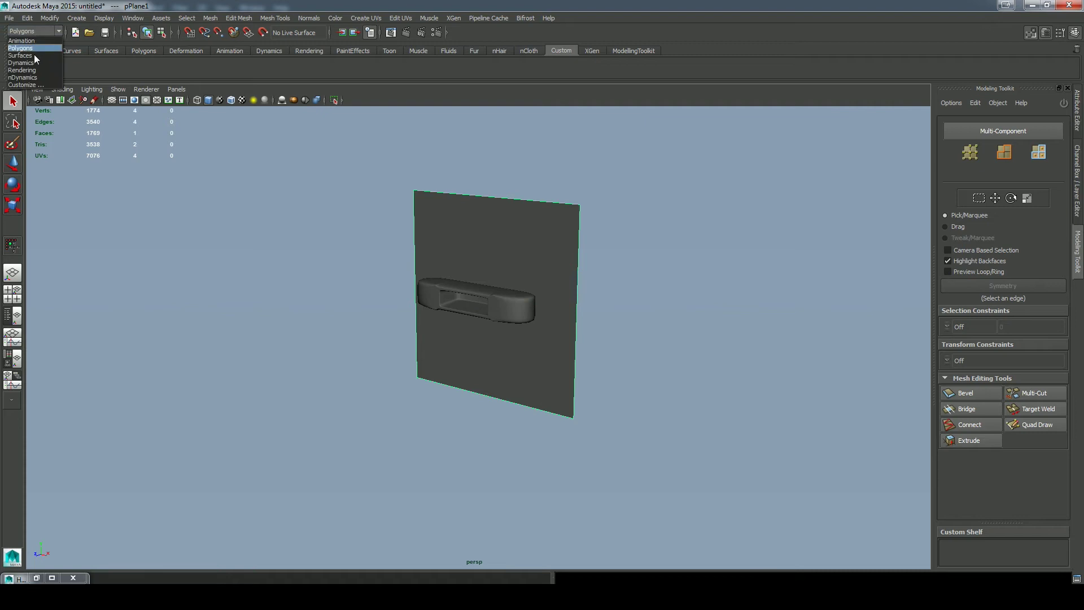
click(23, 70)
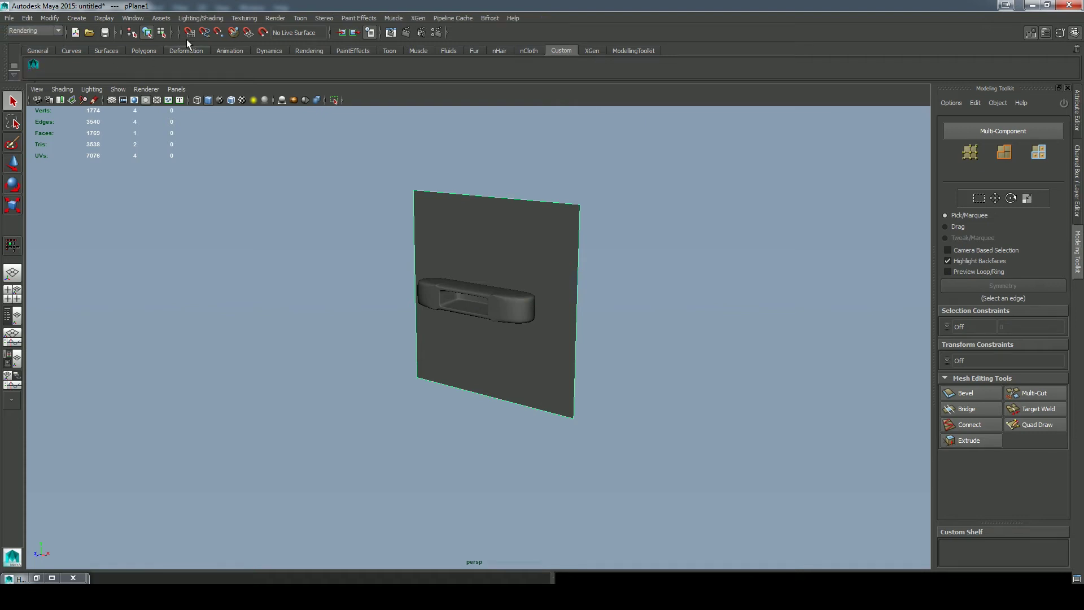
click(195, 21)
click(229, 111)
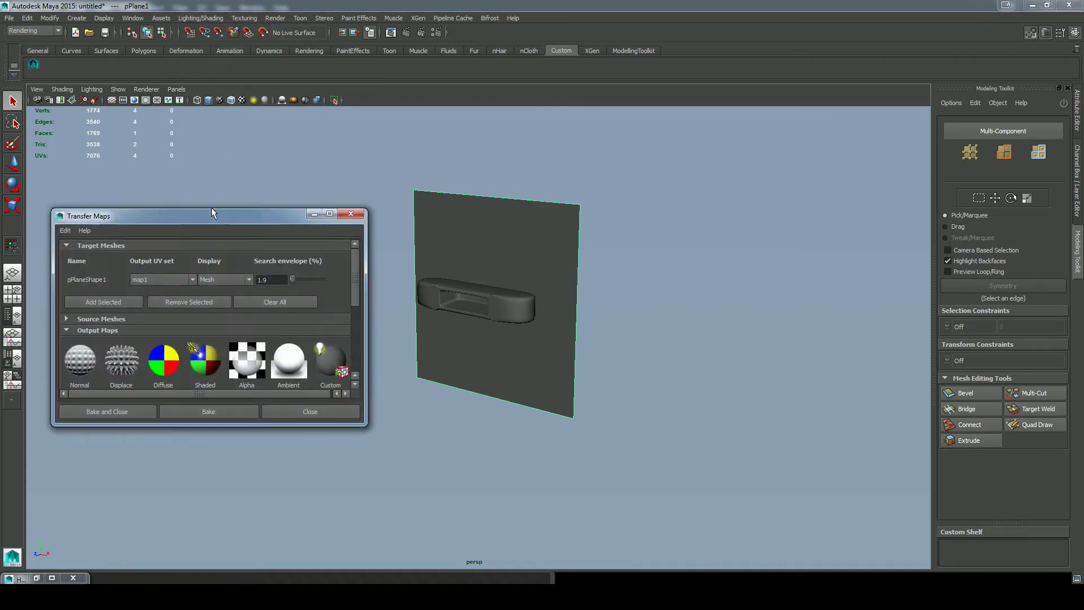
click(263, 302)
click(122, 286)
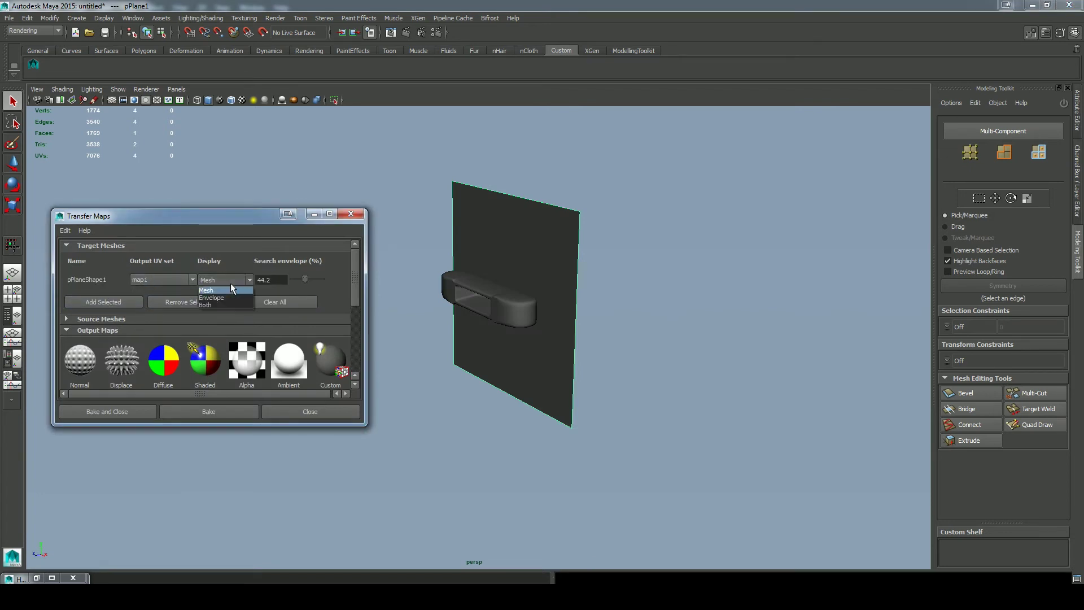
Set the plane's search envelope to 38.5% so it encloses the block, and display both mesh and envelope.
click(227, 297)
mouse_move(304, 278)
mouse_down()
mouse_move(295, 276)
mouse_move(304, 284)
mouse_up()
click(240, 280)
click(233, 304)
scroll(353, 285, down, 3)
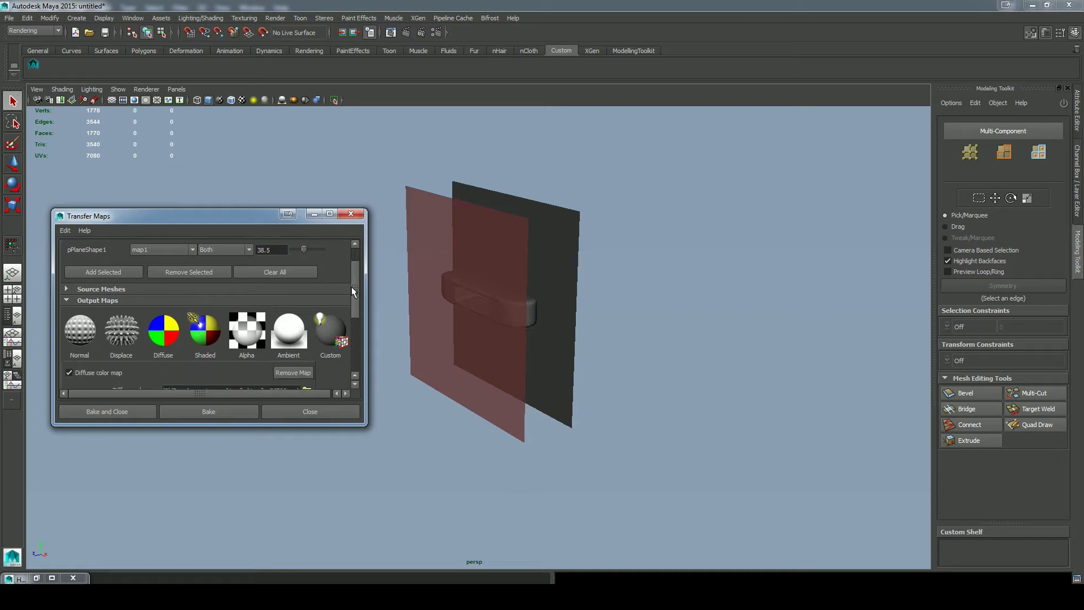
Add a normal map output and save it as handle01NRM.psd in the Dumpster project's sourceimages folder.
click(83, 293)
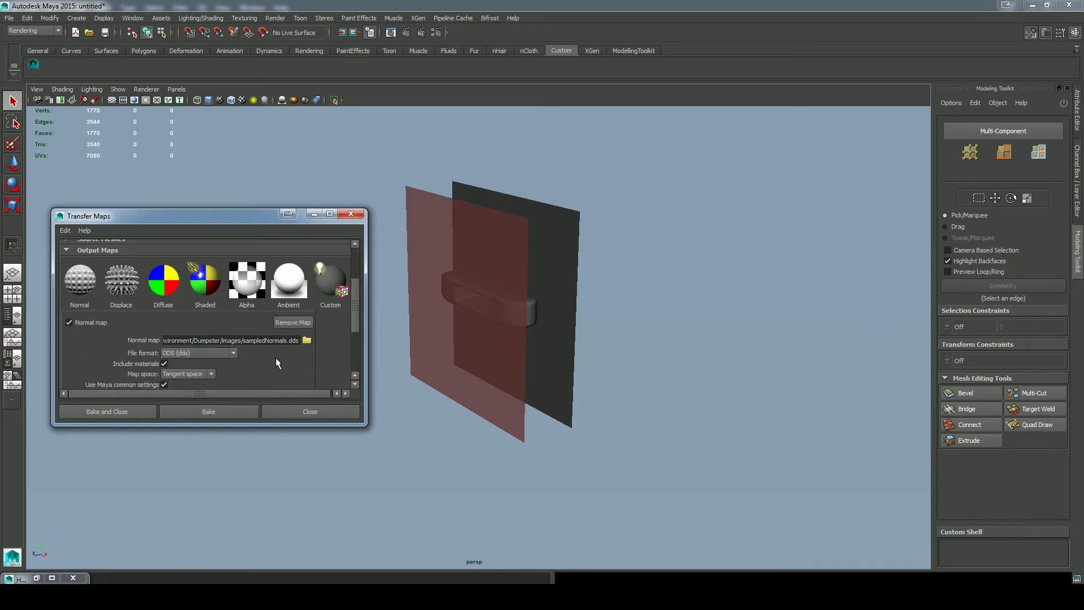
click(306, 340)
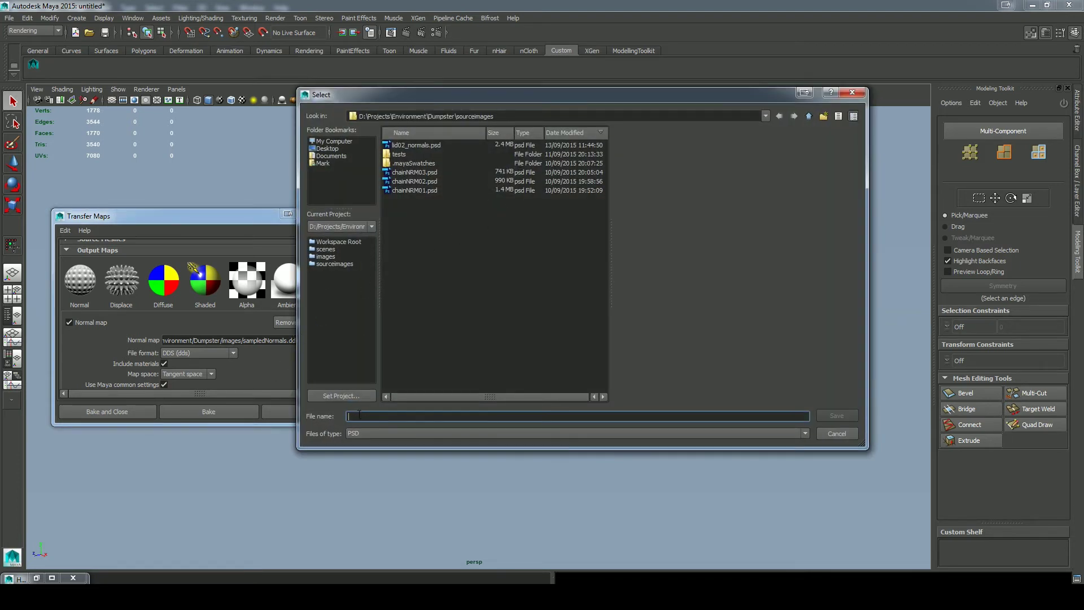
text(han)
click(835, 416)
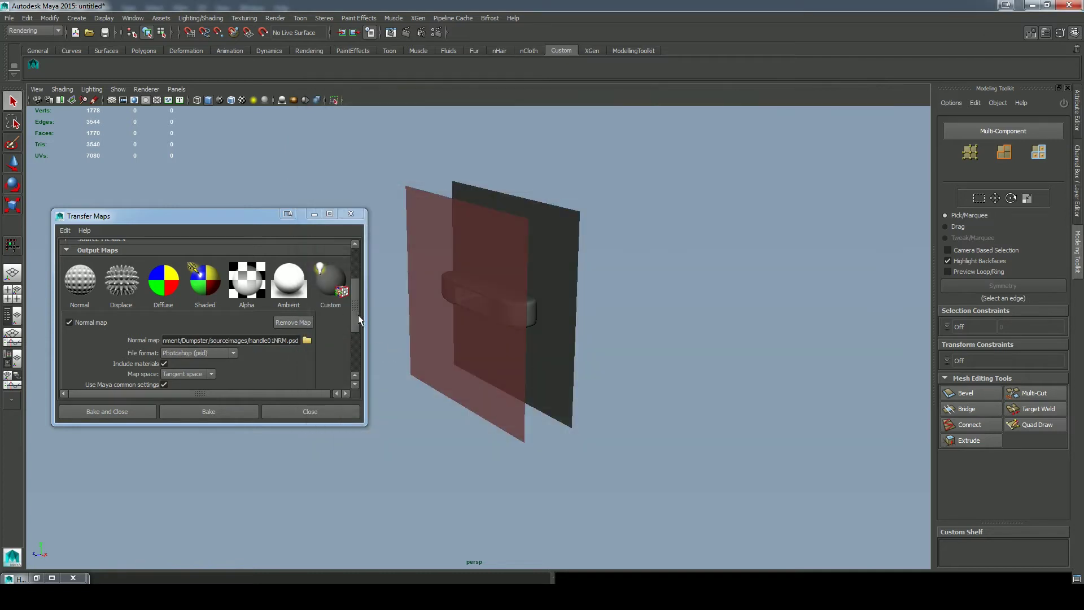
Have the output maps connected to a new shader and bake the plane's normal map.
scroll(358, 314, down, 3)
click(166, 361)
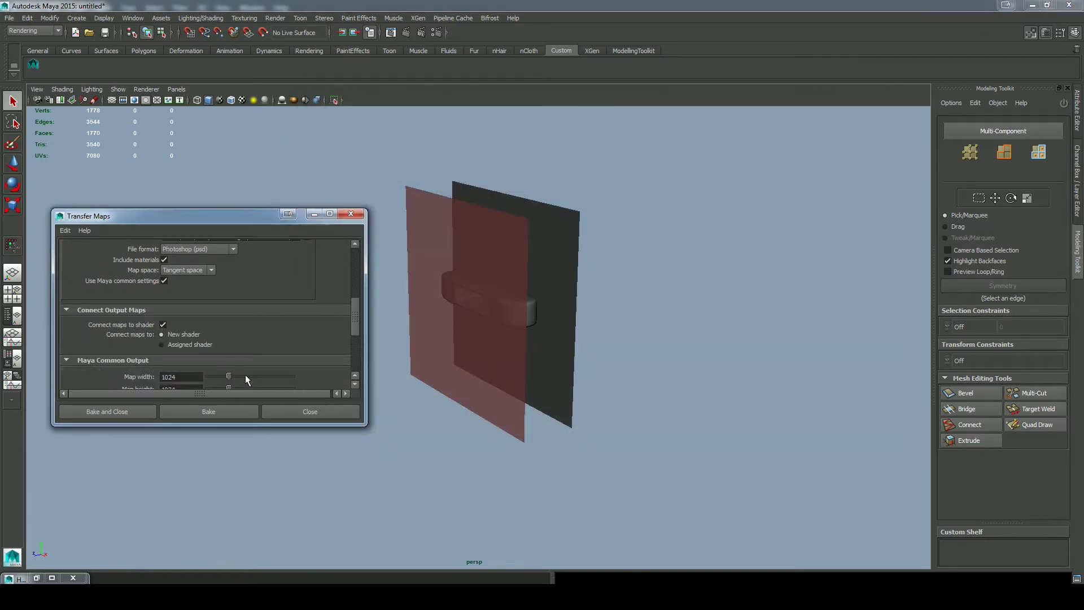
click(206, 410)
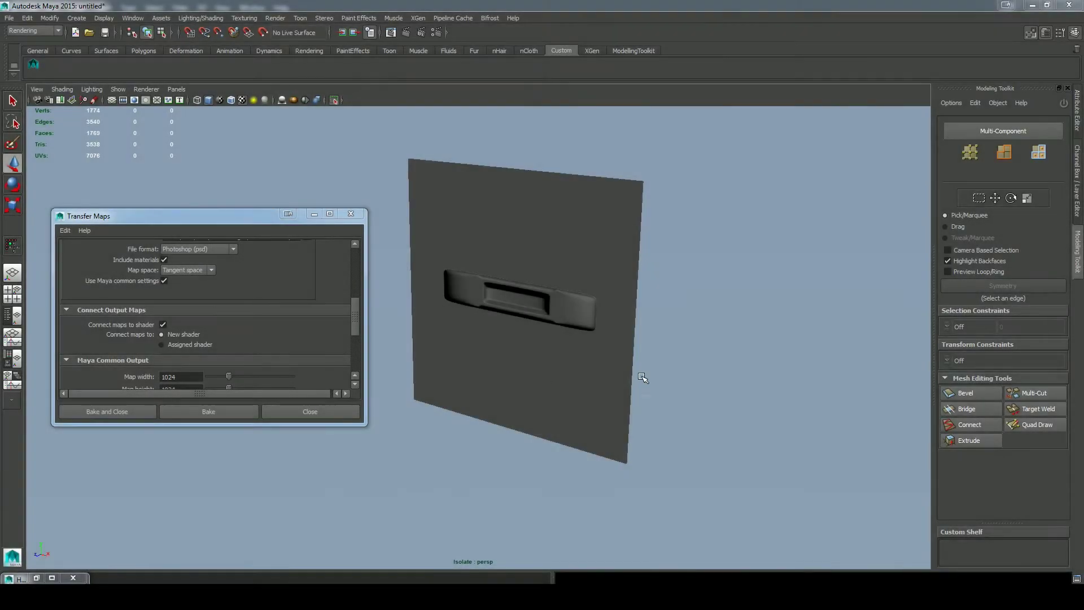
Inspect the baked handle normal map on the isolated plane from several angles.
alt+drag(642, 378, 281, 243)
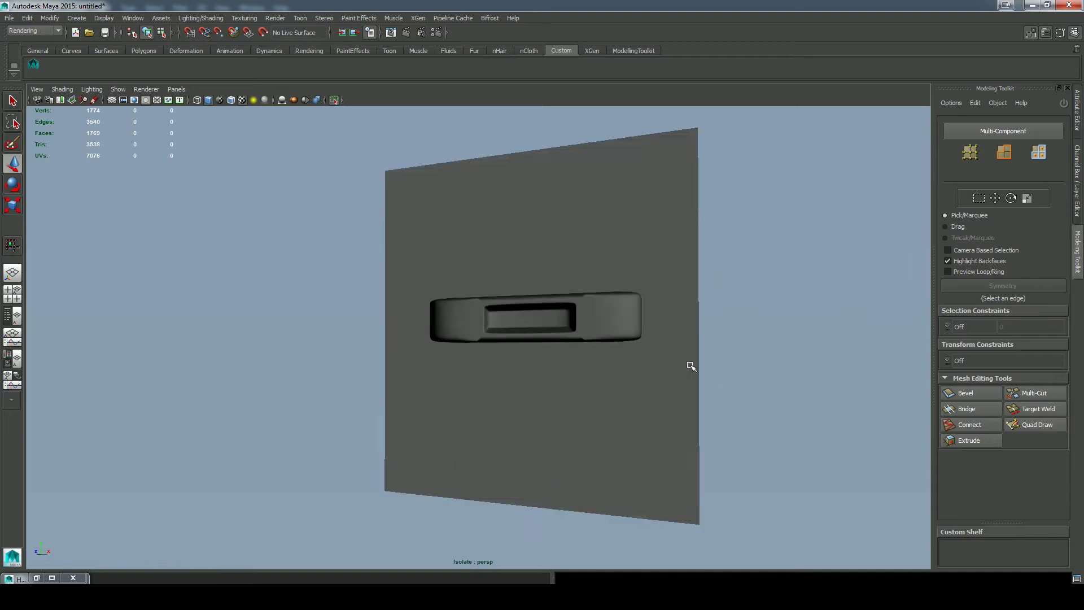
scroll(691, 366, up, 4)
mouse_move(691, 365)
alt+mouse_down()
mouse_move(712, 393)
mouse_move(780, 363)
mouse_move(692, 375)
alt+mouse_up()
click(692, 375)
scroll(692, 374, down, 5)
alt+drag(384, 424, 252, 433)
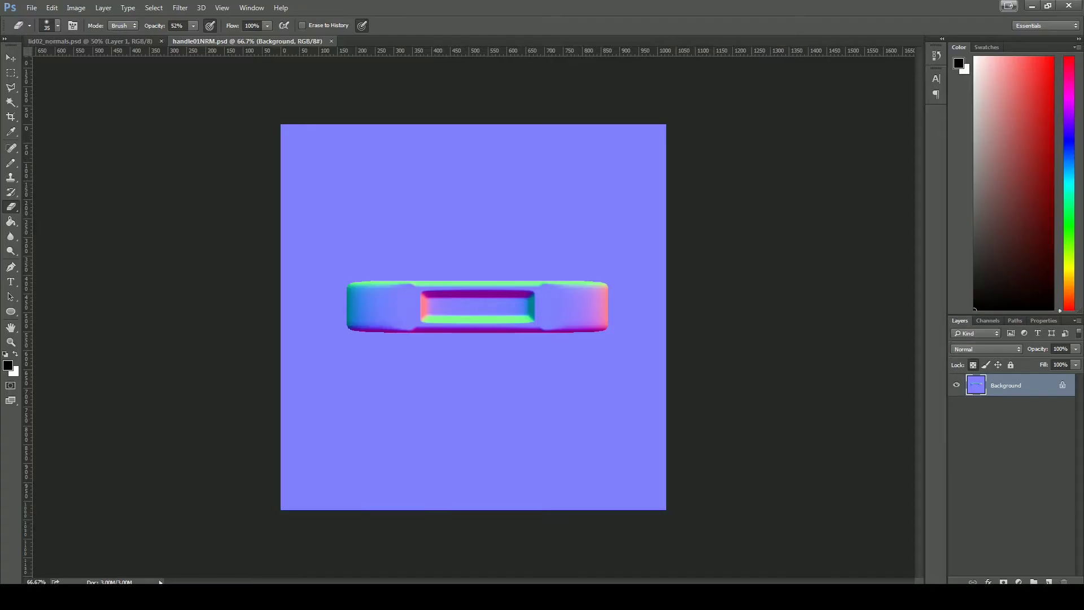
Switch to Photoshop and examine the handle in handle01NRM.psd at 200% zoom.
key(m)
key(ctrl+plus)
key(ctrl+plus)
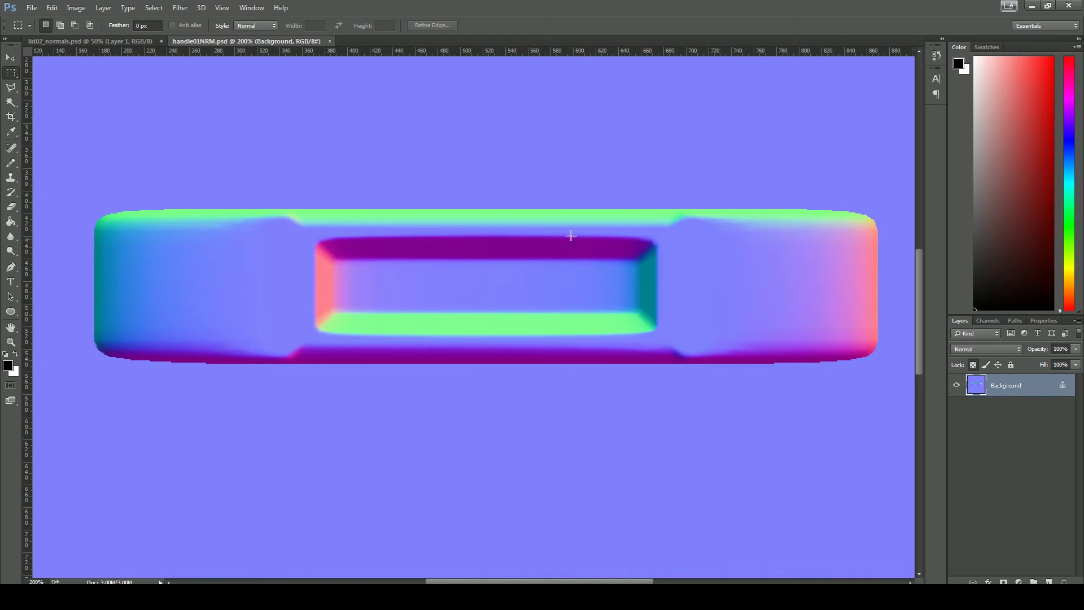
Select the rectangular recess in the middle of handle01NRM.psd and return to lid02_normals.psd.
drag(307, 231, 668, 338)
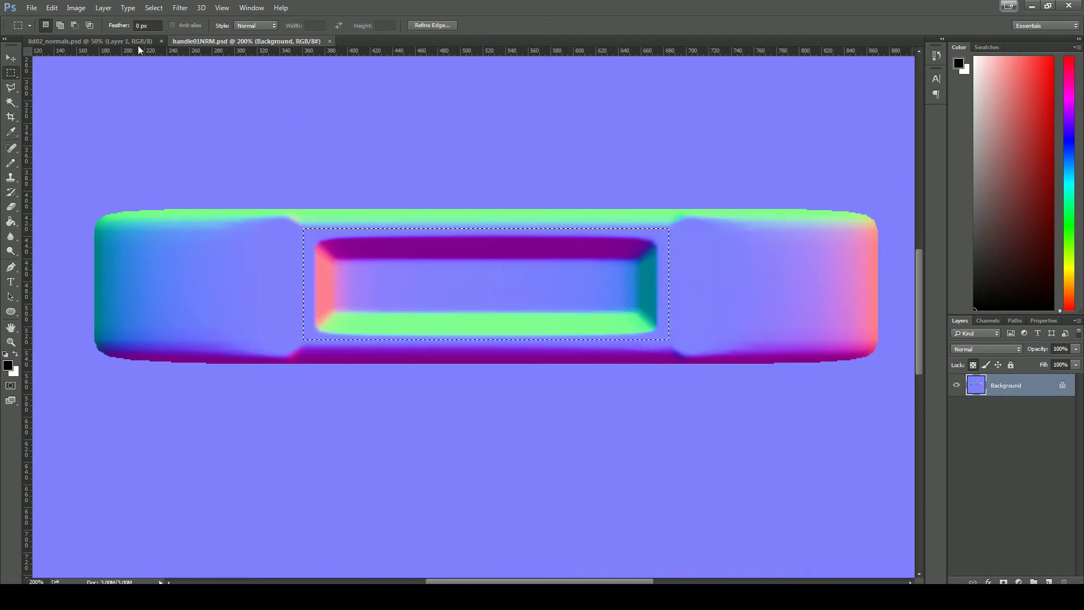
click(139, 42)
key(ctrl+minus)
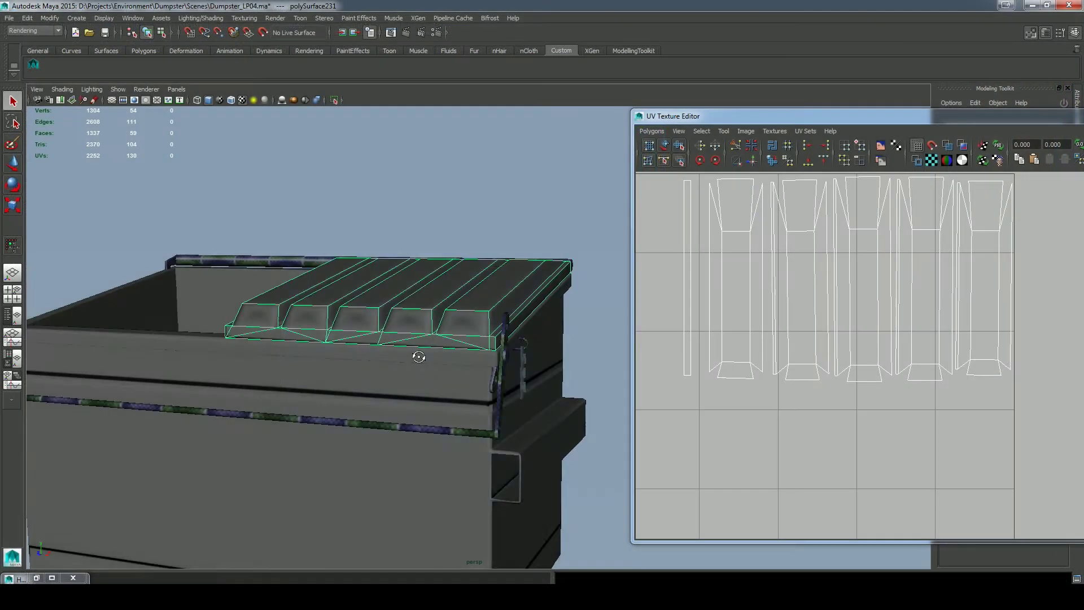
Switch to Maya, select faces on the lid's front edge, and examine where they lie in the UV layout.
scroll(392, 313, up, 3)
right_drag(385, 310, 388, 341)
drag(387, 349, 395, 340)
alt+middle_drag(832, 375, 821, 405)
key(a)
drag(919, 121, 568, 80)
scroll(698, 382, up, 6)
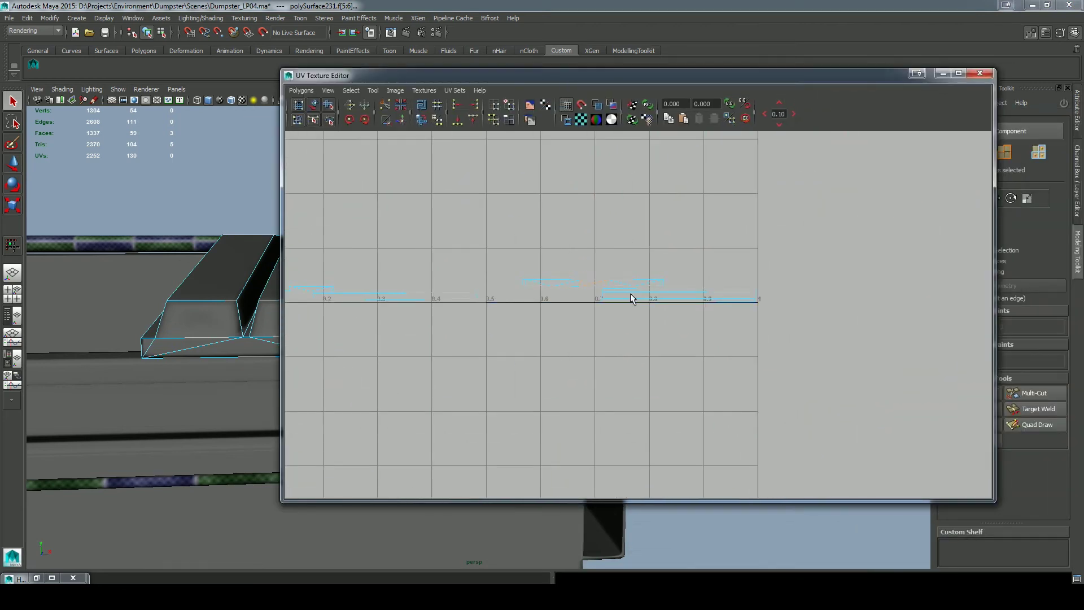
scroll(704, 425, down, 8)
scroll(817, 350, up, 1)
alt+middle_drag(818, 333, 871, 407)
right_drag(203, 300, 243, 283)
scroll(551, 319, down, 3)
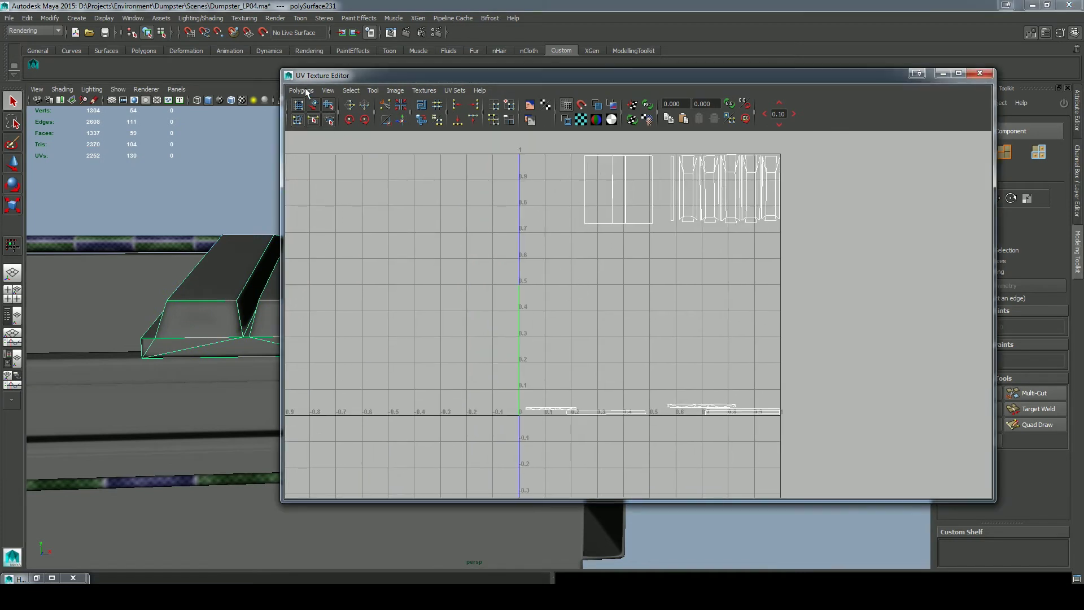
Save a UV snapshot of the lid as lidUV in the project's SourceImages folder.
click(301, 90)
click(318, 425)
key(BackSpace)
text(idUV)
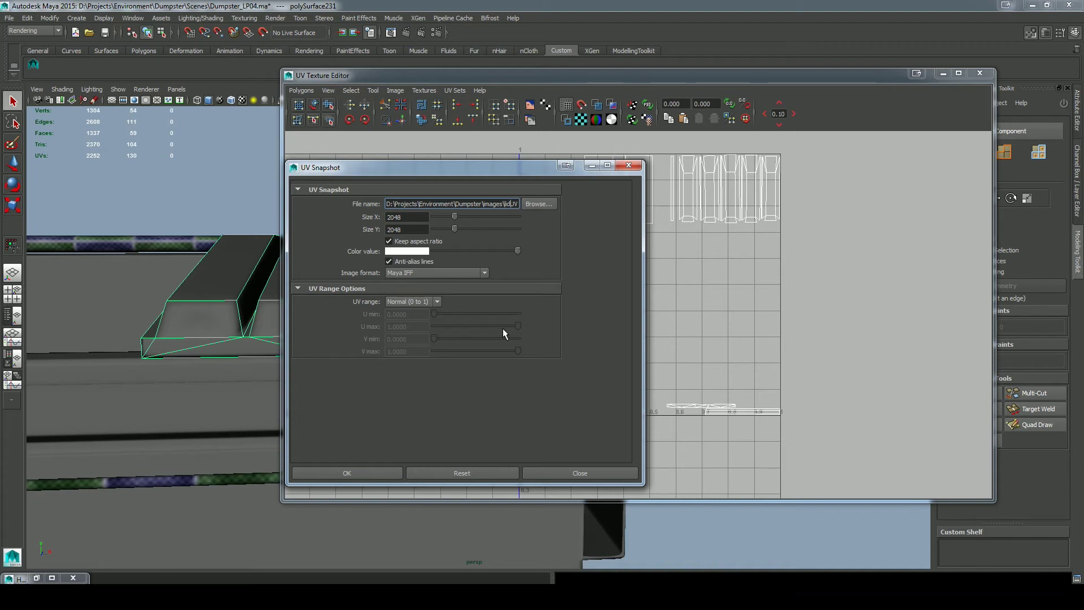
click(531, 204)
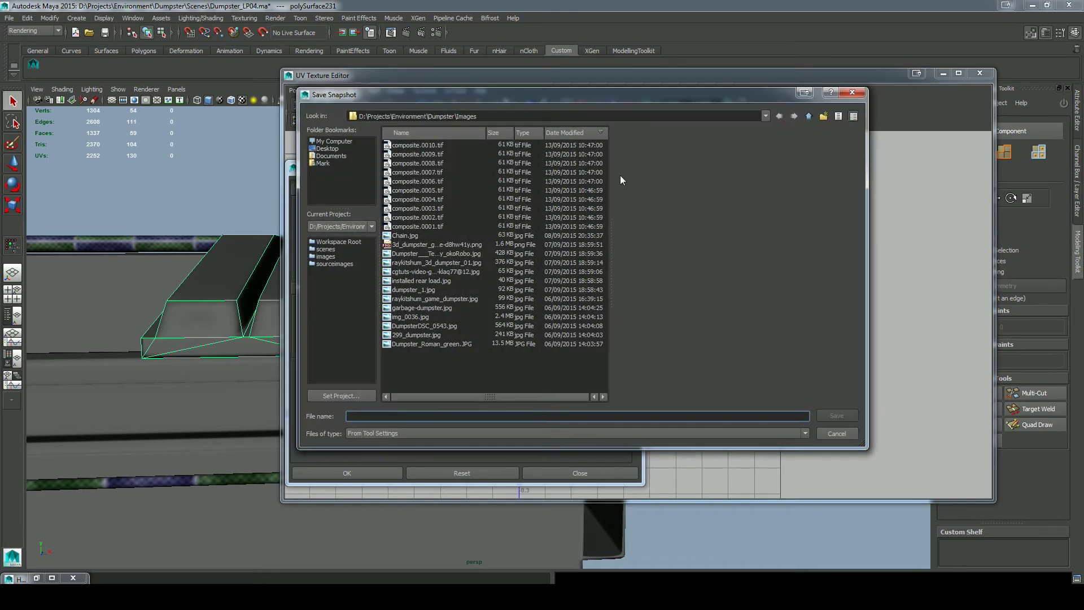
click(809, 116)
double_click(403, 152)
click(374, 416)
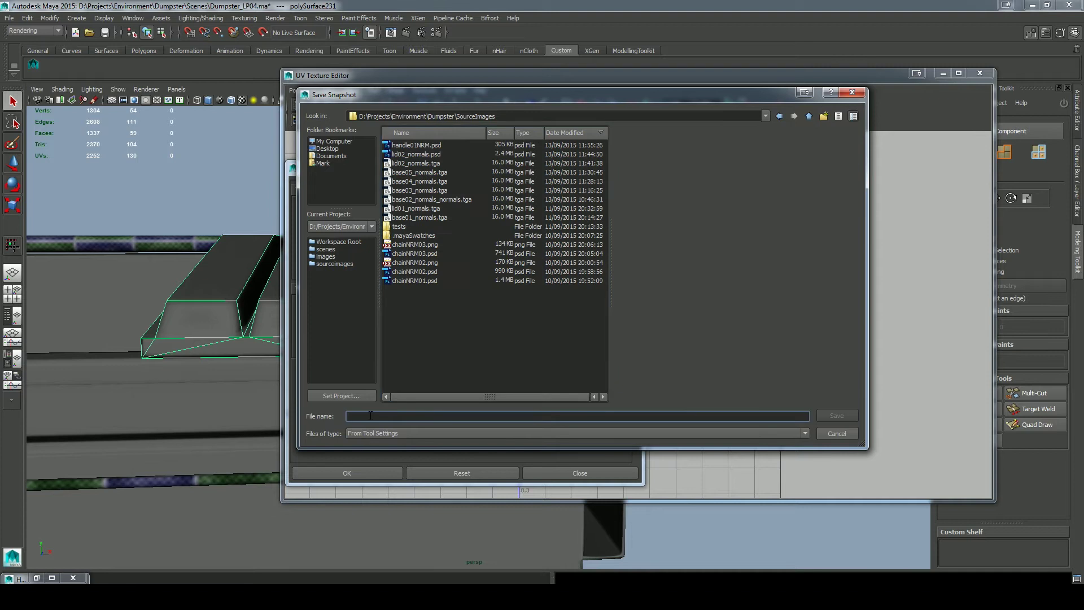
text(lidUV)
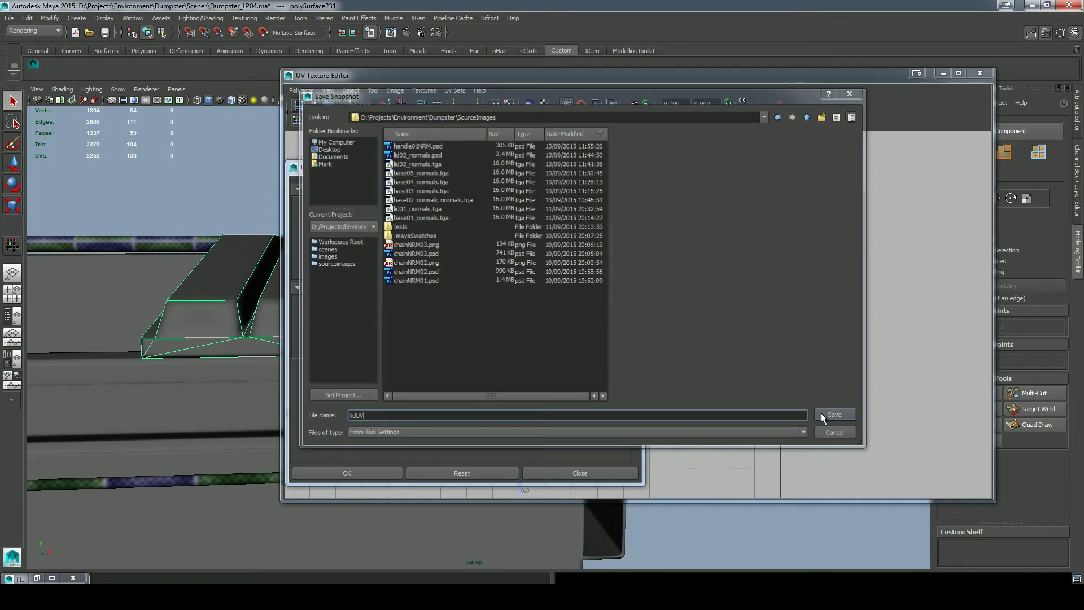
click(820, 413)
click(347, 473)
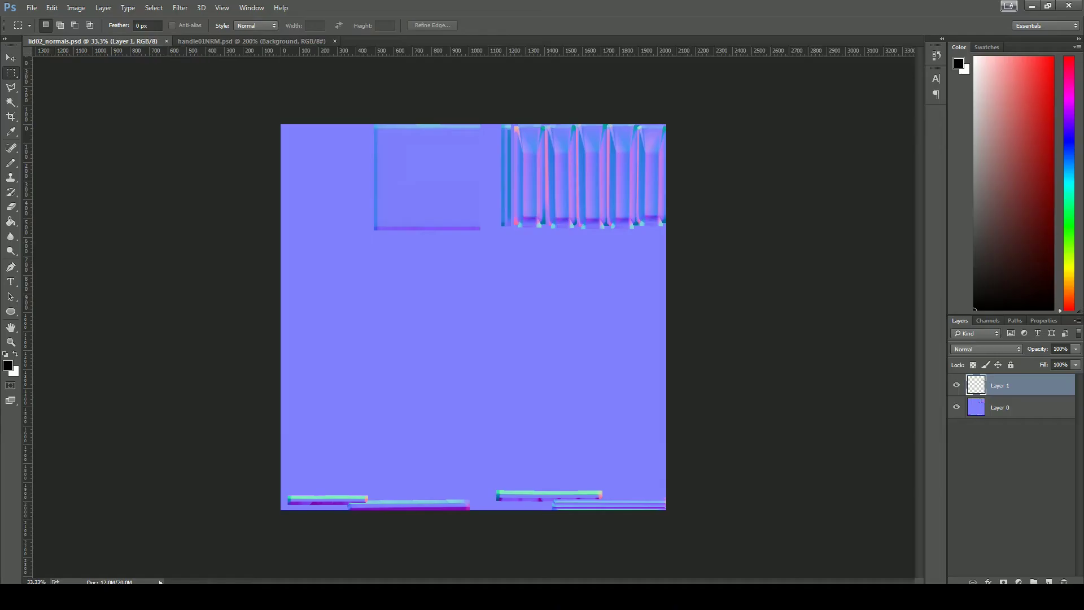
Switch to Photoshop, open lidUV.iff, and paste its wireframe as a new layer in lid02_normals.psd.
key(ctrl+o)
double_click(223, 267)
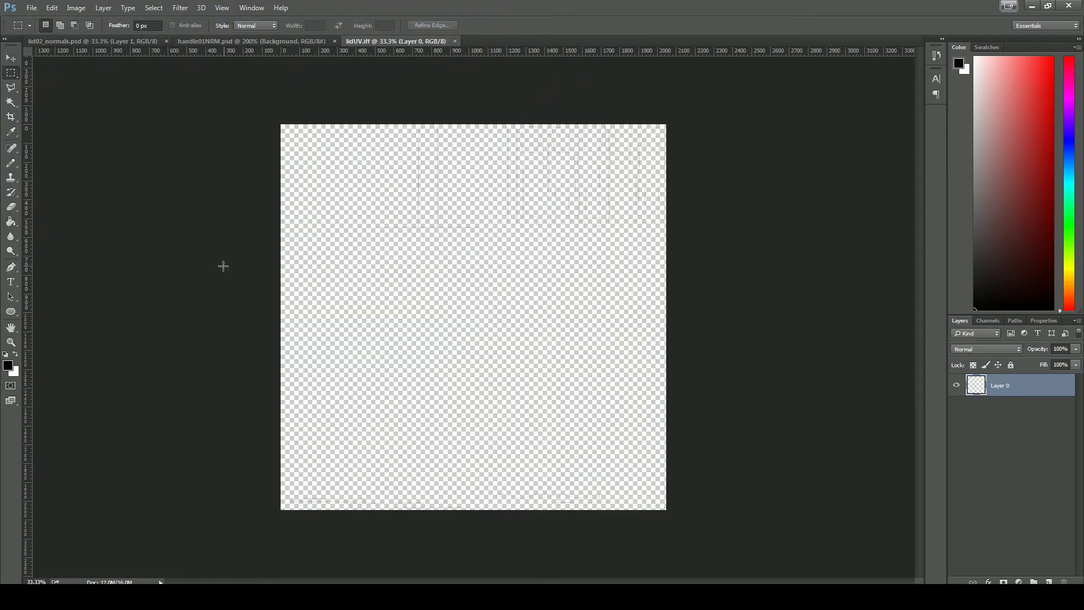
click(95, 43)
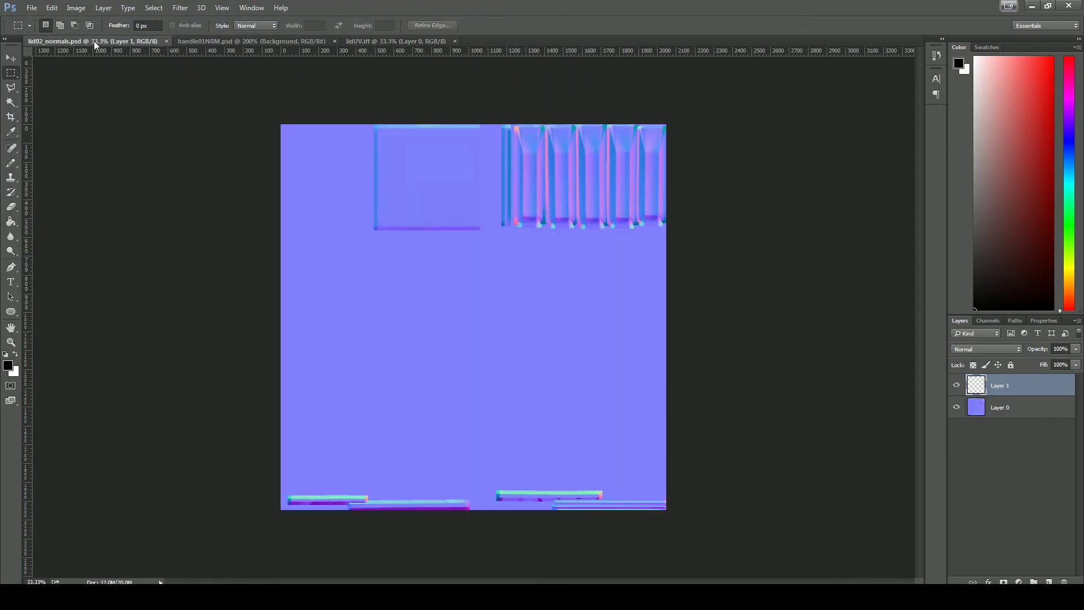
key(ctrl+v)
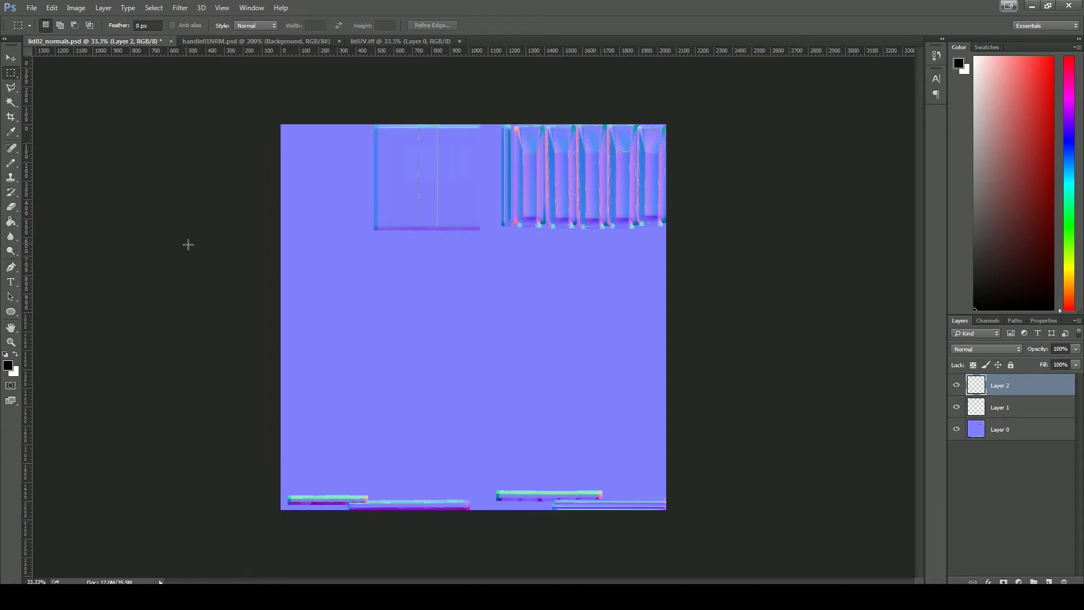
Brighten the pasted UV wireframe layer to white with a Hue/Saturation adjustment.
click(75, 8)
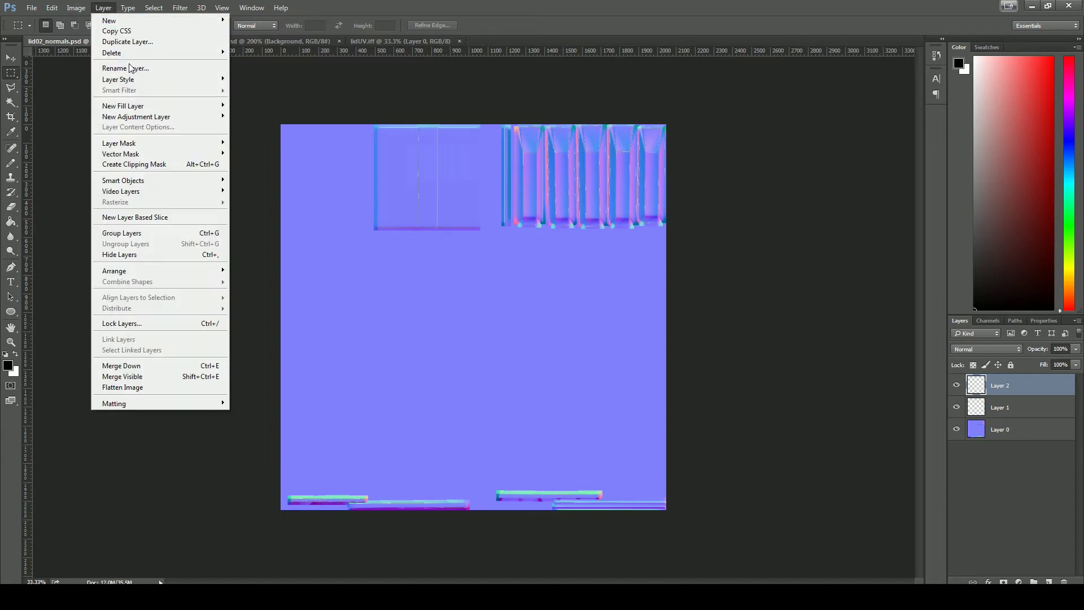
mouse_move(113, 36)
click(230, 94)
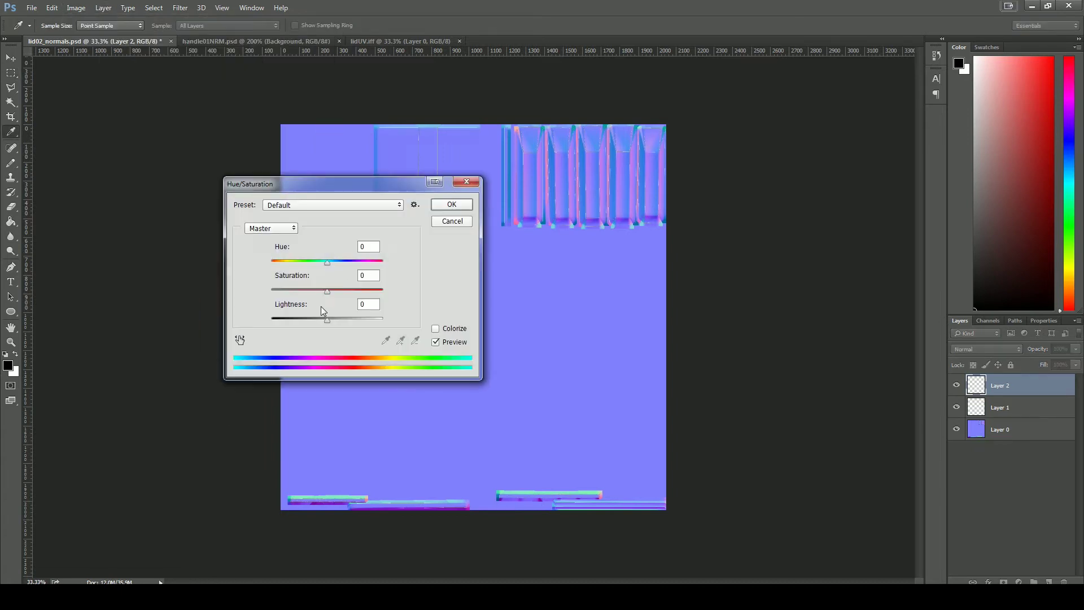
click(451, 203)
key(m)
Paste the recess from handle01NRM.psd on a new layer above Layer 1, over the lid's front edge strip.
click(1008, 408)
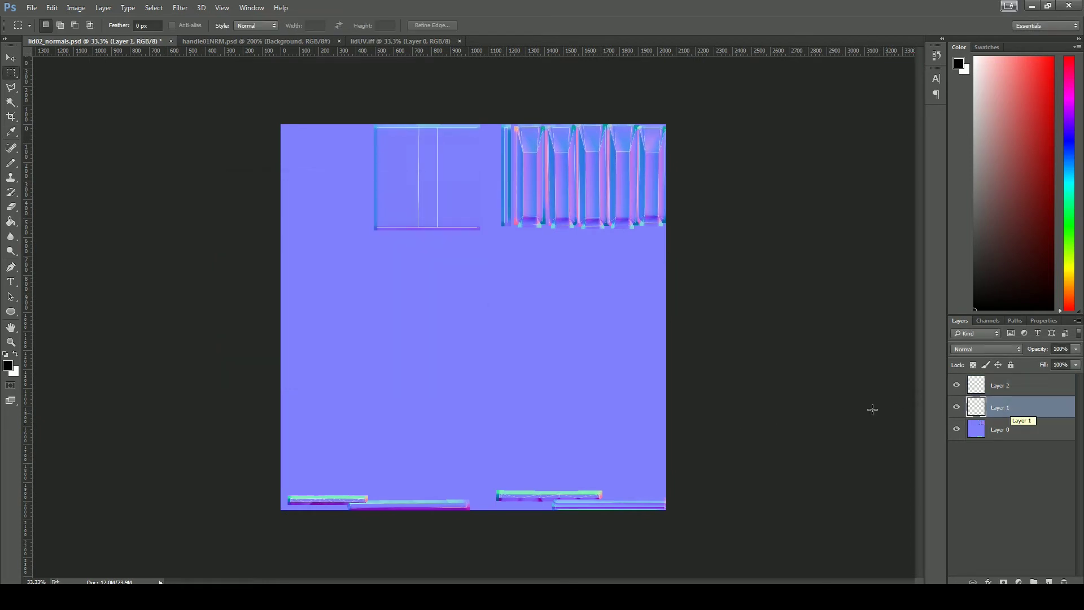
click(293, 43)
click(140, 41)
key(ctrl+plus)
key(ctrl+plus)
drag(770, 474, 596, 143)
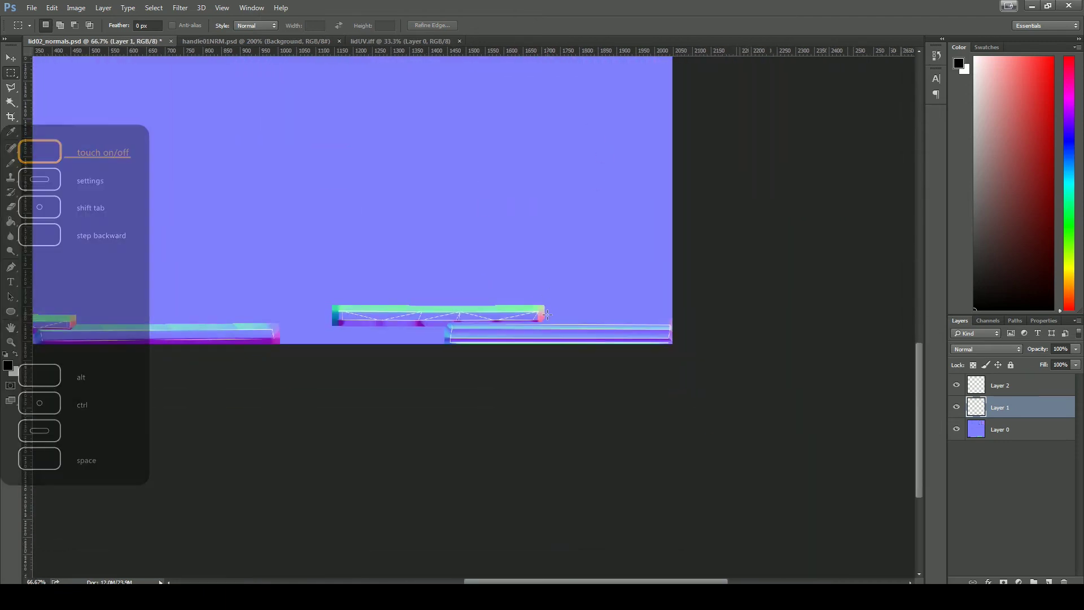
key(ctrl+plus)
key(ctrl+plus)
key(ctrl+plus)
alt+scroll(610, 367, down, 1)
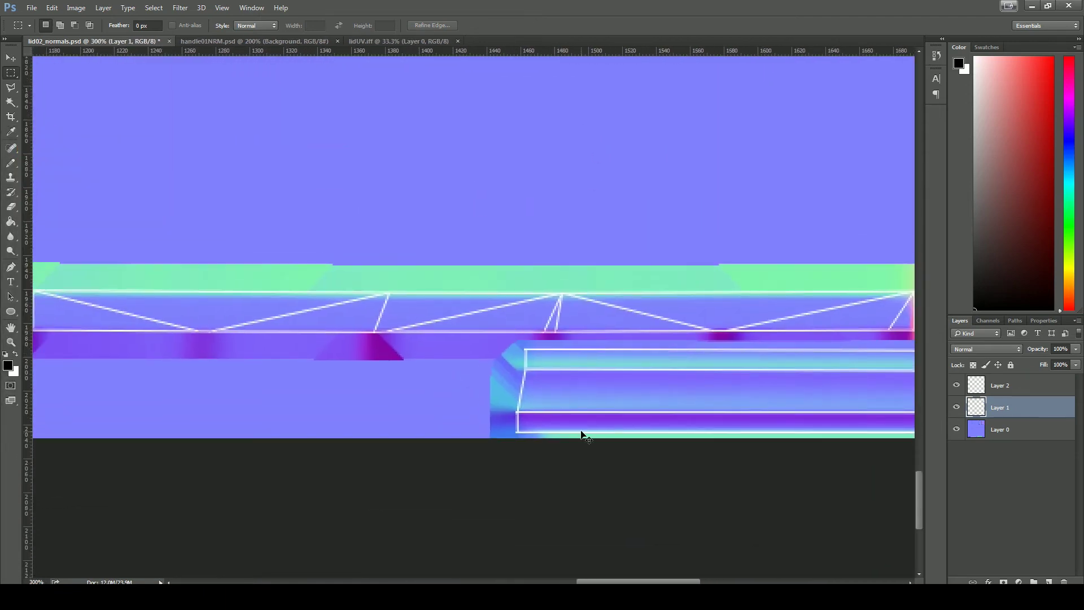
alt+scroll(580, 435, down, 1)
drag(534, 415, 531, 410)
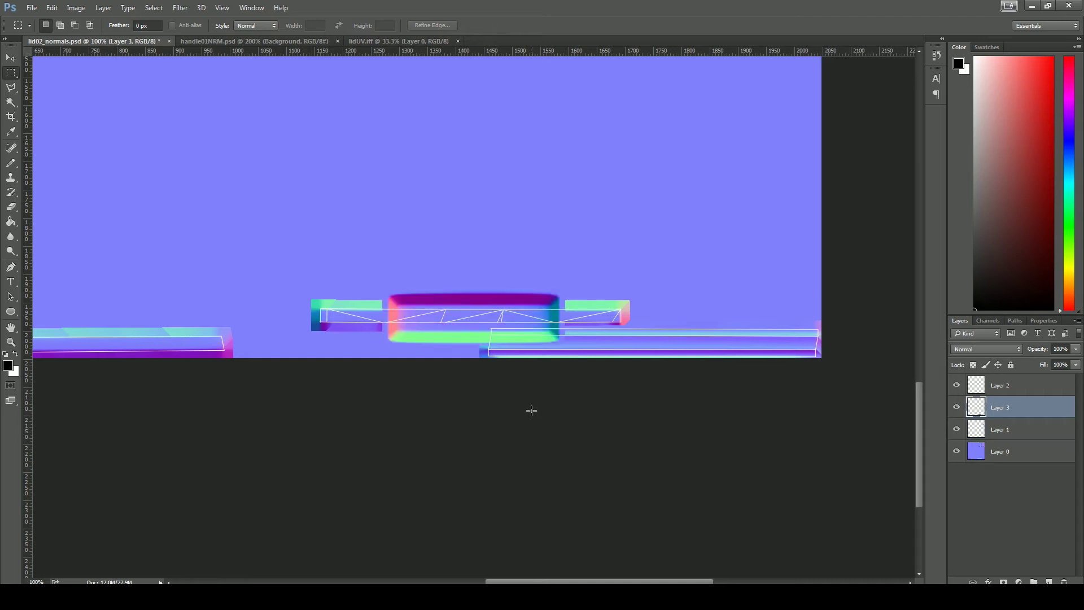
Scale the pasted recess down to fit the front edge strip and move its right end outward along the strip.
key(ctrl+plus)
key(ctrl+plus)
key(ctrl+t)
drag(745, 235, 347, 357)
drag(310, 397, 524, 301)
mouse_move(499, 319)
mouse_down()
mouse_move(530, 300)
mouse_move(500, 321)
mouse_move(454, 319)
mouse_move(455, 330)
mouse_move(562, 320)
mouse_up()
key(Return)
key(v)
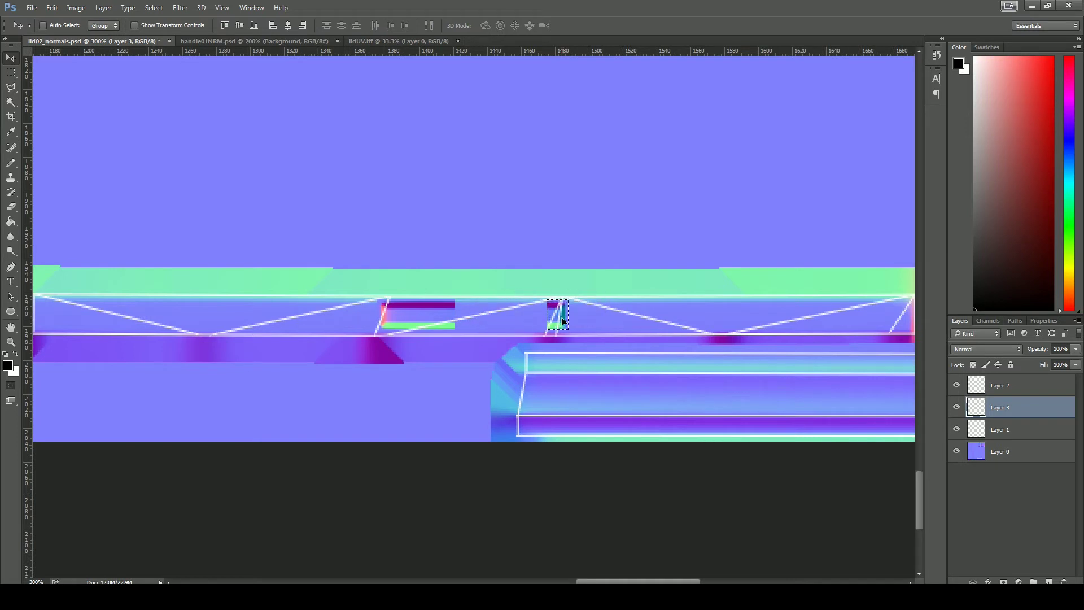
Duplicate the recess's middle section onto new layers and position the copies to fill the gap before the right end.
key(m)
drag(404, 289, 564, 317)
key(ctrl+j)
key(v)
key(ctrl+j)
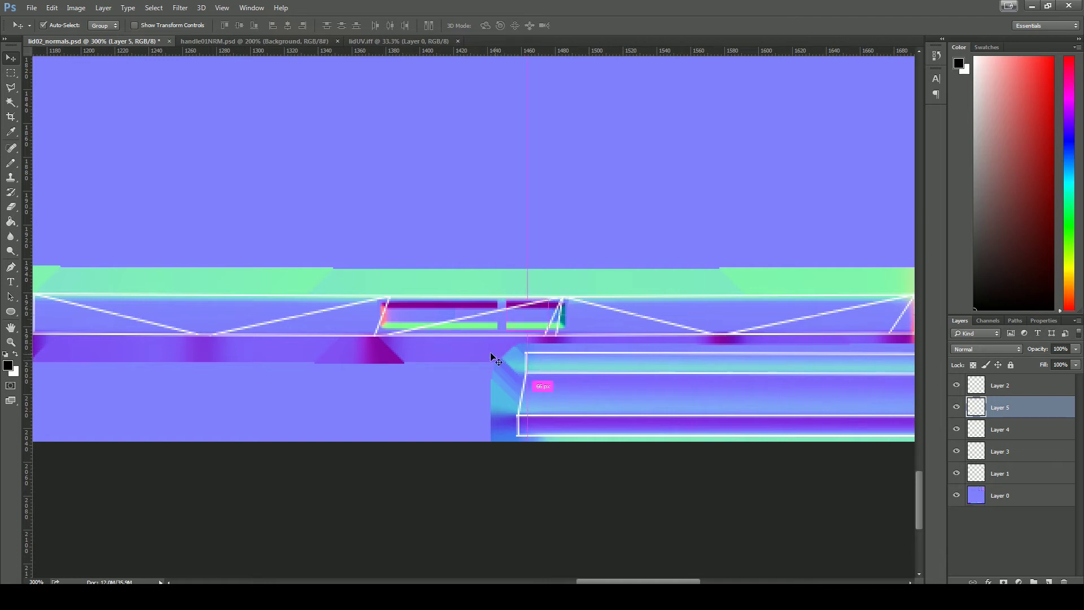
key(ctrl+j)
drag(470, 316, 483, 313)
key(Delete)
key(Delete)
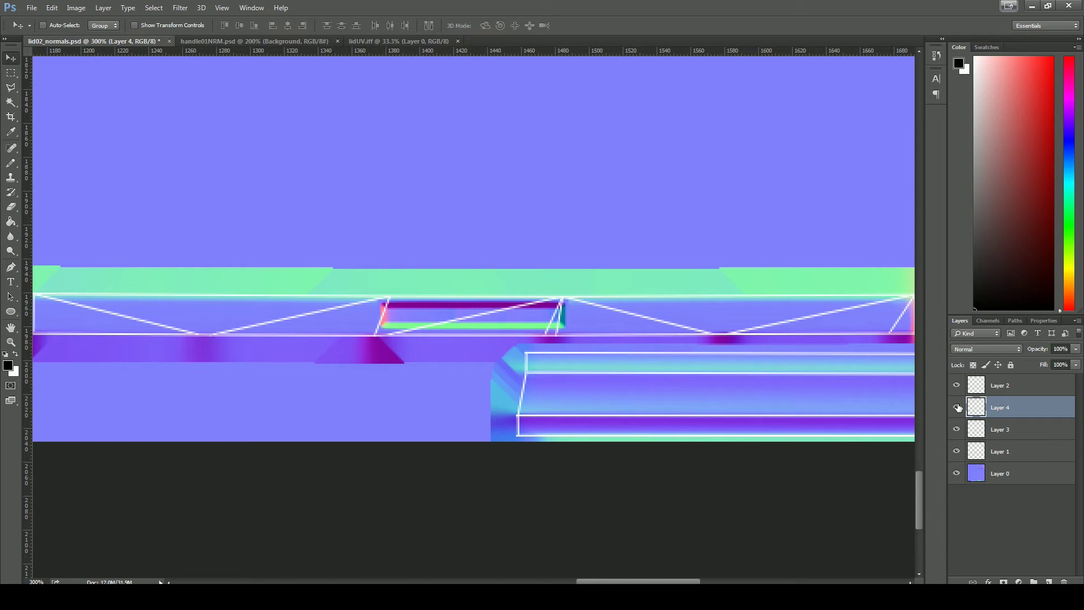
key(Delete)
click(956, 407)
click(956, 407)
key(ctrl+alt+z)
key(ctrl+alt+z)
key(ctrl+alt+z)
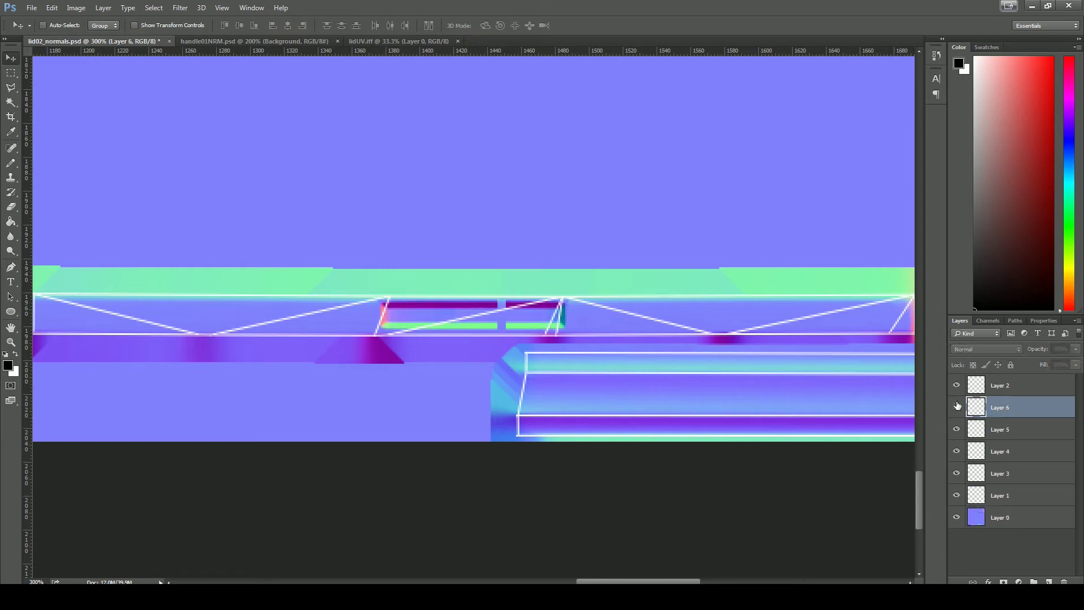
Hide the UV wireframe layer, Layer 2, to expose the assembled recess.
alt+scroll(592, 429, up, 2)
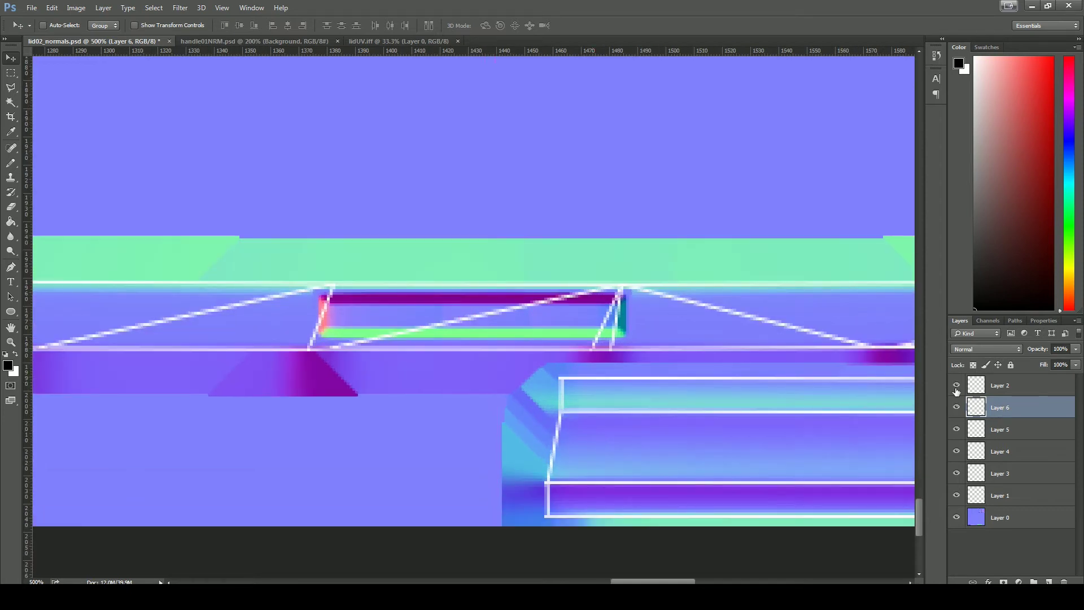
click(956, 385)
alt+scroll(581, 464, up, 2)
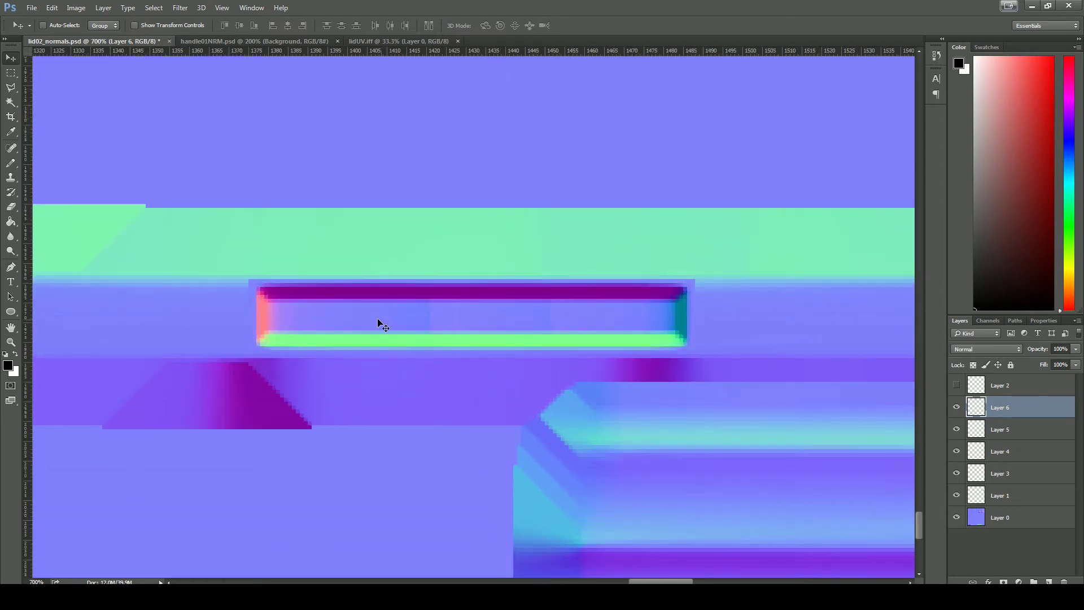
Sample the recess's blue as the foreground colour and set the Pencil to size 5 with 15% opacity.
click(386, 312)
key(b)
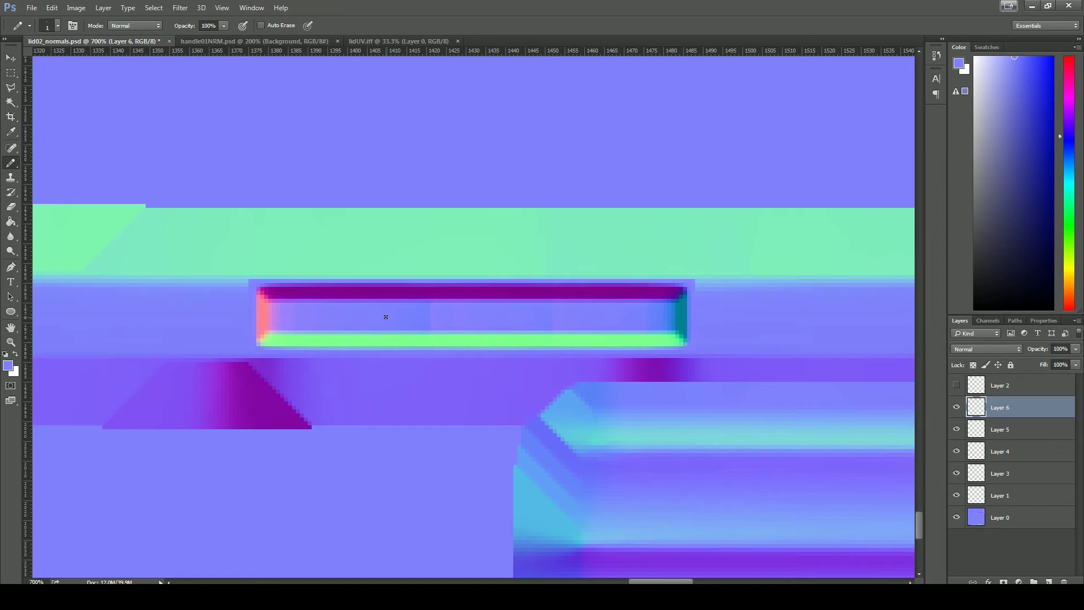
key(bracketright)
click(223, 26)
click(171, 39)
key(1)
key(5)
Save the edited lid02_normals.psd normal map.
key(ctrl+minus)
key(ctrl+minus)
key(ctrl+minus)
key(ctrl+minus)
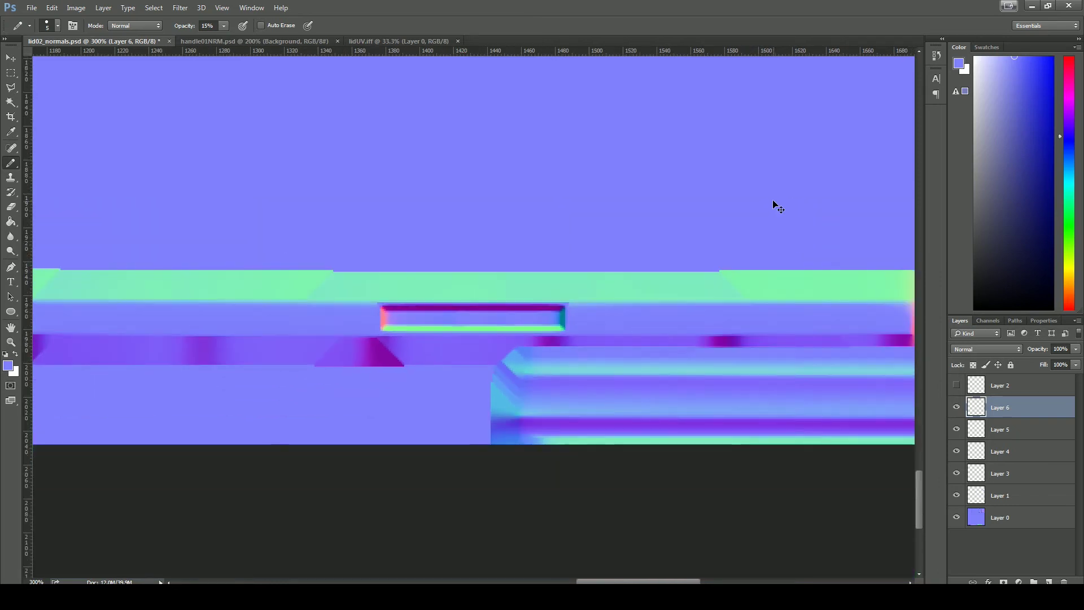
key(ctrl+minus)
key(ctrl+s)
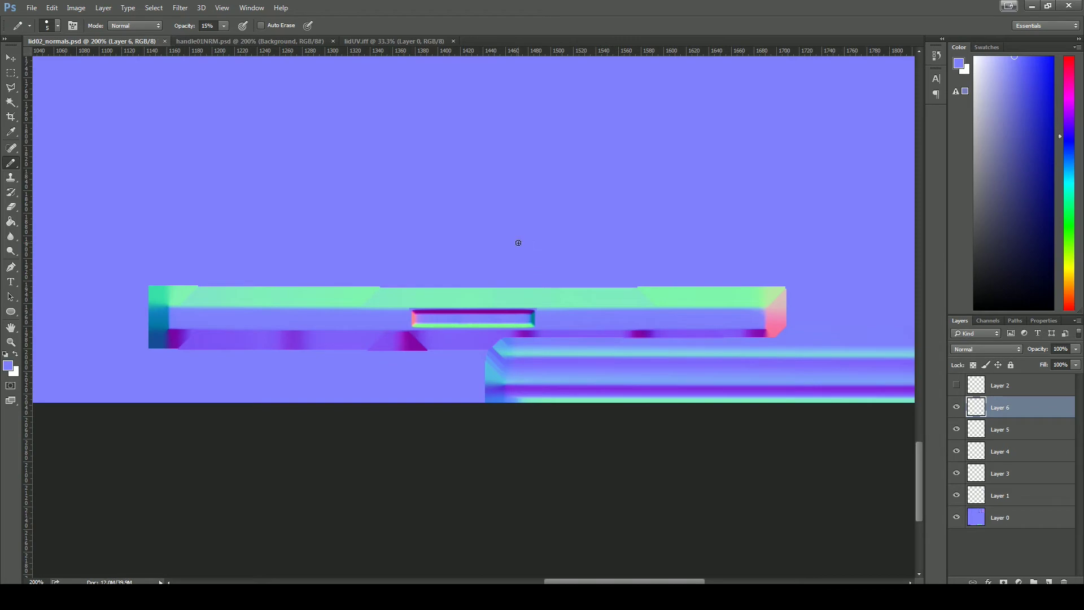
Switch to Maya, put the UV editor away, show the lid's material, and inspect the recess on the front edge.
key(alt+Tab)
click(806, 60)
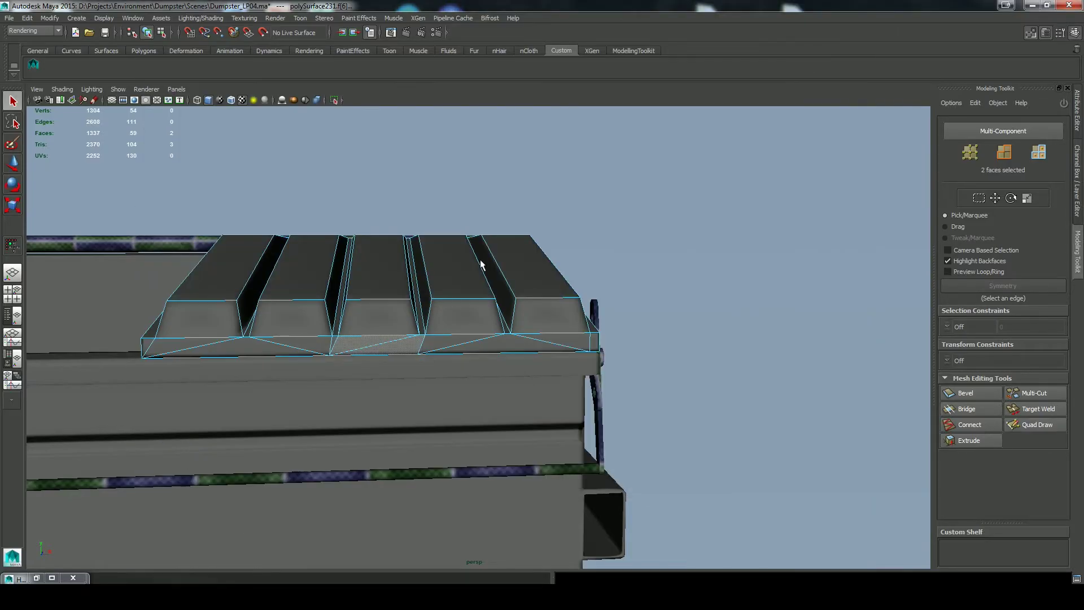
key(F8)
click(1075, 110)
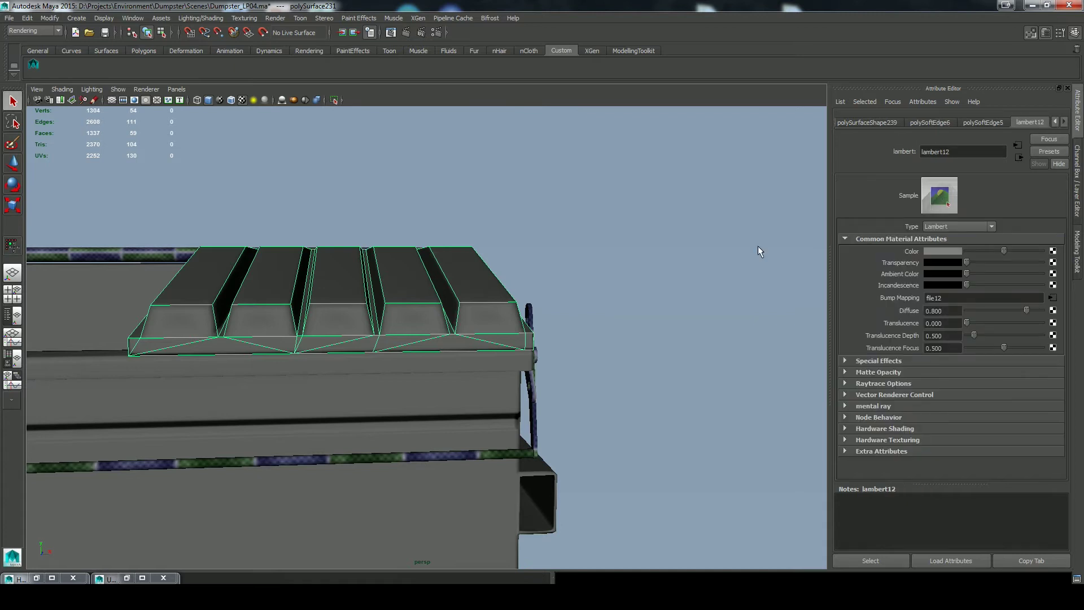
click(643, 378)
alt+drag(644, 377, 619, 388)
alt+right_drag(619, 387, 612, 397)
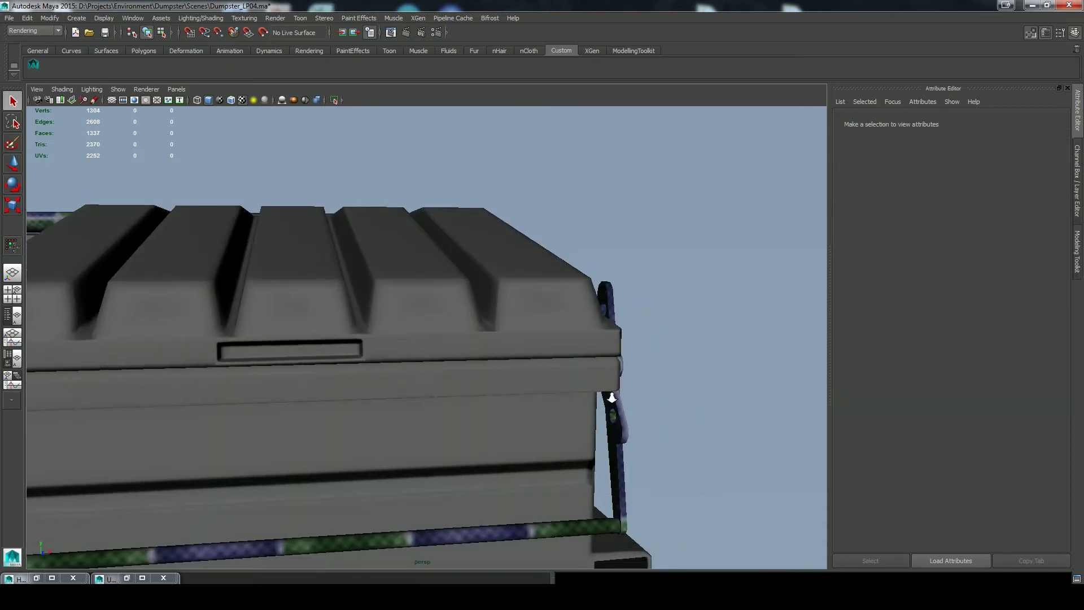
scroll(455, 317, down, 5)
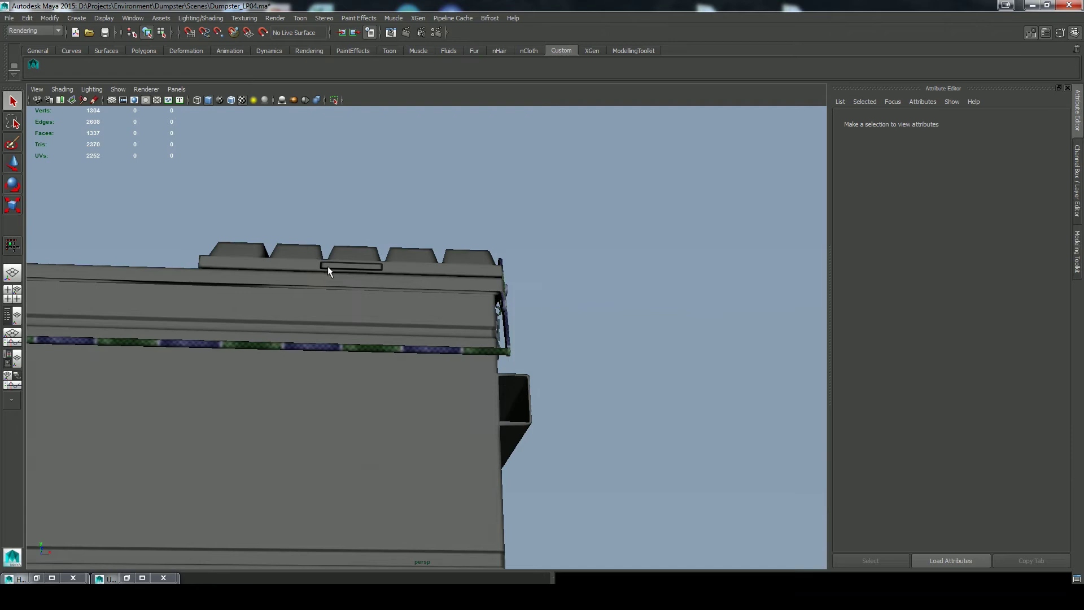
Switch to Photoshop and merge the recess piece layers down into Layer 3.
click(294, 596)
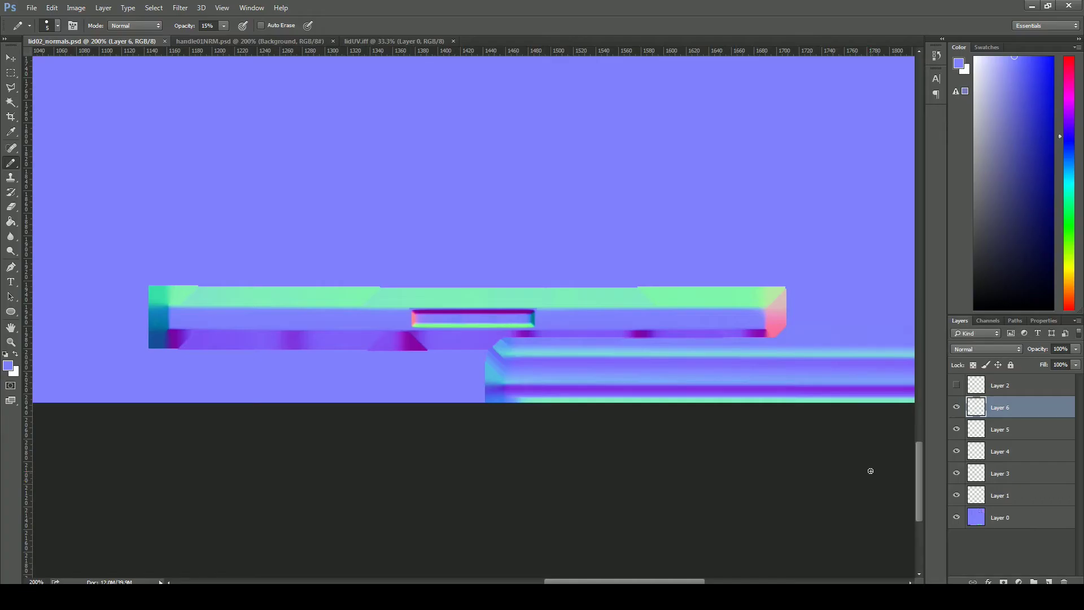
key(ctrl+e)
key(ctrl+e)
key(Delete)
Move the merged recess slightly to the right along the strip, deselect it, and save the normal map.
ctrl+click(979, 412)
key(v)
drag(516, 321, 520, 320)
key(m)
key(ctrl+d)
key(ctrl+s)
Switch to Maya and select the lid to check the moved recess against its lambert12 material.
mouse_move(155, 596)
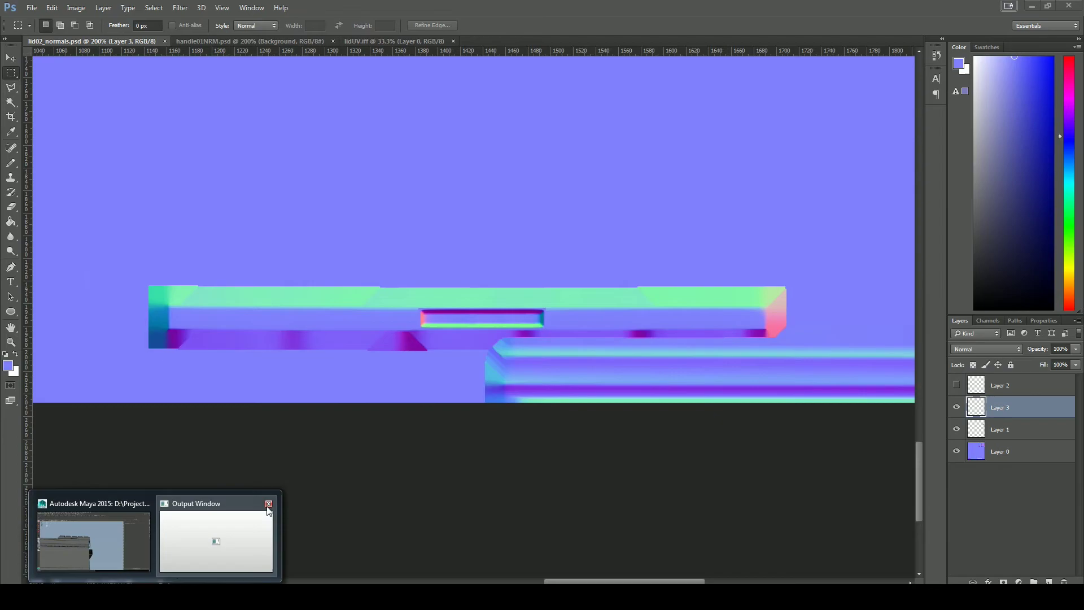
click(148, 547)
click(403, 260)
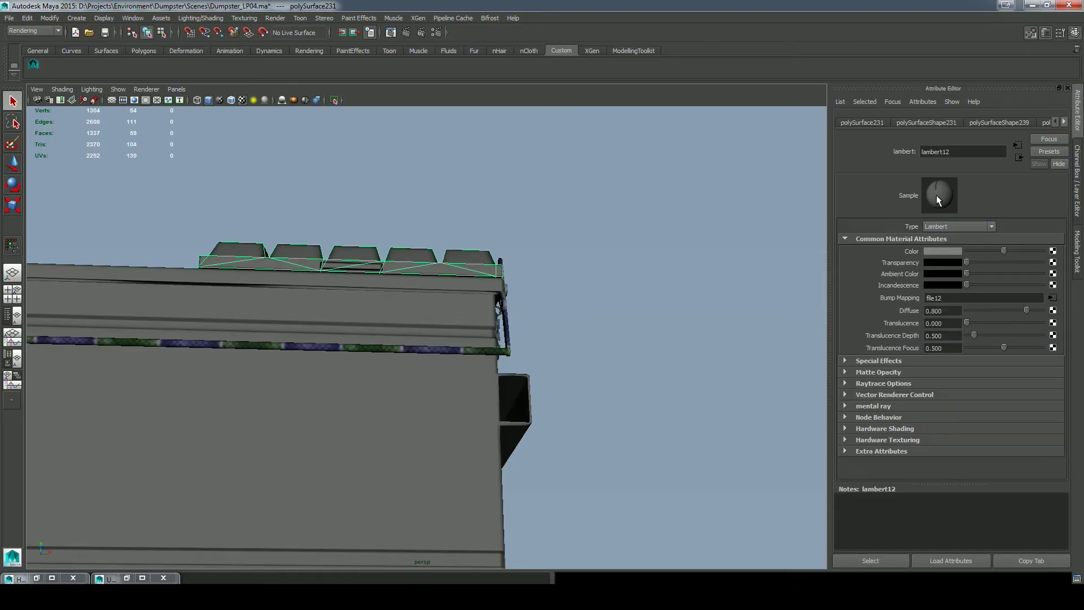
Switch back to Photoshop and nudge the recess on Layer 3 about 15 px to the left.
key(alt+Tab)
ctrl+click(982, 412)
key(v)
key(Left)
key(Left)
key(Left)
key(Left)
key(Left)
key(Left)
key(Left)
key(Left)
key(Left)
key(Left)
key(Left)
key(Left)
key(Left)
key(Left)
key(Left)
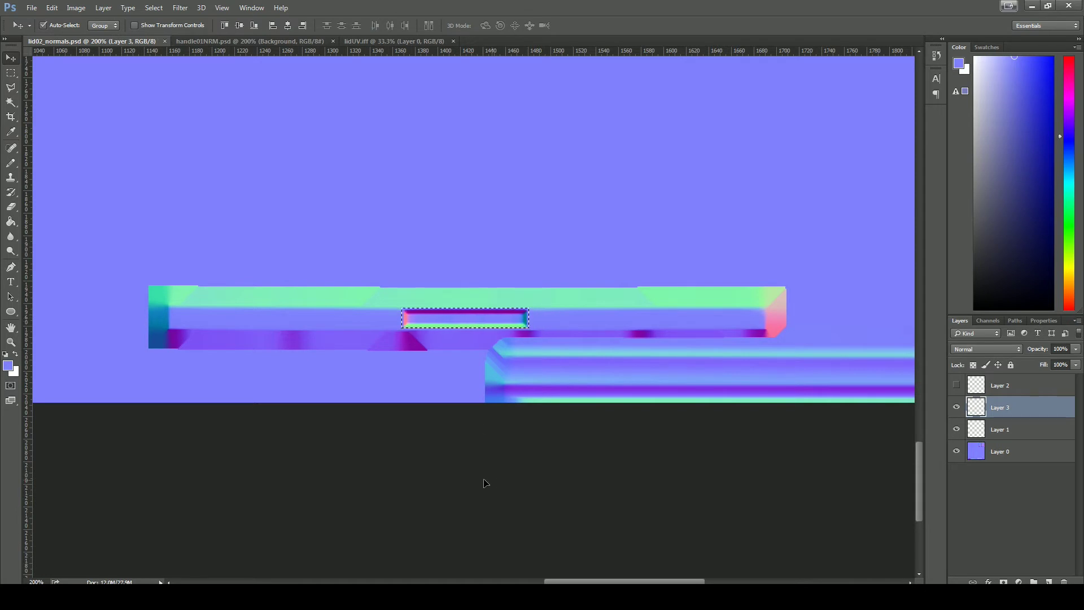
Switch to Maya and check the recess's position on the lid's front edge.
key(alt+Tab)
click(607, 356)
alt+drag(608, 356, 663, 378)
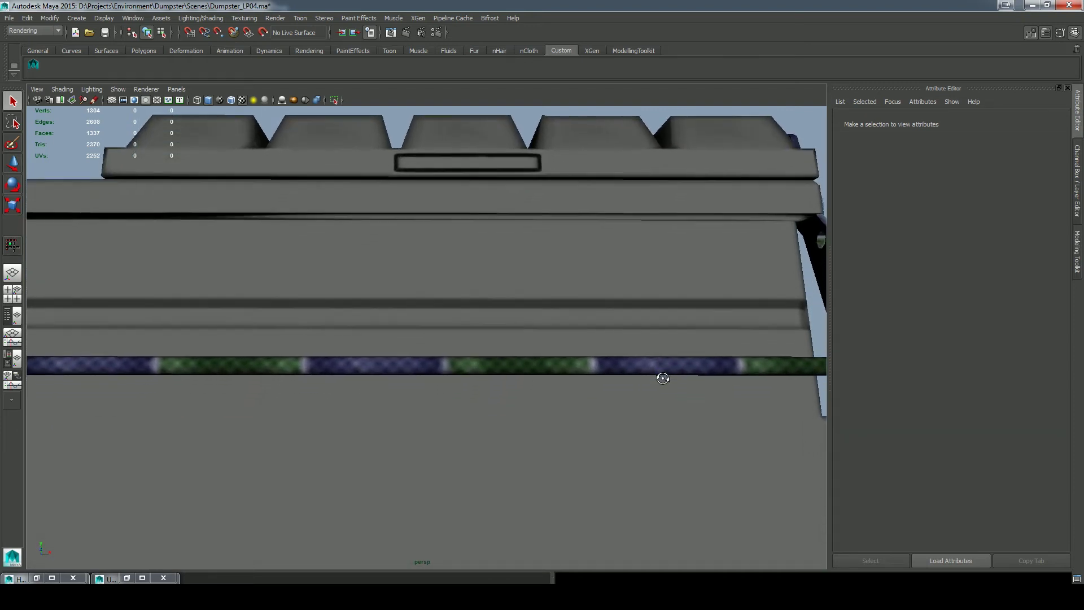
Switch to Photoshop, move the recess on Layer 3 slightly to the right, and save the normal map.
click(246, 596)
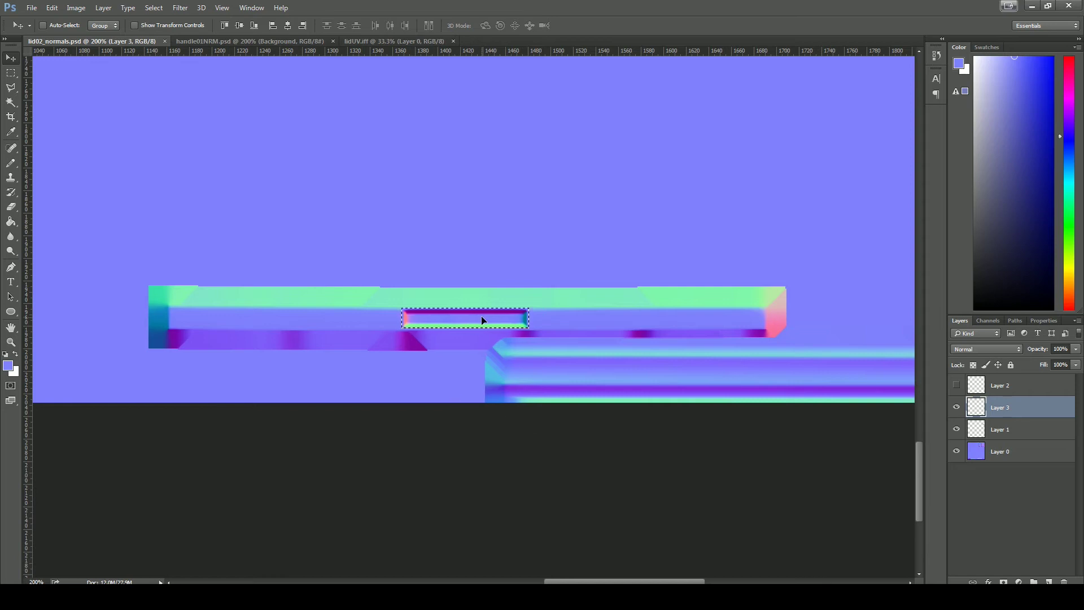
drag(481, 320, 483, 320)
key(ctrl+s)
Switch to Maya, select the lid to check its lambert12 material, and examine the recess on the front edge up close and from an angle.
click(217, 595)
key(alt+Tab)
click(606, 201)
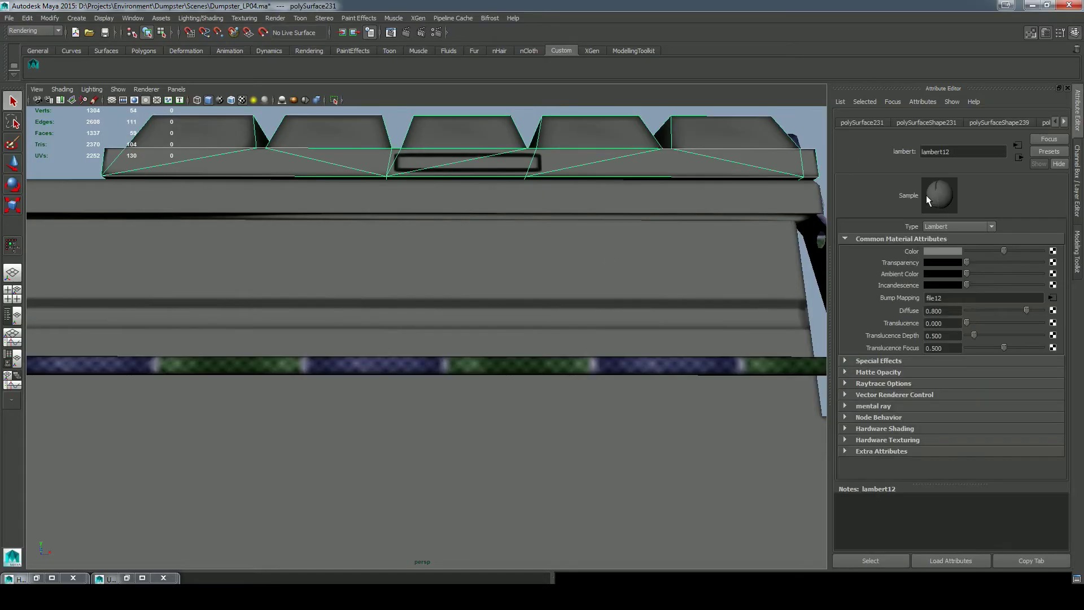
alt+middle_drag(731, 256, 665, 332)
click(721, 164)
alt+drag(646, 306, 615, 283)
scroll(465, 361, up, 4)
alt+drag(451, 278, 191, 518)
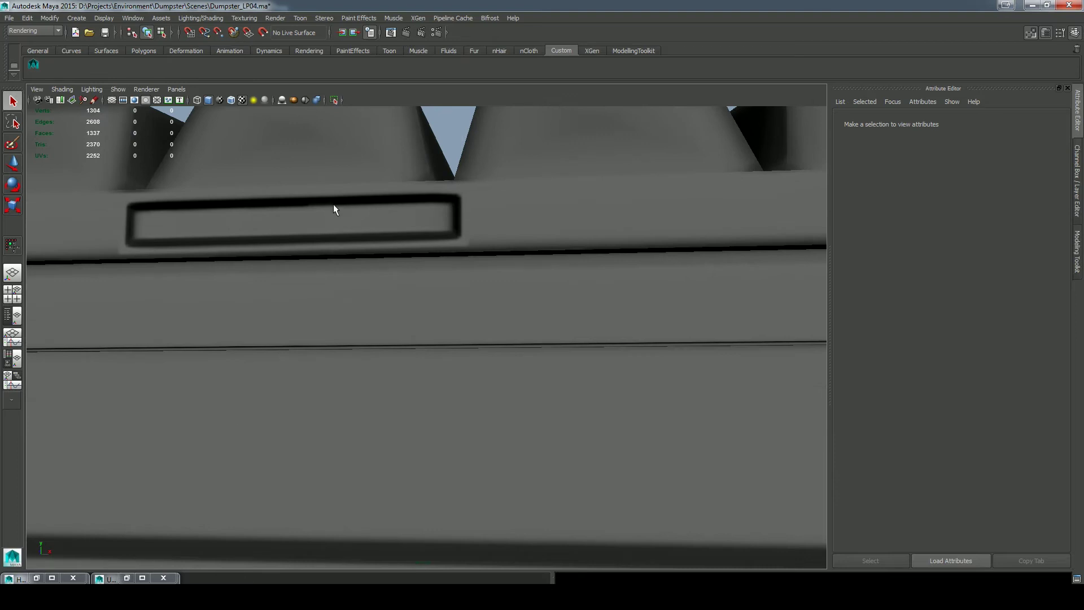
alt+drag(316, 205, 575, 350)
alt+right_drag(575, 351, 430, 397)
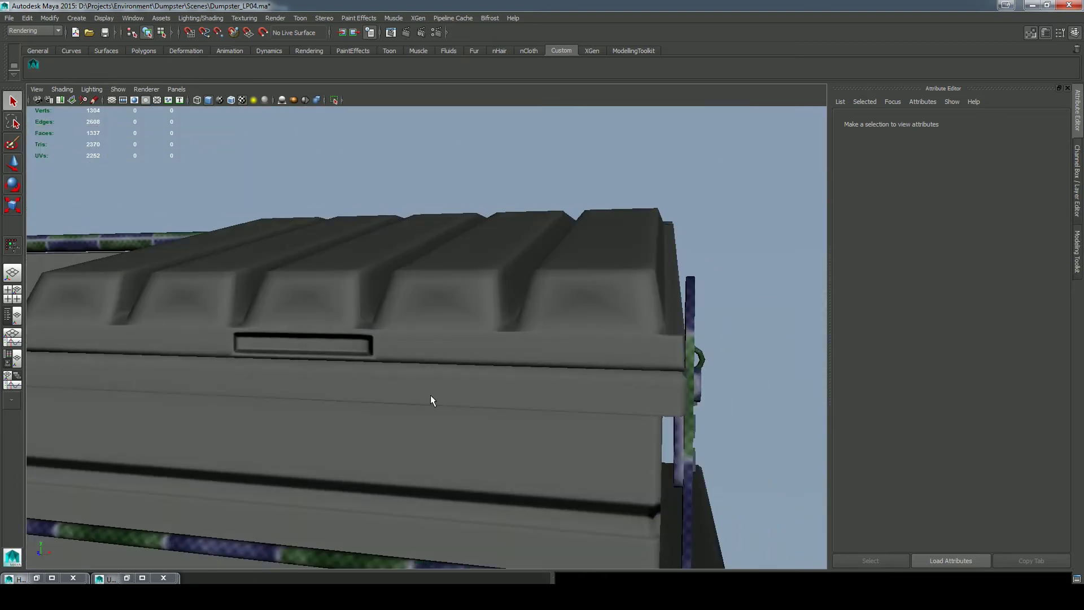
Switch to Photoshop, deselect the recess, and sample the purple shade along the recess's upper inner edge.
key(alt+Tab)
key(m)
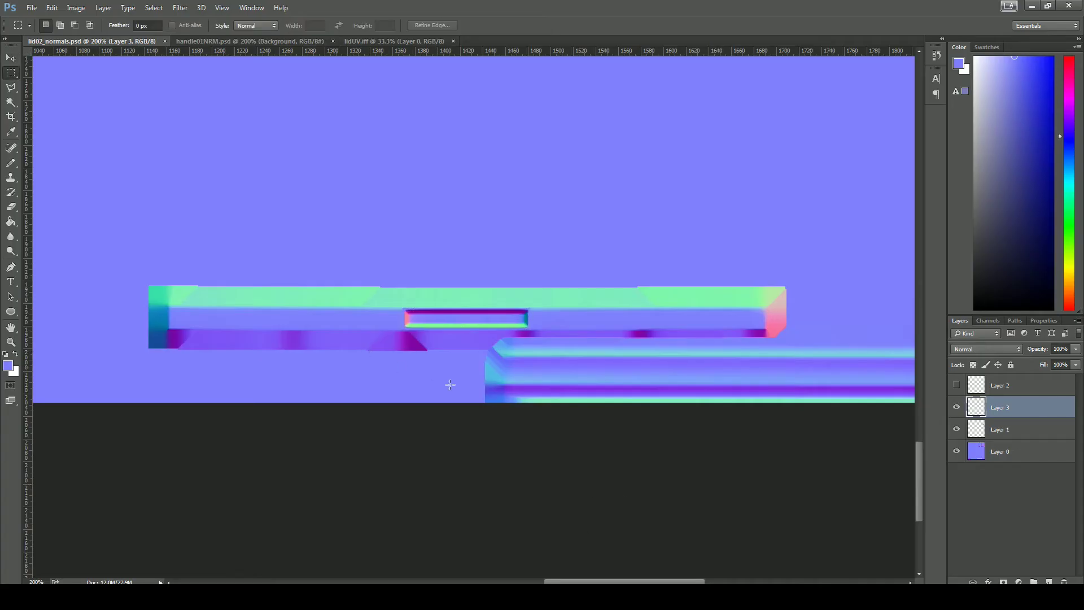
key(ctrl+plus)
key(ctrl+plus)
key(ctrl+plus)
key(ctrl+plus)
key(ctrl+plus)
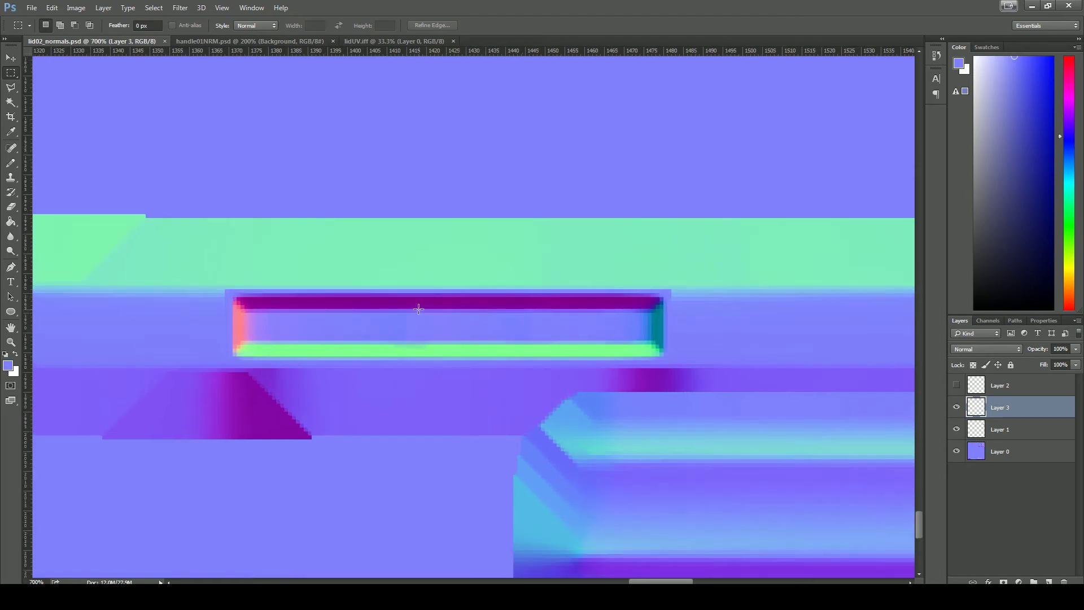
key(i)
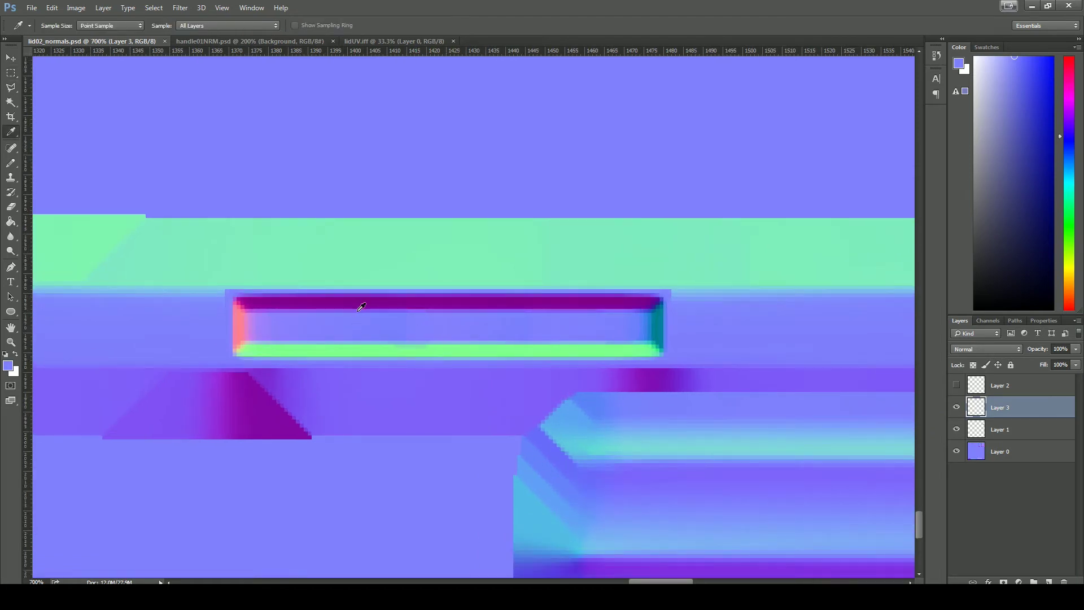
click(357, 310)
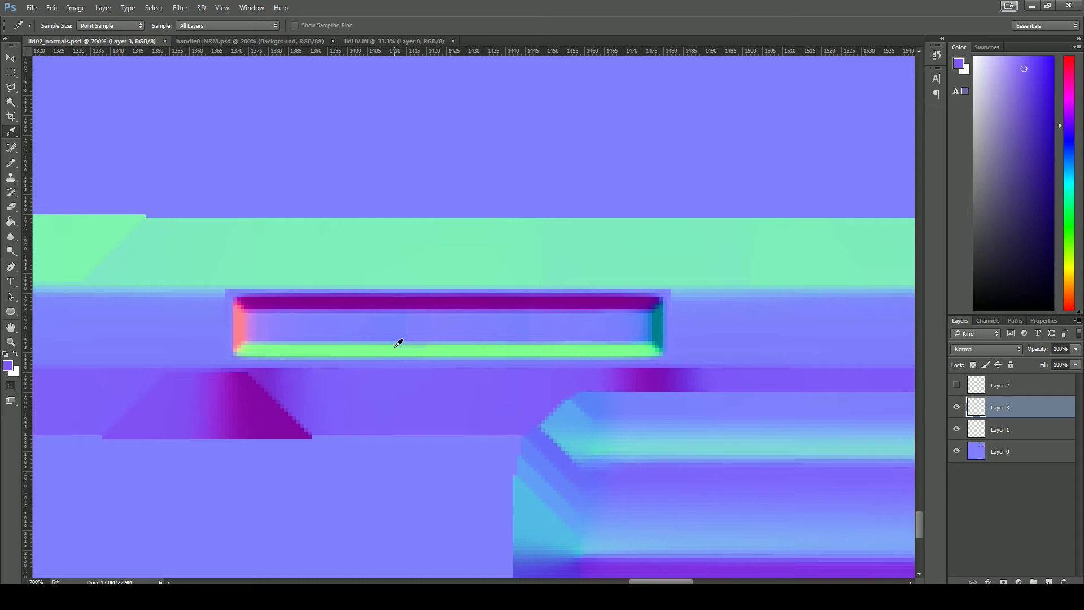
Copy a clean section of the recess's upper edge to a new layer and place it over the seam, comparing with and without it.
key(m)
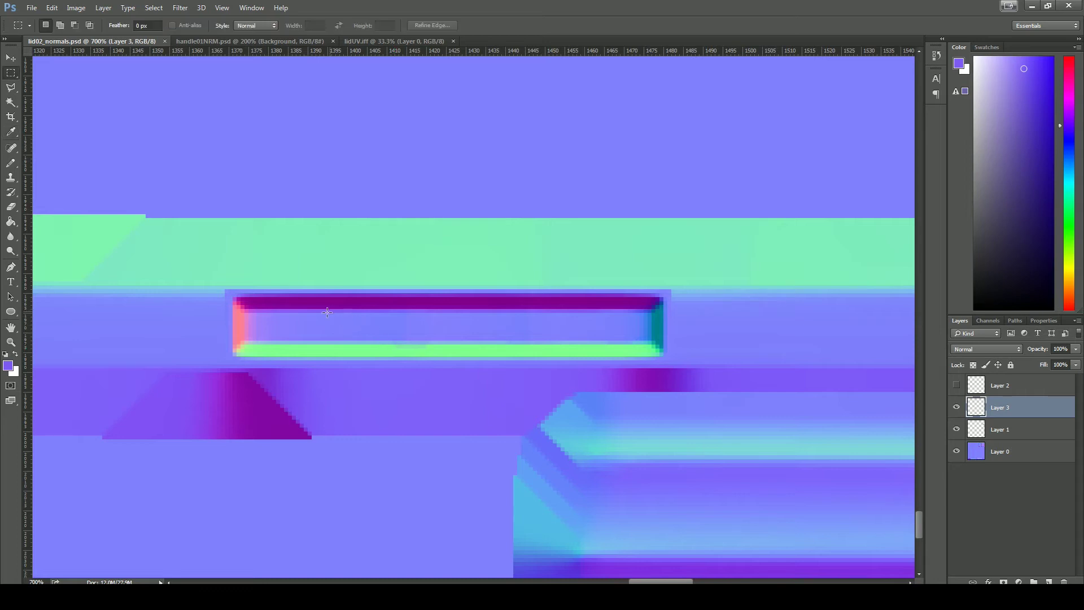
drag(320, 315, 430, 308)
key(ctrl+j)
key(v)
click(959, 408)
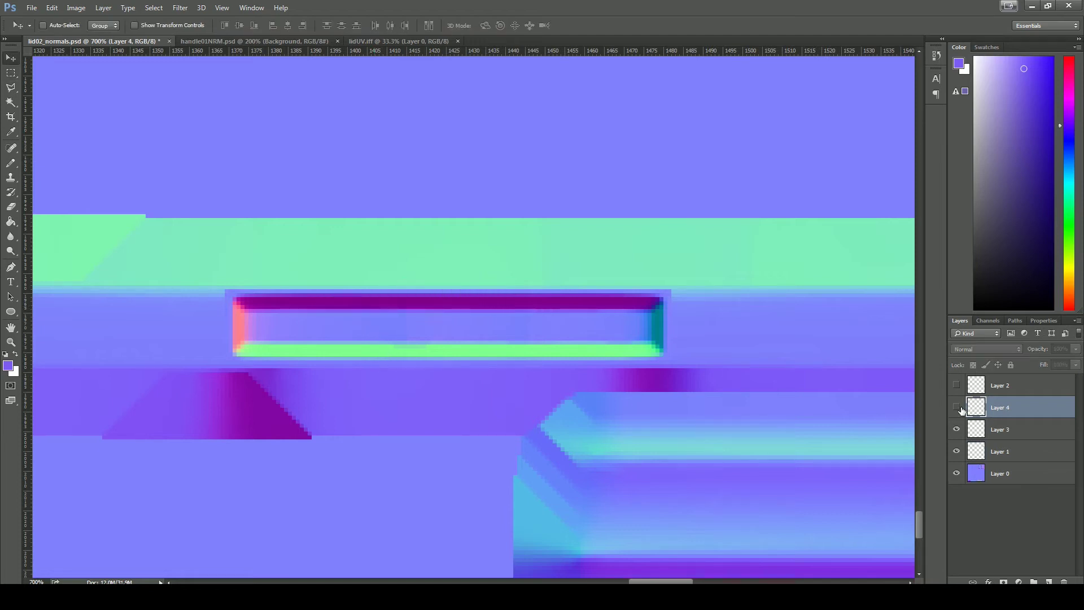
click(956, 407)
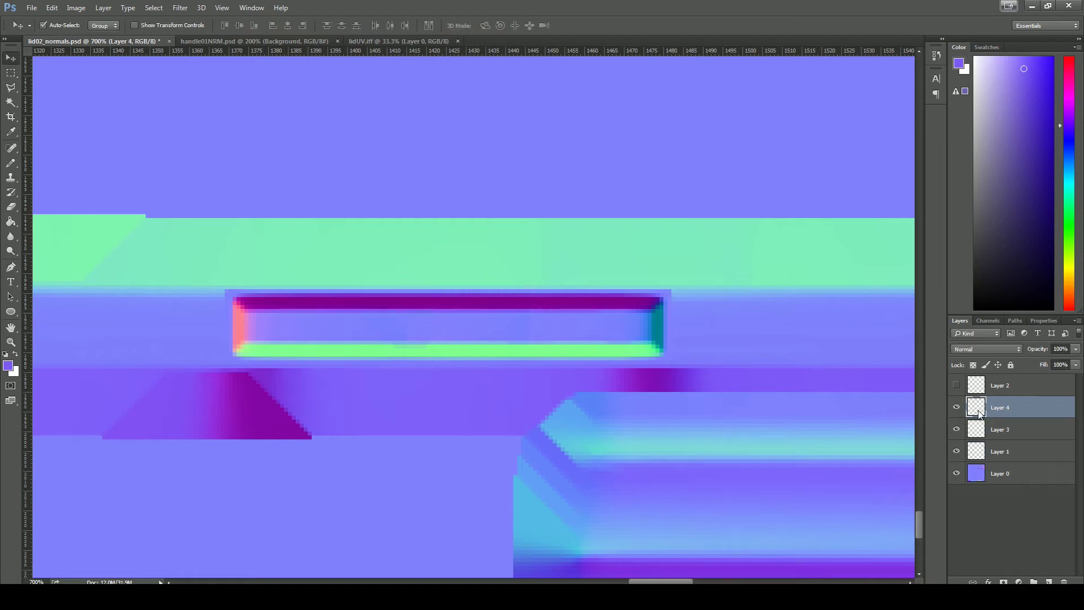
click(957, 409)
click(957, 408)
Copy a clean section of the recess's lower green edge from Layer 3 to a new layer and cover the blemish there.
click(990, 430)
key(m)
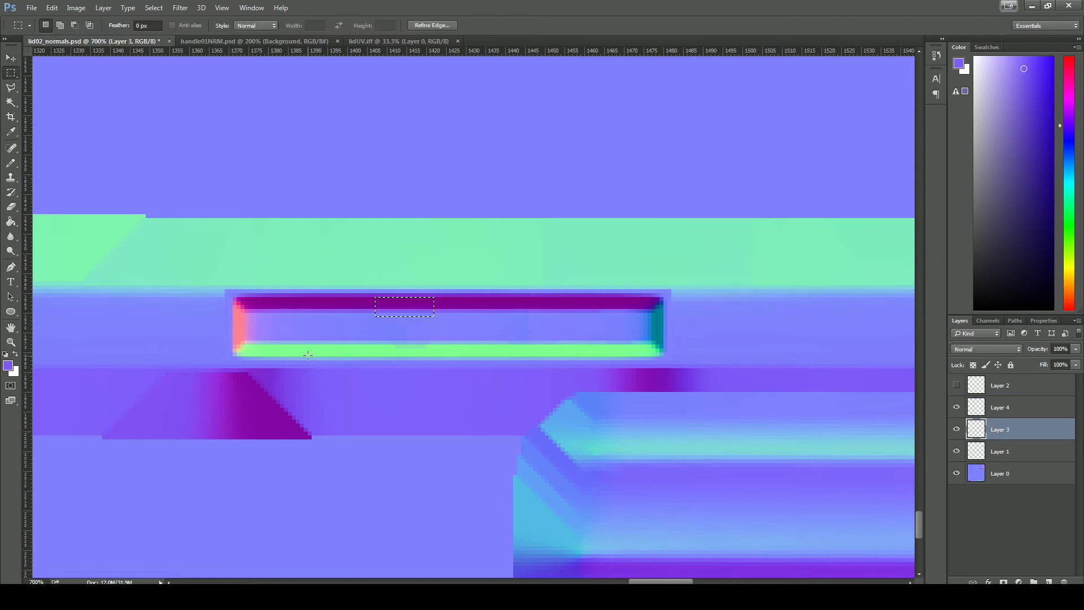
key(ctrl+j)
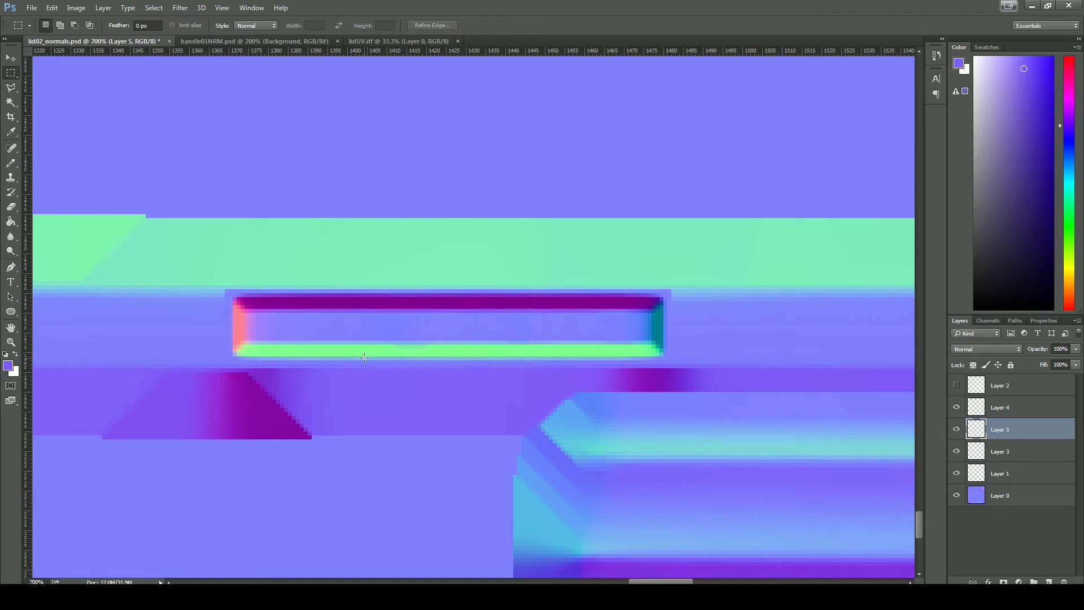
key(v)
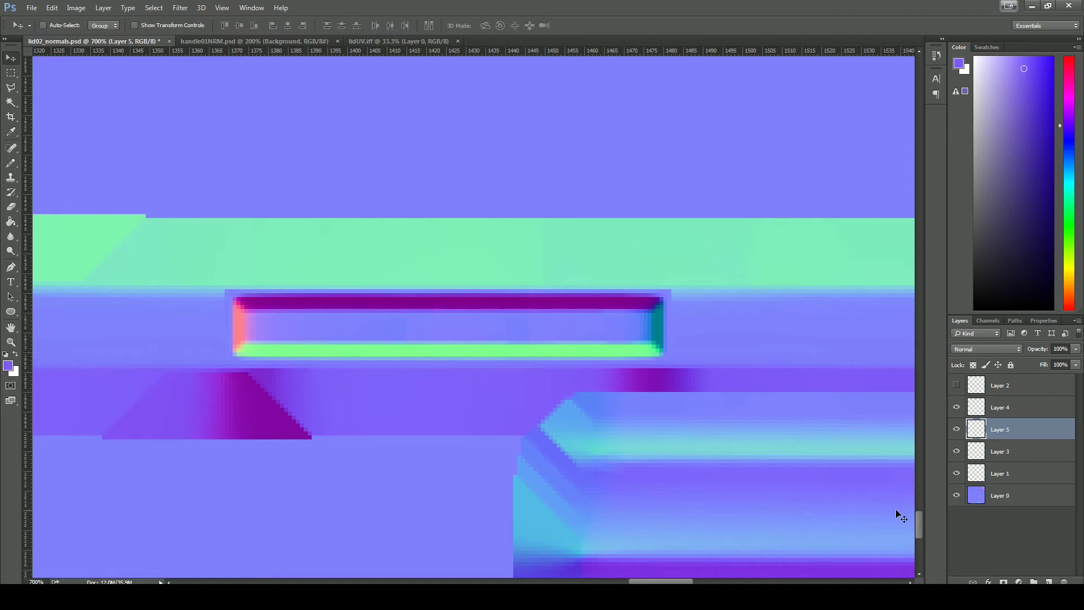
click(956, 430)
click(957, 430)
Deselect and merge both patch layers down into Layer 3, comparing the strip with and without the merged recess.
click(983, 410)
key(m)
key(ctrl+d)
key(ctrl+e)
key(ctrl+e)
click(955, 408)
click(955, 407)
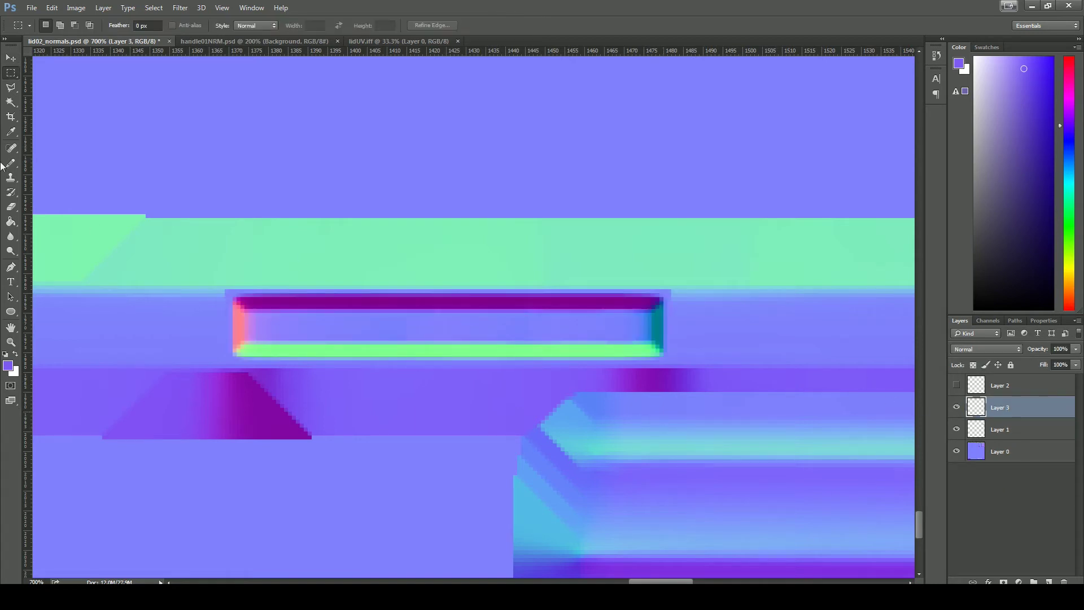
Erase the leftover border around the recess on Layer 3 with the Eraser at 52% opacity and save the normal map.
key(e)
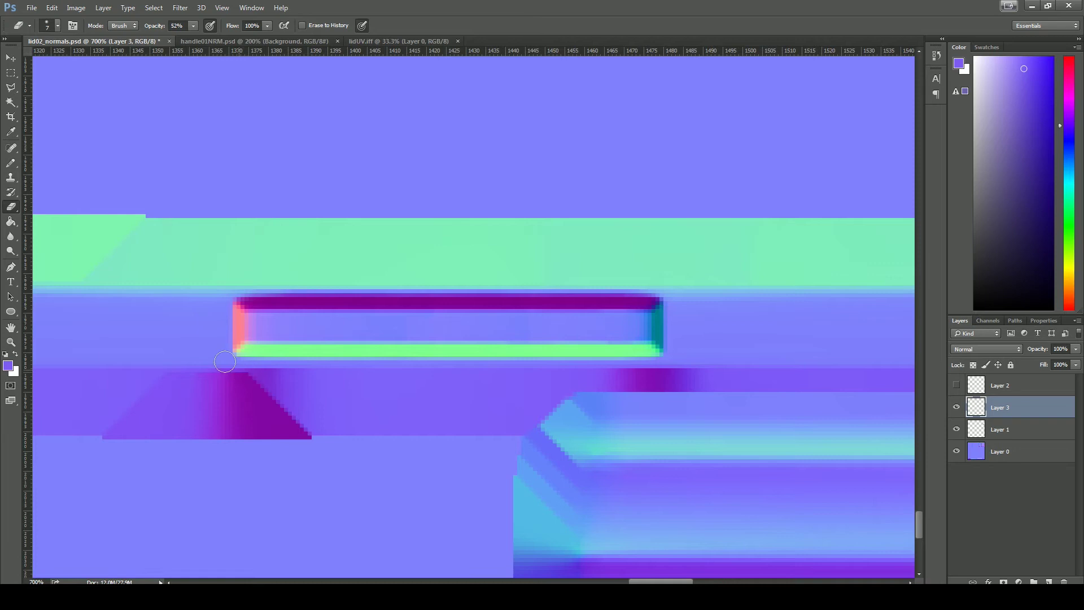
alt+scroll(728, 265, down, 6)
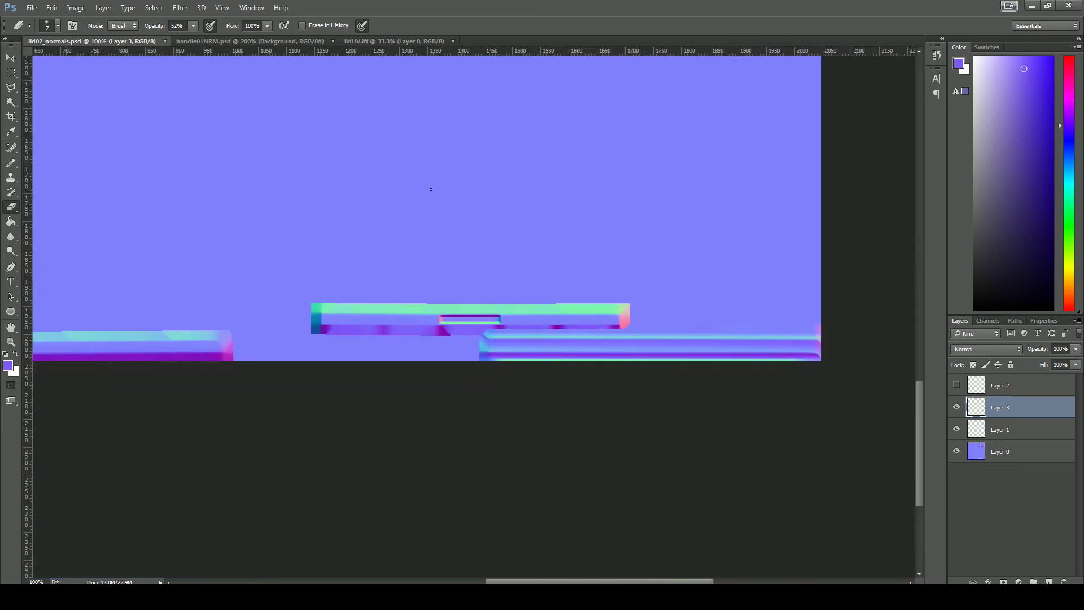
Switch to Maya, select the lid to check its material, and examine the cleaned-up recess up close and on the whole dumpster.
click(84, 534)
click(443, 343)
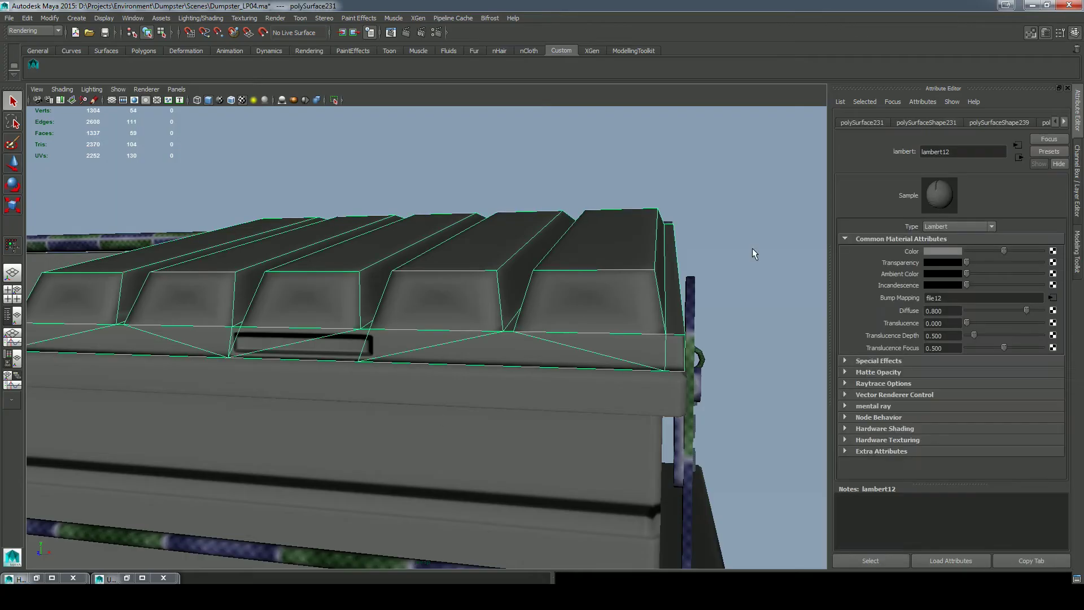
click(760, 357)
alt+drag(760, 357, 533, 402)
scroll(583, 331, up, 4)
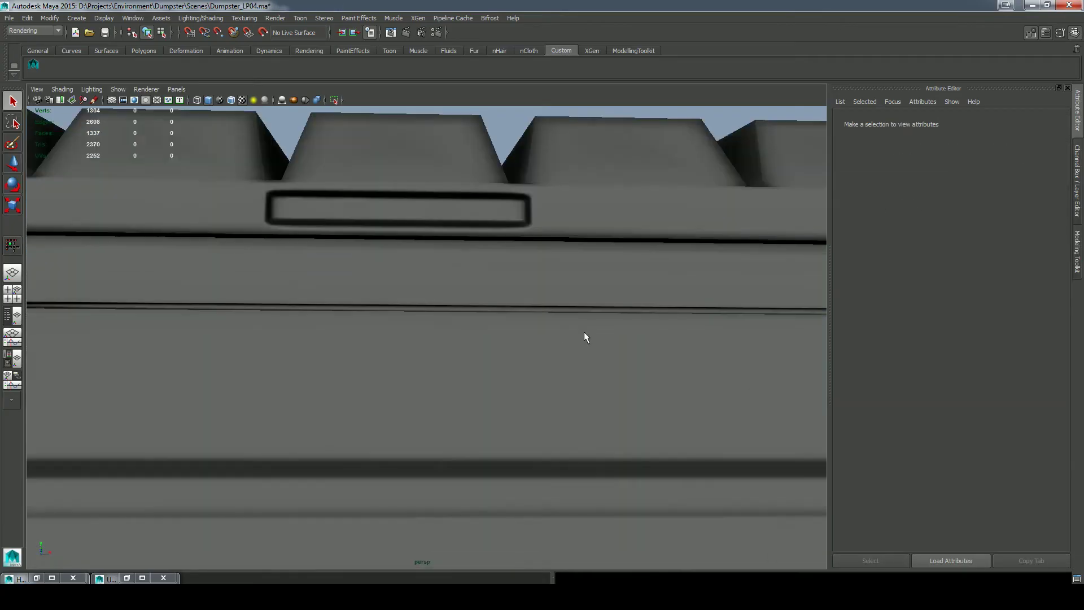
alt+right_drag(673, 387, 476, 341)
alt+drag(476, 341, 515, 442)
alt+right_drag(515, 442, 447, 426)
Reselect the lid, snap its pivot to its front inner corner at the dumpster's middle, and delete its construction history.
key(ctrl+z)
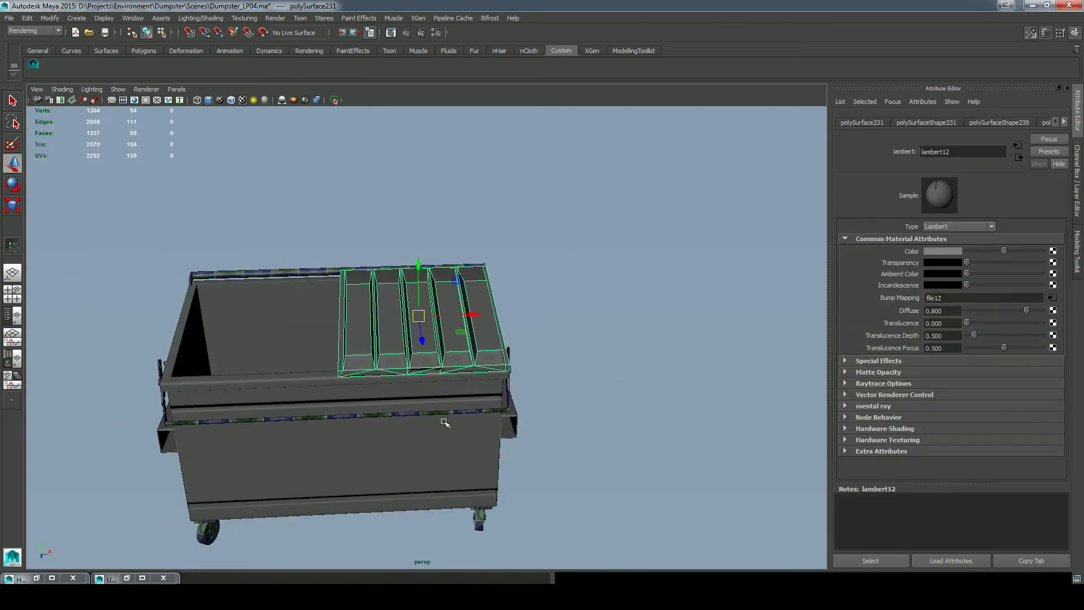
alt+middle_drag(333, 384, 431, 391)
alt+right_drag(432, 390, 448, 414)
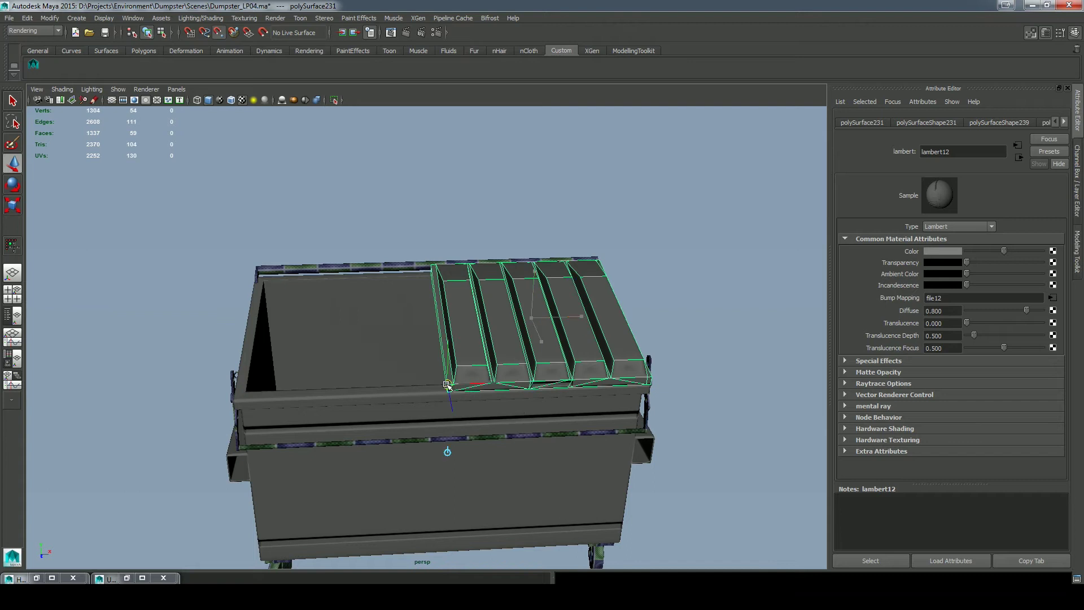
click(1076, 209)
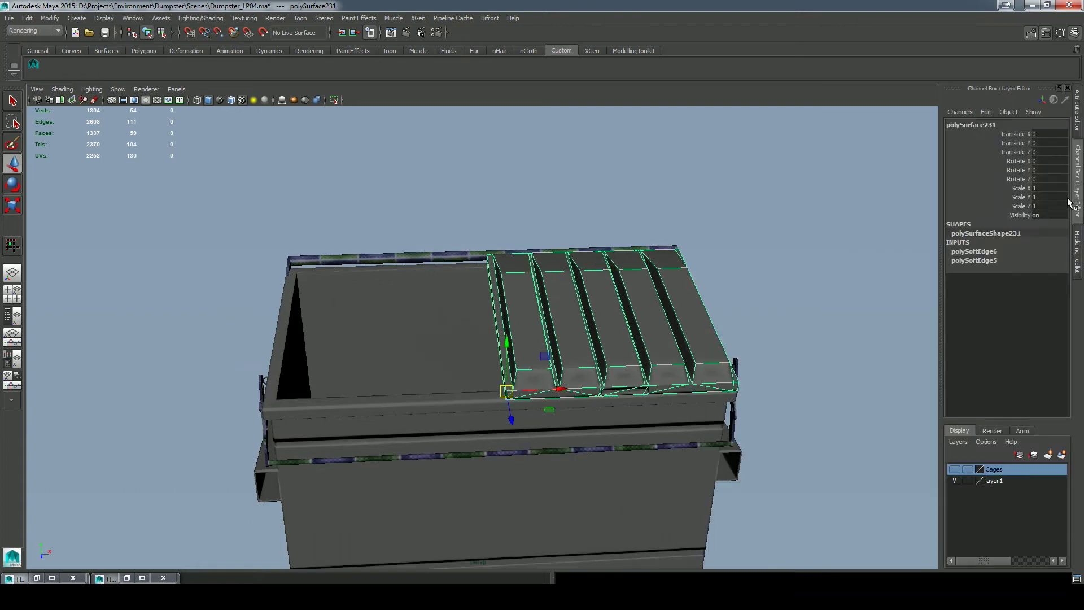
click(27, 18)
mouse_move(50, 142)
click(164, 143)
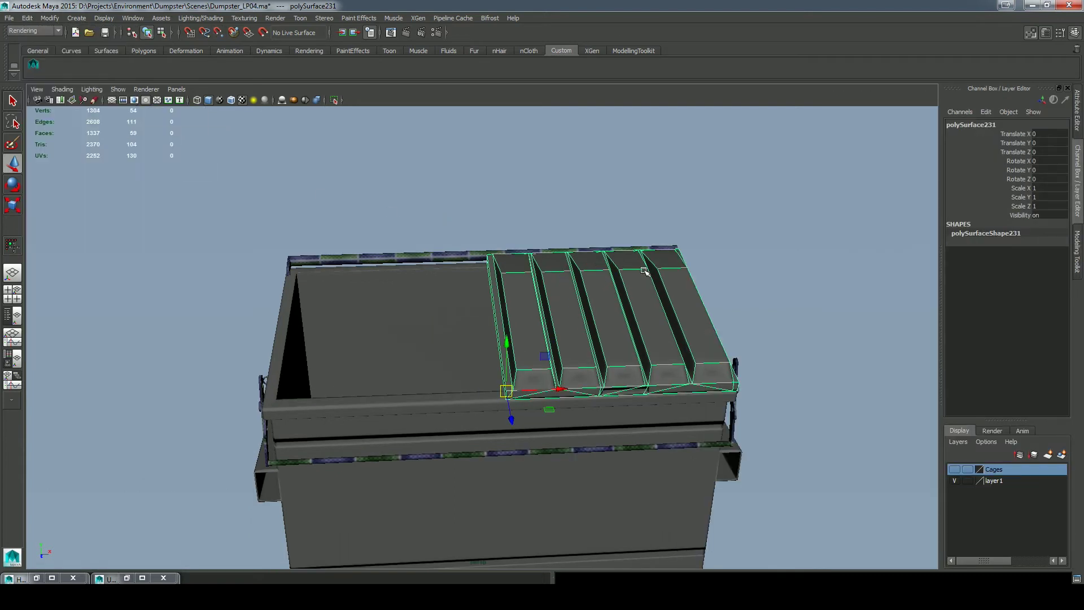
Mirror a duplicate of the lid with Scale X at -1 and combine it with the original lid.
key(Return)
alt+drag(518, 286, 542, 273)
shift+click(523, 348)
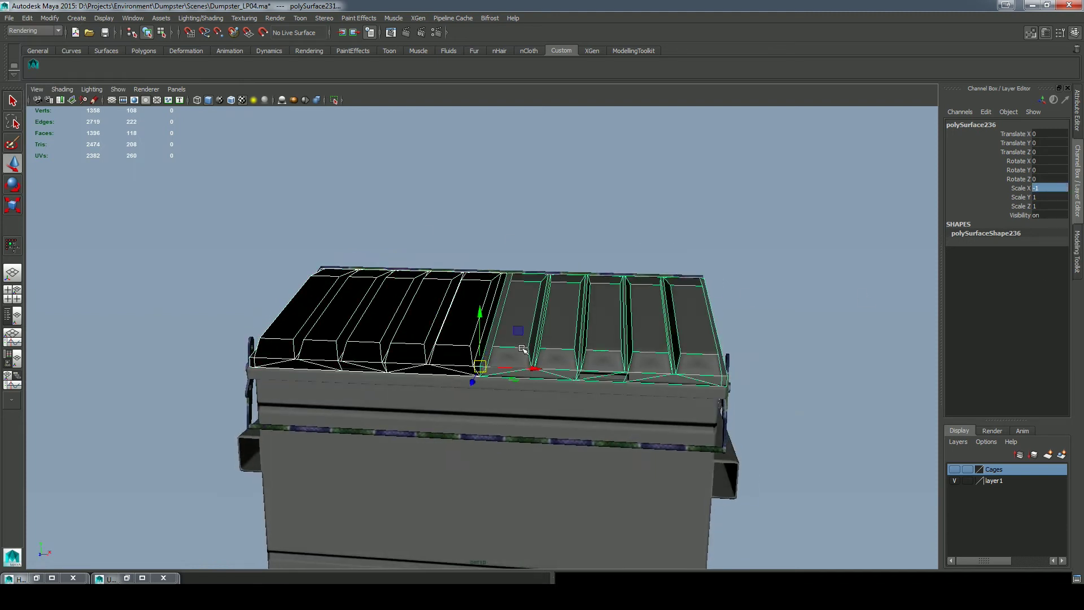
key(F3)
click(247, 19)
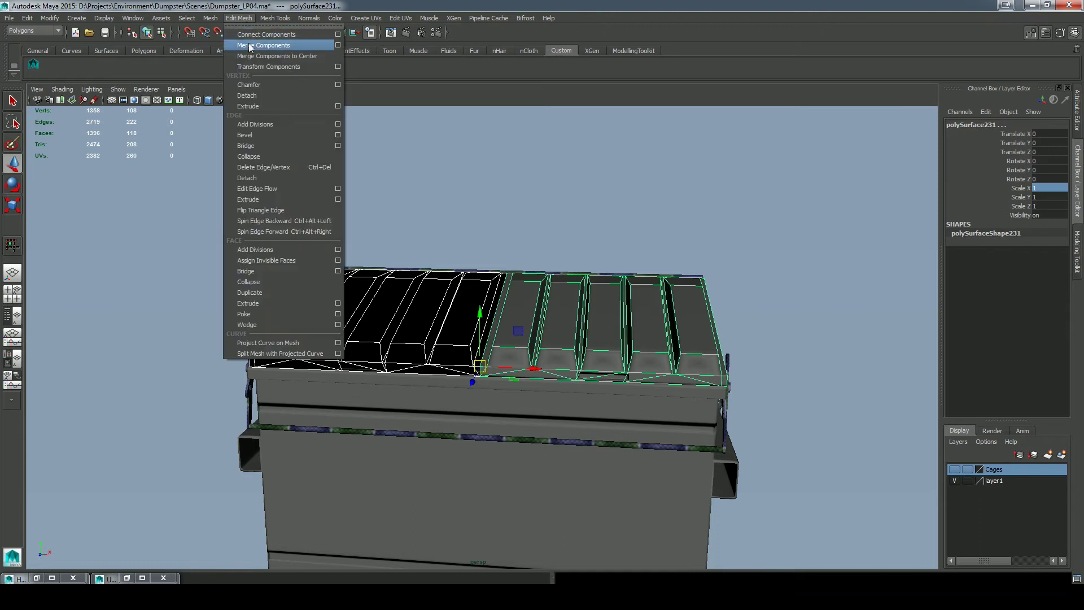
click(220, 54)
click(683, 237)
scroll(615, 468, up, 3)
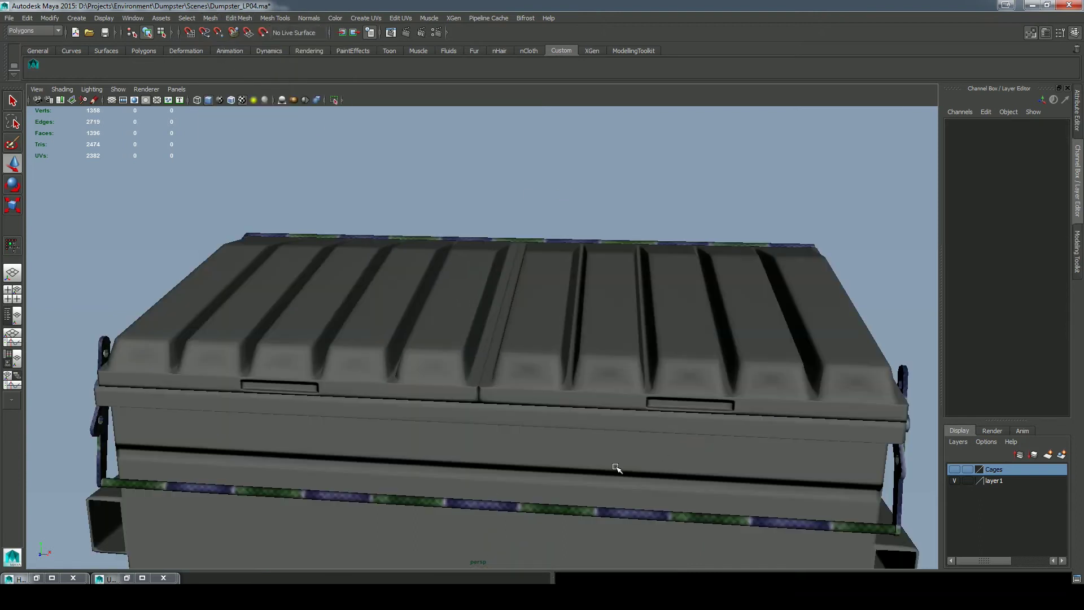
Examine the mirrored lids from the front and around to the bar along the dumpster's rear edge.
scroll(616, 468, up, 5)
scroll(629, 472, down, 2)
click(575, 319)
click(595, 161)
scroll(596, 387, down, 3)
alt+drag(595, 387, 634, 382)
scroll(698, 399, down, 2)
alt+drag(698, 398, 619, 413)
scroll(597, 402, down, 4)
scroll(681, 414, up, 6)
Try to scale the rear bar along its length so its ends fit the lids' sides.
alt+drag(559, 347, 607, 333)
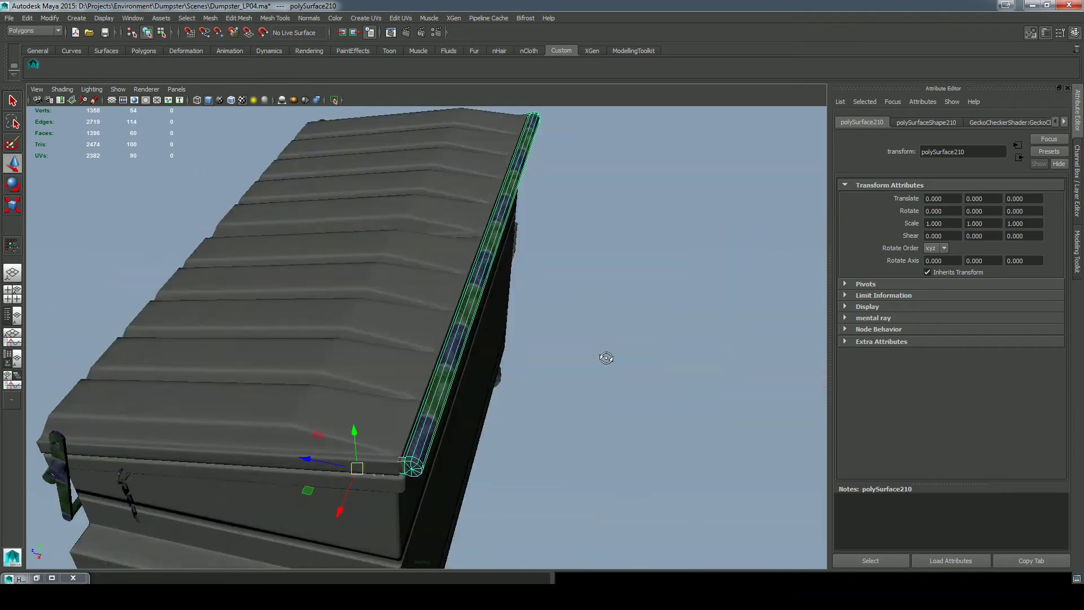
scroll(189, 317, up, 3)
alt+middle_drag(320, 319, 405, 343)
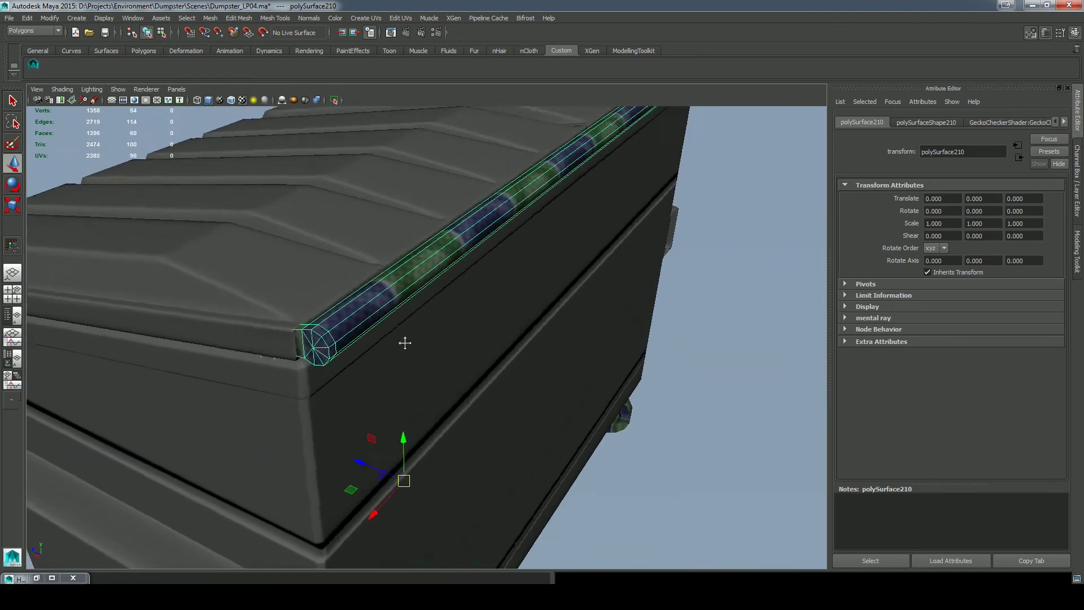
alt+drag(405, 343, 540, 377)
alt+right_drag(540, 377, 480, 367)
alt+drag(480, 367, 508, 390)
key(r)
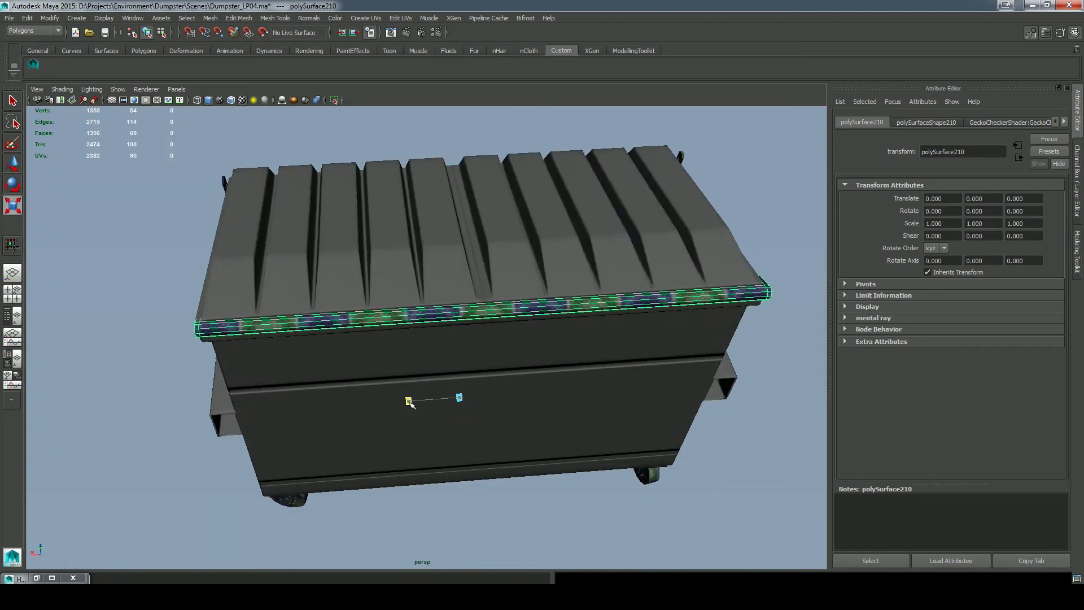
drag(408, 401, 476, 375)
scroll(476, 375, up, 5)
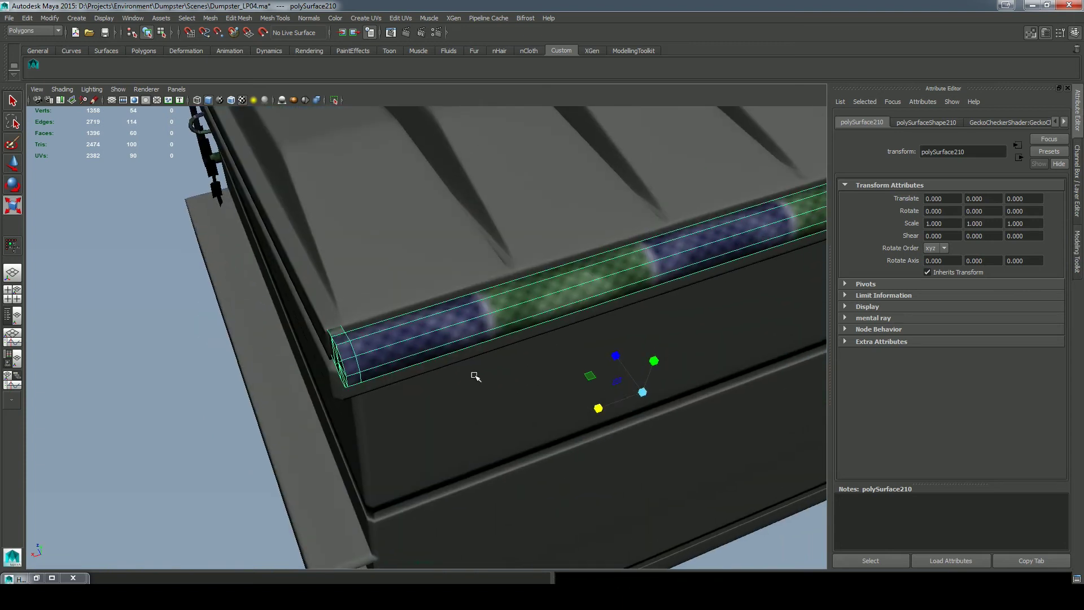
Move the vertices at one end of the rear bar slightly inward along its length and return to object mode.
key(q)
right_drag(366, 342, 319, 342)
alt+drag(319, 342, 255, 350)
drag(164, 389, 299, 226)
alt+drag(299, 225, 294, 352)
key(w)
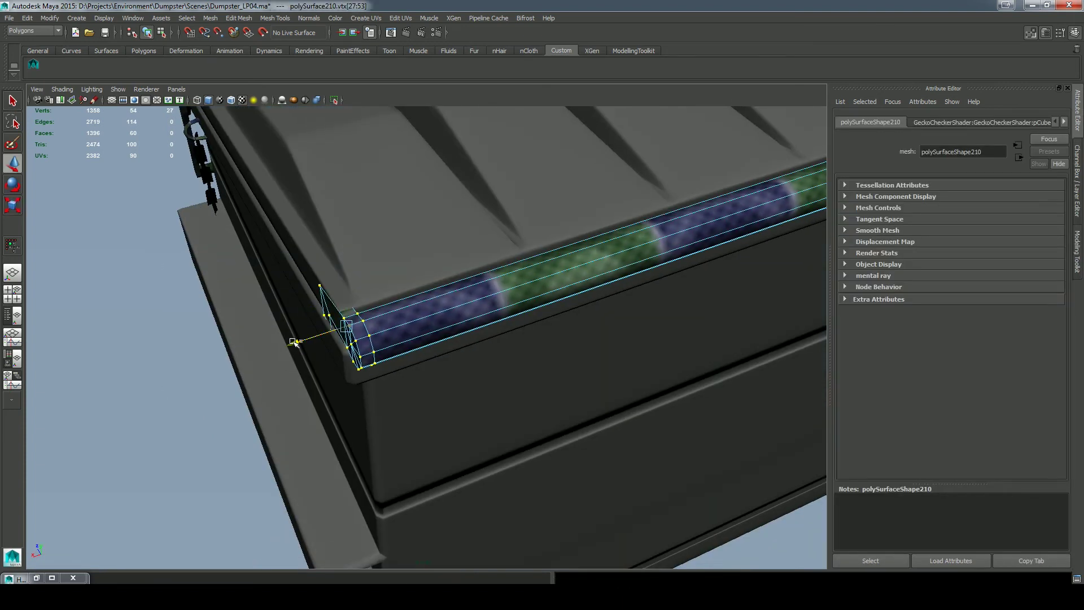
right_drag(464, 326, 510, 294)
click(600, 367)
Move the vertices at the rear bar's end along its length in the top view to fit the lid's side, and return to object mode.
scroll(600, 367, down, 5)
alt+drag(600, 368, 495, 338)
key(space)
alt+right_drag(495, 339, 322, 420)
alt+middle_drag(322, 421, 658, 414)
click(612, 350)
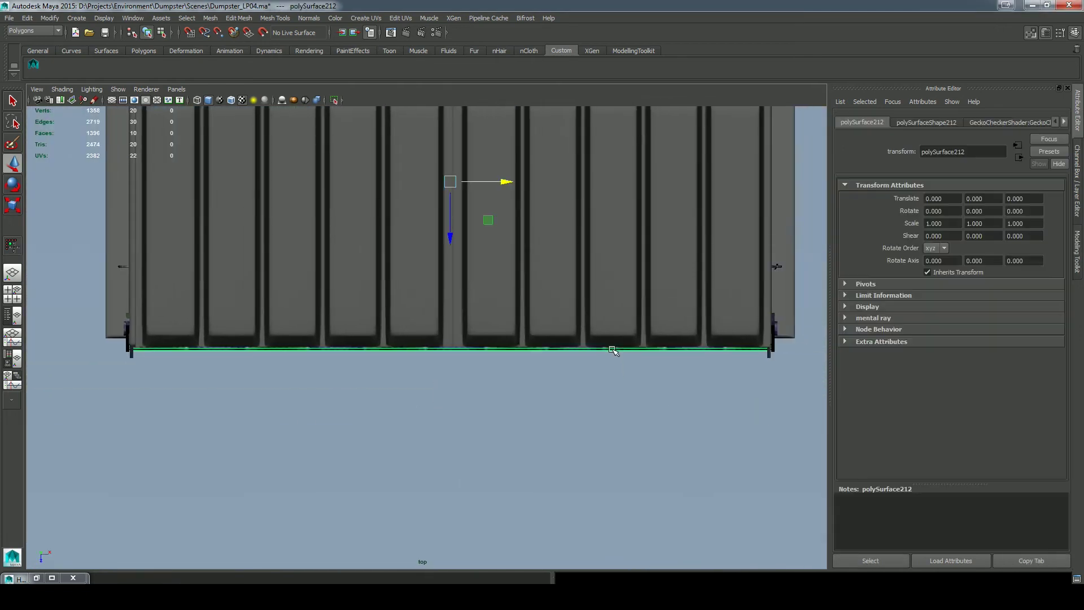
alt+middle_drag(773, 292, 762, 532)
scroll(758, 286, up, 1)
click(774, 243)
right_drag(768, 245, 708, 243)
alt+middle_drag(644, 213, 625, 212)
click(1077, 251)
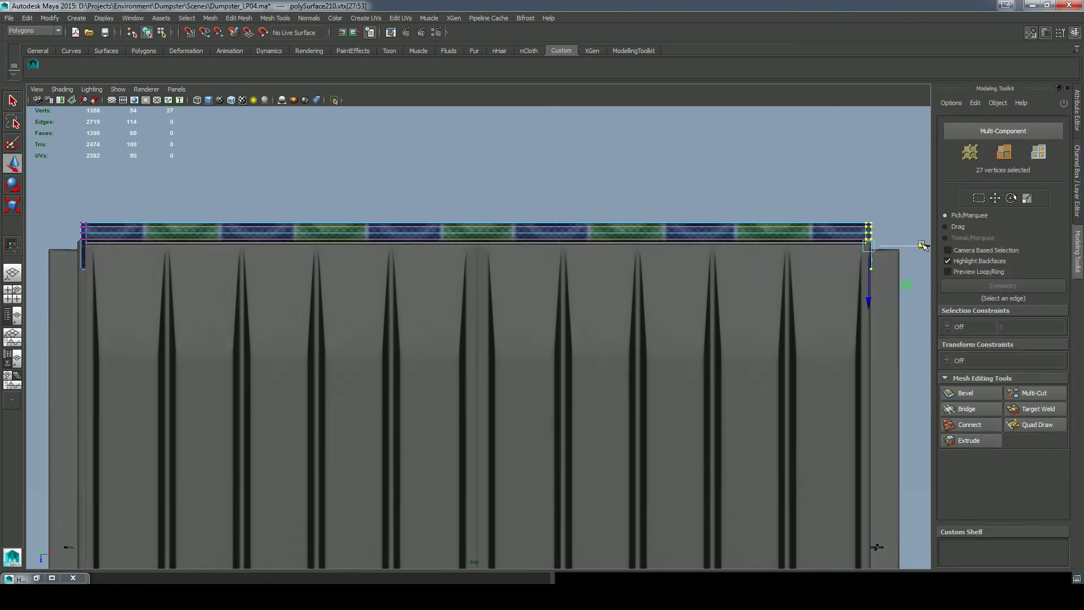
click(1031, 33)
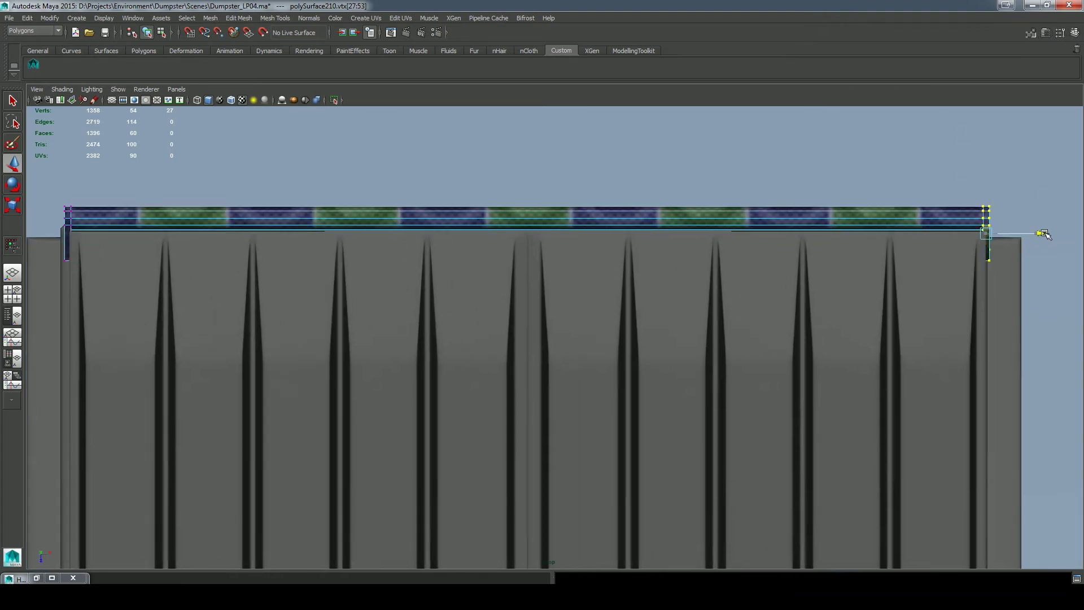
right_drag(903, 208, 942, 192)
click(944, 196)
Select the rear bar in the perspective view, check its fit along the lid and duplicate it for a baking cage.
key(space)
key(space)
key(f)
alt+drag(864, 376, 774, 361)
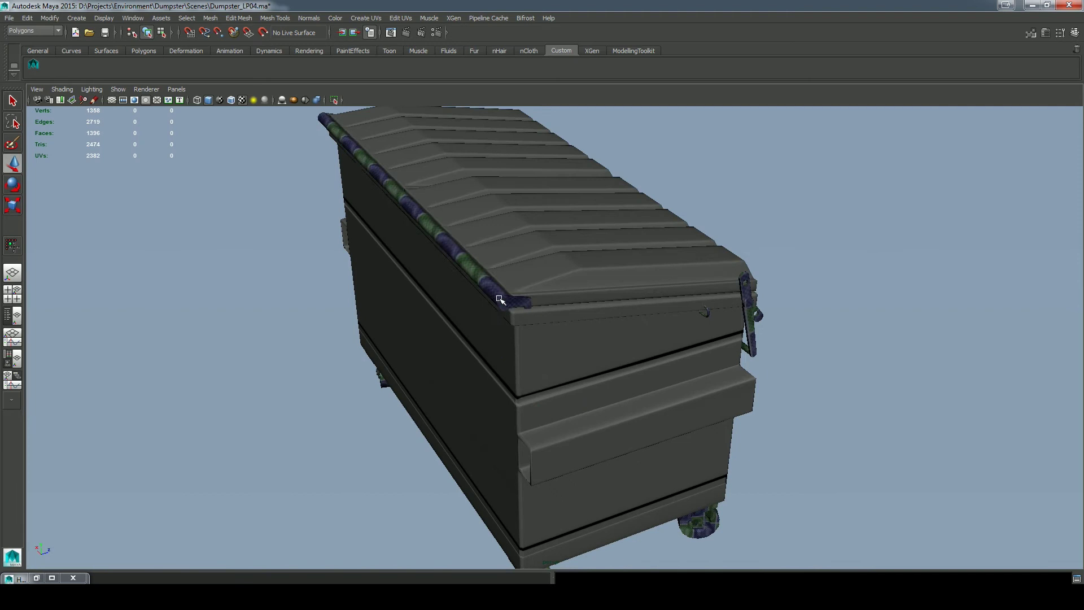
click(500, 299)
alt+drag(500, 300, 779, 373)
click(1072, 38)
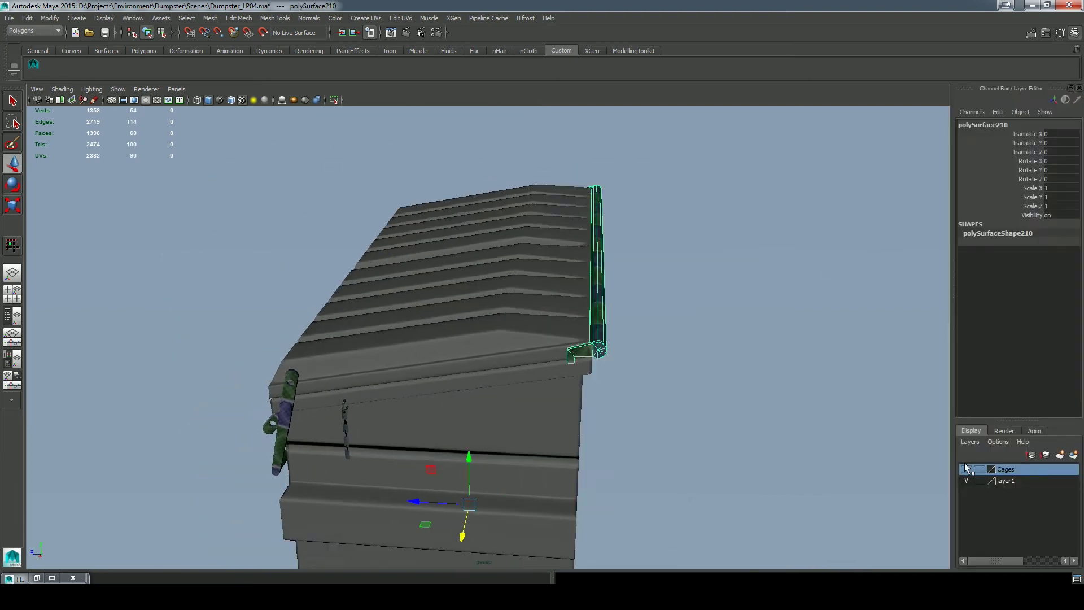
alt+drag(429, 237, 169, 240)
alt+drag(630, 327, 429, 333)
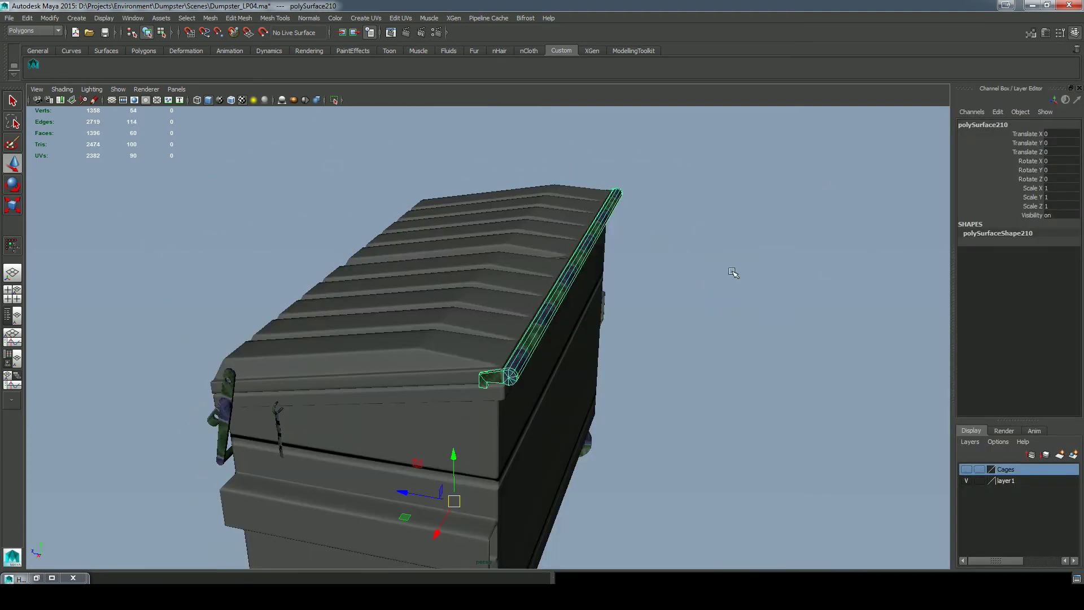
alt+drag(733, 273, 699, 299)
alt+drag(660, 366, 363, 379)
Assign the red cage material to the duplicated bar on the Cages layer and isolate the bar.
double_click(19, 579)
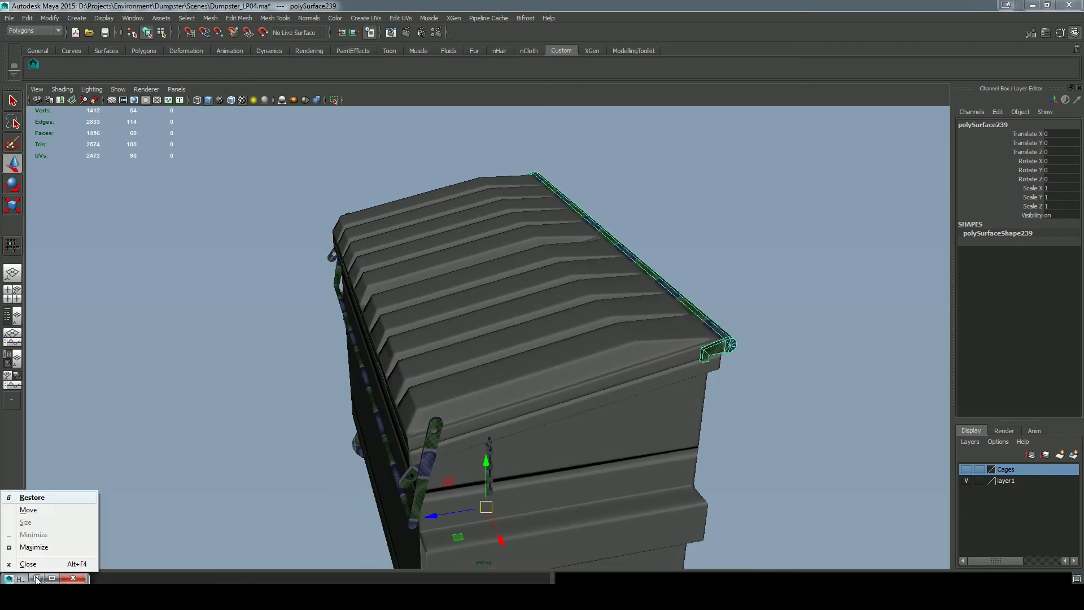
click(300, 70)
drag(761, 309, 740, 329)
click(334, 101)
Push all vertices of the cage bar slightly outward along their normals.
scroll(783, 265, up, 3)
alt+middle_drag(783, 266, 491, 319)
scroll(491, 320, down, 3)
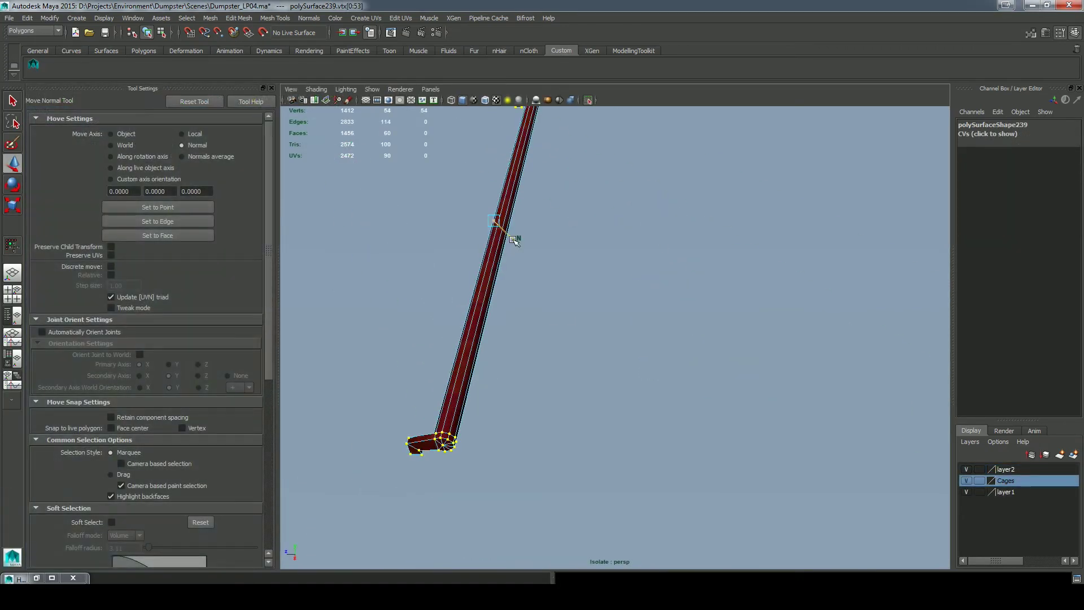
alt+drag(514, 241, 545, 443)
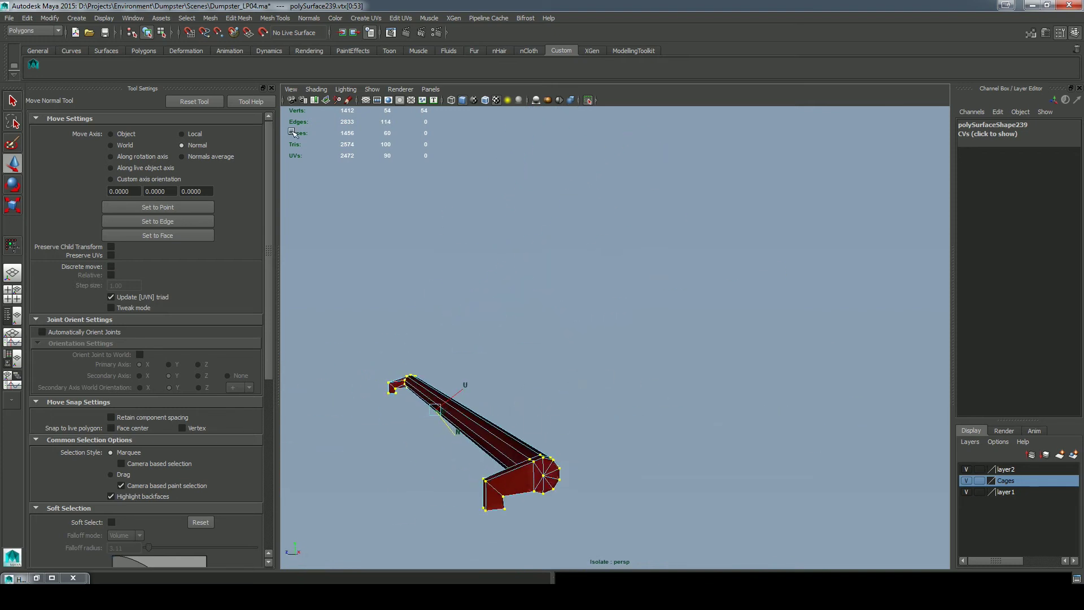
key(w)
alt+right_drag(532, 295, 727, 342)
Run the UV-border hard-edge script on the cage bar and export it as OBJ backBar01_cage to the Dumpster Export folder.
click(683, 507)
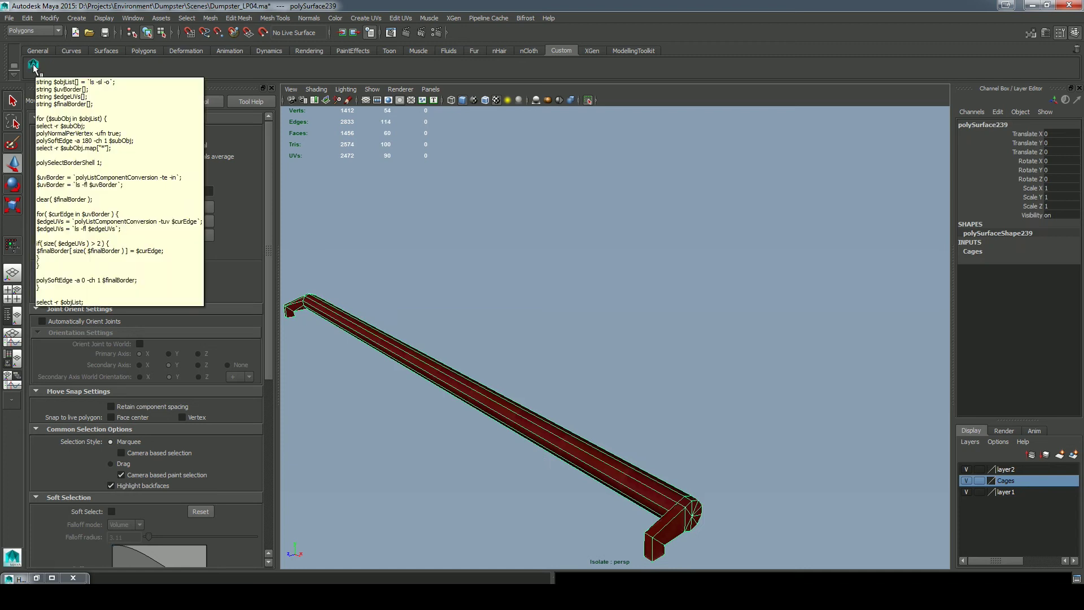
click(33, 65)
click(9, 18)
click(42, 148)
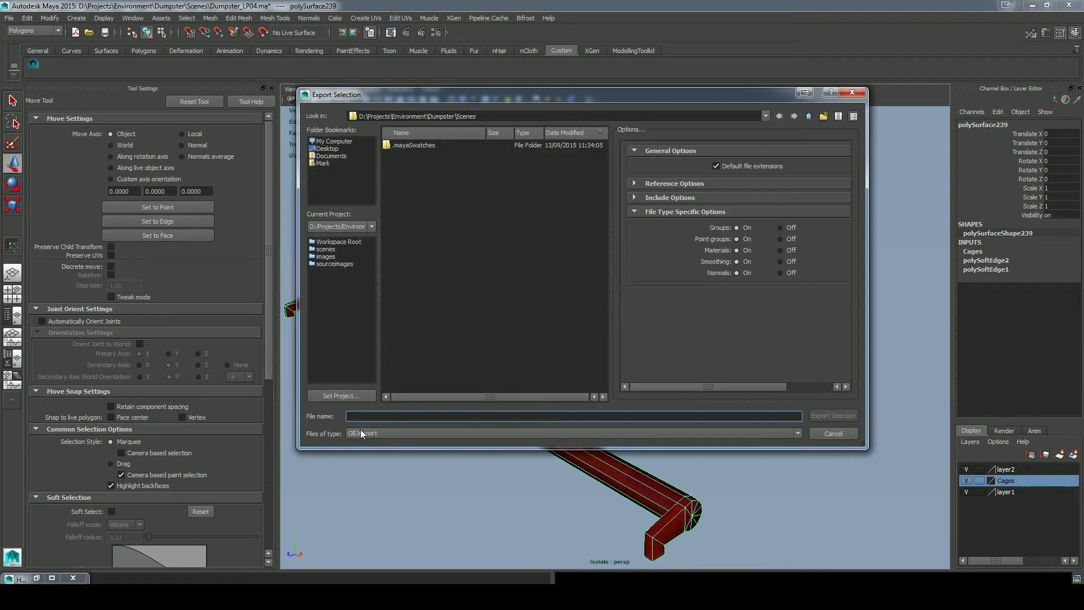
click(807, 117)
double_click(398, 145)
click(374, 415)
text(backBar)
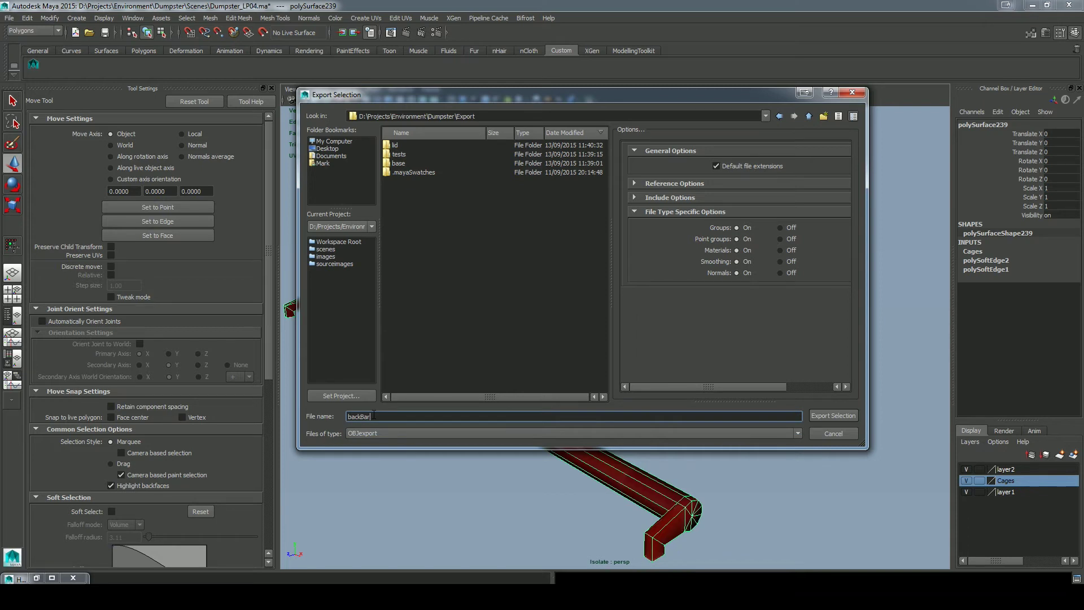
text(01_cage)
click(838, 417)
Hide the Cages layer and export the low-poly rear bar as OBJ backBar01_low to the same Export folder.
click(966, 481)
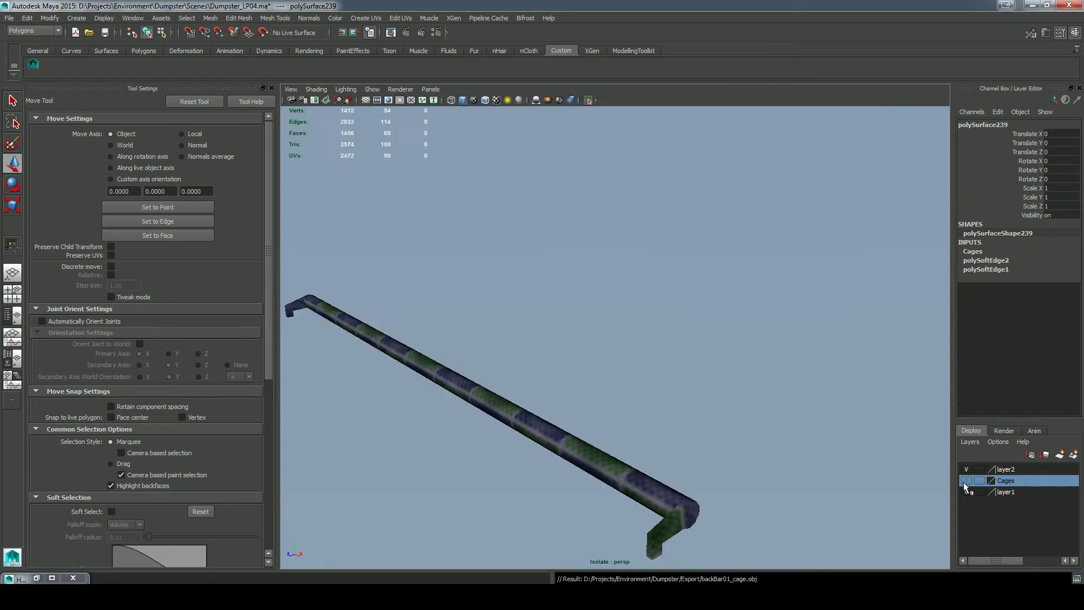
click(643, 496)
click(272, 88)
click(9, 18)
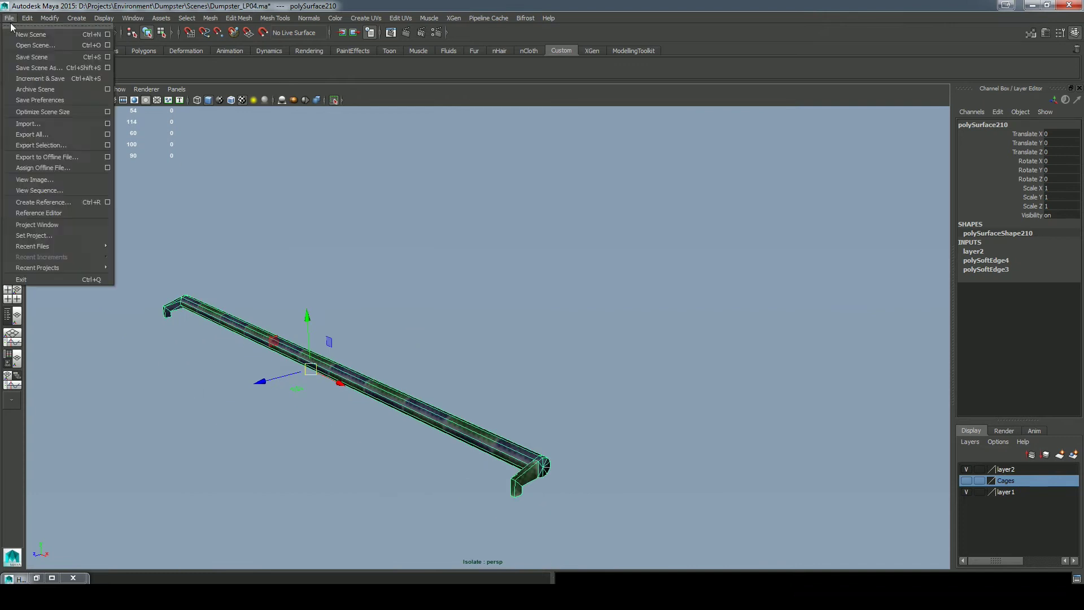
click(34, 138)
click(402, 146)
text(low)
click(834, 414)
Insert supporting edge loops around the bar close to both of its ends with Multi-Cut.
alt+drag(649, 395, 638, 416)
key(3)
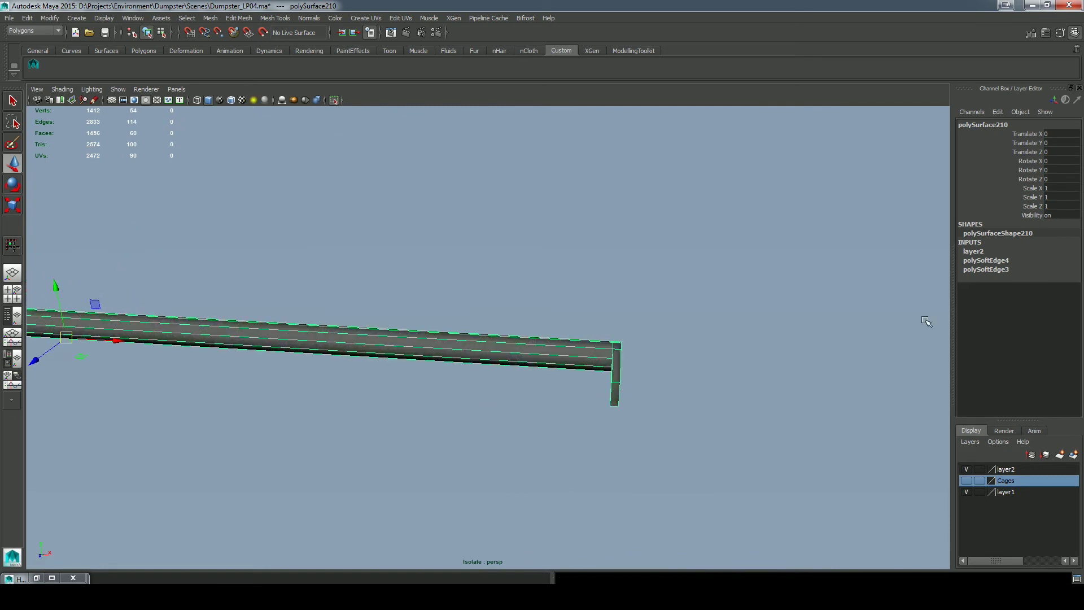
scroll(774, 358, down, 2)
click(1045, 32)
click(1029, 392)
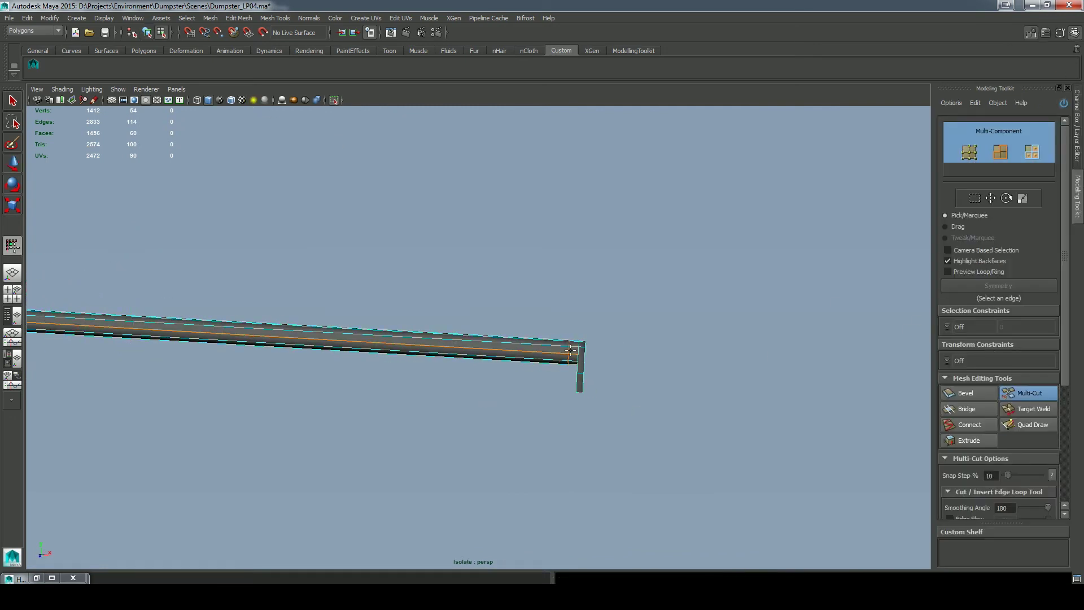
alt+drag(626, 389, 643, 384)
ctrl+click(617, 341)
alt+right_drag(618, 341, 387, 397)
alt+middle_drag(387, 397, 672, 410)
scroll(353, 479, up, 5)
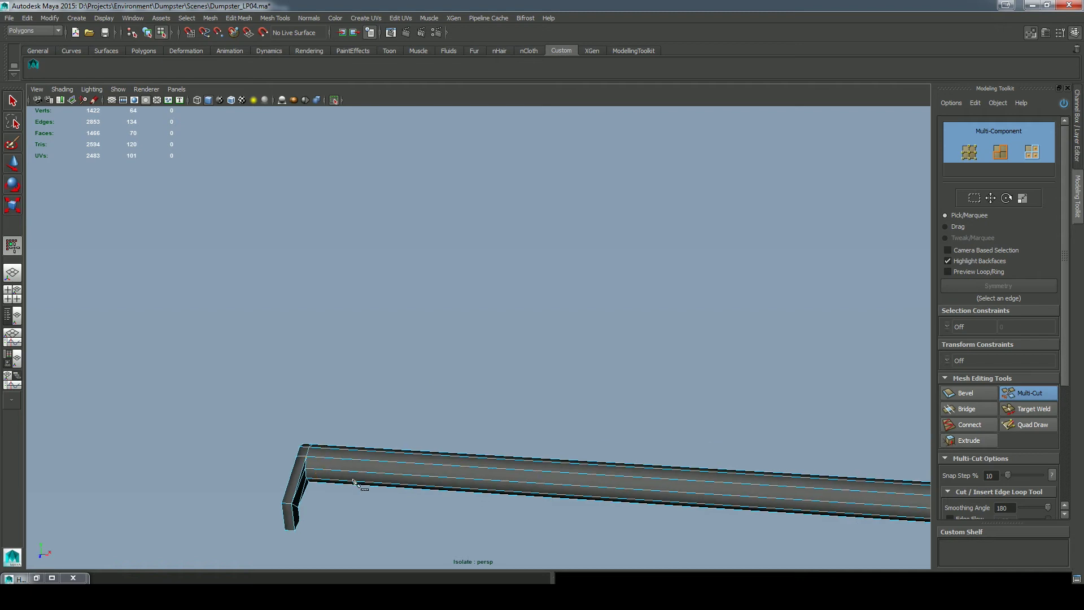
scroll(649, 424, up, 5)
alt+middle_drag(350, 496, 722, 443)
ctrl+click(621, 408)
Insert edge loops along the bend and edges of the hook at one end of the bar, and preview it smoothed.
key(f)
alt+drag(814, 391, 695, 395)
alt+right_drag(694, 395, 234, 392)
right_drag(285, 284, 244, 276)
drag(252, 260, 339, 301)
key(f)
alt+drag(556, 437, 751, 440)
click(1033, 394)
alt+drag(572, 413, 628, 384)
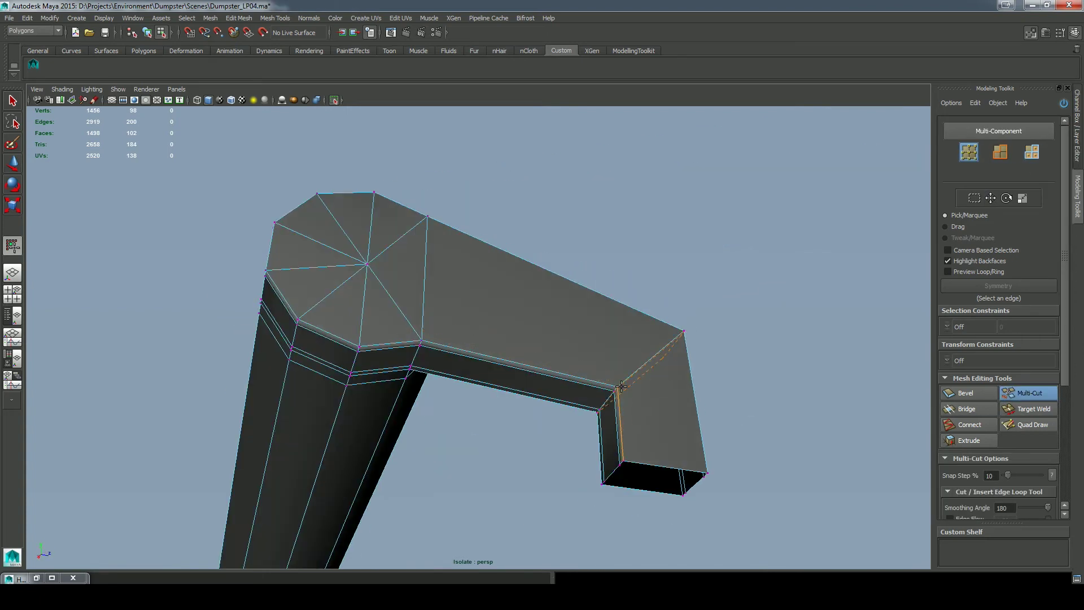
ctrl+click(680, 334)
alt+drag(734, 395, 689, 430)
key(3)
scroll(776, 426, down, 3)
Insert one more supporting edge loop on the same hook, preview the smoothed result and leave component mode.
key(1)
scroll(690, 431, up, 4)
ctrl+click(549, 429)
alt+drag(568, 436, 682, 445)
key(3)
key(F8)
key(w)
click(714, 426)
Insert edge loops along the bend, tip and side edges of the hook at the bar's opposite end with Multi-Cut.
scroll(713, 425, down, 2)
key(z)
key(1)
key(f)
right_drag(743, 331, 700, 330)
drag(748, 296, 808, 375)
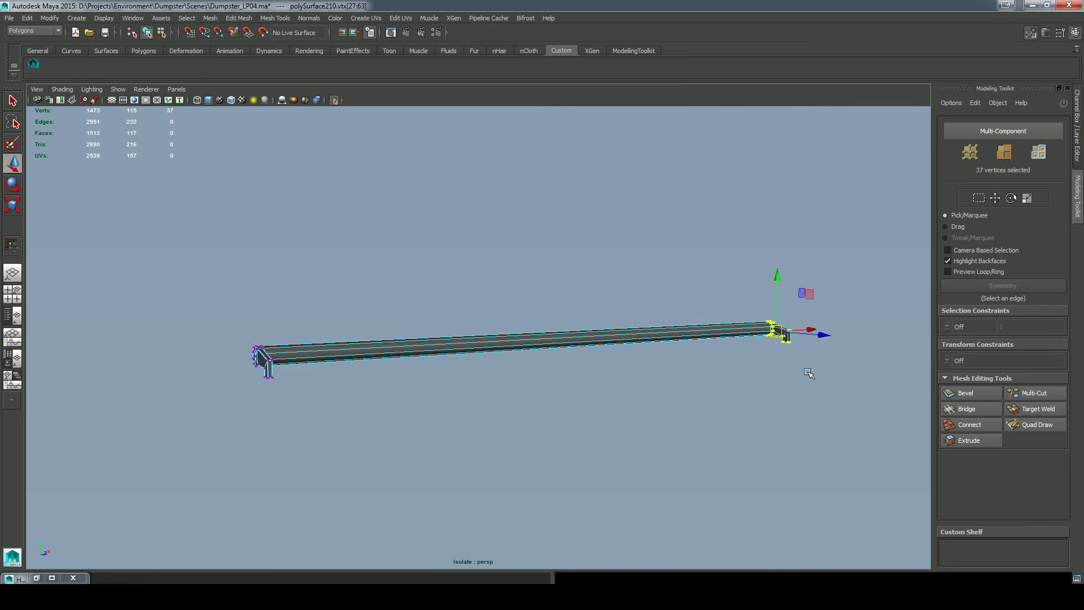
key(f)
click(700, 371)
click(1034, 393)
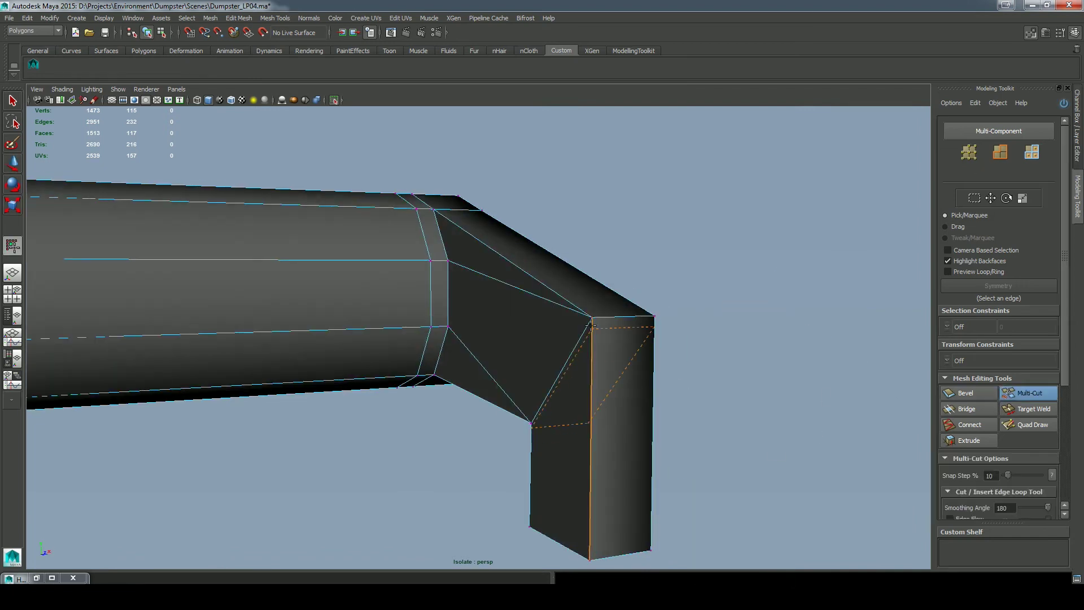
ctrl+click(650, 317)
ctrl+click(531, 525)
ctrl+click(585, 558)
ctrl+click(644, 550)
alt+drag(644, 551, 331, 466)
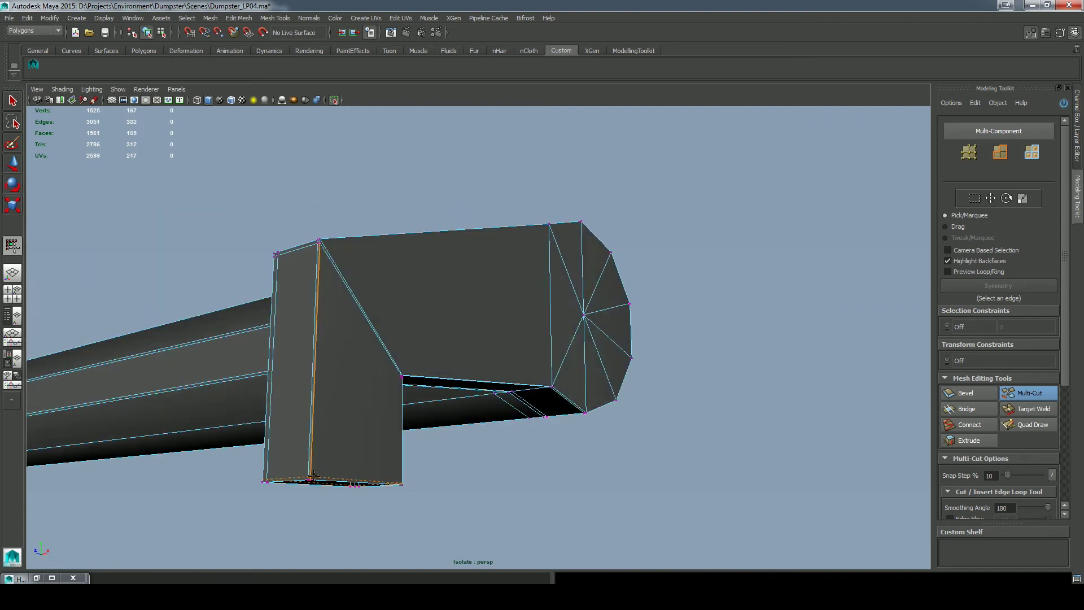
alt+drag(560, 536, 546, 500)
Select the extra edge loops running along the bar, leave out their parts on the hooks, and delete them.
key(w)
click(474, 493)
alt+right_drag(545, 500, 411, 426)
alt+drag(412, 426, 513, 401)
click(513, 401)
alt+drag(649, 503, 566, 341)
right_drag(566, 341, 566, 315)
click(581, 450)
alt+drag(581, 450, 717, 480)
click(632, 371)
double_click(633, 370)
shift+double_click(608, 431)
ctrl+drag(753, 351, 565, 495)
alt+drag(566, 495, 499, 418)
alt+middle_drag(499, 418, 536, 468)
ctrl+drag(279, 199, 351, 271)
alt+drag(351, 271, 646, 409)
click(238, 17)
click(278, 168)
Reconnect the loose vertices where the bar meets the hook with short Multi-Cut edges, and preview the result smoothed.
alt+middle_drag(645, 408, 563, 329)
alt+right_drag(563, 328, 646, 363)
key(3)
key(1)
click(1033, 393)
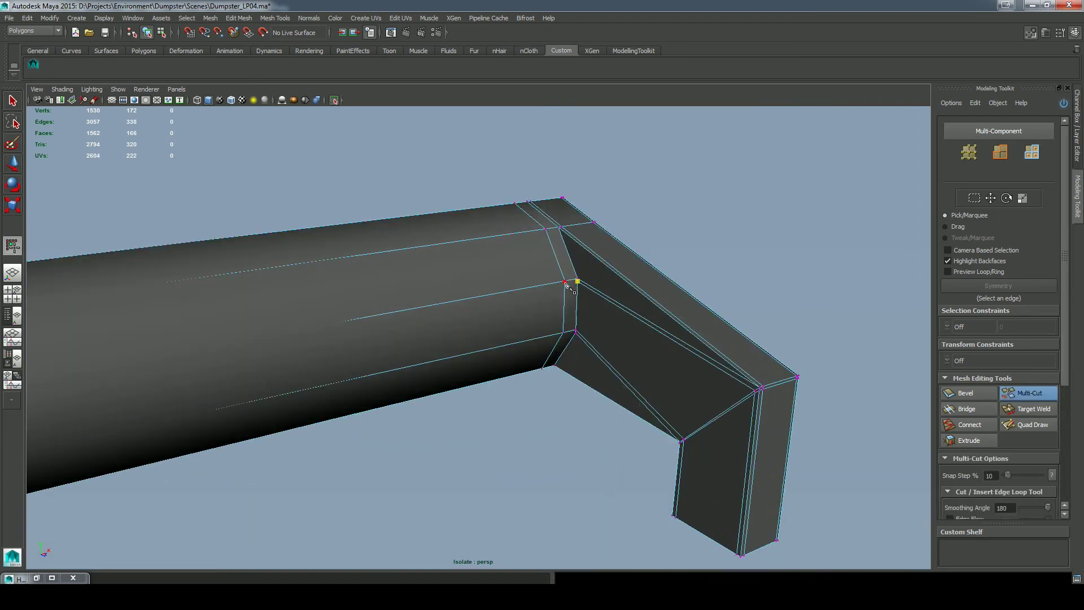
click(576, 331)
click(563, 333)
right_click(564, 333)
key(3)
key(1)
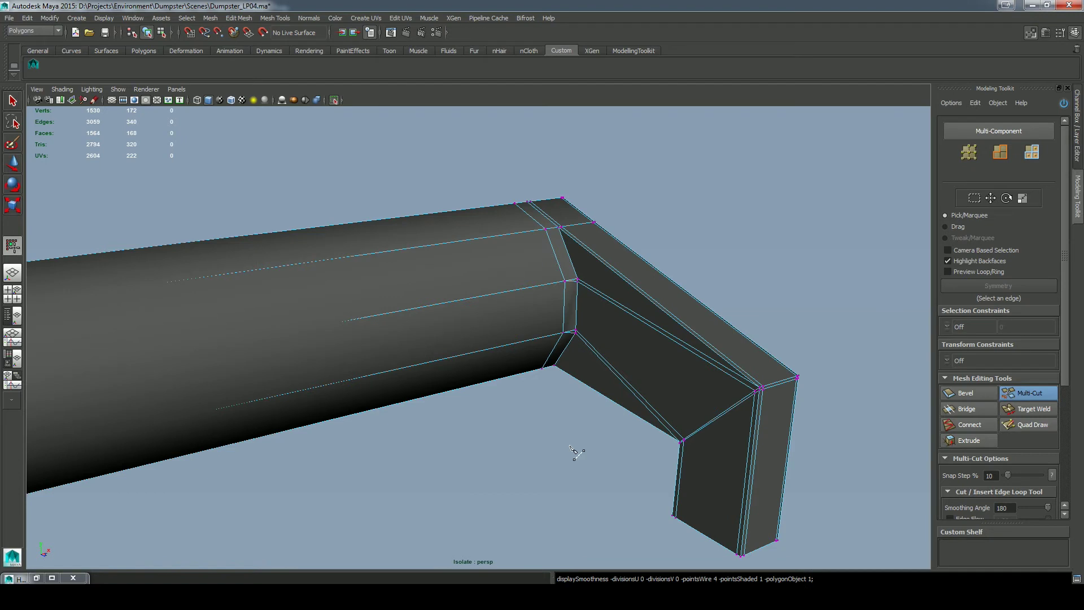
Insert an edge loop around the bar just before the hook and preview the mesh smoothed.
alt+drag(729, 314, 705, 312)
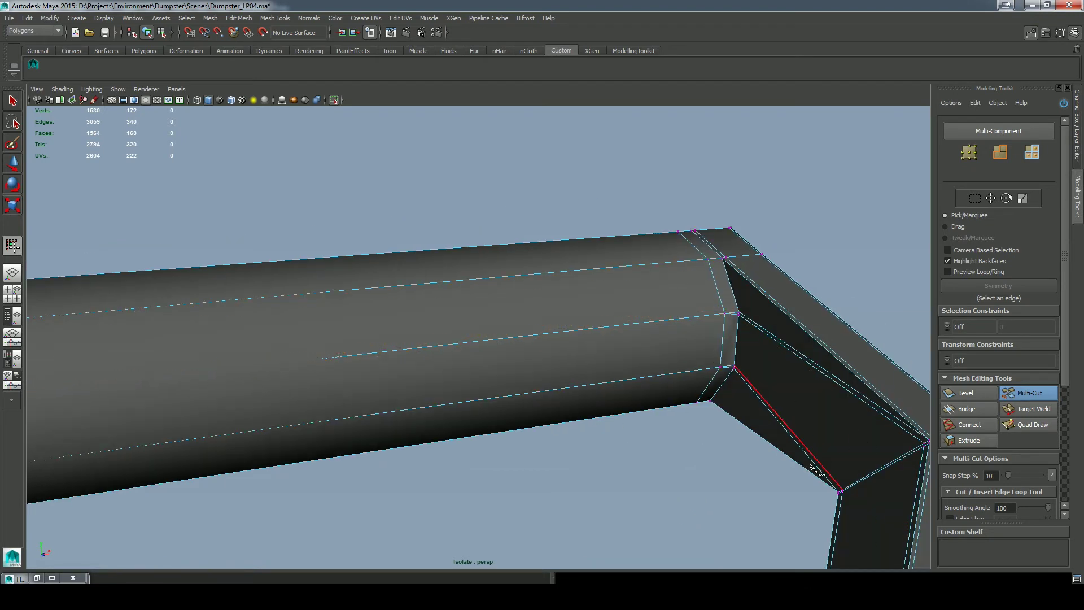
ctrl+click(699, 366)
key(3)
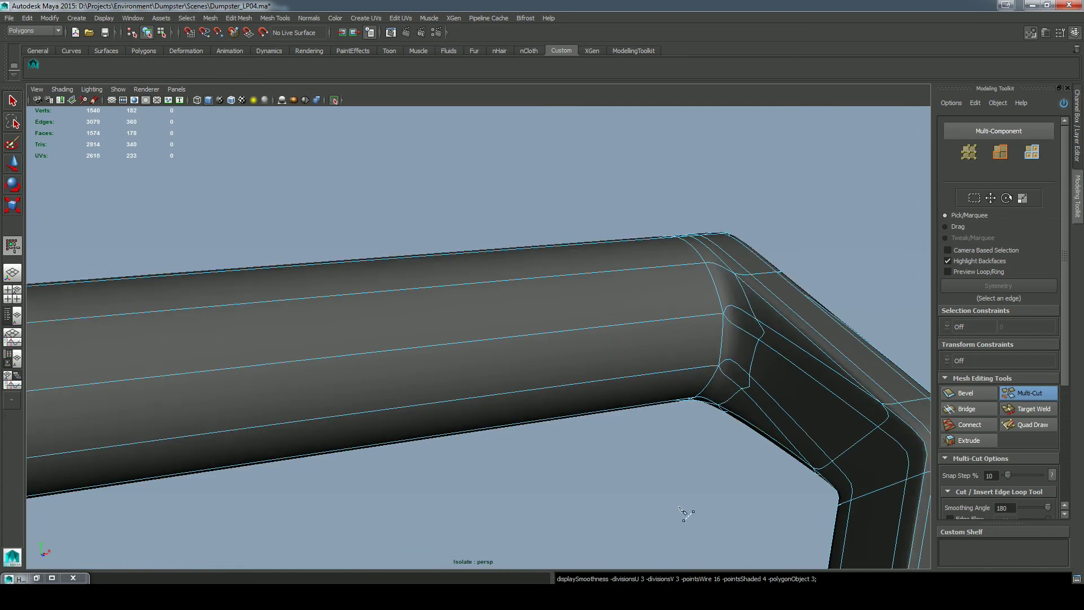
key(1)
Cut a short edge with Multi-Cut between the two neighbouring vertices where the bar meets the hook.
alt+right_drag(689, 516, 523, 446)
alt+middle_drag(522, 445, 764, 333)
alt+drag(764, 333, 452, 353)
alt+middle_drag(452, 352, 730, 452)
alt+right_drag(361, 372, 785, 446)
alt+middle_drag(784, 446, 491, 395)
alt+right_drag(491, 394, 632, 420)
key(q)
right_drag(450, 341, 407, 339)
click(435, 390)
alt+drag(435, 390, 189, 254)
click(1042, 395)
key(q)
click(1010, 395)
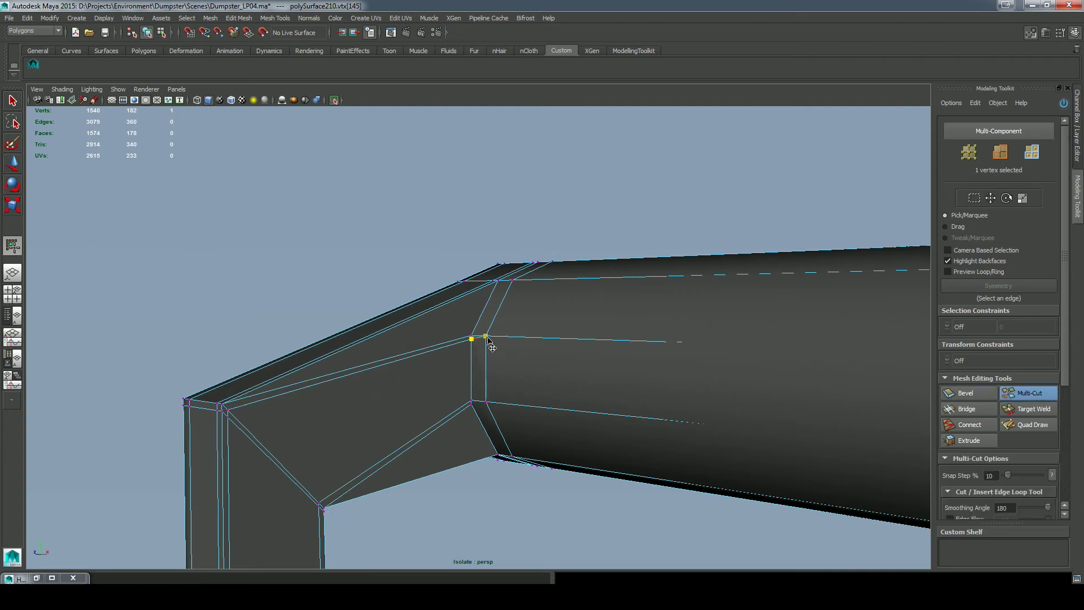
click(486, 337)
right_click(486, 338)
Insert a supporting edge loop around the bar just beside this hook with Multi-Cut.
key(q)
click(1023, 396)
ctrl+click(510, 402)
key(q)
scroll(510, 402, down, 6)
Return the supported bar to object mode and apply Smooth to its mesh.
key(F8)
click(543, 453)
alt+drag(543, 453, 486, 492)
click(639, 496)
click(210, 18)
click(225, 131)
alt+middle_drag(496, 491, 394, 381)
scroll(394, 381, up, 3)
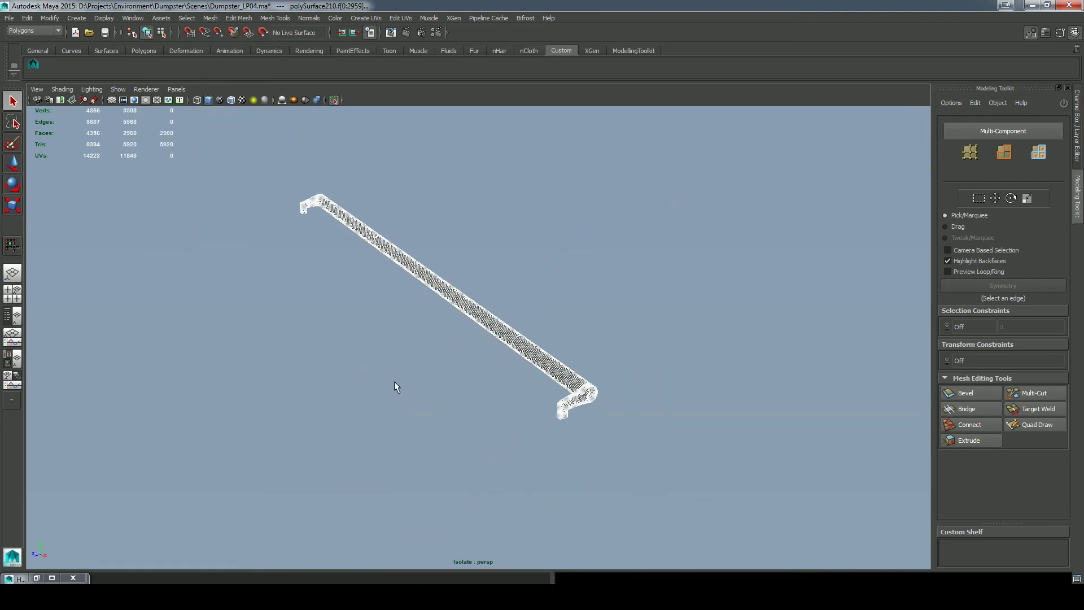
Center the pivot of the smoothed bar and activate the Move tool.
click(49, 18)
click(72, 121)
key(w)
alt+drag(305, 344, 278, 336)
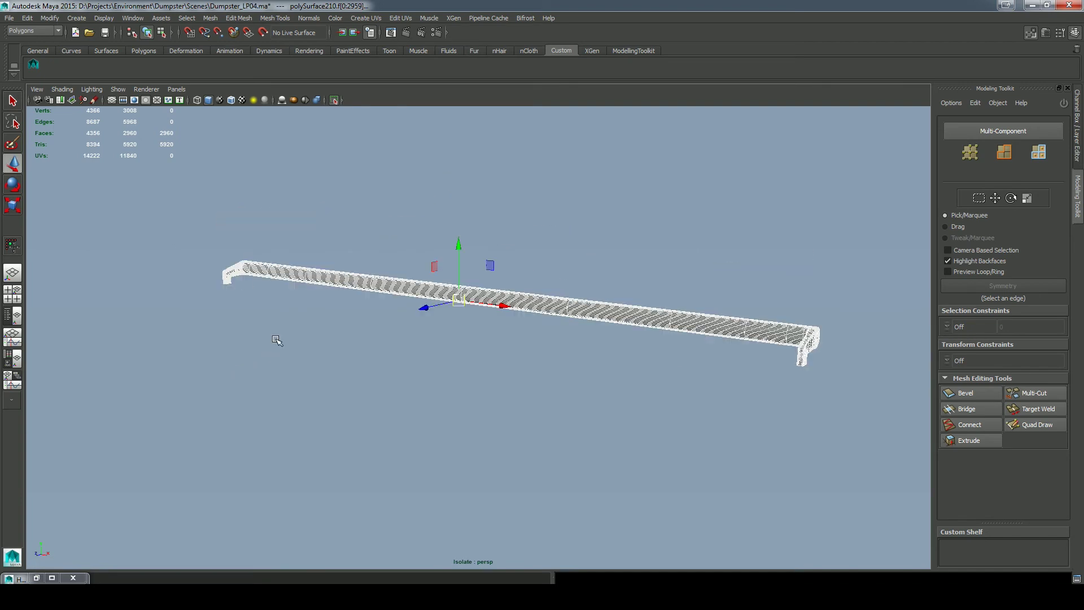
Export the selected smoothed bar to the Export folder as backBar01_HP.obj.
key(F8)
click(9, 18)
click(35, 146)
click(415, 145)
click(383, 417)
key(BackSpace)
text(H)
key(Return)
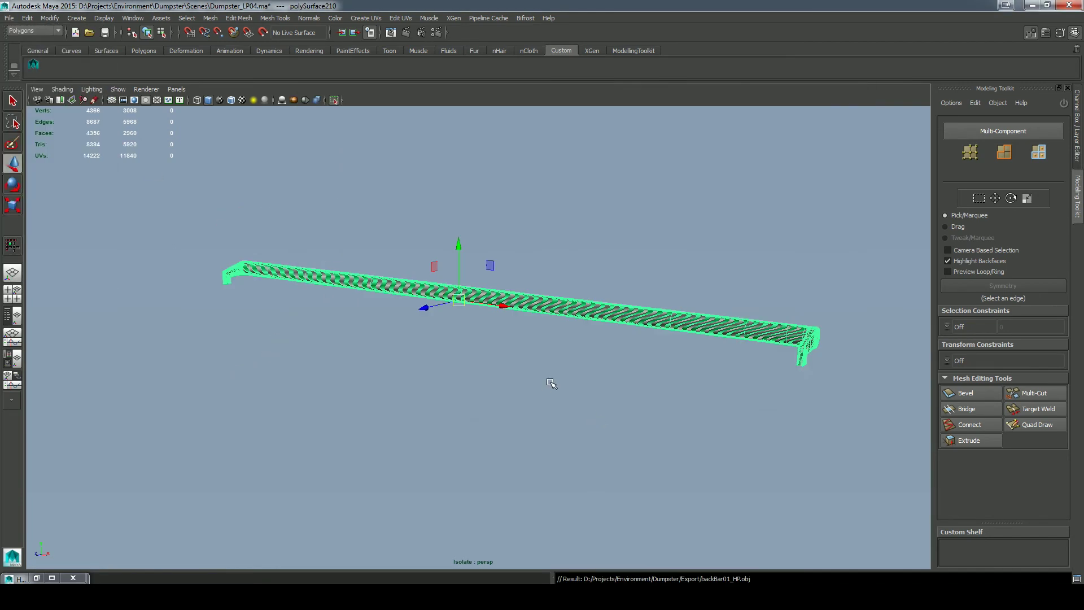
Delete the exported high-poly bar from the scene and show the whole dumpster again.
key(Delete)
click(334, 100)
scroll(640, 452, down, 4)
click(482, 375)
click(627, 446)
scroll(626, 446, up, 4)
alt+drag(632, 448, 665, 436)
alt+drag(636, 449, 655, 429)
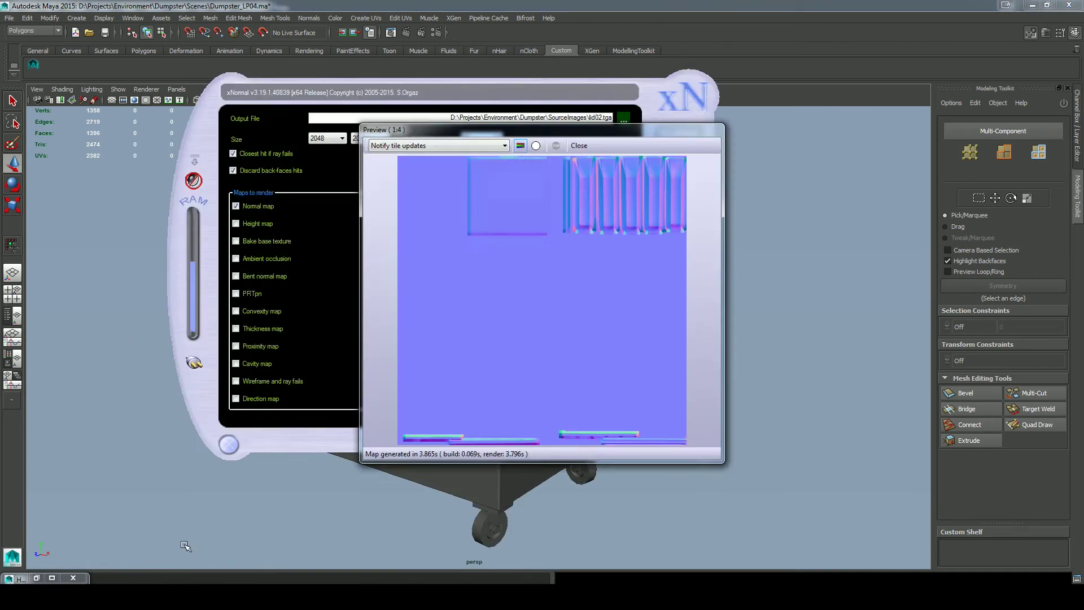
Switch to xNormal, close the old bake preview, and clear both the low-definition and high-definition mesh lists.
click(621, 136)
click(669, 165)
click(423, 397)
click(669, 137)
click(479, 399)
Add backBar01_HP from the Dumpster Export folder as the high-definition mesh.
right_click(332, 206)
click(379, 211)
click(408, 75)
double_click(377, 129)
click(603, 335)
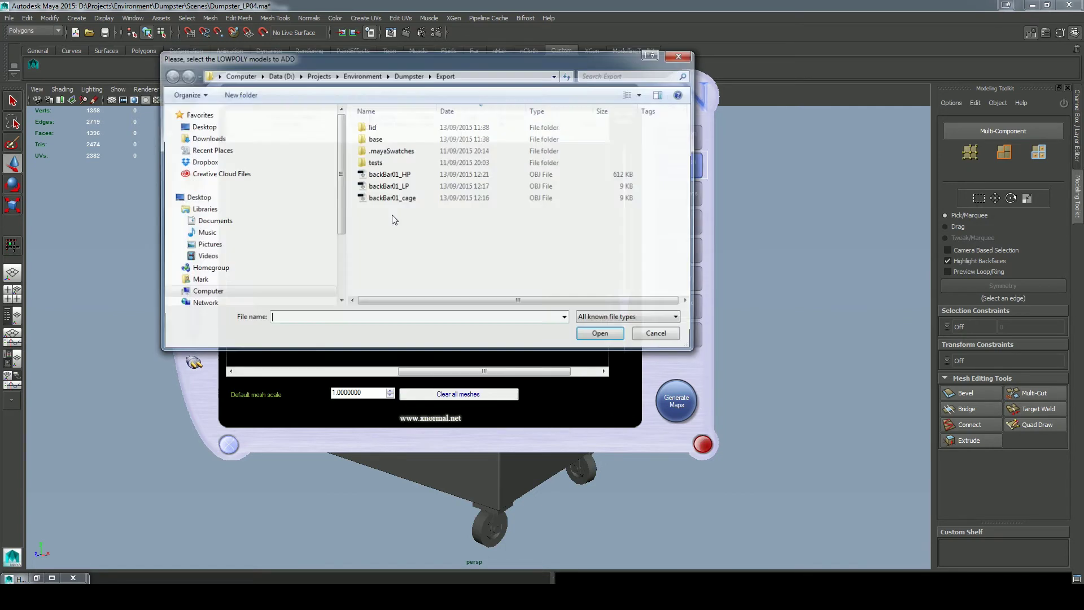
Add backBar01_LP as the low-definition mesh and assign backBar01_cage as its external cage file.
double_click(387, 183)
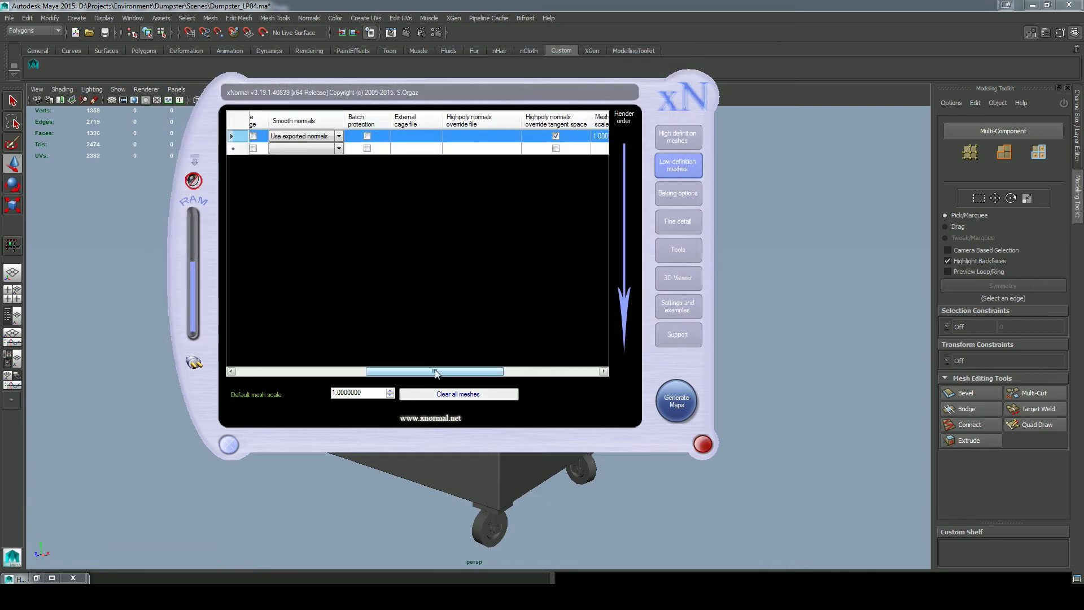
right_click(440, 136)
click(463, 213)
double_click(395, 201)
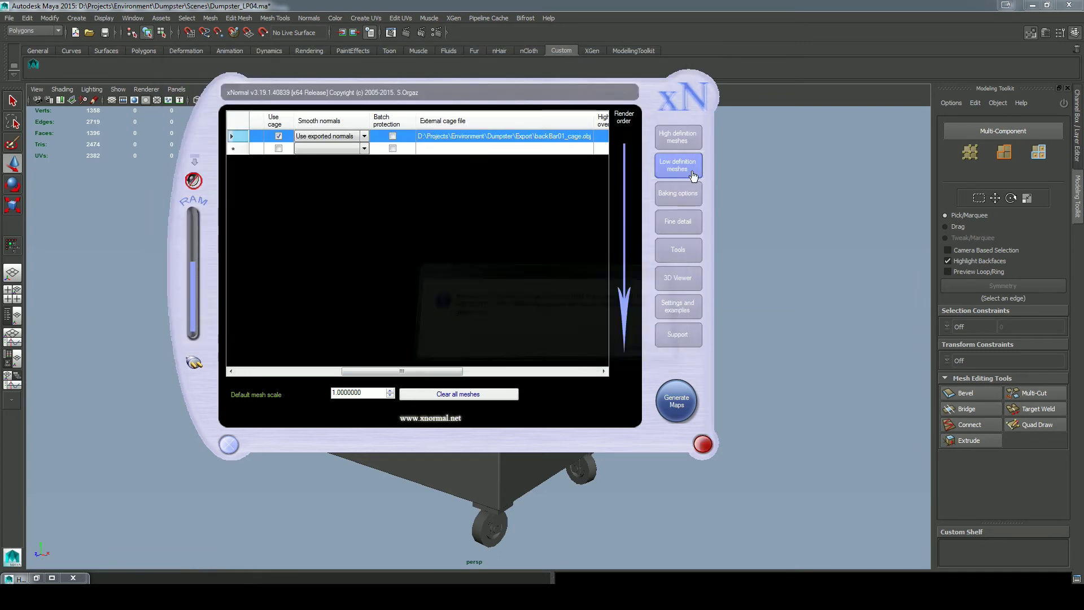
Name the bake output backBar01.tga in the SourceImages folder and generate the normal map.
click(667, 196)
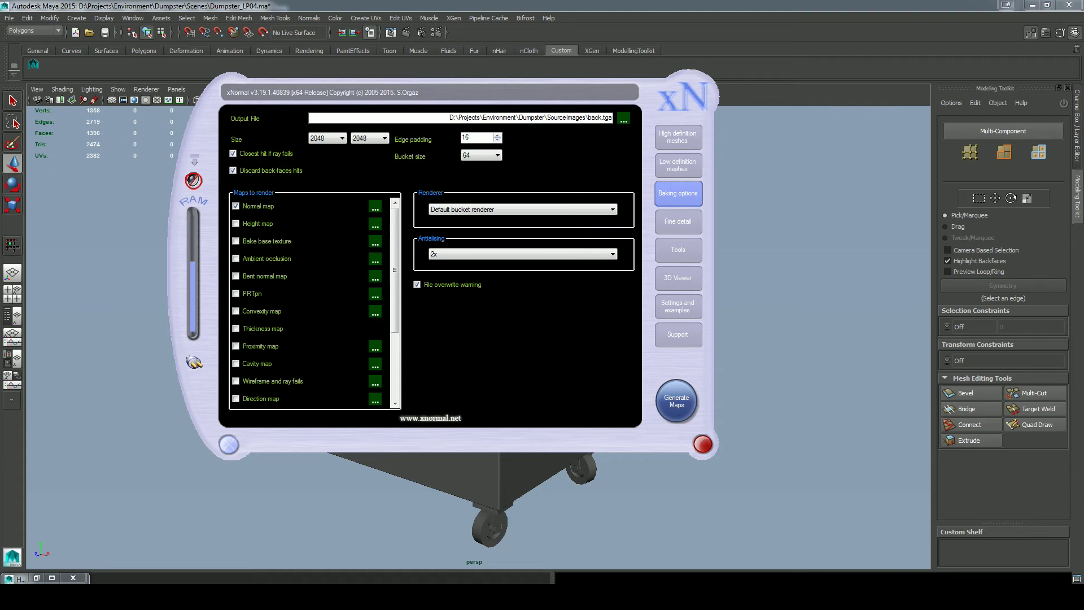
click(676, 402)
Examine the isolated low-poly rear bar in Maya, framing the vertices of its hook end and viewing it from several sides.
alt+drag(619, 407, 520, 392)
right_drag(531, 342, 485, 342)
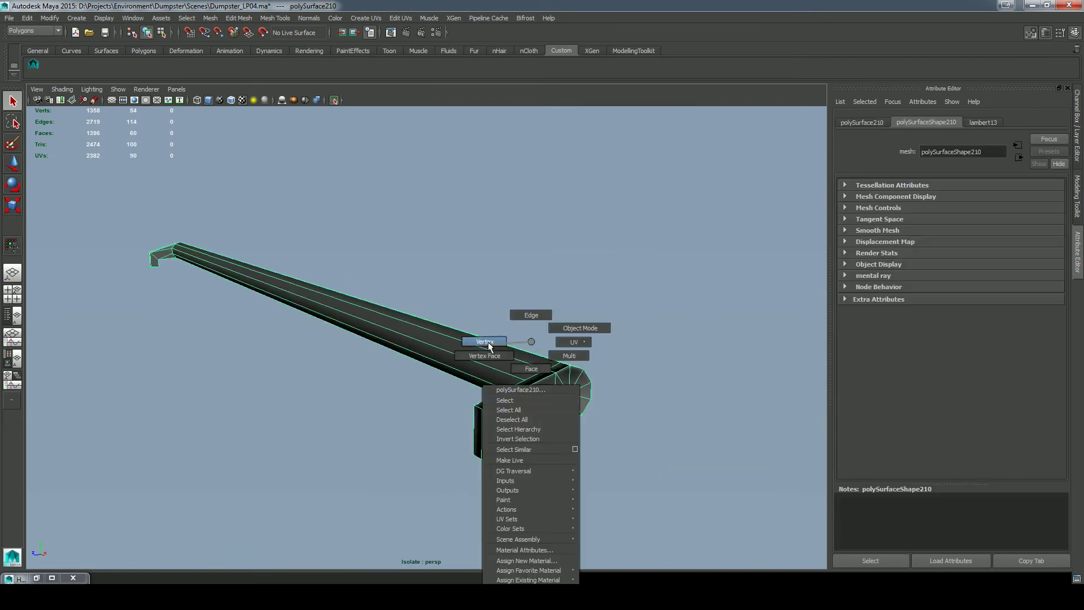
drag(463, 345, 706, 418)
key(f)
click(623, 455)
right_drag(446, 308, 483, 293)
alt+drag(497, 316, 632, 336)
alt+right_drag(632, 337, 587, 361)
alt+drag(587, 362, 463, 367)
click(463, 344)
alt+drag(493, 401, 508, 429)
alt+middle_drag(508, 429, 613, 393)
scroll(624, 405, down, 4)
click(581, 398)
alt+drag(581, 398, 477, 325)
click(477, 325)
Select faces at one end of the rear bar and check their shells in the UV Texture Editor.
click(37, 578)
click(411, 87)
right_drag(450, 318, 420, 385)
drag(420, 384, 517, 185)
key(space)
drag(514, 395, 443, 405)
scroll(552, 320, up, 5)
scroll(337, 384, down, 5)
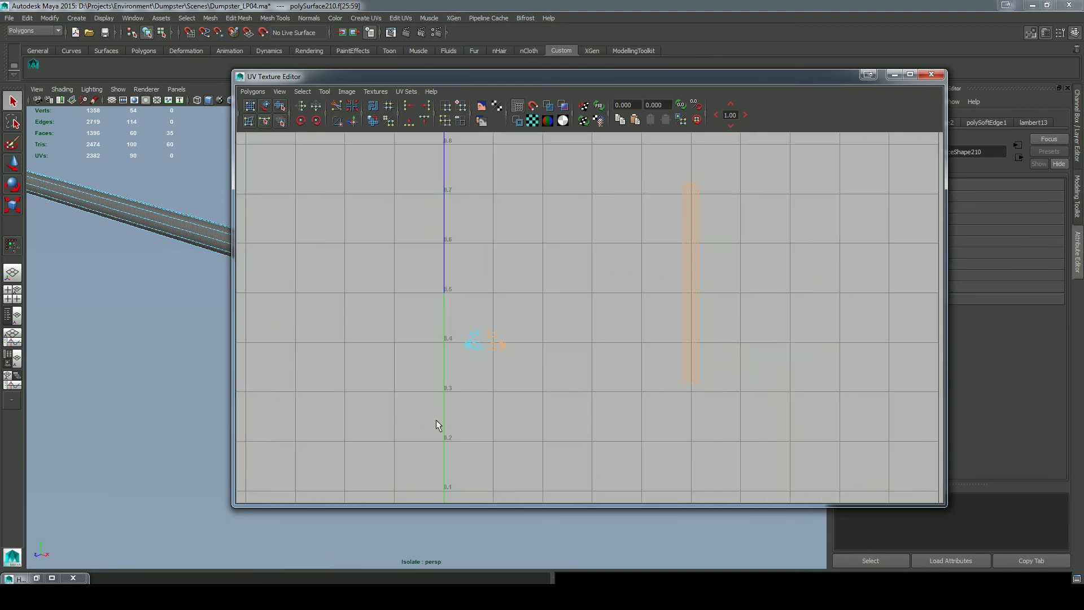
click(894, 74)
click(564, 271)
click(536, 379)
alt+drag(536, 378, 499, 424)
Switch to xNormal to review the rear bar's baked normal map, and close the preview.
click(226, 597)
click(282, 542)
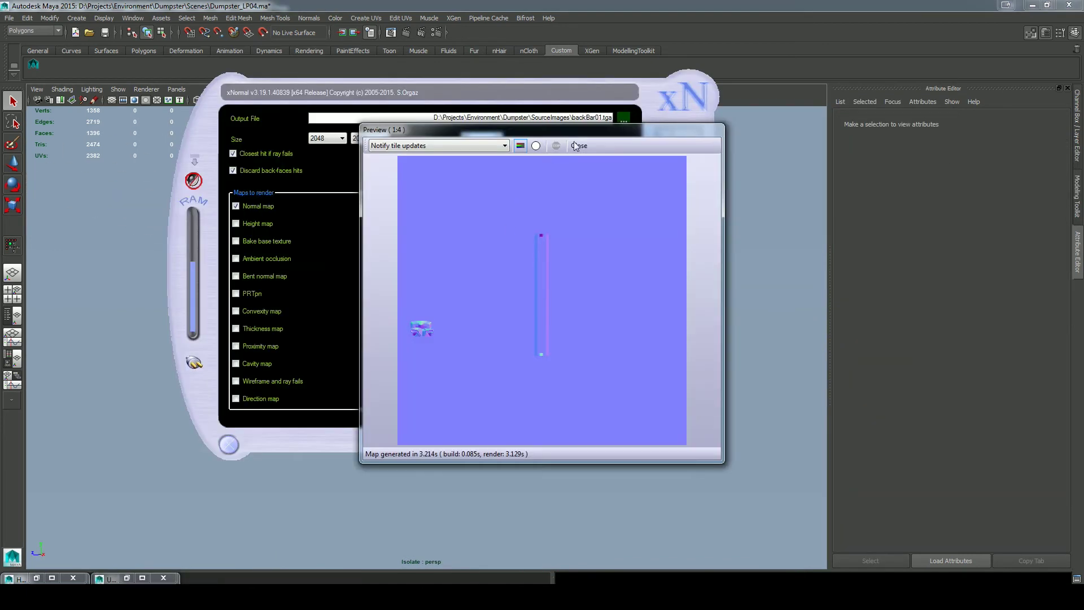
click(574, 143)
click(742, 5)
Inspect the rear bar up close in Maya, return it to object mode, and look over the whole dumpster.
mouse_move(531, 378)
alt+mouse_down()
mouse_move(516, 388)
mouse_move(542, 378)
alt+mouse_up()
alt+right_drag(565, 373, 574, 368)
mouse_move(573, 368)
alt+mouse_down()
mouse_move(467, 353)
mouse_move(495, 296)
mouse_move(426, 370)
mouse_move(584, 355)
mouse_move(235, 260)
mouse_move(518, 283)
mouse_move(508, 266)
mouse_move(408, 255)
mouse_move(445, 281)
alt+mouse_up()
click(407, 255)
key(f)
right_drag(450, 313, 501, 298)
scroll(500, 297, down, 5)
click(685, 448)
scroll(615, 446, up, 4)
alt+middle_drag(684, 457, 576, 374)
scroll(576, 375, down, 8)
alt+drag(575, 374, 605, 324)
scroll(757, 334, down, 5)
Select the front bar with its side arms and fittings, and combine them into one mesh.
click(429, 309)
alt+drag(429, 309, 537, 297)
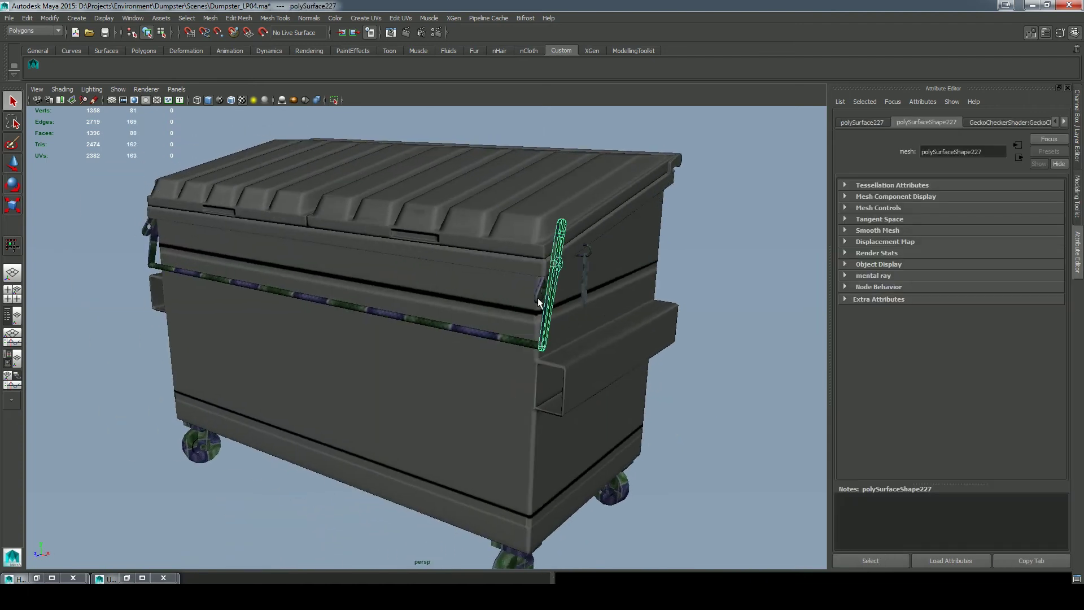
alt+drag(397, 354, 499, 305)
click(215, 20)
click(220, 35)
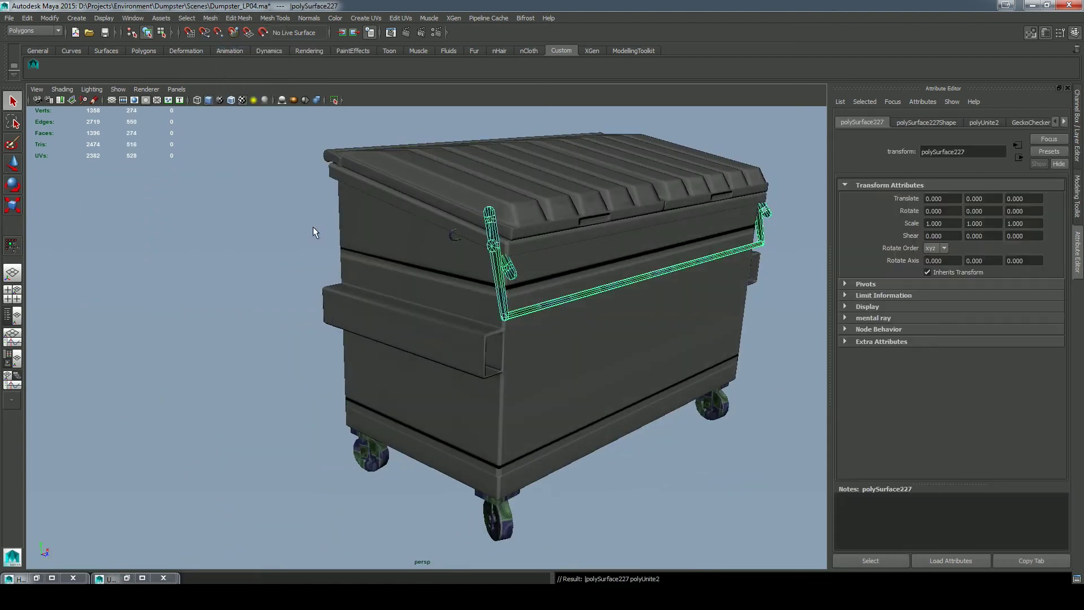
Center the pivot of the combined front bar and activate the Move tool.
alt+drag(314, 231, 237, 231)
click(49, 18)
click(63, 124)
key(w)
alt+drag(723, 396, 488, 400)
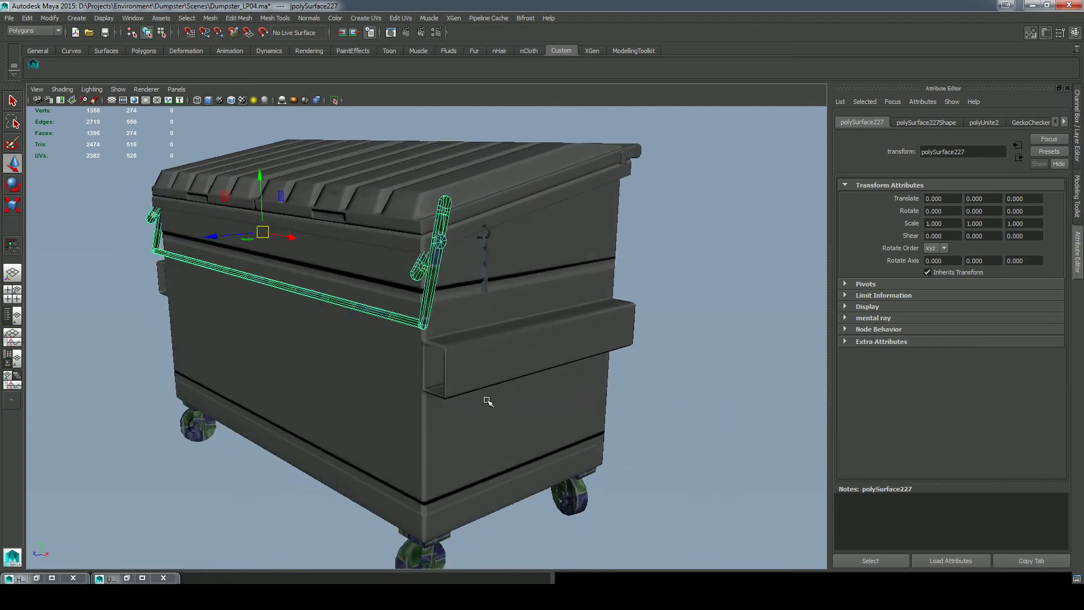
Isolate the combined front bar, frame it, and inspect its shape.
scroll(460, 394, up, 3)
alt+middle_drag(460, 394, 523, 410)
alt+drag(533, 399, 492, 407)
click(334, 100)
key(f)
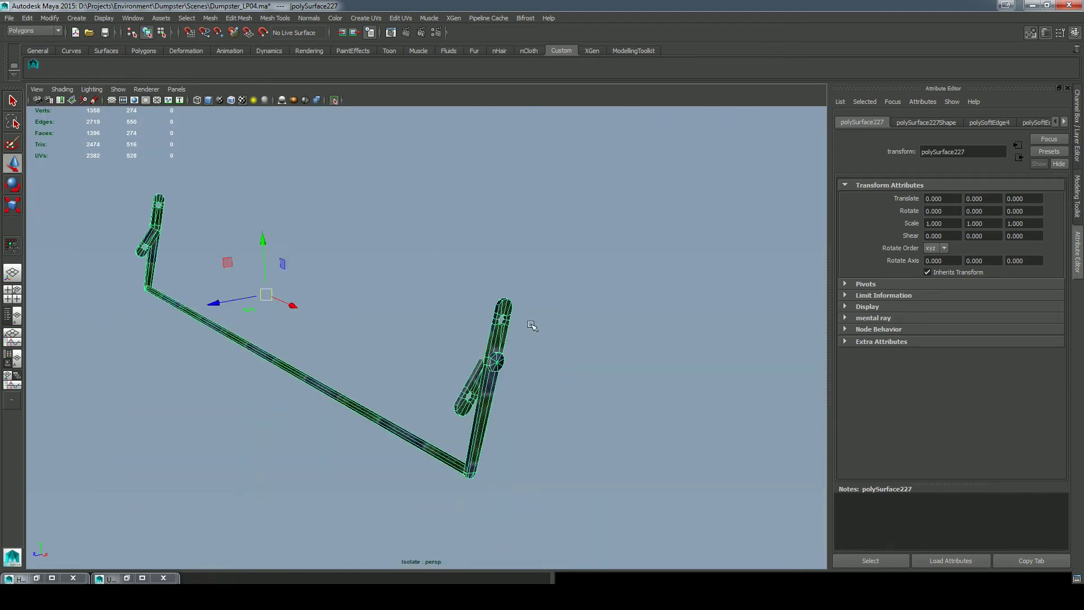
alt+right_drag(584, 384, 558, 377)
click(550, 375)
click(466, 348)
alt+drag(467, 348, 519, 372)
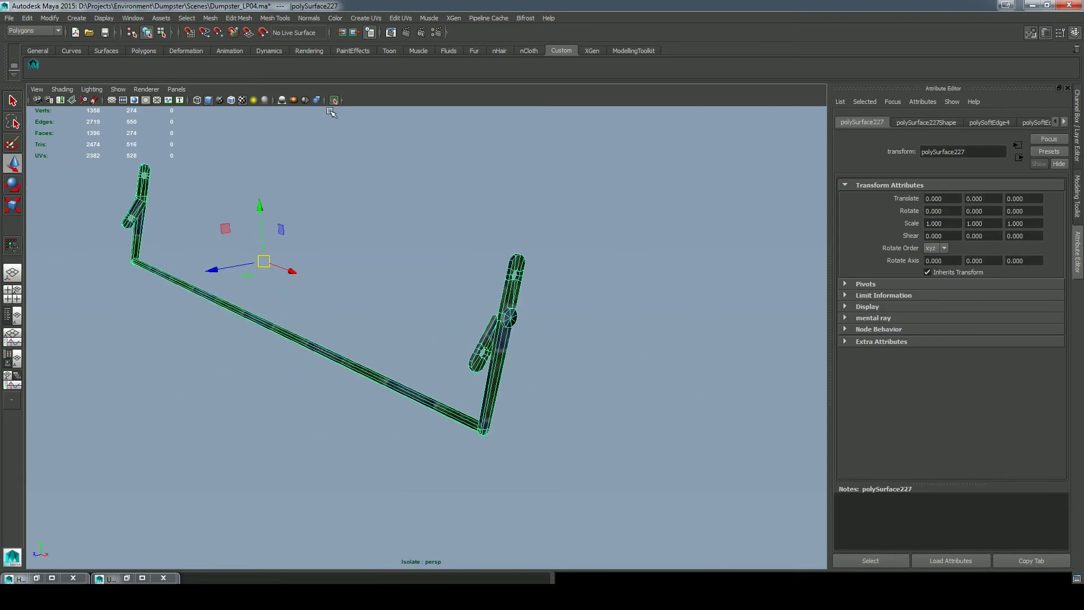
Duplicate the front bar in place, isolate both copies, and undo a test move along X.
click(334, 100)
click(334, 100)
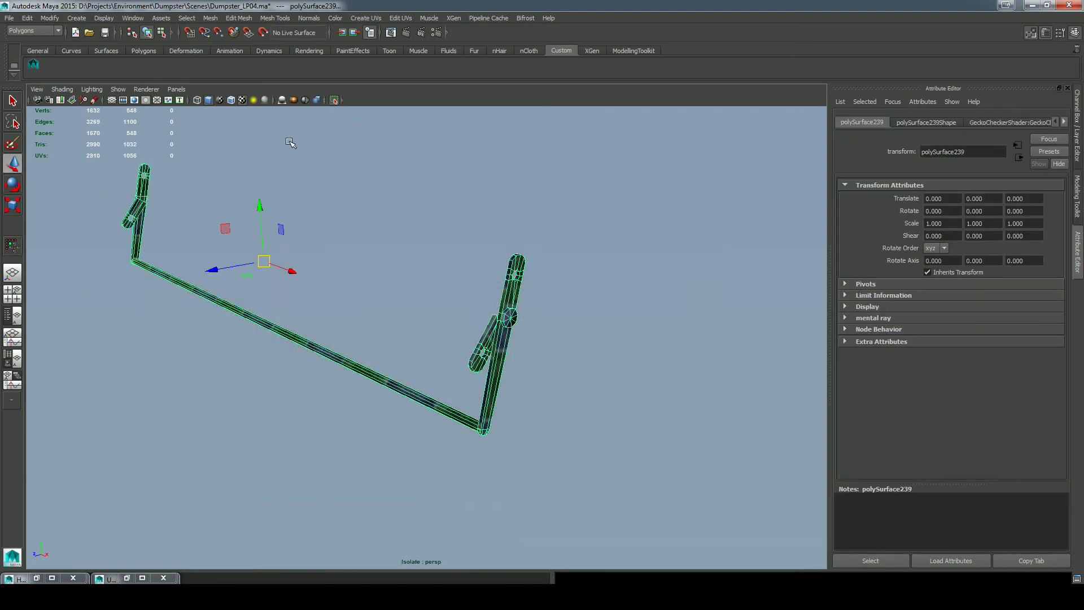
drag(291, 271, 314, 280)
key(ctrl+z)
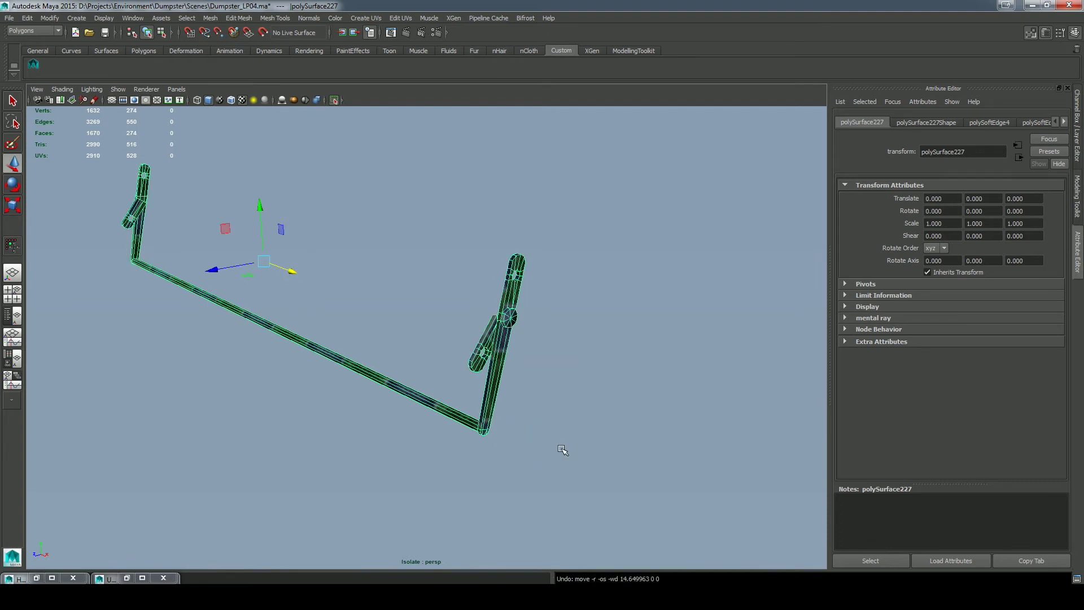
Assign the cage material to one of the two overlapping front bar meshes and undo another test move.
click(36, 578)
right_drag(265, 150, 270, 129)
click(418, 87)
drag(288, 270, 314, 278)
key(ctrl+z)
Add the selected front bar cage mesh to the Cages display layer.
click(1075, 152)
right_click(982, 470)
click(1013, 487)
Put the other front bar mesh on a new display layer, hide that layer, and show the Cages layer.
click(564, 364)
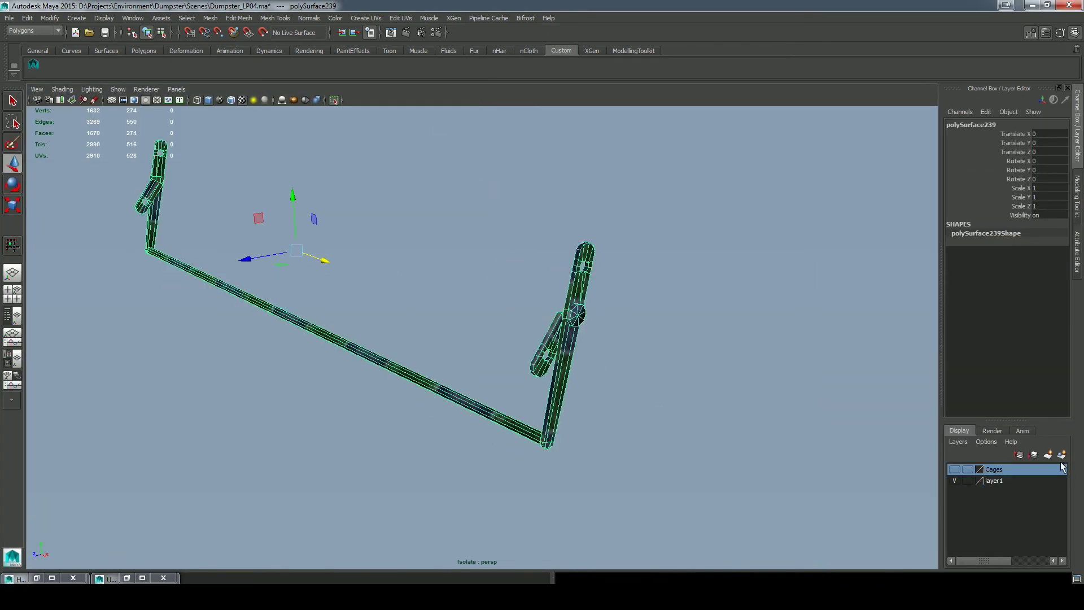
click(1061, 454)
click(954, 470)
click(954, 480)
Select all vertices of the front bar's cage mesh and set the Move tool to work along the vertex normals.
click(567, 352)
right_drag(151, 214, 107, 214)
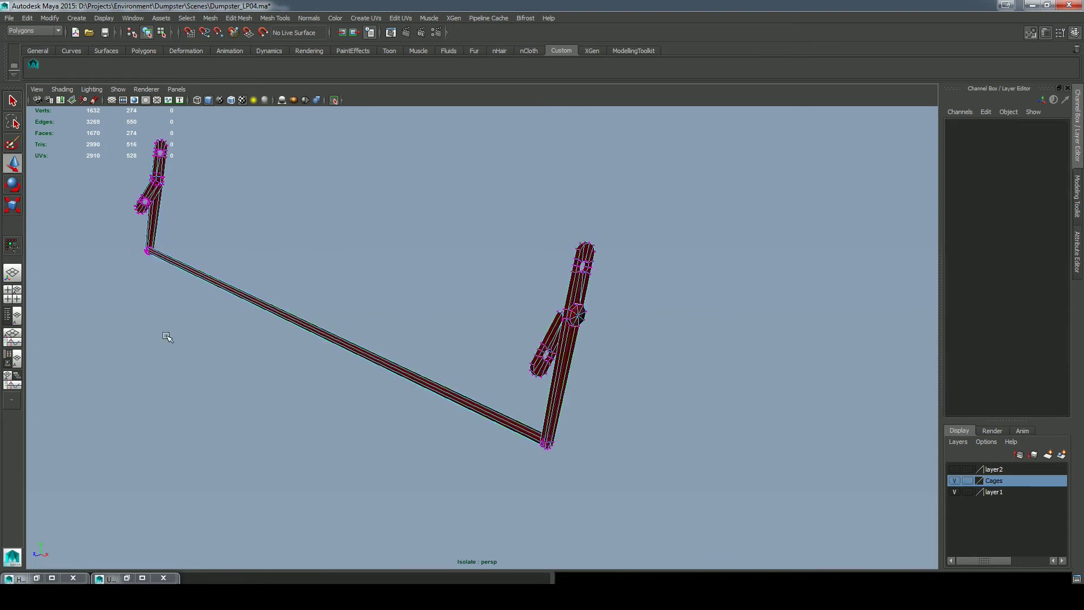
scroll(168, 336, down, 5)
drag(551, 403, 260, 206)
double_click(12, 163)
click(181, 145)
alt+right_drag(395, 276, 554, 373)
alt+drag(554, 373, 362, 256)
Show layer2 for comparison and push the cage vertices slightly outward along their normals until they enclose the front bar.
click(954, 469)
alt+drag(530, 401, 433, 259)
click(511, 293)
alt+drag(511, 292, 469, 290)
key(ctrl+z)
drag(418, 251, 417, 252)
alt+drag(672, 383, 692, 409)
key(q)
alt+right_drag(692, 409, 508, 339)
key(w)
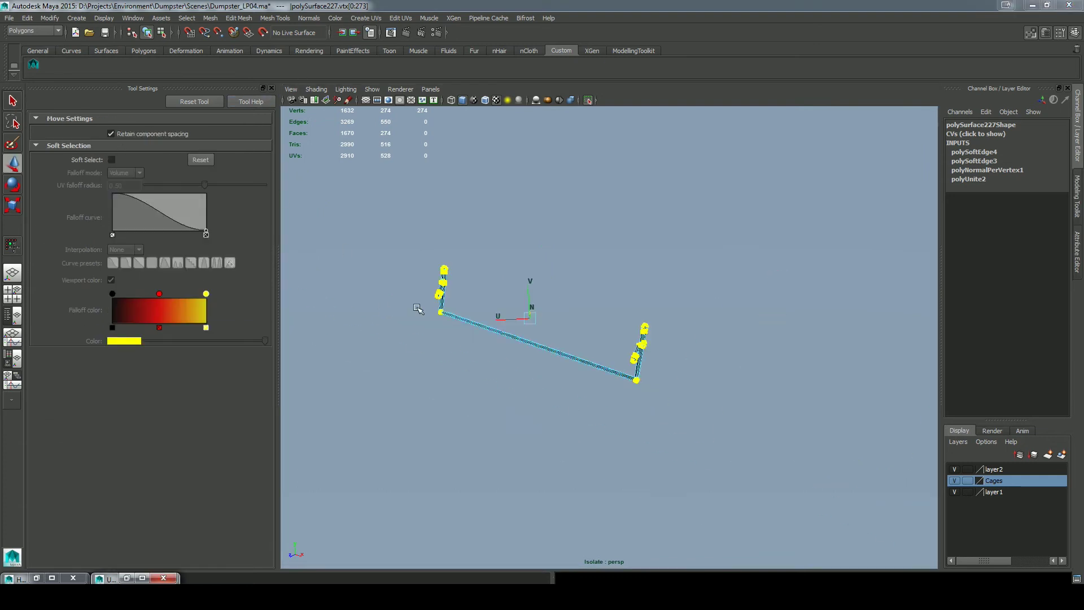
click(271, 88)
scroll(505, 361, up, 2)
click(511, 293)
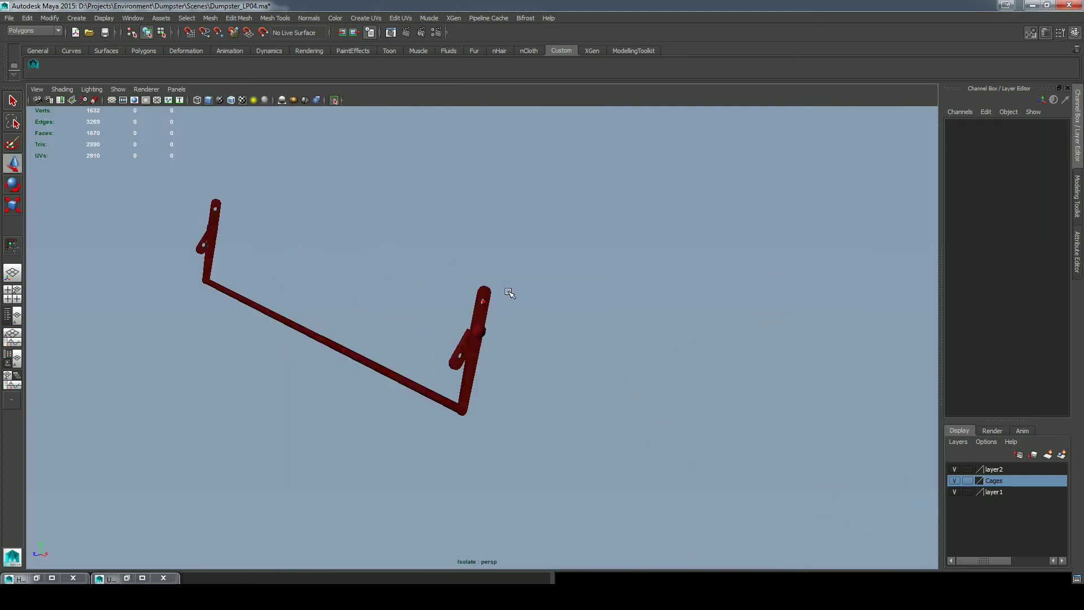
Run the custom shelf script on the front bar's cage mesh and delete all construction history.
click(487, 305)
scroll(499, 346, up, 8)
click(506, 324)
click(485, 316)
scroll(480, 313, down, 6)
click(34, 65)
click(9, 17)
mouse_move(26, 18)
mouse_move(85, 145)
click(169, 151)
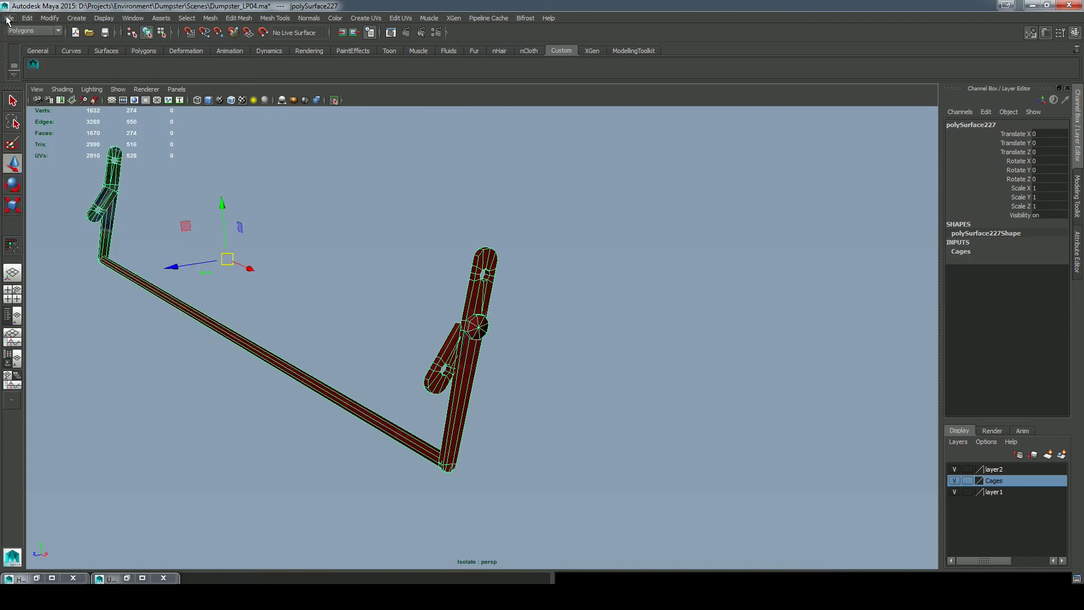
Export the selected cage mesh to the Export folder as frontBar01_cage.obj.
click(9, 17)
click(51, 144)
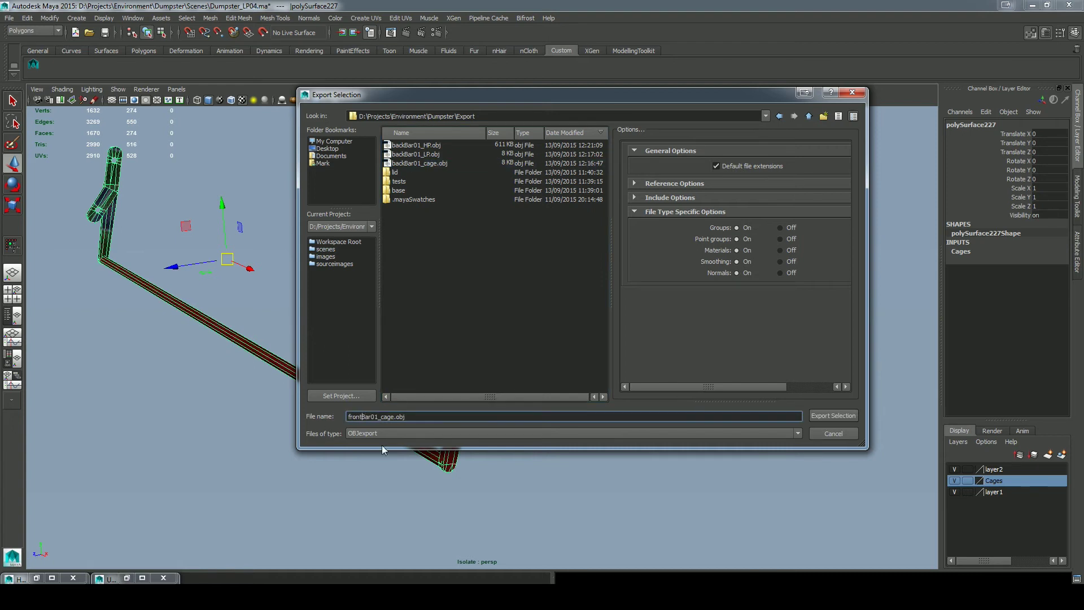
key(Return)
Hide the Cages layer, then clear the low-poly front bar's history and export it as the LP OBJ file.
click(953, 480)
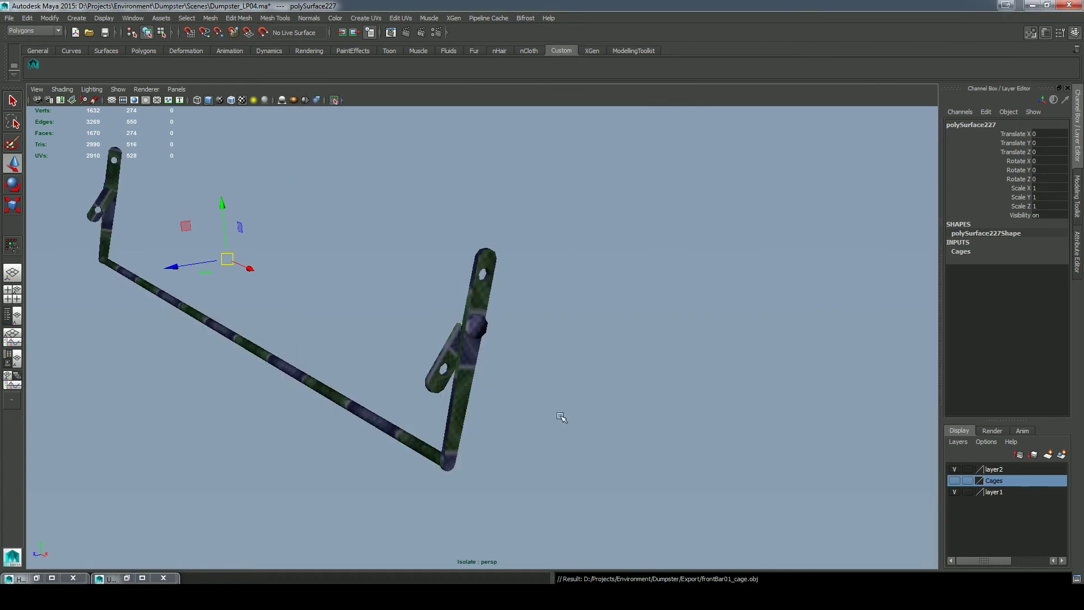
click(451, 415)
click(9, 19)
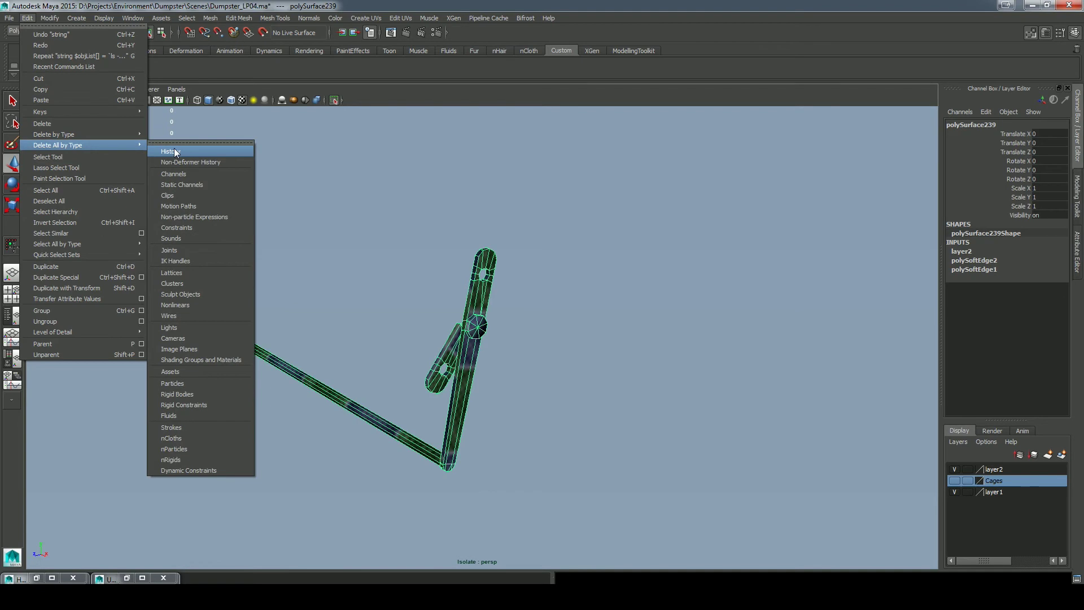
click(51, 144)
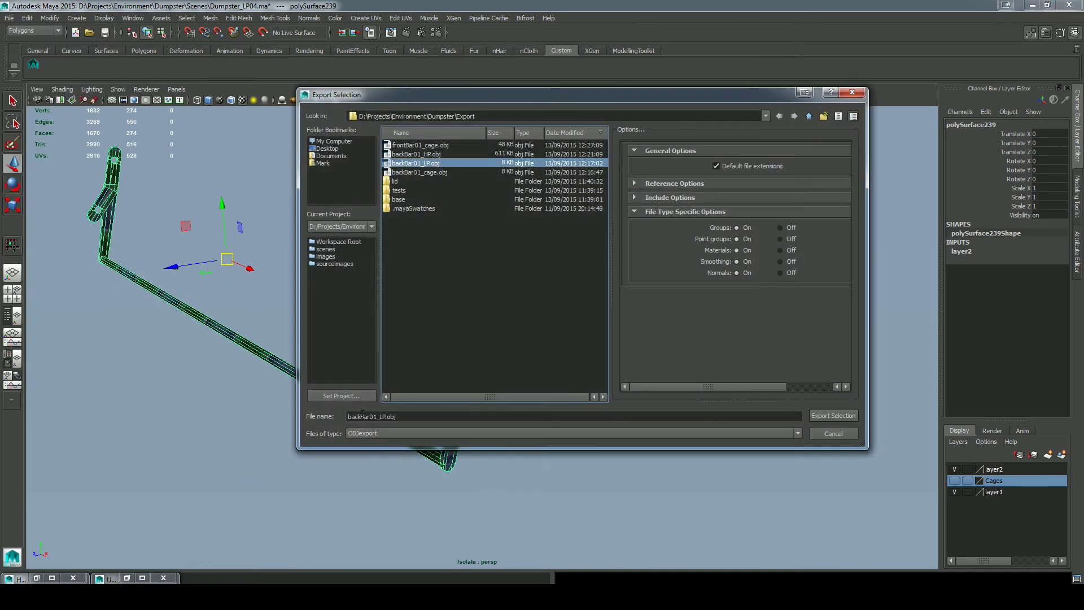
click(813, 416)
Insert supporting edge loops inside the upright bracket's hole, close to both rims, with Multi-Cut.
alt+drag(598, 451, 564, 435)
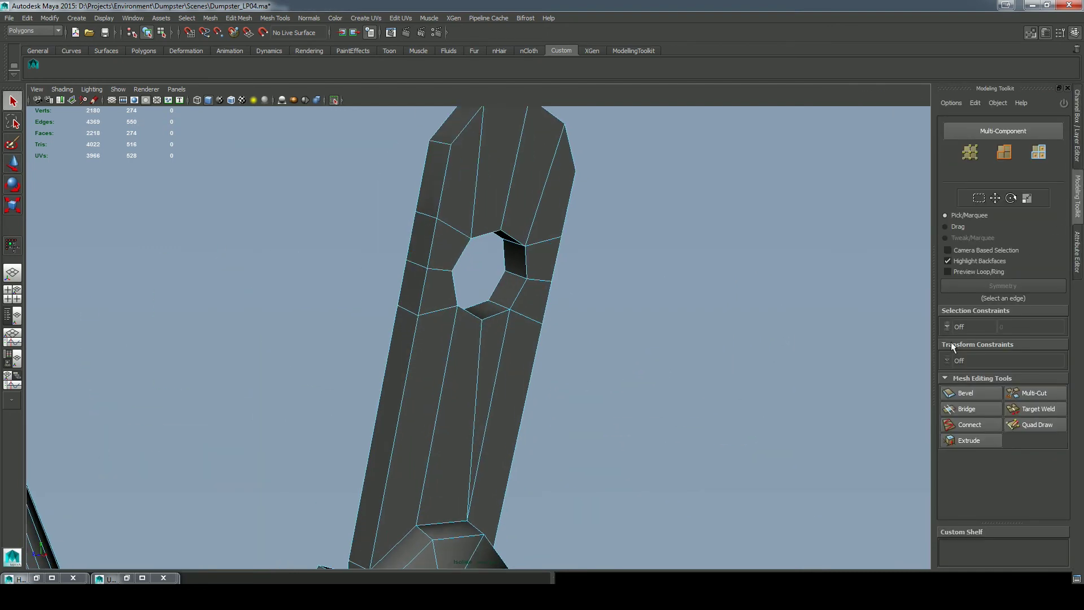
key(ctrl+shift+x)
scroll(565, 210, up, 3)
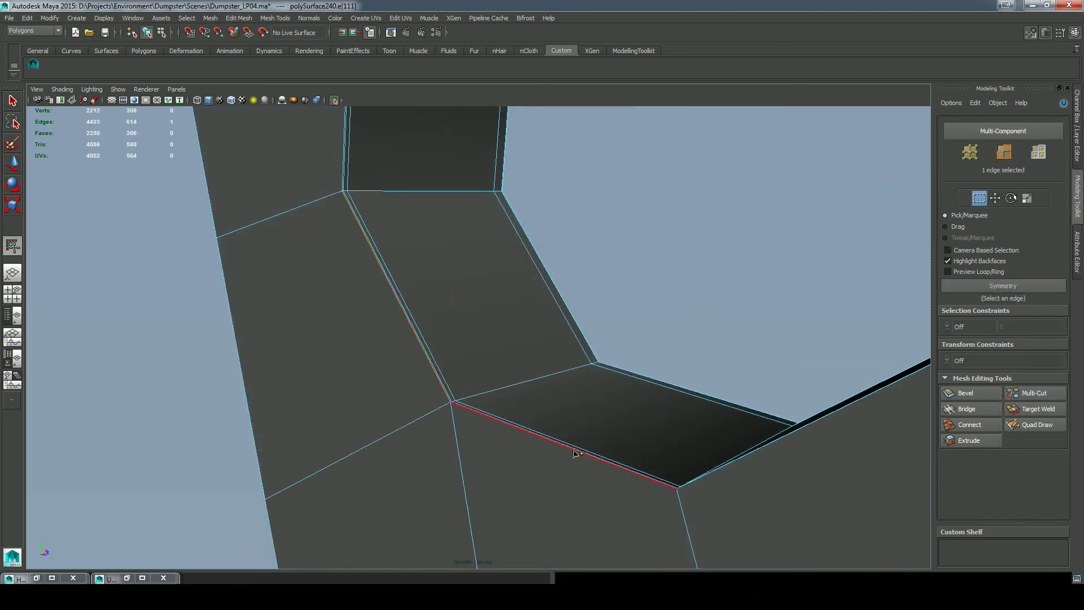
Select the edges around one rim of the upright bracket's hole and scale them slightly outward.
alt+drag(702, 555, 634, 324)
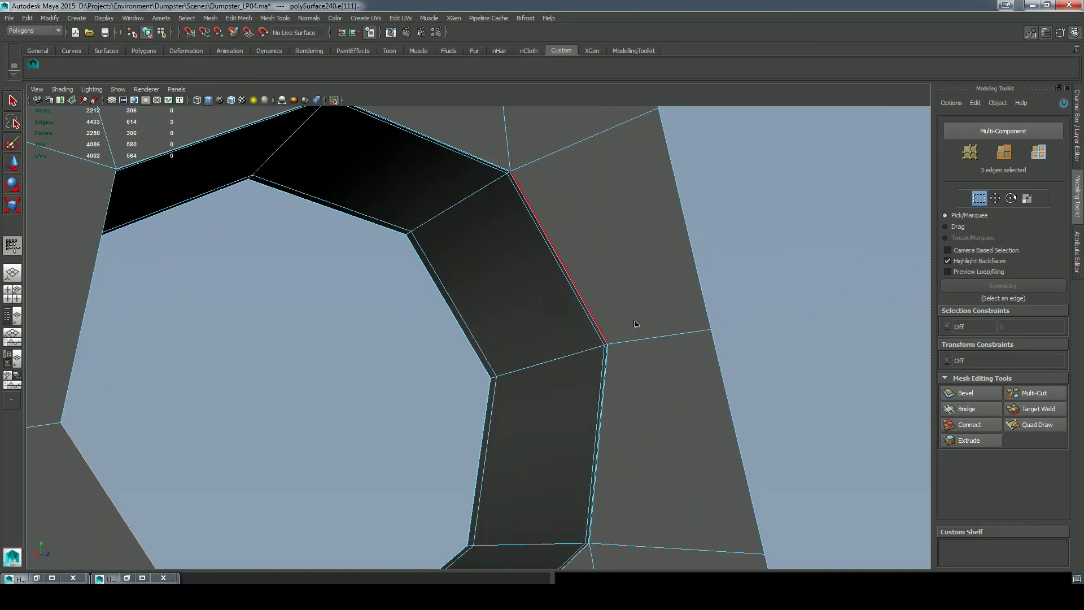
alt+right_drag(634, 324, 690, 268)
alt+middle_drag(689, 269, 637, 100)
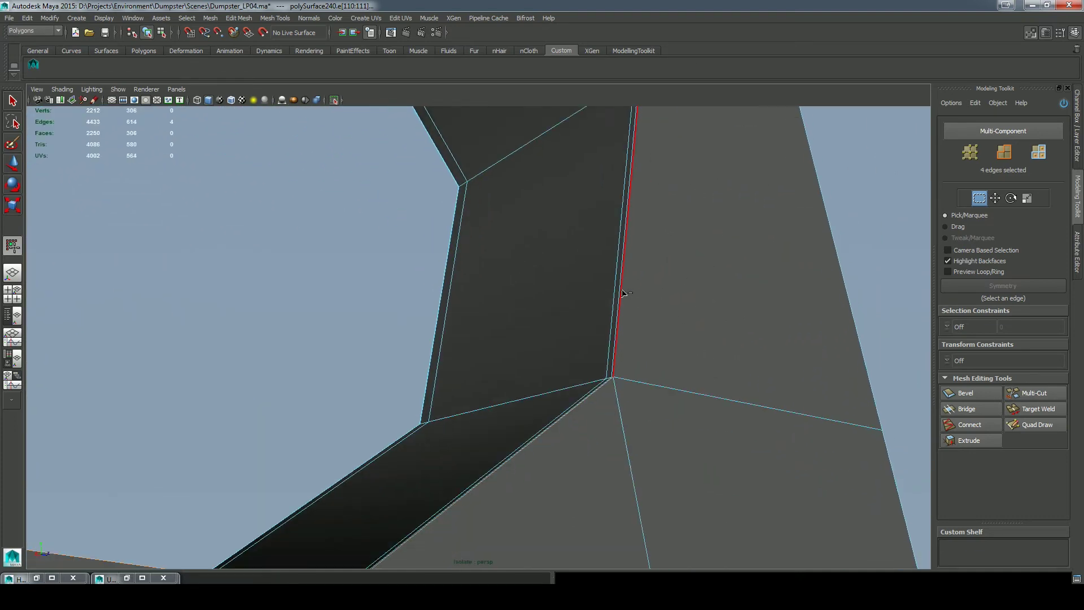
shift+click(621, 293)
alt+middle_drag(753, 273, 757, 457)
alt+drag(757, 457, 507, 281)
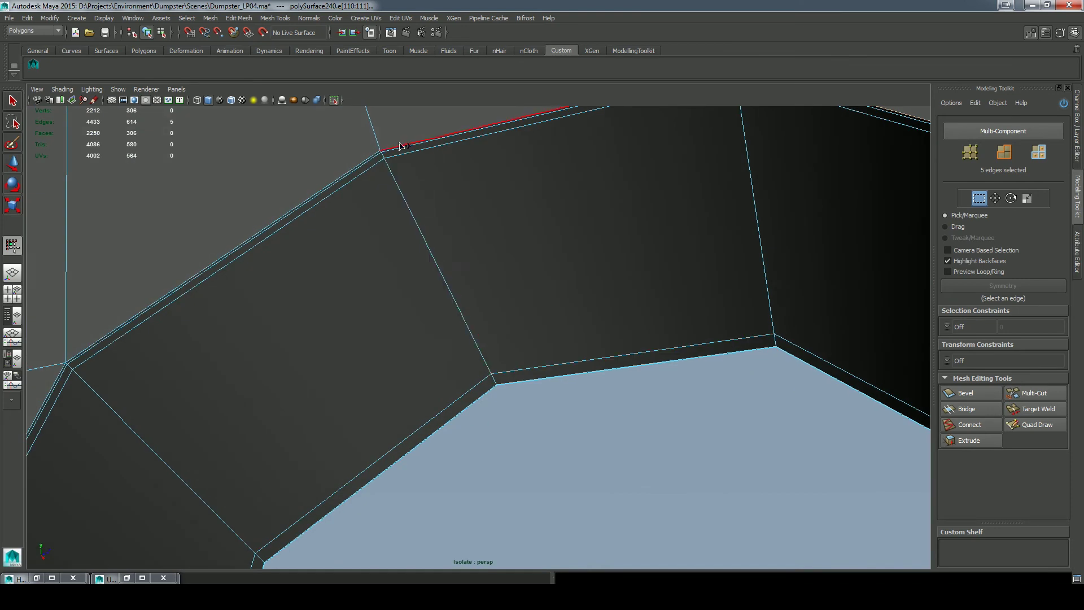
alt+right_drag(545, 375, 539, 443)
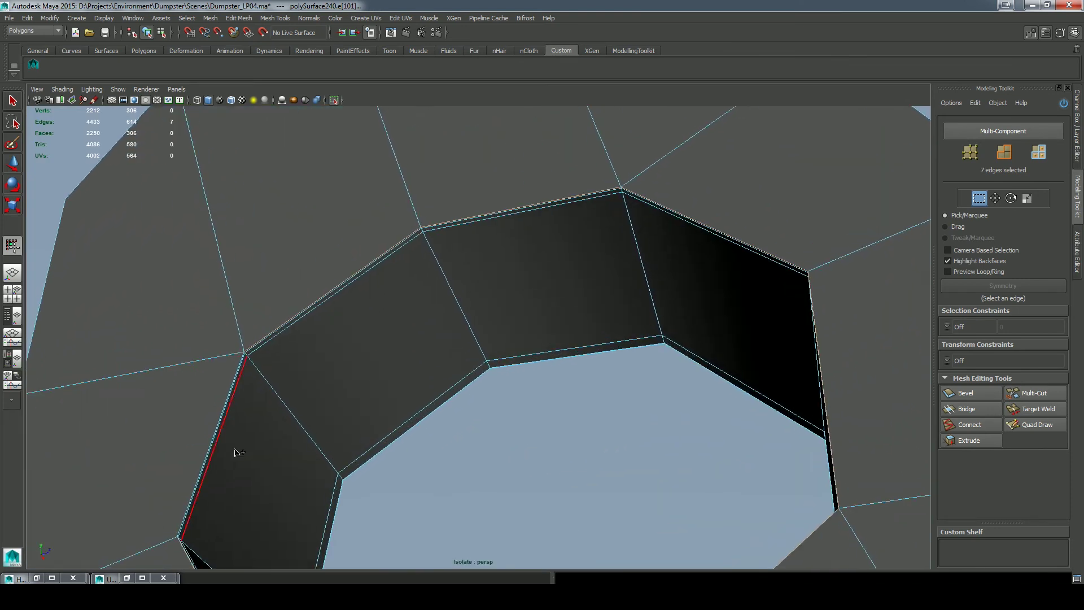
key(r)
drag(486, 409, 516, 404)
Preview the front bar smoothed and check the shape of the upright bracket's hole from several angles.
key(3)
scroll(631, 402, down, 5)
alt+drag(696, 356, 670, 439)
key(q)
scroll(792, 339, down, 3)
alt+drag(792, 339, 614, 273)
click(615, 273)
key(1)
Select the edges around the opposite rim of the upright bracket's hole and scale them slightly outward.
alt+drag(801, 316, 578, 248)
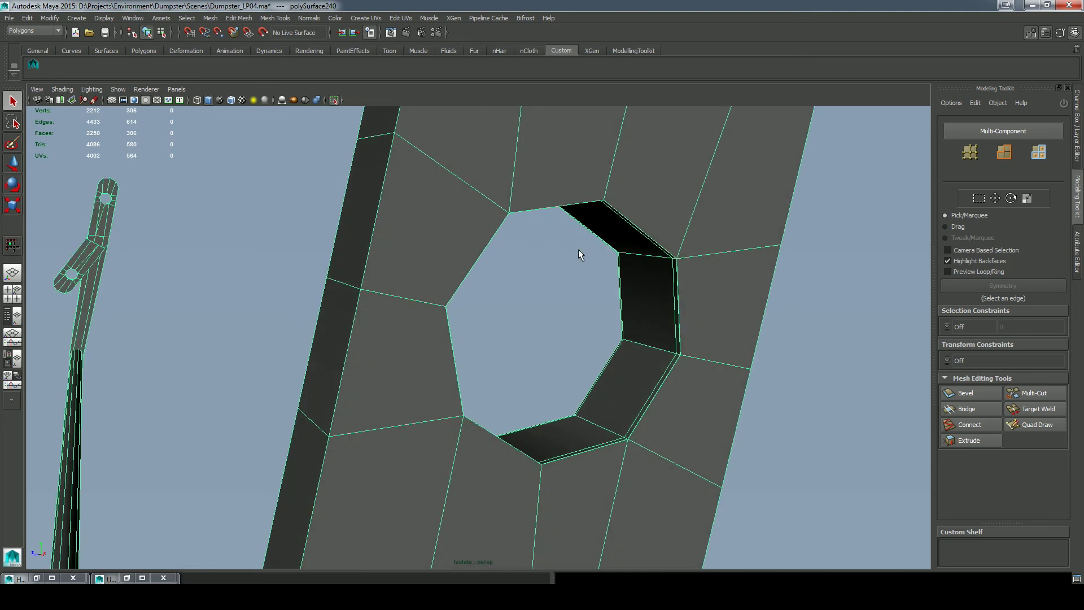
scroll(578, 249, up, 5)
alt+middle_drag(578, 249, 493, 363)
alt+drag(493, 363, 570, 355)
scroll(635, 270, up, 3)
alt+drag(635, 270, 755, 272)
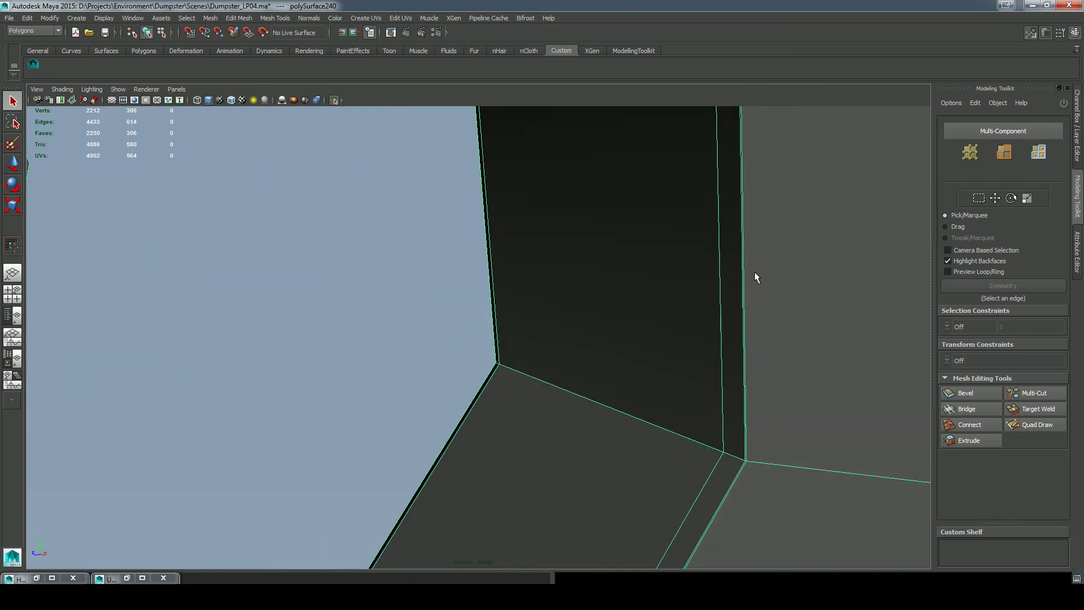
right_drag(747, 274, 748, 248)
double_click(745, 265)
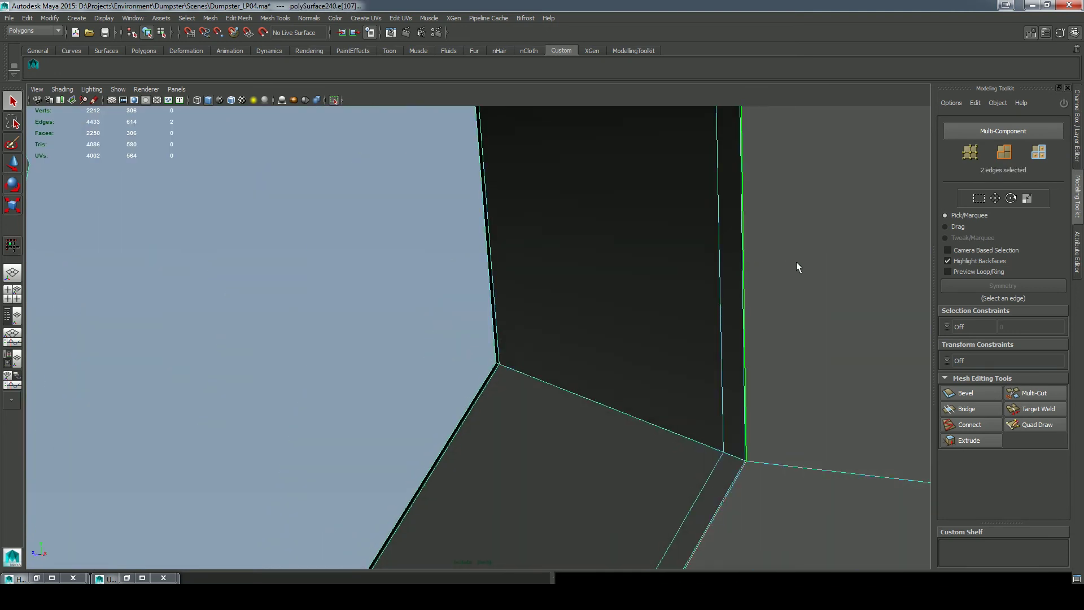
alt+drag(796, 262, 802, 214)
alt+middle_drag(802, 215, 794, 182)
alt+drag(794, 183, 393, 269)
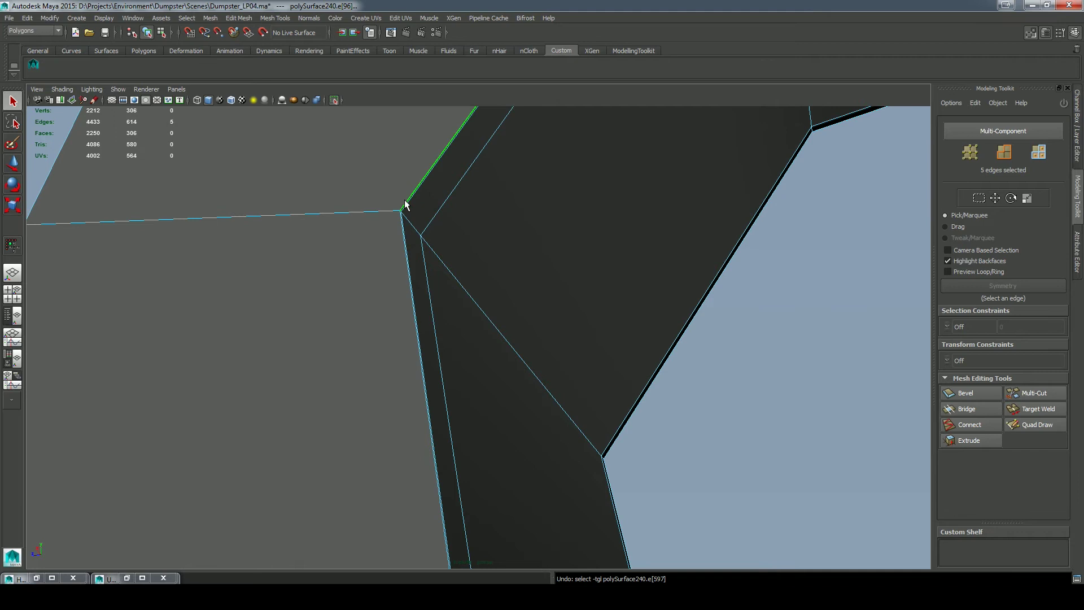
alt+drag(405, 237, 769, 333)
key(r)
drag(480, 337, 516, 324)
key(q)
right_drag(596, 266, 638, 252)
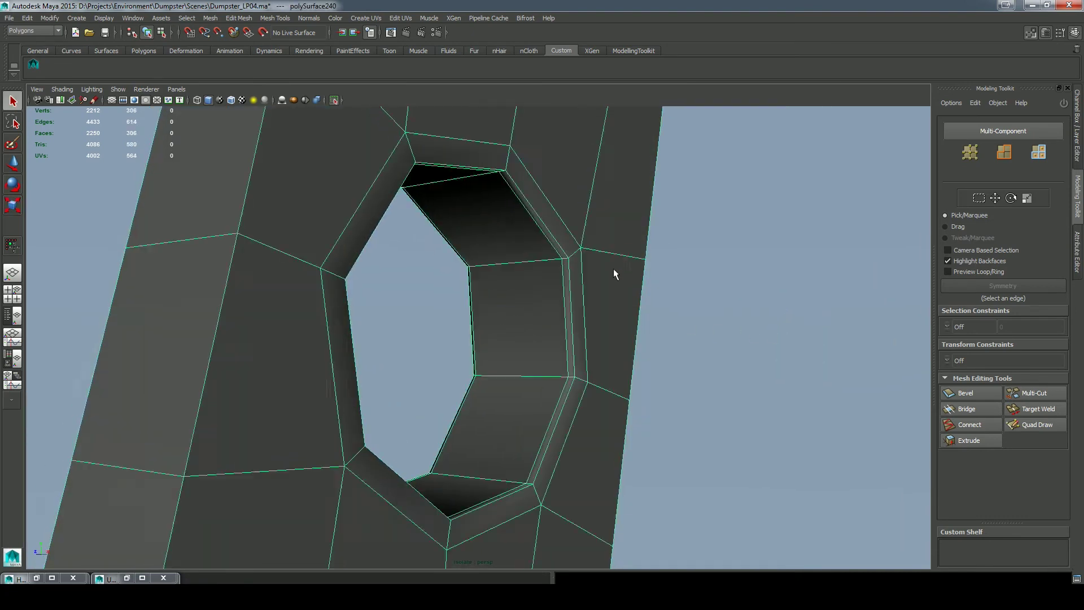
Preview the bar smoothed again and inspect both rims of the upright bracket's hole.
key(3)
click(803, 377)
alt+drag(803, 377, 573, 271)
alt+right_drag(573, 271, 441, 260)
alt+drag(440, 260, 527, 247)
alt+right_drag(527, 246, 465, 371)
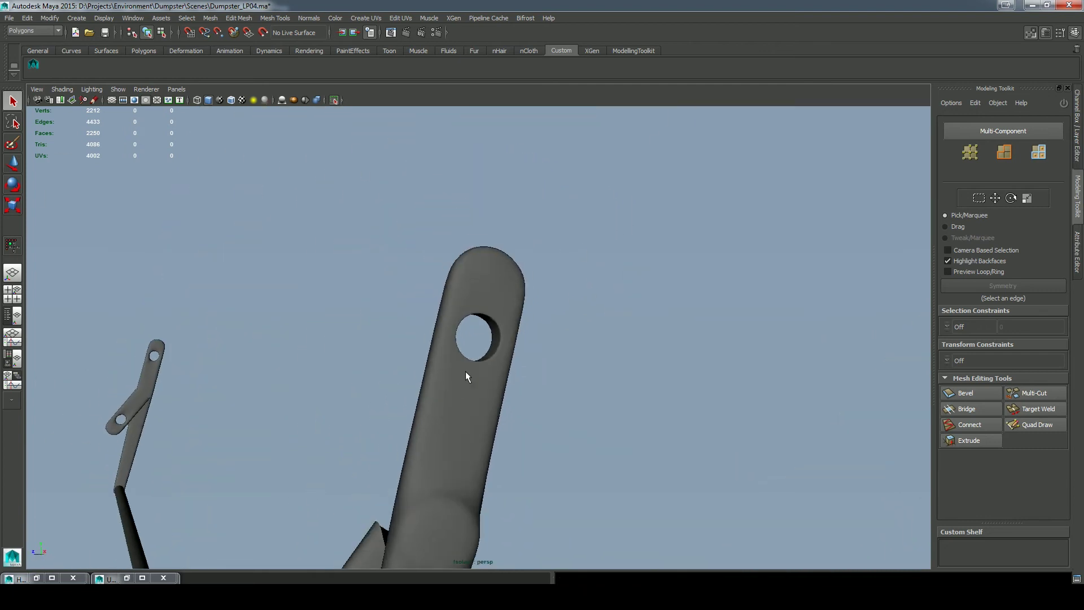
click(466, 371)
key(1)
Delete the bracket pieces at the far end of the front bar, keeping the long crossbar.
alt+right_drag(557, 367, 395, 366)
alt+middle_drag(395, 365, 607, 232)
alt+right_drag(608, 232, 415, 378)
alt+drag(415, 378, 374, 324)
click(139, 256)
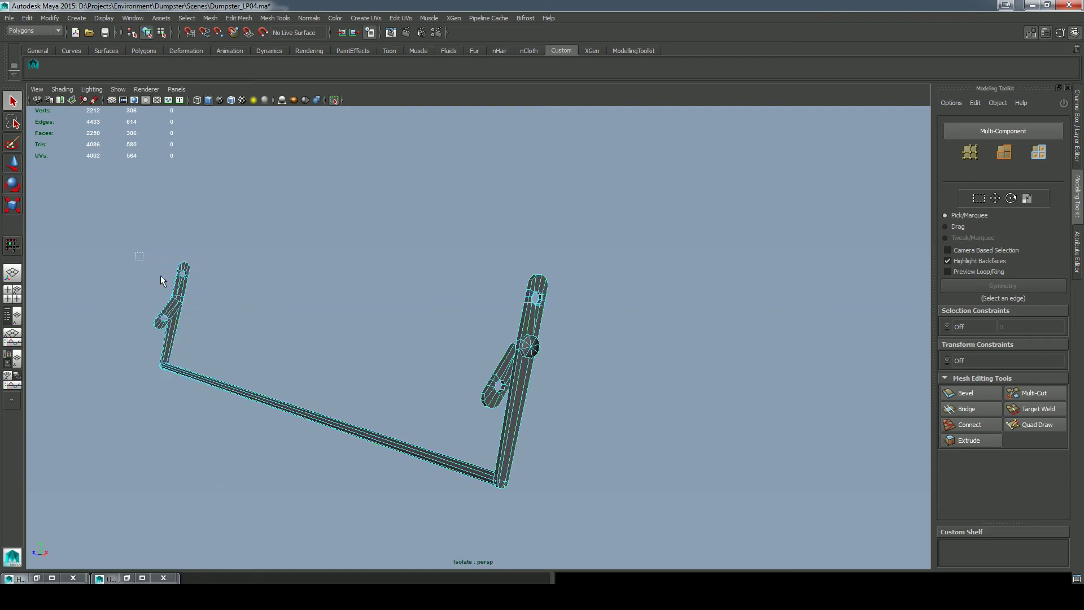
mouse_move(292, 344)
alt+mouse_down()
mouse_move(341, 337)
mouse_move(312, 353)
alt+mouse_up()
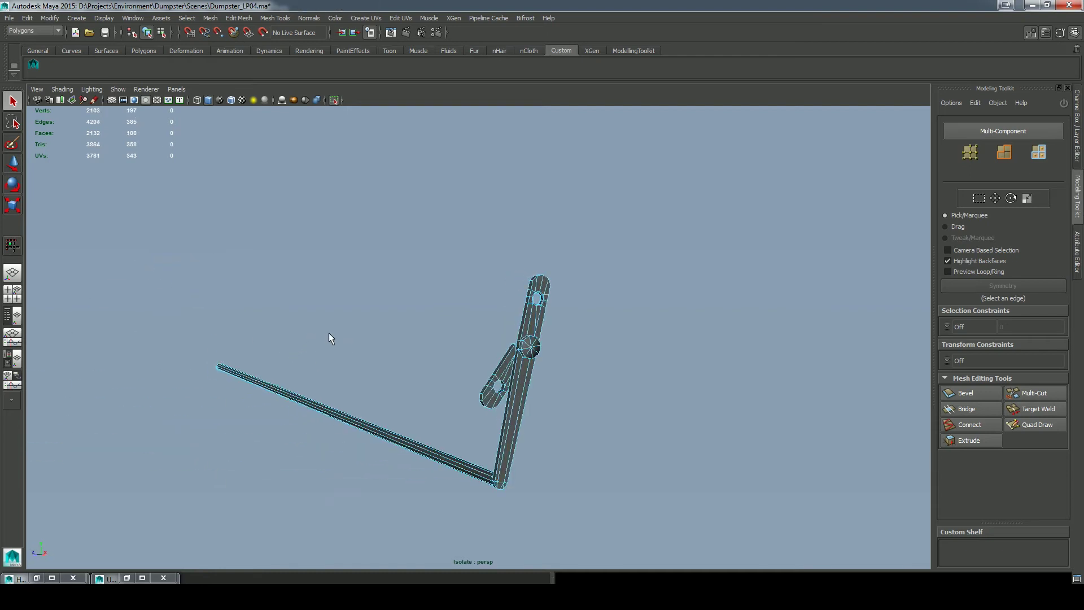
Insert supporting edge loops along the outer borders of the remaining upright bracket with Multi-Cut.
right_drag(528, 317, 530, 291)
alt+drag(587, 285, 581, 246)
drag(579, 245, 502, 313)
alt+right_drag(502, 312, 725, 361)
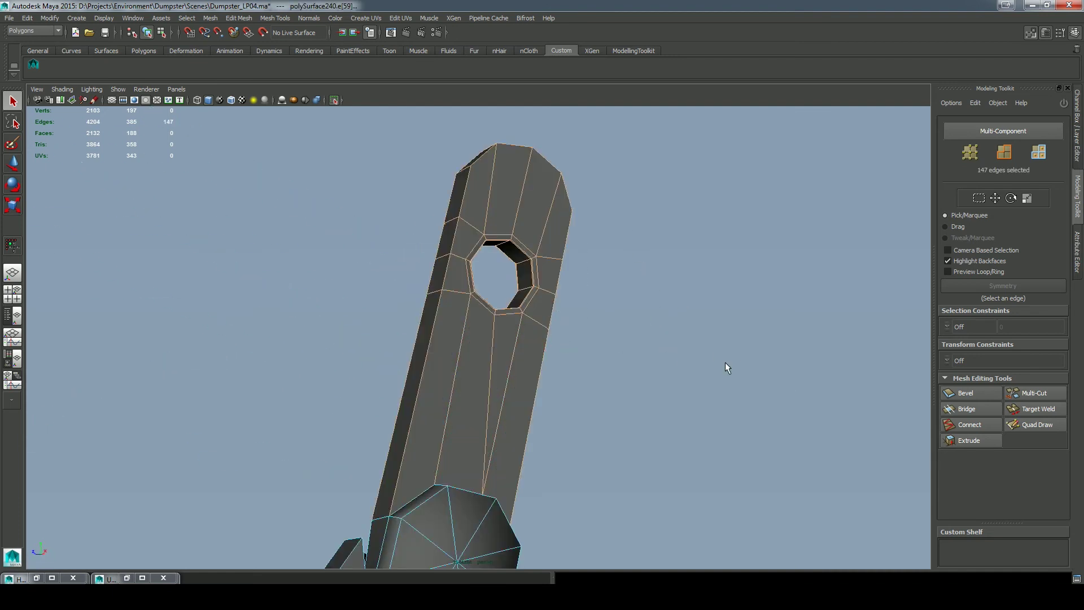
click(1020, 395)
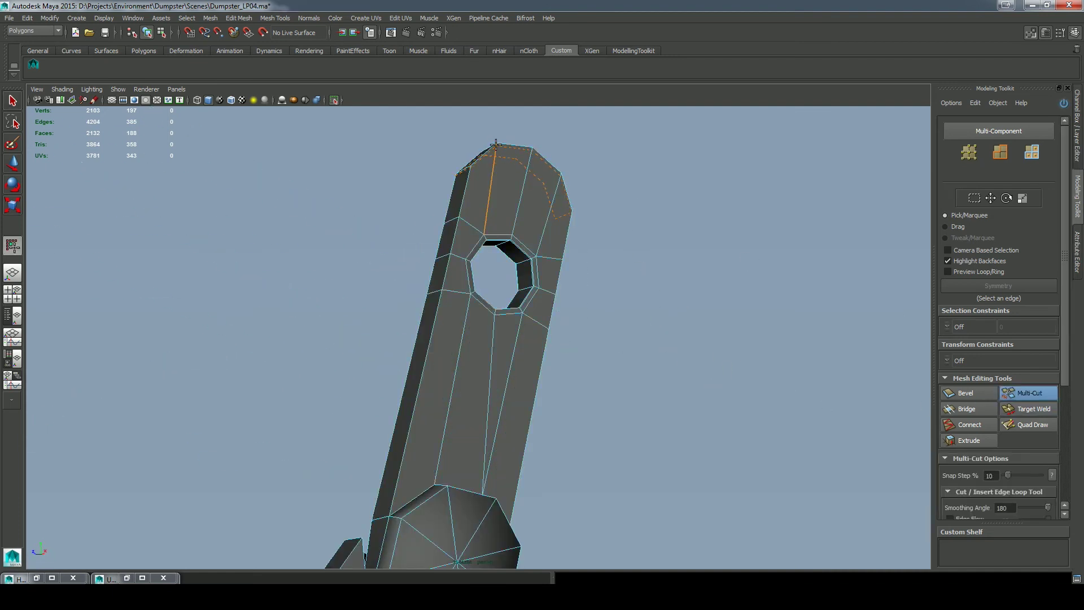
alt+drag(619, 249, 494, 211)
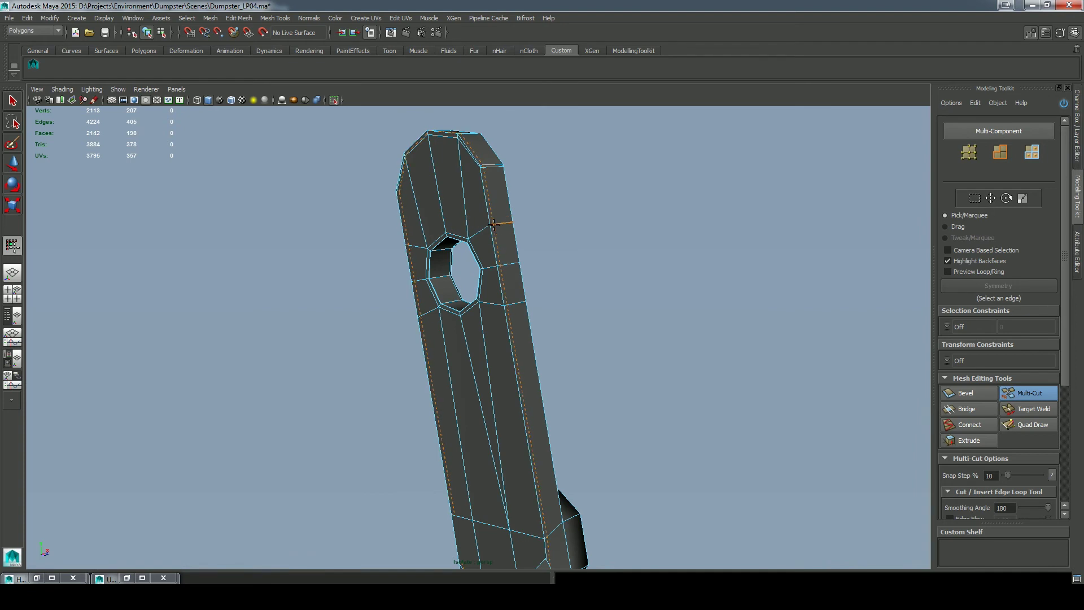
Preview the upright bracket smoothed and inspect how its outer borders hold their shape.
key(3)
alt+drag(712, 337, 565, 338)
key(q)
right_drag(499, 320, 577, 299)
click(742, 340)
alt+right_drag(743, 341, 678, 350)
alt+drag(677, 350, 589, 330)
alt+middle_drag(590, 330, 657, 175)
alt+drag(658, 175, 599, 237)
click(516, 305)
key(1)
Insert supporting edge loops around the round boss on the upright bracket and preview it smoothed.
scroll(600, 338, up, 3)
shift+right_drag(512, 321, 503, 305)
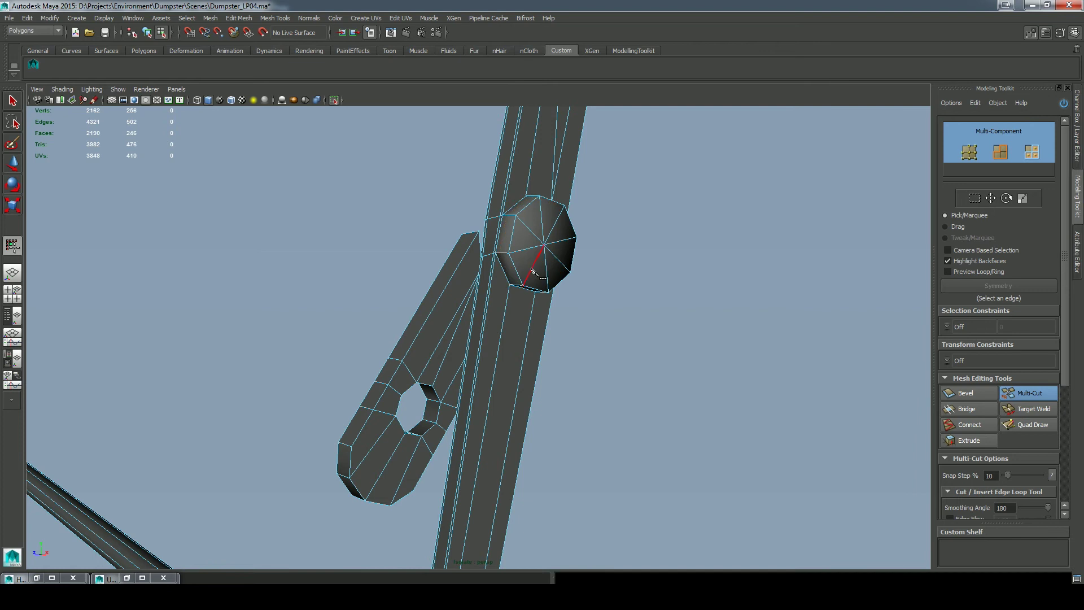
scroll(579, 406, up, 2)
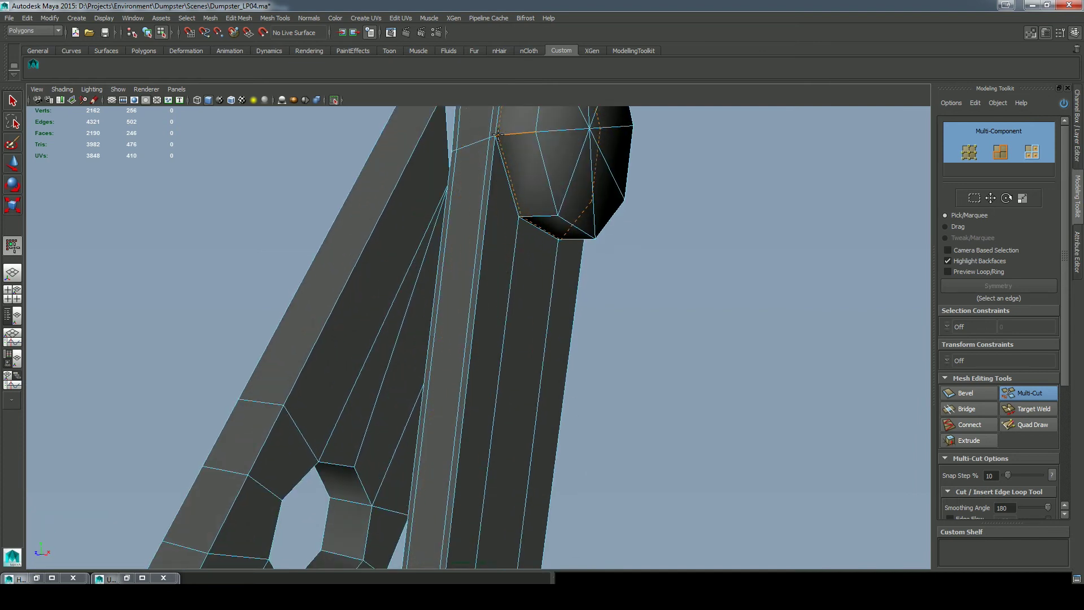
ctrl+click(536, 133)
key(3)
alt+right_drag(710, 326, 650, 311)
alt+drag(650, 311, 655, 226)
key(q)
key(1)
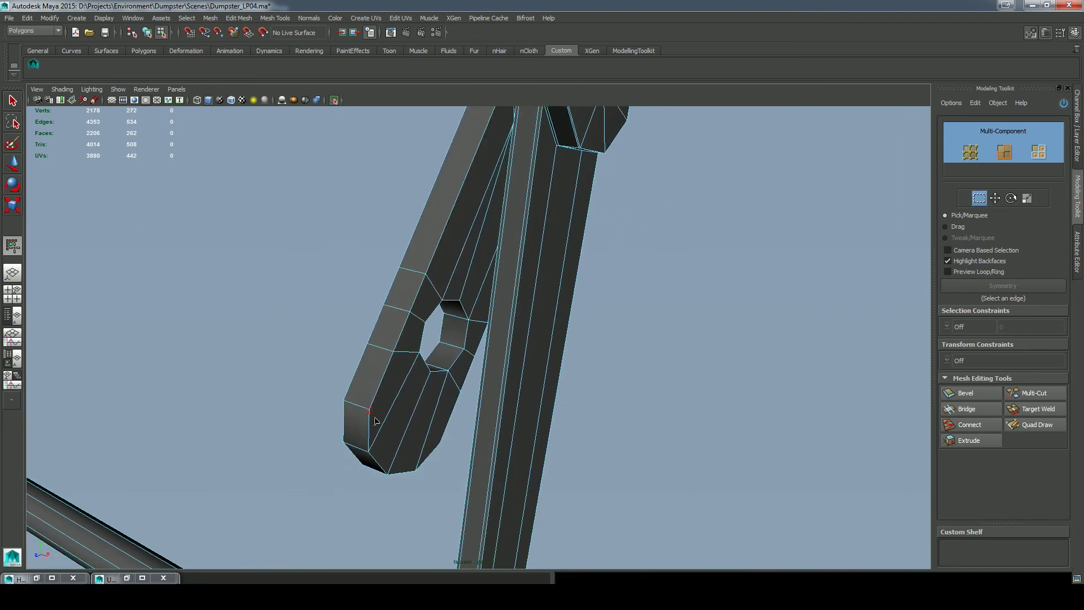
Insert supporting edge loops along the angled bracket's outer borders and inside its hole with Multi-Cut.
click(1044, 392)
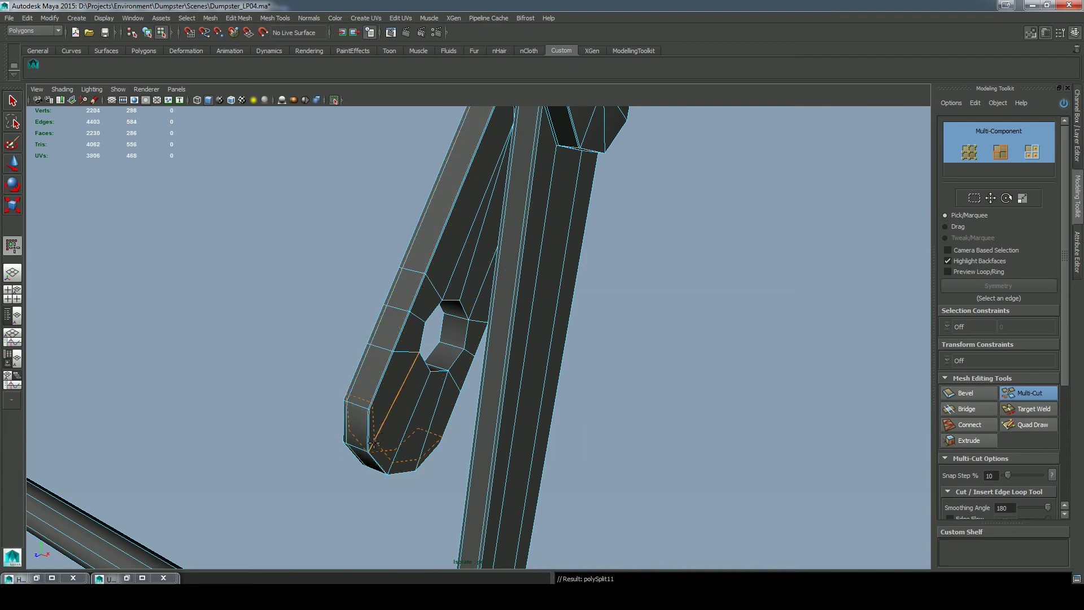
key(3)
key(1)
alt+drag(415, 429, 373, 458)
alt+right_drag(373, 457, 438, 437)
click(435, 413)
alt+drag(451, 453, 348, 398)
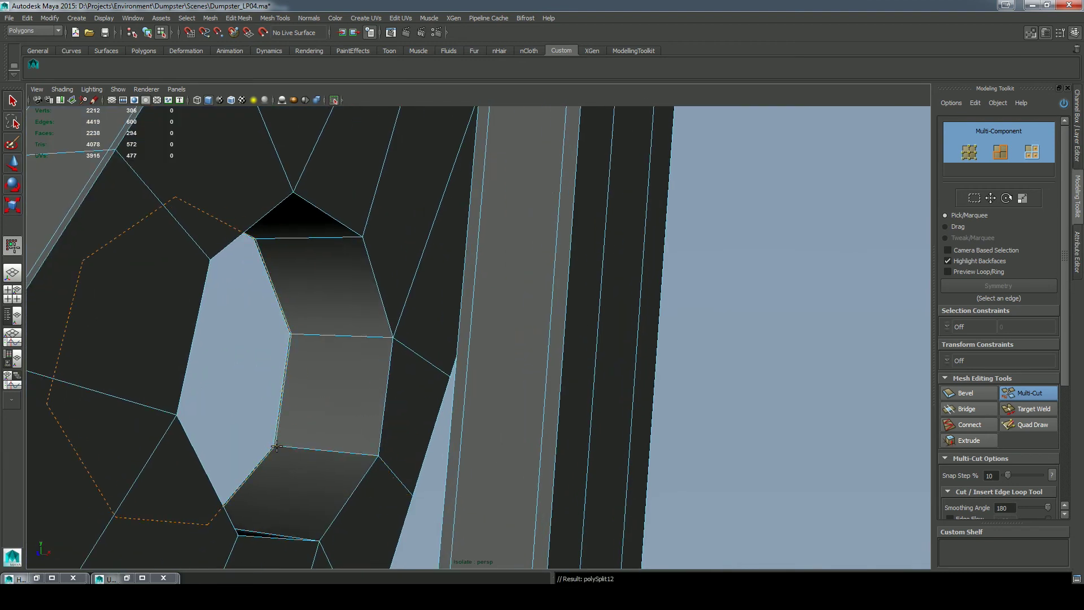
key(q)
Select the edges around one rim of the angled bracket's hole.
right_drag(394, 341, 395, 367)
click(366, 406)
key(f)
alt+right_drag(365, 406, 271, 254)
alt+drag(271, 254, 462, 222)
scroll(509, 389, up, 2)
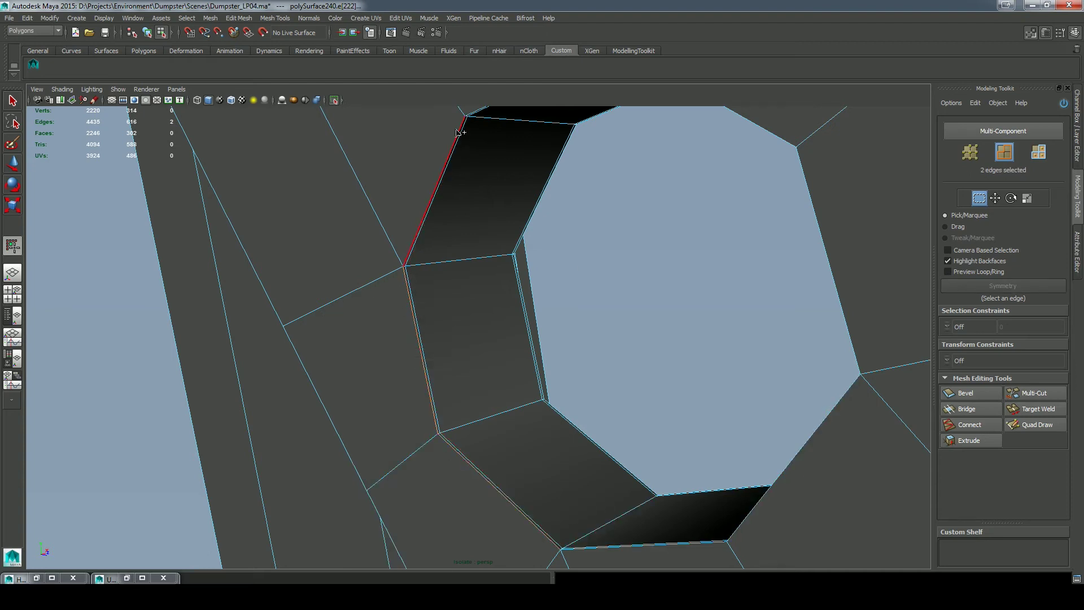
alt+drag(786, 210, 847, 147)
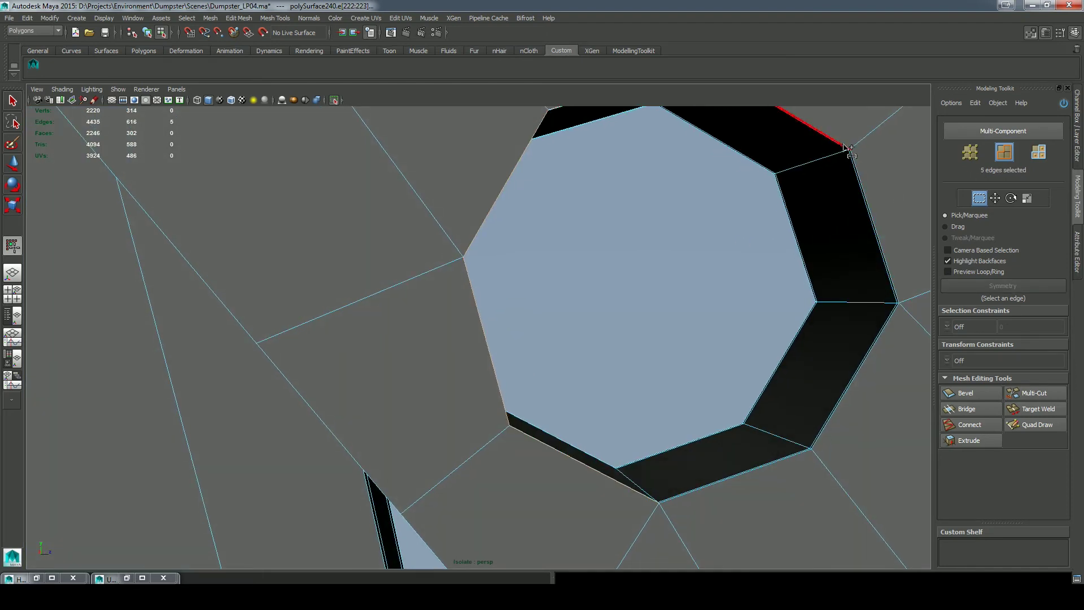
alt+drag(906, 125, 649, 359)
key(r)
drag(561, 385, 588, 379)
key(ctrl+z)
Remove the extra inner edge from the selection and scale the angled bracket's hole rim slightly outward.
alt+drag(668, 196, 669, 353)
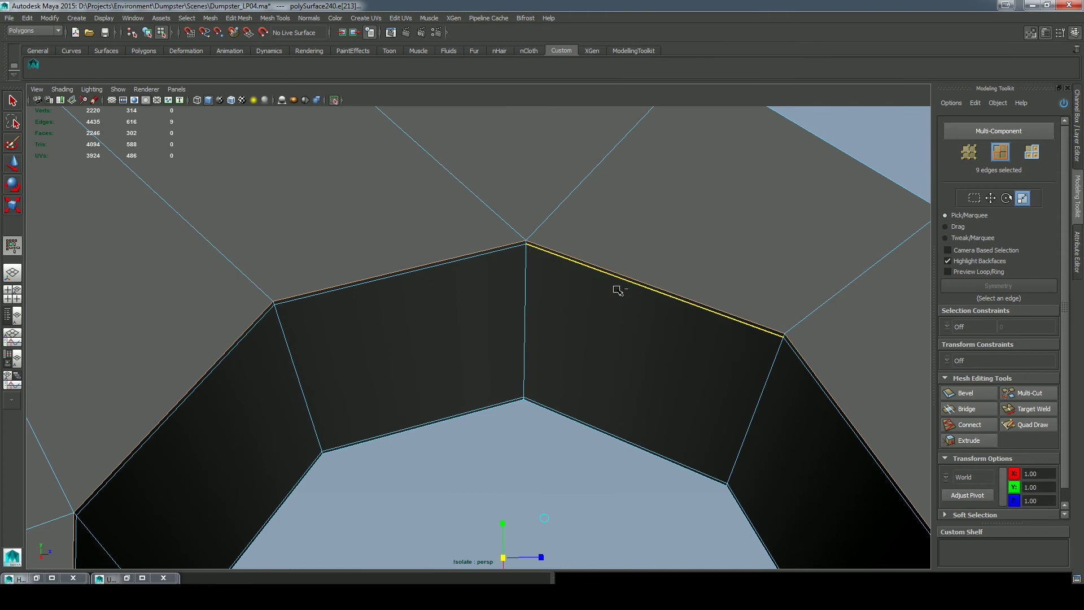
key(q)
alt+right_drag(702, 416, 462, 408)
key(r)
drag(488, 420, 508, 418)
key(q)
Select the edges around the opposite rim of the angled bracket's hole and scale them slightly outward.
alt+drag(728, 407, 546, 424)
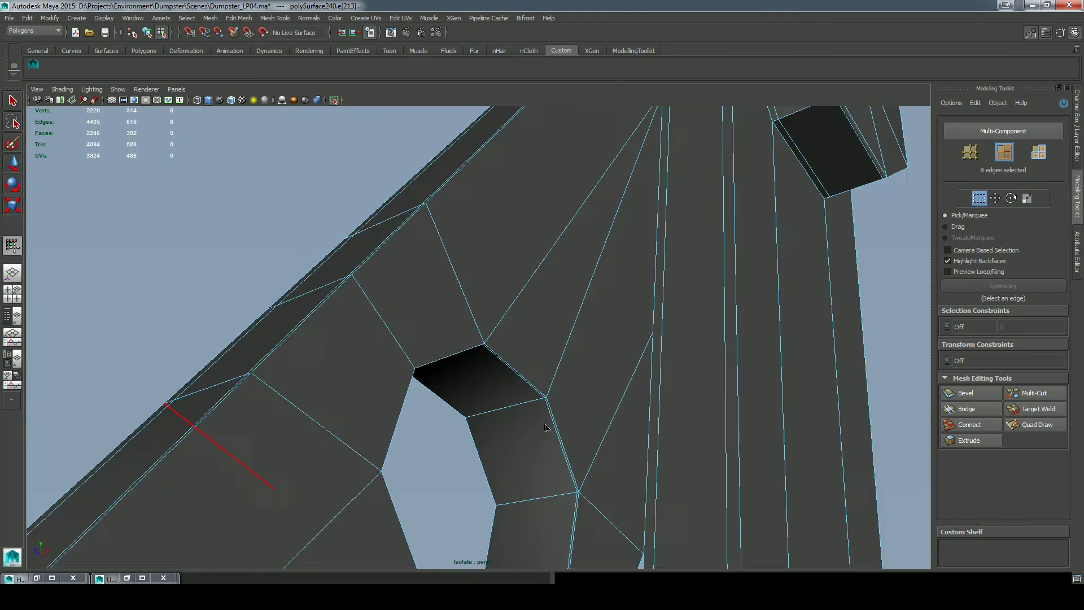
alt+right_drag(546, 427, 689, 557)
click(459, 371)
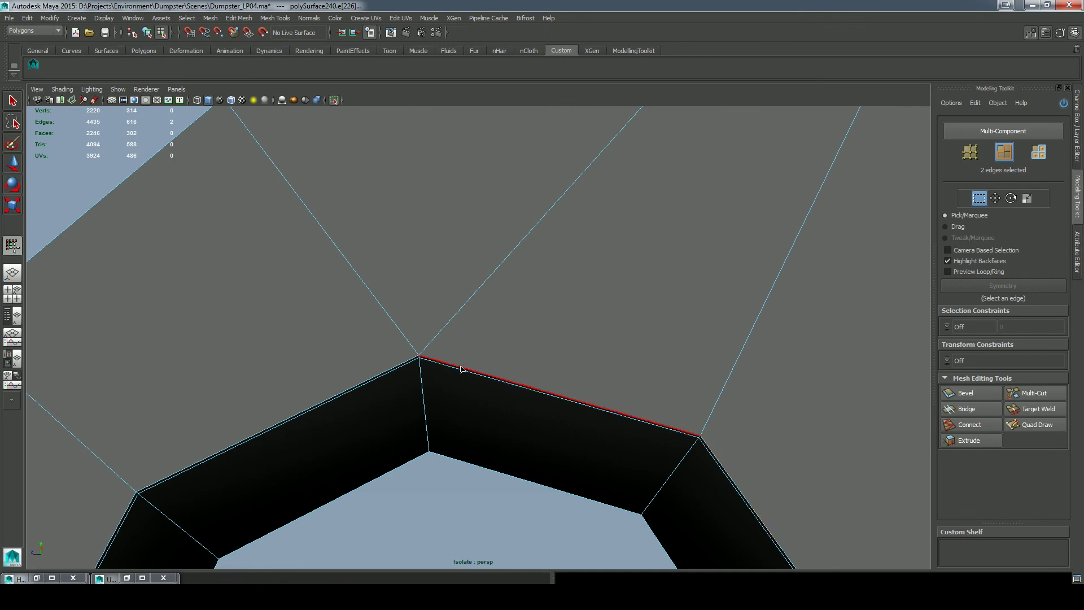
alt+drag(376, 377, 362, 421)
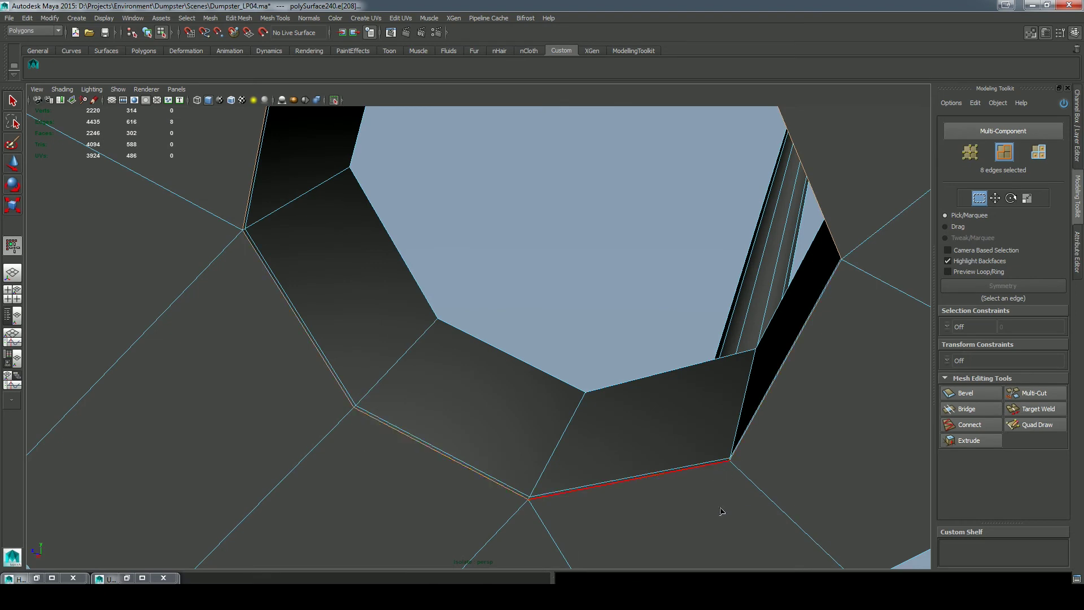
alt+drag(720, 511, 811, 317)
alt+right_drag(811, 317, 757, 263)
key(r)
alt+middle_drag(757, 264, 737, 394)
drag(530, 366, 555, 362)
key(q)
scroll(555, 362, down, 3)
Insert two supporting edge loops inside the angled bracket's hole, one near each rim, and preview the mesh smoothed.
right_drag(637, 330, 662, 320)
click(1026, 398)
alt+drag(508, 362, 542, 365)
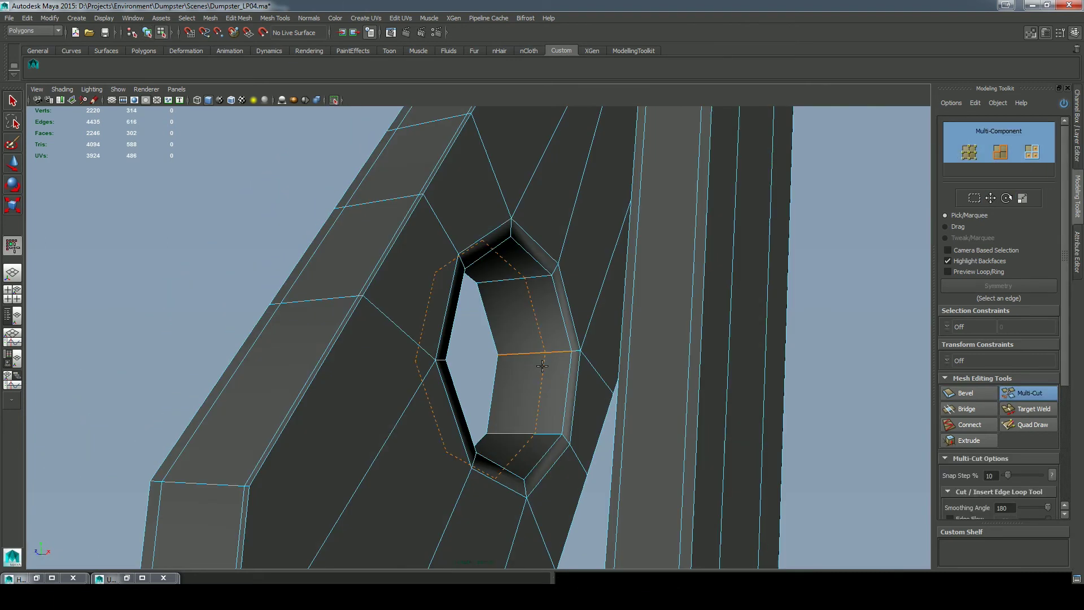
ctrl+click(569, 352)
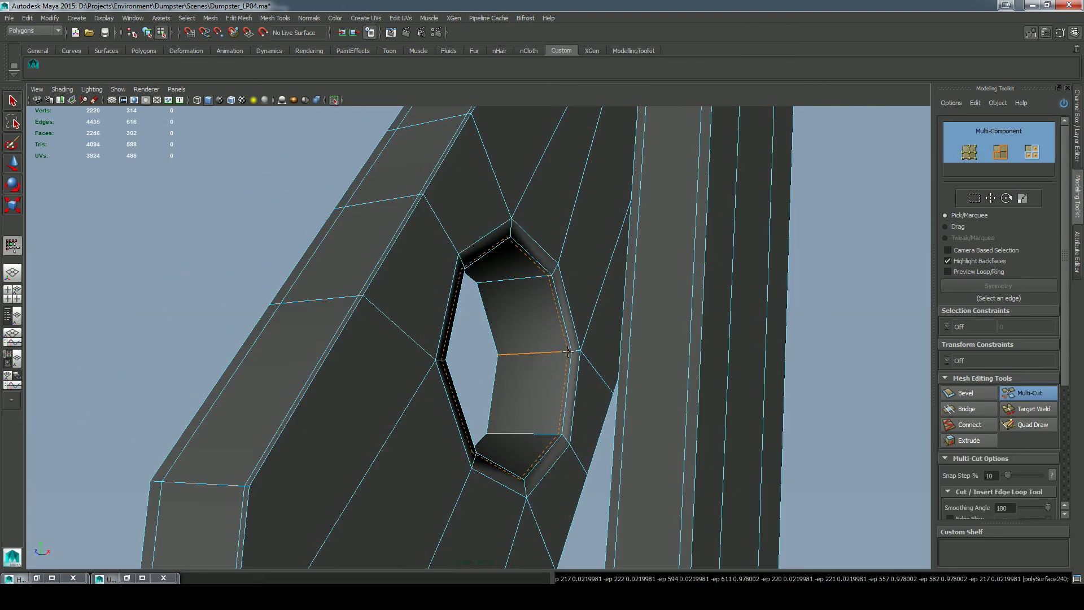
ctrl+click(502, 352)
key(q)
alt+right_drag(511, 366, 482, 317)
key(3)
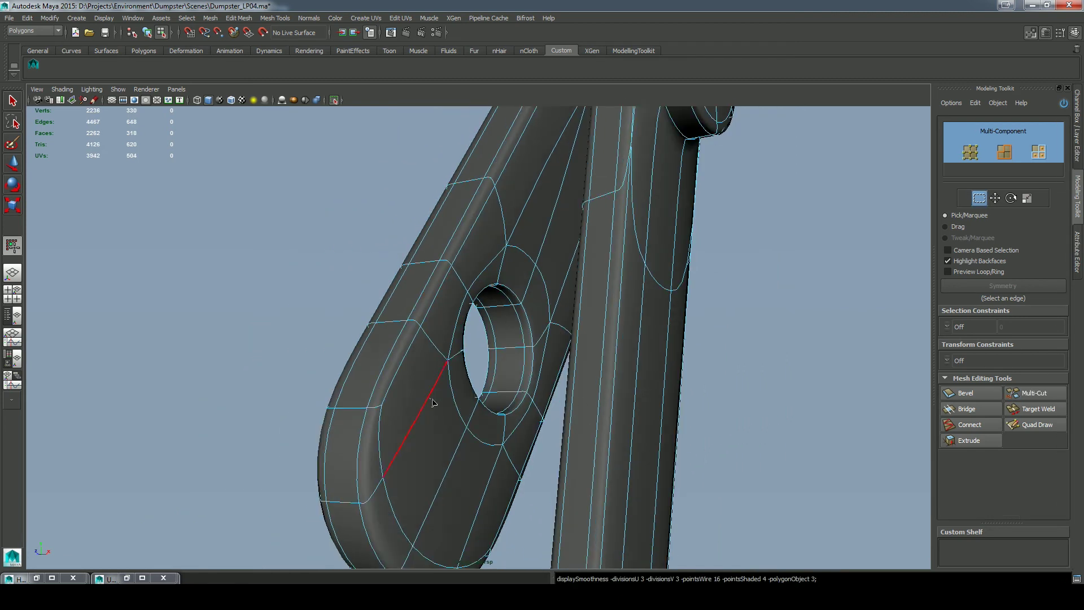
Insert a supporting edge loop around the horizontal bar beside the upright bracket and preview the mesh smoothed.
right_drag(432, 402, 480, 362)
click(478, 355)
alt+drag(523, 329, 791, 401)
alt+right_drag(790, 401, 685, 302)
alt+drag(686, 304, 825, 375)
click(276, 331)
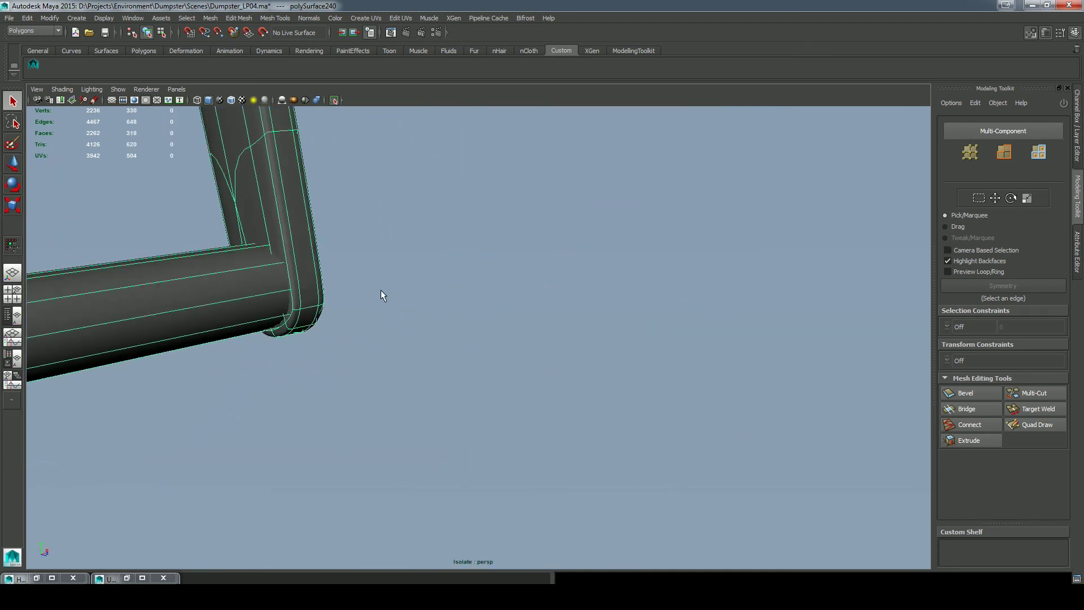
click(1037, 394)
key(1)
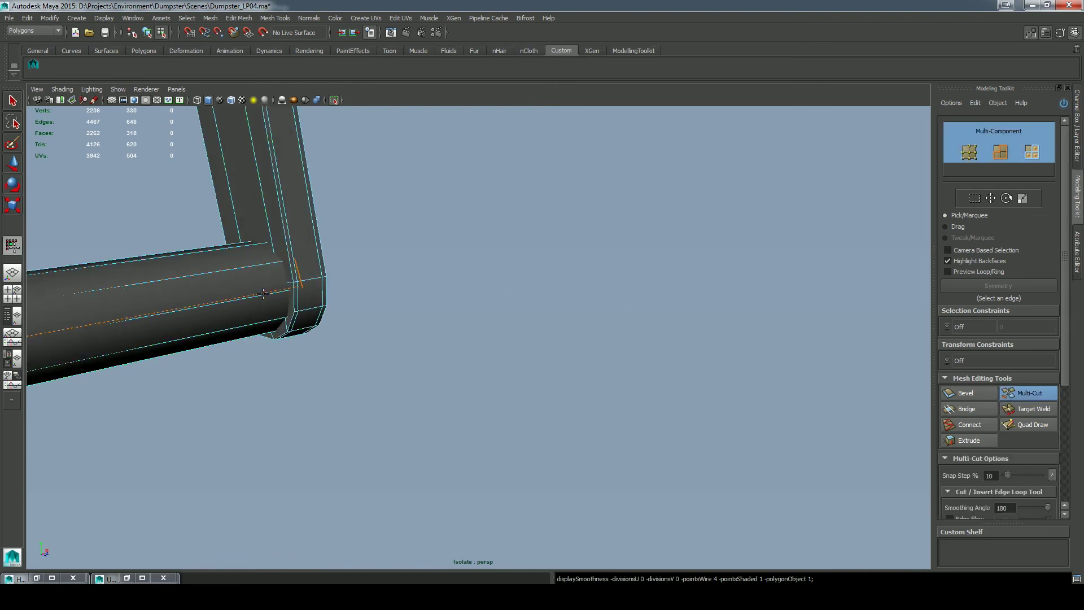
alt+drag(460, 313, 717, 339)
ctrl+click(661, 312)
key(3)
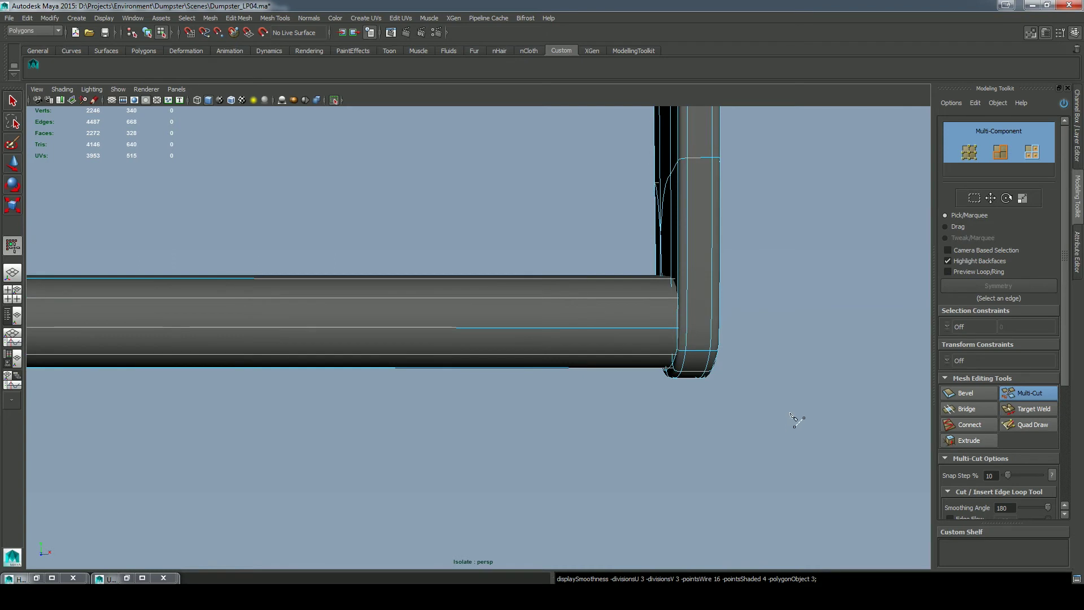
Select the faces at the horizontal bar's free end, keep the rest out of the selection, and delete them.
scroll(832, 384, down, 3)
alt+drag(608, 455, 653, 455)
click(1028, 391)
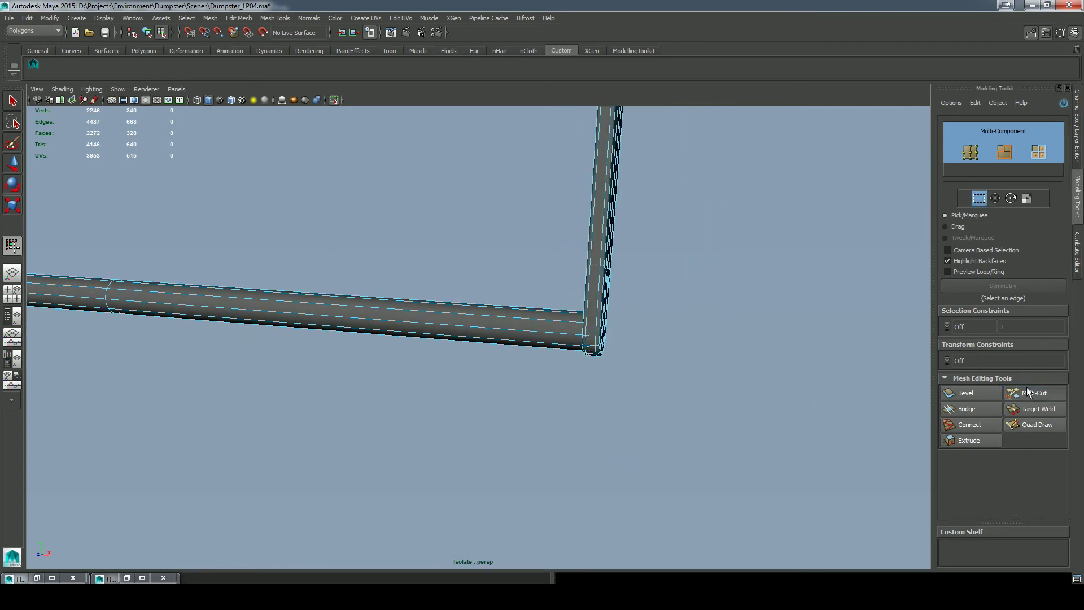
click(1064, 103)
scroll(297, 179, down, 5)
alt+middle_drag(378, 272, 779, 300)
scroll(779, 300, down, 2)
alt+drag(350, 317, 314, 333)
right_drag(311, 337, 309, 362)
drag(242, 315, 268, 343)
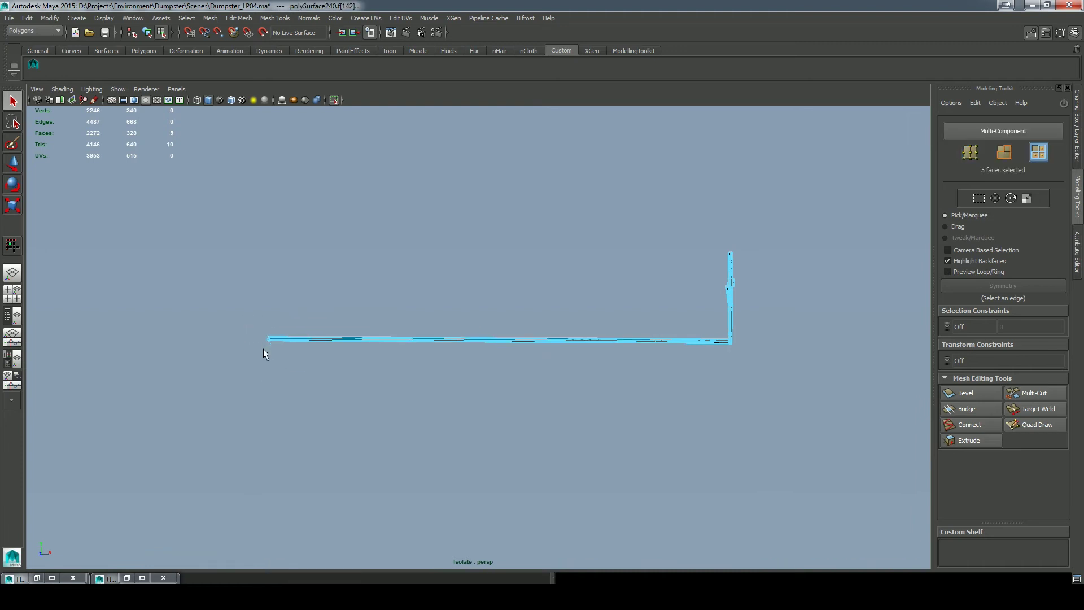
key(f)
alt+drag(559, 333, 528, 198)
ctrl+drag(600, 508, 788, 174)
key(Delete)
Inspect the faces at the ends of the horizontal bar and select the whole bar-and-bracket mesh.
alt+right_drag(782, 346, 304, 262)
alt+right_drag(774, 459, 506, 376)
key(f)
right_drag(874, 304, 874, 329)
alt+middle_drag(798, 344, 686, 305)
double_click(689, 376)
ctrl+drag(691, 432, 332, 208)
right_drag(478, 344, 530, 311)
click(571, 358)
alt+drag(571, 358, 525, 379)
click(476, 357)
alt+right_drag(515, 313, 572, 346)
alt+middle_drag(572, 346, 653, 319)
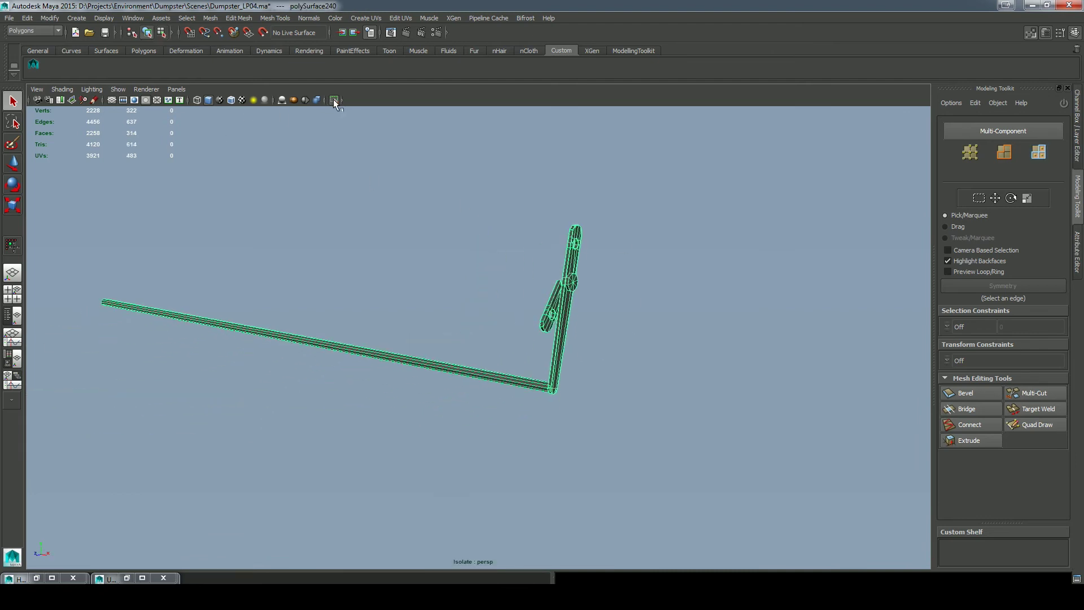
Leave the isolated view and separate the front bar mesh into its individual pieces.
click(334, 101)
click(215, 20)
click(227, 82)
Isolate the separated pieces and combine the bracket parts into one mesh apart from the horizontal bar.
click(556, 343)
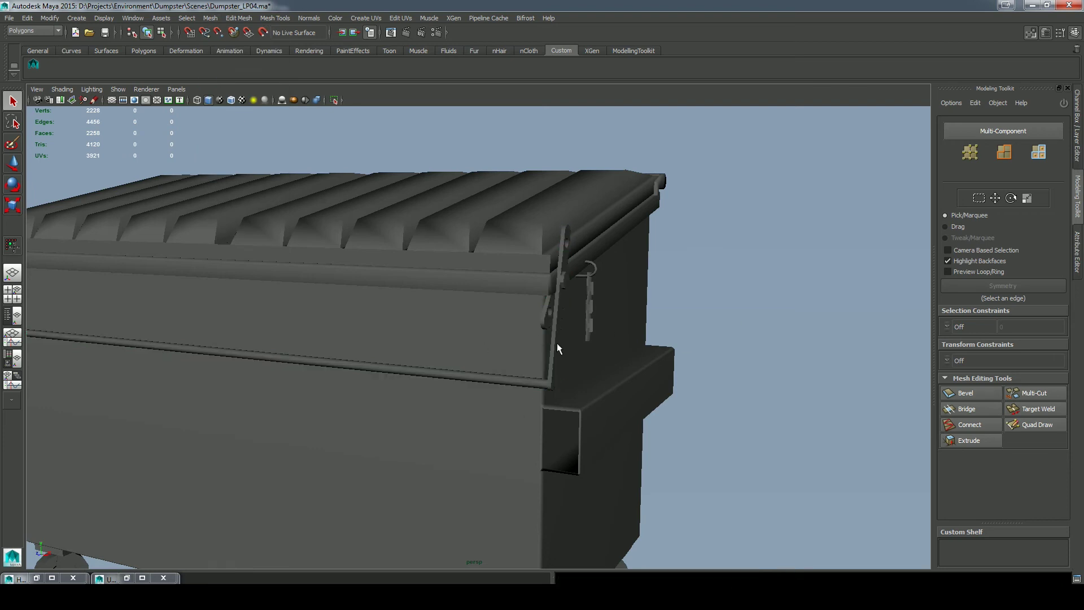
shift+click(529, 378)
click(335, 100)
click(596, 337)
drag(641, 305, 525, 210)
click(209, 18)
click(213, 42)
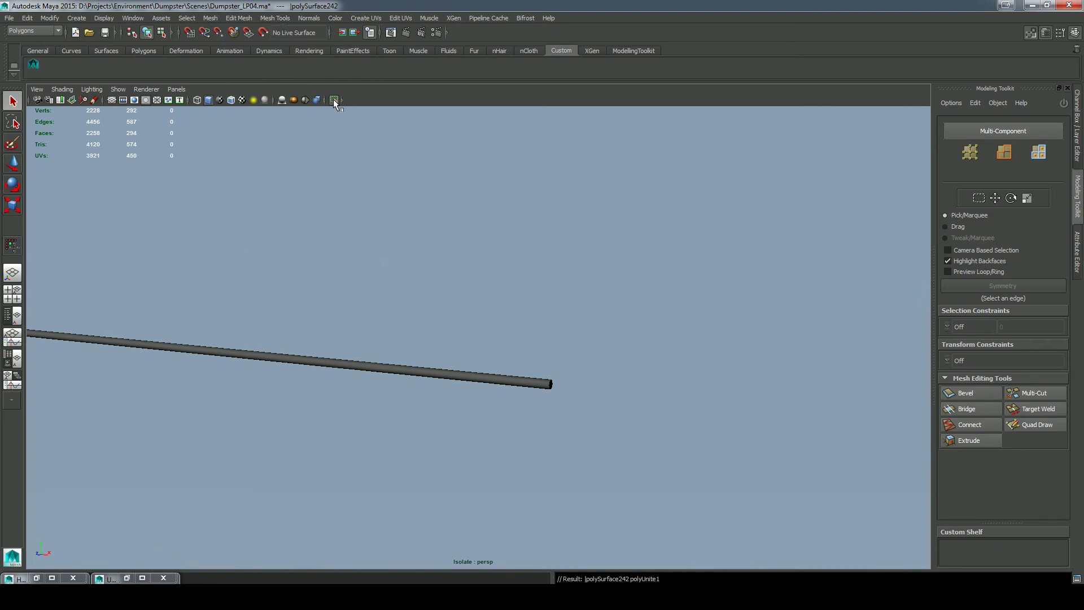
click(334, 100)
click(334, 100)
Center the pivots of the horizontal bar and the combined bracket mesh.
key(w)
scroll(506, 271, down, 3)
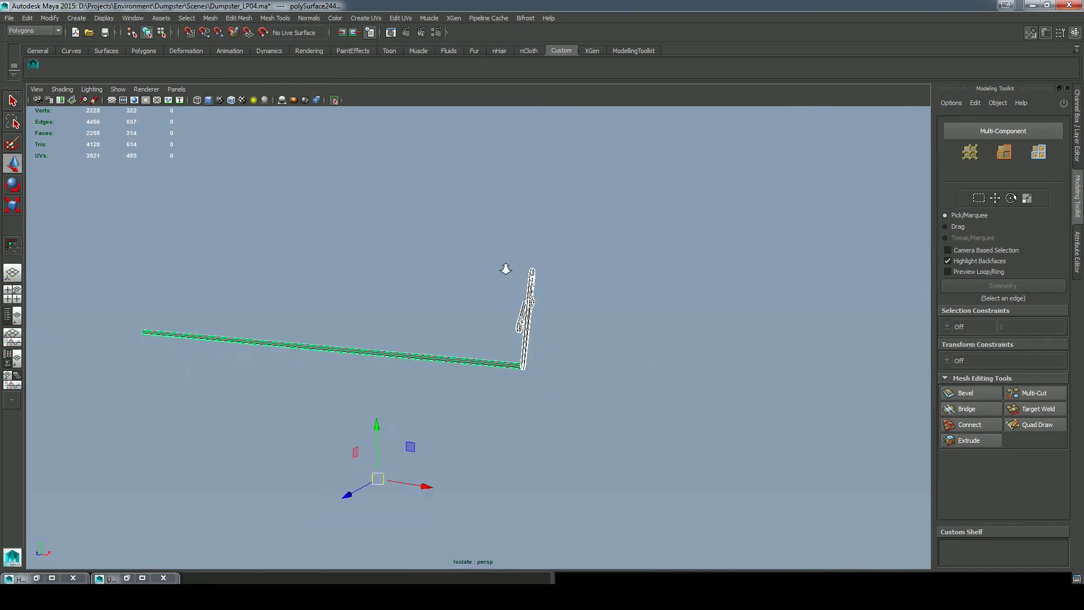
click(50, 18)
click(73, 123)
Duplicate the combined bracket mesh and move the copy along the bar toward its free end.
alt+drag(418, 460, 491, 445)
drag(584, 275, 474, 334)
alt+drag(278, 233, 260, 259)
alt+middle_drag(259, 259, 398, 192)
click(405, 303)
alt+right_drag(474, 485, 668, 324)
alt+drag(668, 324, 682, 329)
click(654, 288)
mouse_move(735, 352)
alt+mouse_down()
mouse_move(721, 363)
mouse_move(738, 349)
alt+mouse_up()
key(ctrl+d)
drag(708, 276, 638, 289)
Mirror the bracket copy with Scale X -1 and align it with the bar's free end in the front view.
click(1077, 147)
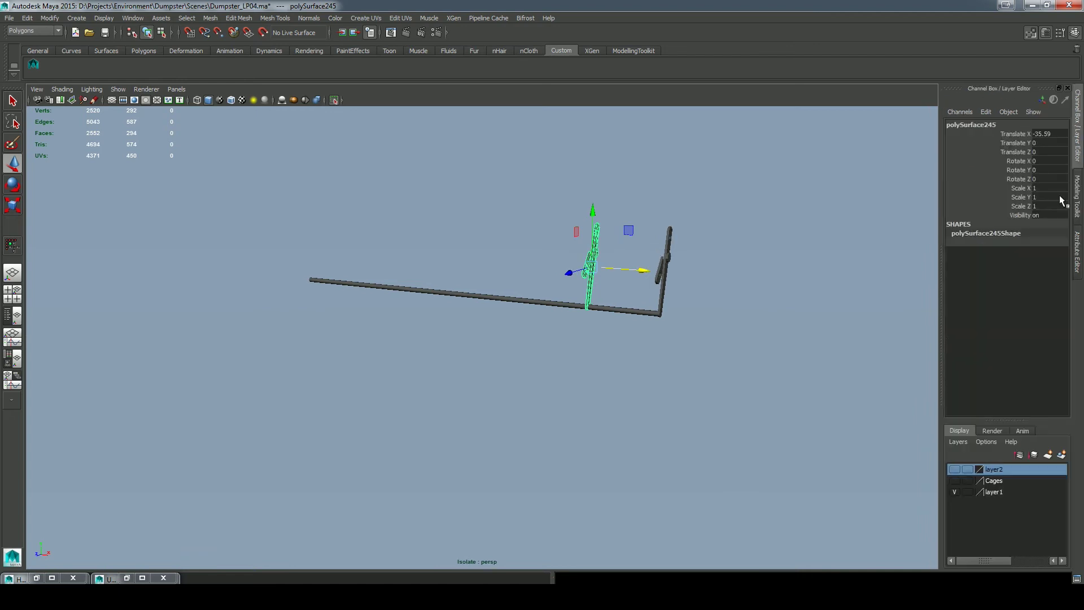
drag(545, 263, 237, 263)
key(space)
drag(459, 266, 464, 373)
scroll(523, 356, down, 2)
drag(55, 384, 107, 383)
key(f)
alt+middle_drag(518, 429, 528, 278)
scroll(527, 278, down, 1)
drag(444, 162, 449, 165)
alt+right_drag(519, 258, 401, 280)
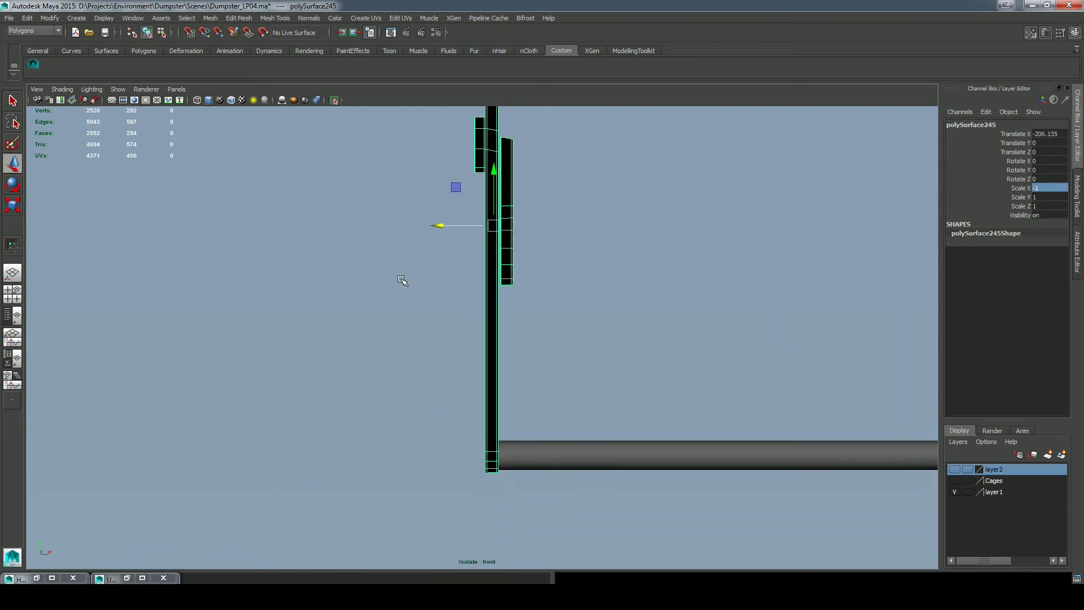
alt+middle_drag(451, 224, 433, 300)
Show the dumpster and fine-tune the mirrored bracket against its side, at a Translate X of about -206.
click(333, 99)
scroll(567, 326, down, 2)
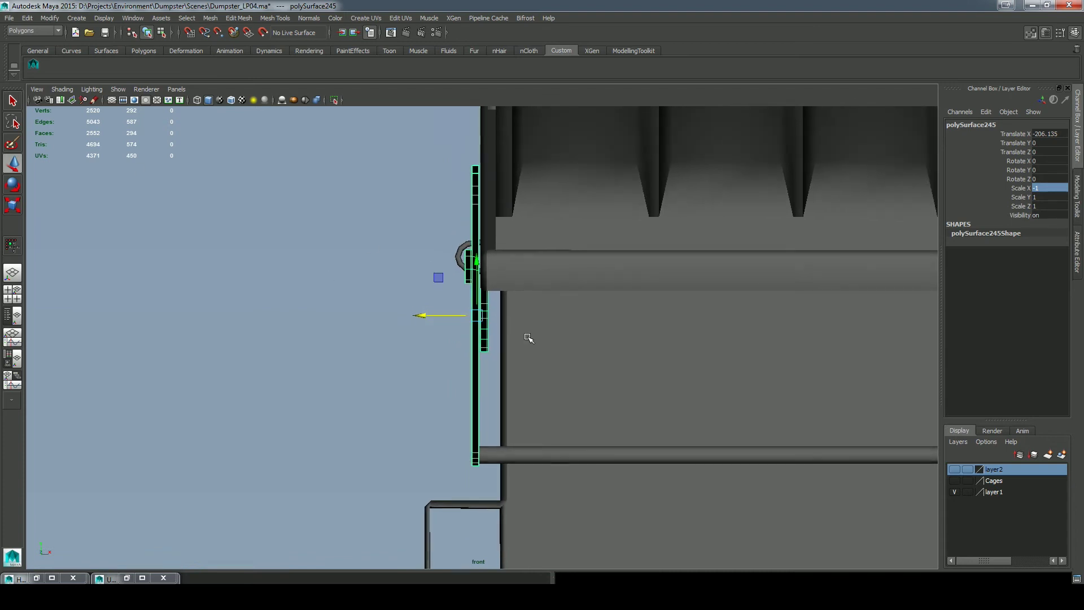
alt+right_drag(810, 430, 147, 218)
alt+middle_drag(903, 406, 499, 312)
alt+right_drag(617, 341, 551, 319)
alt+middle_drag(552, 319, 626, 335)
alt+middle_drag(913, 280, 895, 287)
drag(122, 275, 118, 276)
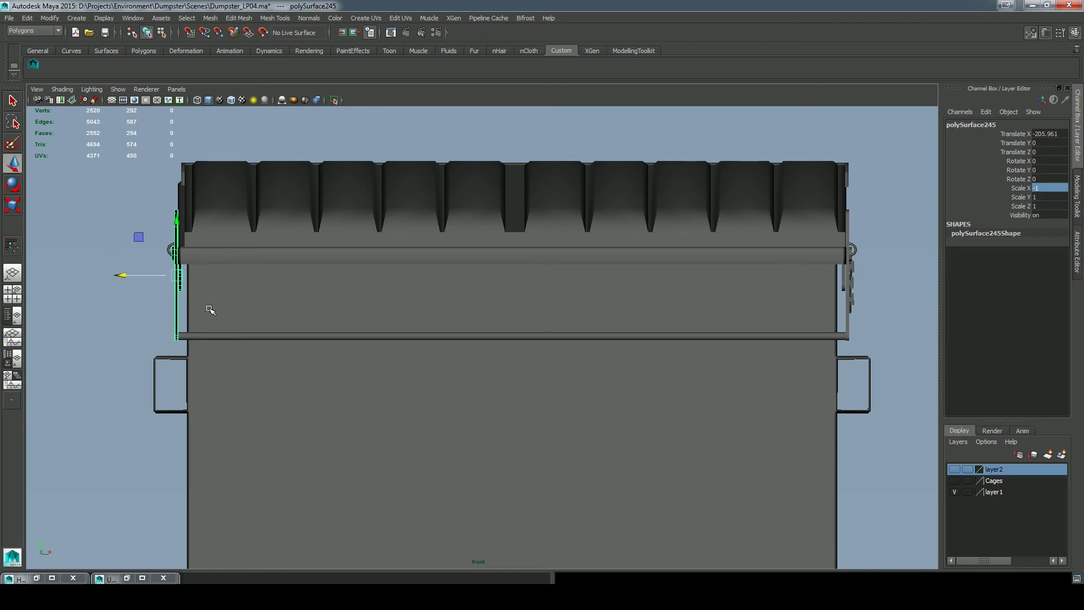
alt+middle_drag(804, 314, 520, 353)
alt+right_drag(520, 354, 753, 305)
alt+middle_drag(715, 164, 698, 287)
alt+right_drag(539, 282, 395, 249)
alt+middle_drag(147, 233, 866, 220)
alt+right_drag(395, 395, 622, 466)
alt+middle_drag(395, 282, 674, 408)
drag(293, 411, 293, 411)
alt+middle_drag(477, 372, 456, 82)
Combine the horizontal bar with the bracket mesh at one end and isolate the result.
shift+click(330, 373)
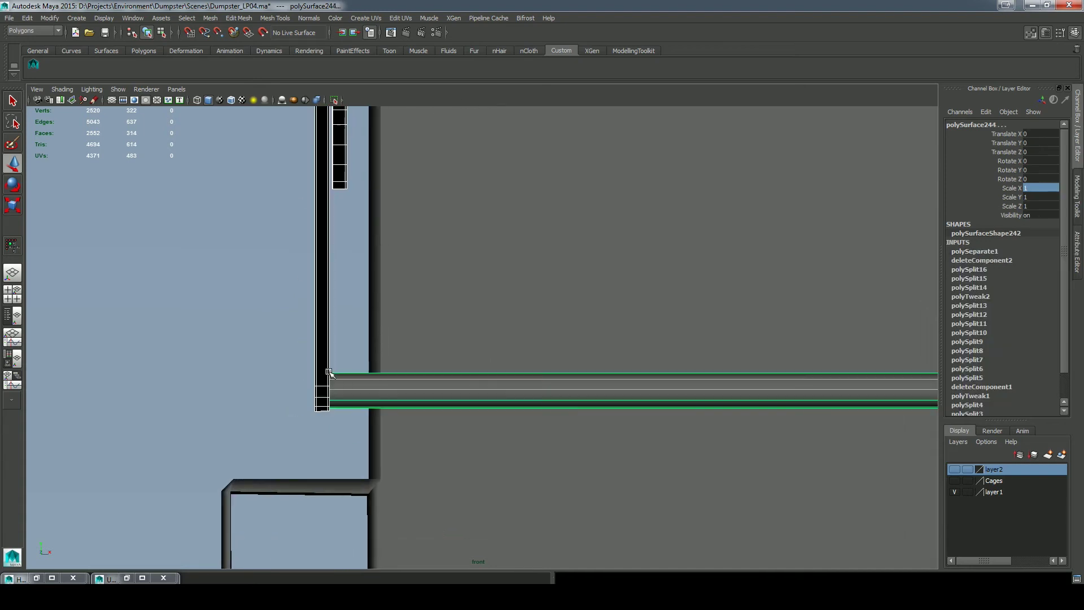
click(215, 19)
click(222, 48)
click(333, 100)
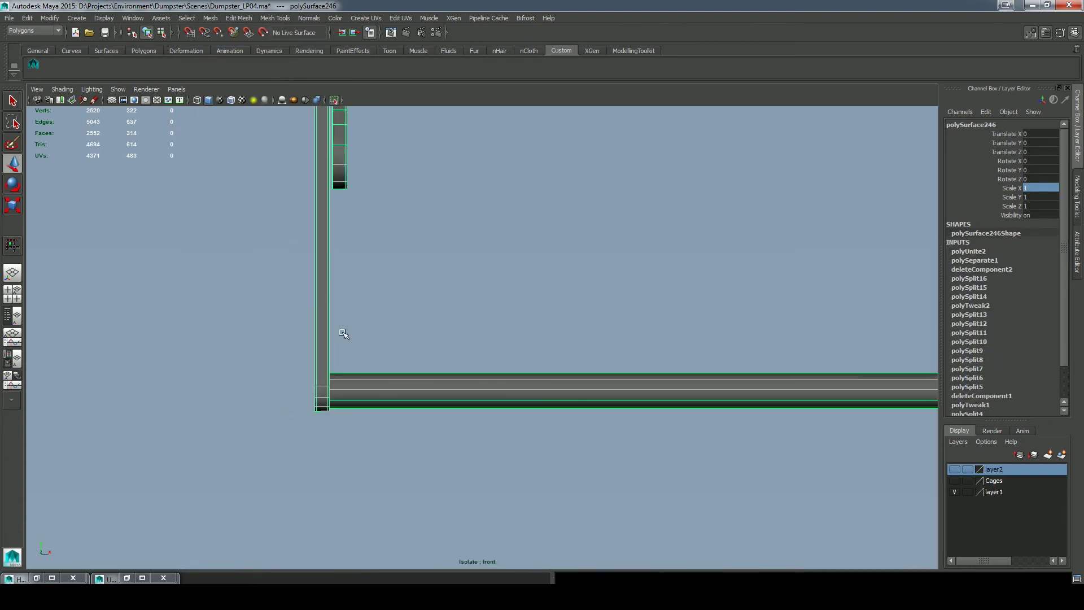
key(space)
Return to the perspective view and combine the remaining bracket with the bar mesh.
drag(525, 328, 525, 288)
alt+drag(714, 399, 709, 399)
alt+drag(306, 160, 395, 206)
click(334, 100)
shift+click(591, 248)
click(208, 18)
click(224, 51)
Center the pivot of the complete front bar mesh.
alt+drag(700, 418, 609, 387)
click(46, 18)
click(65, 125)
Isolate the complete front bar and preview it smoothed.
alt+drag(113, 242, 201, 256)
alt+right_drag(201, 256, 362, 282)
alt+middle_drag(361, 283, 559, 283)
click(334, 100)
key(3)
alt+drag(637, 333, 490, 326)
click(705, 330)
click(587, 315)
alt+drag(661, 314, 638, 344)
Save the scene as Dumpster_LP05.
click(31, 31)
click(34, 35)
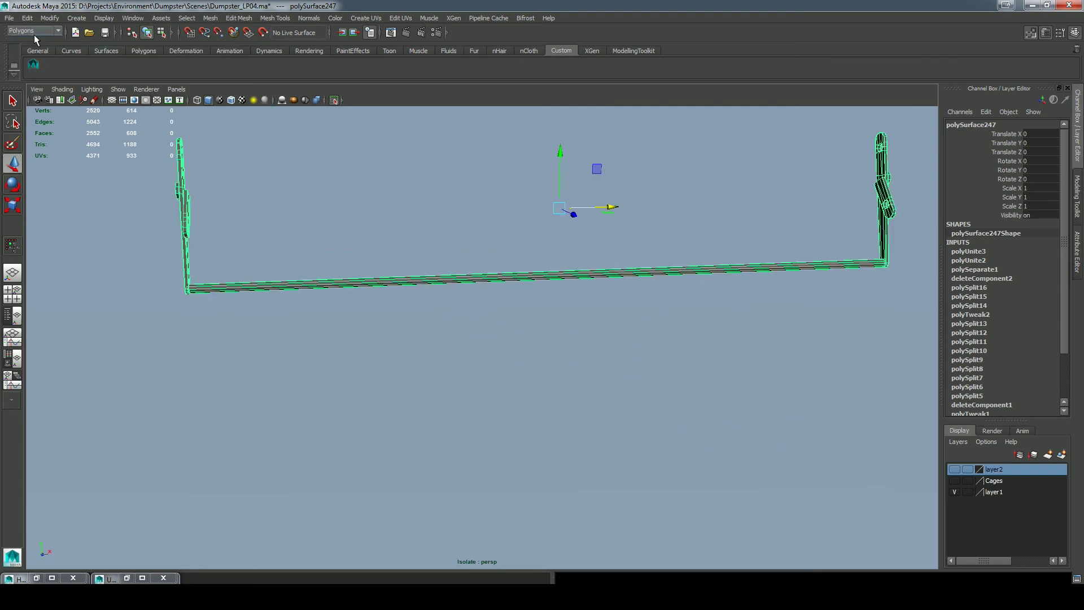
click(9, 18)
click(8, 19)
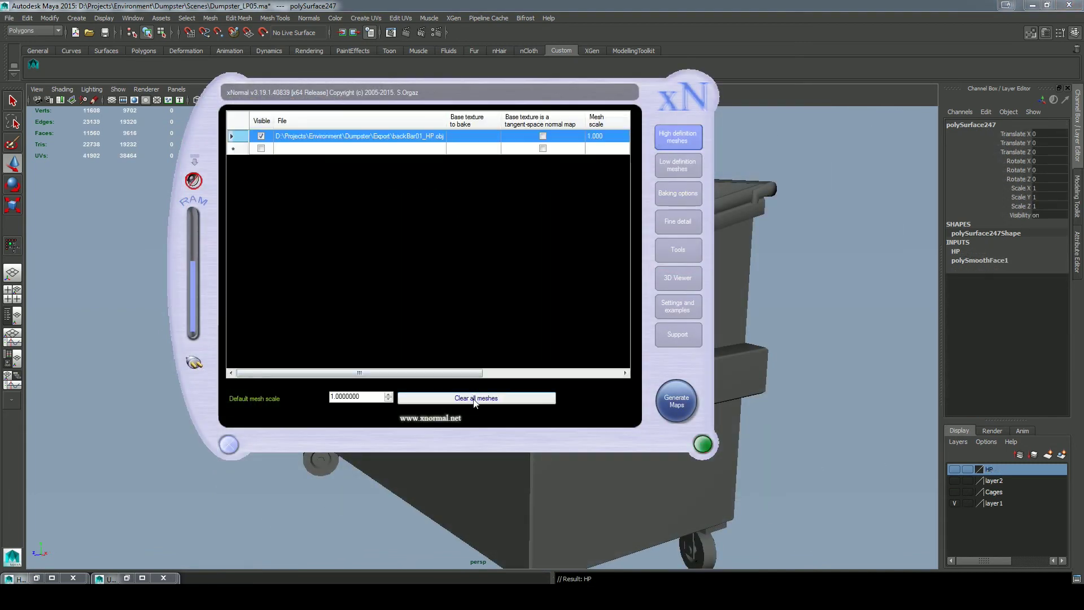
In xNormal, clear the high definition mesh list and start adding the front bar's high-poly mesh.
click(475, 398)
right_click(468, 292)
click(507, 300)
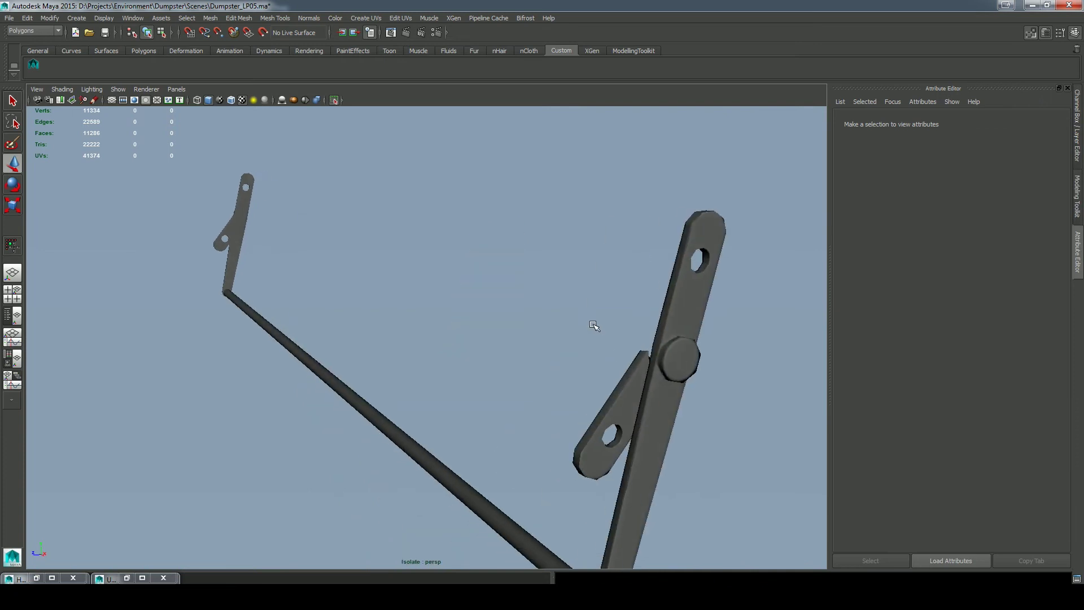
Back in Maya, examine the shading of the low-poly front bar's brackets from several angles.
alt+drag(593, 325, 582, 313)
click(576, 308)
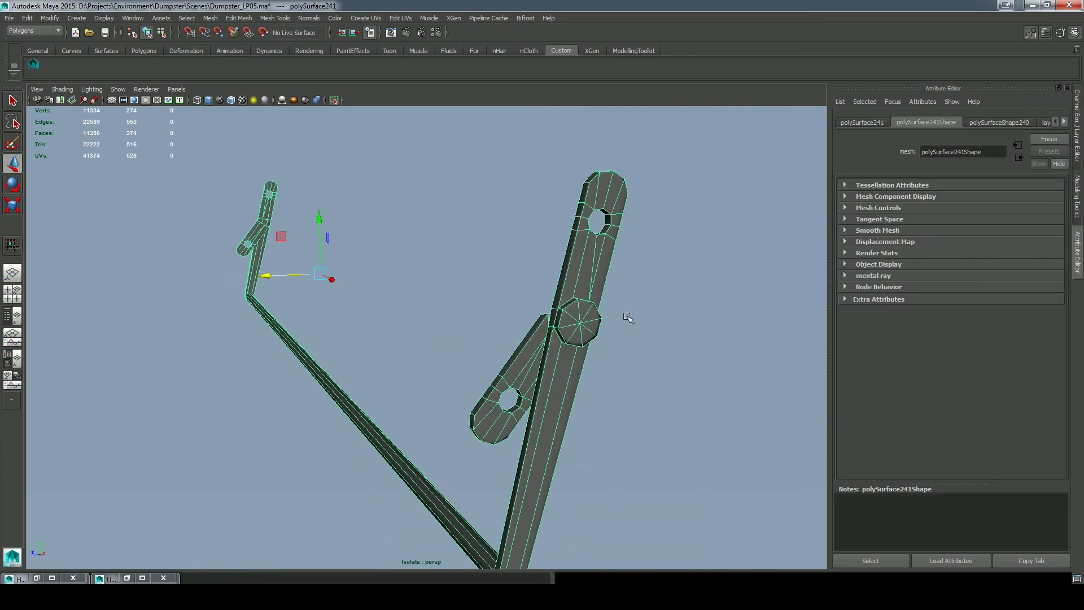
click(657, 278)
alt+drag(653, 314, 596, 318)
alt+drag(512, 271, 561, 279)
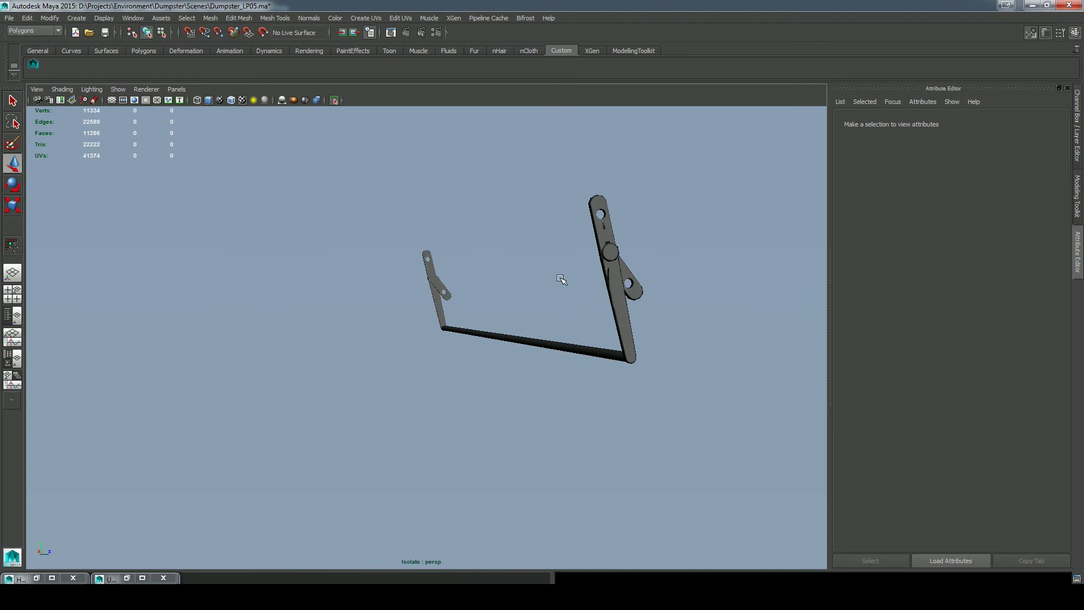
alt+drag(689, 351, 515, 317)
click(514, 318)
alt+middle_drag(602, 326, 593, 333)
alt+right_drag(593, 333, 588, 380)
alt+middle_drag(588, 380, 592, 393)
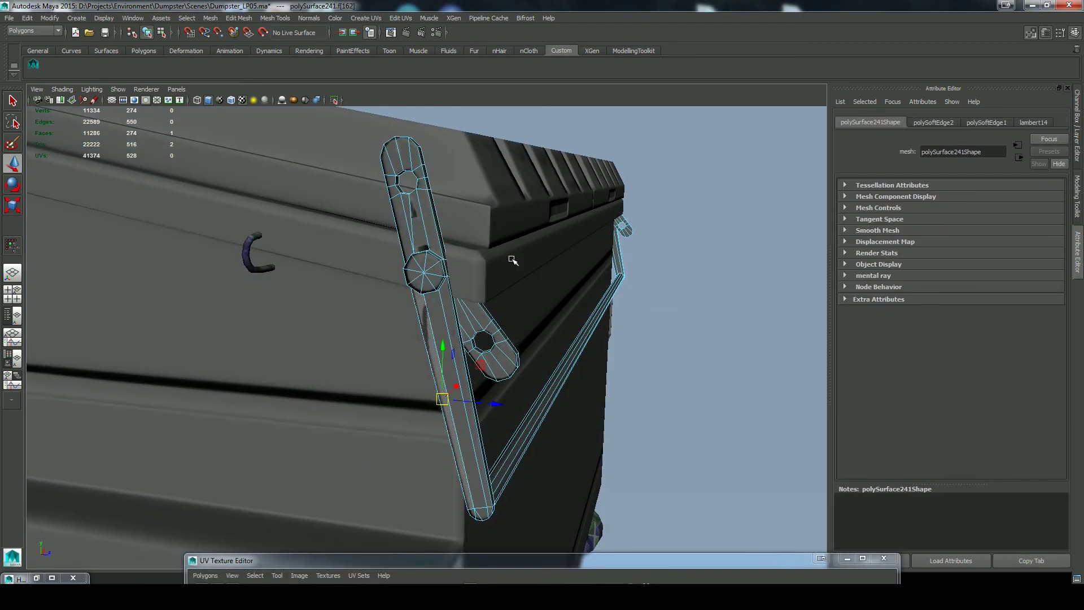
Compare the front bar's long bracket with its UV outline in the frontBar01_normals image in Photoshop.
shift+click(418, 225)
alt+middle_drag(552, 178, 546, 263)
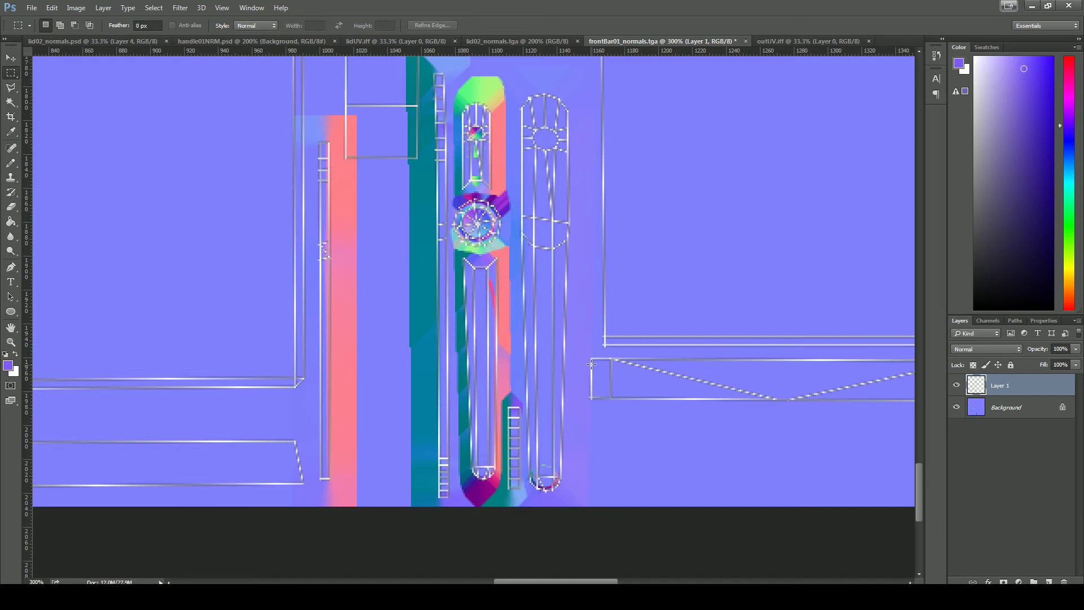
key(ctrl+minus)
key(ctrl+minus)
key(ctrl+plus)
key(ctrl+plus)
key(ctrl+plus)
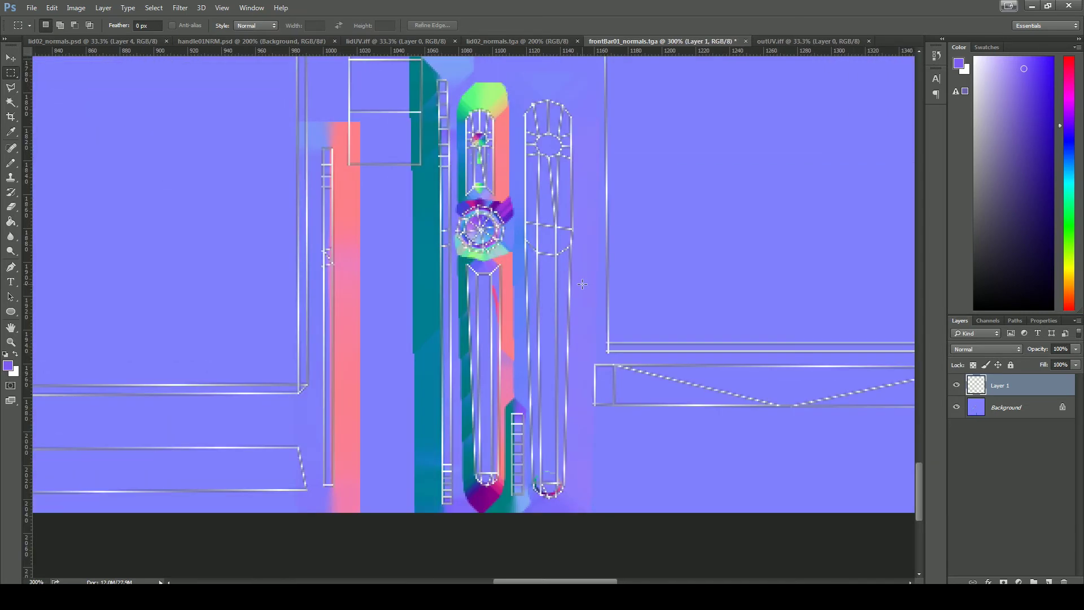
click(956, 385)
click(956, 385)
key(ctrl+plus)
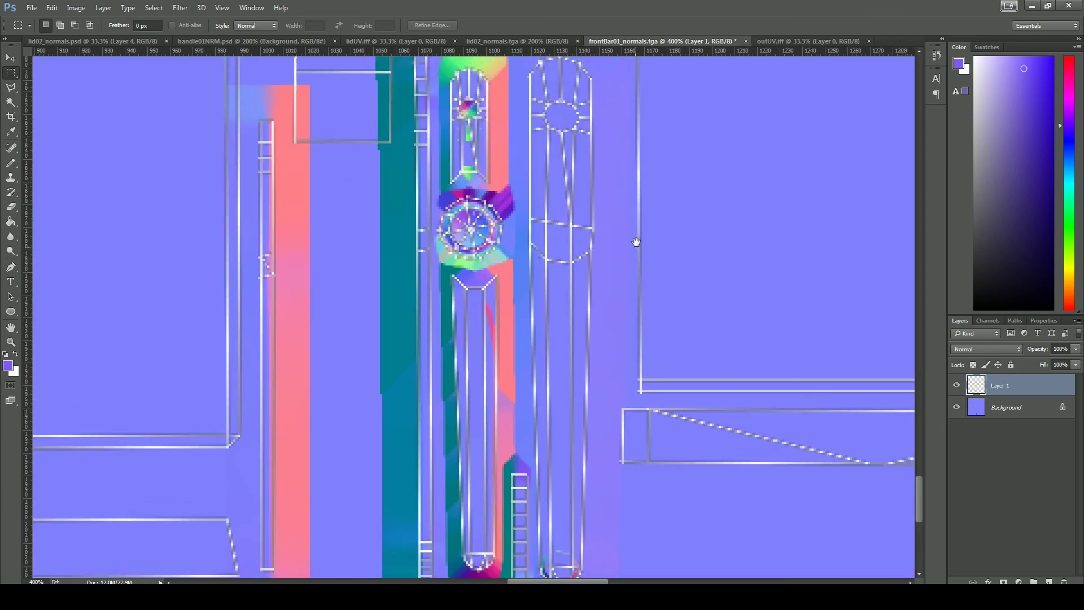
Sample the flat bracket colour, hide the UV wireframe layer and add a new layer above the Background.
key(i)
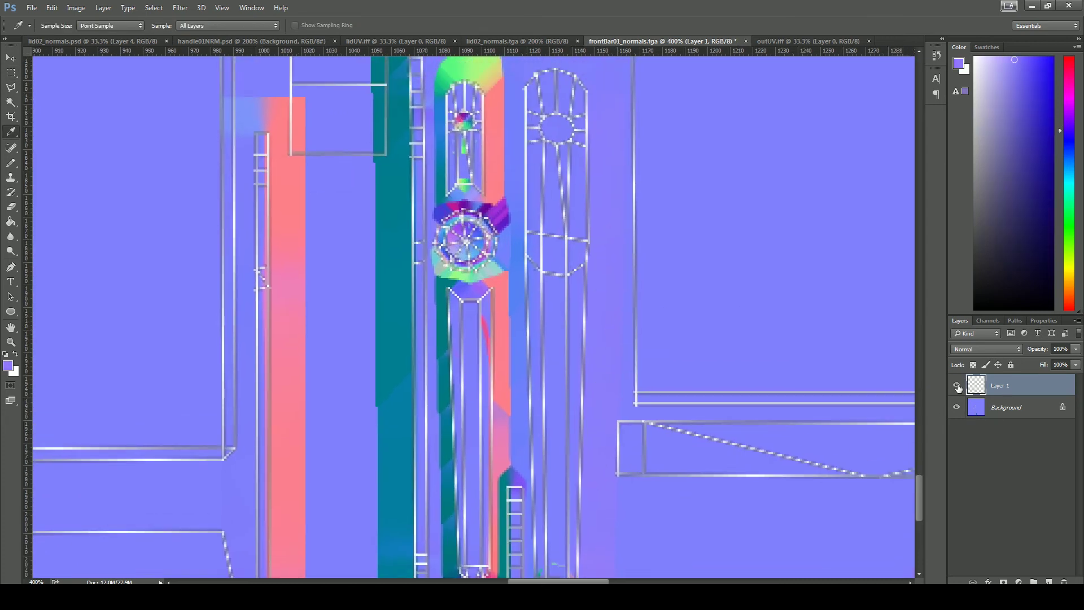
click(956, 386)
key(b)
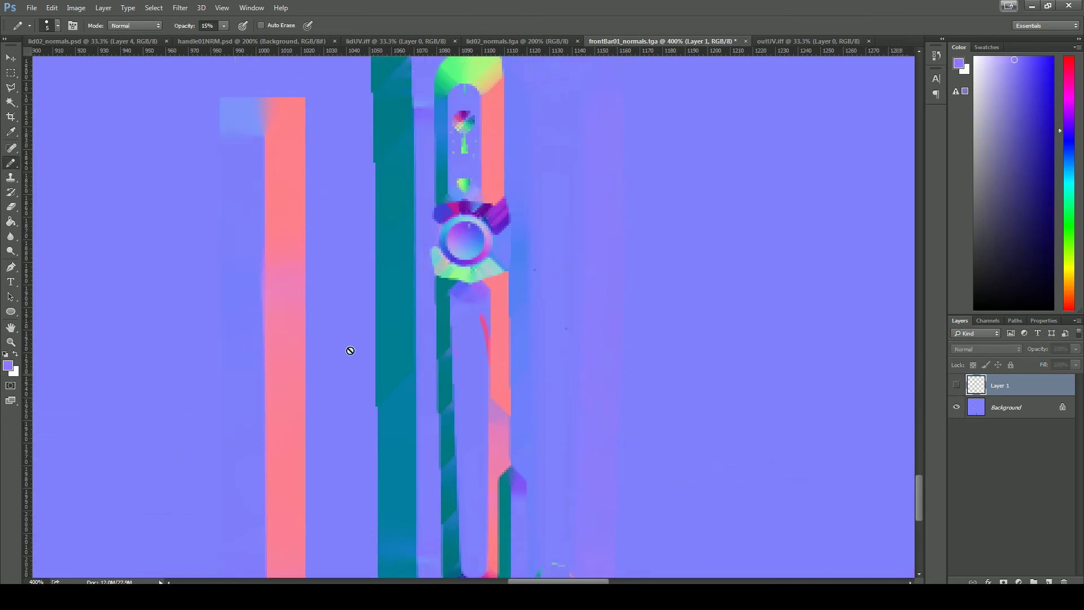
click(1026, 408)
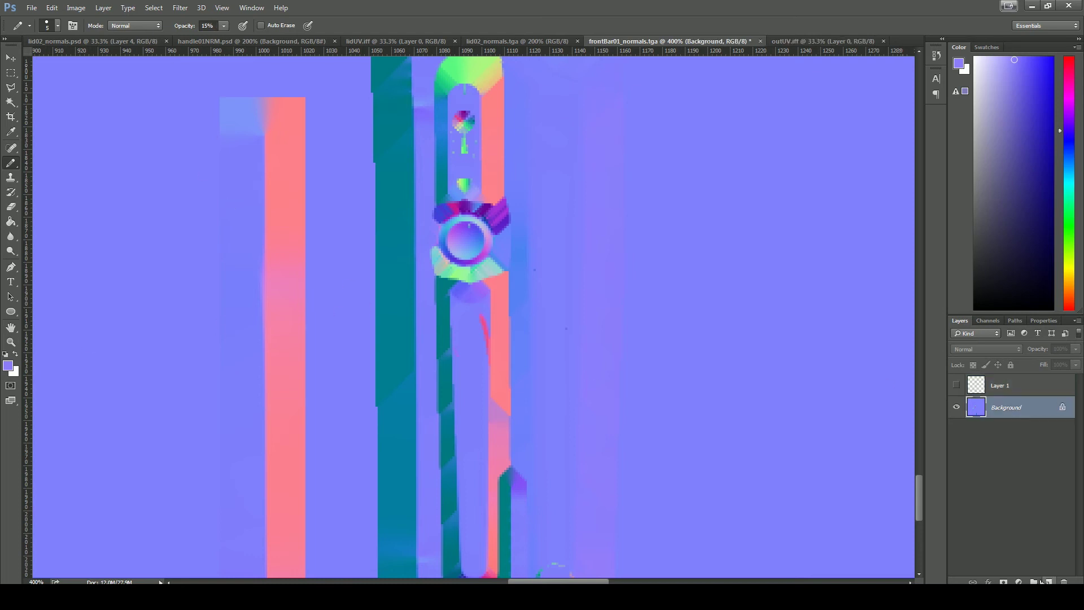
click(1048, 582)
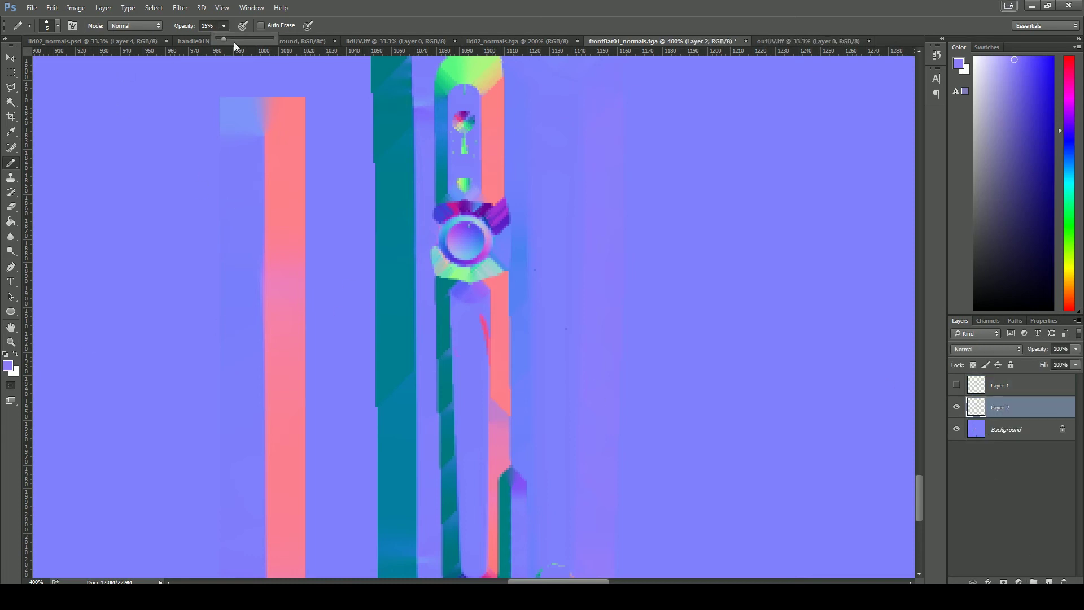
Paint over the bake artefacts inside the long bracket's shape using the Pencil at 100% opacity and a colour sampled from it.
shift+click(478, 325)
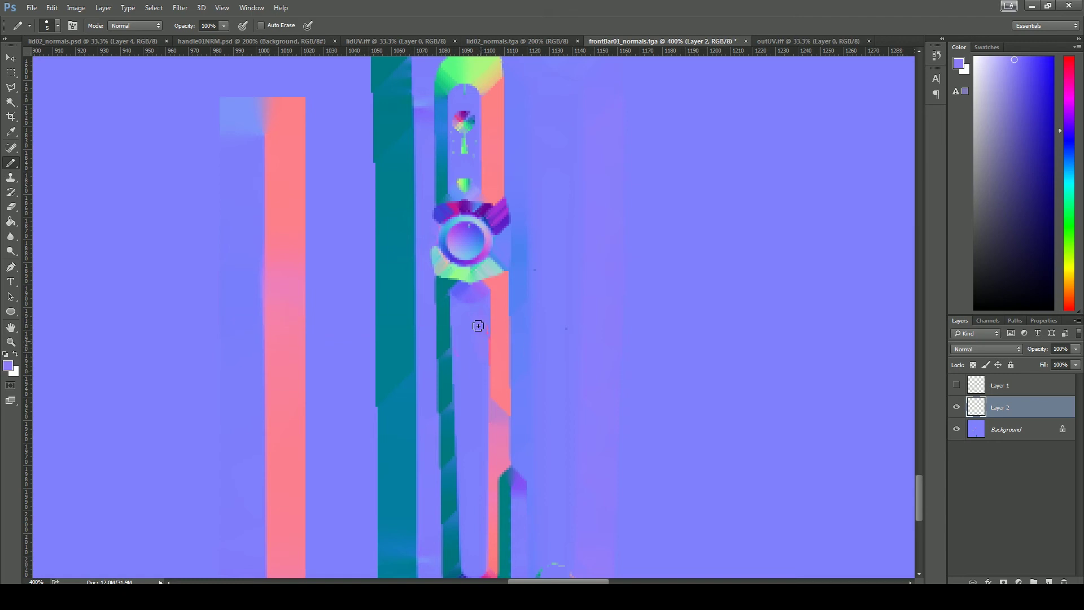
key(i)
click(481, 374)
key(b)
click(956, 385)
click(956, 384)
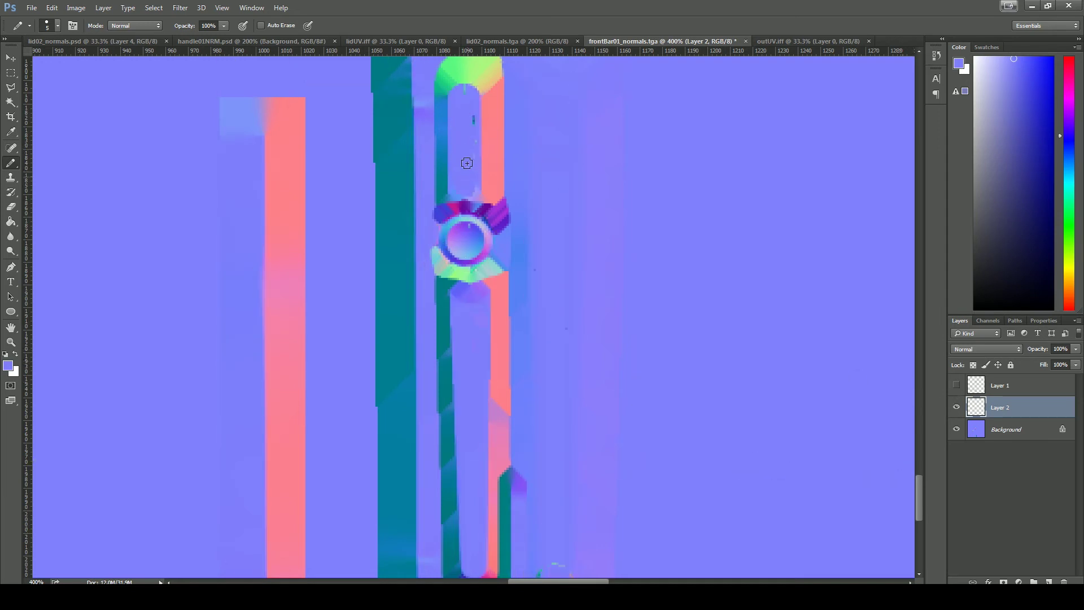
click(959, 385)
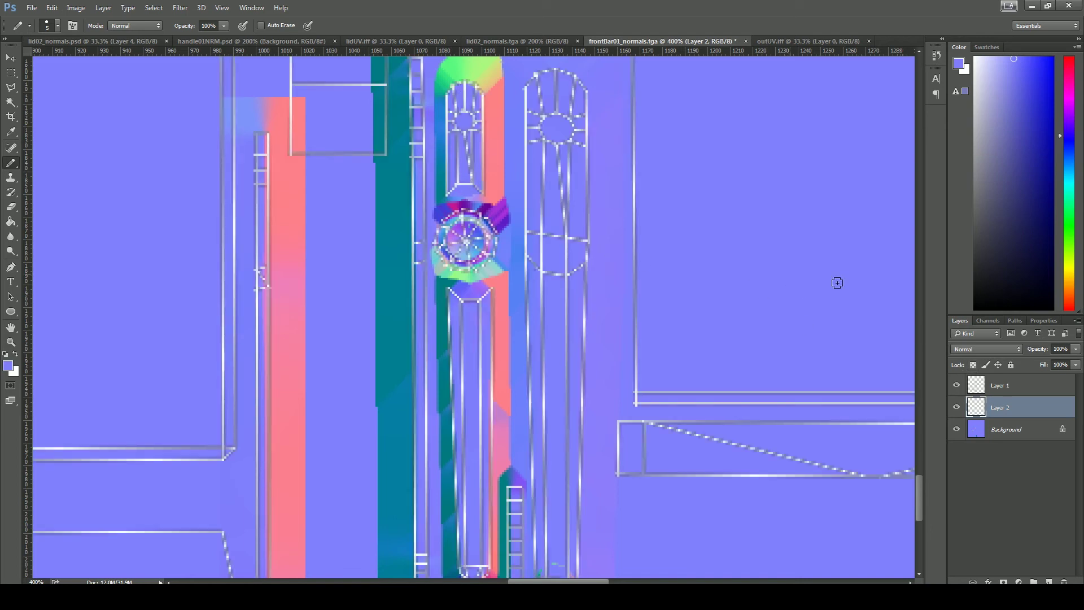
click(955, 385)
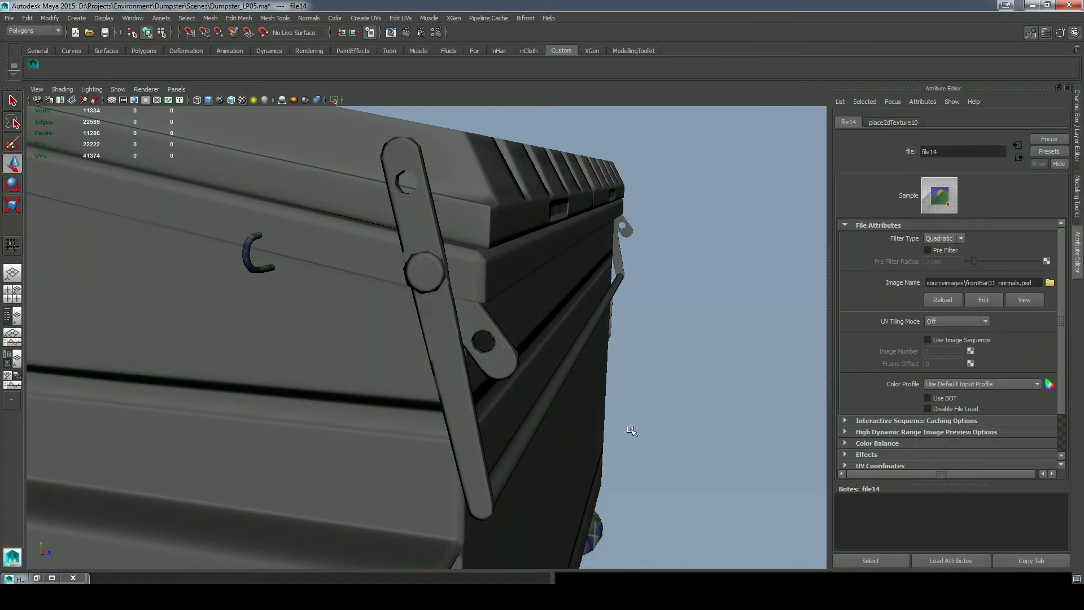
Switch to Maya and inspect the retouched normal map on the front bar's brackets from near and far.
alt+drag(630, 430, 683, 431)
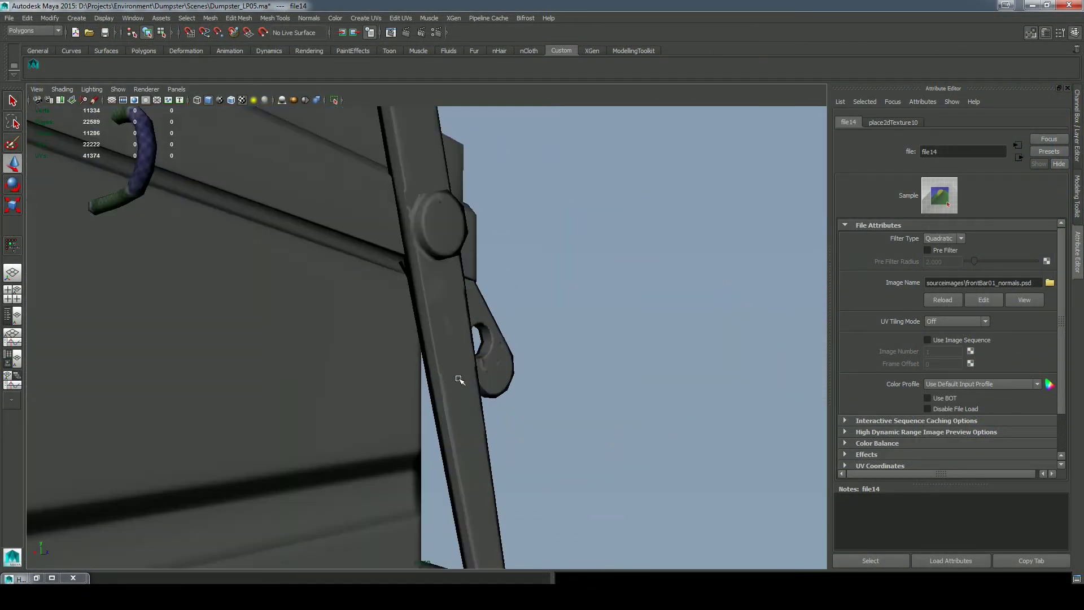
alt+right_drag(460, 380, 472, 358)
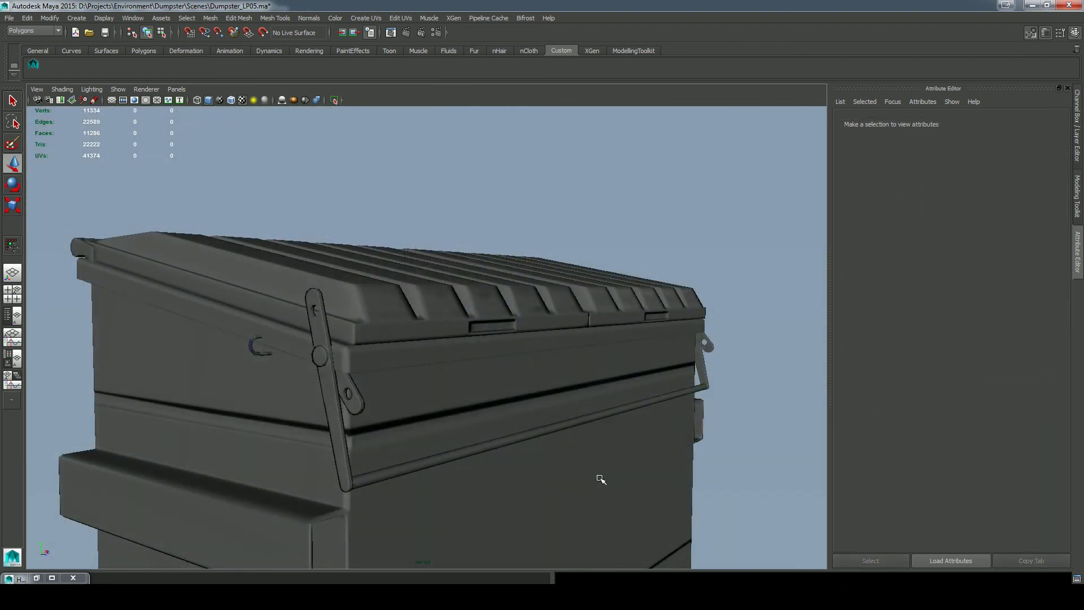
alt+drag(600, 477, 617, 471)
alt+right_drag(617, 472, 590, 426)
Select faces on the small lower bracket's rounded end and locate their UVs in the UV Texture Editor.
click(489, 340)
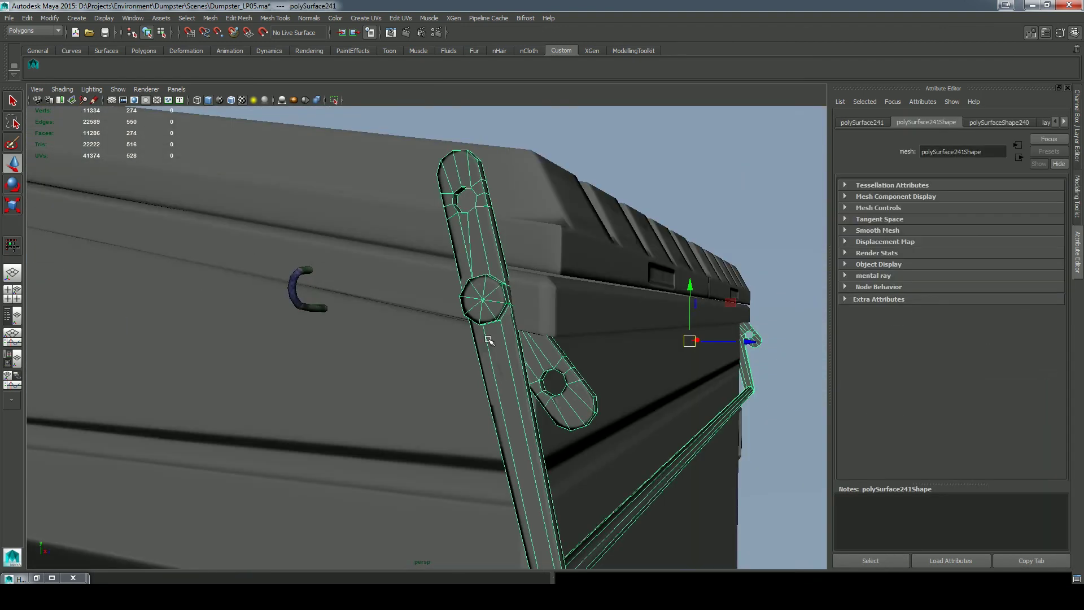
right_drag(566, 341, 569, 377)
click(575, 405)
shift+click(562, 403)
key(space)
click(456, 294)
key(f)
scroll(711, 378, down, 10)
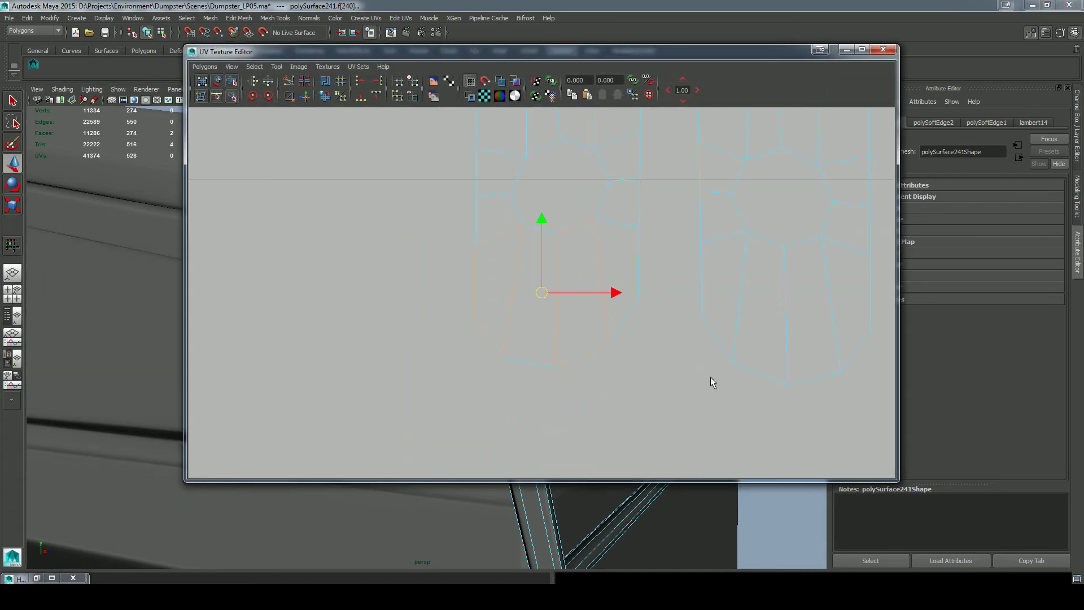
scroll(691, 340, up, 2)
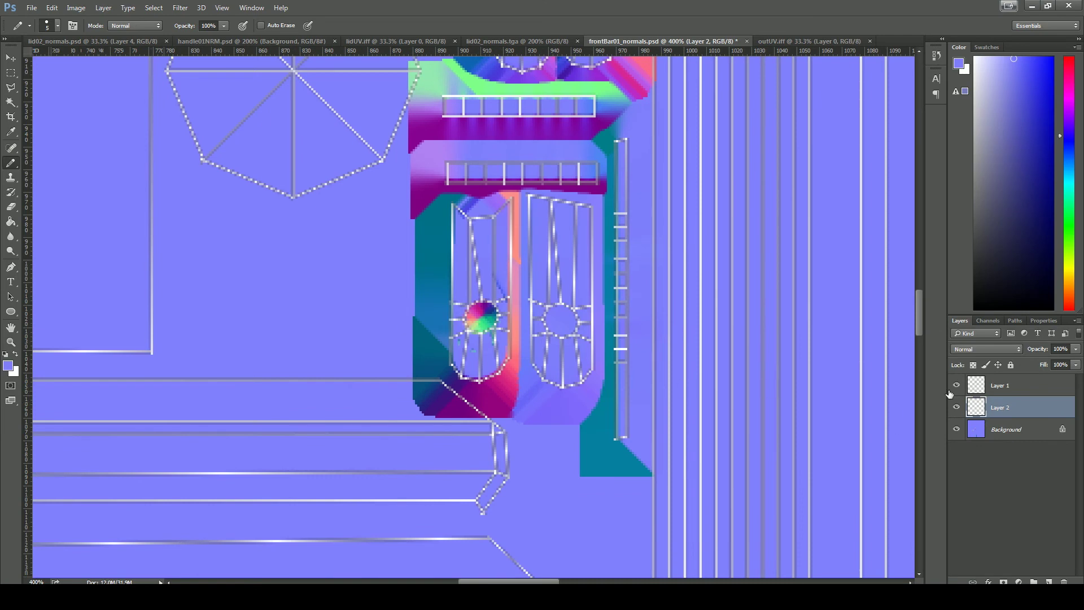
In Photoshop, hide the UV wireframe and paint out the artefacts inside the small bracket's shape on Layer 2.
click(956, 385)
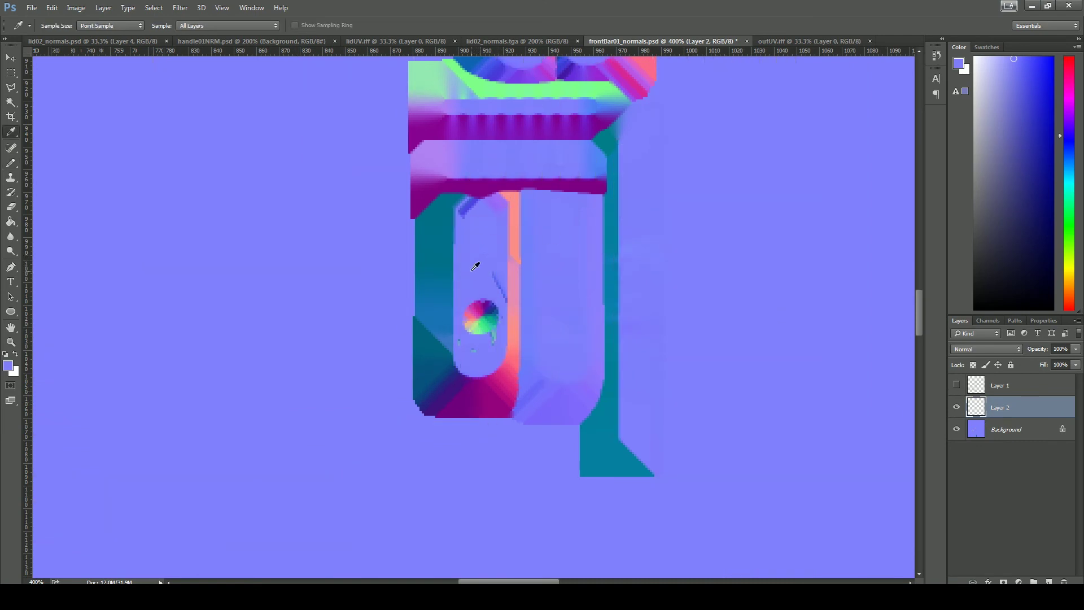
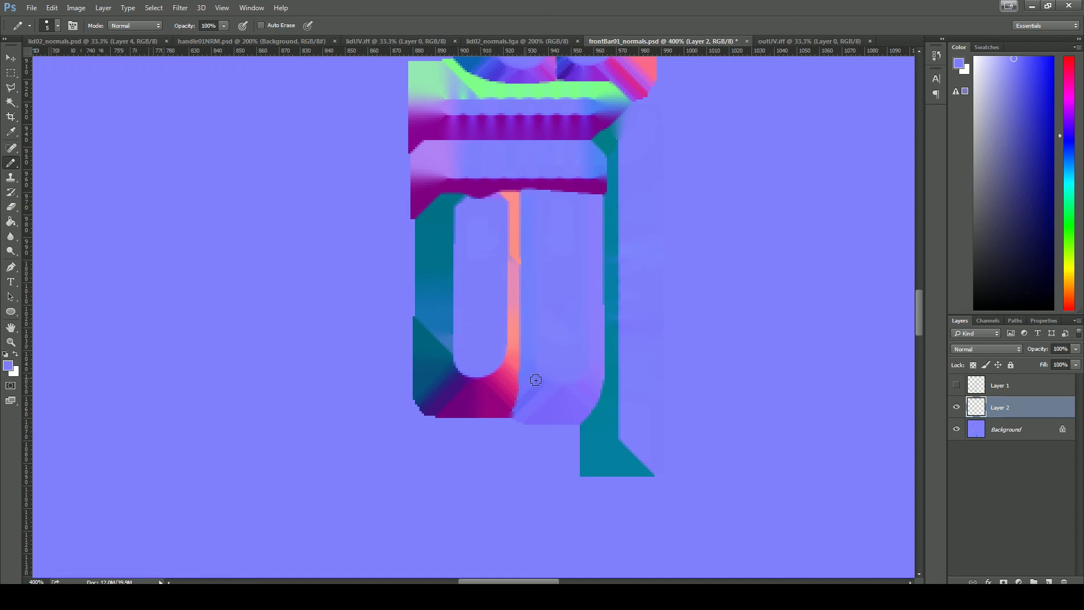
key(ctrl+minus)
key(ctrl+minus)
key(ctrl+minus)
drag(561, 479, 568, 232)
drag(688, 428, 593, 150)
key(ctrl+plus)
key(ctrl+plus)
key(ctrl+plus)
drag(697, 206, 680, 181)
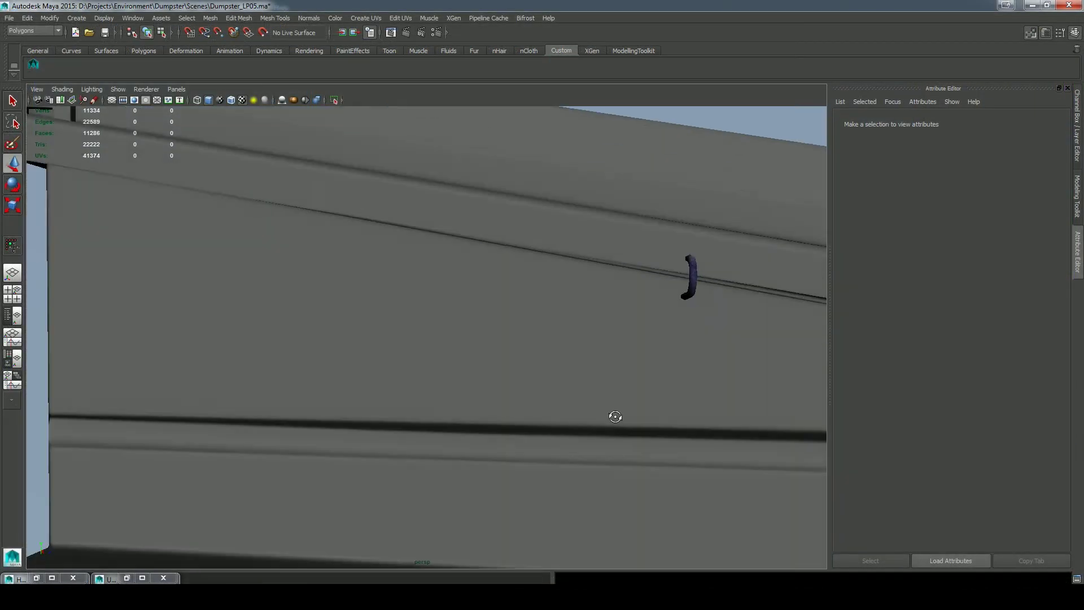
Return to Maya and examine the corrected brackets and the nearby side hook on the dumpster.
scroll(639, 411, down, 5)
scroll(642, 410, up, 3)
scroll(620, 412, up, 3)
scroll(620, 413, down, 5)
scroll(619, 413, up, 4)
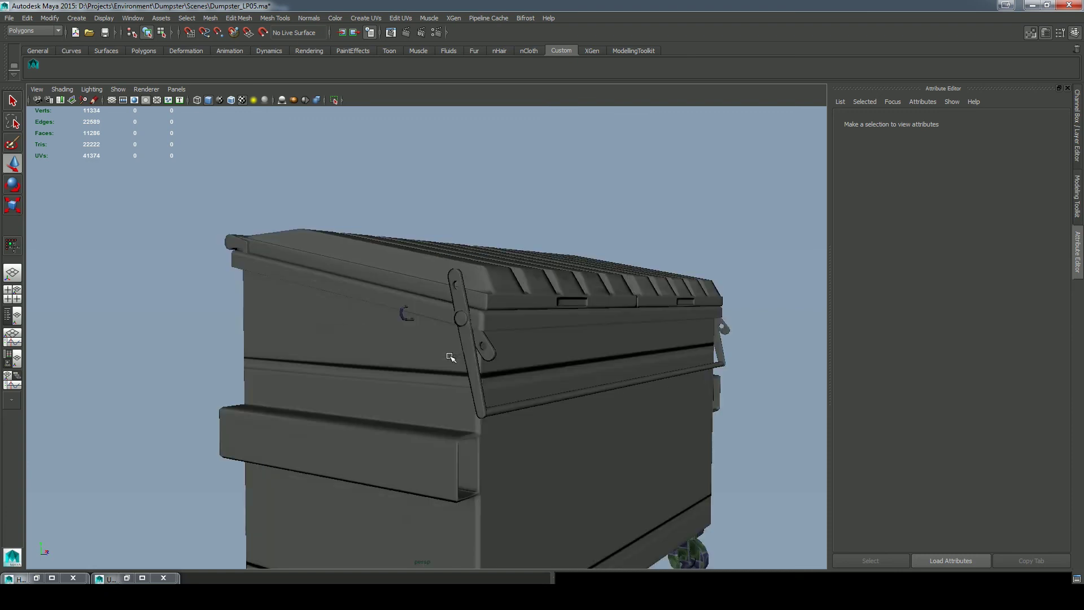
click(400, 308)
alt+drag(659, 391, 699, 389)
click(259, 324)
scroll(265, 325, up, 5)
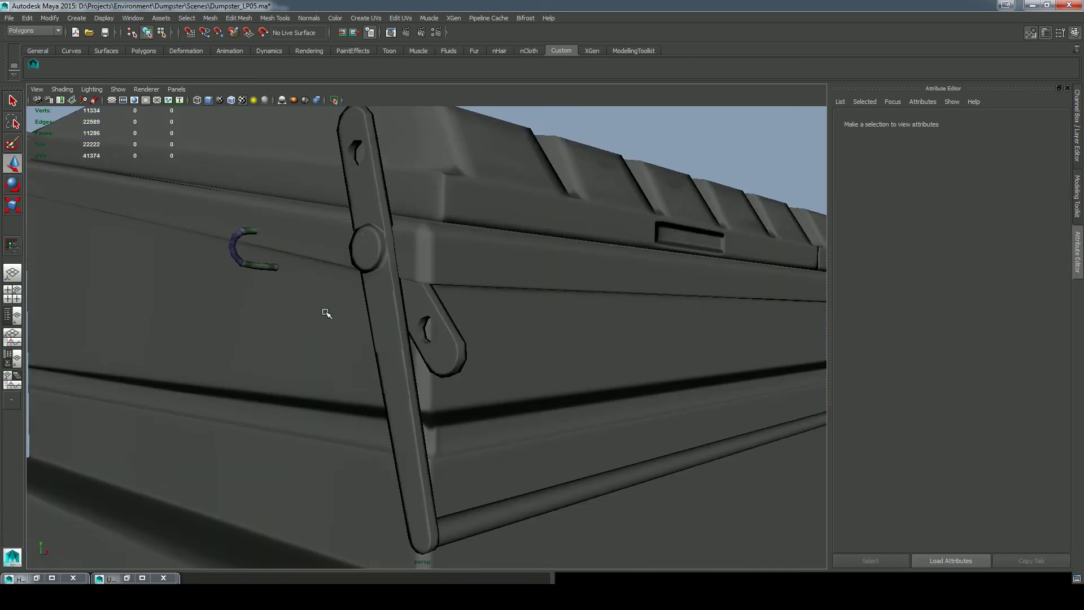
alt+middle_drag(326, 312, 391, 322)
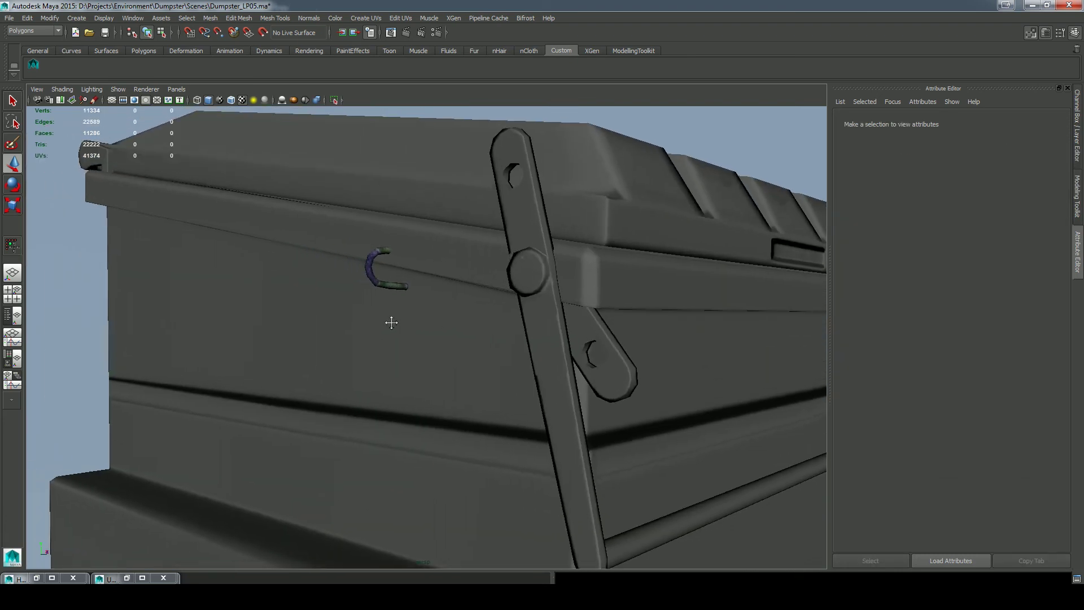
click(366, 264)
scroll(463, 369, down, 1)
scroll(656, 380, down, 6)
Select the surplus wheel assemblies under the dumpster and delete them, keeping a single wheel.
alt+drag(656, 380, 666, 416)
scroll(565, 271, up, 4)
click(571, 281)
alt+drag(475, 344, 510, 368)
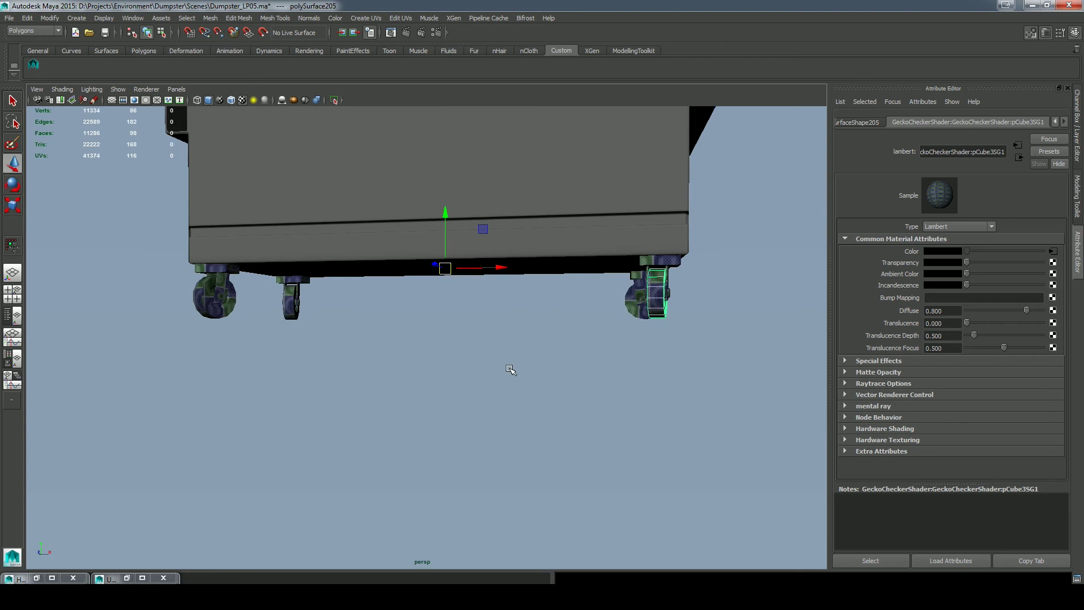
alt+right_drag(510, 367, 438, 382)
alt+drag(438, 382, 440, 387)
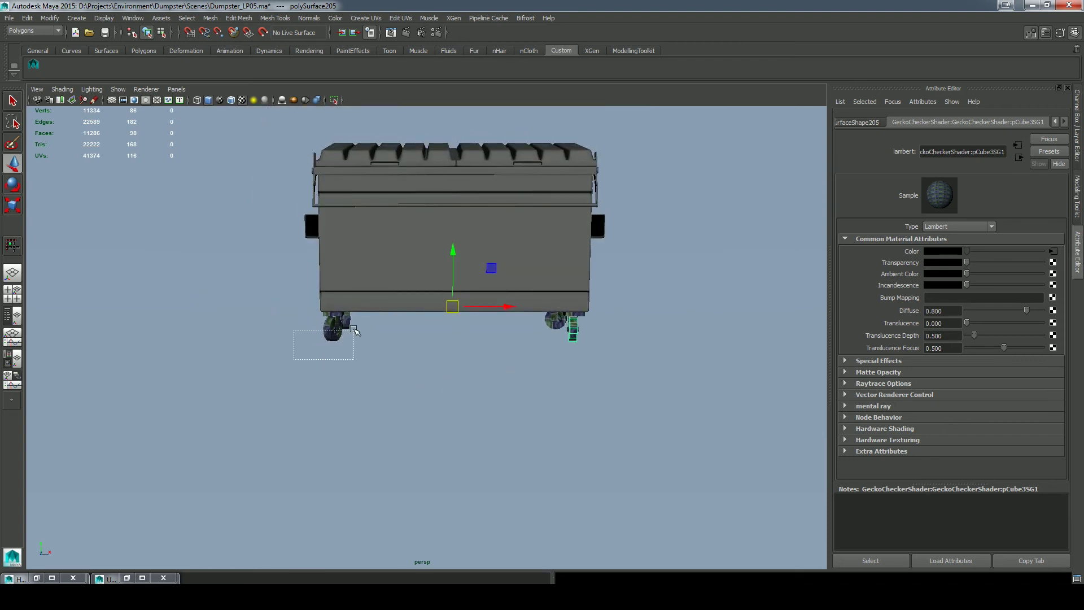
drag(354, 330, 354, 331)
alt+drag(354, 331, 356, 341)
shift+drag(643, 289, 539, 333)
ctrl+drag(674, 120, 224, 266)
alt+drag(525, 370, 607, 379)
drag(637, 368, 605, 283)
key(Delete)
Select the remaining wheel assembly without the dumpster body, frame it and isolate it in the viewport.
alt+drag(627, 377, 587, 299)
click(574, 254)
alt+right_drag(605, 295, 659, 295)
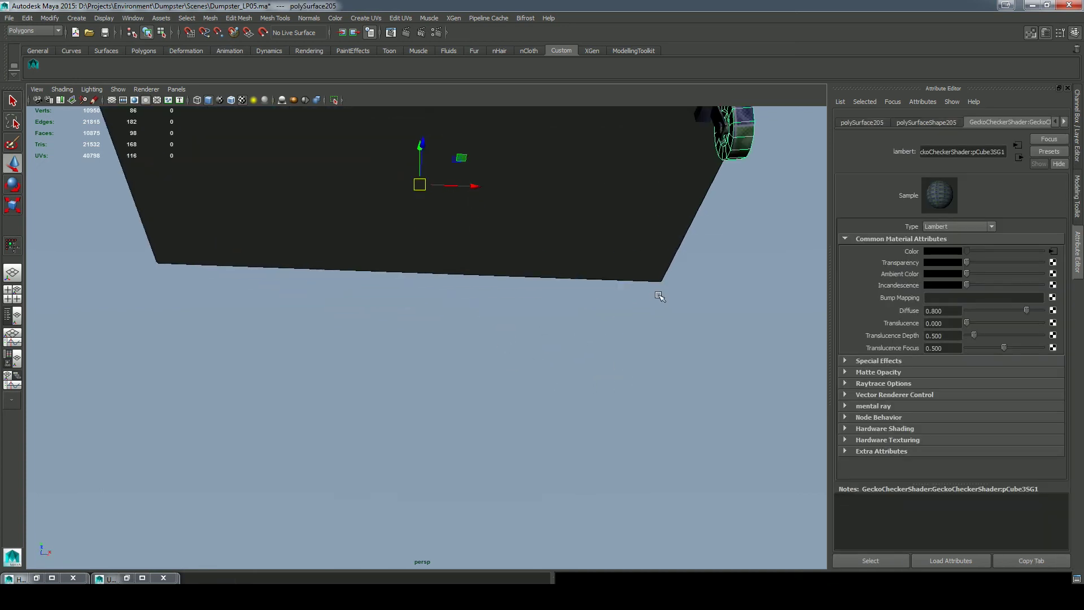
alt+middle_drag(658, 295, 390, 503)
alt+right_drag(389, 503, 482, 458)
alt+drag(480, 428, 370, 453)
drag(370, 533, 181, 377)
ctrl+drag(208, 252, 463, 330)
scroll(511, 397, down, 5)
key(f)
click(334, 100)
Show the isolated wheel assembly in shaded mode without textures and look over its parts.
alt+drag(649, 288, 192, 212)
click(255, 337)
alt+drag(256, 337, 510, 316)
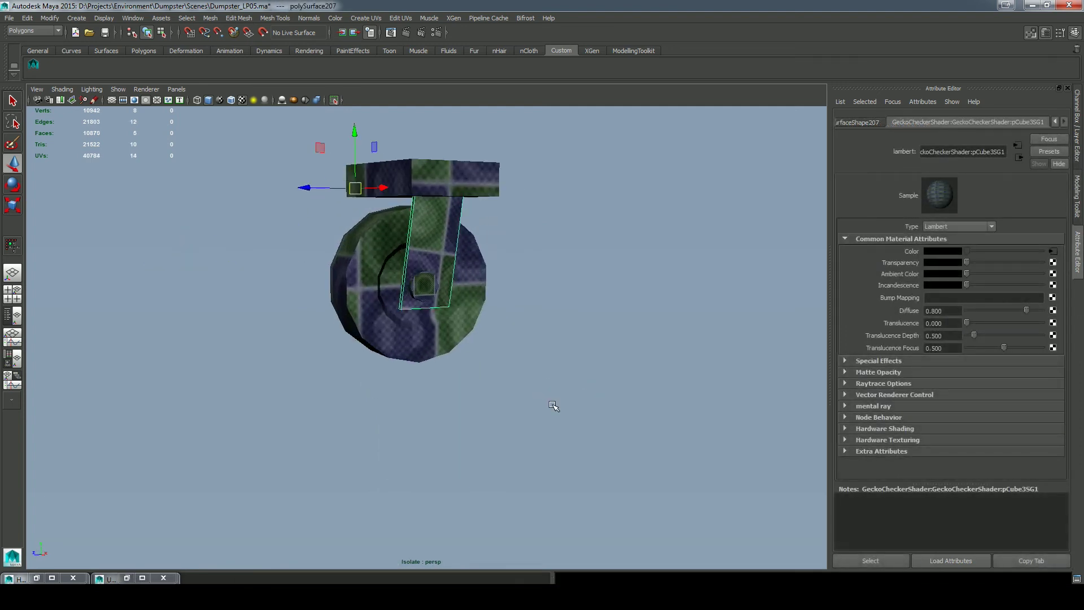
drag(602, 429, 194, 127)
click(296, 373)
key(5)
mouse_move(301, 360)
alt+mouse_down()
mouse_move(405, 399)
mouse_move(399, 375)
mouse_move(393, 390)
alt+mouse_up()
Select the mounting block above the wheel and center its pivot.
click(428, 288)
alt+right_drag(429, 288, 515, 338)
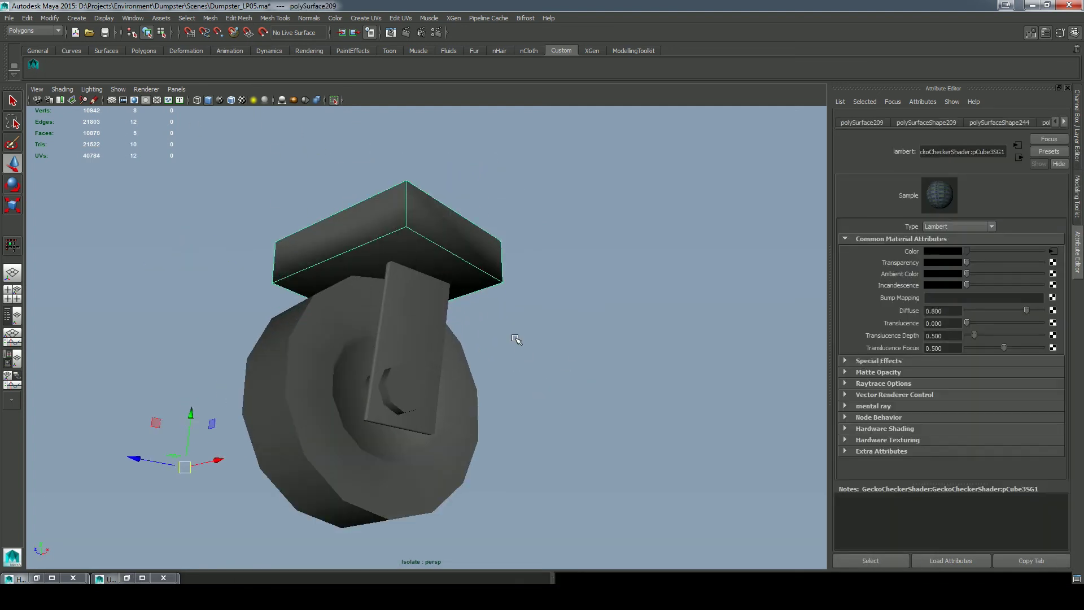
key(space)
drag(296, 434, 348, 422)
alt+drag(484, 394, 556, 374)
Export the mounting block as an OBJ named cube01_LP into a new folder called wheel.
click(9, 18)
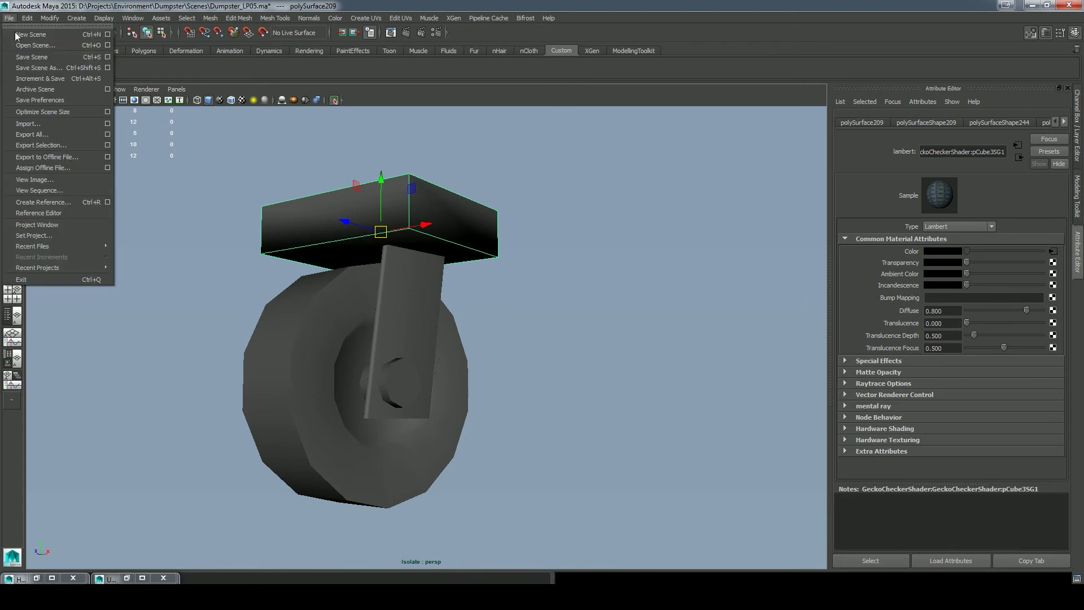
click(35, 145)
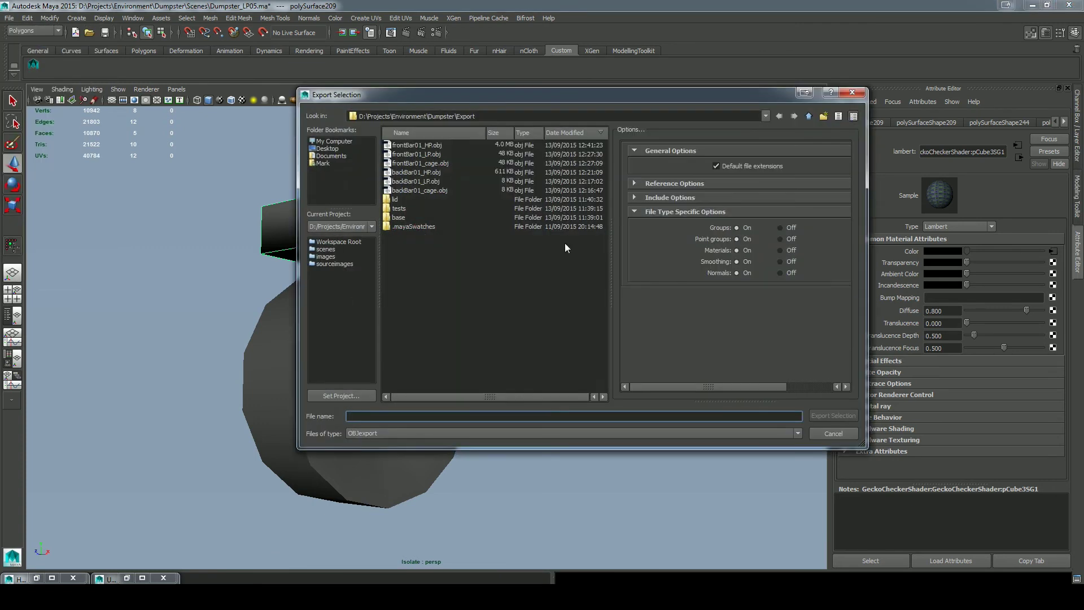
click(824, 116)
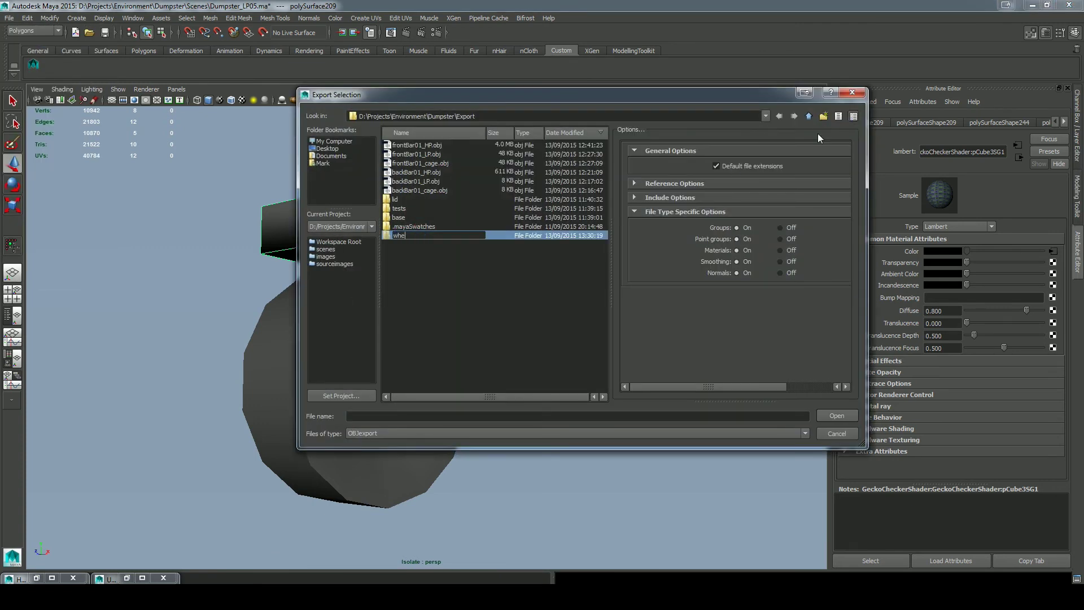
double_click(411, 236)
click(377, 416)
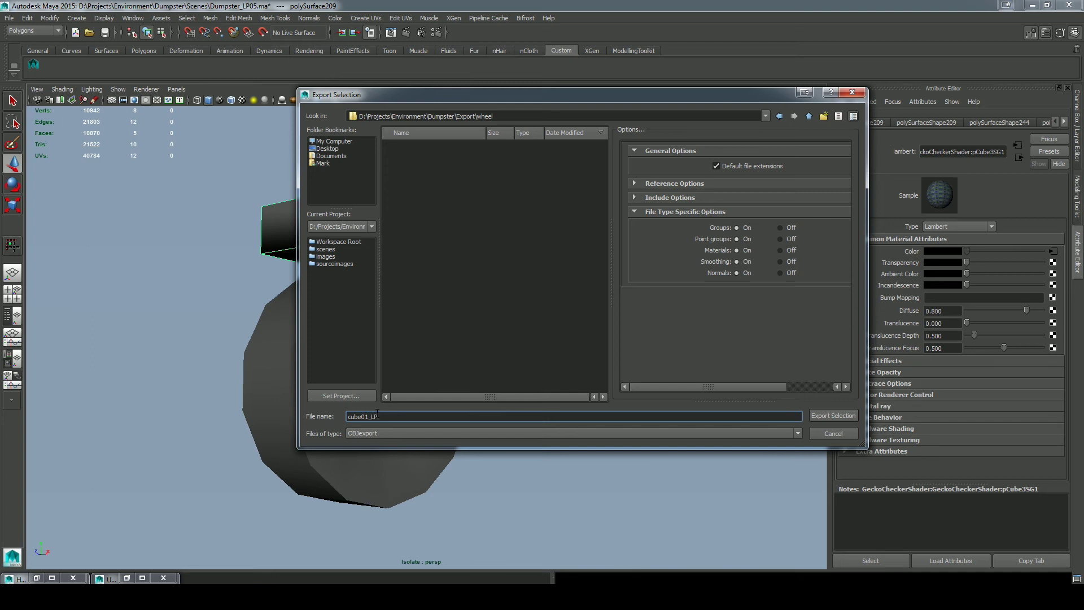
click(835, 416)
Leave the isolated view and export the mounting block's cage to the wheel folder as cube01_cage.obj.
click(335, 101)
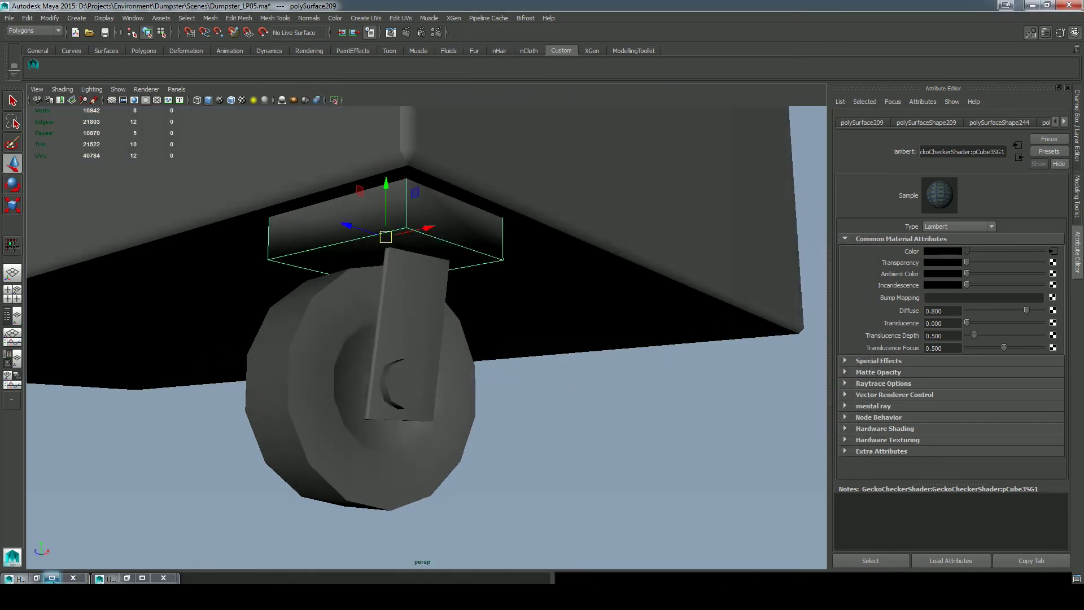
click(34, 578)
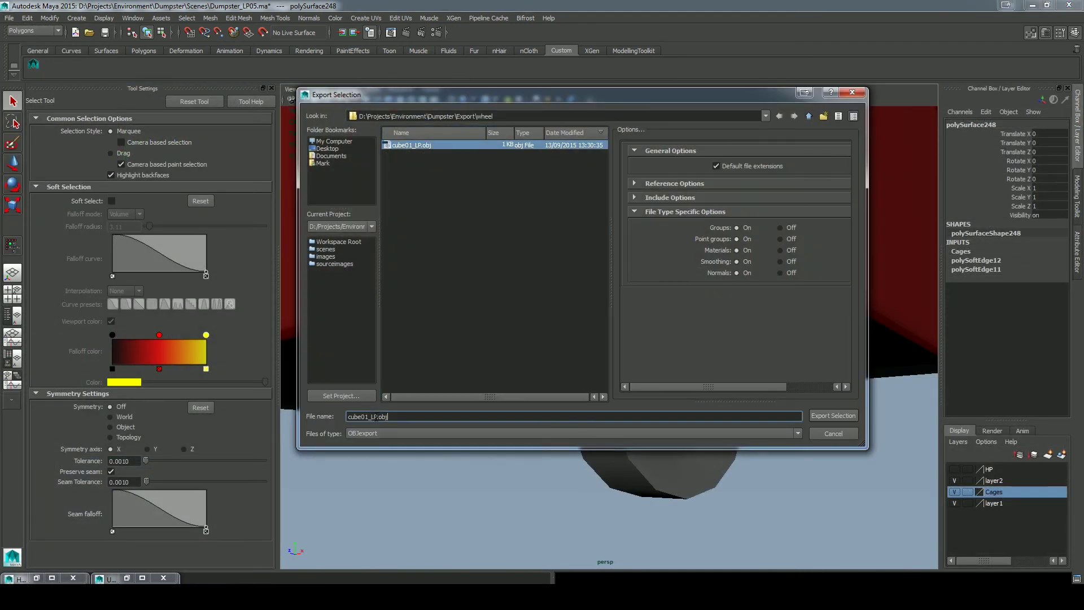
text(cage)
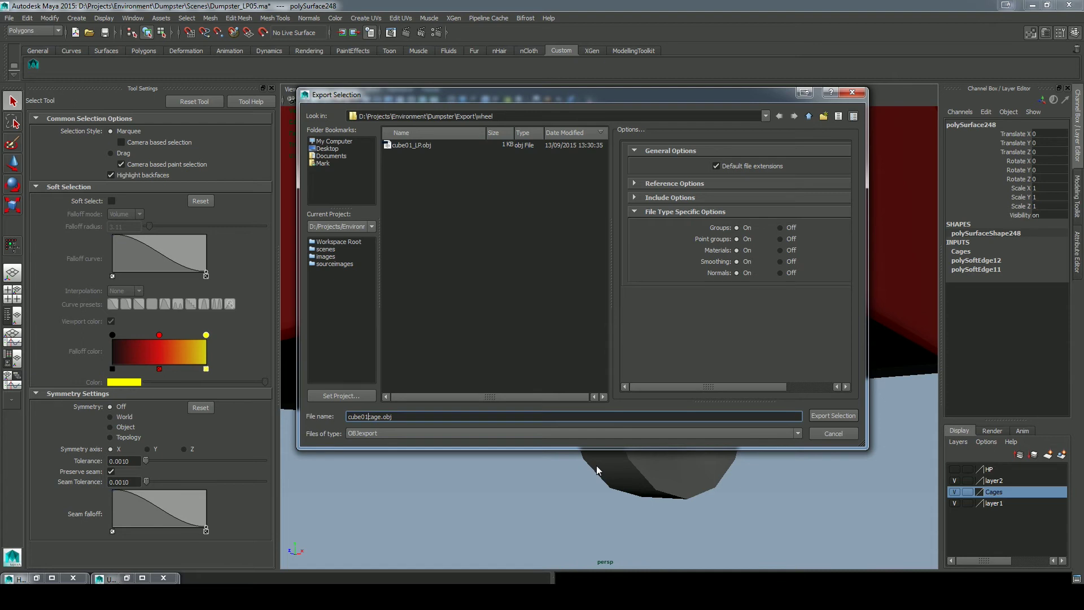
key(Return)
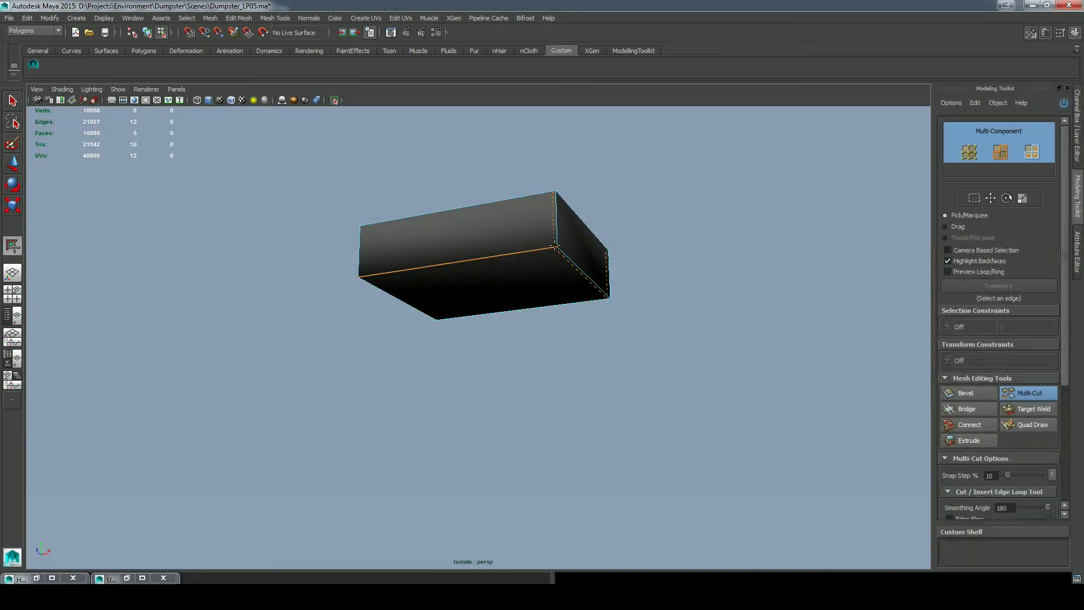
Bevel the edges of the high-poly mounting block and preview the block smoothed.
right_drag(508, 228, 508, 198)
click(968, 392)
middle_drag(700, 317, 626, 318)
key(q)
key(3)
right_drag(564, 251, 599, 221)
alt+drag(542, 334, 515, 348)
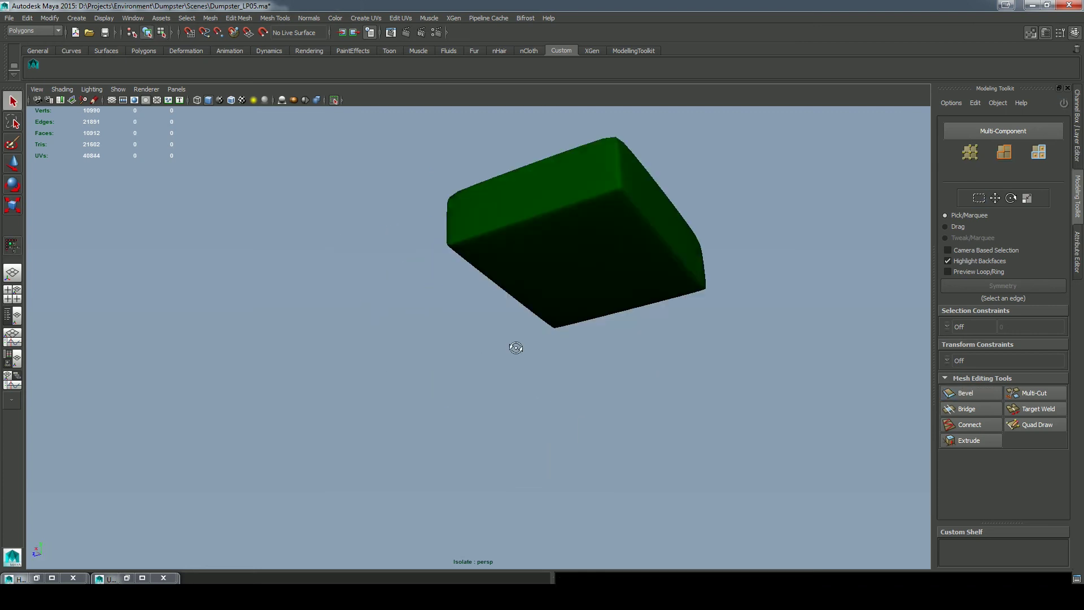
Adjust the mounting block bevel's fraction and set its segments to 3.
click(593, 248)
key(1)
alt+drag(593, 349, 675, 351)
alt+right_drag(675, 351, 750, 350)
click(1076, 126)
click(969, 260)
click(1019, 286)
middle_drag(864, 300, 898, 314)
click(1050, 305)
text(3)
key(Return)
Insert an edge loop around the mounting block with Multi-Cut and check the smoothed preview.
alt+middle_drag(758, 338, 737, 356)
key(3)
alt+drag(738, 356, 489, 407)
click(740, 340)
click(584, 244)
key(1)
alt+drag(584, 244, 723, 261)
click(1076, 196)
click(1034, 393)
ctrl+click(482, 187)
key(q)
key(3)
alt+drag(396, 366, 476, 277)
Apply mesh smoothing to the high-poly mounting block and return to object selection.
key(1)
click(211, 18)
click(225, 87)
click(9, 18)
double_click(13, 163)
alt+middle_drag(421, 348, 443, 358)
alt+middle_drag(447, 320, 496, 319)
click(271, 89)
mouse_move(271, 170)
alt+mouse_down()
mouse_move(271, 256)
mouse_move(274, 169)
alt+mouse_up()
key(F8)
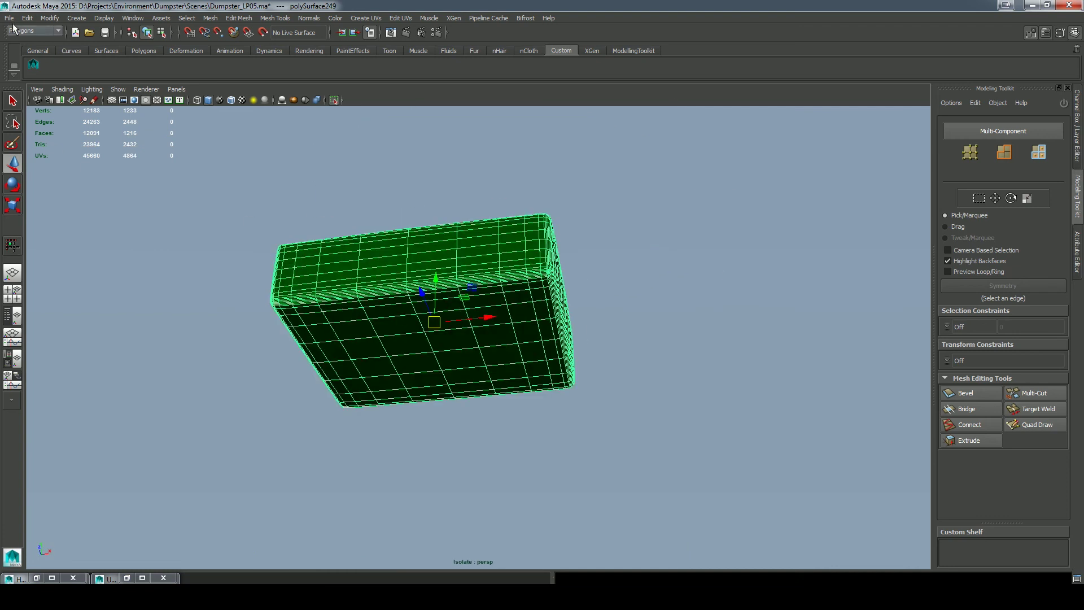
Export the smoothed mounting block to the wheel folder as cube01_HP.obj.
click(10, 18)
click(40, 151)
click(832, 416)
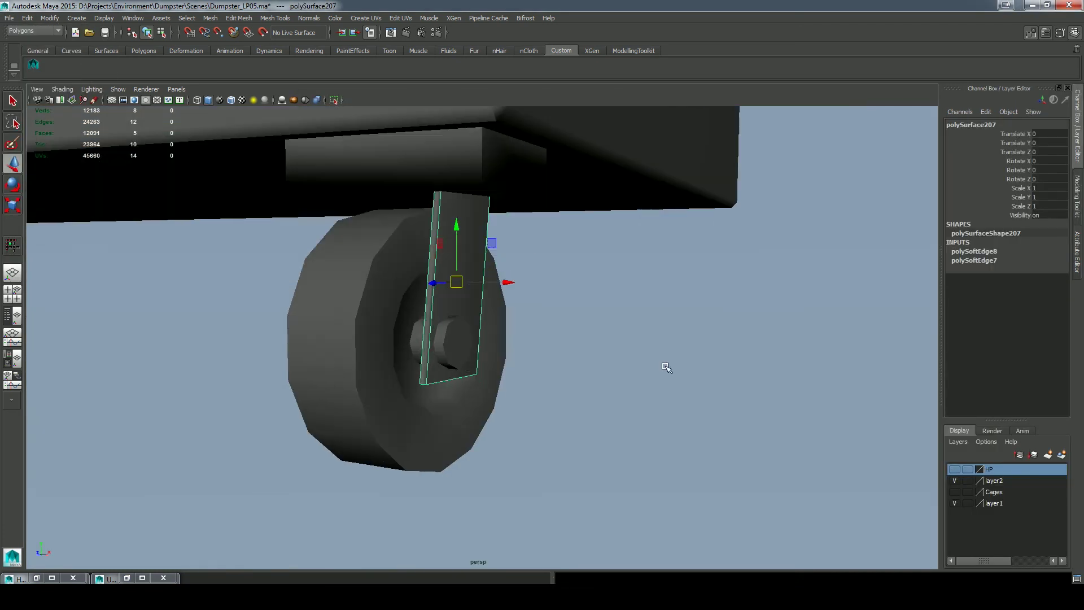
Bevel the wheel strut's edges with a fraction of 0.532 and export its high-poly mesh as strut01_HP.obj.
right_drag(406, 254, 407, 254)
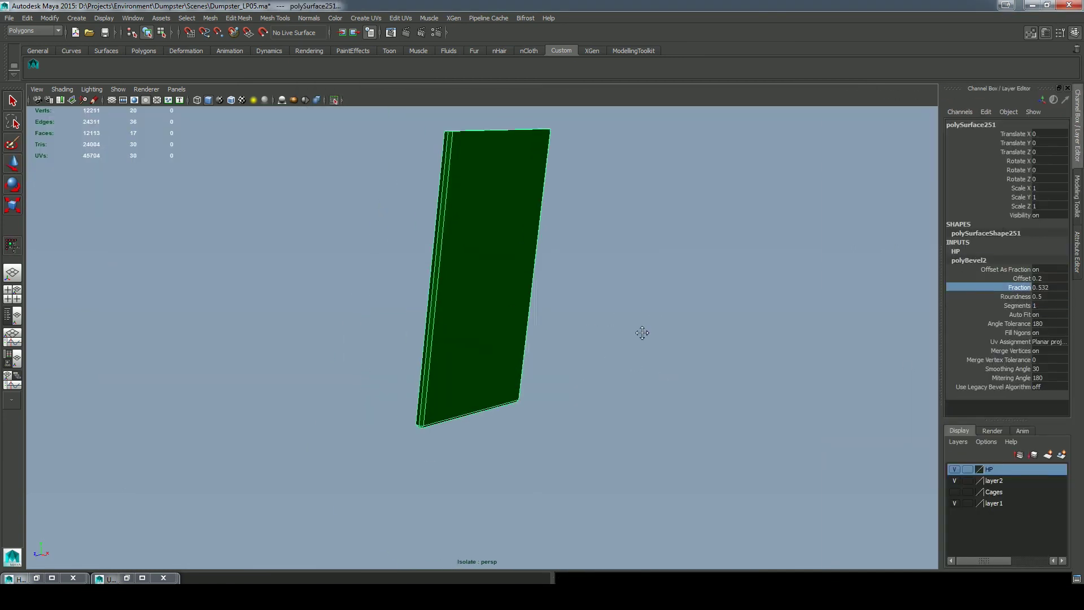
click(9, 17)
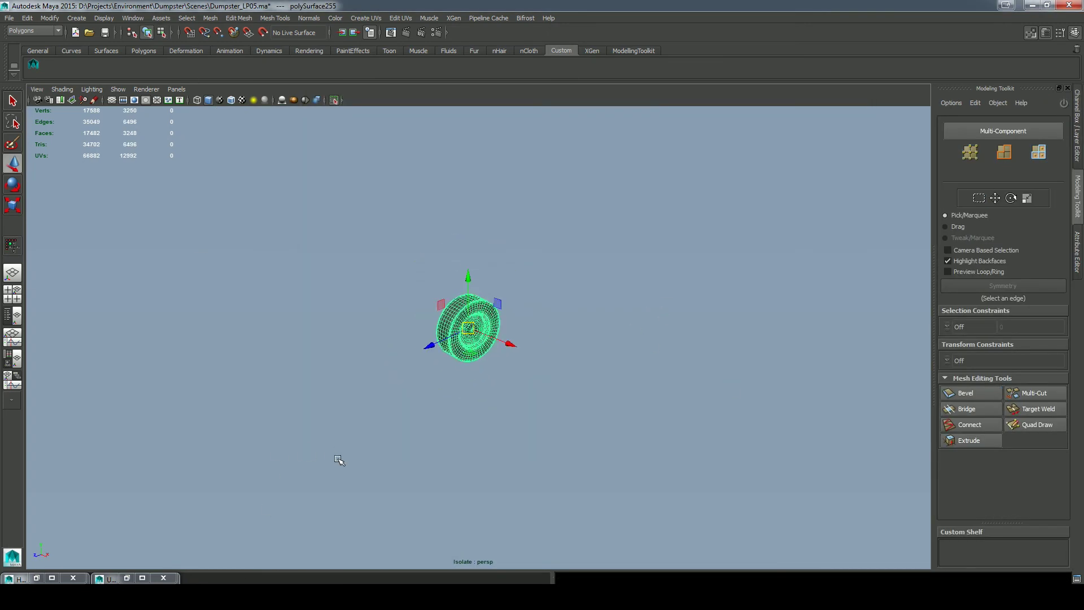
Switch to xNormal and clear all meshes from the low- and high-definition lists.
click(339, 460)
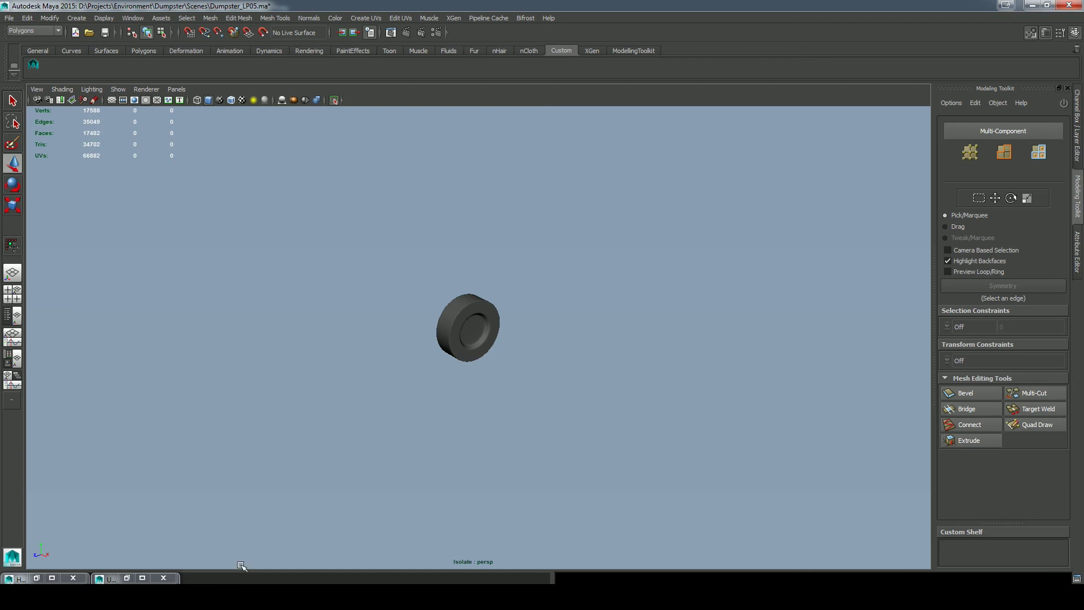
mouse_move(163, 597)
click(163, 543)
click(490, 394)
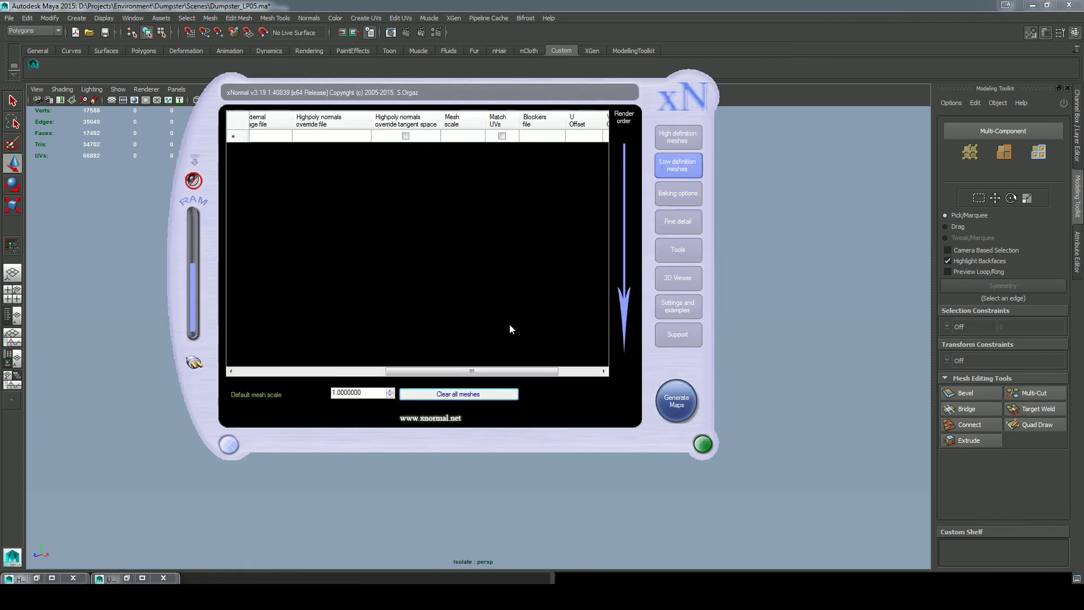
click(677, 137)
click(502, 398)
Add axel01_HP, cube01_HP, strut01_HP and wheel01_HP from the wheel folder as high-definition meshes.
right_click(347, 211)
click(391, 218)
double_click(376, 127)
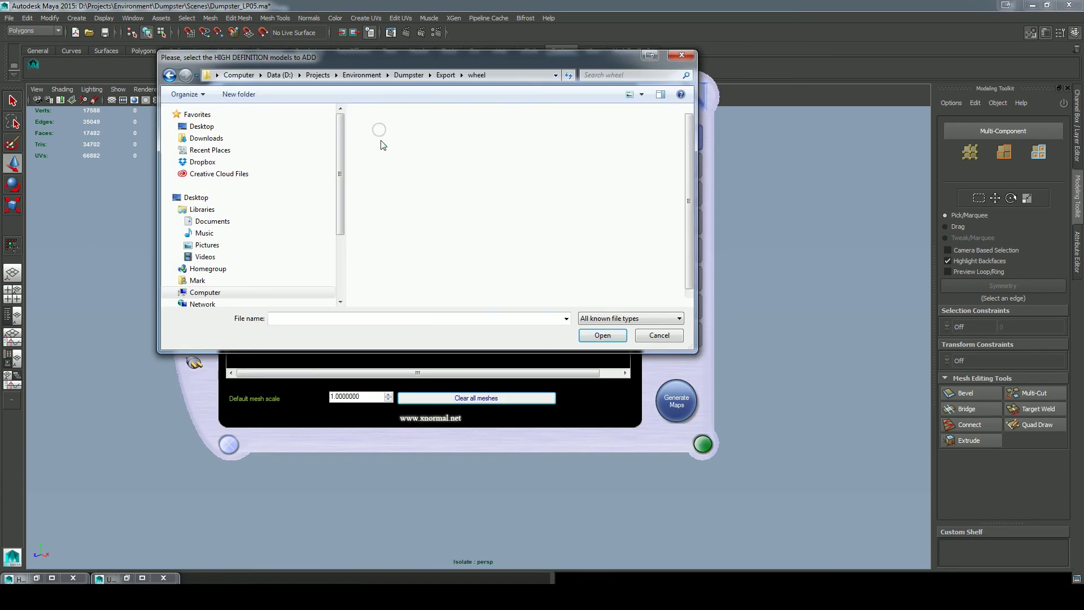
click(642, 94)
click(681, 169)
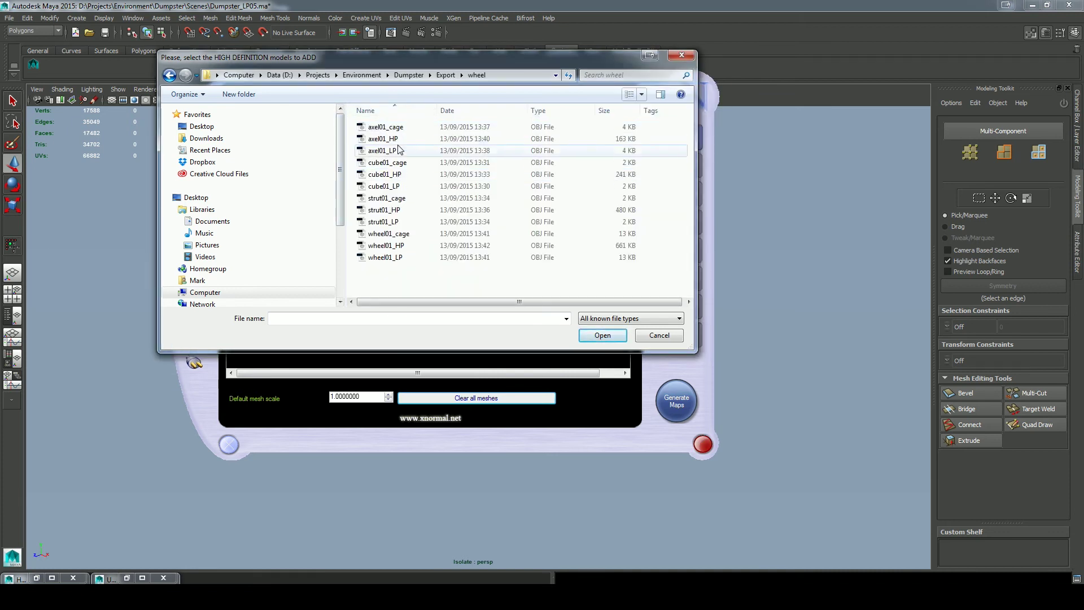
click(383, 138)
ctrl+click(384, 174)
ctrl+click(395, 210)
ctrl+click(385, 245)
click(602, 335)
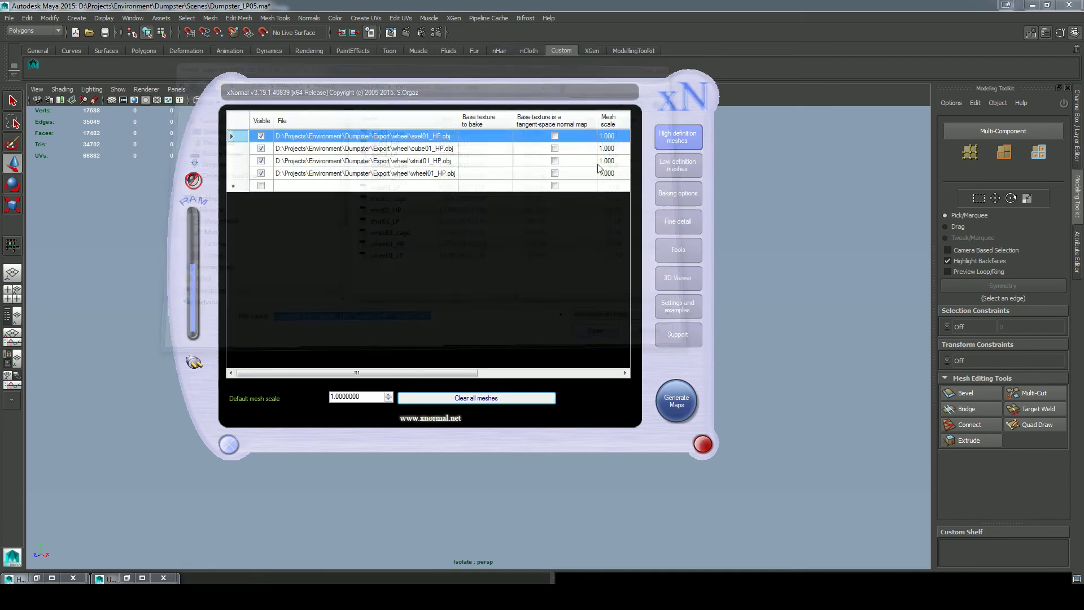
Add axel01_LP, cube01_LP, strut01_LP and wheel01_LP as low-definition meshes.
click(678, 164)
right_click(435, 206)
click(472, 211)
click(384, 150)
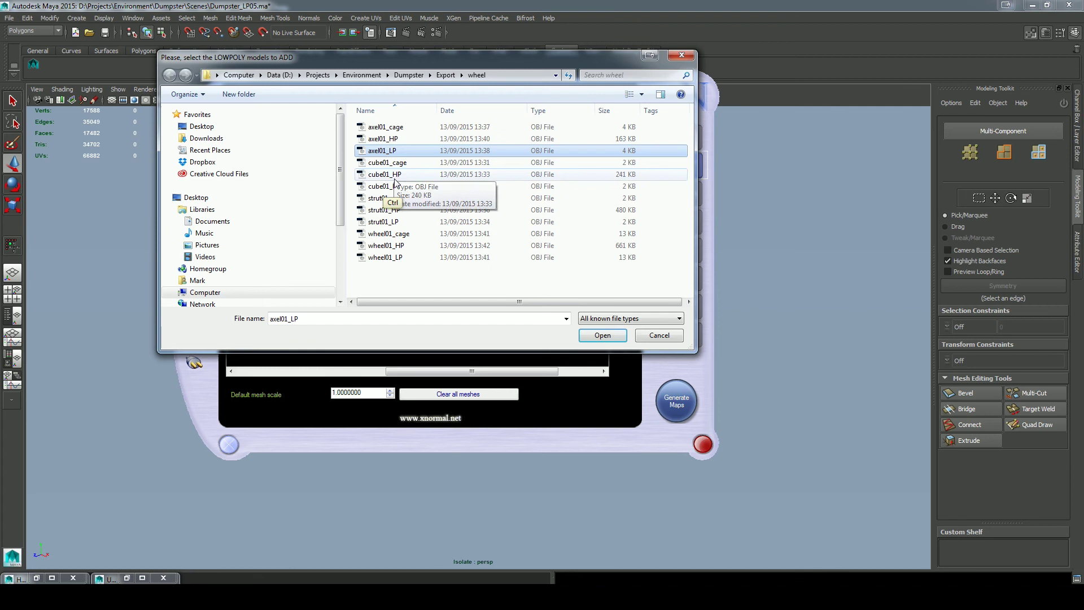
ctrl+click(384, 186)
ctrl+click(383, 221)
ctrl+click(385, 257)
click(602, 335)
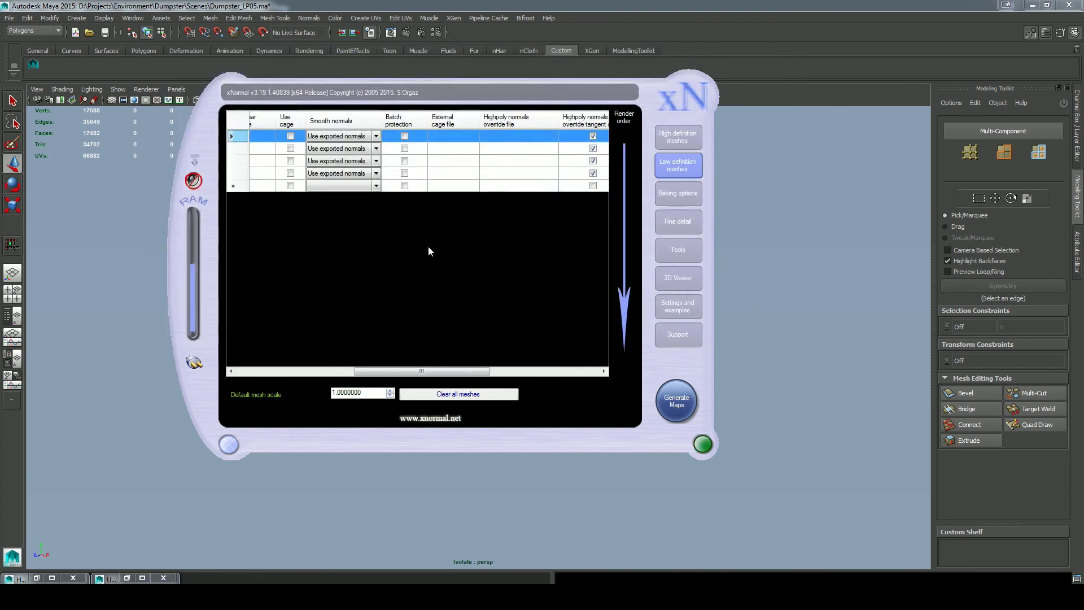
Assign axel01_cage as the external cage file of the axel01_LP mesh.
drag(427, 371, 305, 372)
right_click(493, 136)
click(529, 219)
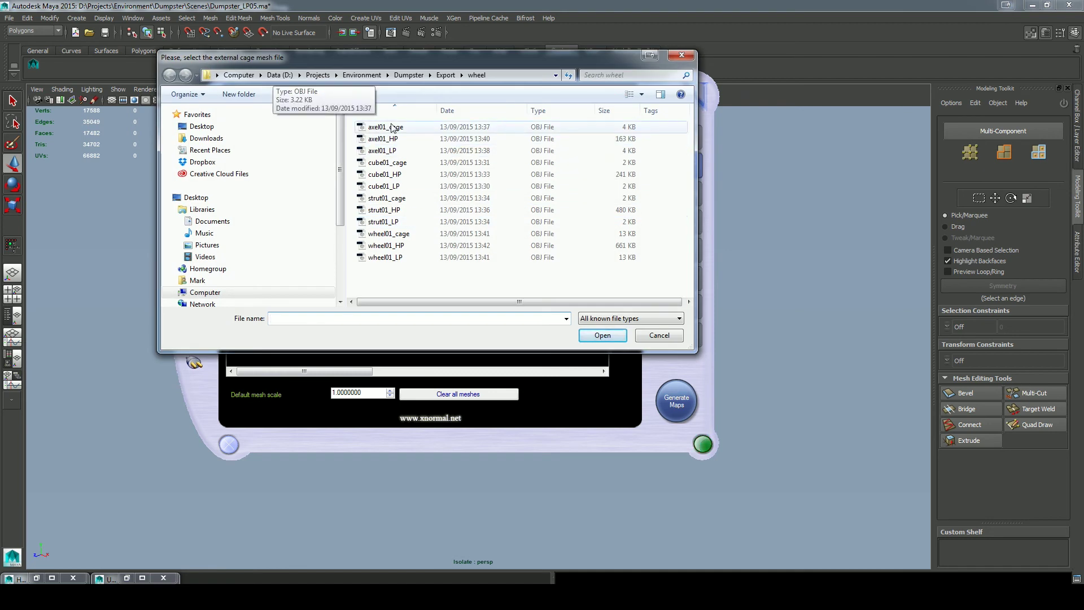
click(385, 257)
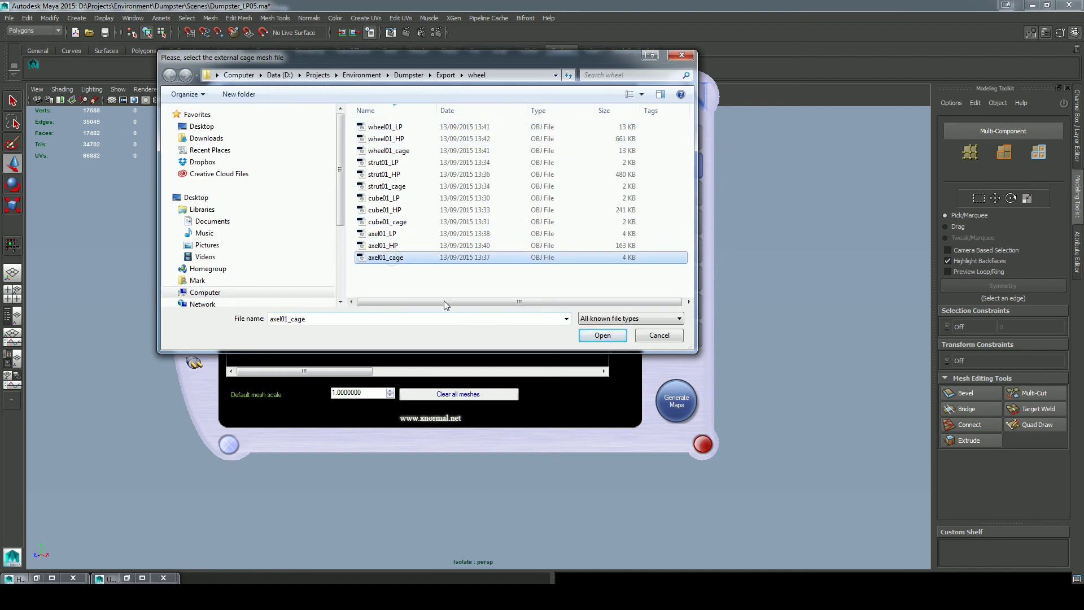
click(602, 335)
click(657, 349)
Assign cube01_cage as the external cage file of the cube01_LP mesh.
click(468, 149)
right_click(468, 149)
click(542, 232)
click(387, 221)
click(603, 335)
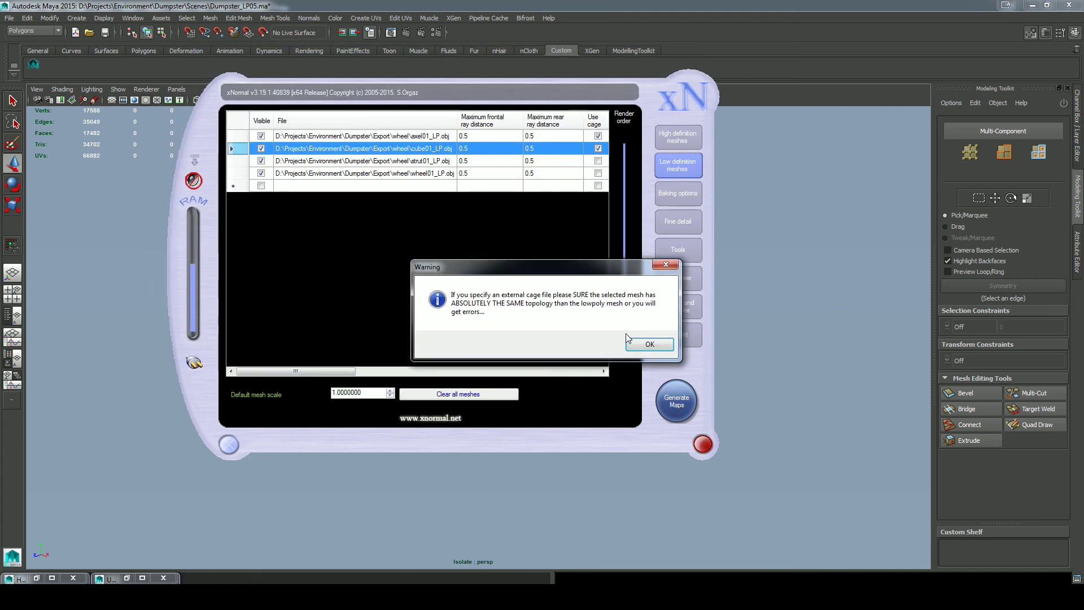
click(652, 344)
Assign strut01_cage as the external cage file of the strut01_LP mesh.
right_click(479, 161)
key(Escape)
right_click(479, 161)
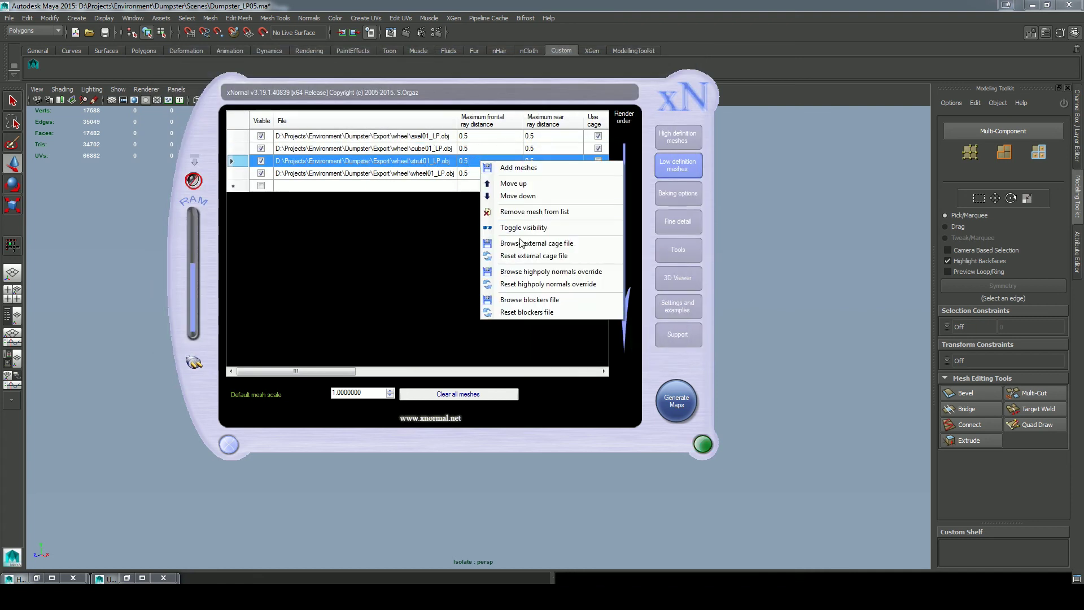
click(526, 243)
click(387, 193)
click(602, 335)
click(643, 340)
Assign wheel01_cage as the external cage file of the wheel01_LP mesh.
click(452, 175)
right_click(450, 176)
click(506, 259)
click(389, 147)
click(604, 469)
click(650, 341)
Bake the wheel's normal and ambient occlusion maps at 2048 × 2048 with output file wheel01.tga.
drag(332, 373, 440, 372)
click(666, 197)
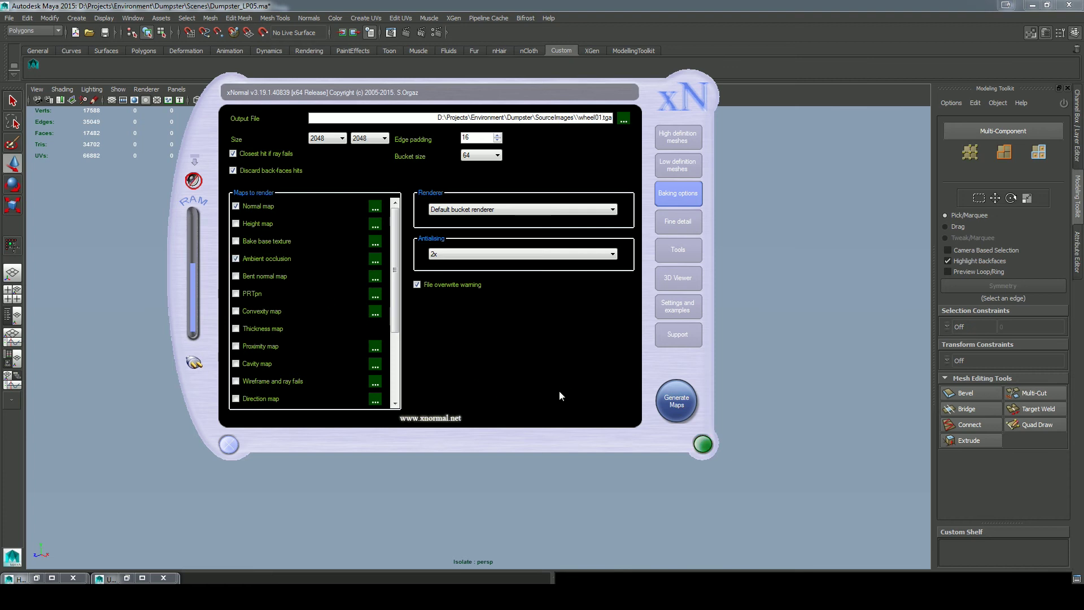
click(676, 401)
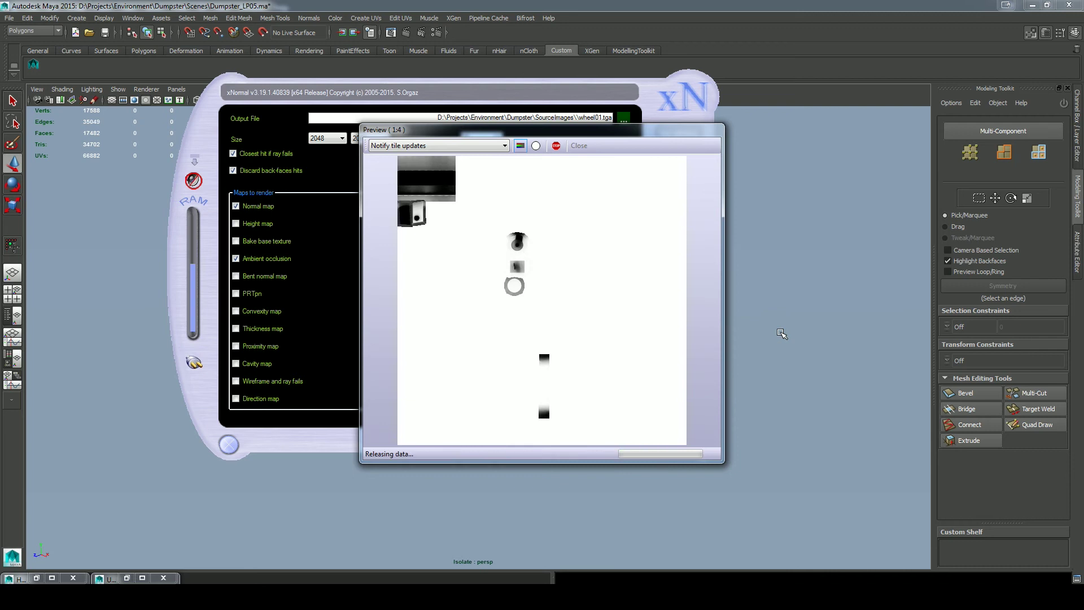
Switch to Maya, leave the isolated view and hide the HP layer.
click(156, 596)
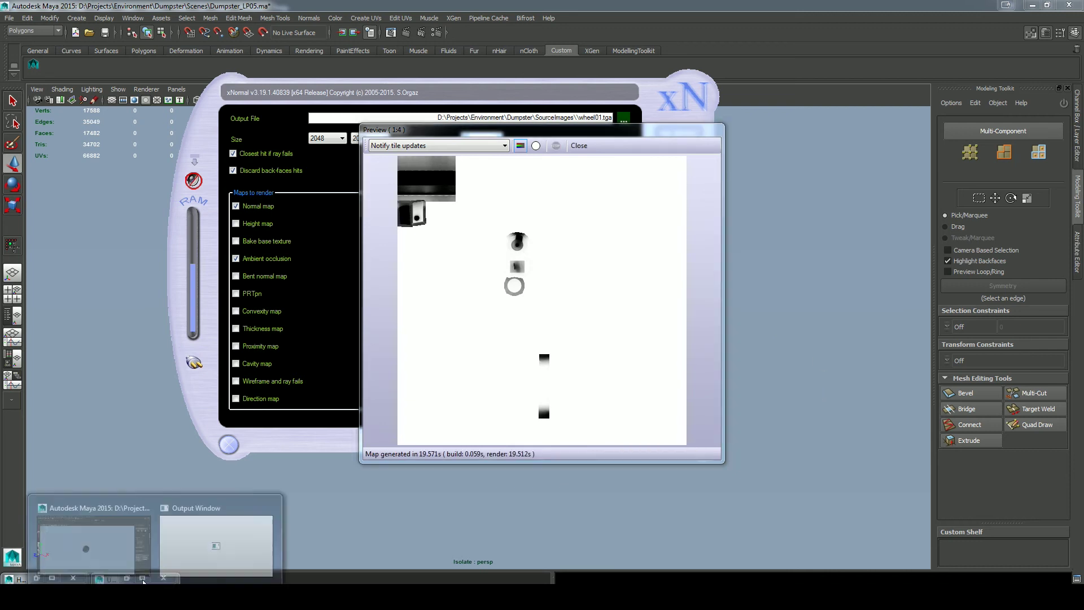
click(115, 533)
click(459, 337)
click(336, 98)
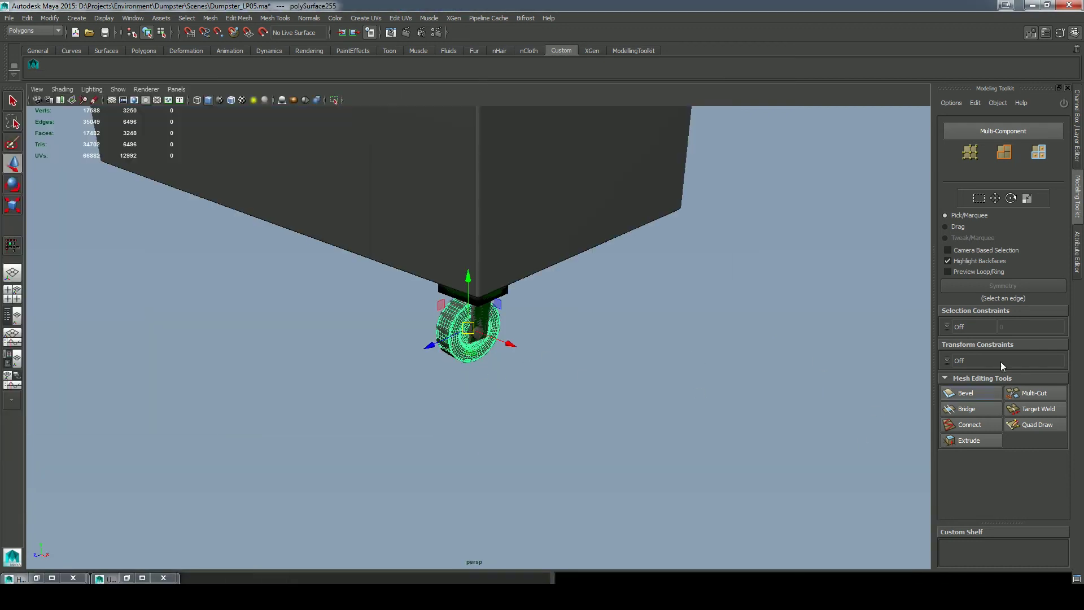
click(1068, 198)
click(955, 469)
Combine the low-poly wheel, strut, axle and mounting block into one mesh and isolate it.
click(525, 418)
alt+drag(525, 418, 457, 407)
click(466, 333)
drag(423, 382, 521, 289)
click(210, 18)
click(220, 35)
key(space)
alt+drag(469, 442, 462, 415)
click(332, 101)
click(575, 411)
scroll(575, 411, up, 2)
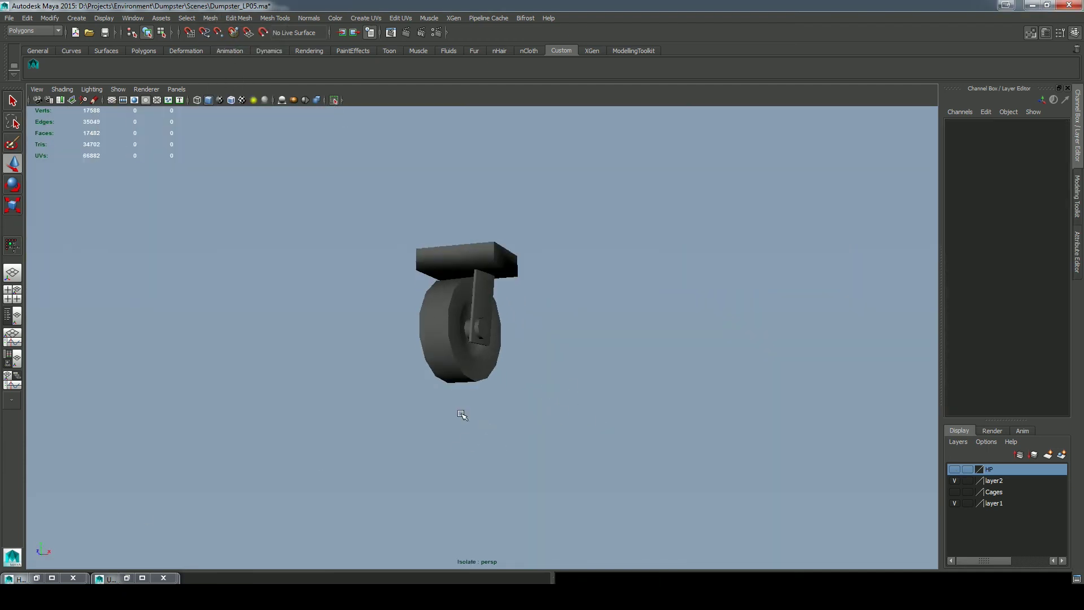
Create a file texture in the Hypershade and load wheel01_normals.tga into it.
click(36, 578)
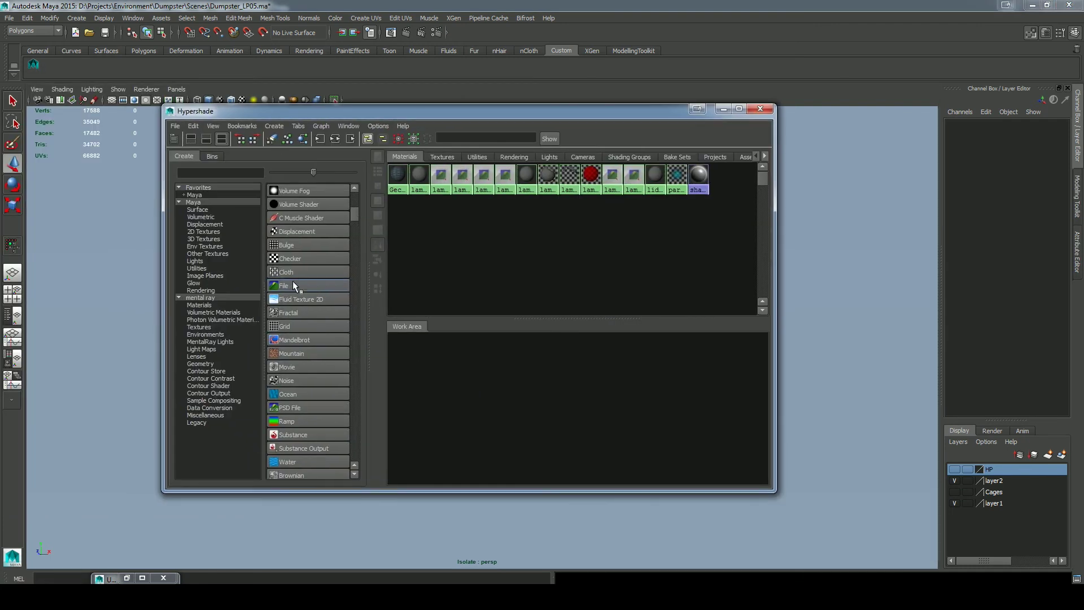
click(292, 282)
double_click(424, 345)
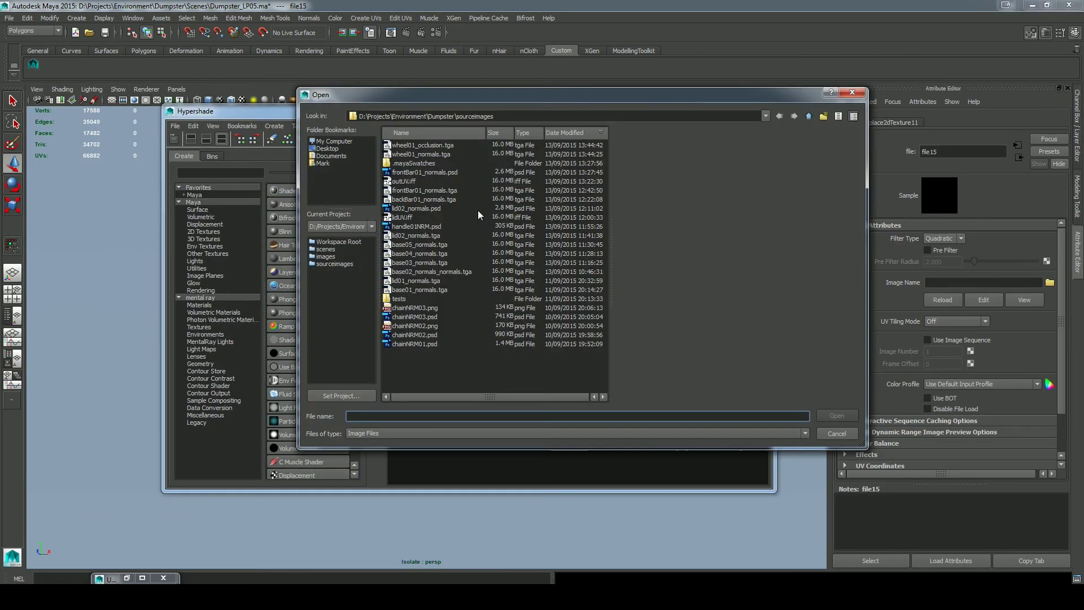
click(420, 154)
click(835, 416)
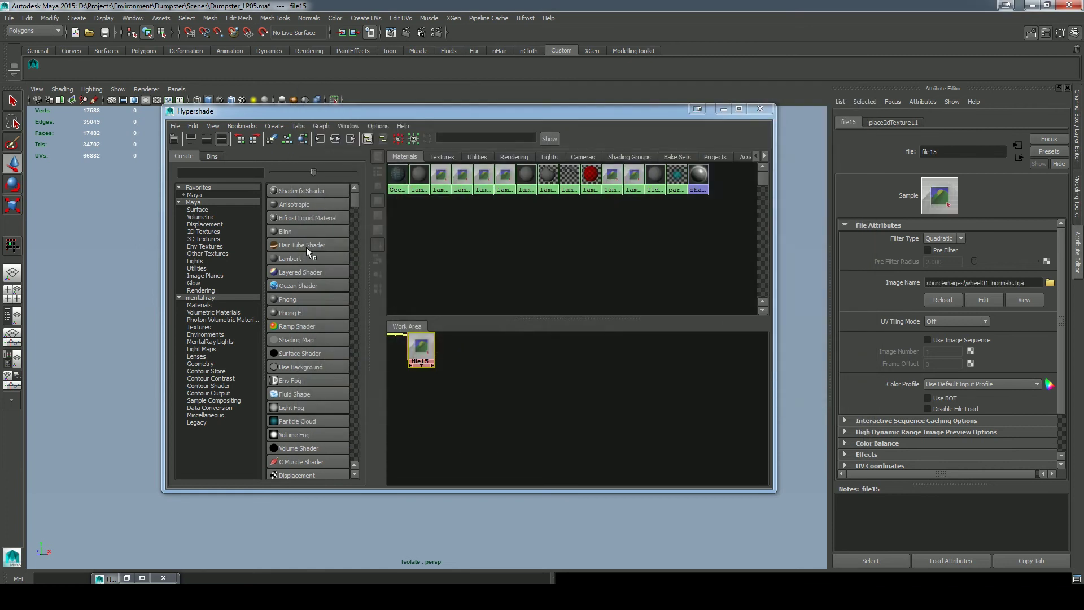
Create a Lambert material, connect the wheel normal map to its bump mapping and set how the bump node uses it.
click(308, 255)
middle_drag(458, 357, 456, 356)
click(479, 429)
click(949, 263)
click(939, 282)
Assign the new Lambert material to the combined wheel mesh and minimize the Hypershade.
drag(675, 113, 244, 94)
middle_drag(34, 341, 45, 343)
alt+middle_drag(379, 366, 412, 373)
click(412, 372)
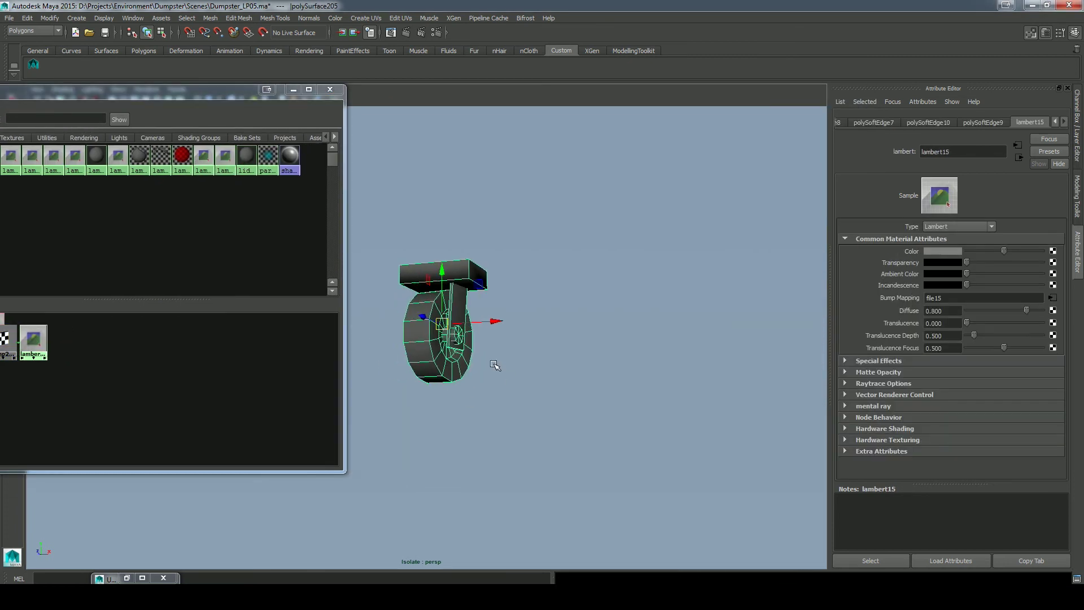
drag(293, 85, 293, 127)
click(293, 134)
Examine the normal-mapped wheel assembly from several angles for baking artifacts.
click(577, 373)
alt+drag(577, 374, 511, 398)
scroll(540, 387, up, 5)
alt+drag(700, 383, 497, 418)
scroll(624, 395, up, 3)
alt+drag(633, 394, 717, 394)
click(413, 283)
click(517, 293)
alt+drag(518, 293, 392, 270)
Switch to Photoshop and unlock the background layer of wheel01_normals.tga for retouching.
key(alt+Tab)
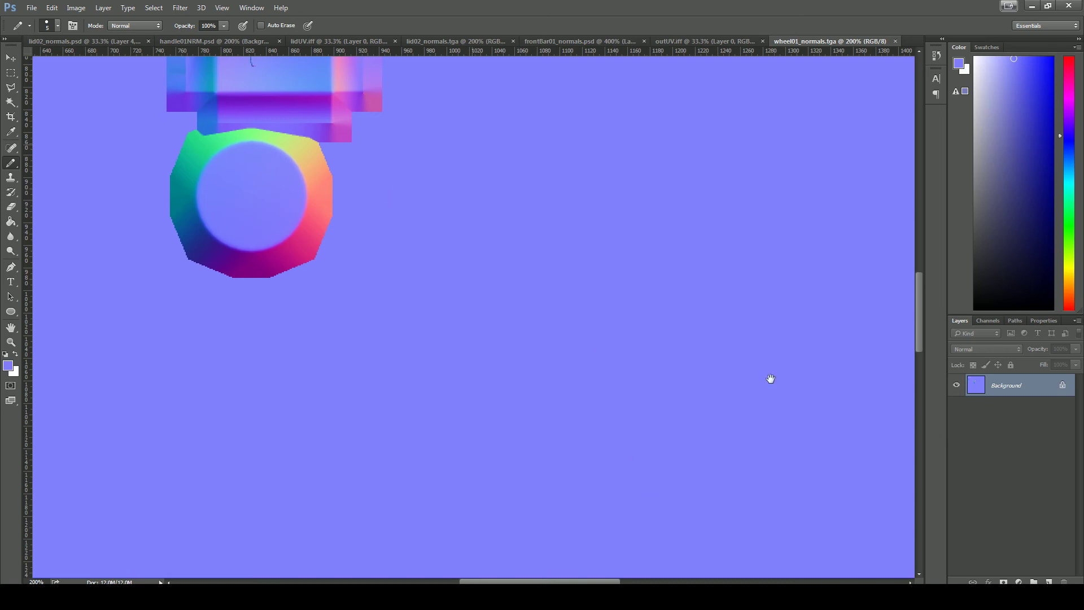
click(369, 192)
drag(391, 162, 550, 533)
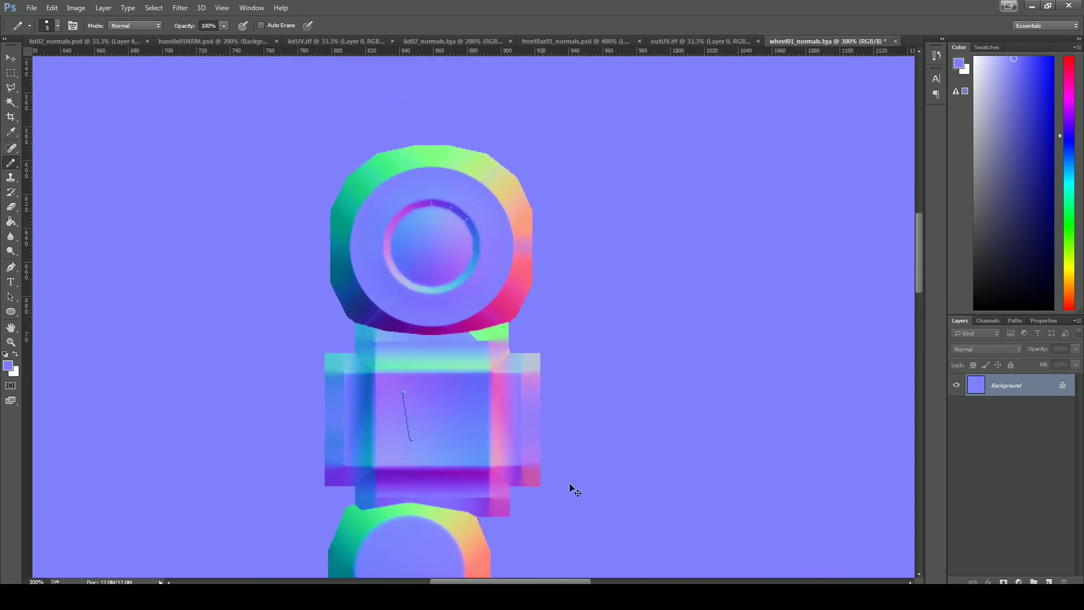
key(ctrl+plus)
drag(672, 212, 712, 335)
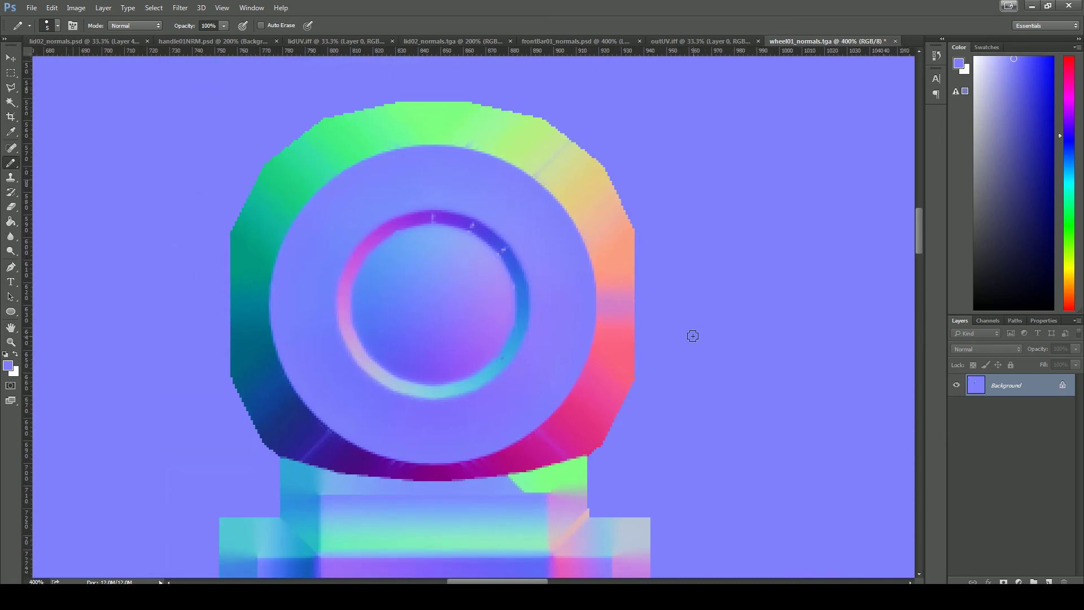
click(1061, 387)
Smudge away the baking artifacts on the wheel normal map's inner ring with a small 50% strength Smudge brush.
click(11, 237)
alt+scroll(443, 261, up, 3)
key(bracketleft)
key(bracketleft)
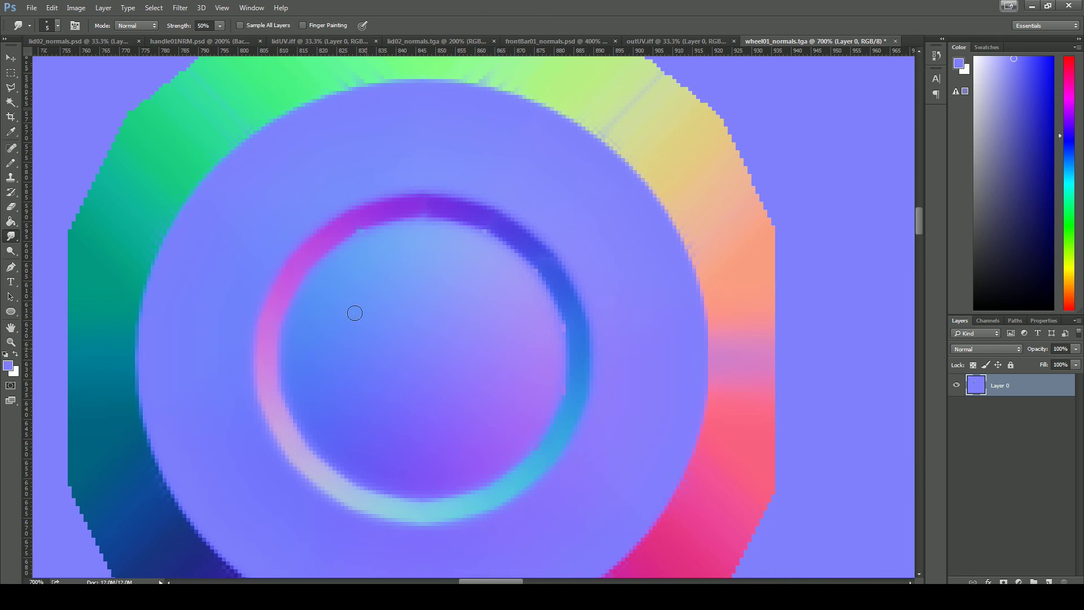
Save the retouched wheel normal map as a new file.
alt+scroll(558, 283, down, 9)
key(ctrl+shift+s)
click(580, 365)
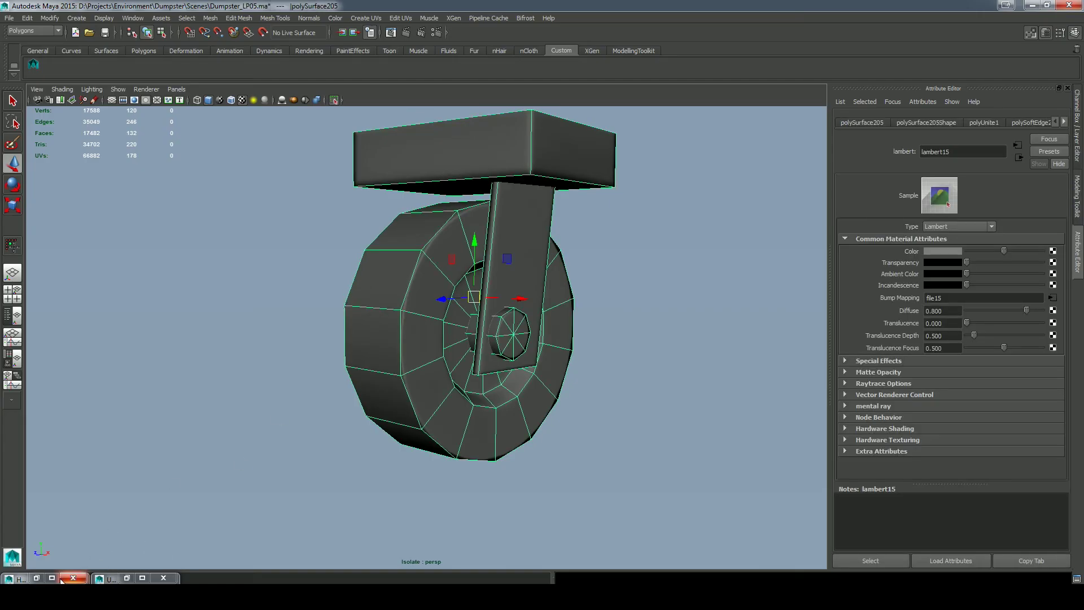
Load the retouched wheel normal map into the file node that drives the wheel material's bump mapping.
click(36, 577)
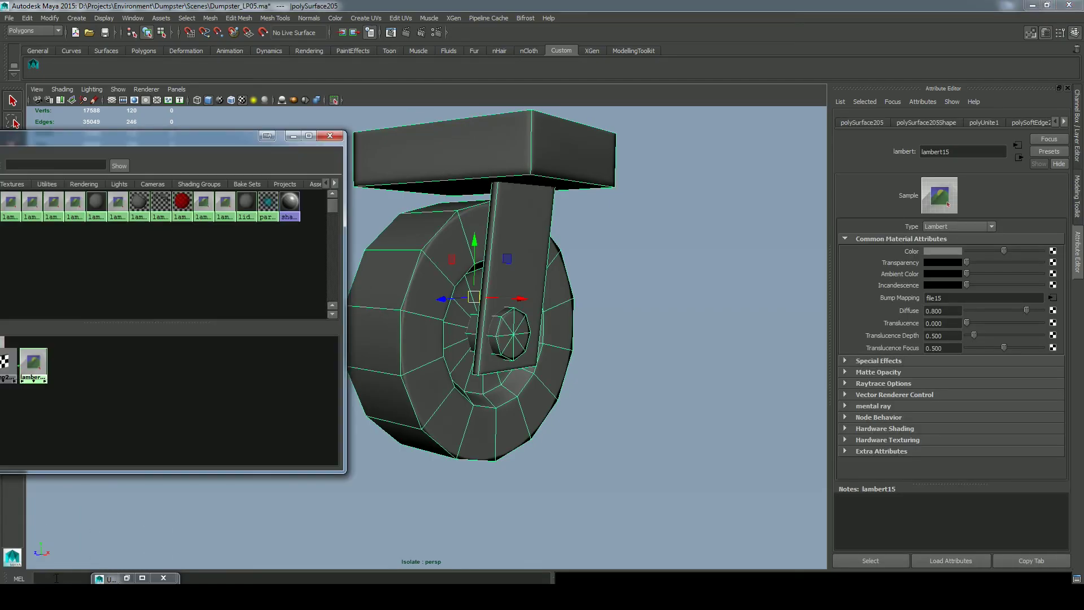
click(1053, 299)
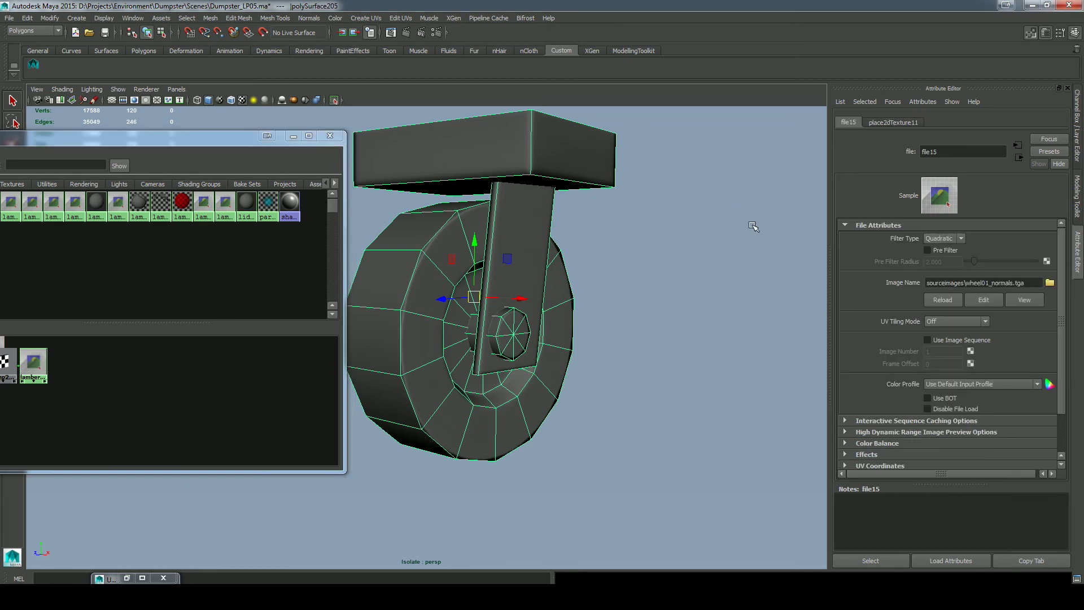
click(1051, 283)
double_click(421, 145)
click(293, 135)
click(328, 187)
alt+drag(647, 358, 559, 300)
scroll(668, 333, up, 3)
Separate the wheel assembly mesh into its individual parts and bring the rest of the dumpster back into view.
click(474, 283)
click(210, 17)
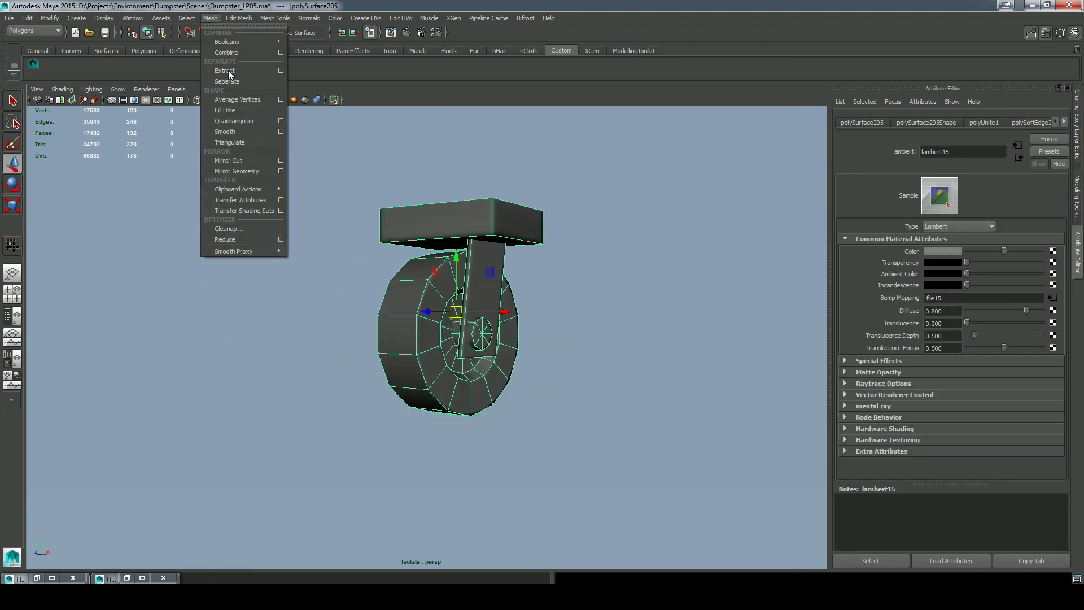
click(230, 74)
click(455, 220)
key(space)
key(ctrl+1)
key(space)
Duplicate the separated caster parts and place three copies in a row beside the dumpster along the X axis.
key(ctrl+d)
drag(478, 339, 387, 338)
key(space)
click(566, 349)
alt+drag(566, 348, 455, 323)
click(471, 322)
click(508, 238)
alt+drag(469, 322, 418, 406)
drag(399, 438, 499, 348)
alt+drag(500, 347, 441, 292)
shift+click(442, 292)
alt+right_drag(442, 292, 378, 331)
key(ctrl+d)
drag(495, 316, 553, 315)
key(ctrl+d)
drag(553, 315, 688, 315)
key(ctrl+d)
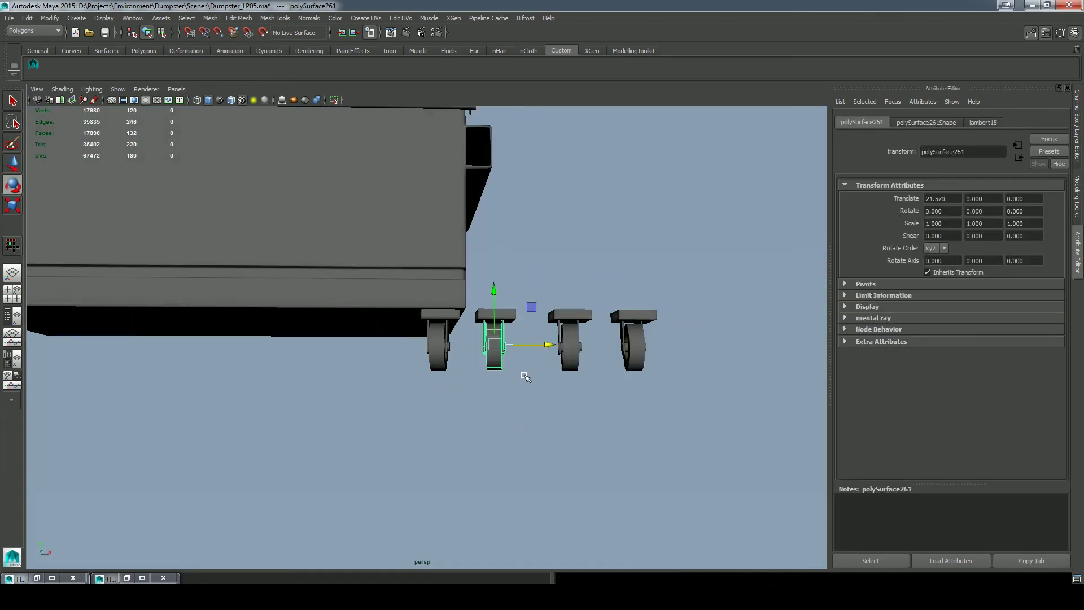
Rotate the wheels of the duplicated casters about the vertical axis so that each one points in a different direction.
mouse_move(547, 344)
alt+mouse_down()
mouse_move(485, 238)
mouse_move(547, 344)
alt+mouse_up()
click(570, 347)
key(e)
drag(600, 350, 571, 353)
alt+drag(678, 406, 643, 350)
click(636, 347)
alt+drag(643, 350, 334, 204)
Combine the separate parts of each caster into a single mesh.
key(w)
key(space)
key(space)
key(f)
key(4)
scroll(422, 339, down, 2)
key(space)
key(space)
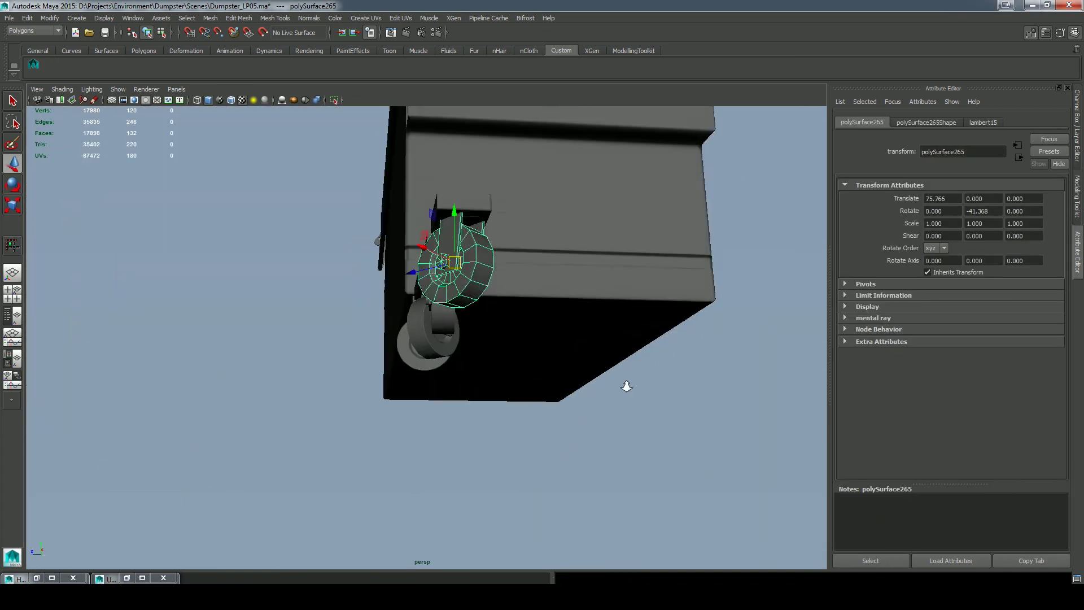
click(625, 384)
alt+drag(625, 384, 627, 361)
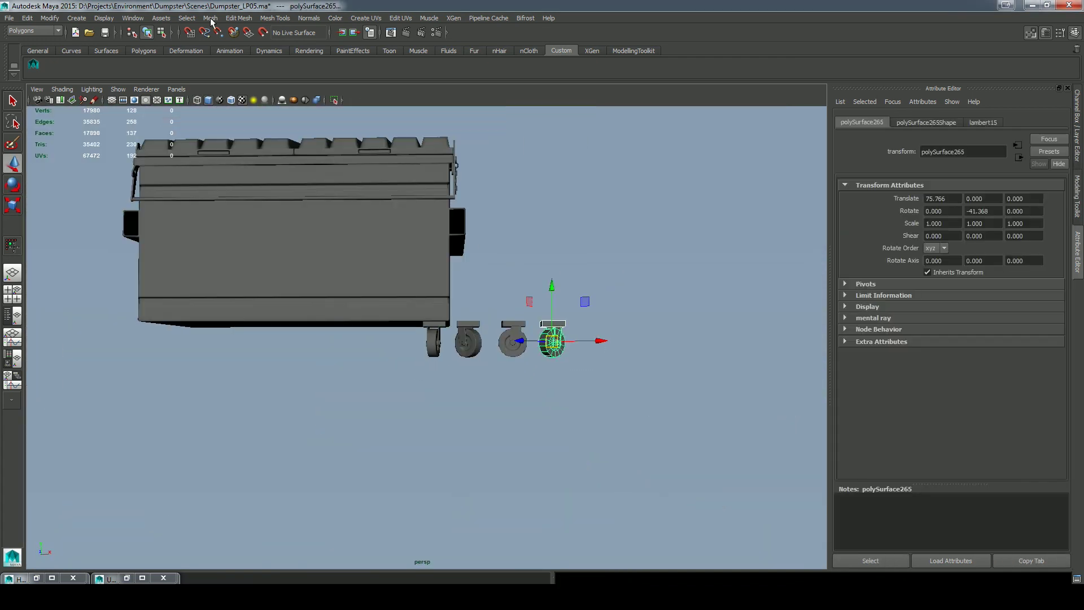
click(229, 51)
drag(506, 314, 521, 357)
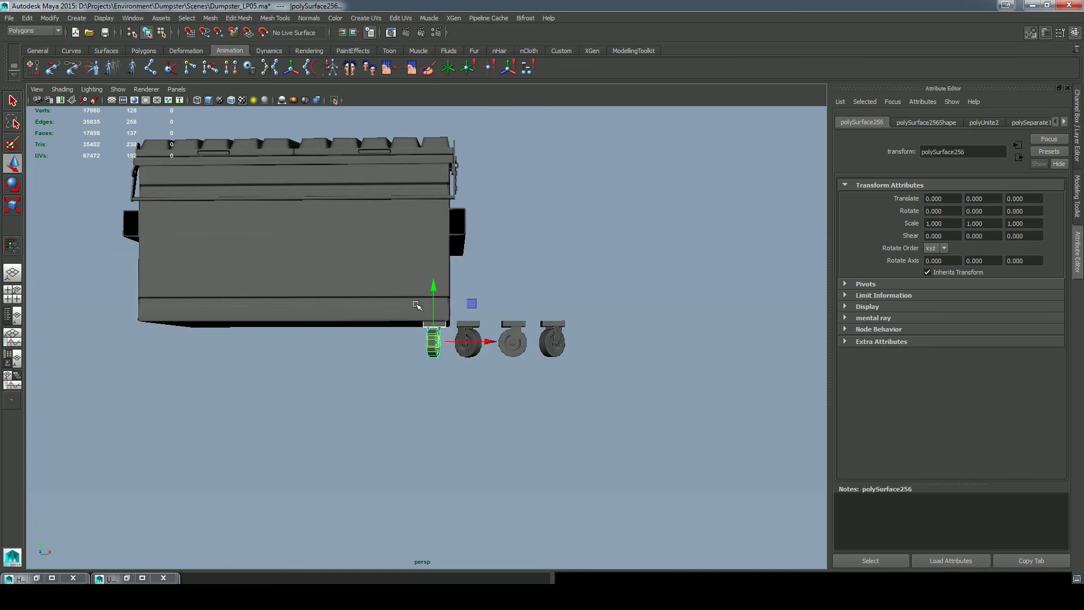
Move the duplicated casters under the remaining corners of the dumpster base, using the wireframe top view.
key(space)
key(space)
key(4)
scroll(322, 288, down, 5)
click(322, 287)
key(f)
click(607, 426)
drag(661, 426, 169, 252)
click(660, 426)
click(714, 429)
drag(714, 429, 556, 415)
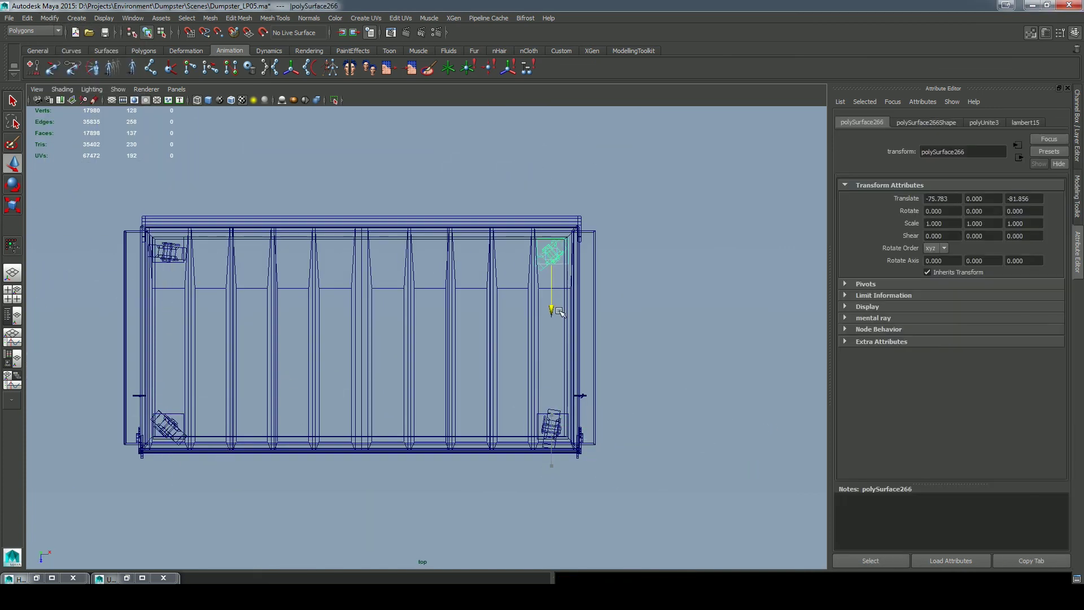
Check the placement of the four casters under the dumpster in the shaded perspective view.
key(space)
key(space)
key(5)
click(535, 283)
scroll(534, 283, down, 5)
alt+drag(316, 403, 299, 445)
alt+right_drag(261, 436, 452, 471)
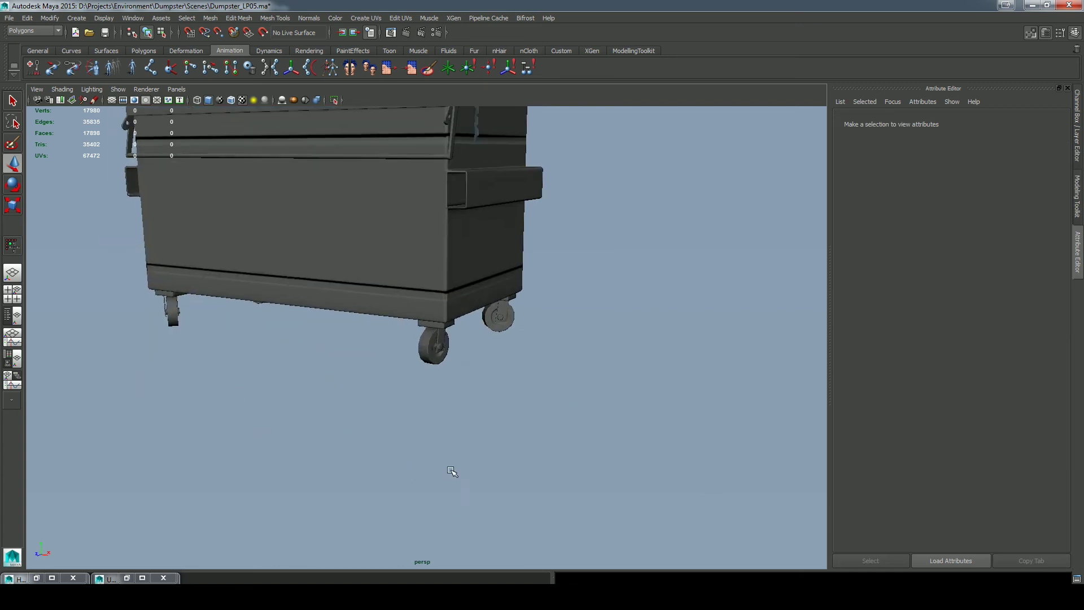
Examine the dumpster's side hook and overall body in perspective with the Hypershade materials at hand.
alt+middle_drag(462, 330, 536, 454)
alt+drag(593, 436, 615, 420)
alt+middle_drag(579, 352, 690, 332)
alt+drag(690, 331, 590, 258)
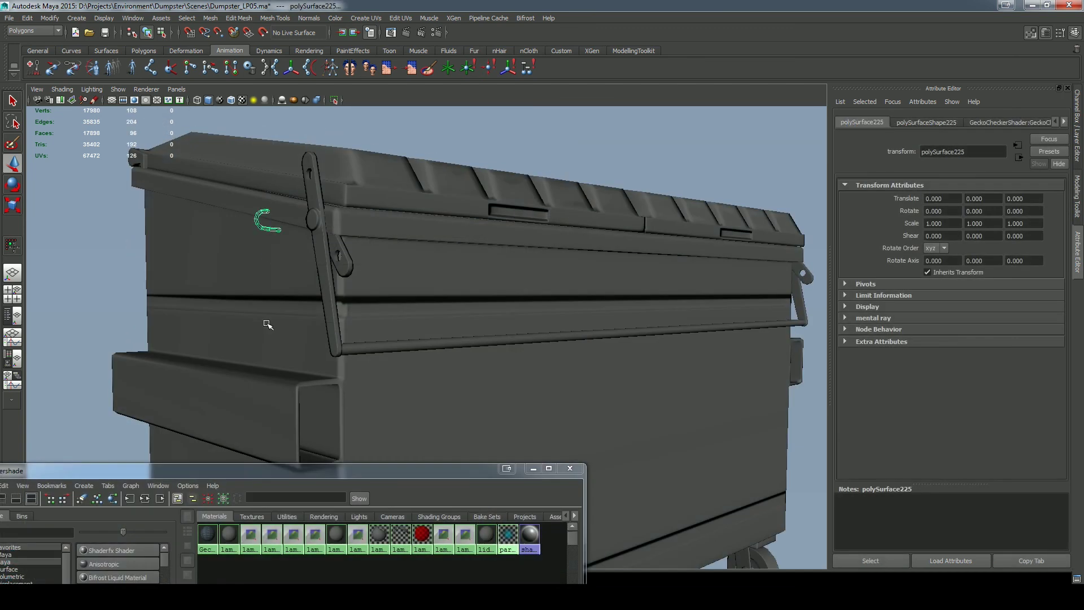
drag(382, 472, 382, 298)
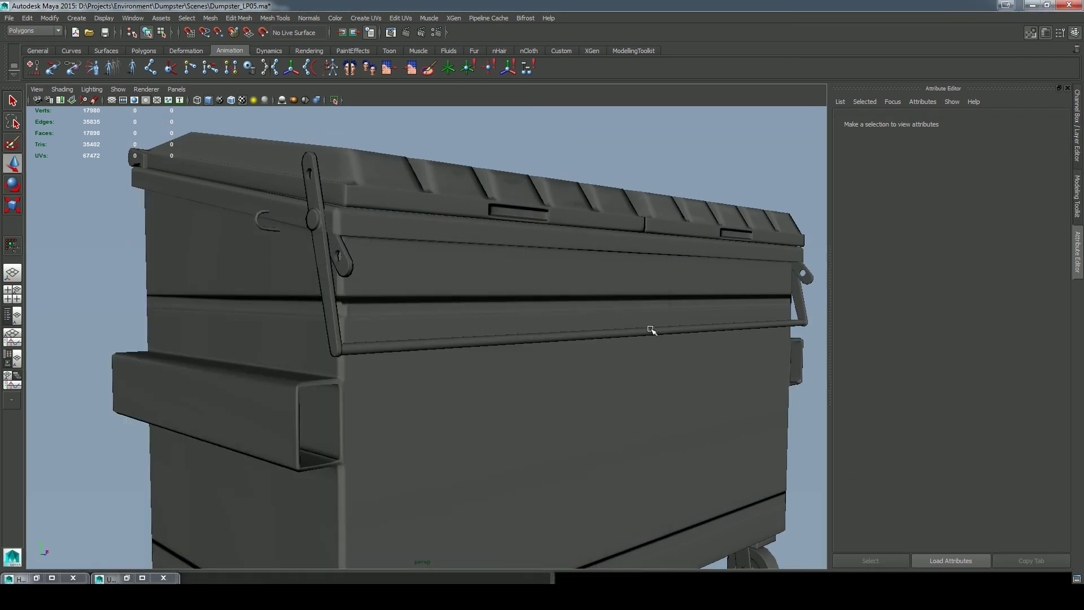
alt+right_drag(648, 327, 547, 367)
alt+drag(547, 368, 373, 416)
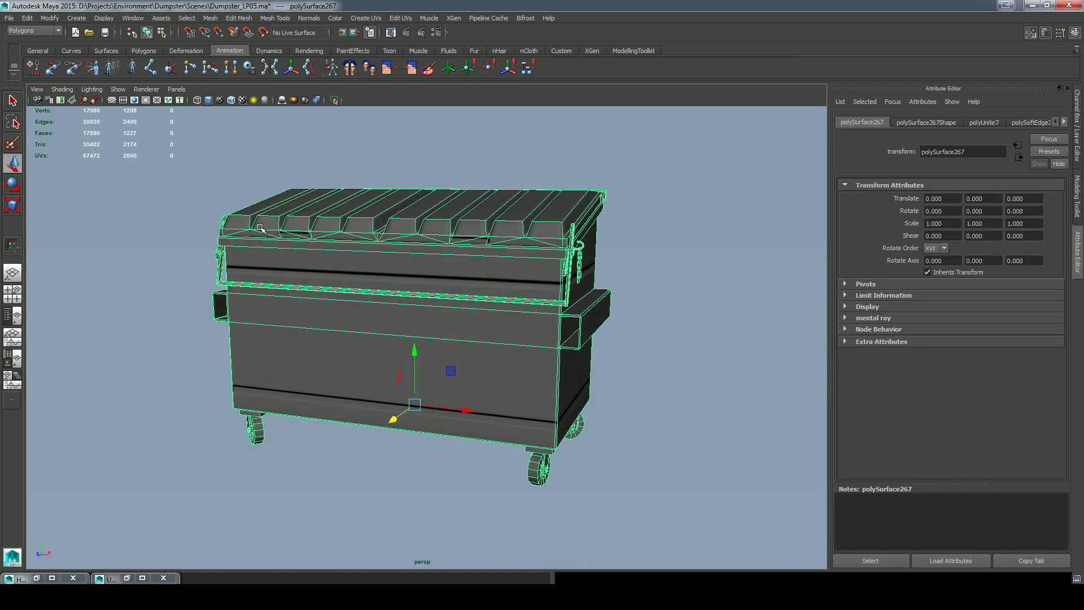
Center the pivot of the combined dumpster mesh and delete all construction history in the scene.
click(50, 19)
click(69, 126)
click(26, 18)
mouse_move(100, 146)
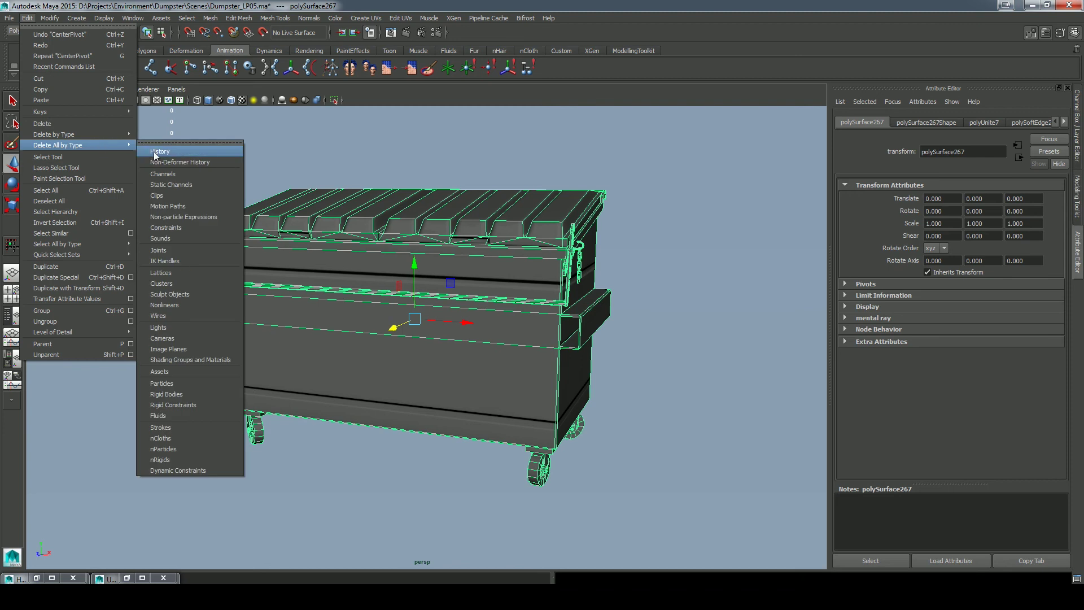
click(157, 151)
click(690, 316)
alt+drag(690, 316, 640, 324)
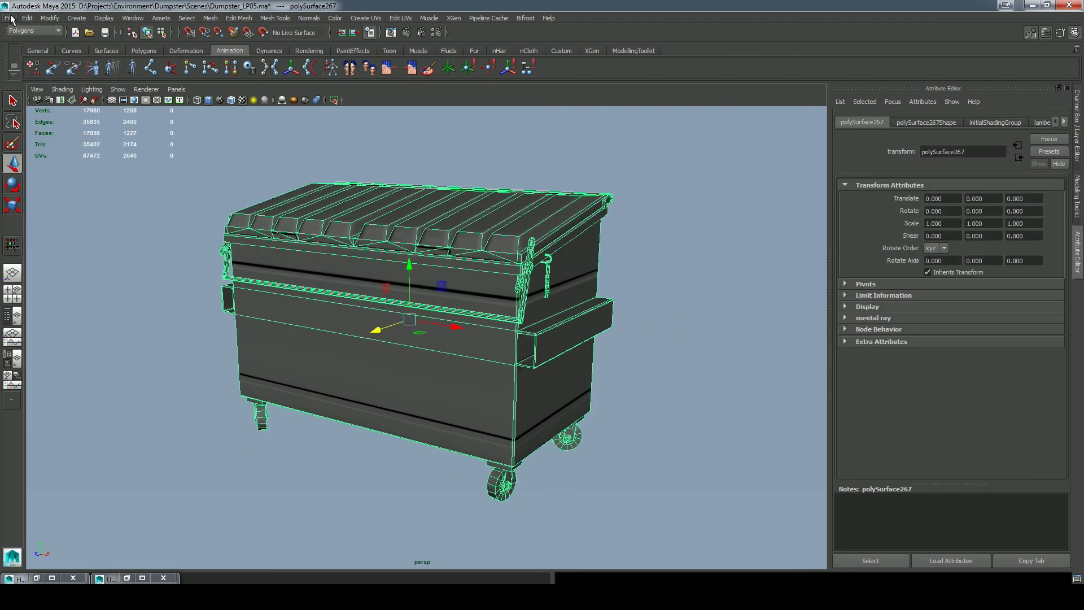
Export the selected dumpster mesh as an OBJ file named Dumpster in the project's Export folder.
click(10, 18)
click(41, 144)
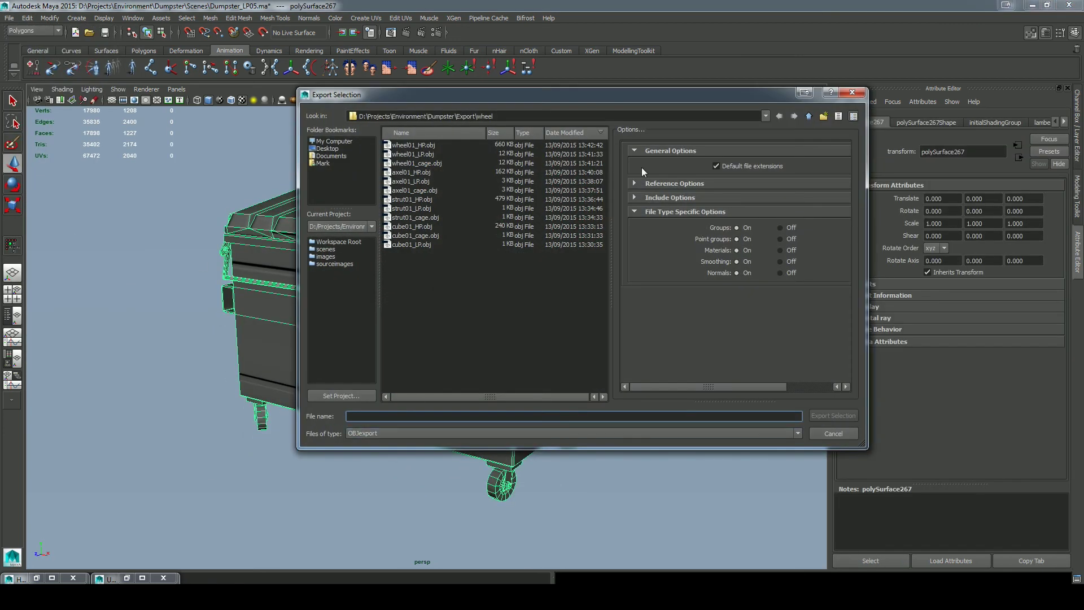
click(808, 117)
click(807, 116)
double_click(401, 155)
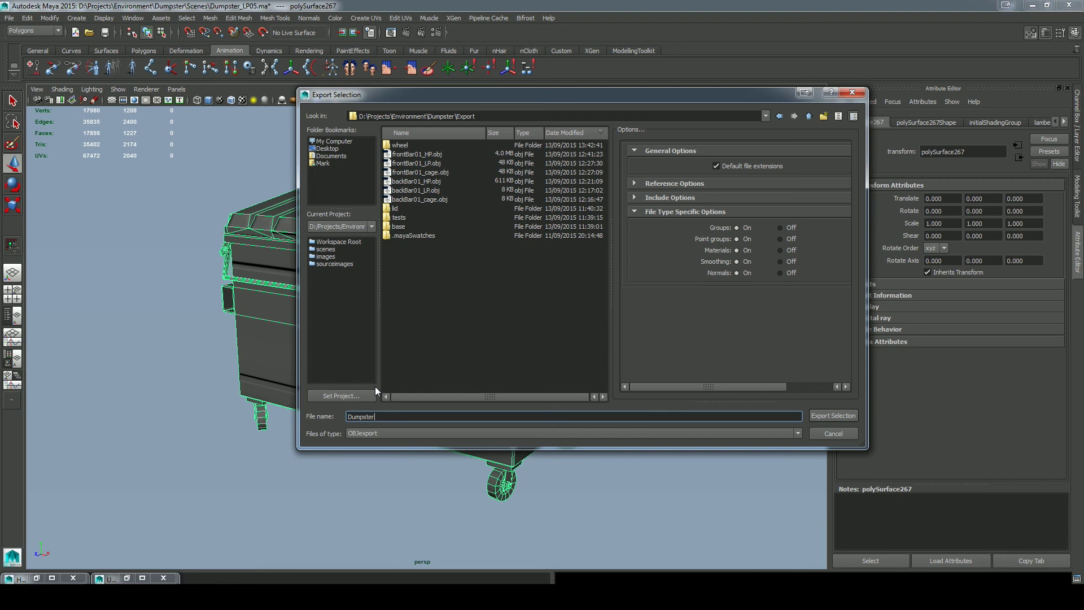
click(832, 415)
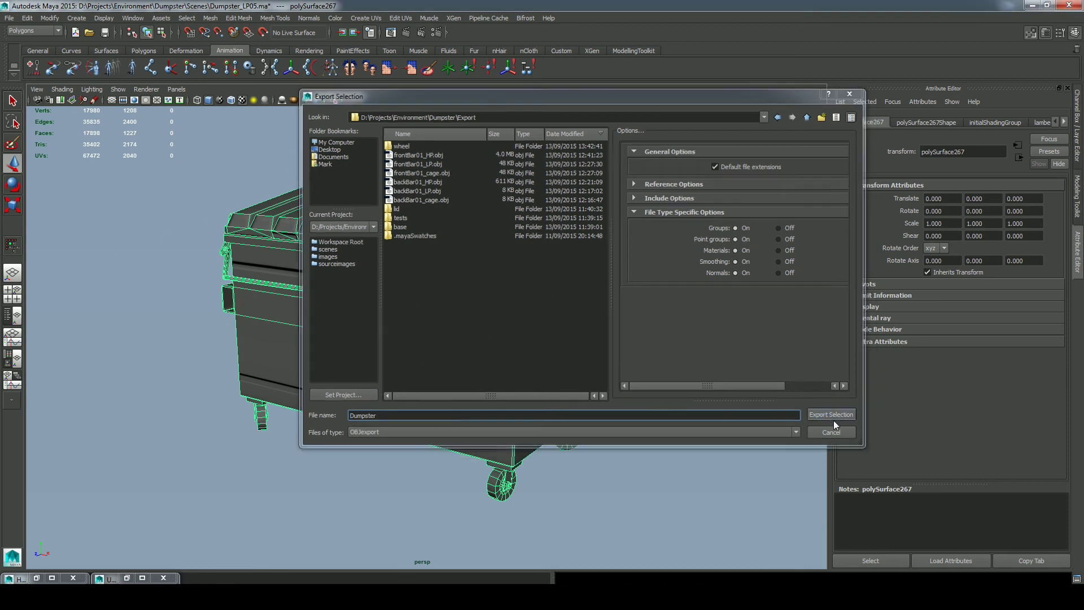
alt+drag(637, 286, 651, 303)
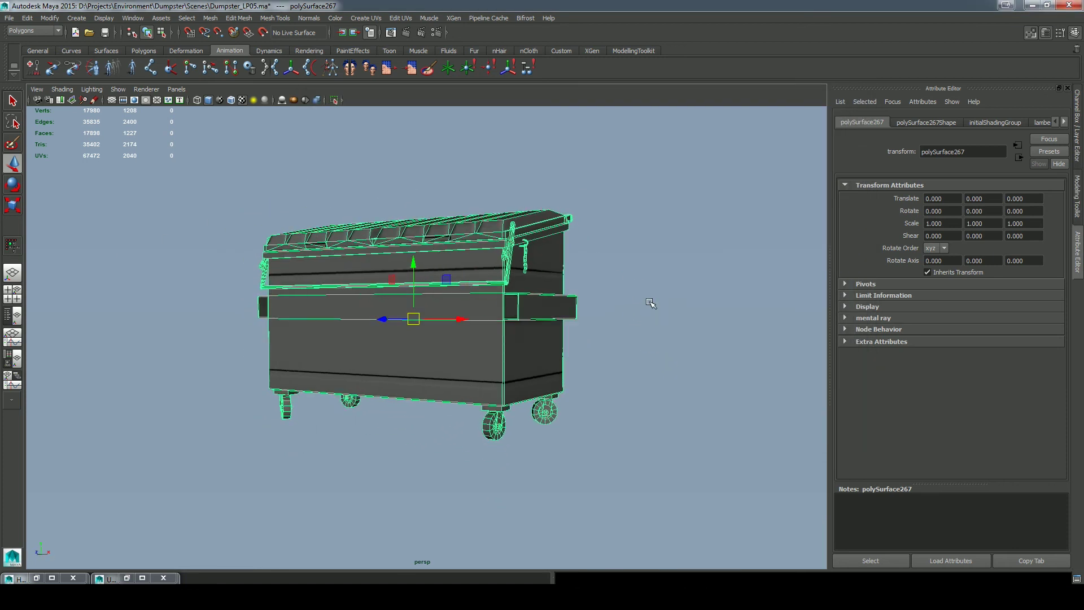
Switch to Photoshop and copy the UV layout from outUV.iff into base05_normals.tga as a new layer.
click(254, 596)
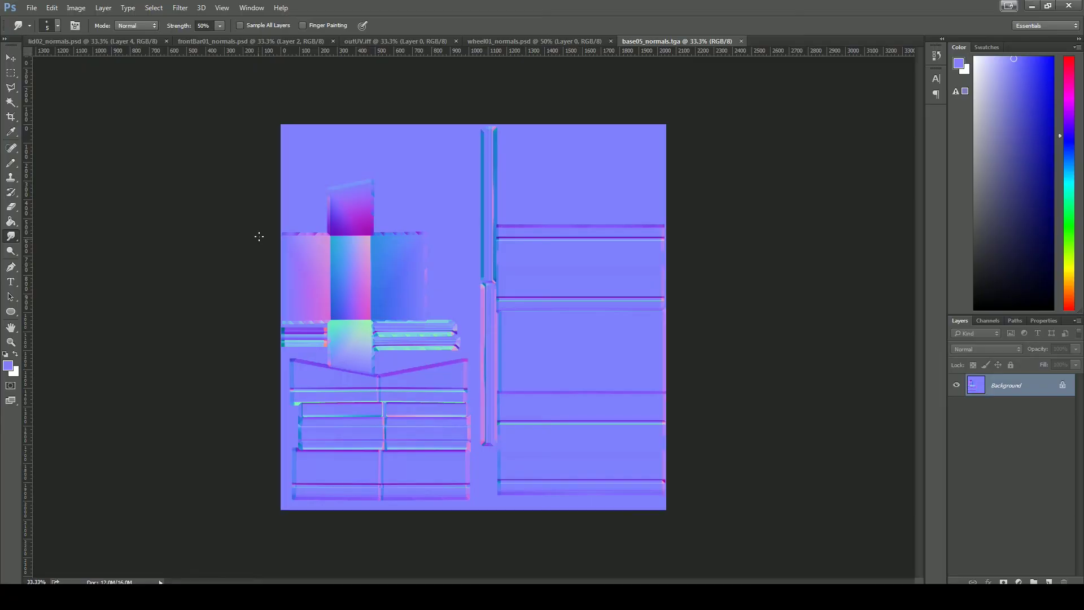
click(365, 43)
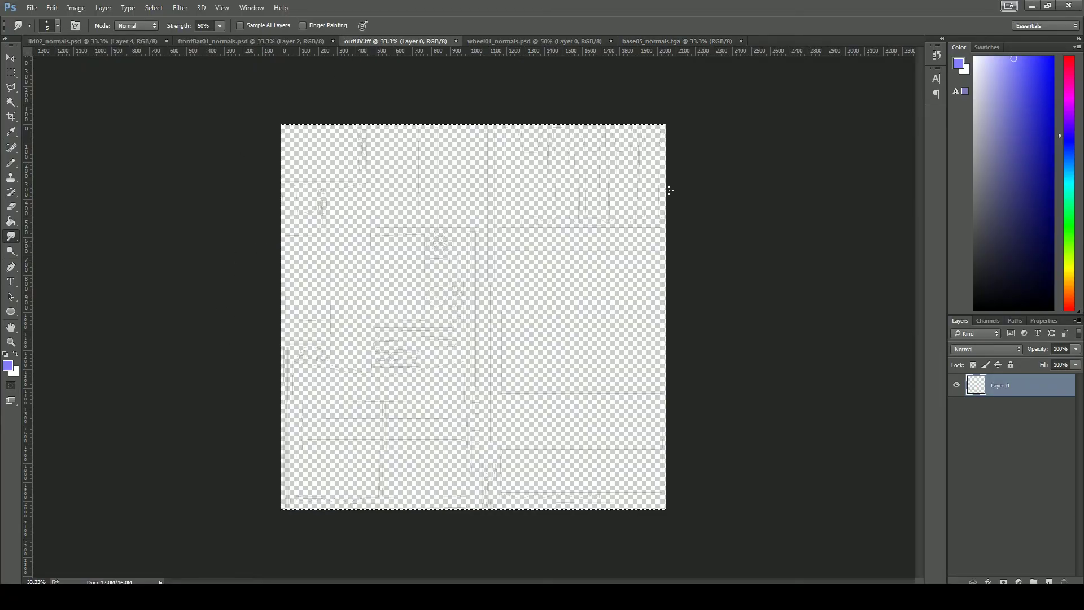
key(ctrl+c)
click(675, 41)
key(ctrl+v)
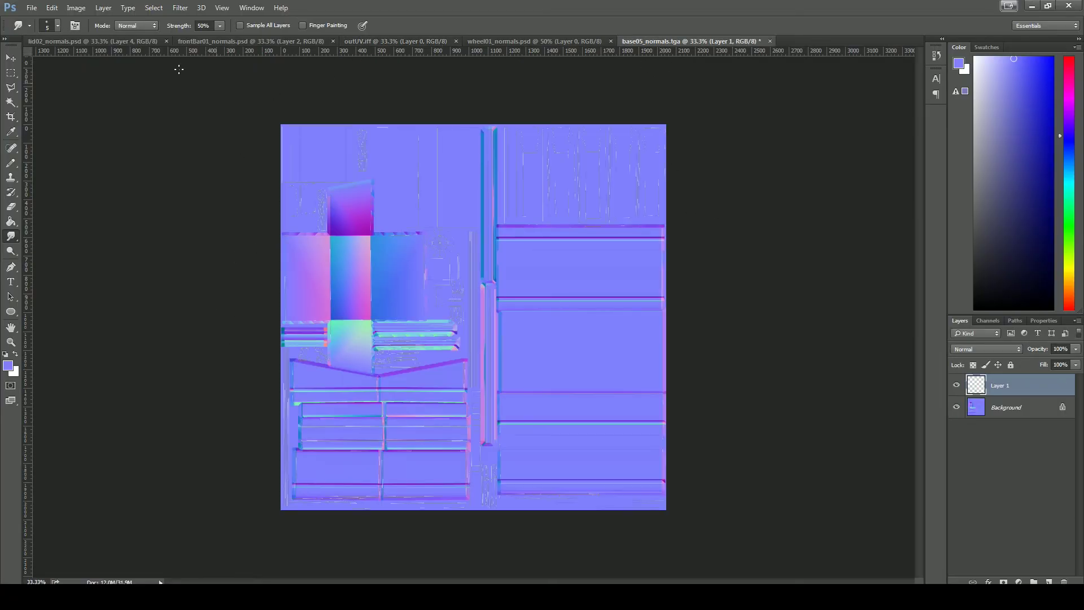
Darken the pasted UV layout lines to black with a Hue/Saturation adjustment.
click(103, 7)
mouse_move(76, 7)
mouse_move(93, 32)
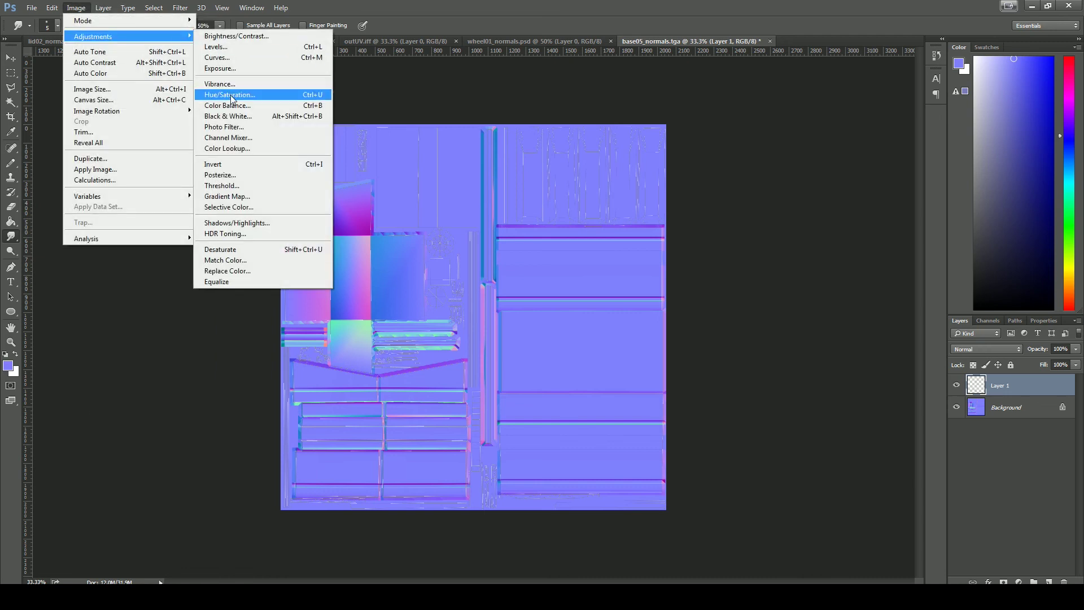
click(237, 94)
drag(311, 321, 271, 320)
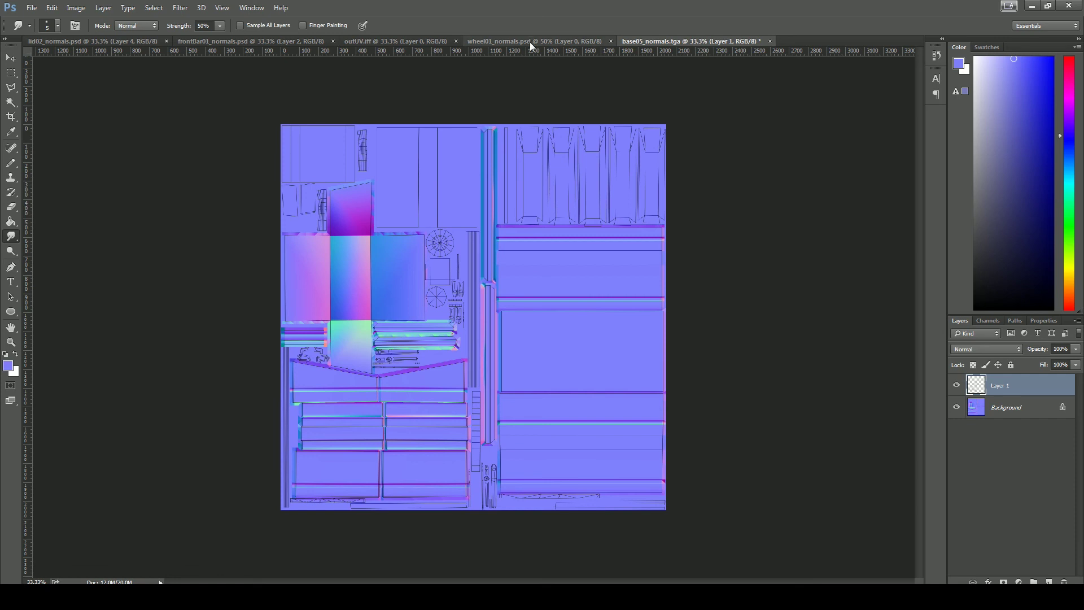
Copy the top-left block of baked parts from wheel01_normals.psd and paste it into base05_normals.tga.
click(531, 45)
key(ctrl+minus)
key(m)
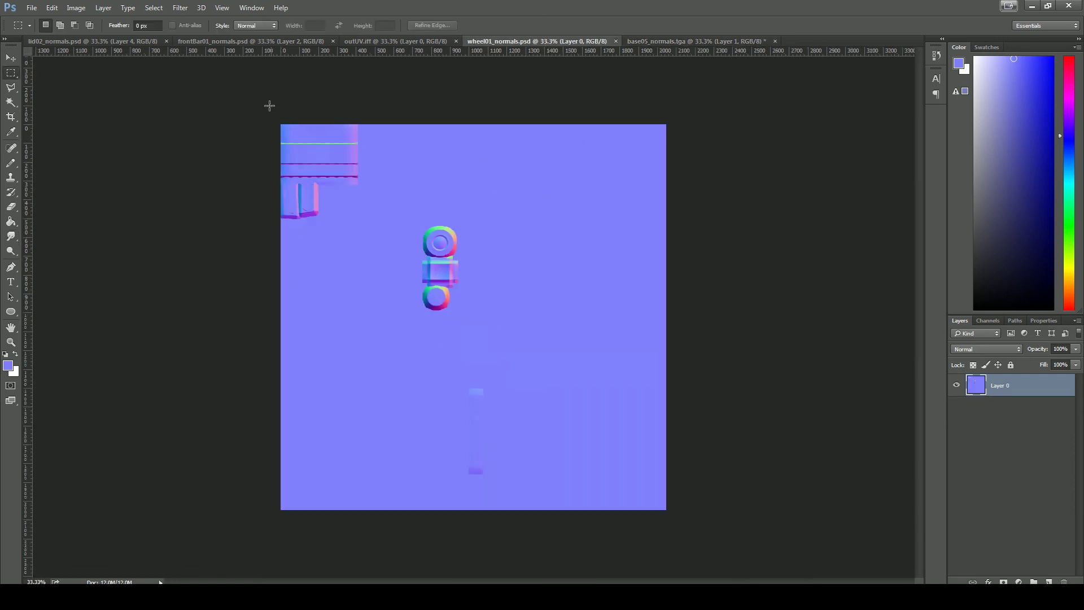
drag(256, 111, 358, 222)
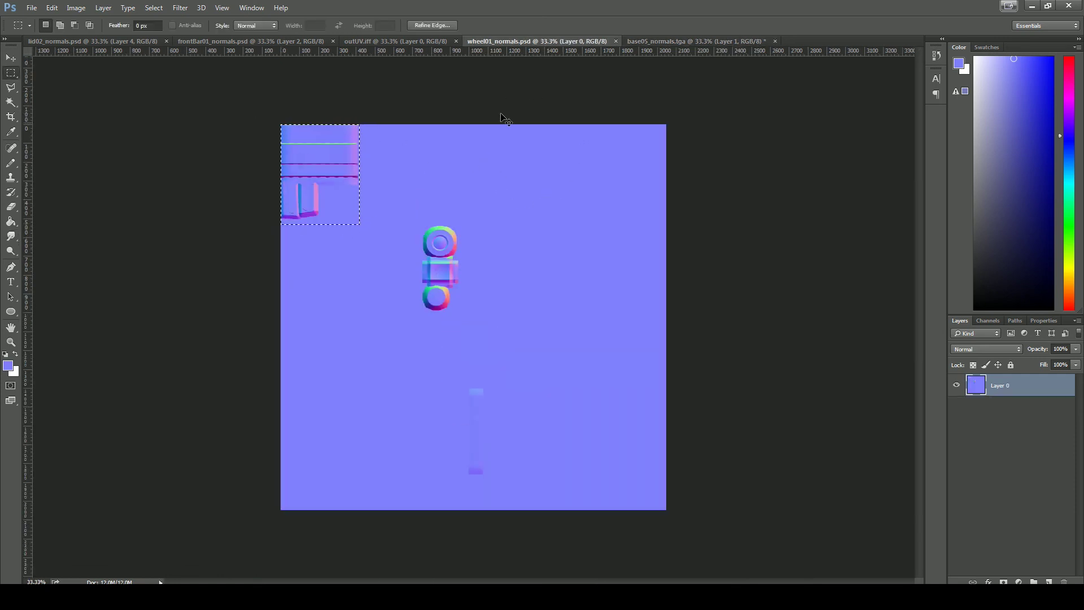
click(635, 42)
key(ctrl+v)
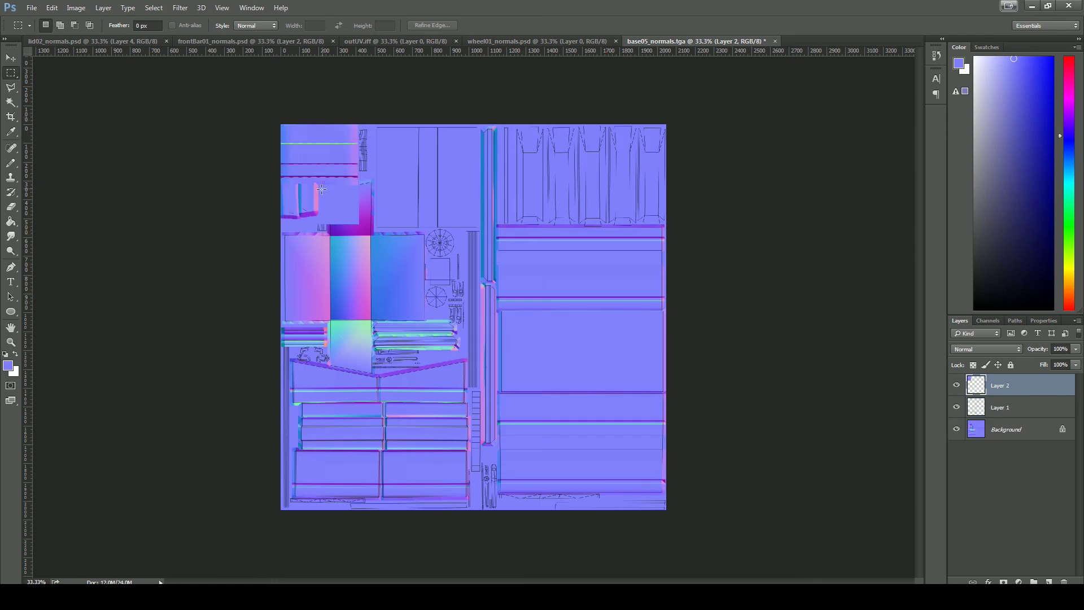
Place the UV layout layer above the pasted wheel normals and rename it UV.
key(ctrl+plus)
key(ctrl+plus)
drag(314, 185, 391, 192)
drag(1013, 406, 1005, 385)
double_click(1003, 386)
key(BackSpace)
key(BackSpace)
key(BackSpace)
key(BackSpace)
key(BackSpace)
key(BackSpace)
key(BackSpace)
text(UV)
key(Return)
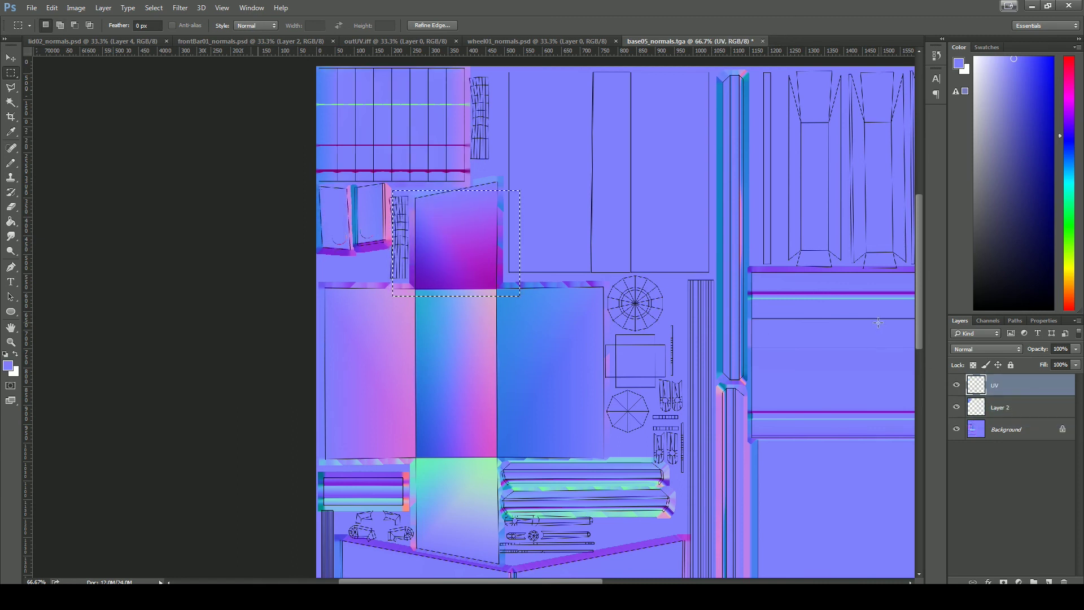
Outline the pasted tire and strut areas on Layer 2 with the Polygonal Lasso and erase everything outside them.
click(995, 408)
key(ctrl+plus)
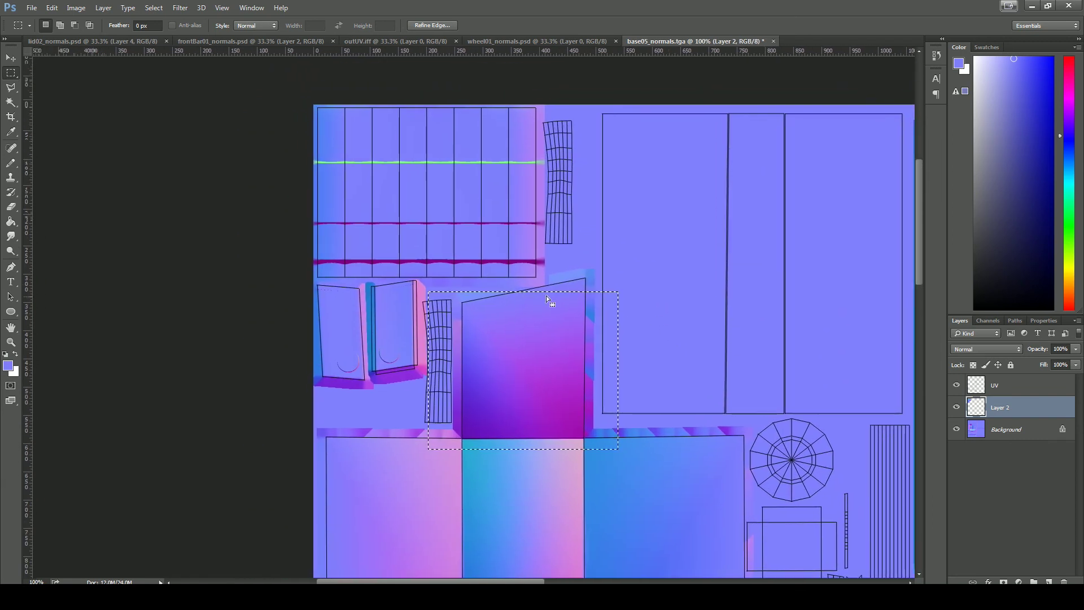
key(l)
click(384, 388)
click(420, 376)
click(422, 283)
click(538, 282)
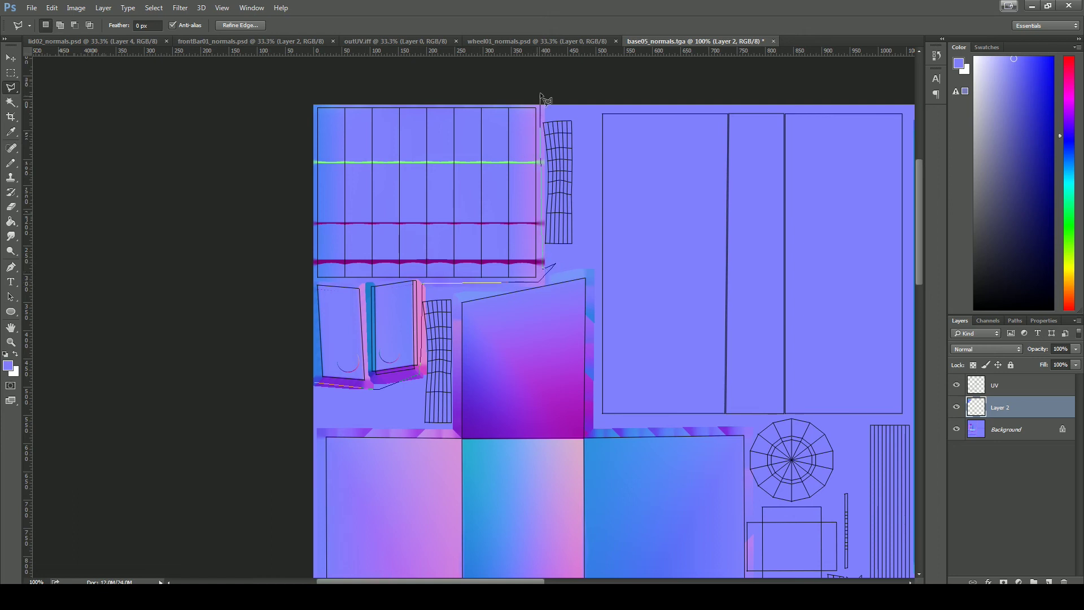
click(273, 95)
double_click(271, 381)
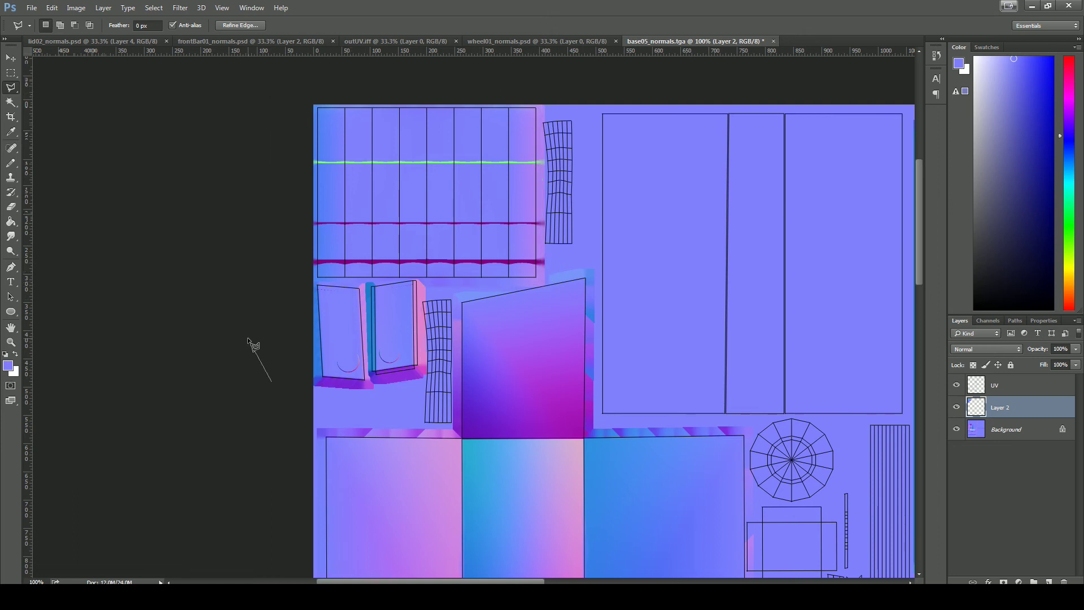
double_click(266, 396)
click(545, 223)
key(ctrl+z)
key(ctrl+shift+i)
key(m)
click(611, 361)
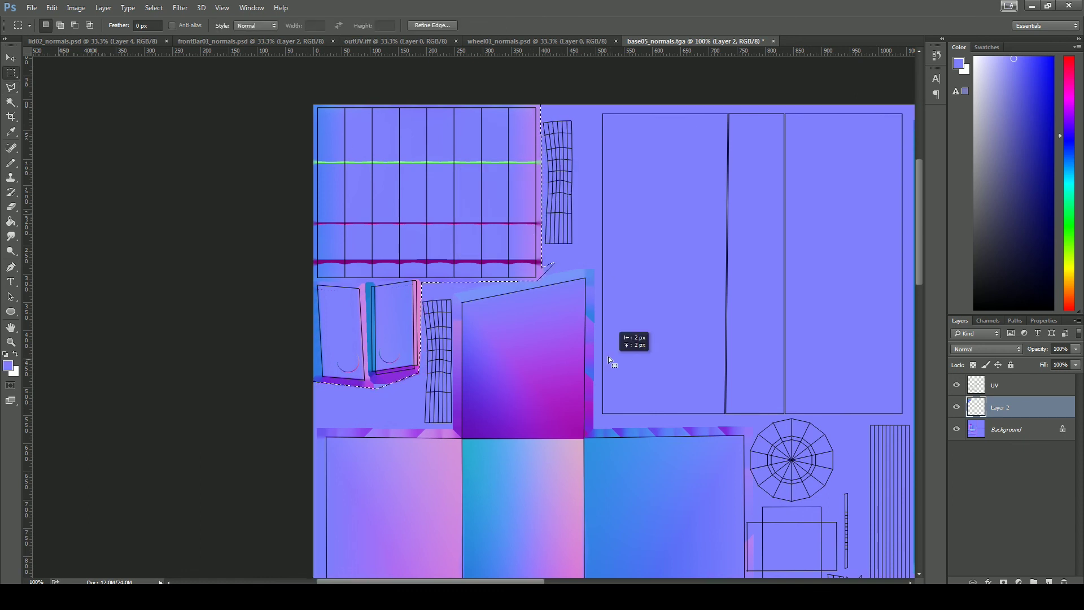
click(956, 385)
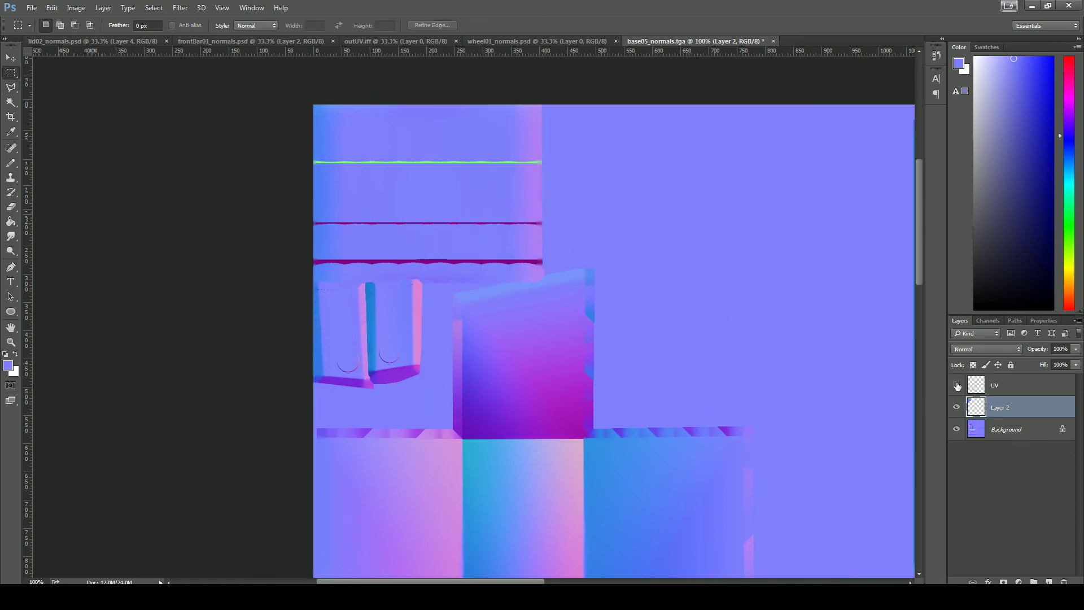
click(956, 385)
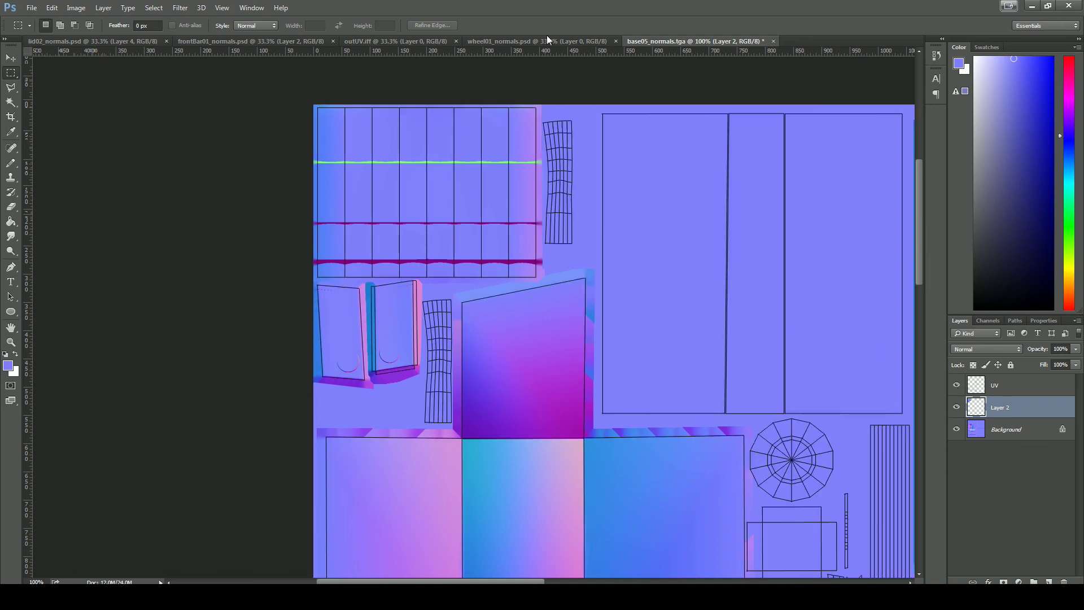
Copy the wheel side, cube and axle normals from wheel01_normals.psd and paste them in place into base05_normals.tga.
click(547, 41)
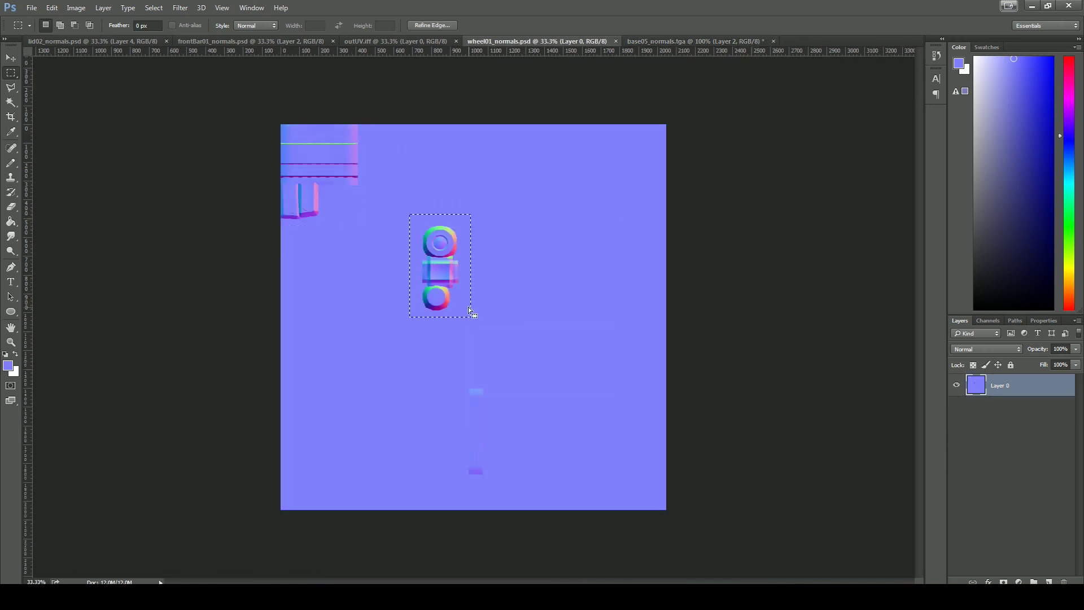
click(649, 41)
key(ctrl+shift+v)
drag(714, 333, 376, 96)
key(l)
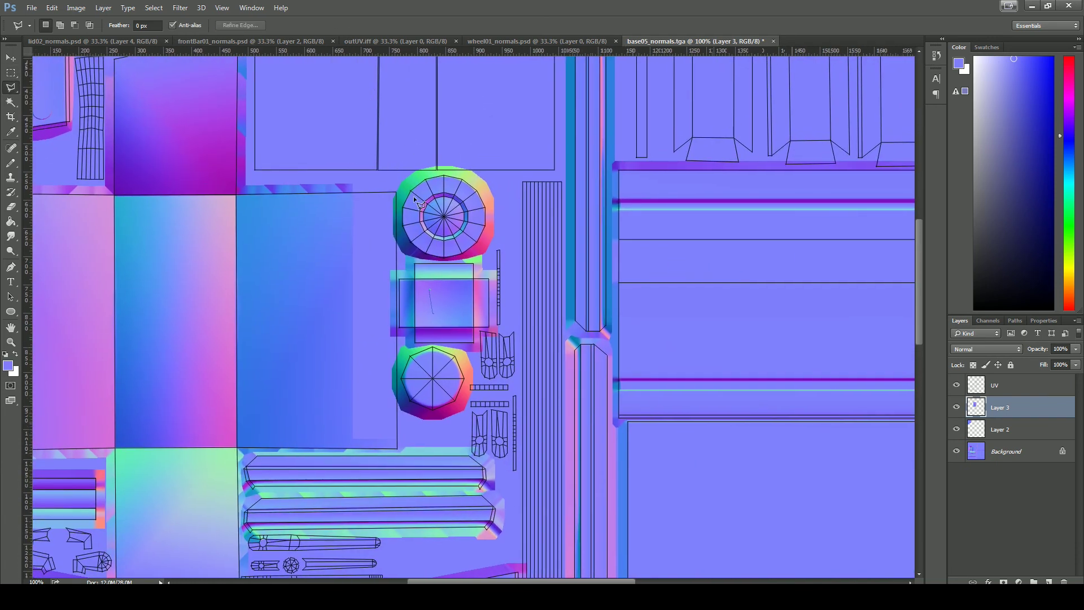
Outline the wheel side, cube and axle islands on Layer 3 with the Polygonal Lasso and erase everything outside them.
key(ctrl+plus)
drag(481, 242, 569, 253)
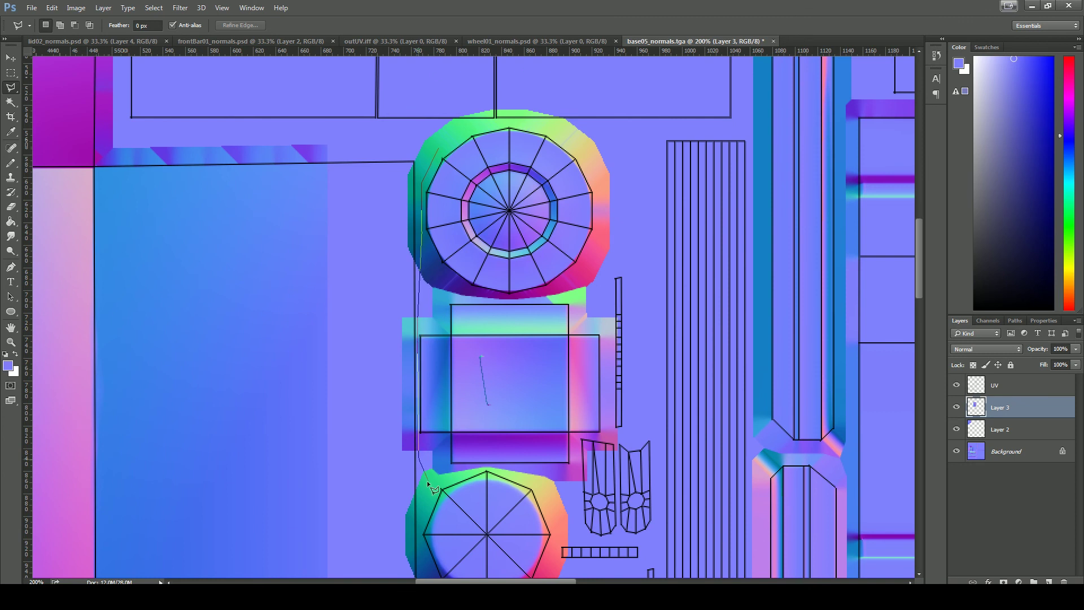
drag(427, 480, 385, 283)
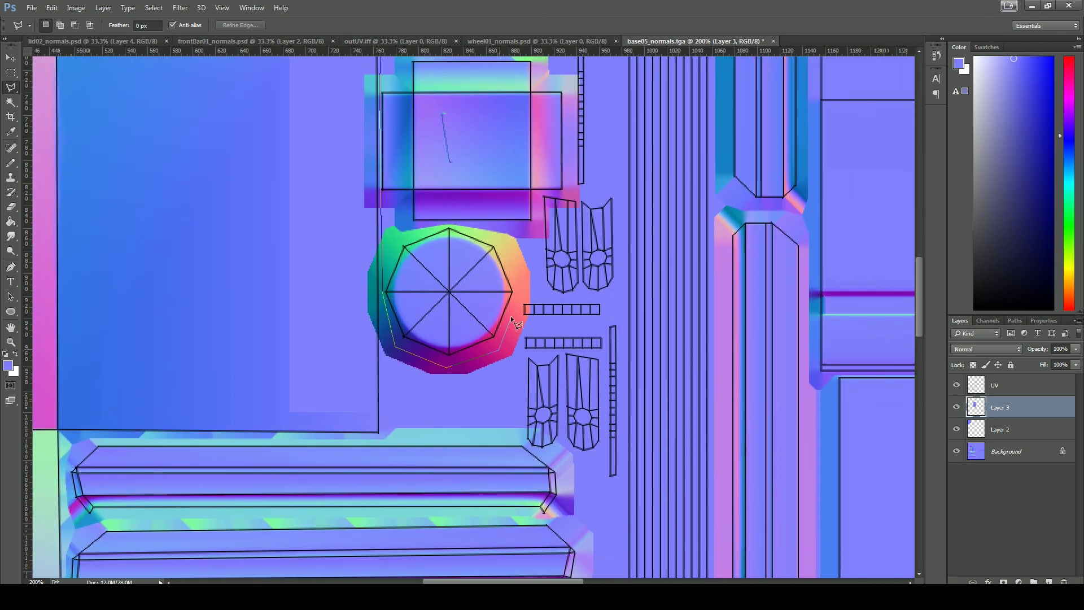
click(539, 226)
drag(570, 100, 521, 423)
click(511, 378)
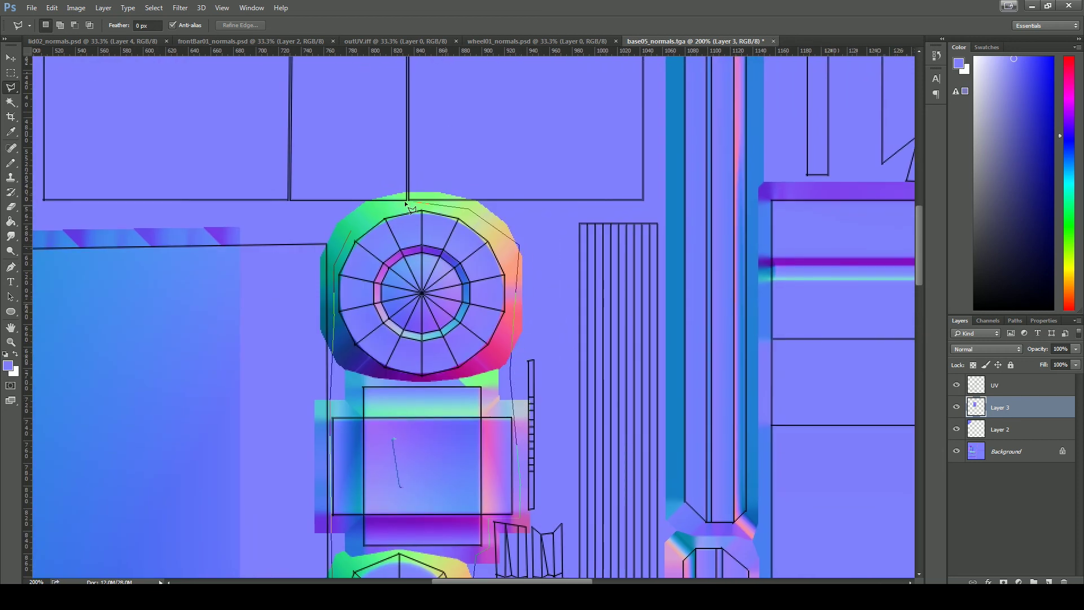
click(360, 219)
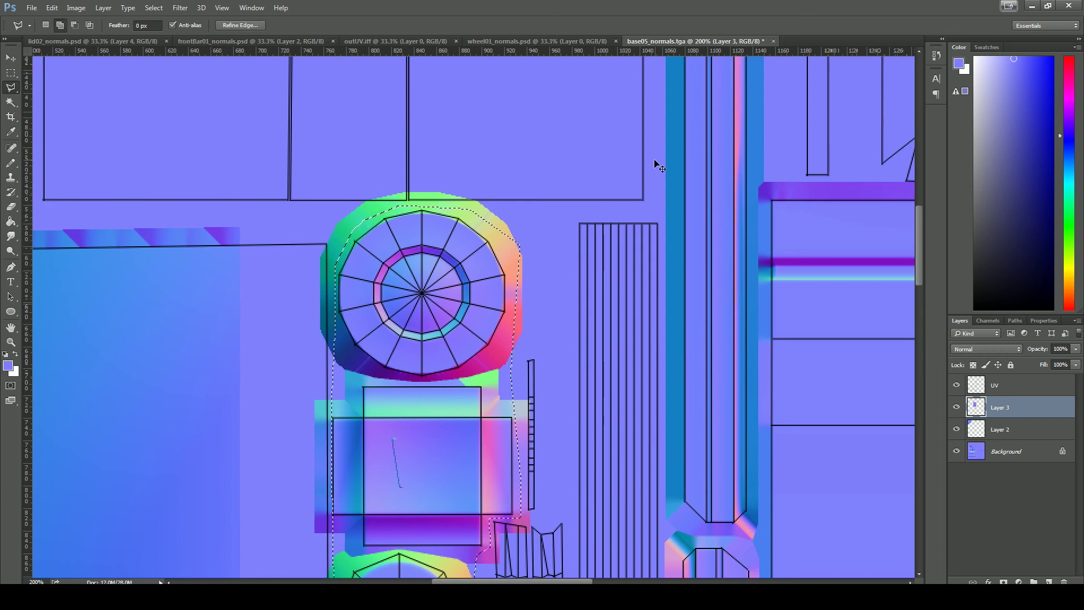
key(Delete)
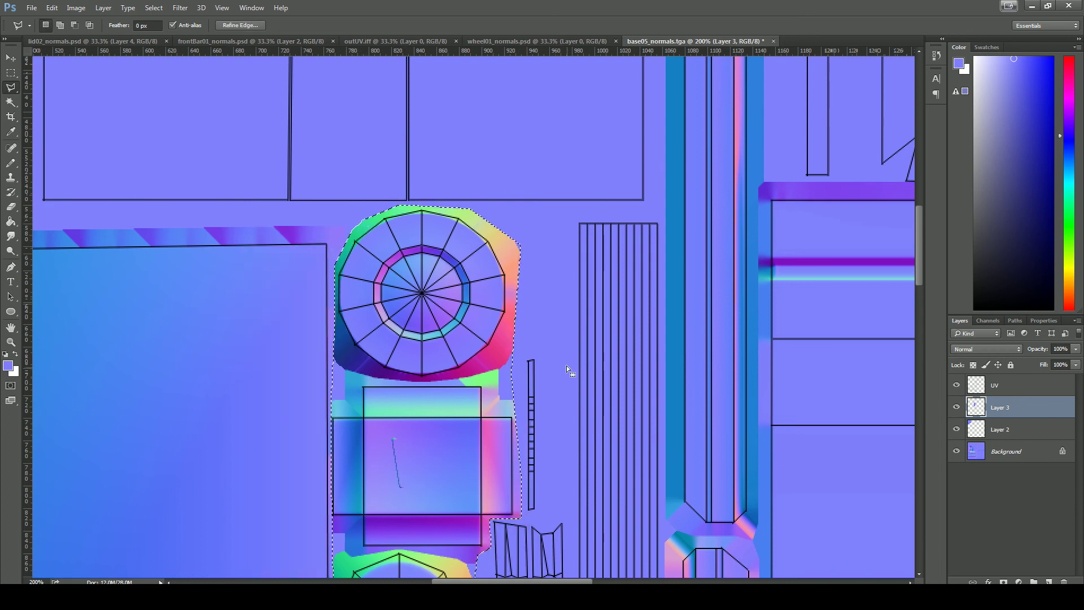
Copy the narrow vertical strip in the lower middle of wheel01_normals.psd and paste it into base05_normals.tga.
drag(586, 409, 574, 164)
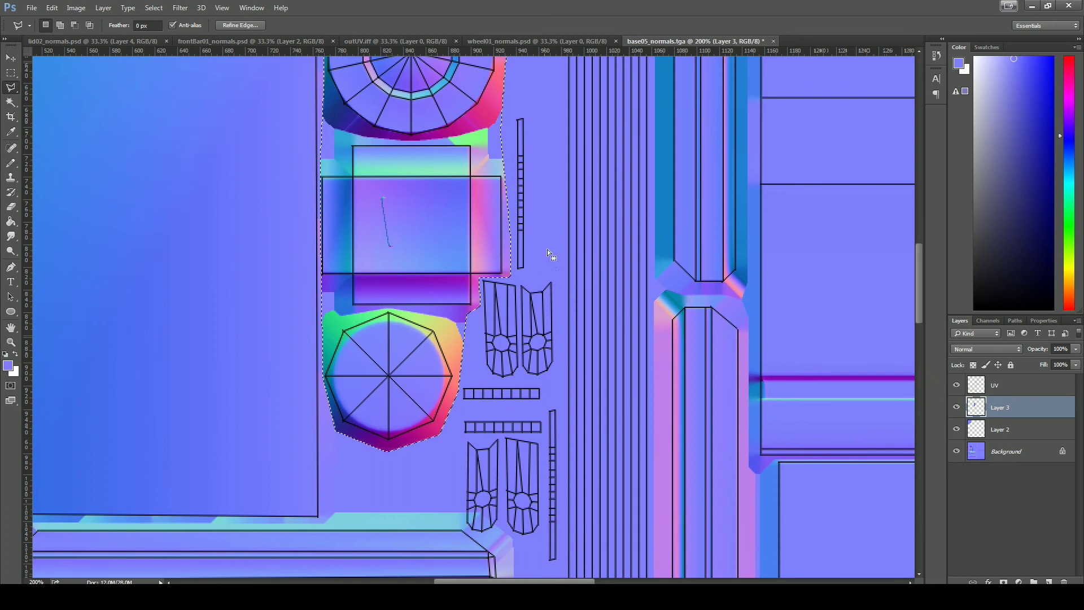
key(m)
click(537, 41)
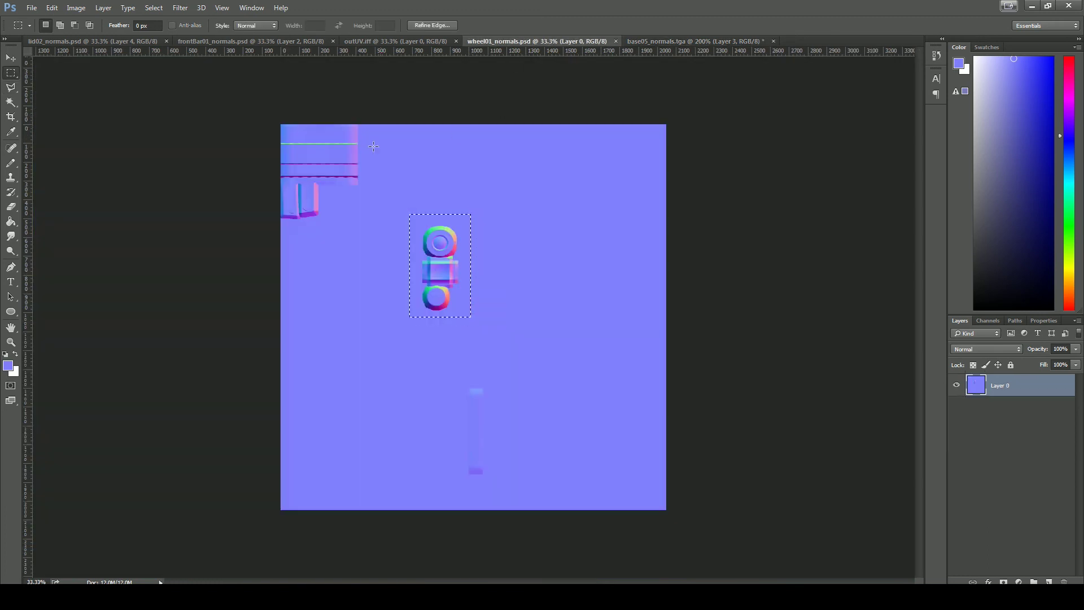
drag(455, 371, 501, 484)
key(ctrl+c)
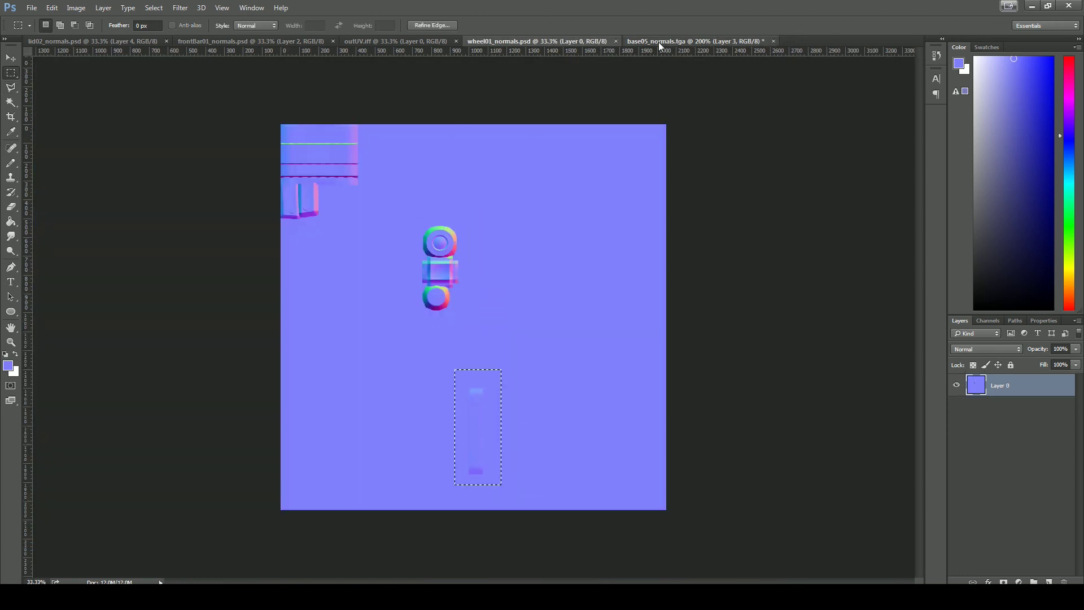
click(659, 42)
key(ctrl+v)
drag(601, 462, 429, 89)
drag(478, 460, 448, 197)
ctrl+click(978, 408)
drag(608, 116, 579, 395)
key(ctrl+alt+z)
key(ctrl+alt+z)
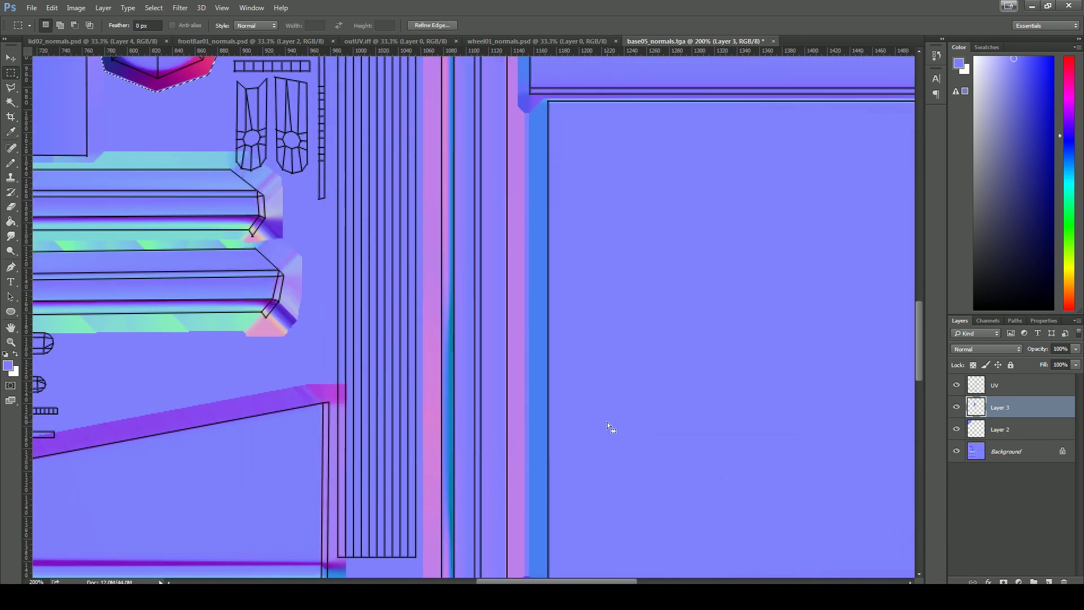
key(ctrl+shift+z)
Marquee the ladder-shaped UV island under the pasted strip on Layer 4 and erase everything outside it.
drag(409, 368, 362, 32)
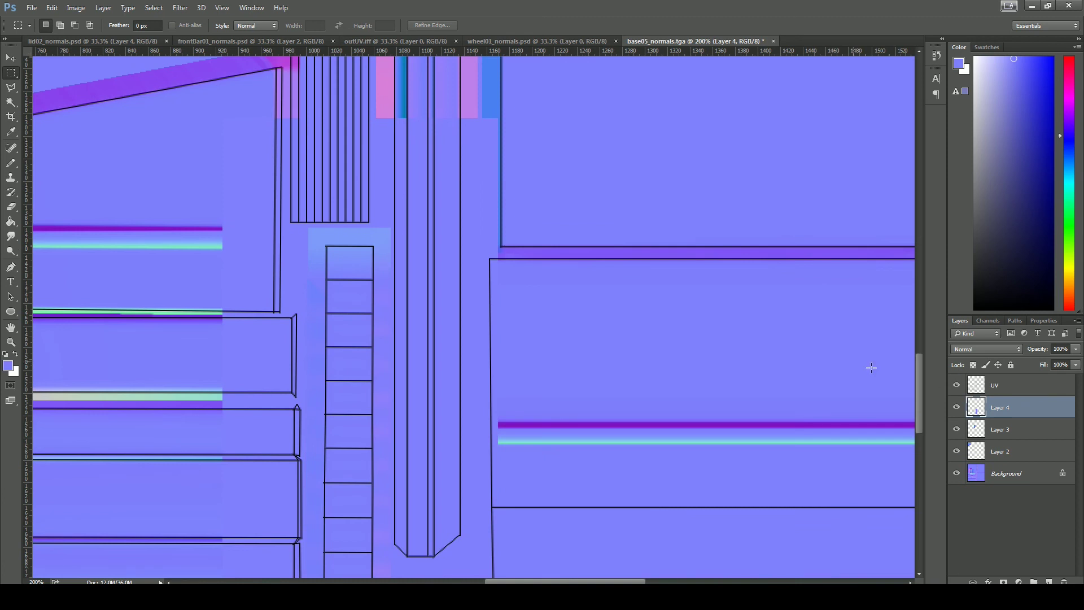
drag(877, 456, 895, 372)
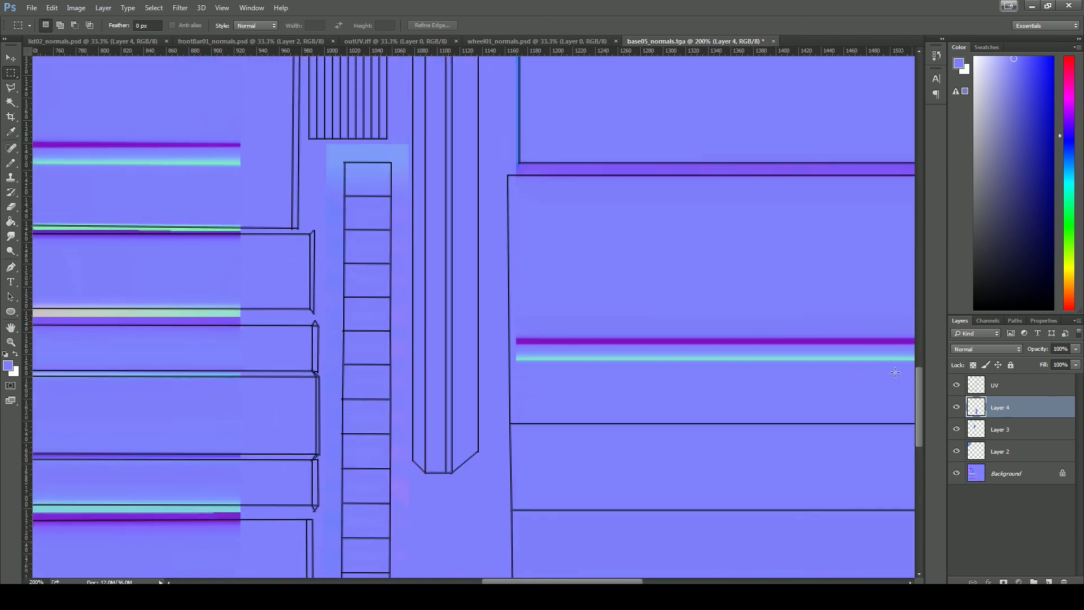
ctrl+click(977, 407)
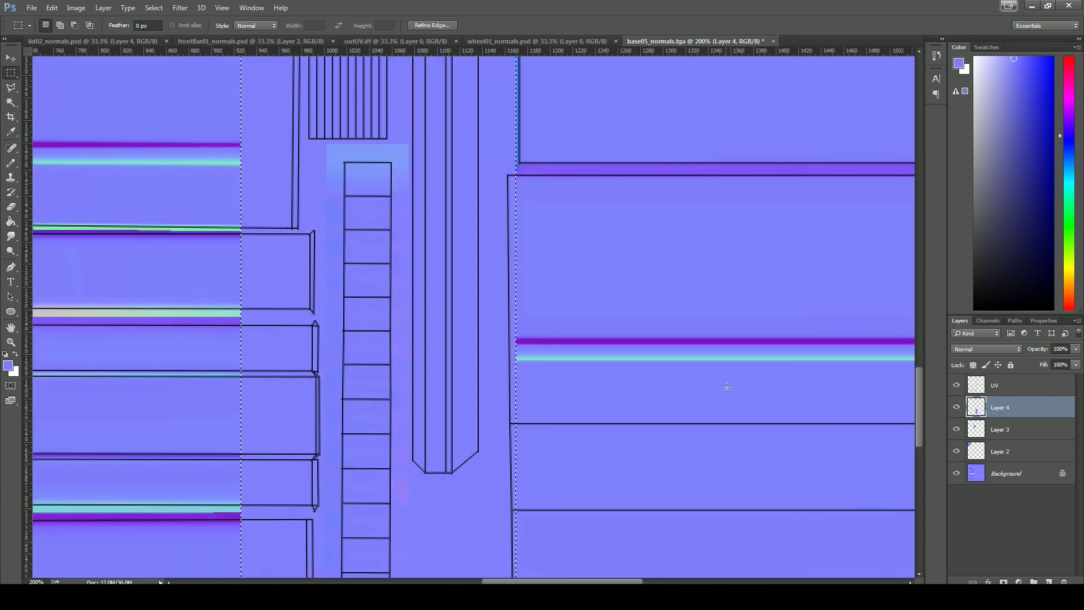
key(ctrl+minus)
key(ctrl+minus)
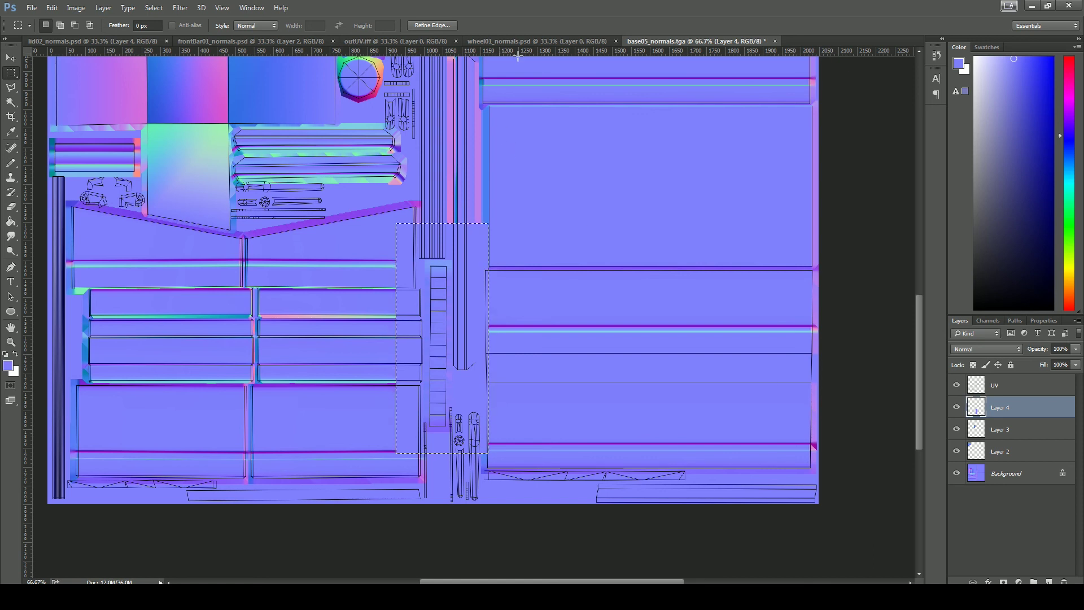
key(ctrl+plus)
key(ctrl+plus)
drag(605, 334, 667, 213)
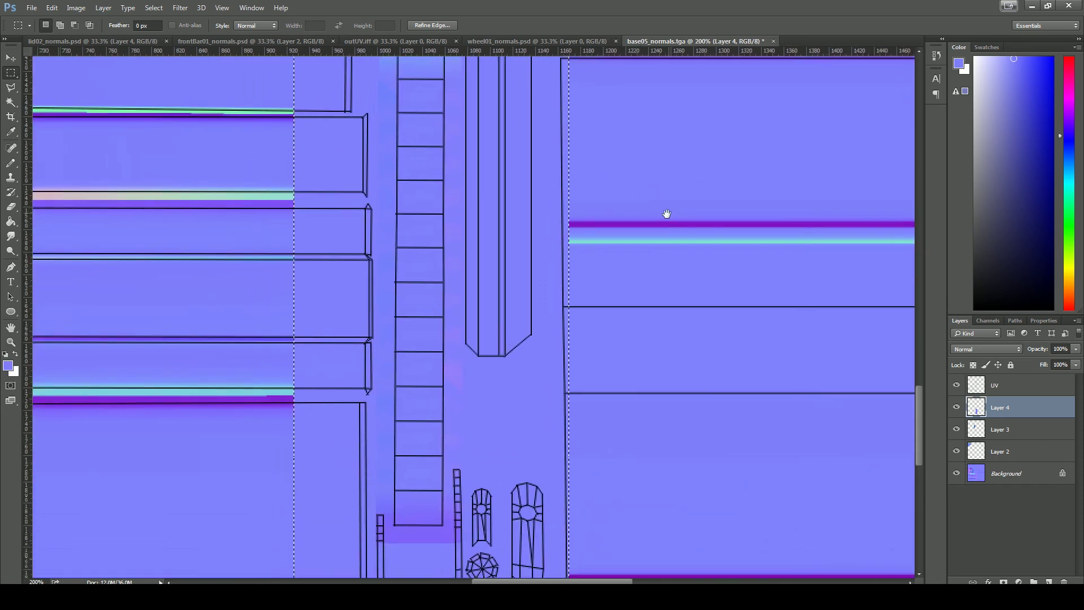
key(ctrl+minus)
key(ctrl+d)
drag(439, 393, 469, 149)
key(ctrl+shift+i)
key(Delete)
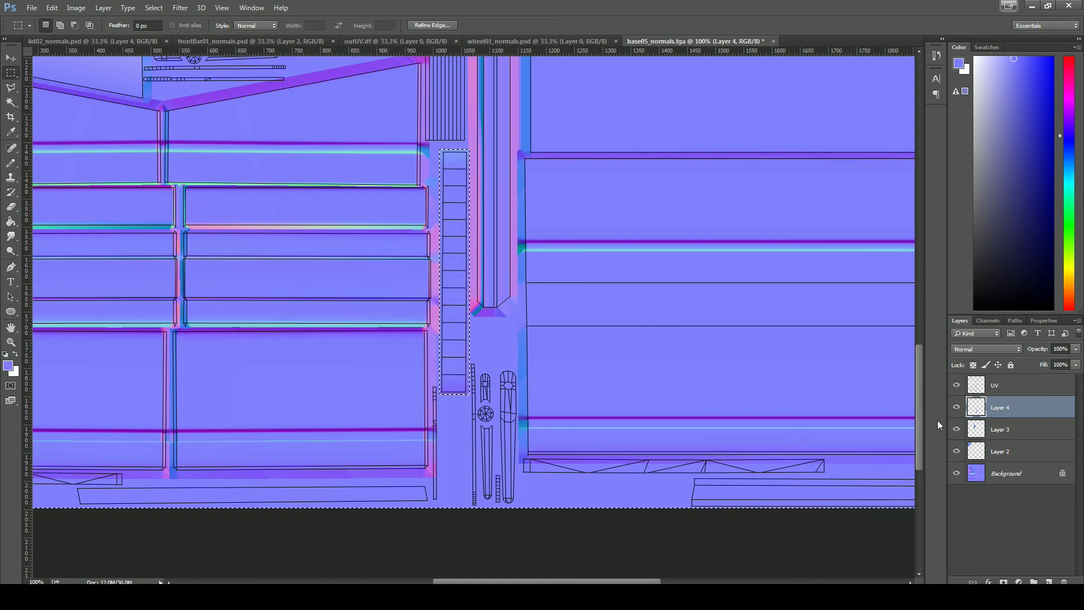
Merge Layer 4 and Layer 3 down into Layer 2 and clear the selection.
key(ctrl+e)
key(ctrl+e)
key(ctrl+d)
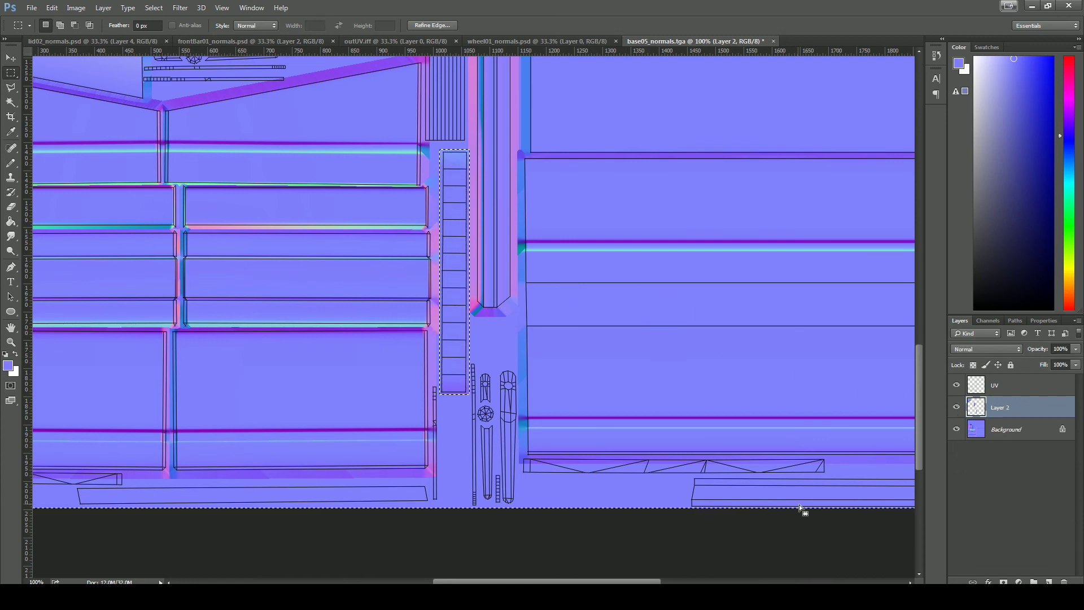
Hide the UV layer and toggle Layer 2's visibility to check the merged wheel normals against the base bake.
key(ctrl+minus)
key(ctrl+minus)
click(956, 384)
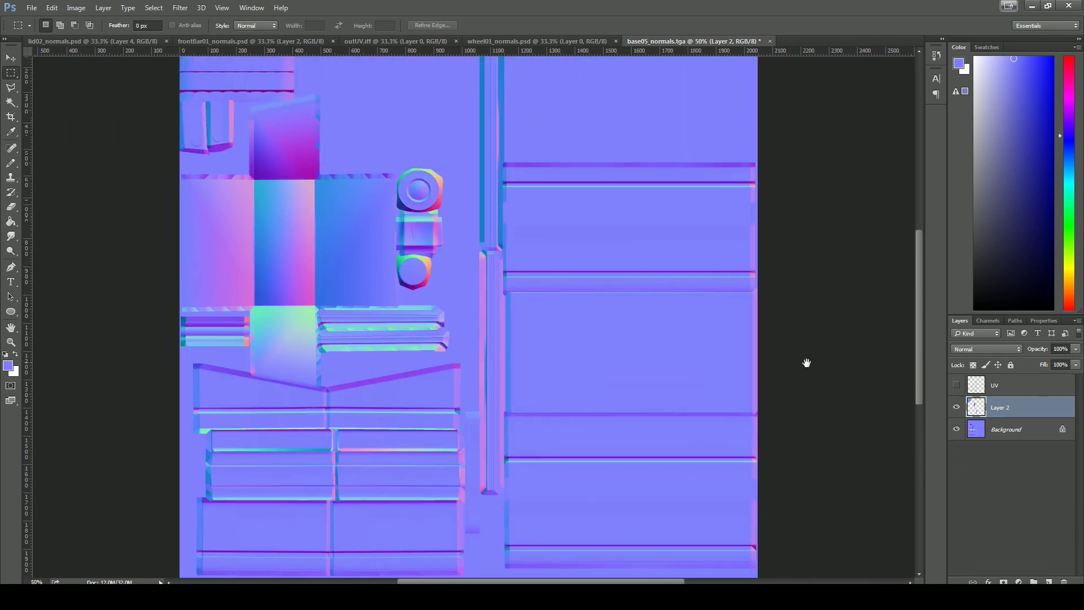
click(956, 407)
click(957, 407)
click(956, 407)
click(957, 407)
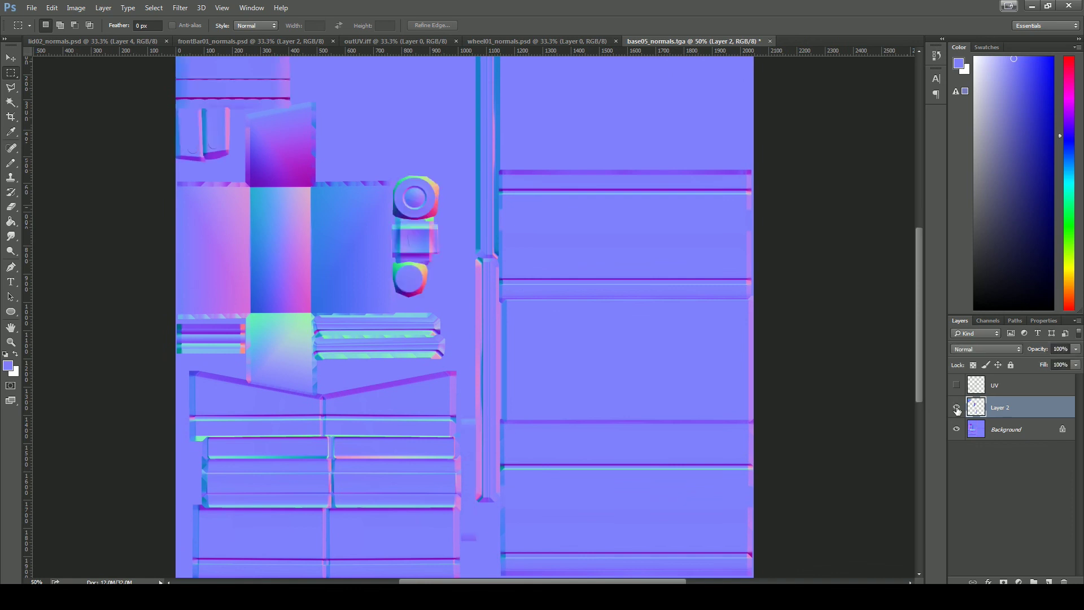
Close the wheel01_normals.psd and outUV.iff documents.
click(555, 42)
click(616, 41)
click(395, 41)
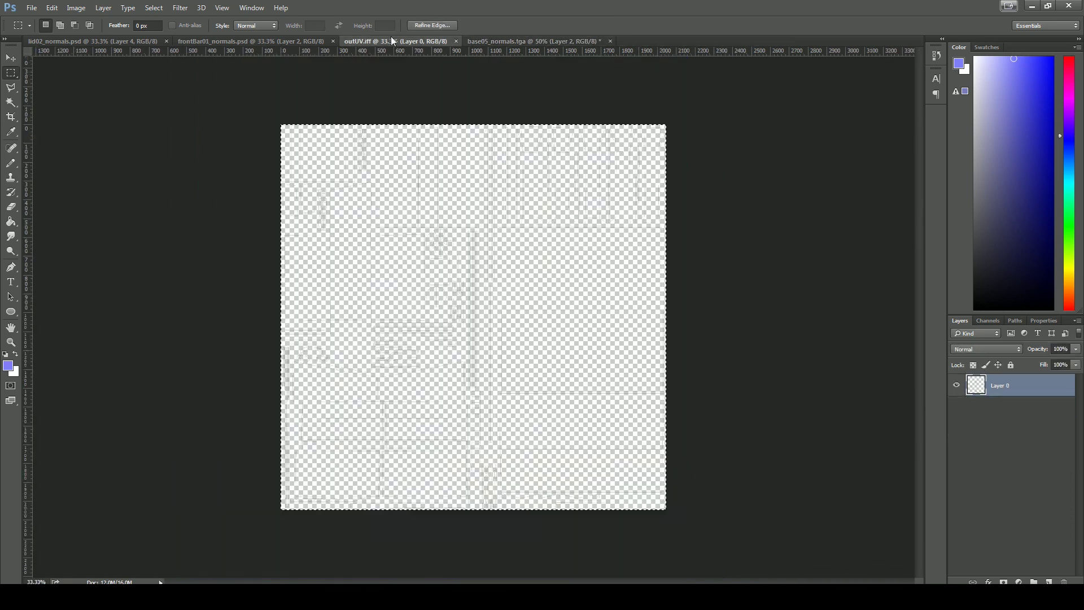
click(455, 41)
In frontBar01_normals.psd, select the tall strip along the canvas's left edge and merge Layer 2 into the Background.
click(282, 42)
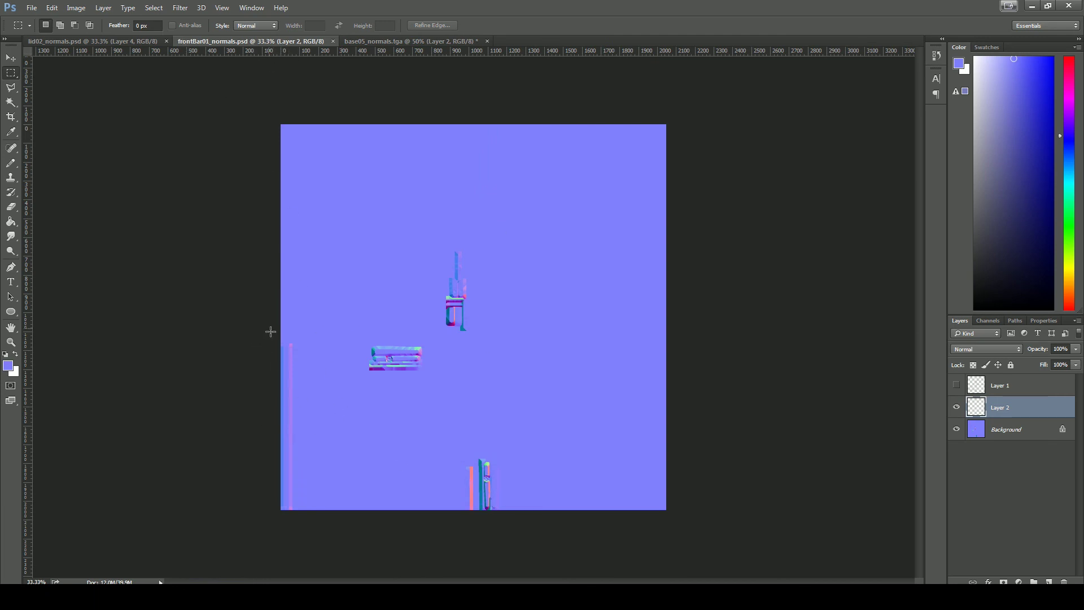
drag(295, 533, 297, 340)
key(ctrl+c)
click(564, 221)
click(993, 432)
click(955, 407)
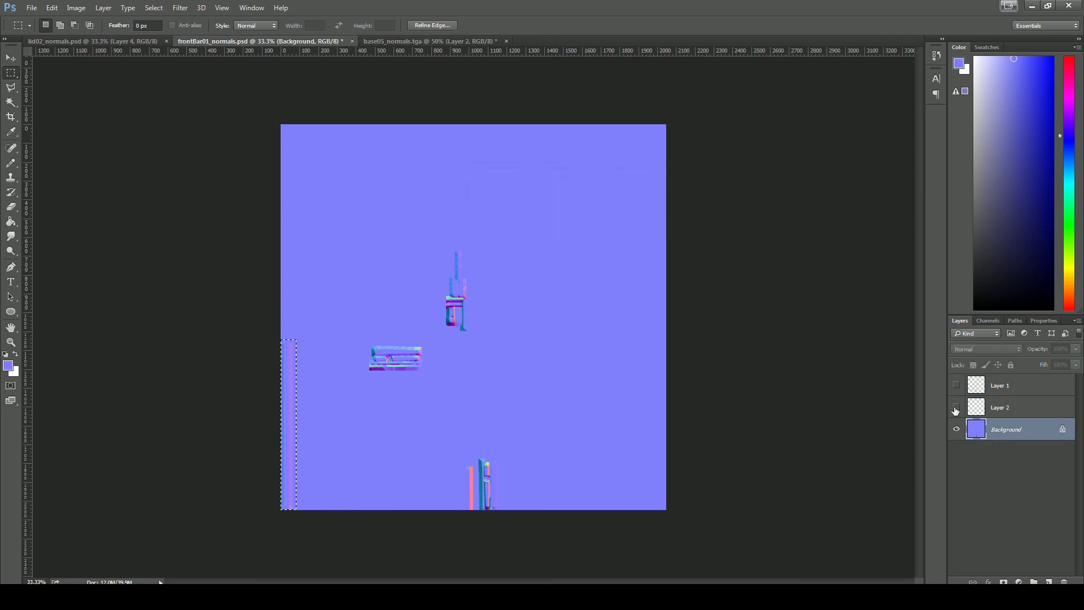
click(1004, 407)
key(ctrl+e)
click(956, 407)
click(957, 408)
Copy the selected left-edge strip from the merged Background and paste it into base05_normals.tga.
key(ctrl+c)
click(382, 40)
key(ctrl+v)
drag(283, 343, 442, 170)
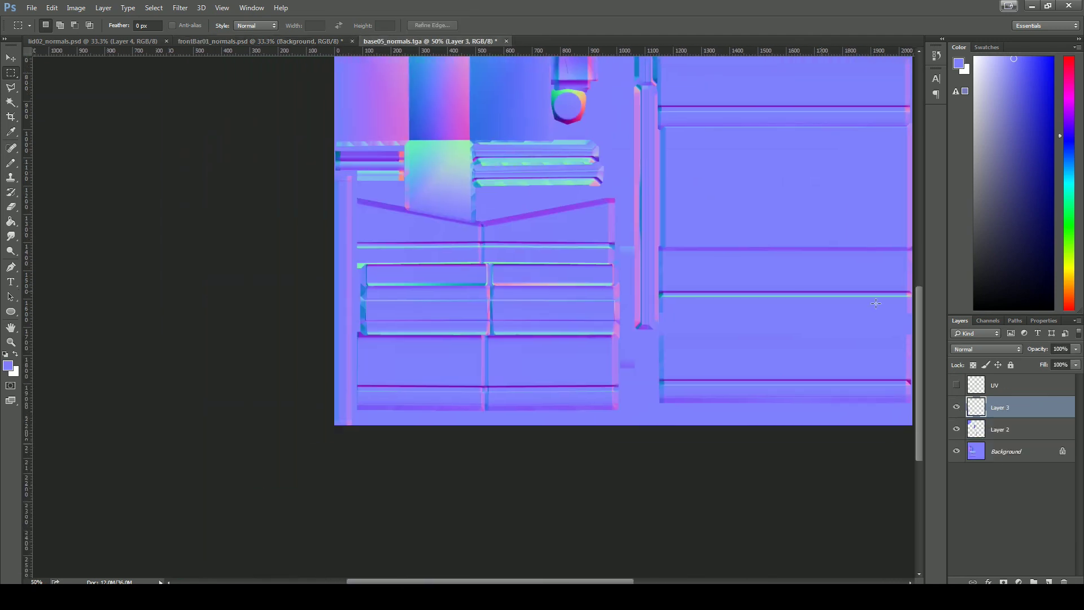
With the UV layer shown, marquee the tall left-edge island on Layer 3, subtract the overlap with the triangulated island, and erase everything outside.
click(956, 385)
key(ctrl+plus)
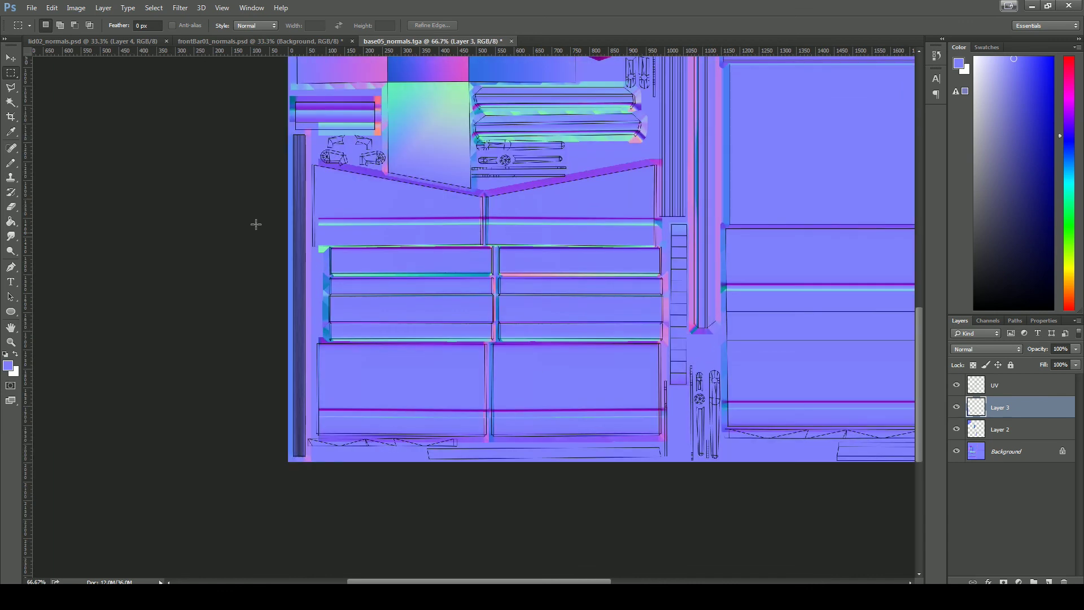
drag(290, 133, 309, 497)
key(ctrl+plus)
key(ctrl+plus)
drag(305, 191, 663, 411)
drag(518, 154, 552, 289)
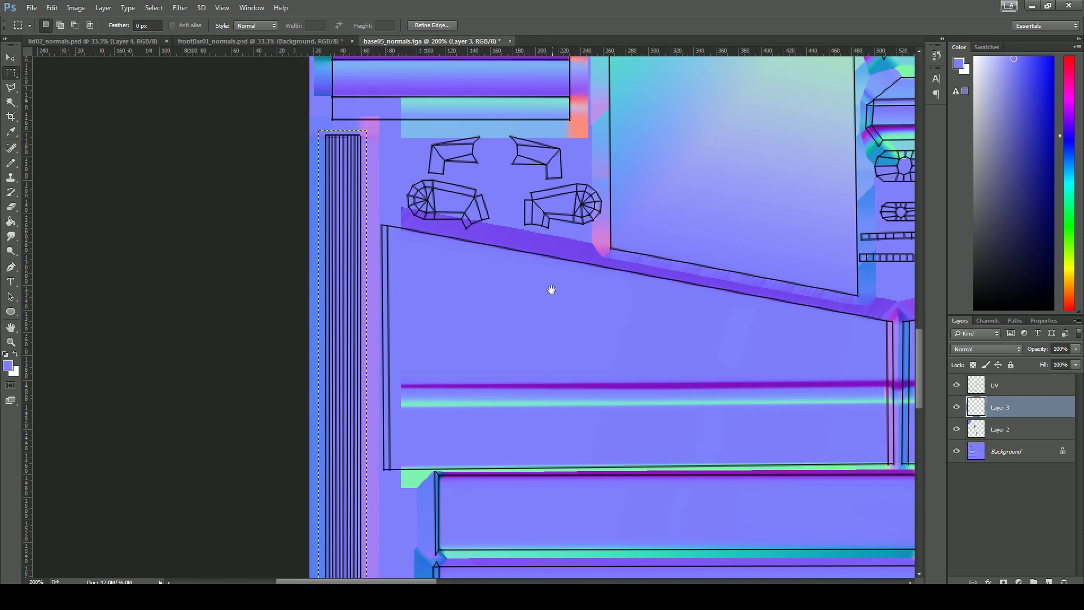
drag(477, 453, 416, 78)
drag(400, 457, 417, 122)
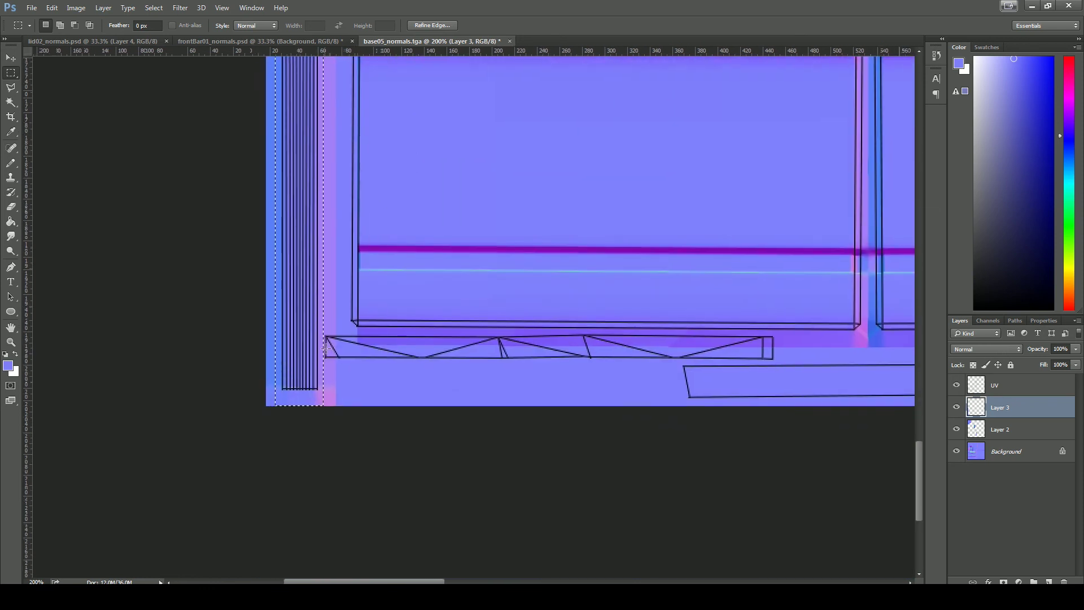
key(alt)
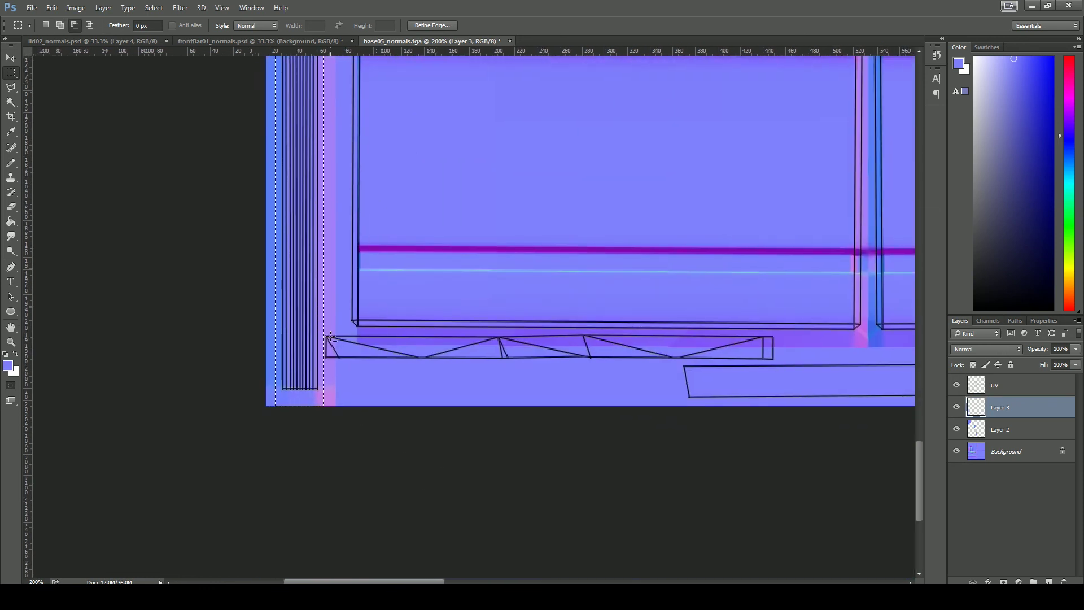
alt+drag(333, 332, 324, 366)
key(ctrl+shift+i)
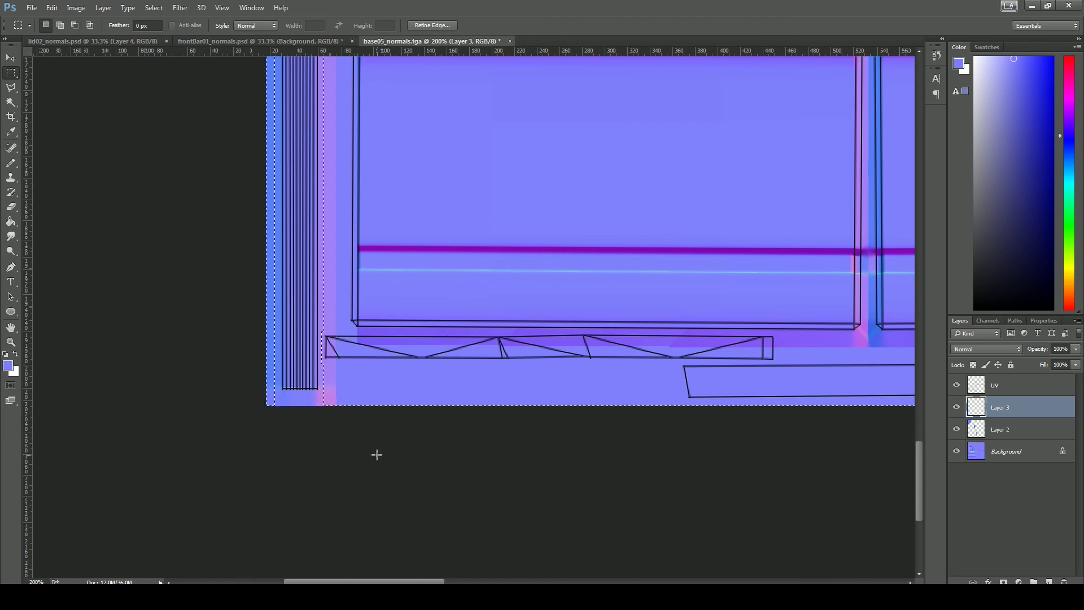
key(Delete)
Check the trimmed left-edge strip with the UV layer hidden, and show the UV layer again.
key(ctrl+minus)
key(ctrl+minus)
click(956, 385)
scroll(491, 375, up, 5)
ctrl+scroll(492, 375, right, 2)
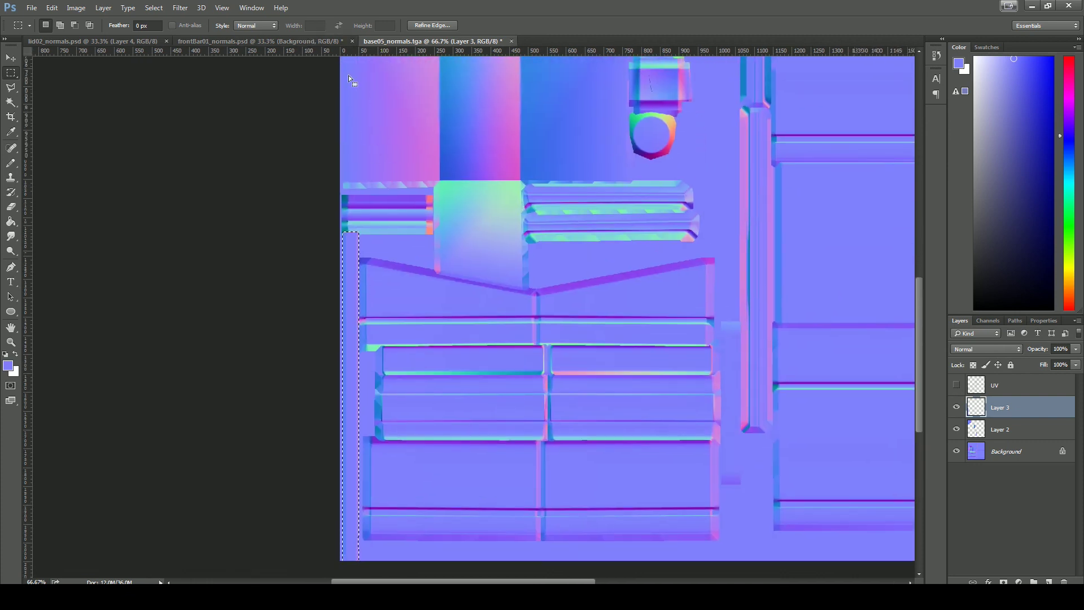
click(958, 386)
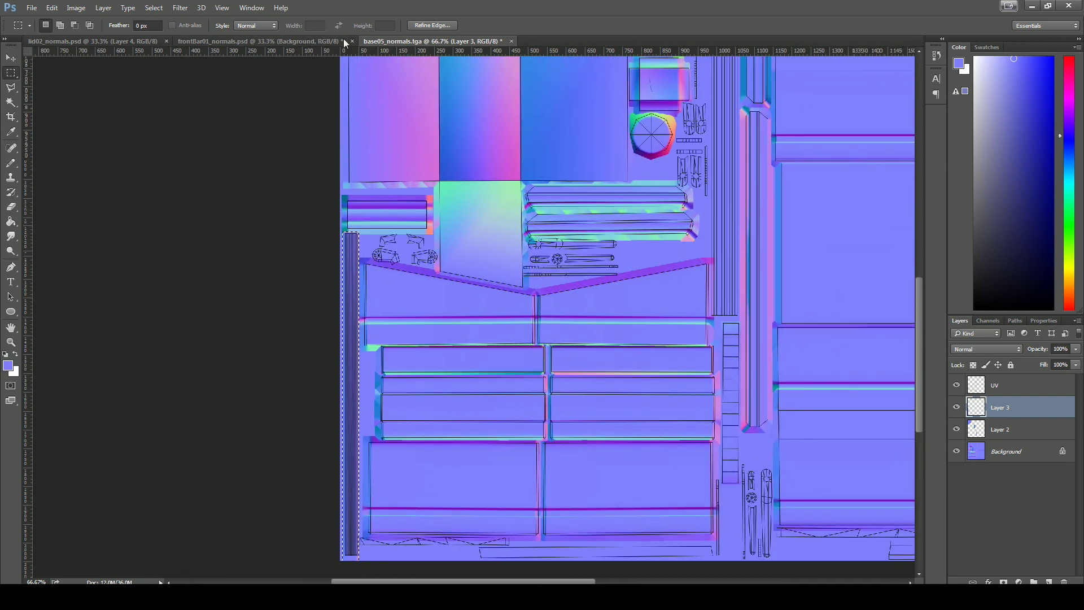
Copy the horizontal bar pieces left of center in frontBar01_normals.psd and paste them into base05_normals.tga.
click(294, 45)
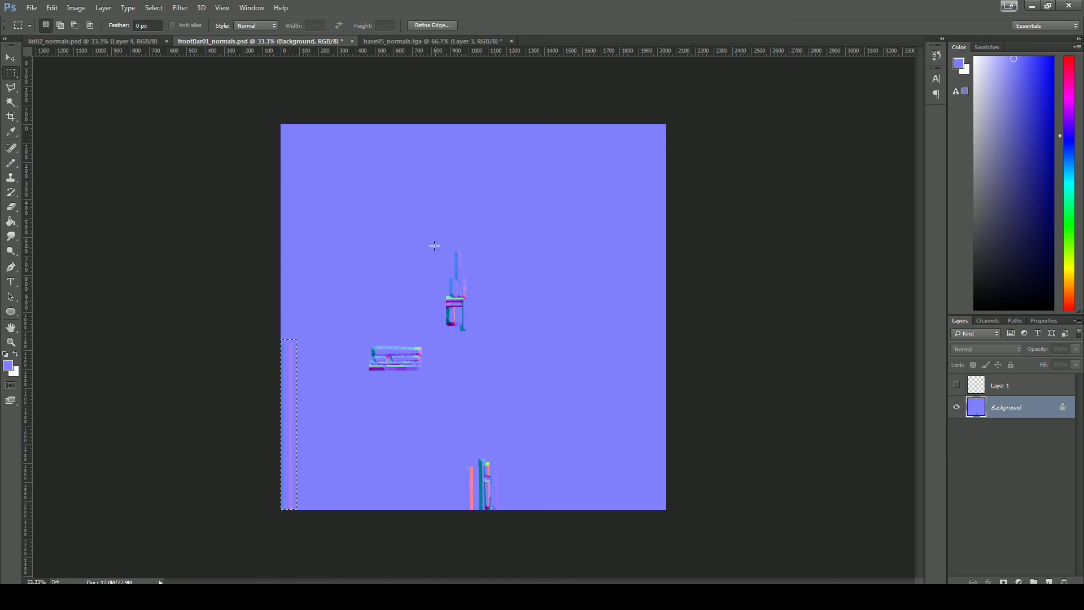
click(445, 41)
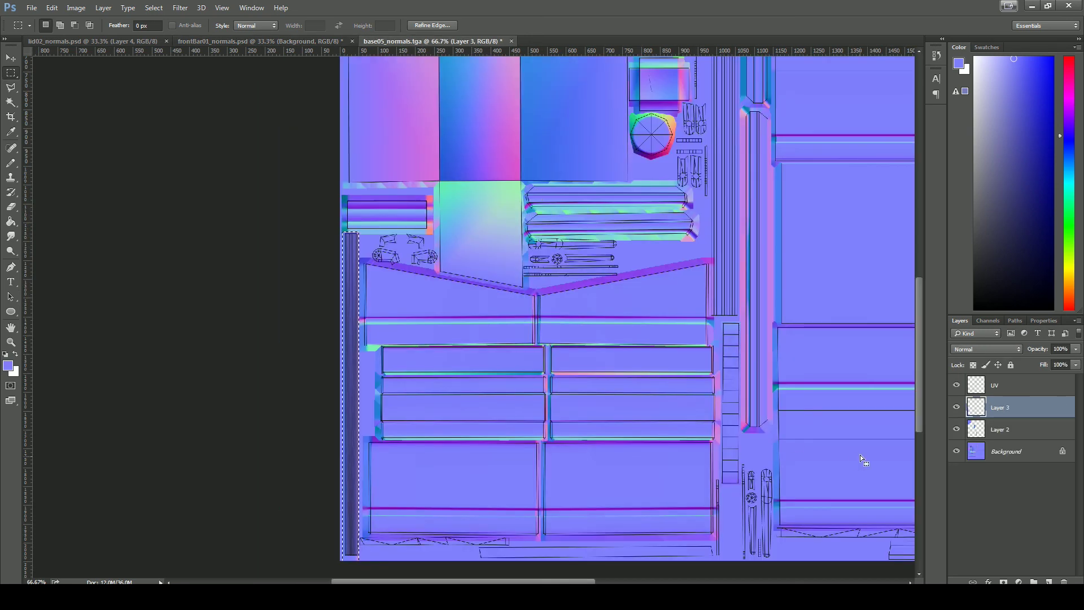
key(ctrl+v)
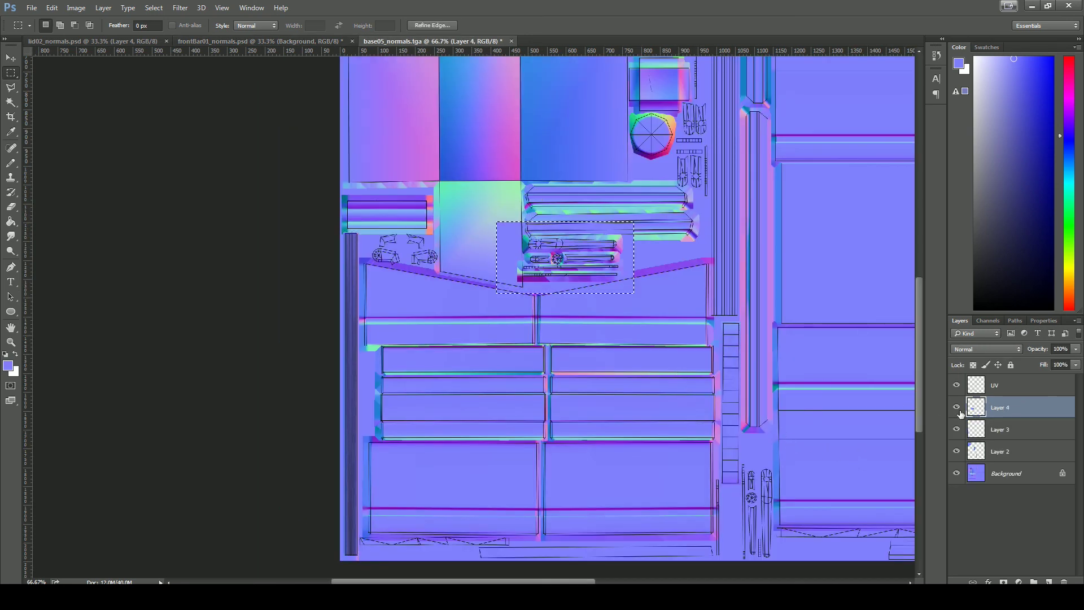
Lasso the horizontal bar islands on Layer 4 along the UV layout and erase everything outside the selection.
alt+scroll(641, 322, up, 3)
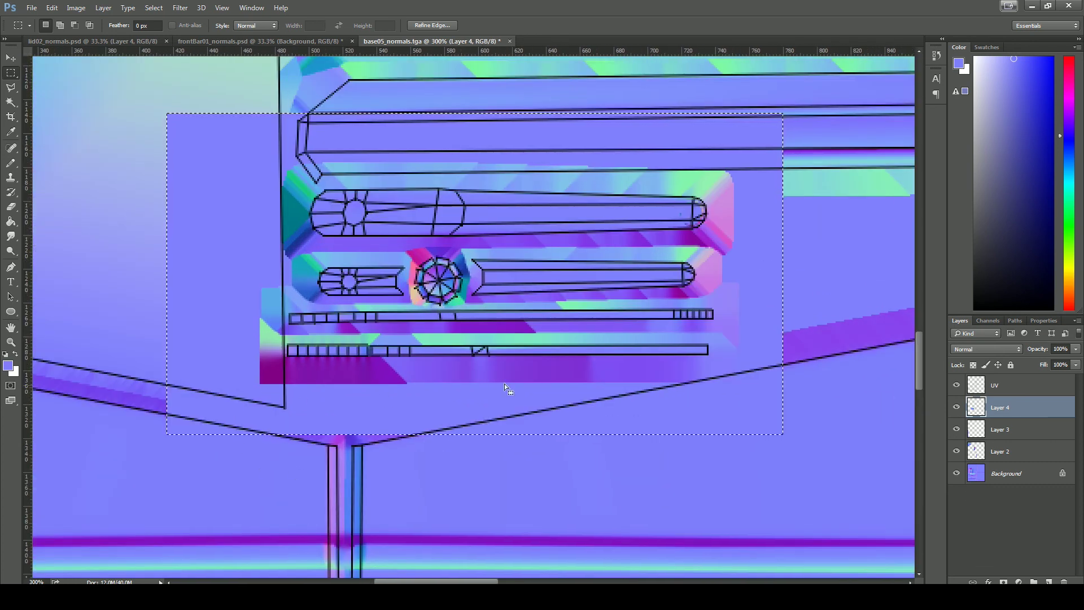
key(ctrl+d)
key(l)
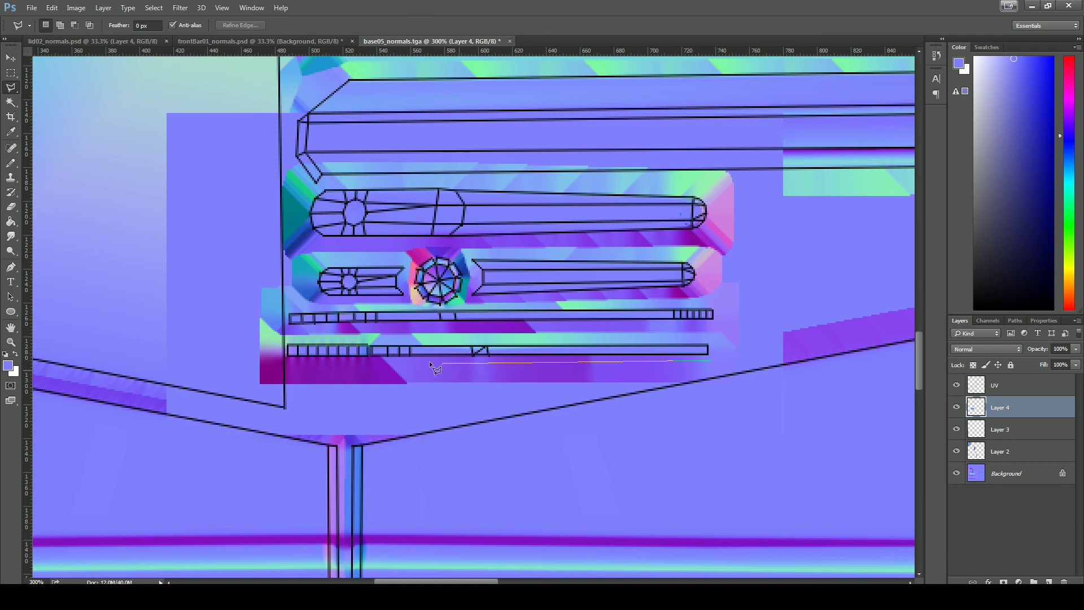
mouse_move(339, 89)
mouse_down()
mouse_move(284, 173)
mouse_move(323, 292)
mouse_up()
click(273, 144)
click(735, 150)
drag(735, 150, 202, 186)
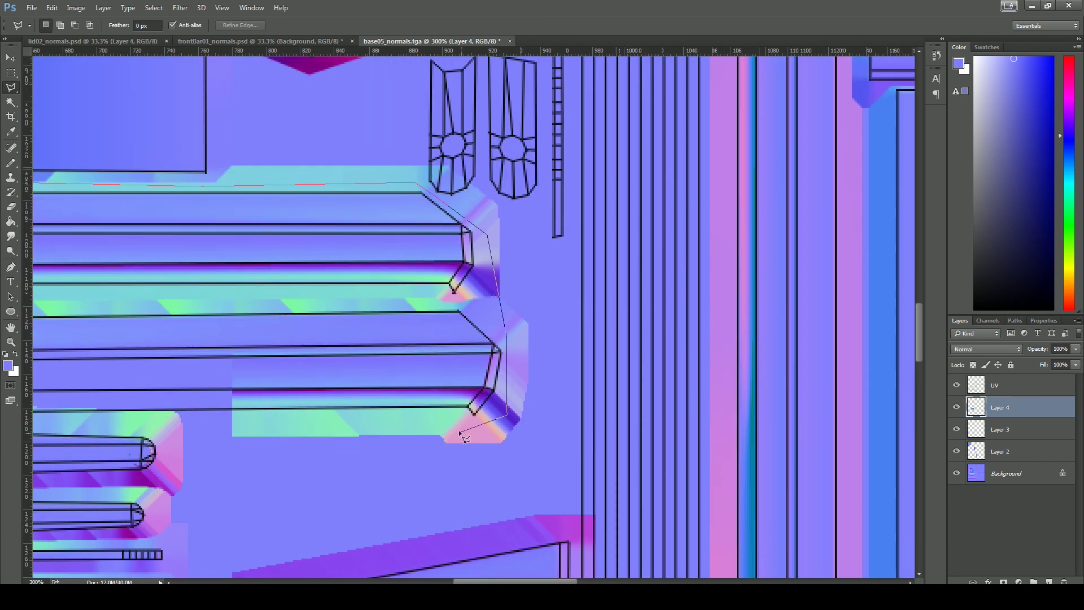
click(460, 433)
drag(460, 433, 717, 137)
click(431, 148)
double_click(419, 304)
key(ctrl+shift+i)
key(Delete)
key(ctrl+minus)
key(ctrl+minus)
Copy the small vertical bar pieces in the upper middle of frontBar01_normals.psd and paste them in place into base05_normals.tga.
click(260, 41)
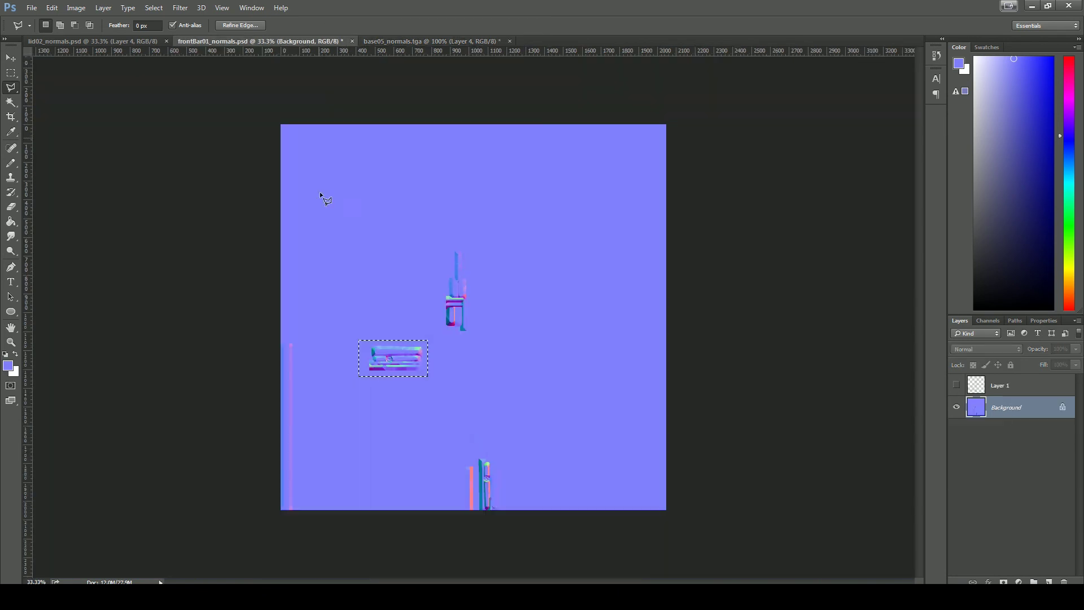
key(m)
drag(437, 244, 477, 333)
key(ctrl+c)
key(ctrl+Tab)
drag(680, 256, 510, 418)
key(ctrl+shift+v)
key(ctrl+shift+d)
Lasso the small vertical bar islands on Layer 5 along the UV layout and erase everything outside them.
key(ctrl+plus)
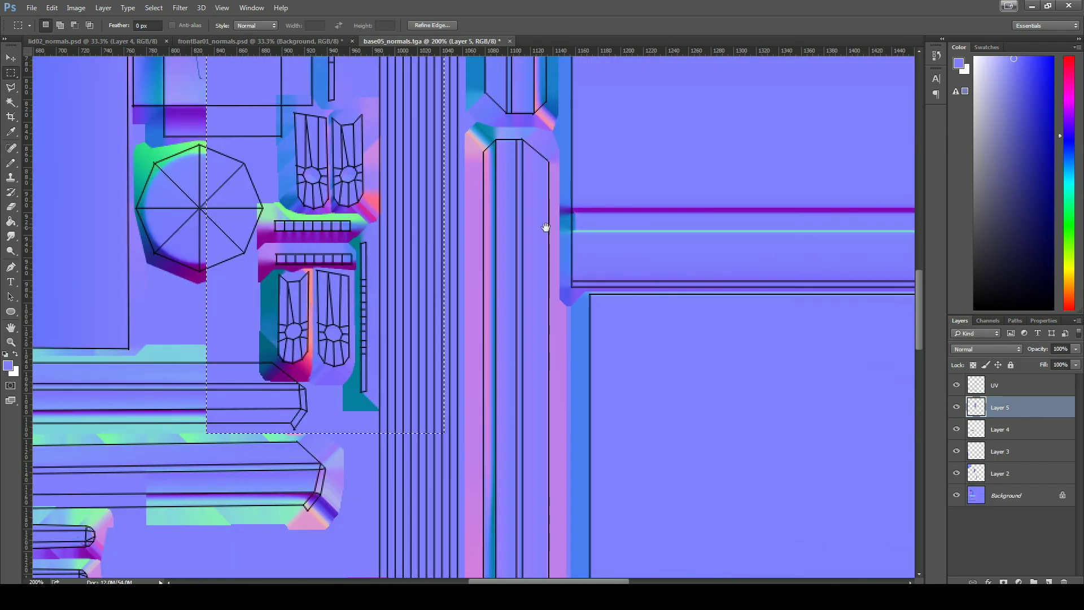
drag(546, 227, 618, 311)
key(ctrl+d)
drag(395, 62, 401, 168)
key(l)
click(369, 302)
click(370, 404)
click(347, 408)
drag(353, 480, 338, 318)
click(333, 365)
click(339, 381)
click(348, 393)
scroll(435, 130, up, 7)
key(m)
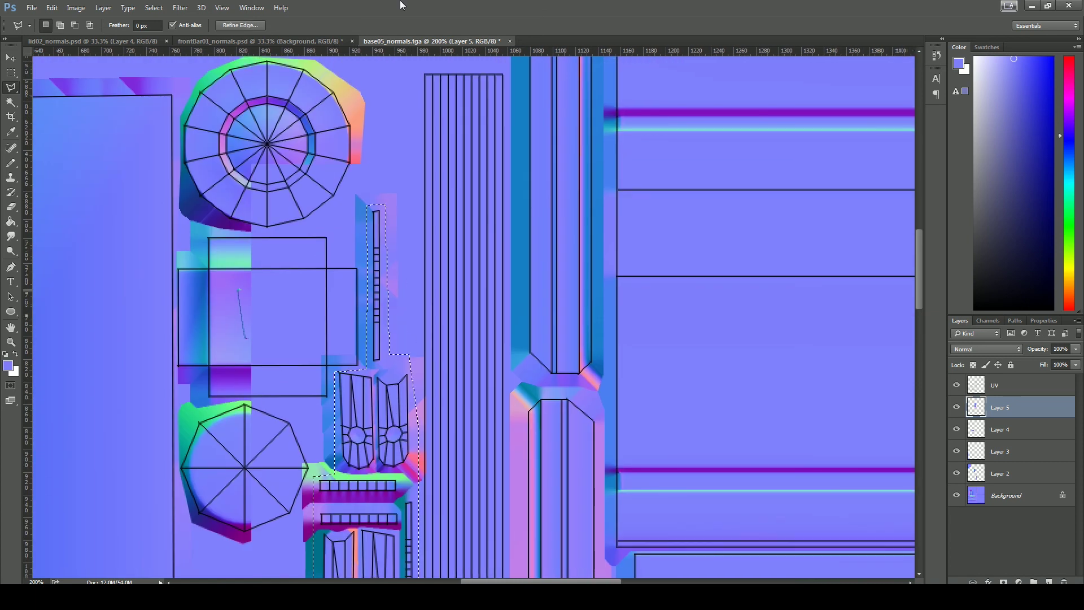
Copy the bar pieces at the bottom edge of frontBar01_normals.psd and paste them in place into base05_normals.tga.
key(ctrl+shift+Tab)
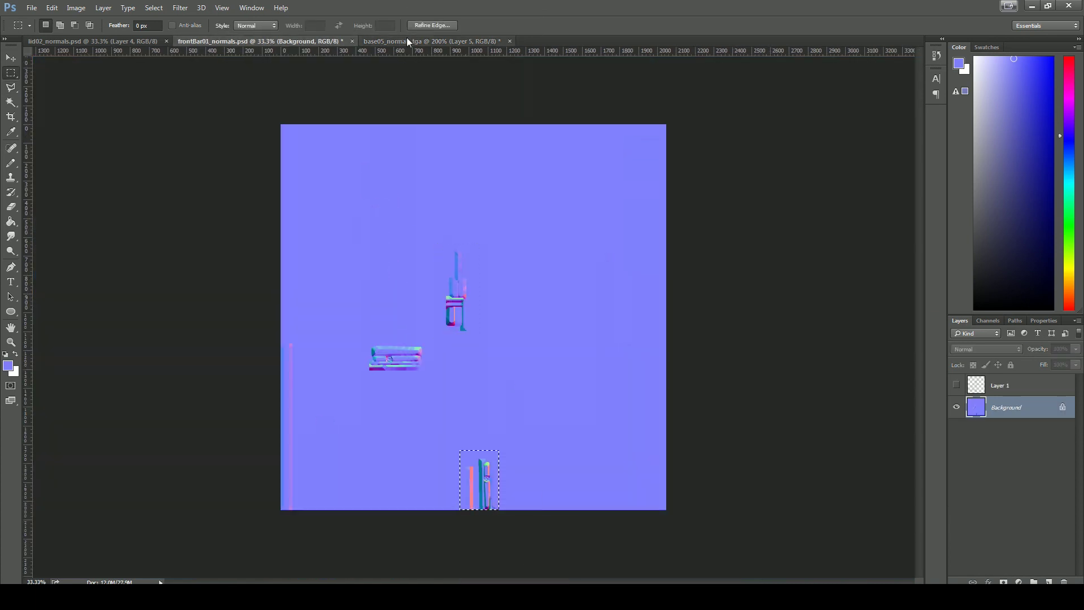
click(407, 42)
alt+scroll(350, 111, down, 3)
key(ctrl+shift+v)
drag(503, 556, 402, 414)
Compare Layer 6 hidden and shown, lasso its bottom-edge bar islands, and erase everything outside the selection.
alt+scroll(401, 414, up, 1)
alt+scroll(351, 377, up, 2)
click(957, 407)
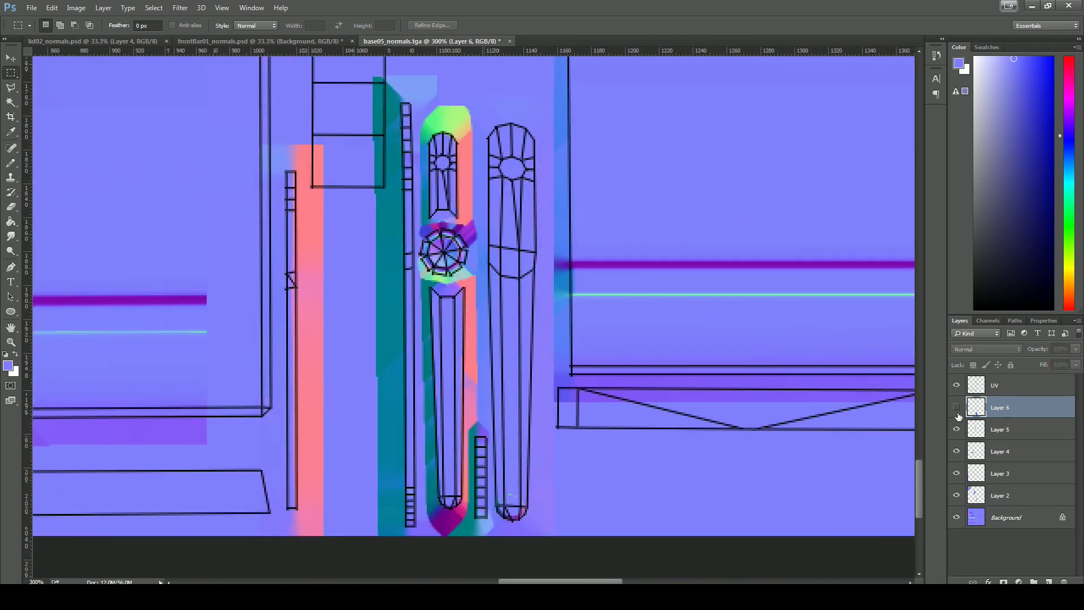
click(956, 406)
key(l)
double_click(394, 550)
key(ctrl+shift+i)
key(Delete)
key(m)
Close frontBar01_normals.psd and merge the pasted front bar layers down into Layer 3 of base05_normals.tga.
key(ctrl+minus)
key(ctrl+minus)
key(ctrl+minus)
key(ctrl+minus)
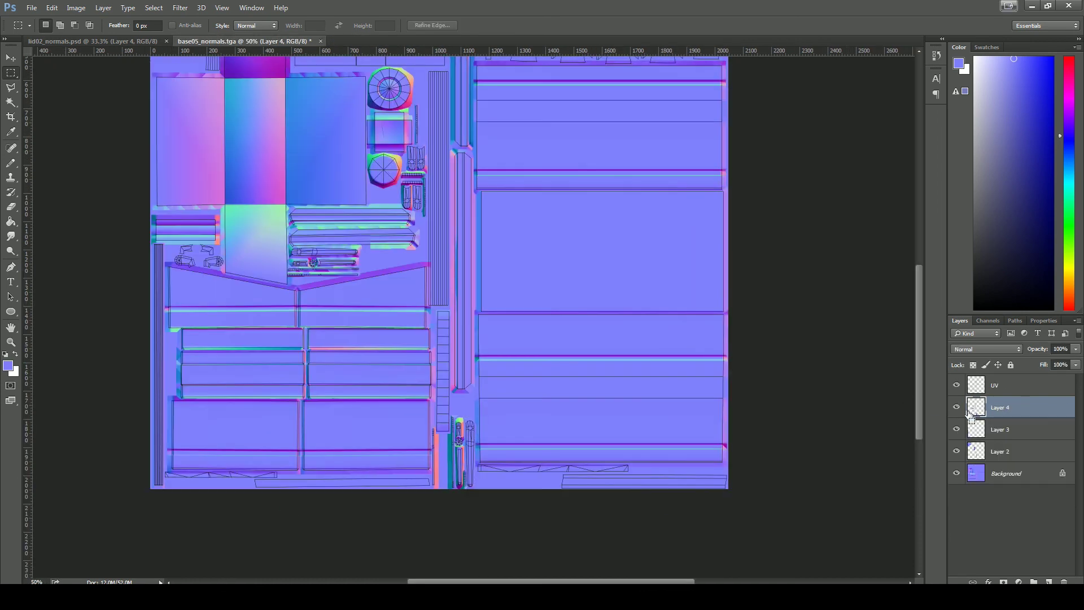
click(955, 408)
click(955, 407)
key(ctrl+e)
drag(955, 407, 956, 385)
click(957, 408)
Merge the visible layers of lid02_normals.psd and copy its upper lid strip in place into base05_normals.tga.
key(ctrl+Tab)
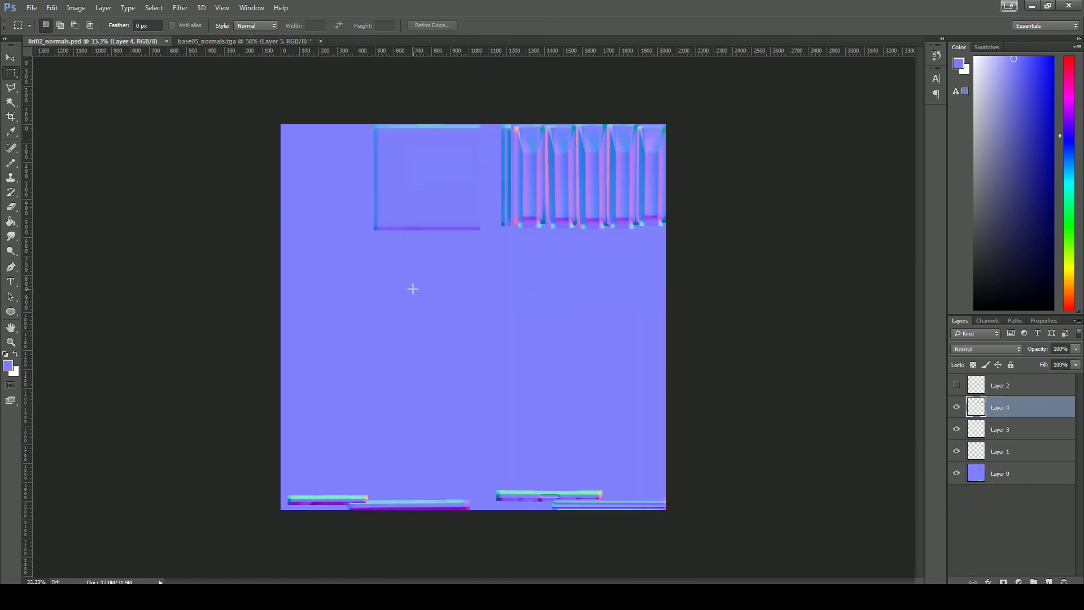
key(ctrl+shift+e)
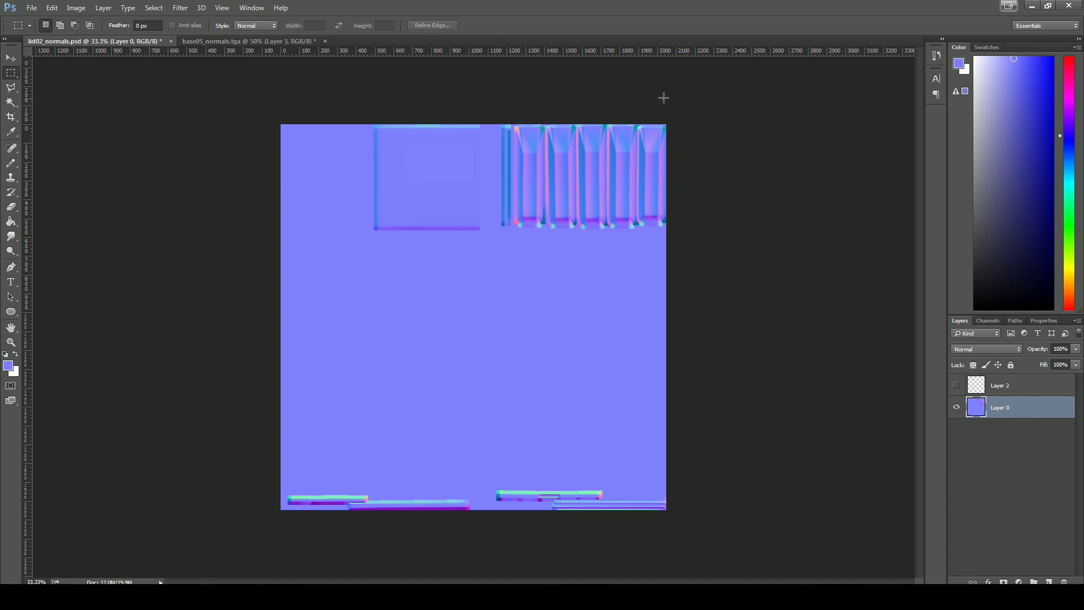
click(249, 41)
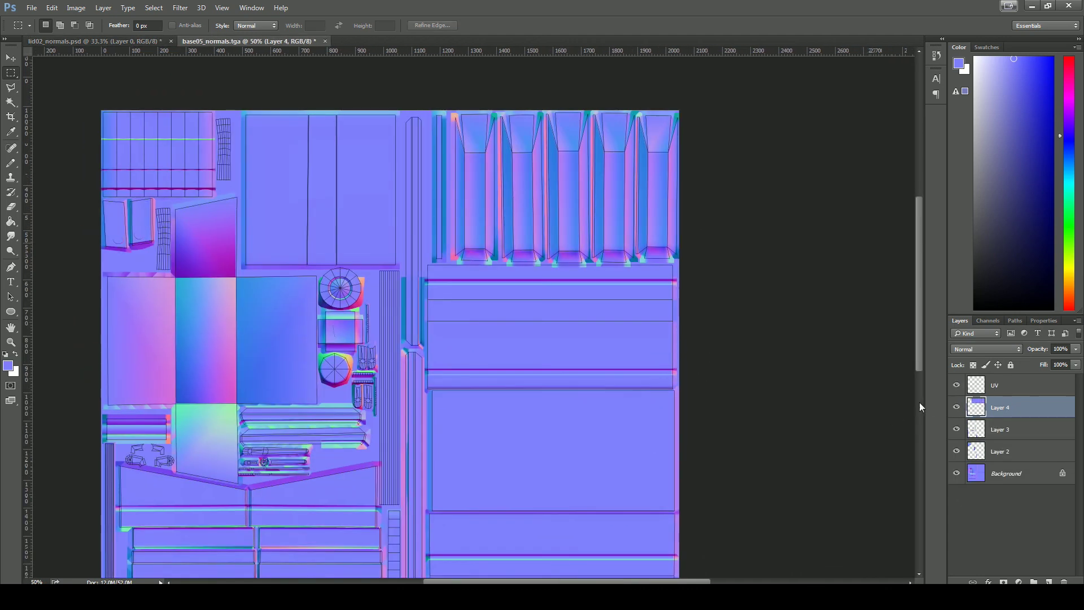
Marquee the lid panel and ribbed lid islands on Layer 4, erase everything outside them, and hide the UV layer.
key(ctrl+plus)
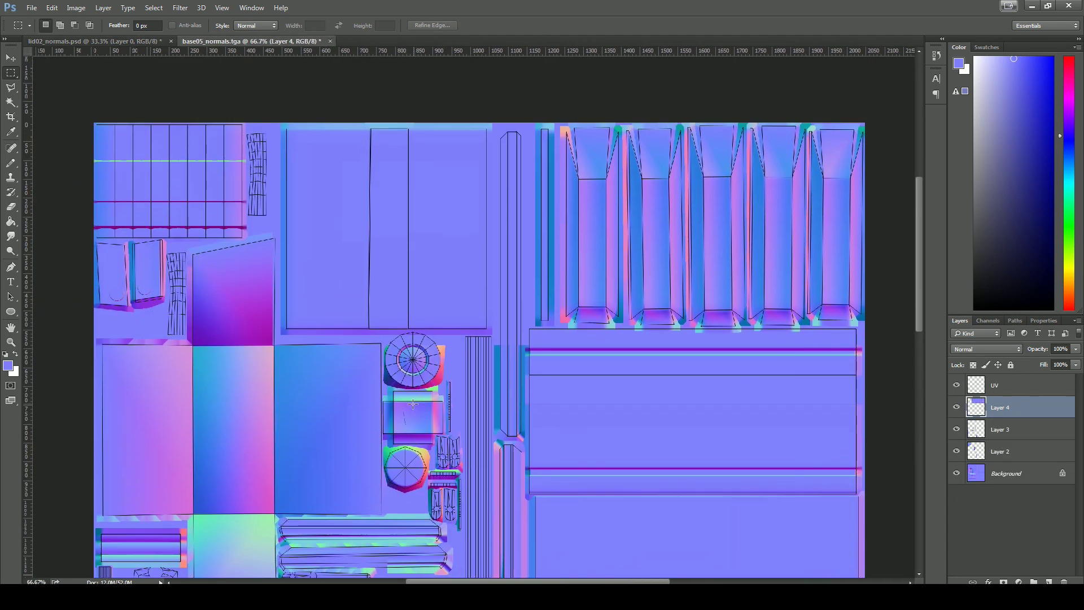
drag(488, 330, 489, 330)
shift+drag(870, 119, 486, 325)
alt+scroll(791, 327, up, 2)
key(ctrl+minus)
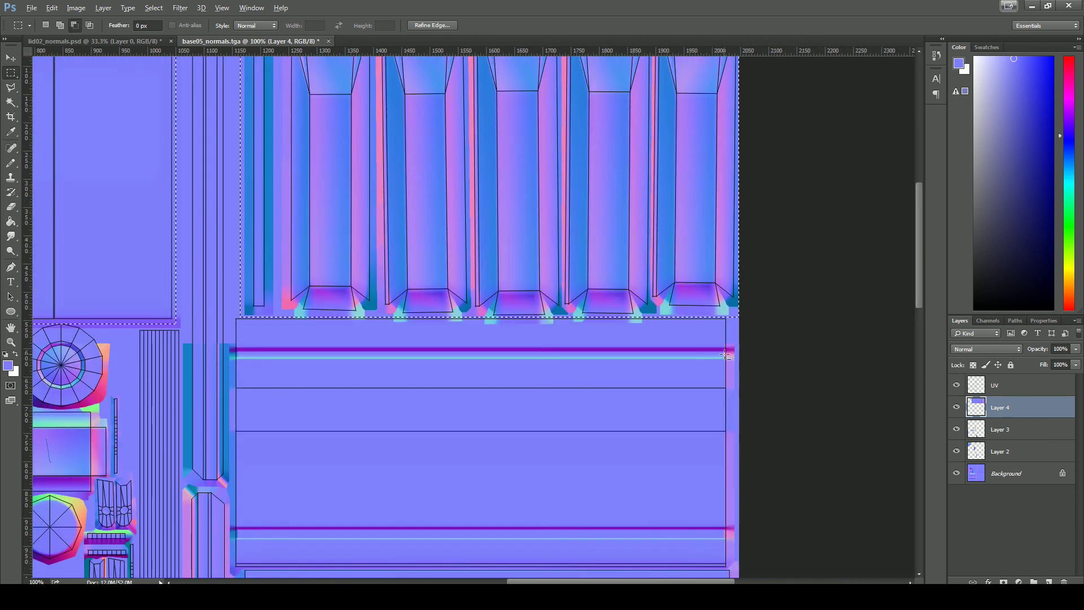
alt+drag(215, 322, 215, 321)
shift+drag(739, 270, 243, 317)
key(ctrl+minus)
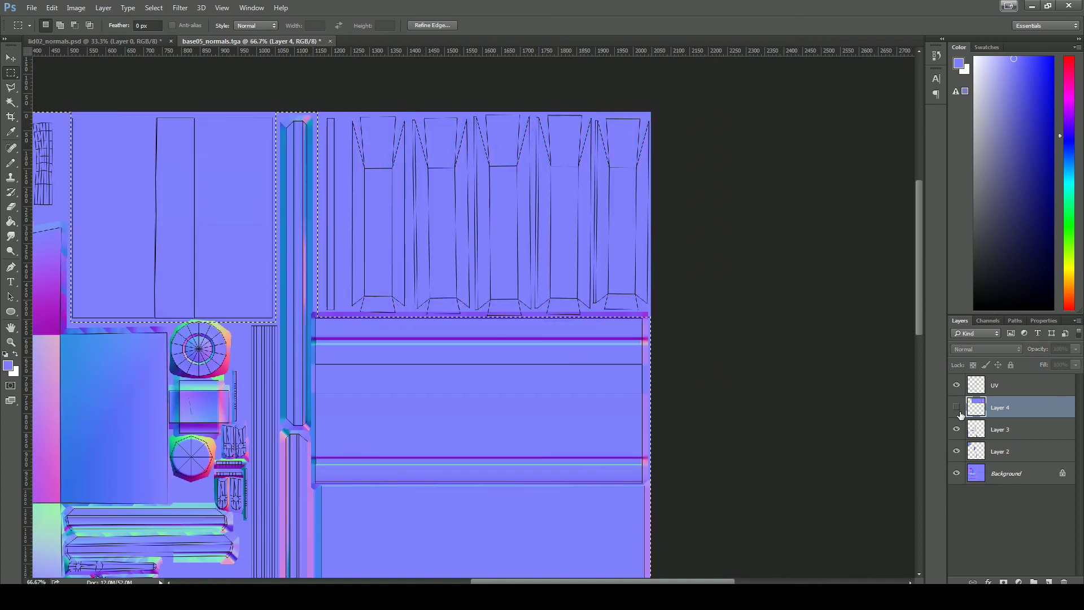
key(ctrl+minus)
click(956, 384)
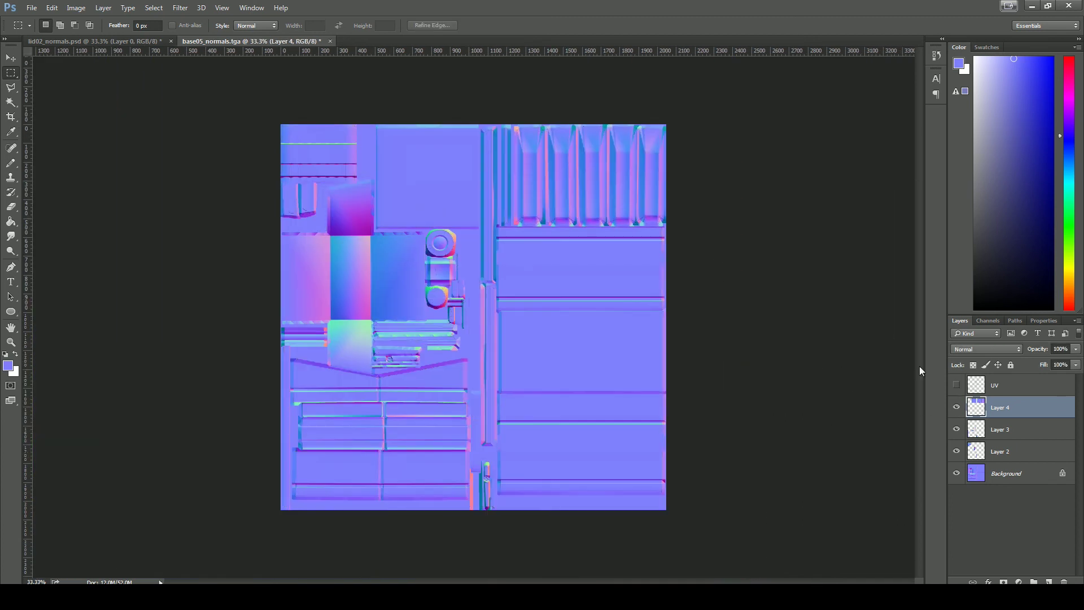
In lid02_normals.psd, marquee the full-width strip of lid edge pieces along the bottom of the map.
key(ctrl+Tab)
click(254, 41)
key(ctrl+Tab)
drag(678, 517, 227, 484)
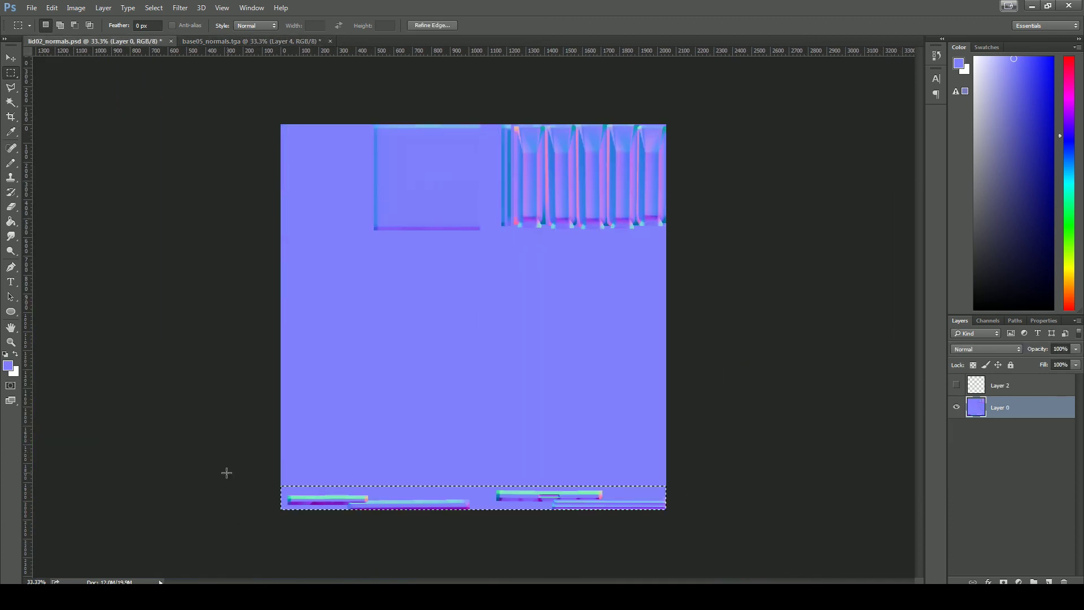
key(ctrl+Tab)
key(ctrl+shift+v)
key(ctrl+z)
click(124, 41)
Copy the selected bottom strip of lid pieces and paste it in place into base05_normals.tga.
key(ctrl+c)
key(ctrl+Tab)
key(ctrl+shift+v)
key(ctrl+z)
key(ctrl+z)
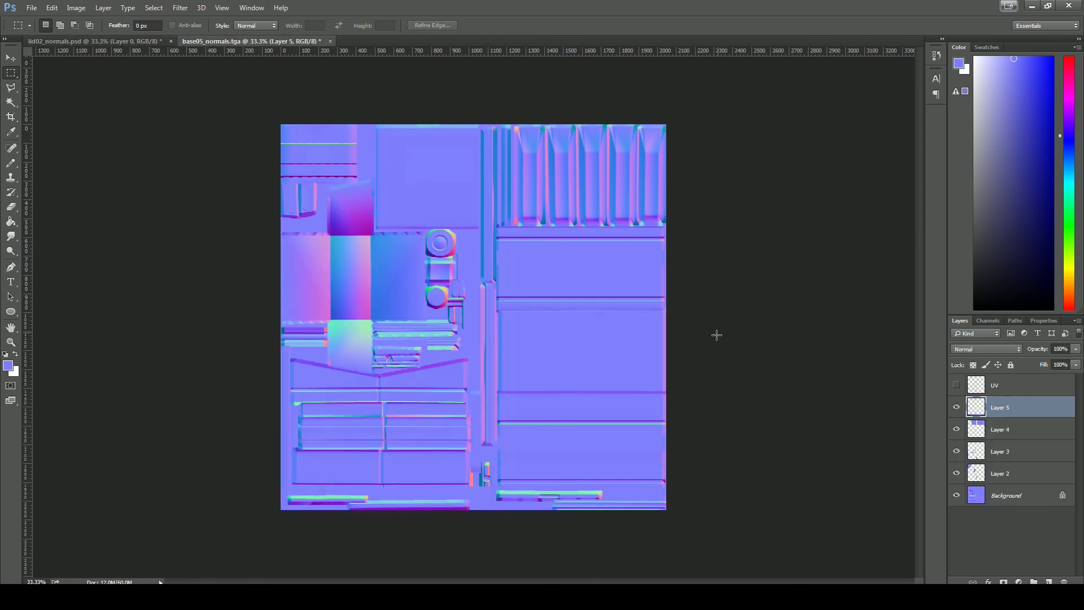
With the UV layer shown, marquee the four lid edge islands along the bottom on Layer 5 and erase everything outside.
key(ctrl+plus)
key(ctrl+plus)
click(956, 385)
key(ctrl+plus)
key(ctrl+plus)
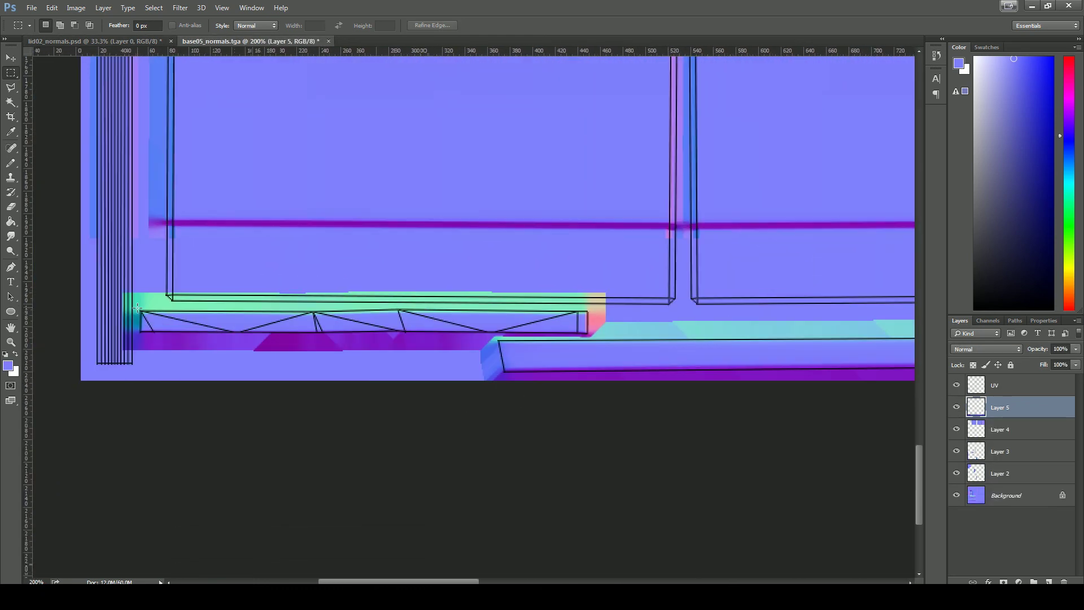
drag(592, 334, 593, 335)
drag(592, 335, 211, 310)
shift+drag(824, 308, 825, 308)
drag(898, 386, 283, 443)
shift+drag(199, 311, 810, 346)
drag(803, 458, 394, 445)
shift+drag(798, 396, 129, 334)
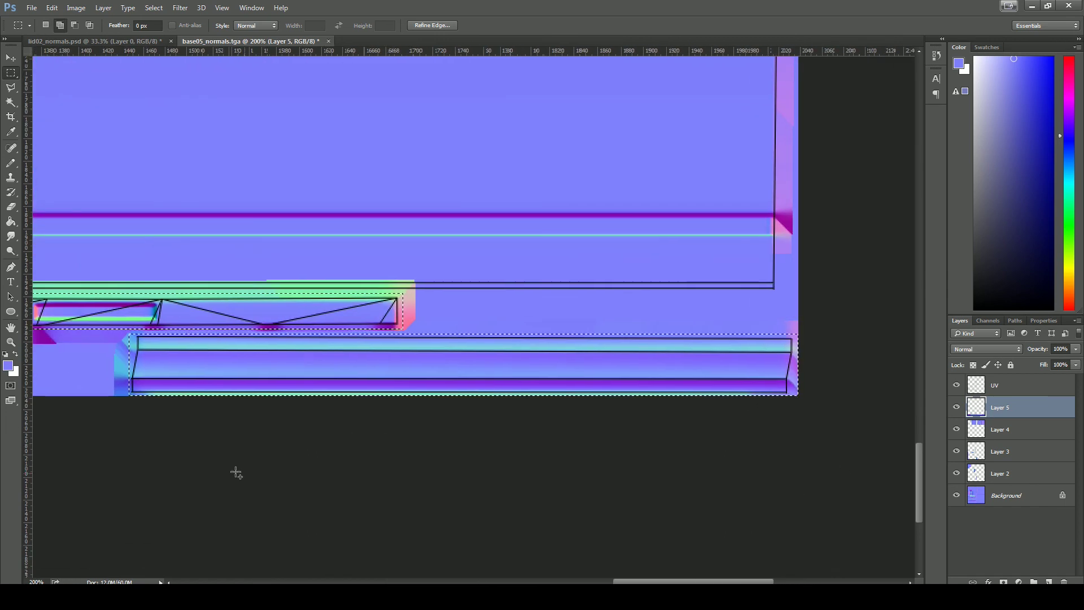
key(ctrl+d)
key(ctrl+minus)
key(ctrl+minus)
key(ctrl+minus)
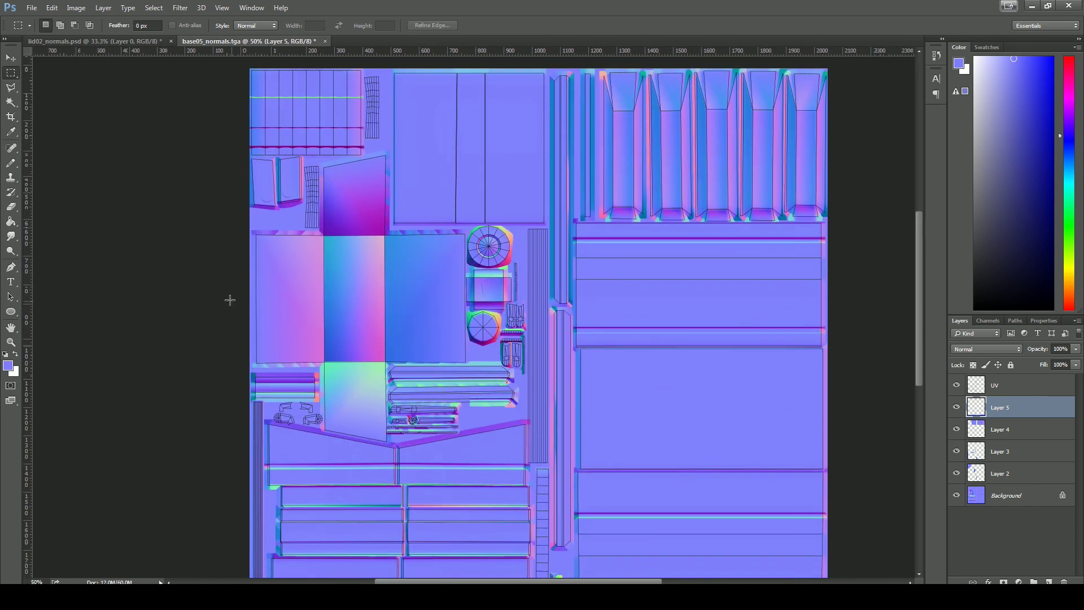
Close lid02_normals.psd without saving and merge Layer 5 down into Layer 4 of base05_normals.tga.
click(171, 41)
key(n)
key(ctrl+e)
click(956, 429)
click(956, 429)
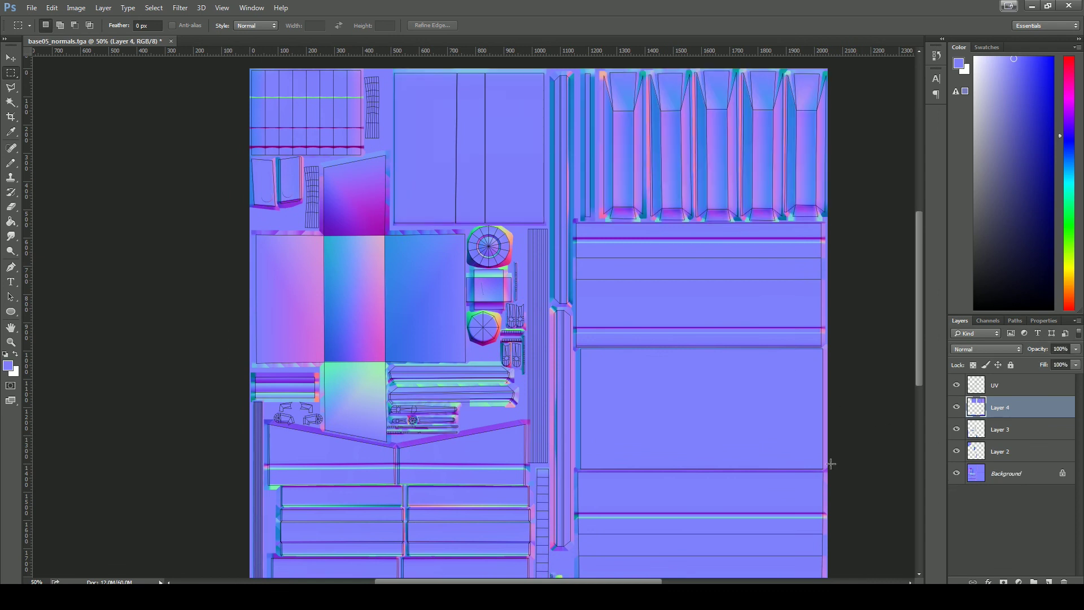
Open backBar01_normals.tga from the SourceImages folder.
drag(313, 181, 277, 136)
drag(307, 390, 330, 373)
key(ctrl+o)
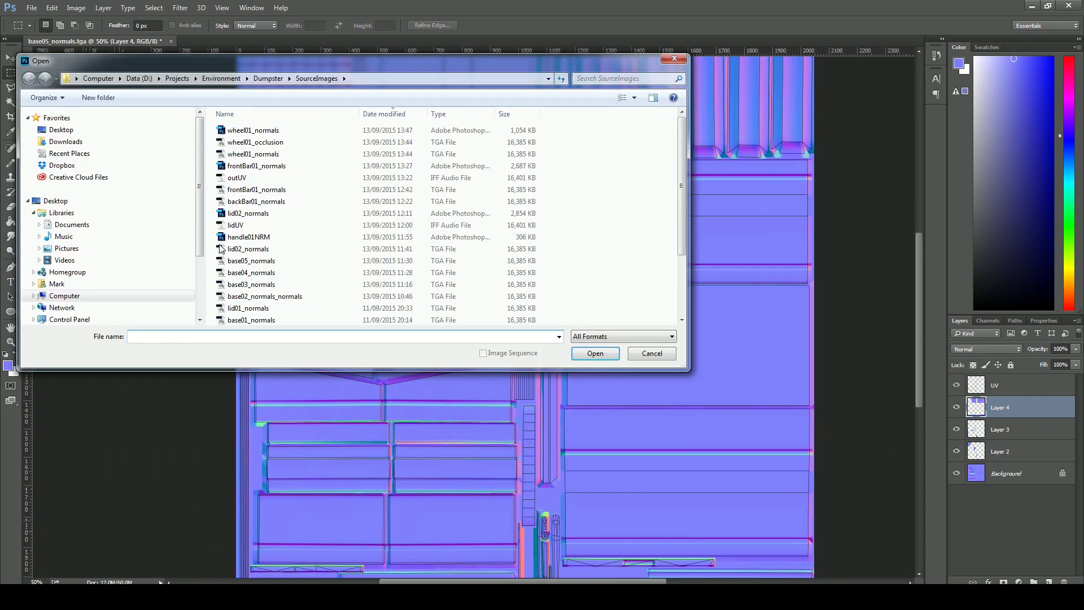
mouse_move(682, 173)
mouse_down()
mouse_move(681, 251)
mouse_move(681, 184)
mouse_up()
click(265, 189)
click(600, 354)
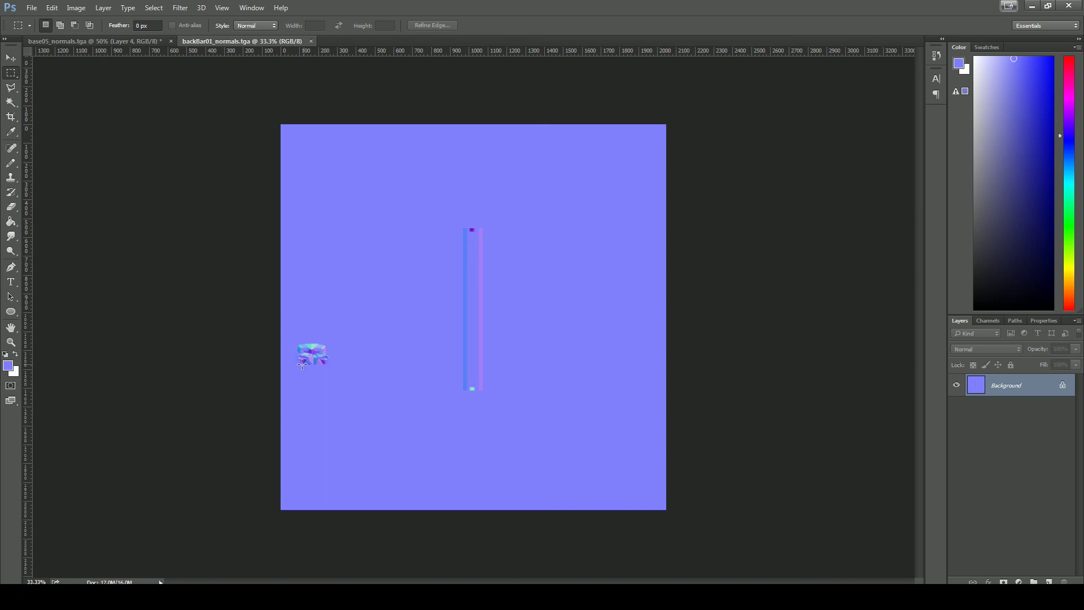
Copy the tall vertical bar in the middle of backBar01_normals.tga and paste it in place into base05_normals.tga.
key(ctrl+Tab)
key(ctrl+Tab)
key(ctrl+c)
key(ctrl+Tab)
key(ctrl+v)
Marquee the tall back bar island on Layer 5 along the UV layout and erase everything outside it.
click(956, 385)
click(956, 385)
alt+scroll(638, 377, up, 2)
drag(562, 178, 632, 308)
drag(453, 80, 496, 554)
key(ctrl+shift+i)
key(Delete)
key(ctrl+d)
Copy the small bracket pieces near the left edge of backBar01_normals.tga and paste them in place into base05_normals.tga.
key(ctrl+minus)
drag(104, 426, 299, 342)
key(ctrl+Tab)
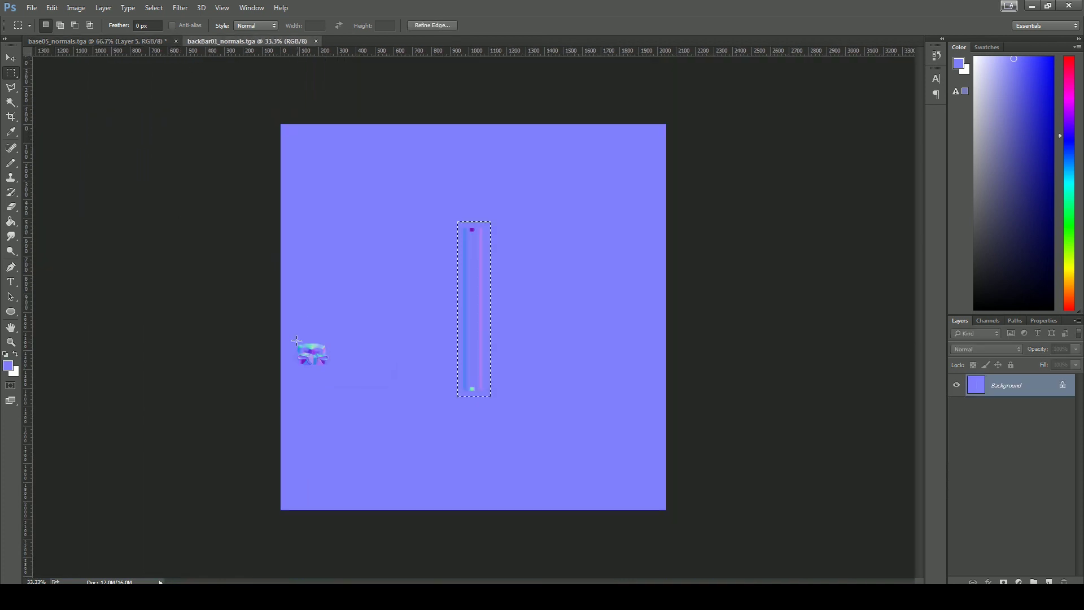
key(ctrl+Tab)
key(ctrl+shift+v)
Lasso the small bracket islands on Layer 6, erase everything outside them, and deselect.
alt+scroll(385, 349, up, 2)
mouse_move(384, 349)
mouse_down()
mouse_move(495, 401)
mouse_move(477, 384)
mouse_up()
key(l)
click(279, 339)
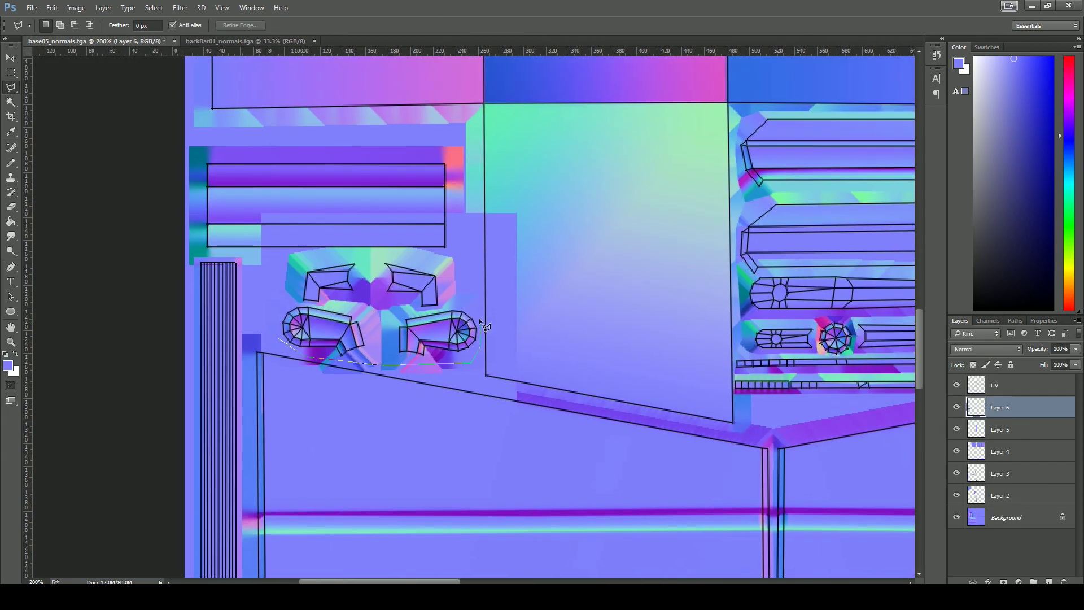
key(ctrl+shift+i)
key(Delete)
key(m)
key(ctrl+d)
Save the layered map as the Photoshop file DumpsterNRM in SourceImages with Maximize Compatibility on.
click(30, 8)
click(45, 123)
click(26, 8)
click(50, 174)
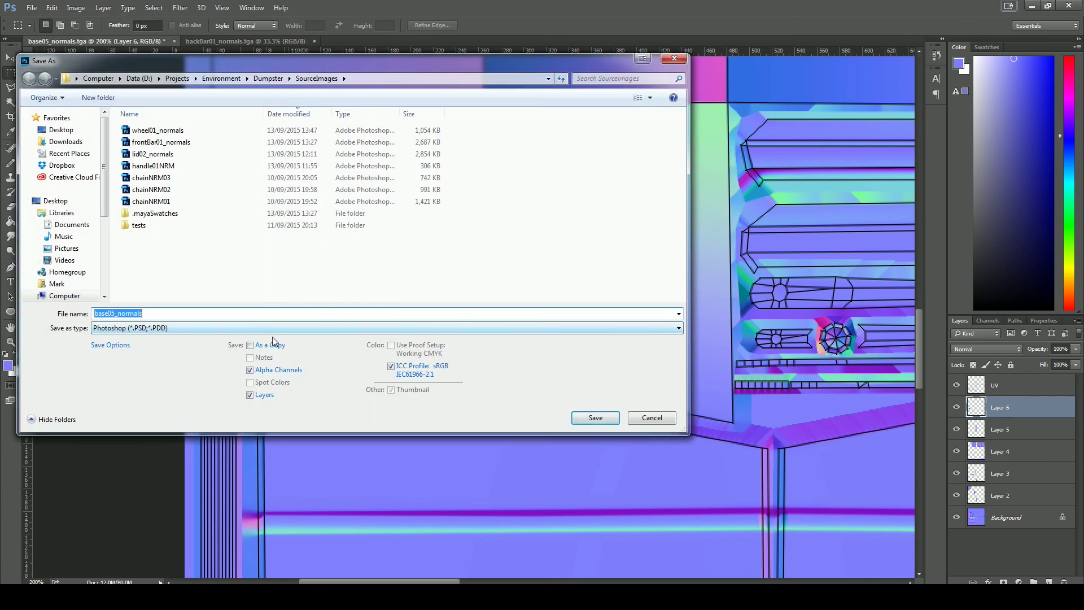
click(154, 314)
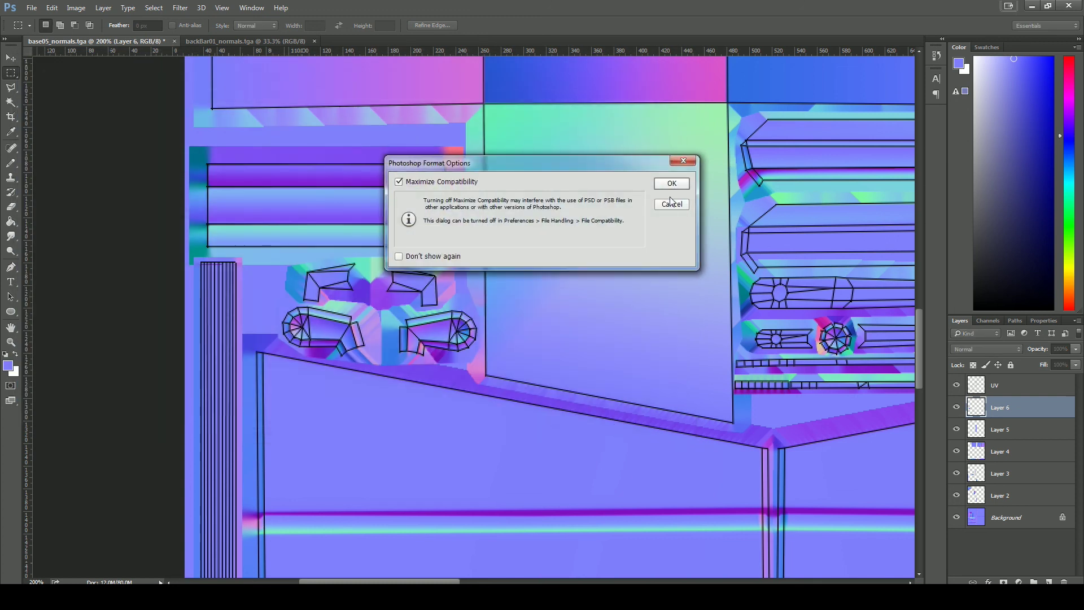
click(672, 184)
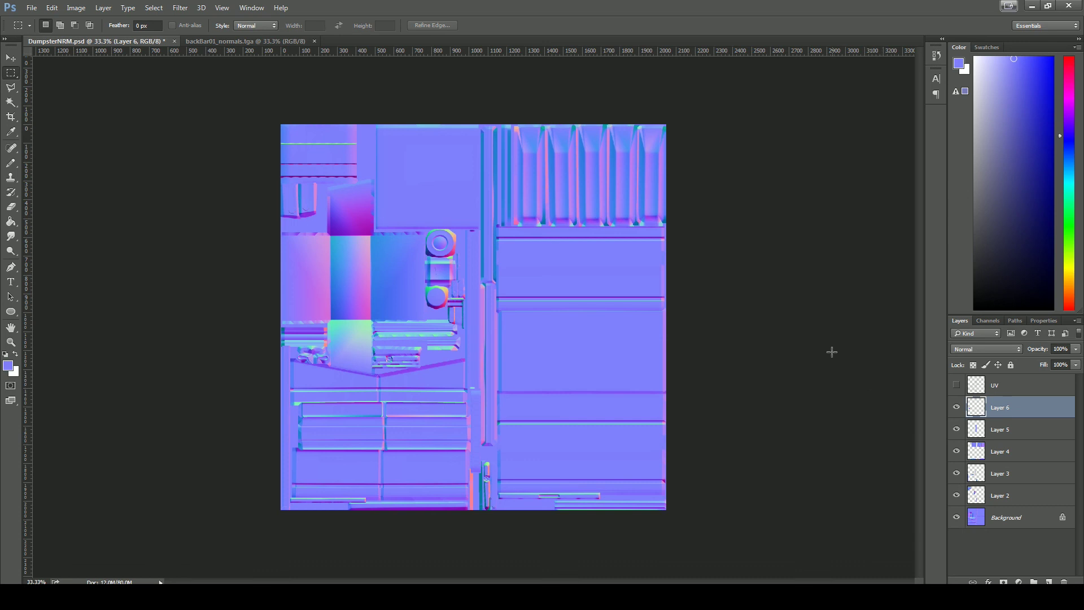
Flatten DumpsterNRM.psd, discarding the hidden UV layer.
click(103, 8)
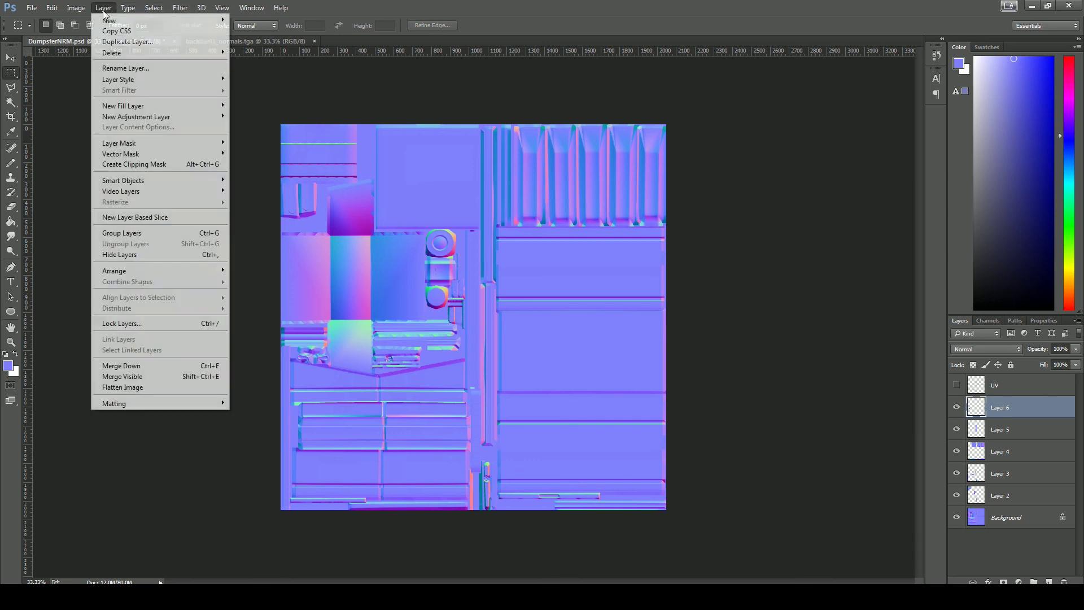
click(128, 390)
click(520, 221)
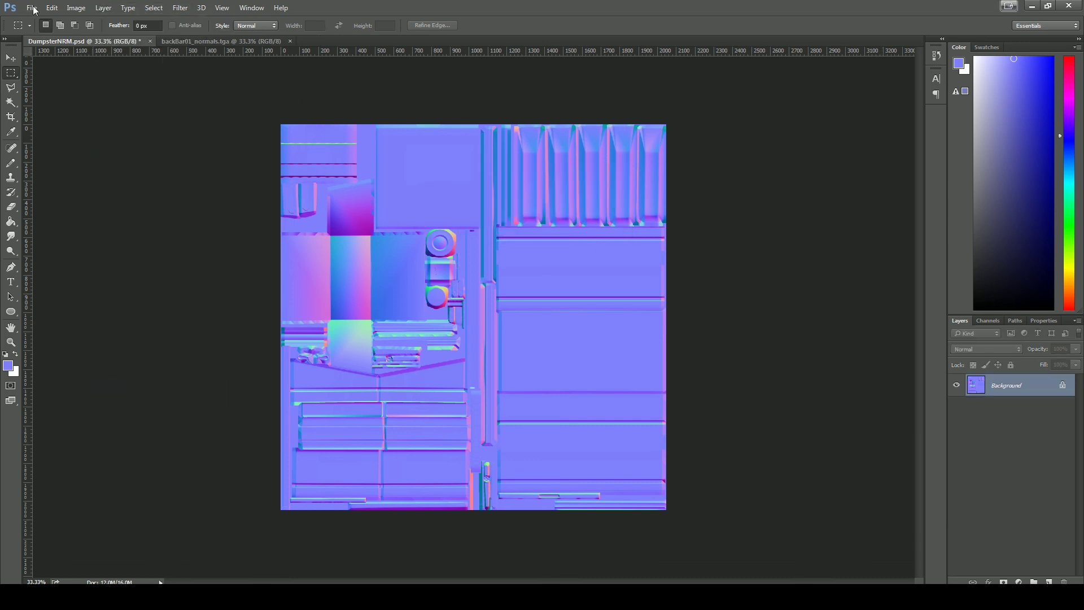
Start saving the flattened map under a separate file as DumpsterNRM in Targa format.
click(32, 8)
click(51, 131)
click(271, 333)
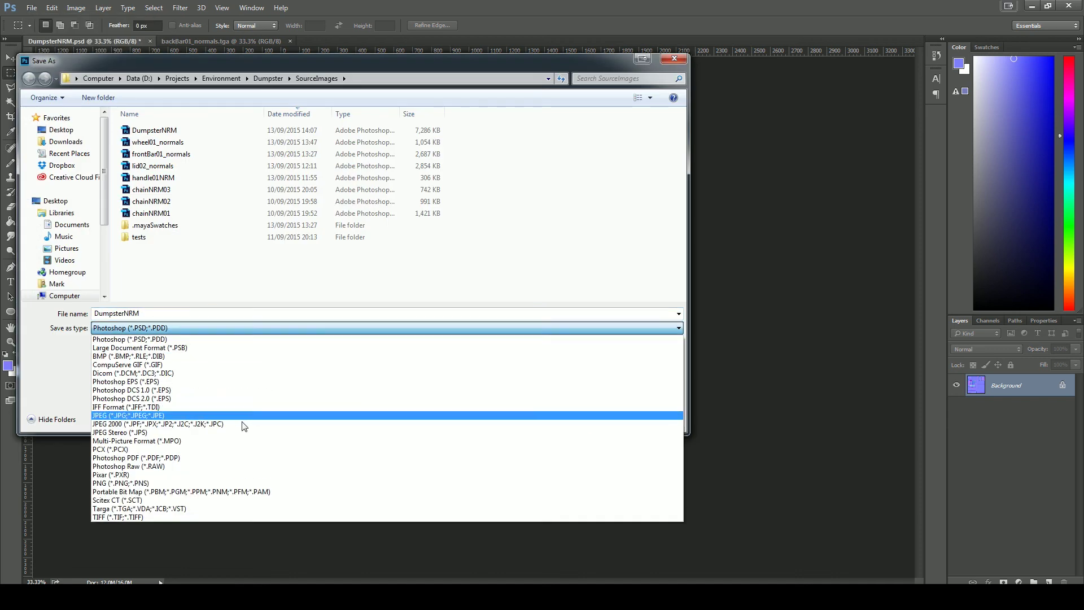
click(294, 514)
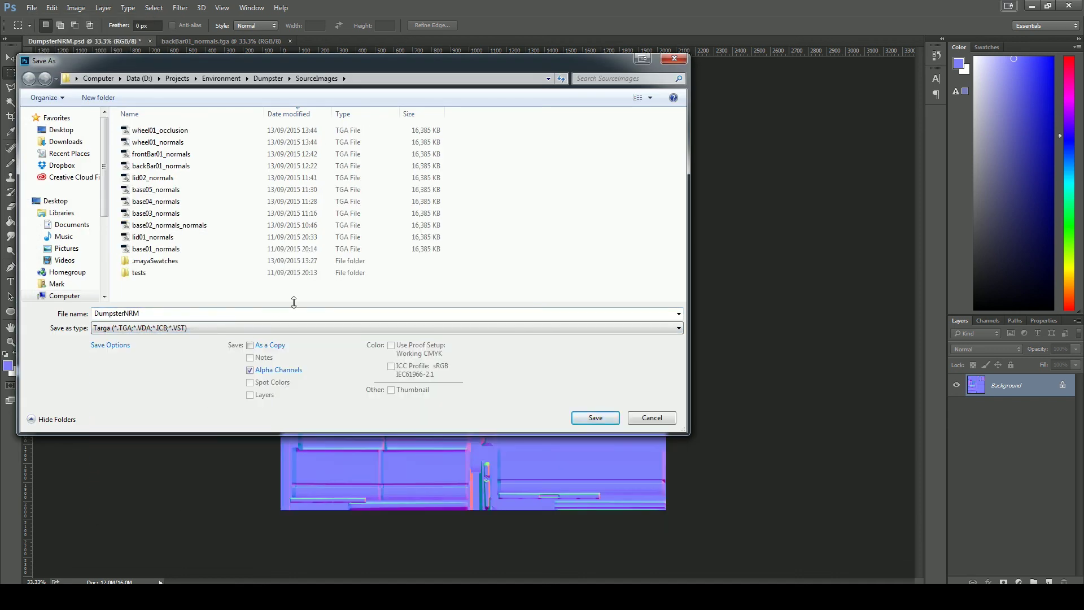
Create a folder named Texturing inside SourceImages and open it as the save location.
click(98, 99)
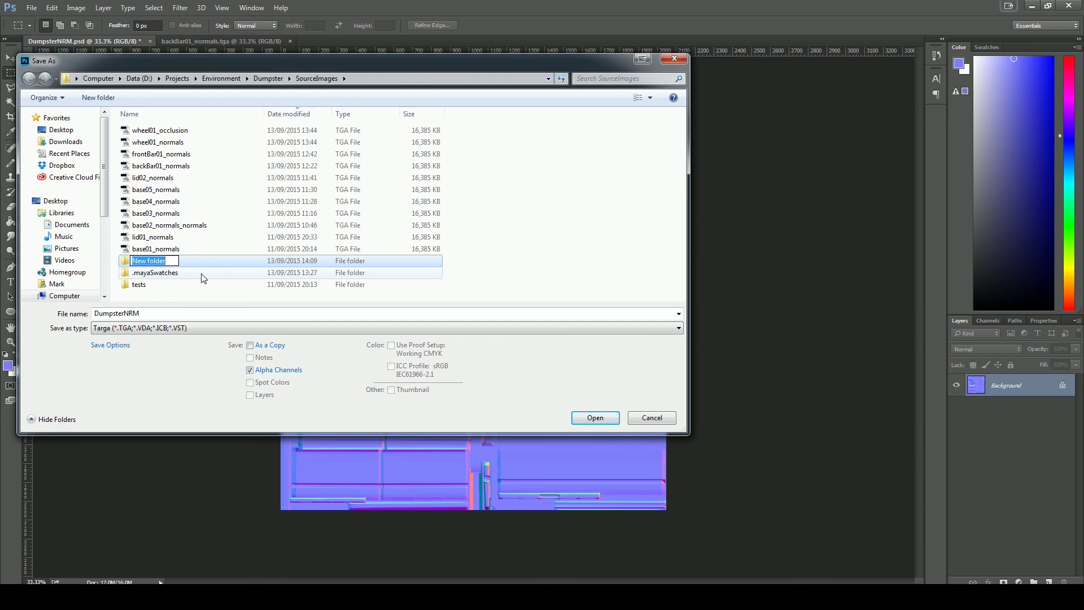
key(Return)
key(Return)
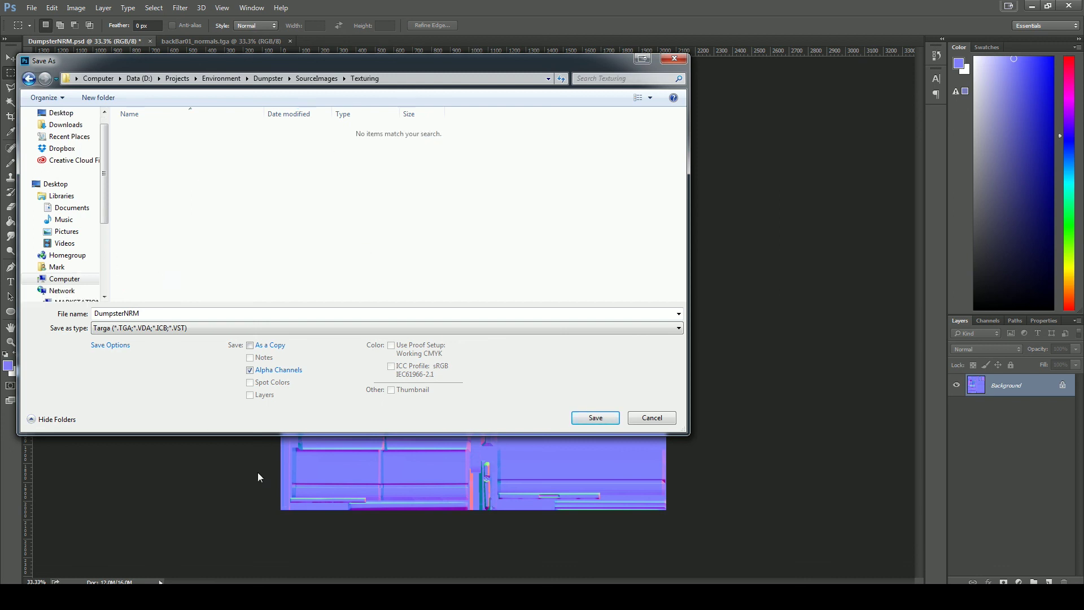
Save the flattened DumpsterNRM map as a Targa in the Texturing folder at 32 bits/pixel.
click(592, 419)
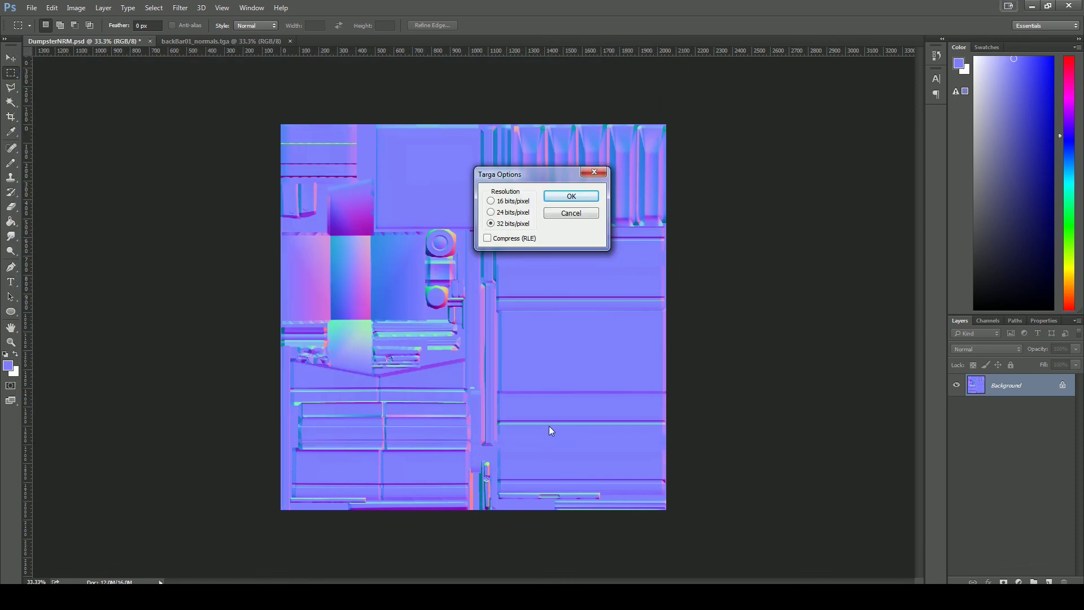
click(570, 197)
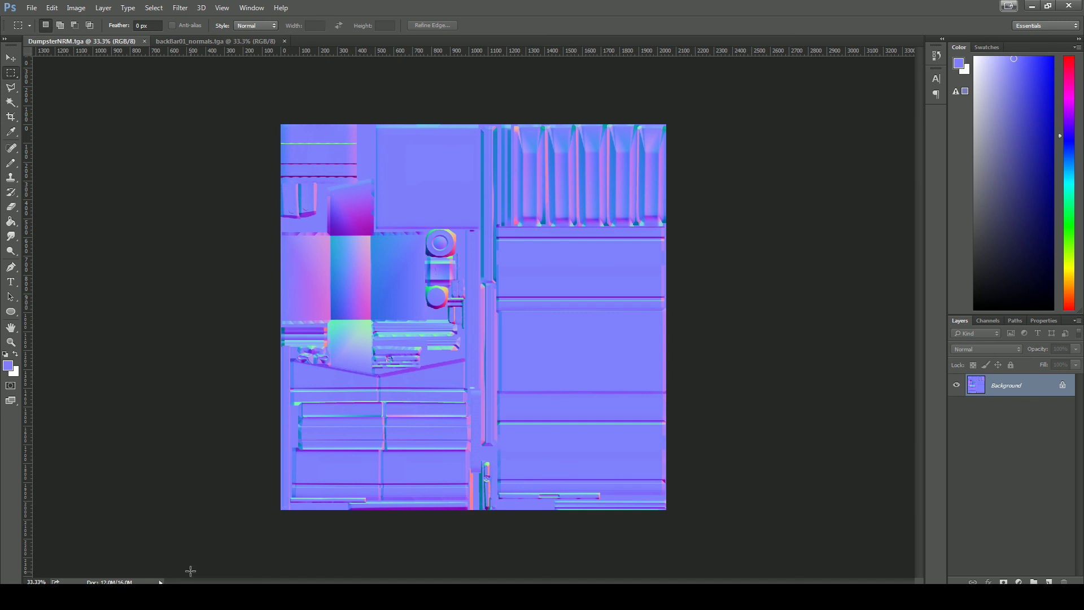
Launch Quixel SUITE and open the Base Creator in DDO, leaving the mesh input empty.
key(super)
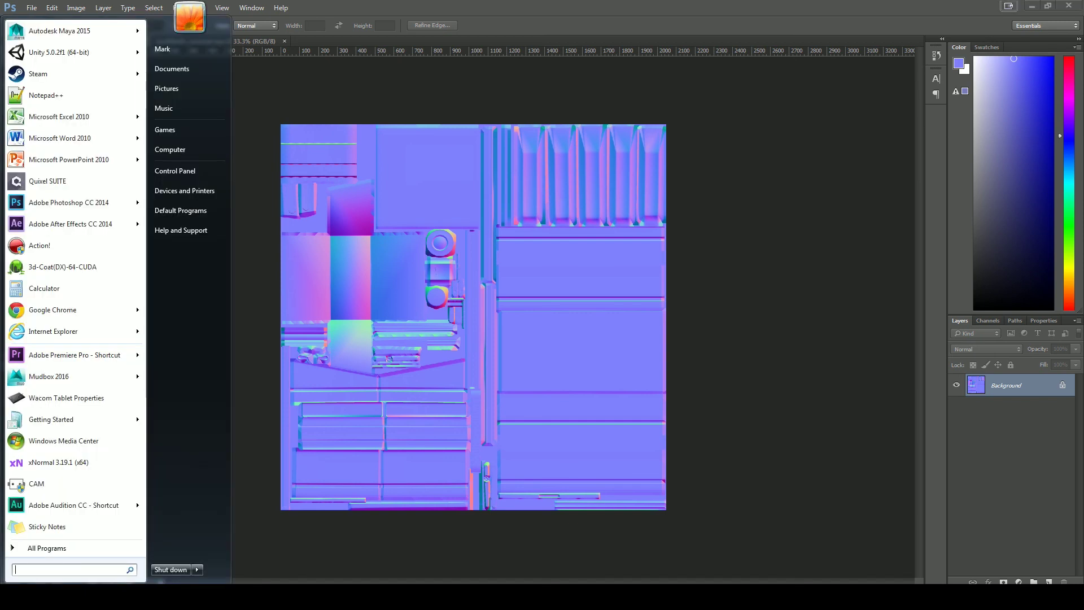
text(q)
click(41, 52)
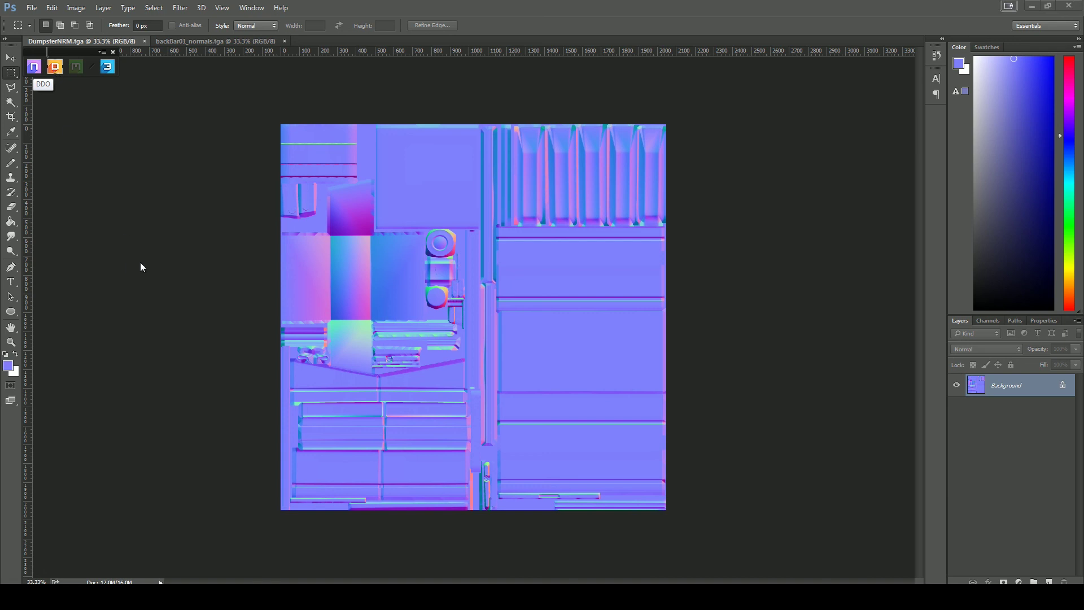
click(77, 120)
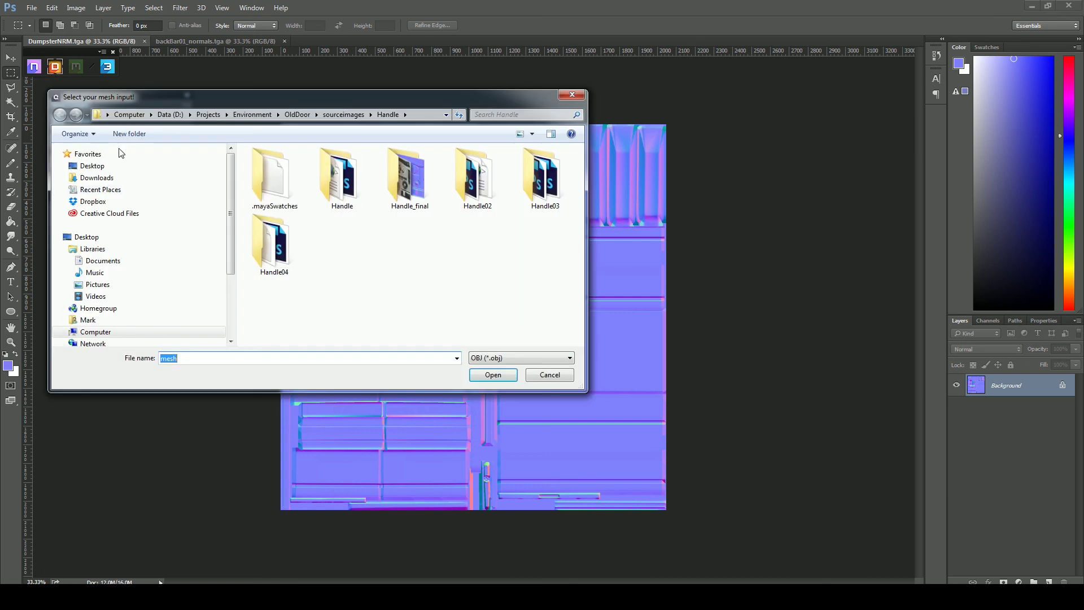
click(549, 375)
Find the Dumpster OBJ file in the project's Export folder in Windows Explorer and copy it.
mouse_move(136, 599)
click(70, 540)
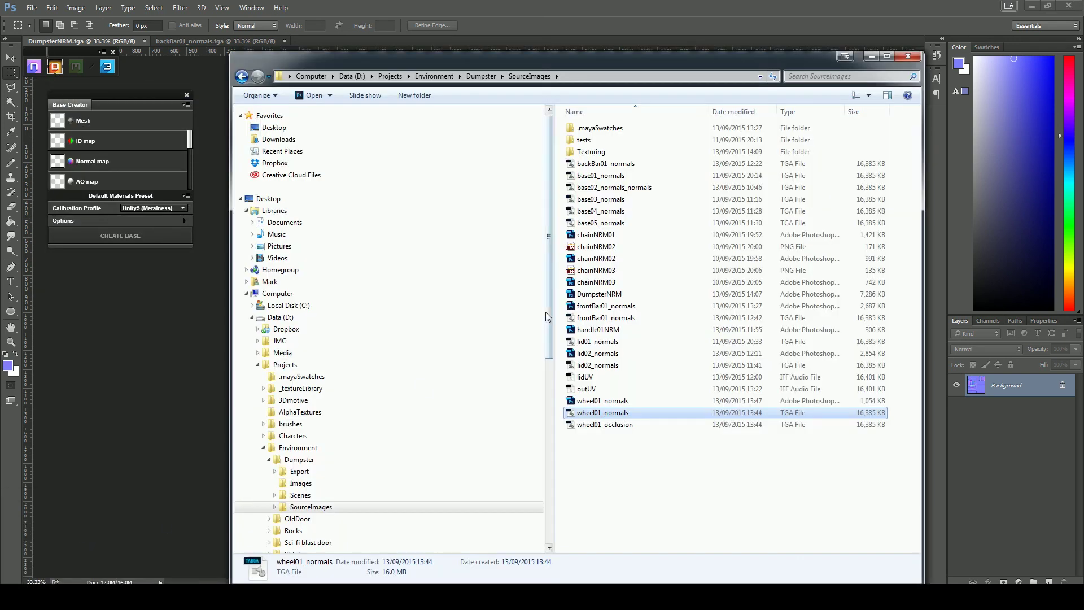
click(481, 76)
double_click(584, 151)
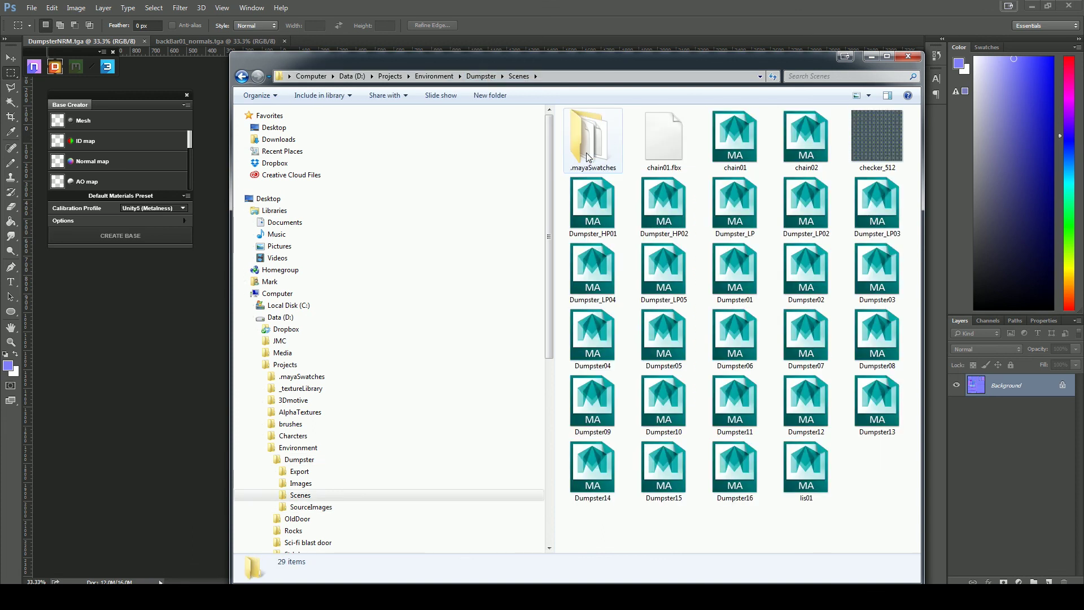
click(481, 76)
double_click(596, 126)
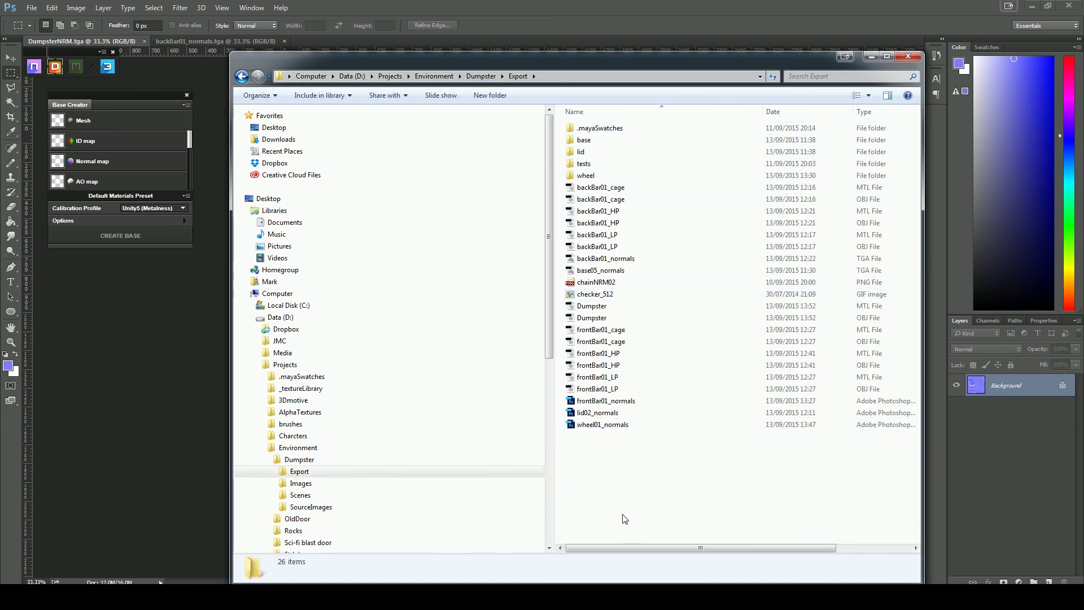
click(591, 317)
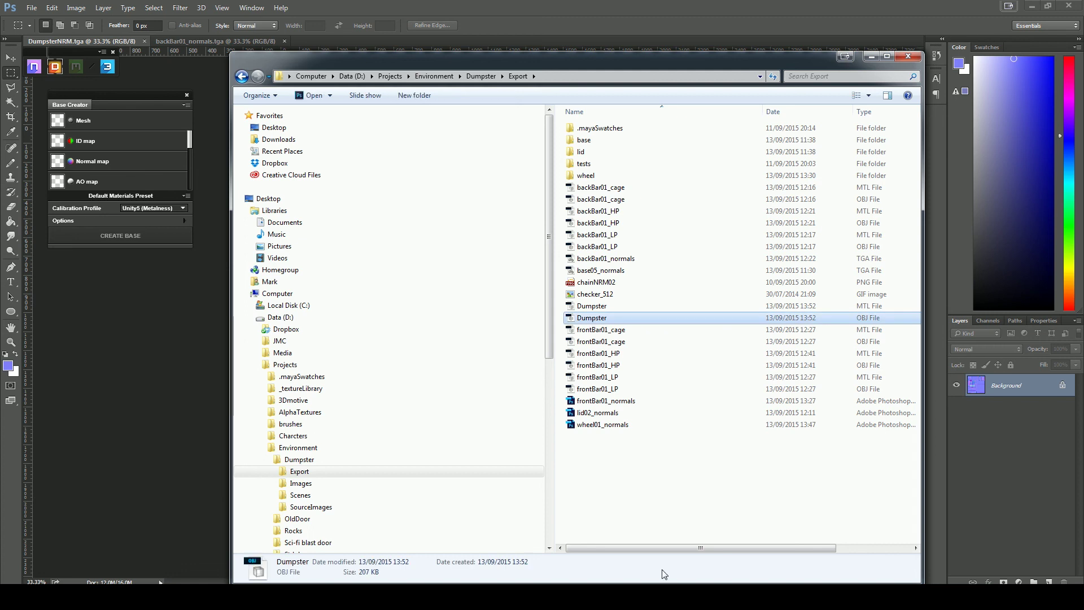
Paste the copied Dumpster OBJ into the Texturing folder inside SourceImages and close the file browser.
click(481, 76)
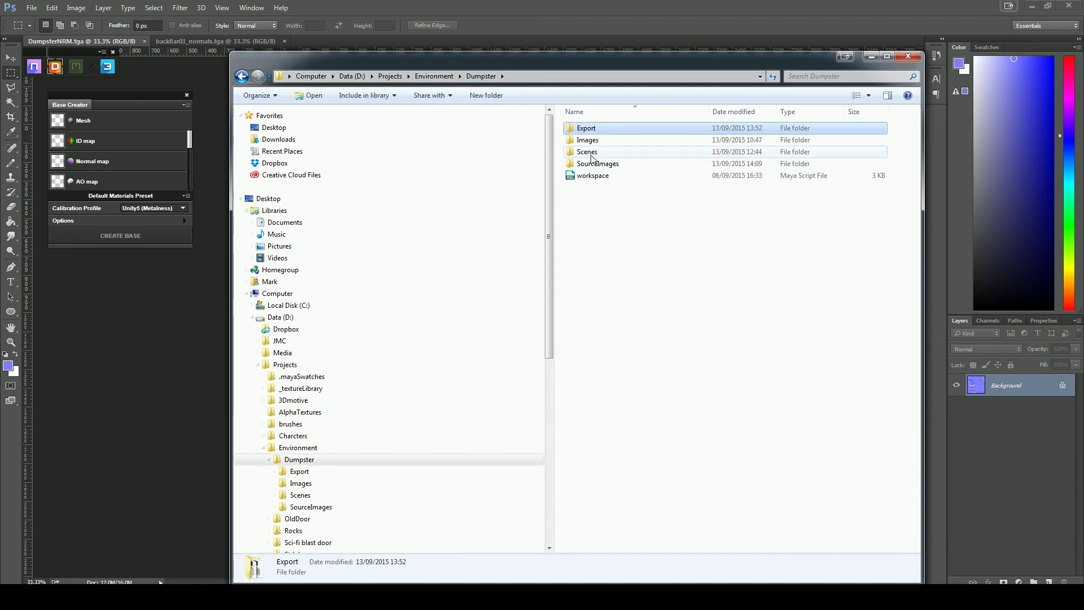
double_click(593, 164)
double_click(591, 157)
right_click(635, 281)
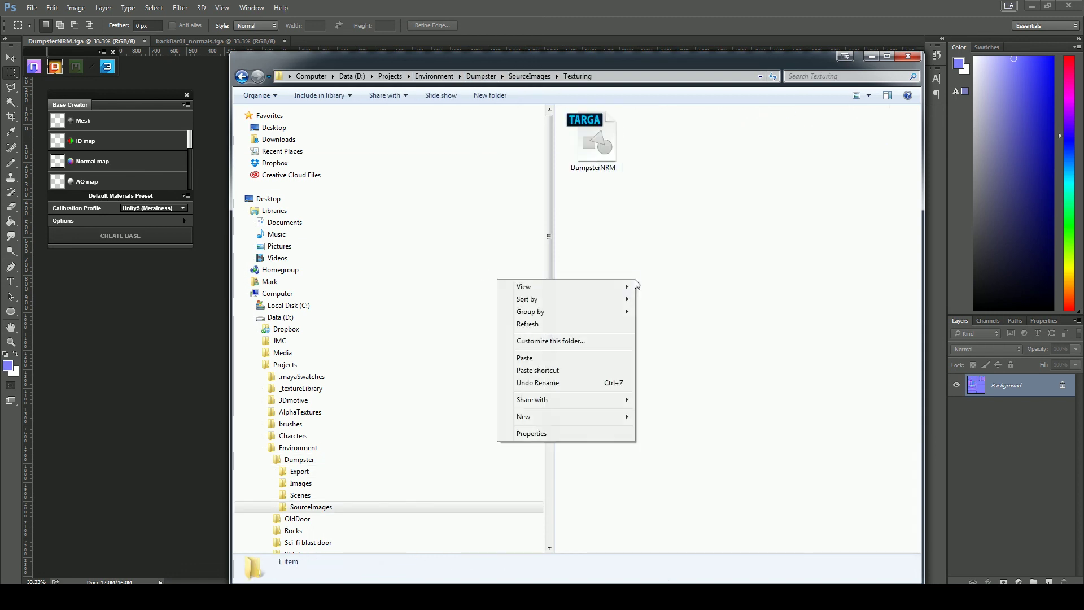
click(598, 358)
click(670, 330)
click(907, 56)
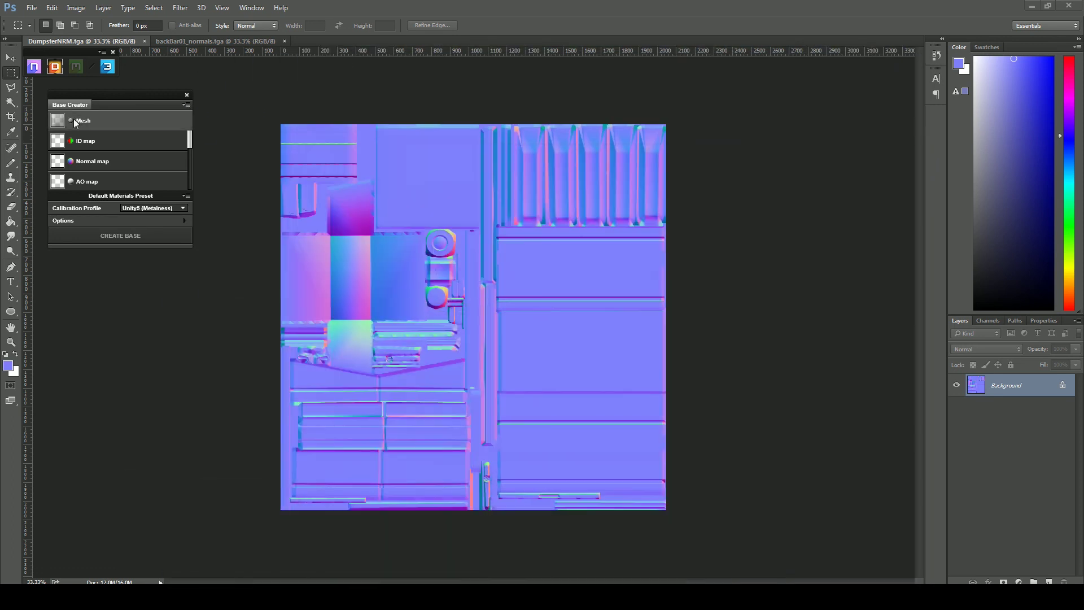
Load the Dumpster OBJ as mesh and DumpsterNRM as normal map from Dumpster/SourceImages/Texturing, and create the base.
click(83, 120)
click(344, 115)
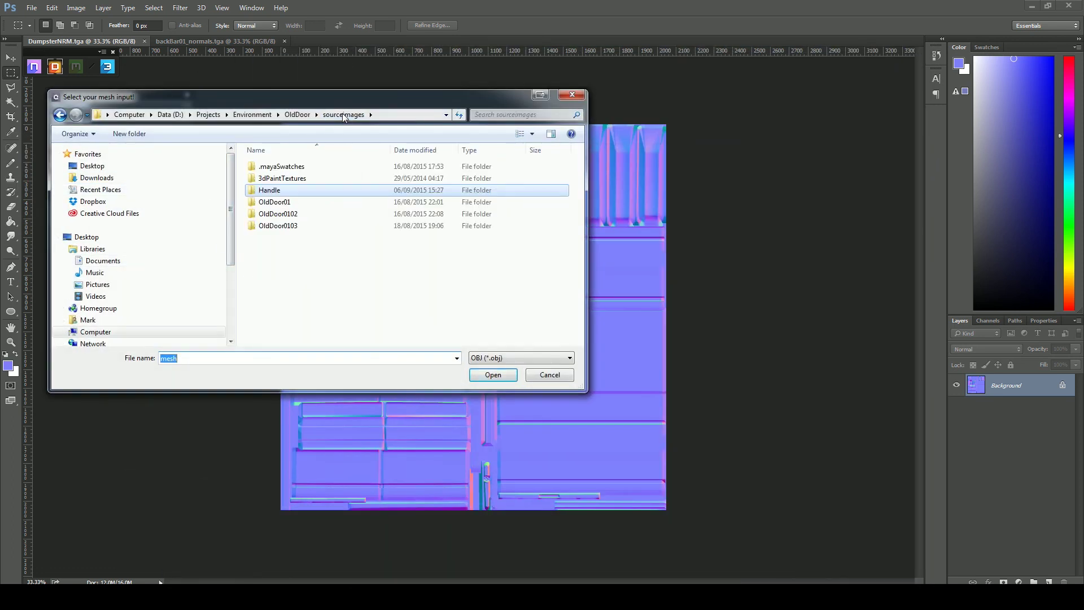
click(252, 115)
double_click(271, 166)
double_click(277, 202)
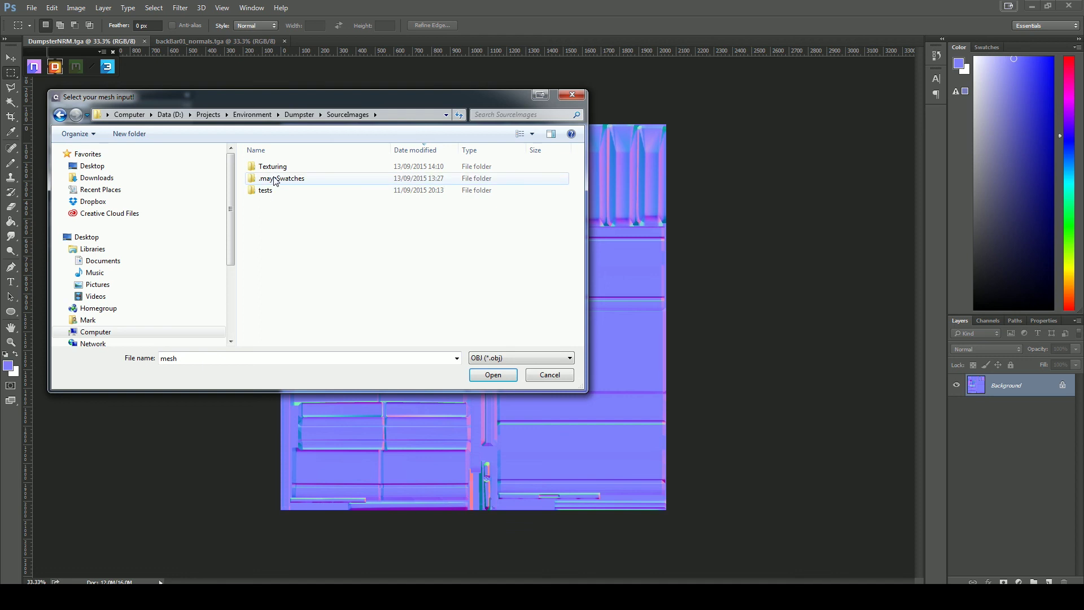
double_click(274, 166)
click(275, 171)
click(477, 376)
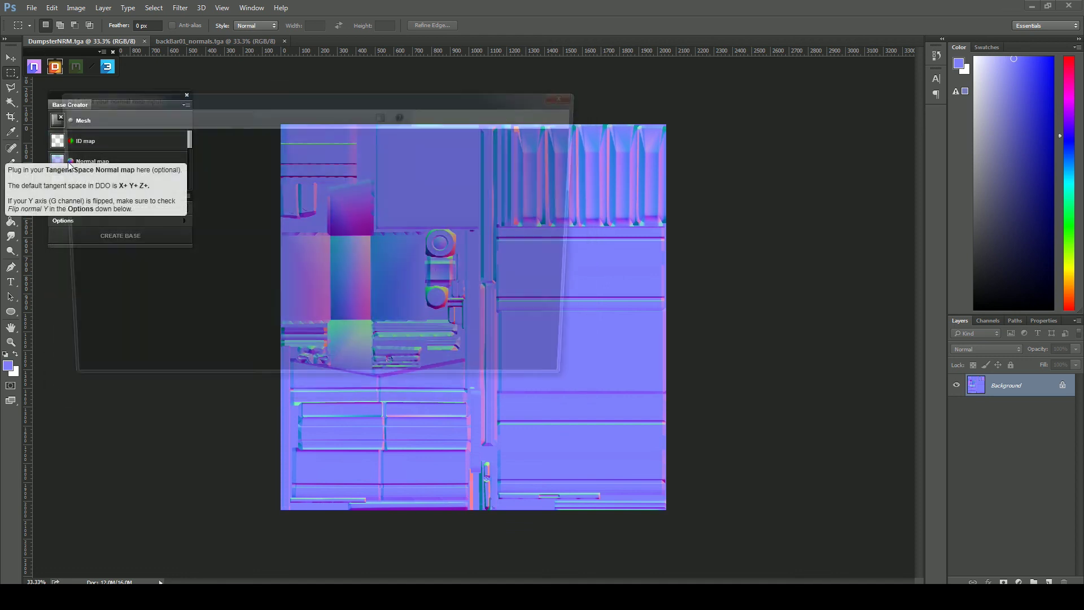
double_click(356, 186)
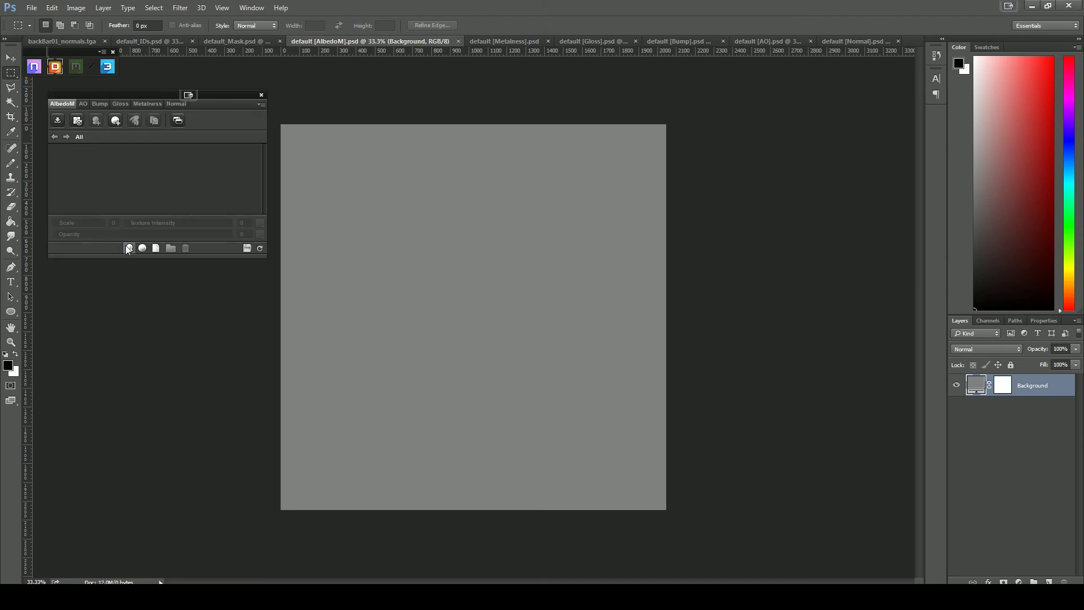
Open the dumpster in a maximized 3DO preview and examine its front and the side hook and chain up close.
click(106, 72)
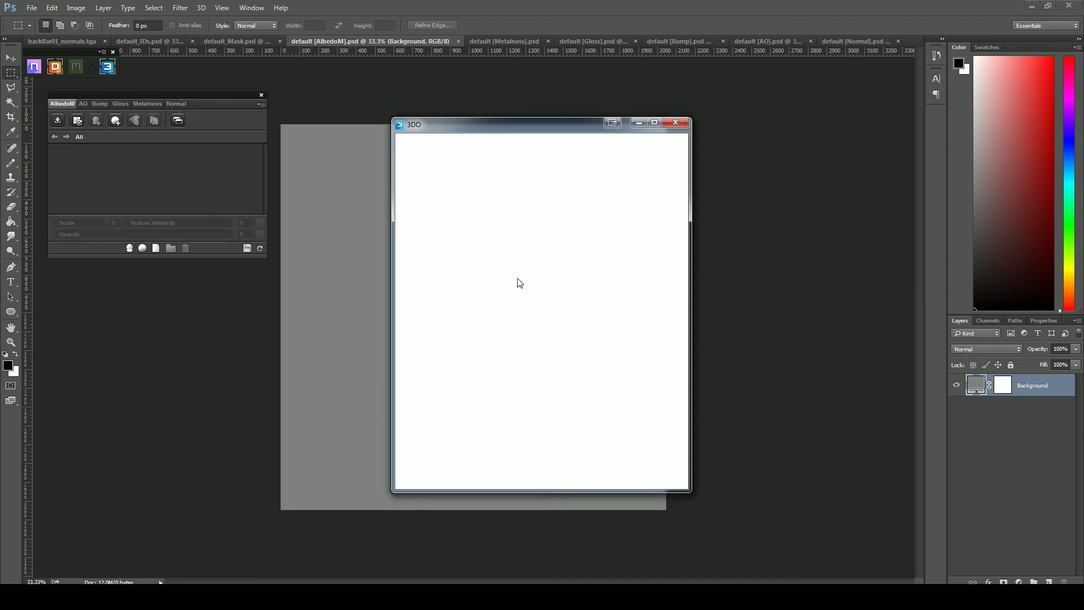
double_click(576, 129)
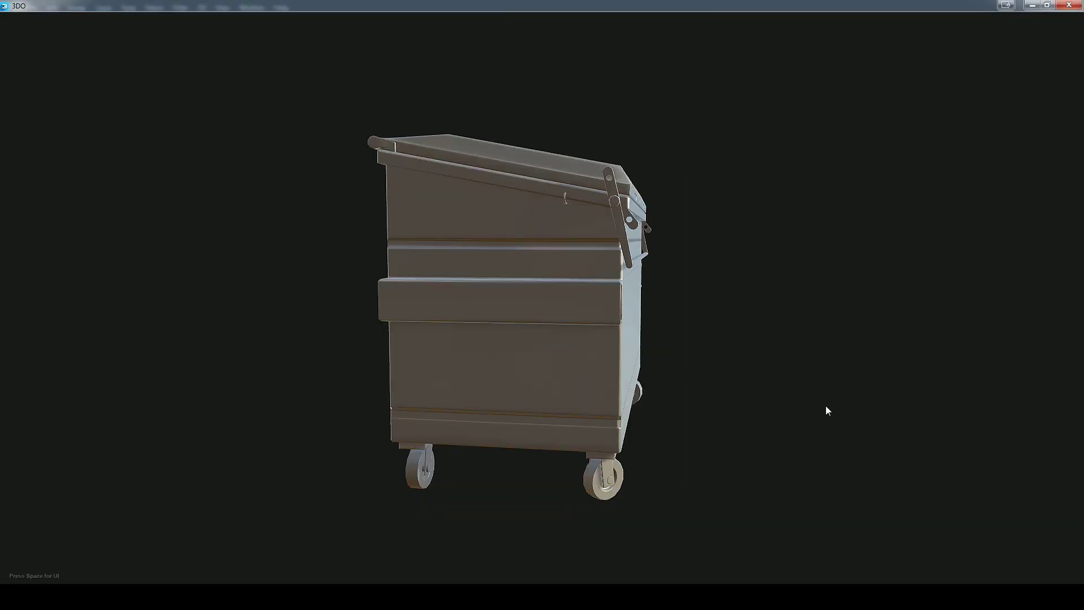
drag(834, 415, 589, 423)
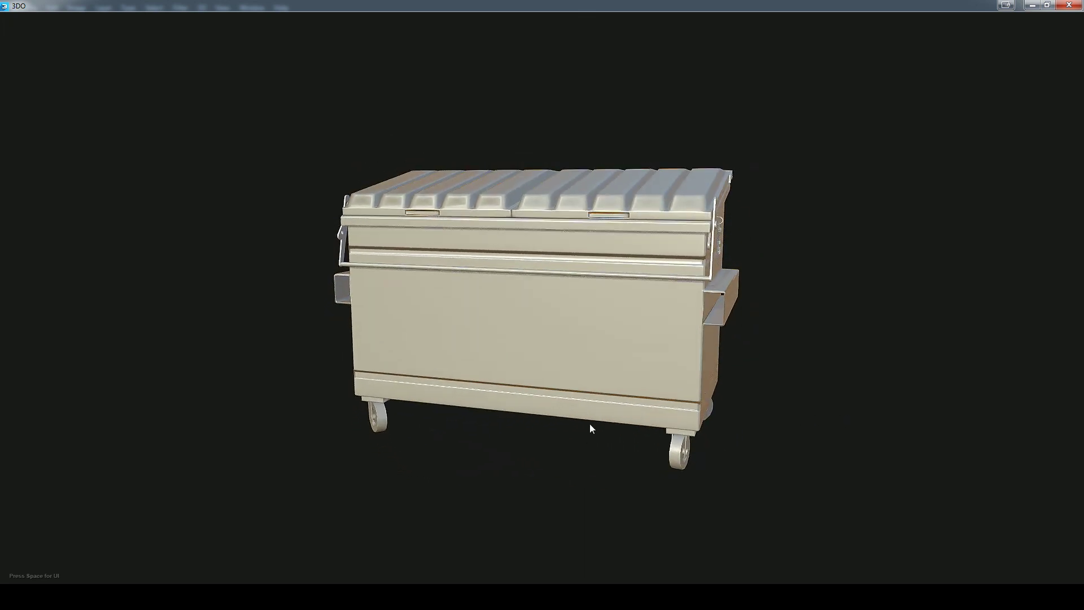
drag(802, 421, 729, 351)
scroll(728, 351, up, 6)
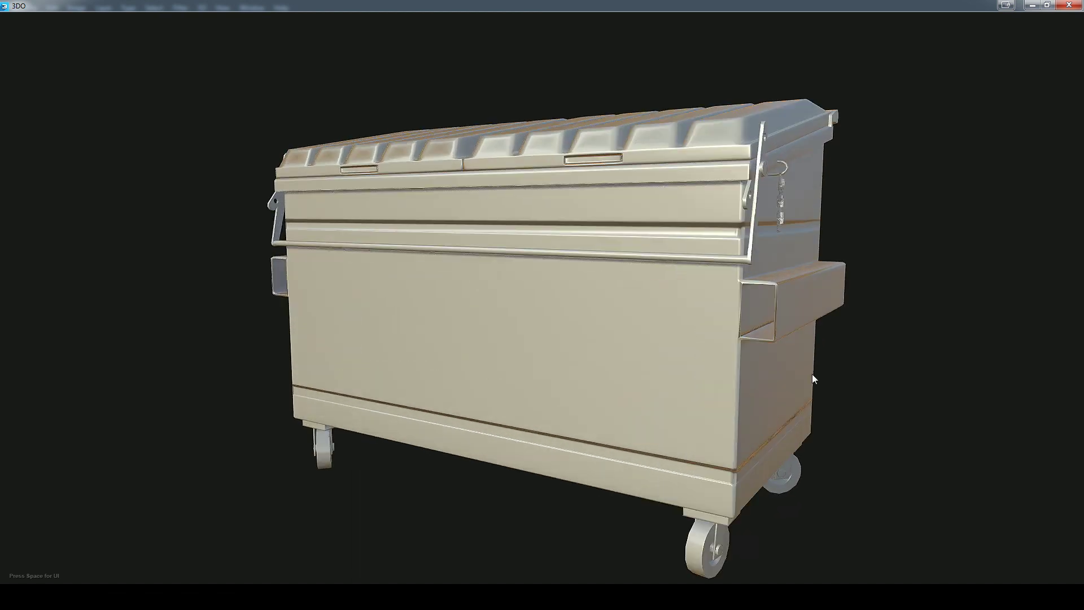
drag(786, 324, 604, 317)
scroll(308, 374, up, 3)
scroll(490, 372, up, 4)
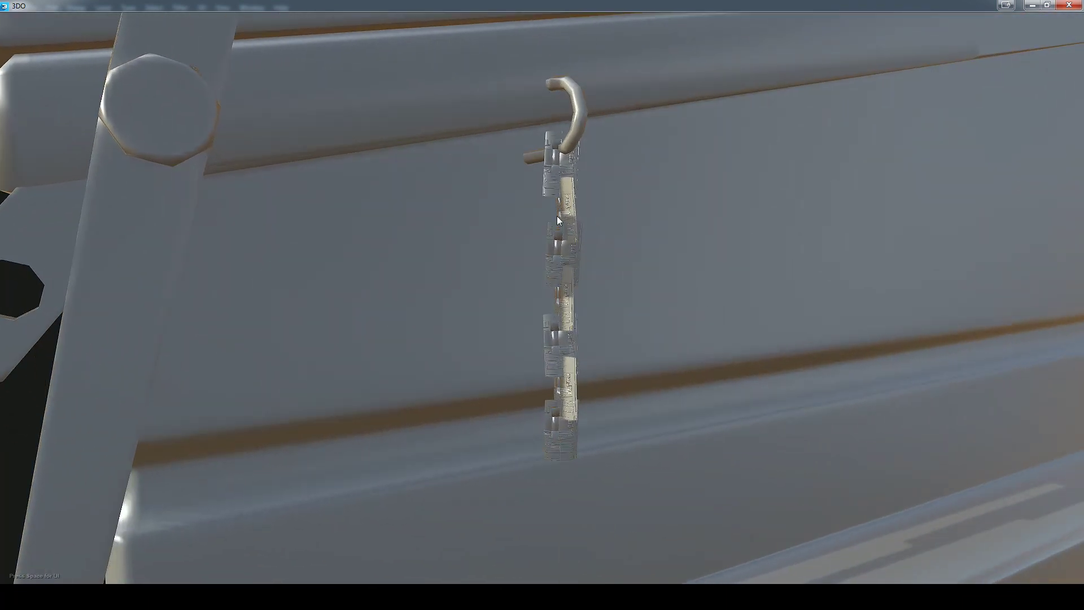
scroll(710, 398, down, 10)
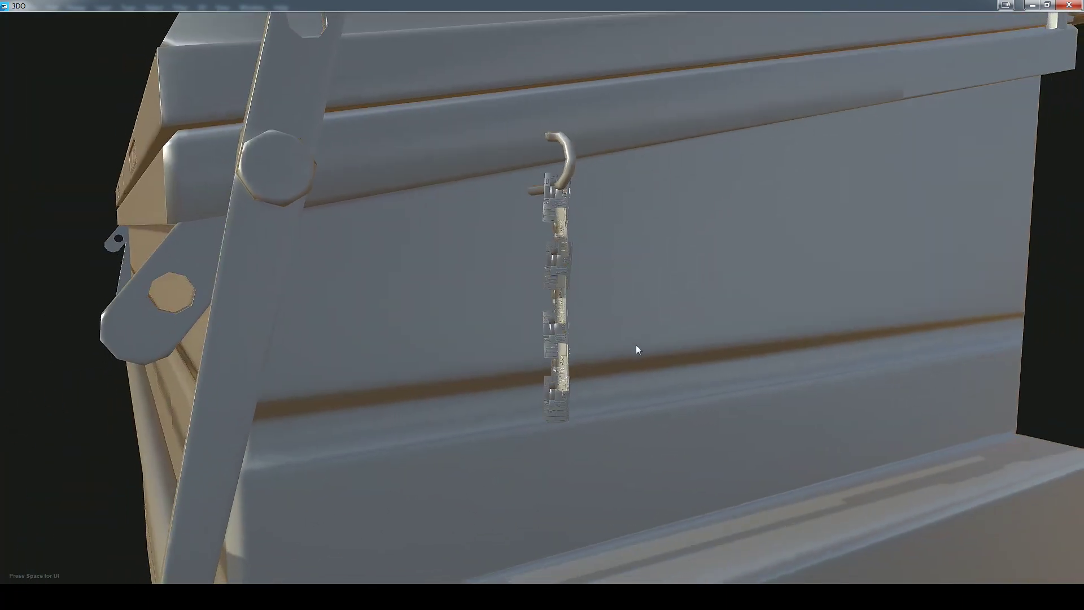
Examine the normal-map shading around the whole dumpster in 3DO, including the back, side pockets, lid and front.
drag(317, 209, 491, 285)
scroll(491, 286, up, 5)
drag(607, 400, 598, 373)
drag(403, 398, 702, 404)
scroll(677, 386, up, 5)
middle_drag(789, 405, 735, 375)
scroll(722, 368, down, 3)
drag(697, 329, 704, 354)
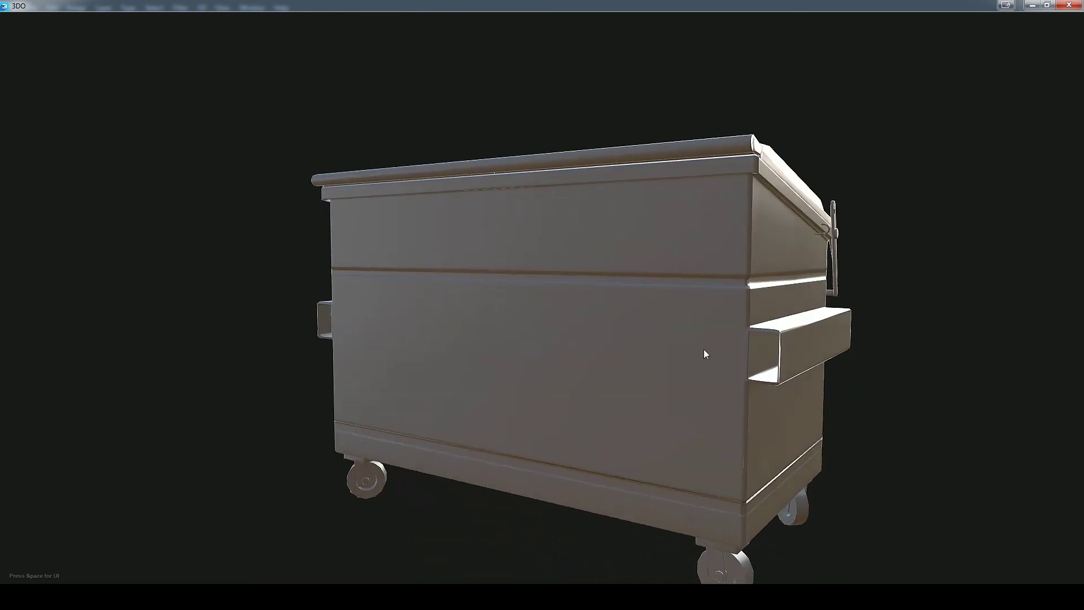
drag(544, 360, 764, 380)
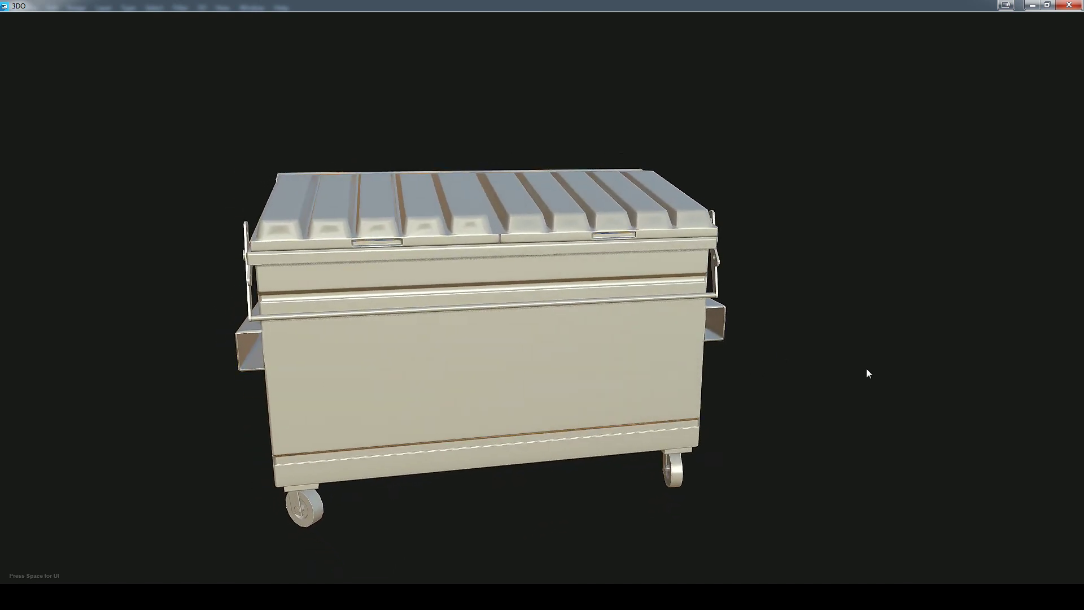
scroll(866, 368, down, 3)
drag(823, 368, 657, 351)
scroll(804, 437, up, 3)
scroll(819, 441, down, 5)
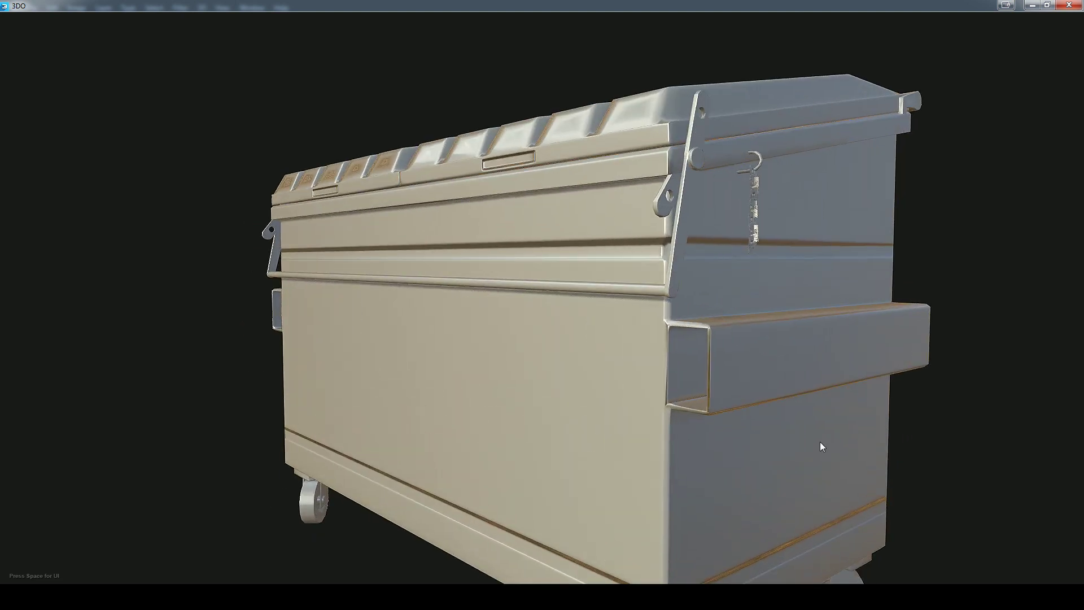
mouse_move(713, 408)
mouse_down()
mouse_move(725, 377)
mouse_move(757, 431)
mouse_move(723, 402)
mouse_up()
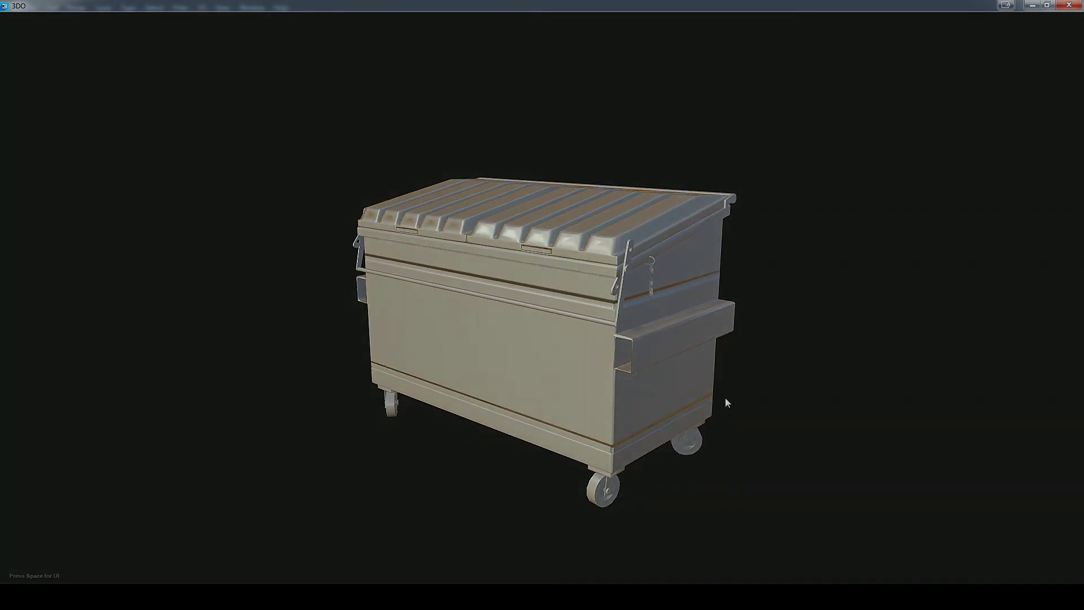